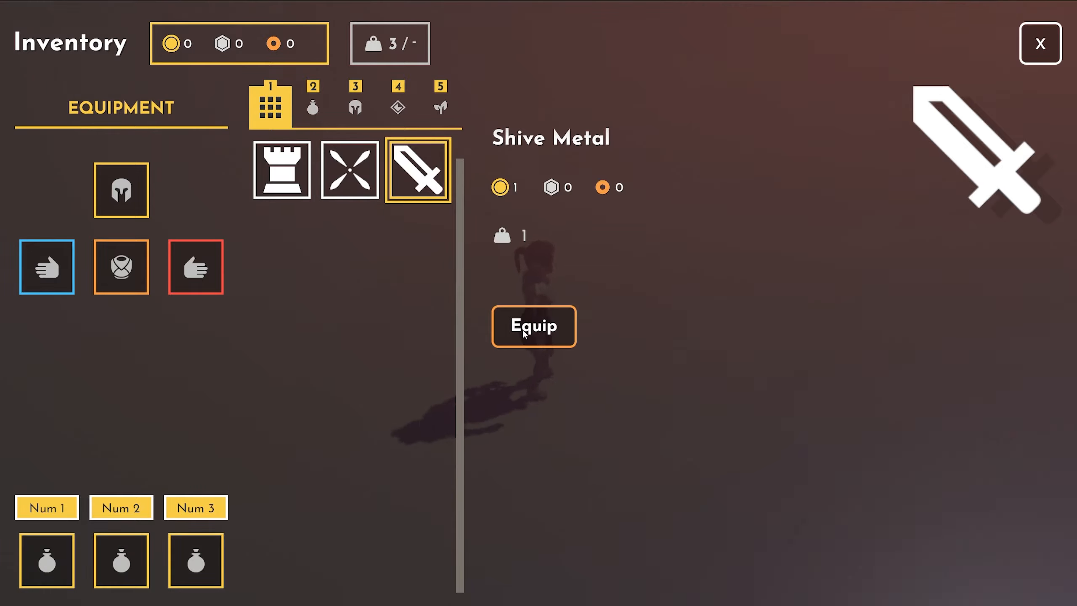
Step: Equip the Shive Metal sword from the inventory and close the inventory screen
click(523, 328)
click(1043, 48)
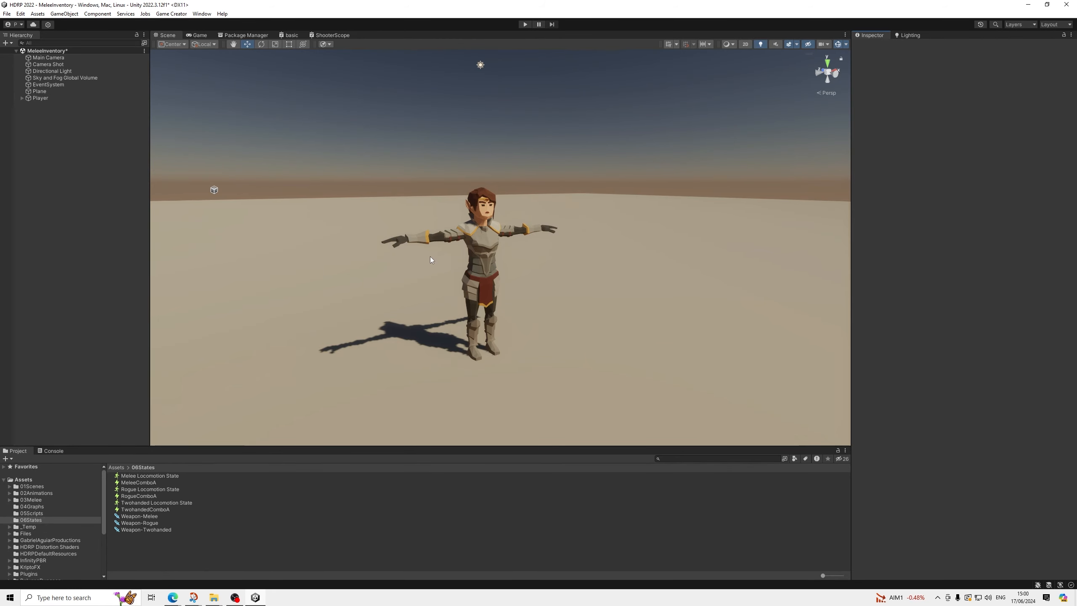
Step: Examine the Character and Bag component settings of the Player object and view the character model up close
alt+drag(430, 256, 470, 254)
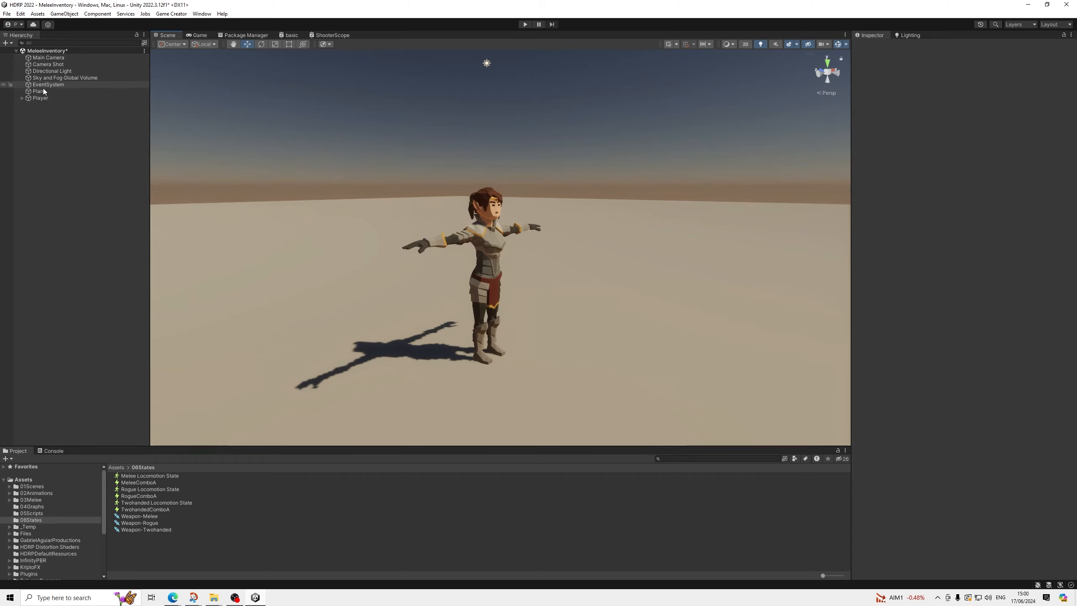
click(39, 97)
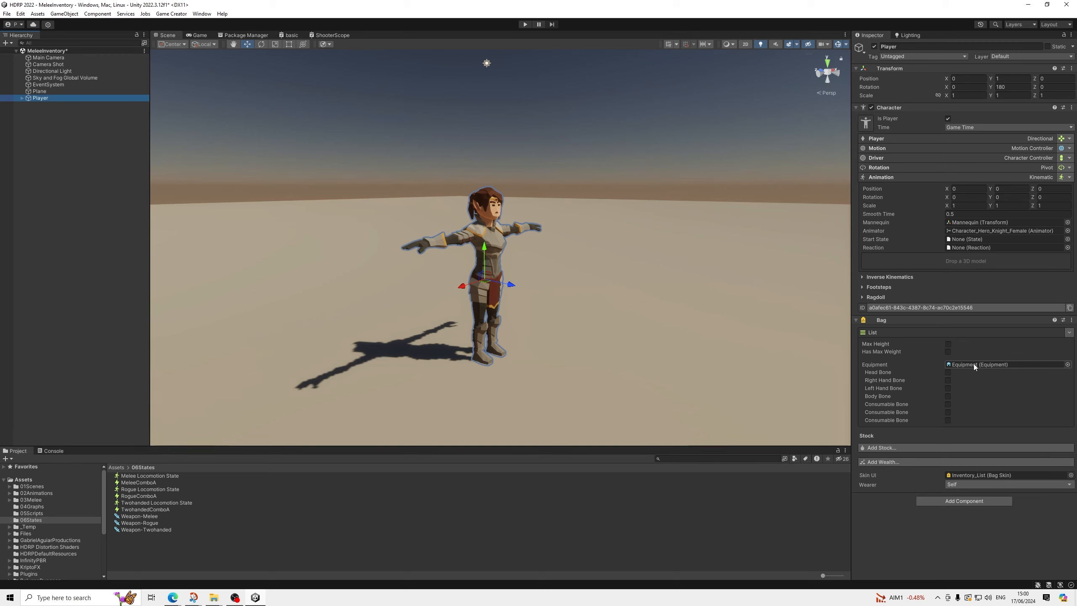
alt+drag(534, 172, 485, 157)
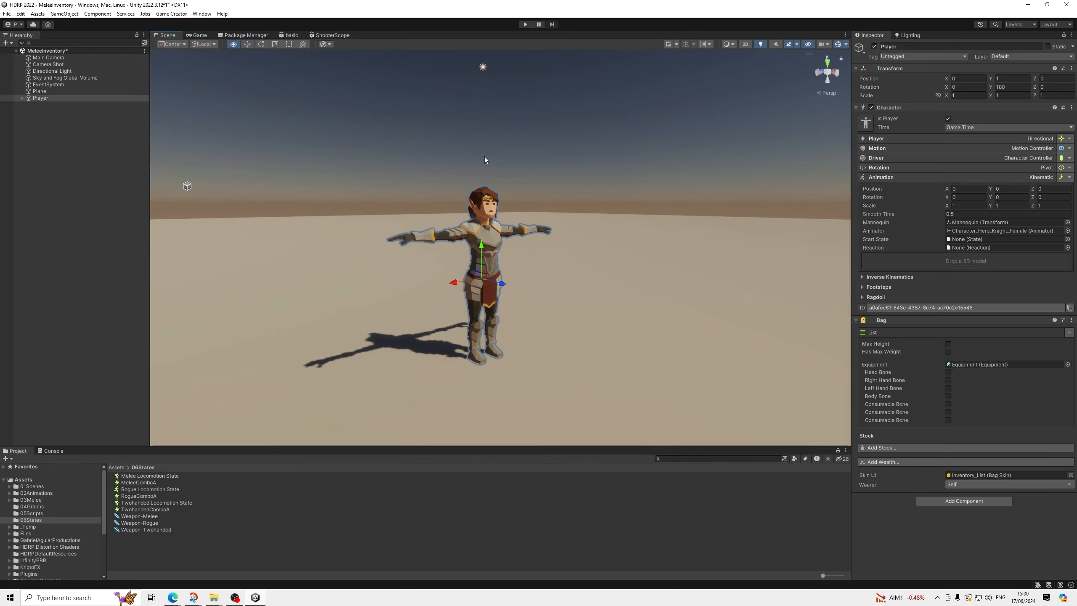
click(494, 159)
scroll(493, 232, up, 5)
middle_drag(497, 255, 509, 244)
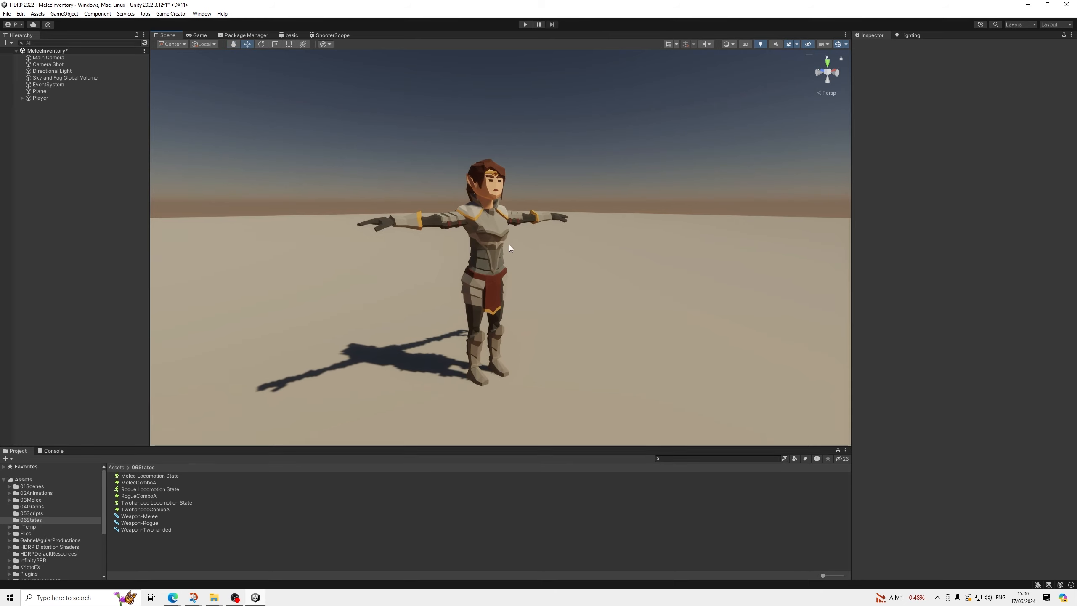
Step: Review the settings of the melee, rogue and twohanded locomotion states and combo skills in the 06States folder
click(151, 476)
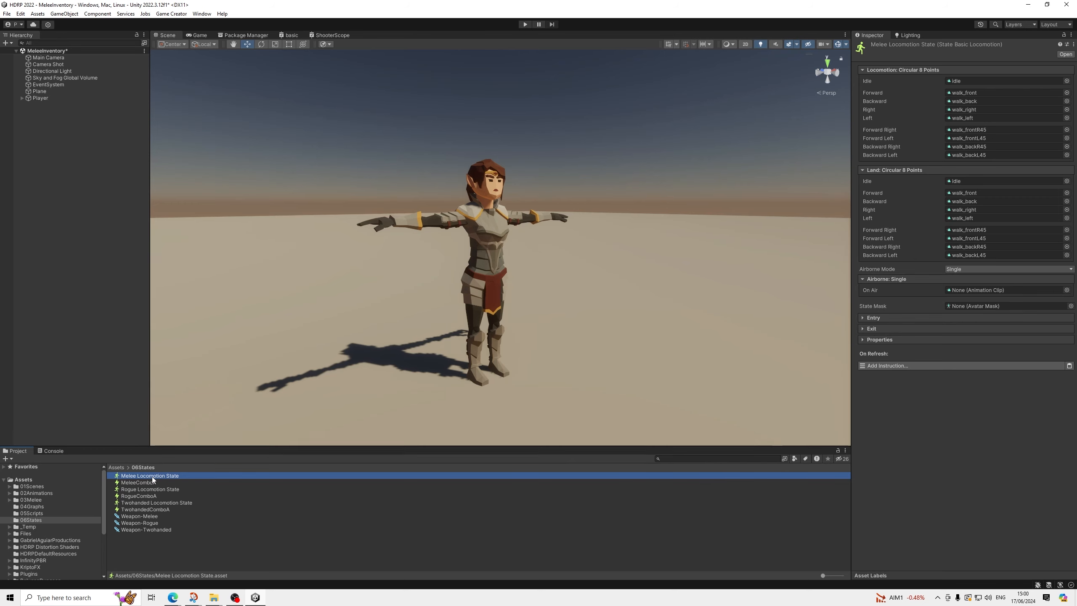
key(Down)
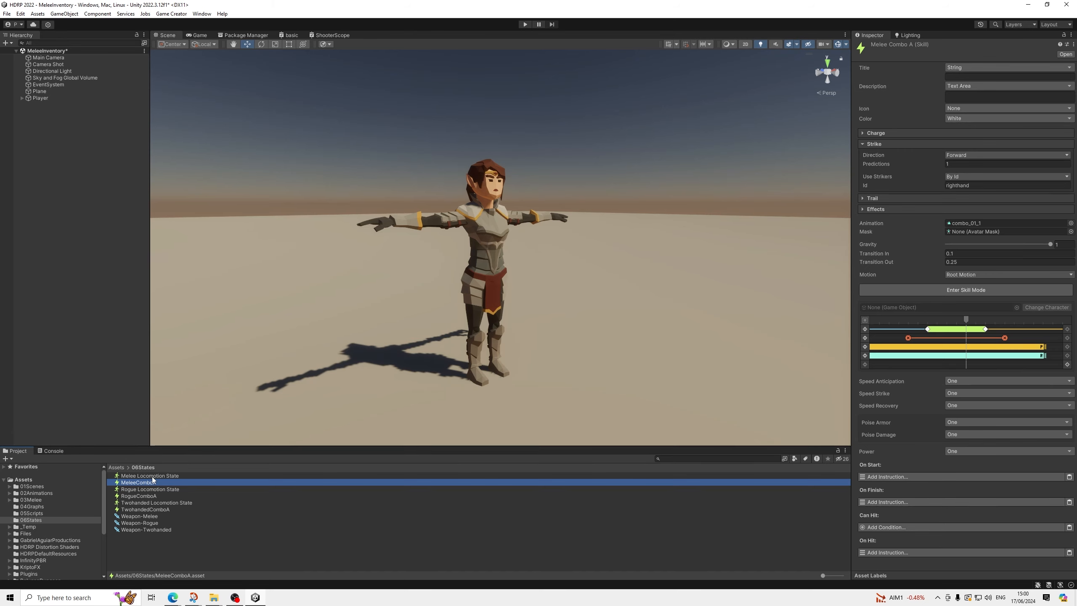
key(Down)
key(Down)
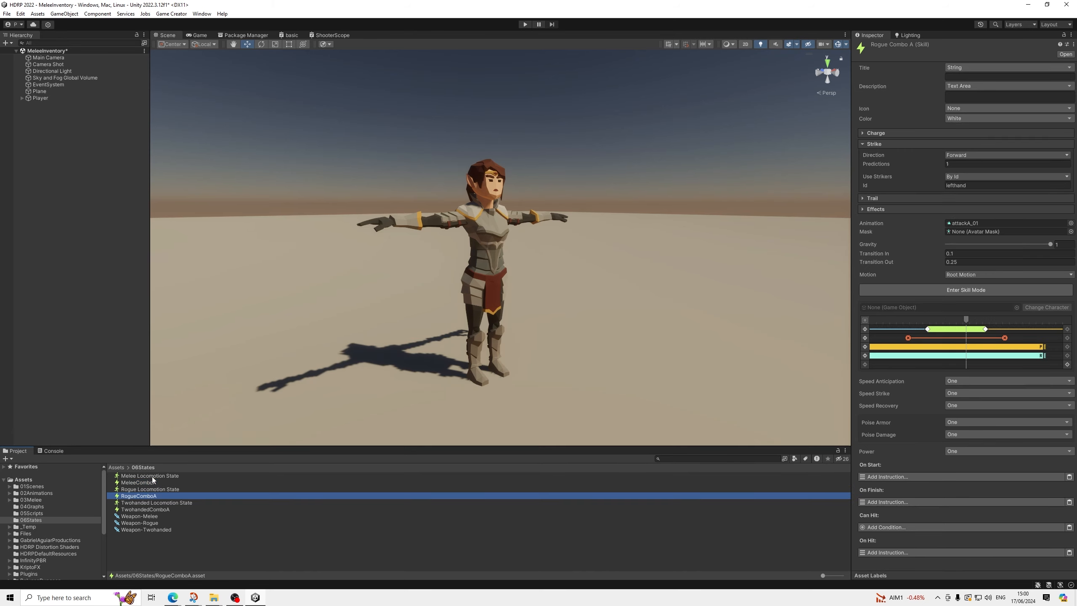
key(Down)
key(Down)
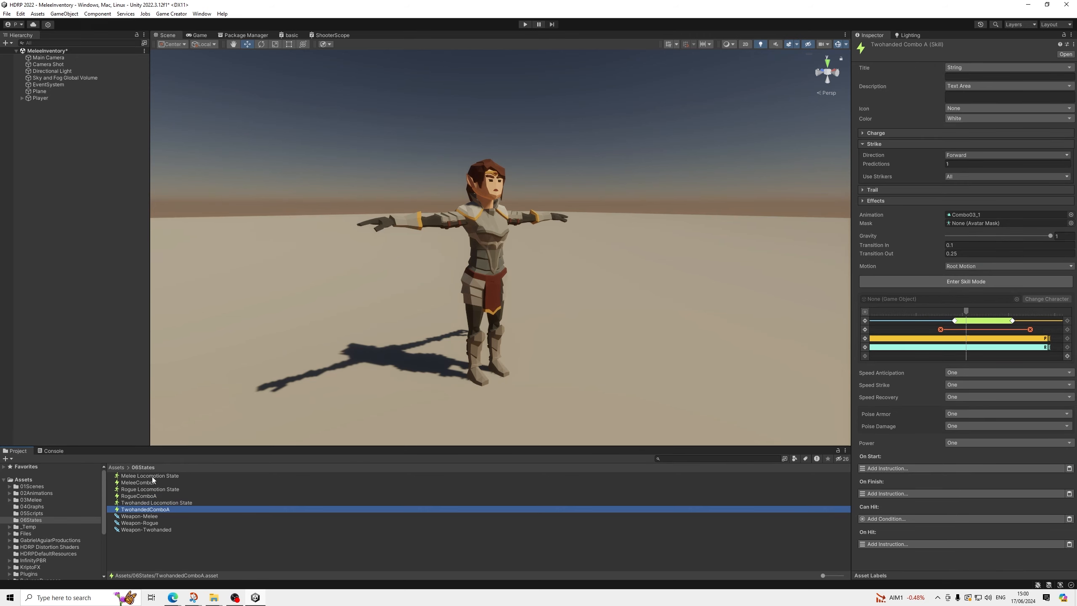
key(Up)
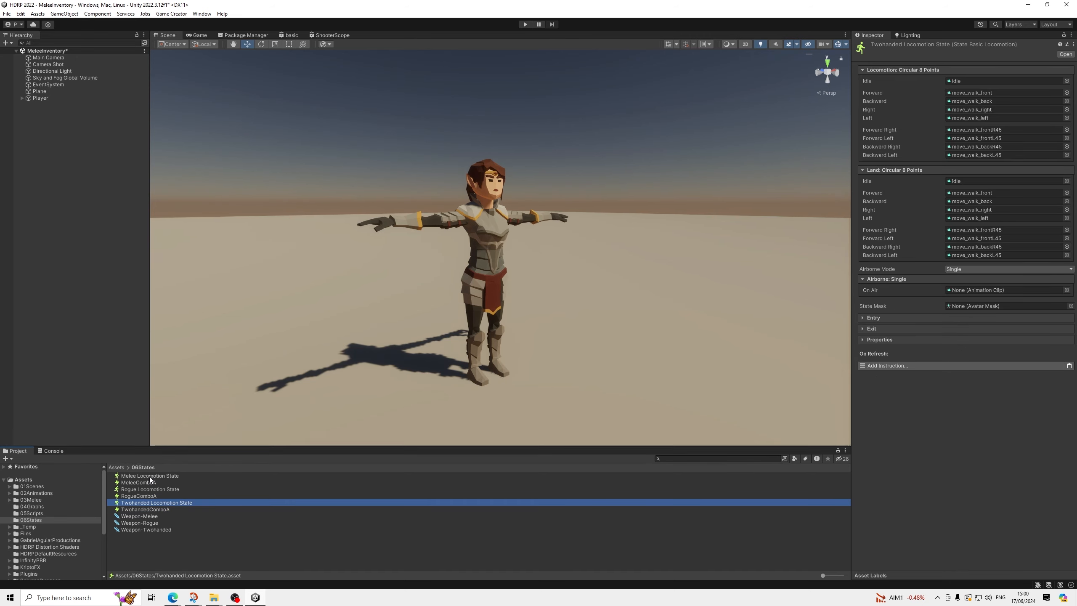
click(150, 476)
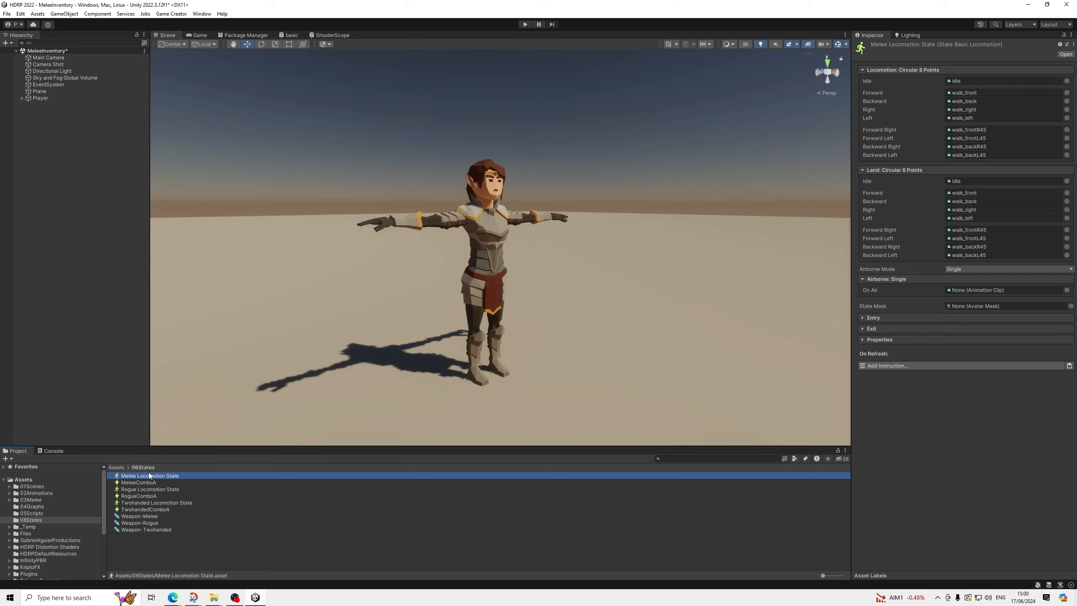
click(140, 484)
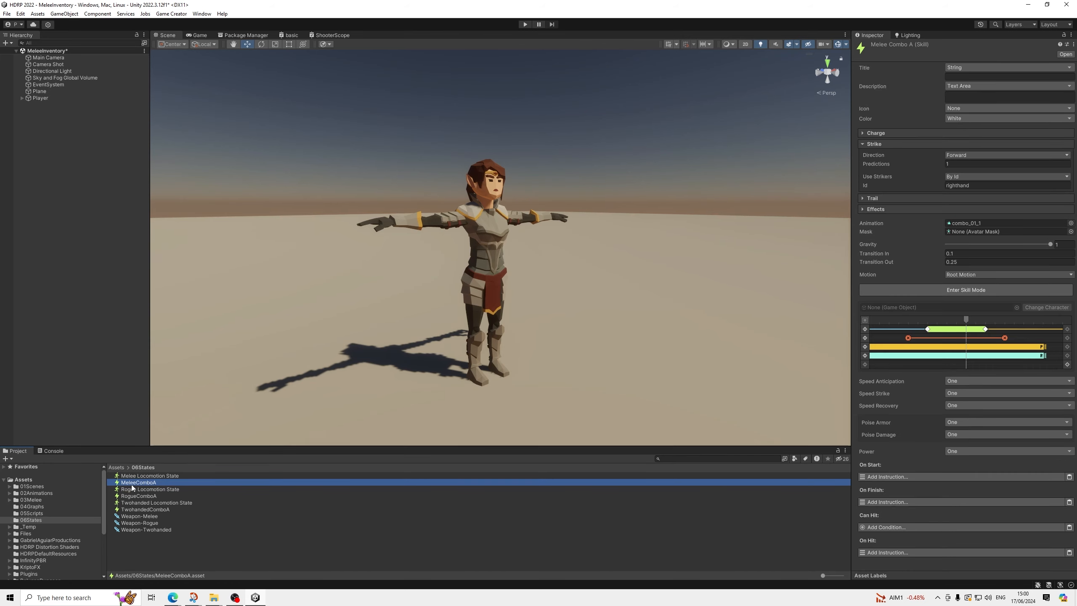
click(143, 490)
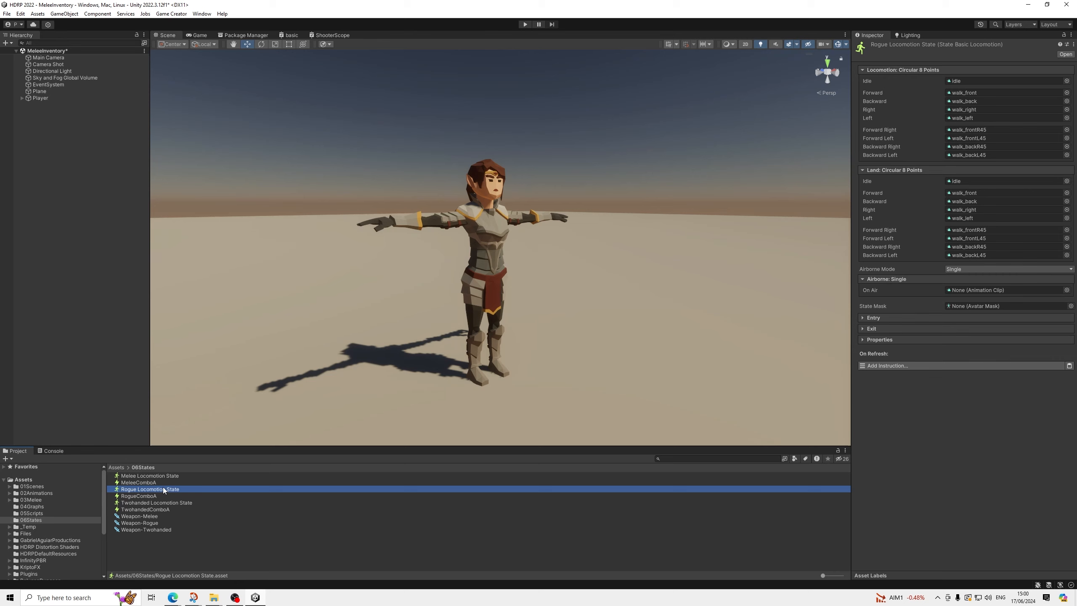
click(167, 502)
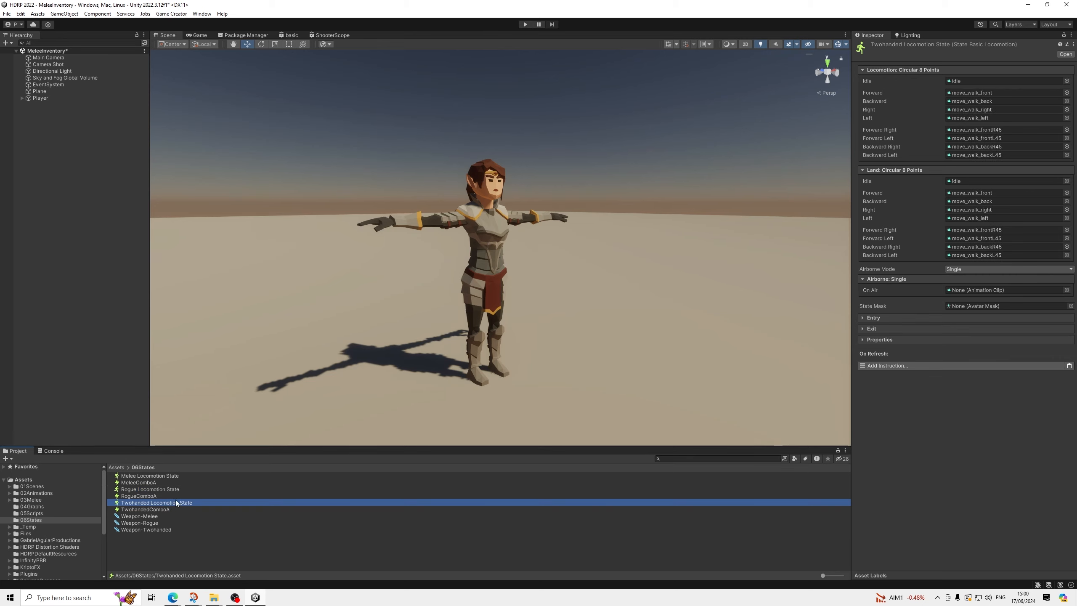
Step: Compare the settings of the Weapon-Melee, Weapon-Rogue and Weapon-Twohanded assets
click(169, 517)
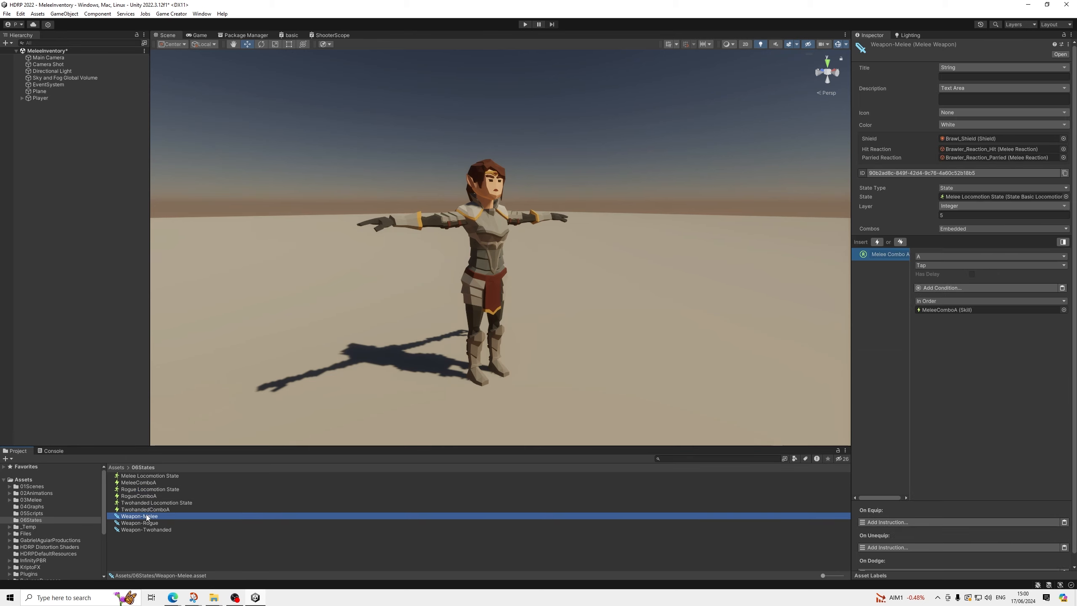
key(Down)
key(Down)
key(Up)
key(Up)
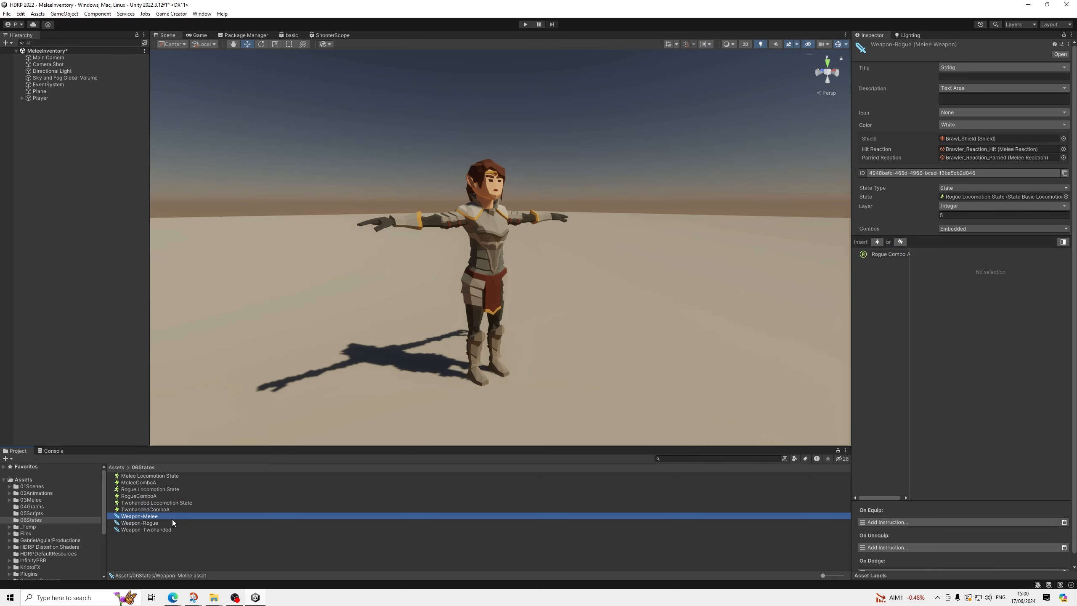
key(Down)
key(Down)
key(Up)
key(Up)
key(Up)
key(Down)
key(Down)
key(Down)
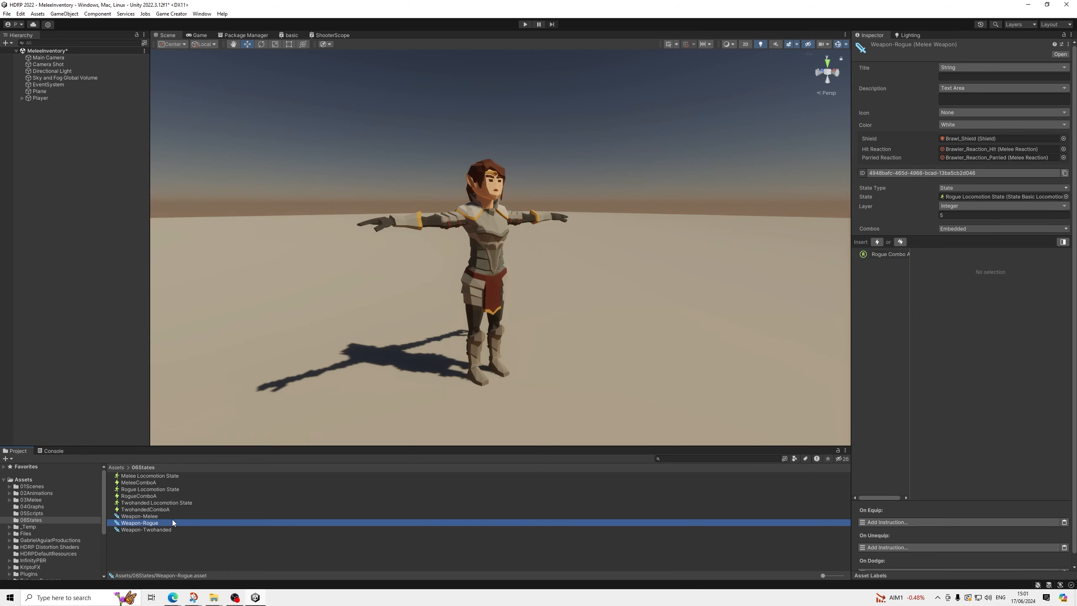
key(Up)
key(Up)
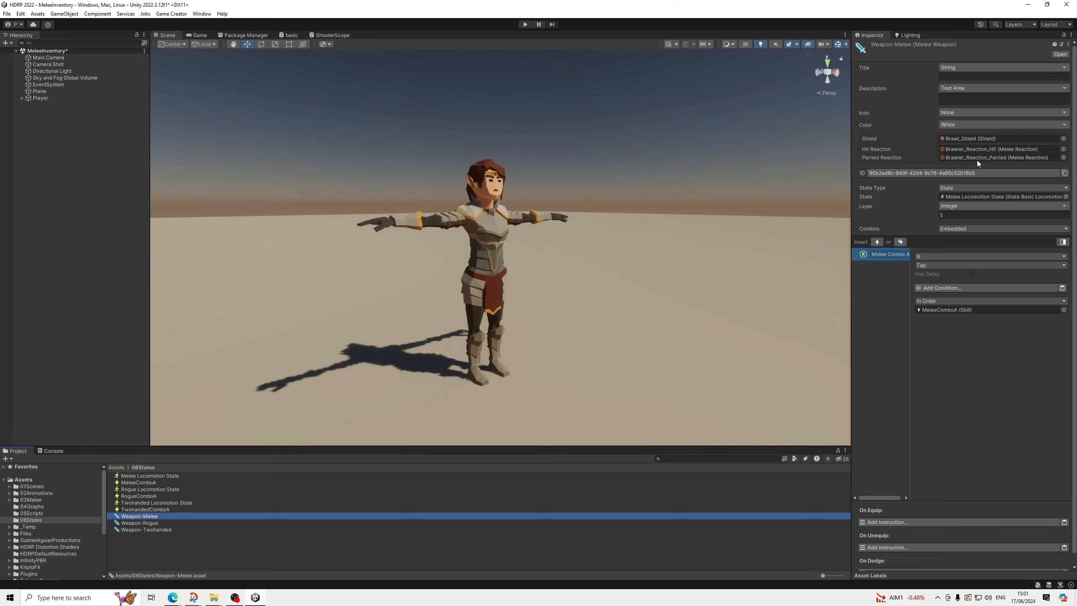
Step: Examine which locomotion state and combo are assigned to Weapon-Melee, Weapon-Rogue and Weapon-Twohanded
click(959, 197)
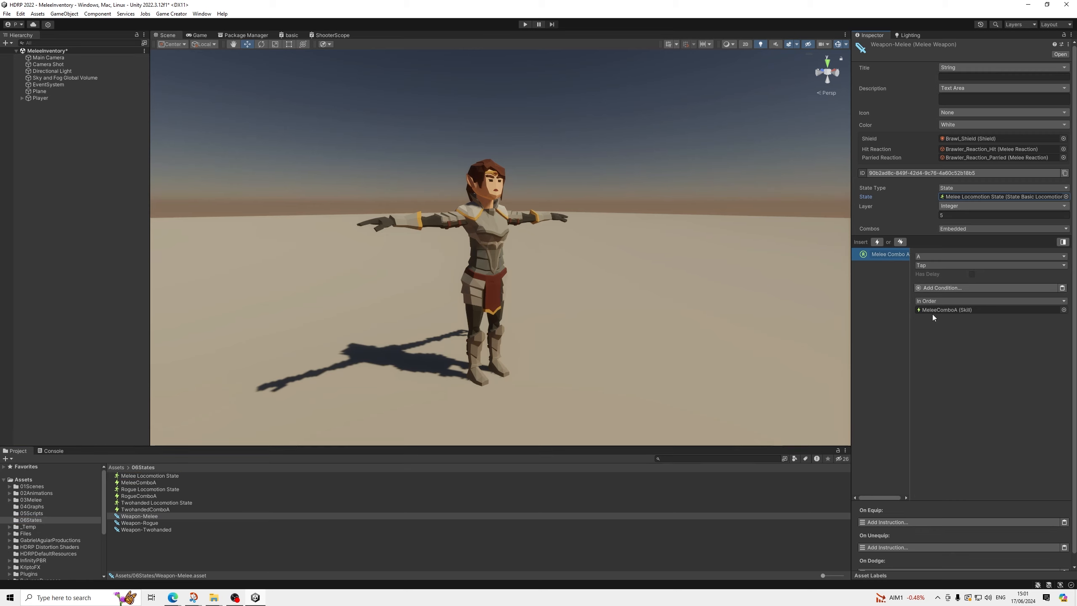
click(148, 523)
click(156, 527)
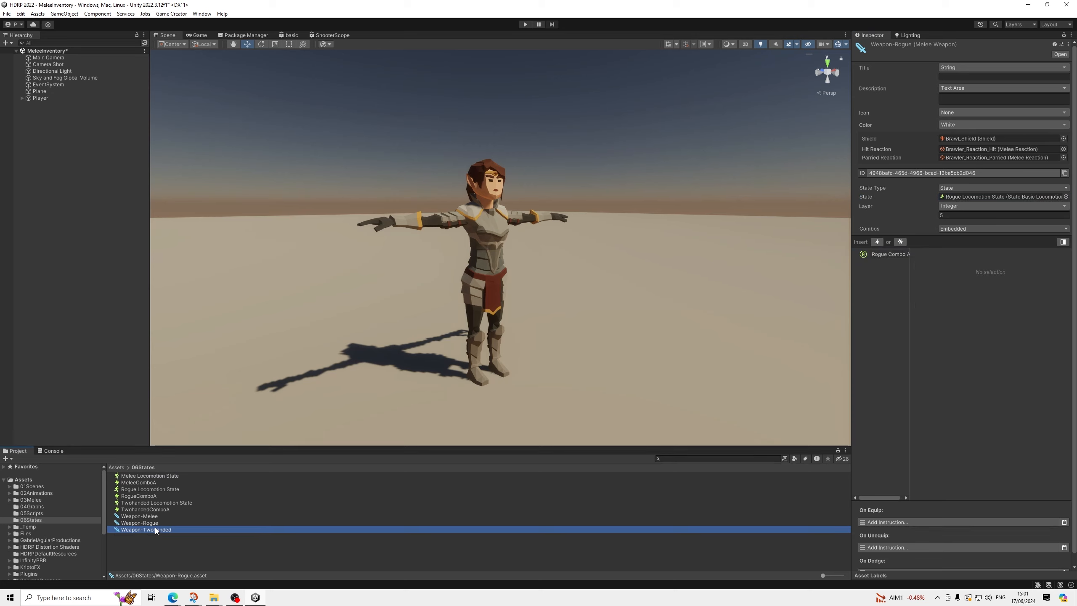
click(156, 522)
click(154, 517)
click(152, 527)
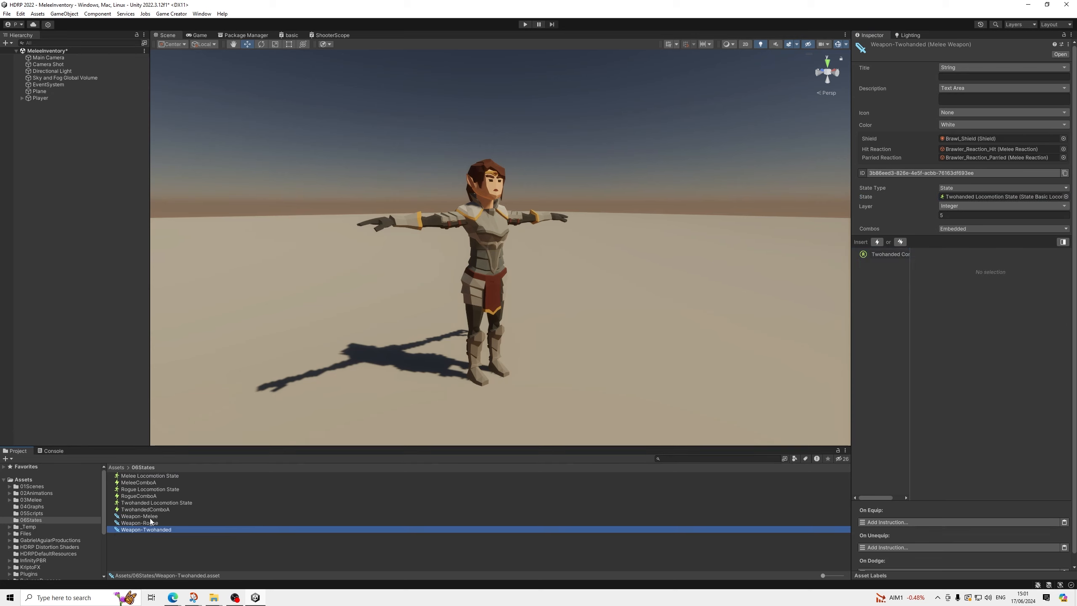
click(150, 522)
click(150, 517)
click(149, 528)
click(153, 537)
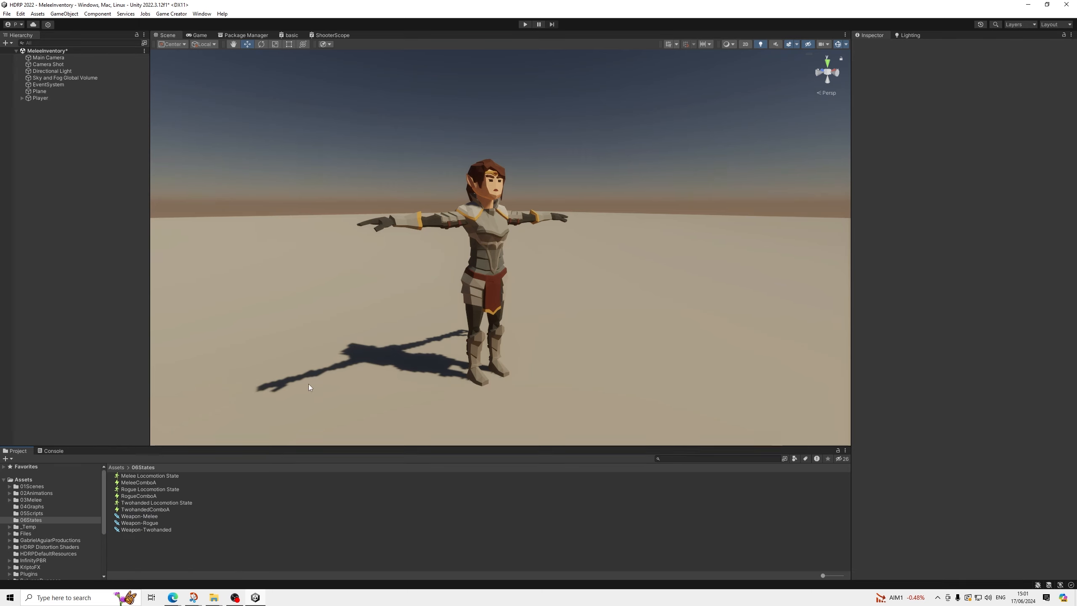
click(150, 529)
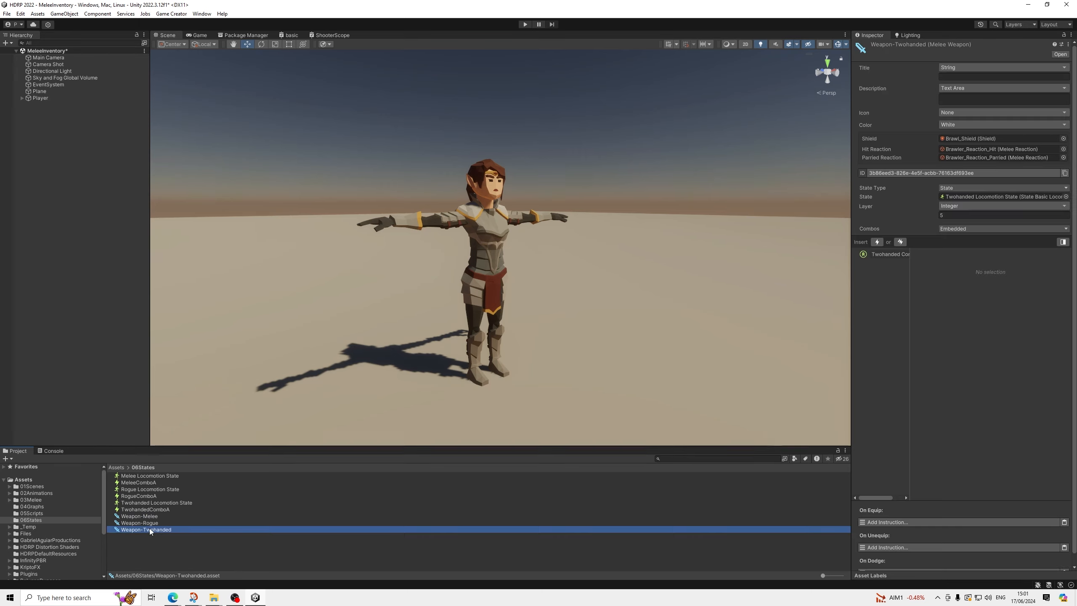
right_click(150, 541)
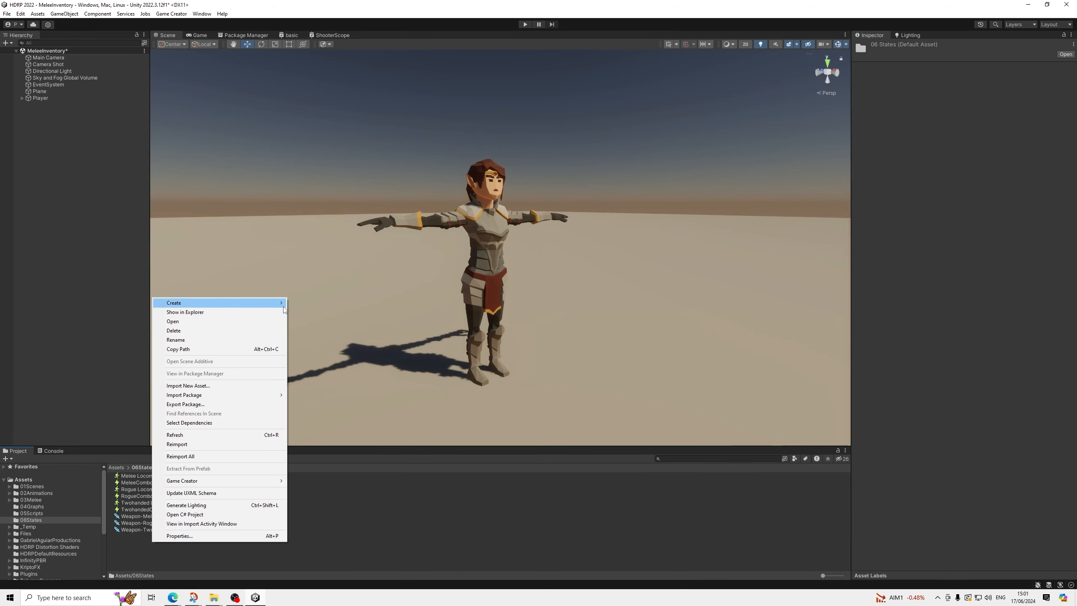
mouse_move(283, 309)
mouse_move(387, 134)
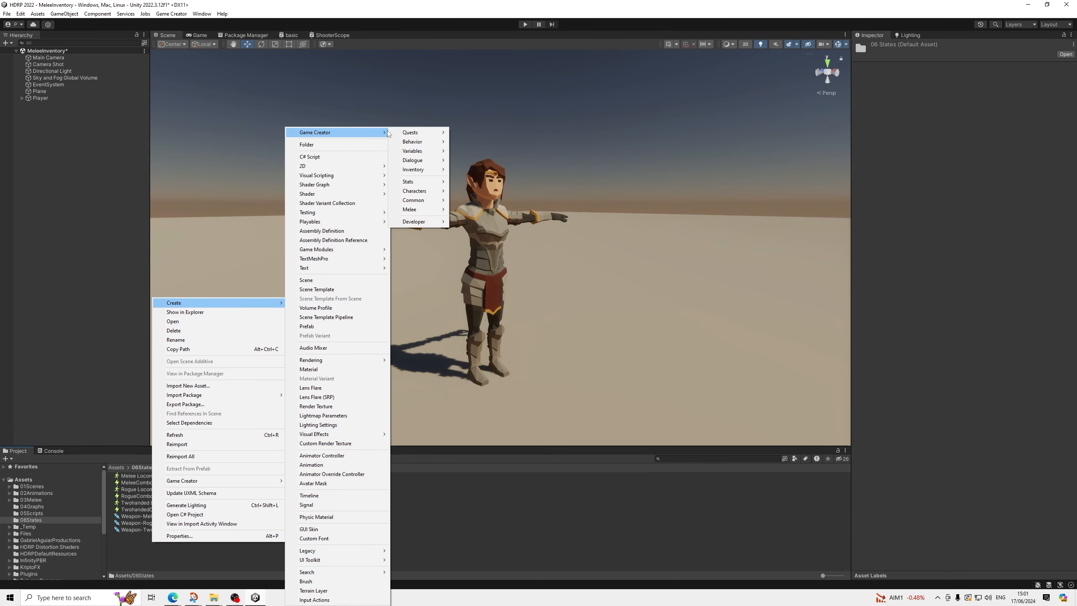
mouse_move(425, 210)
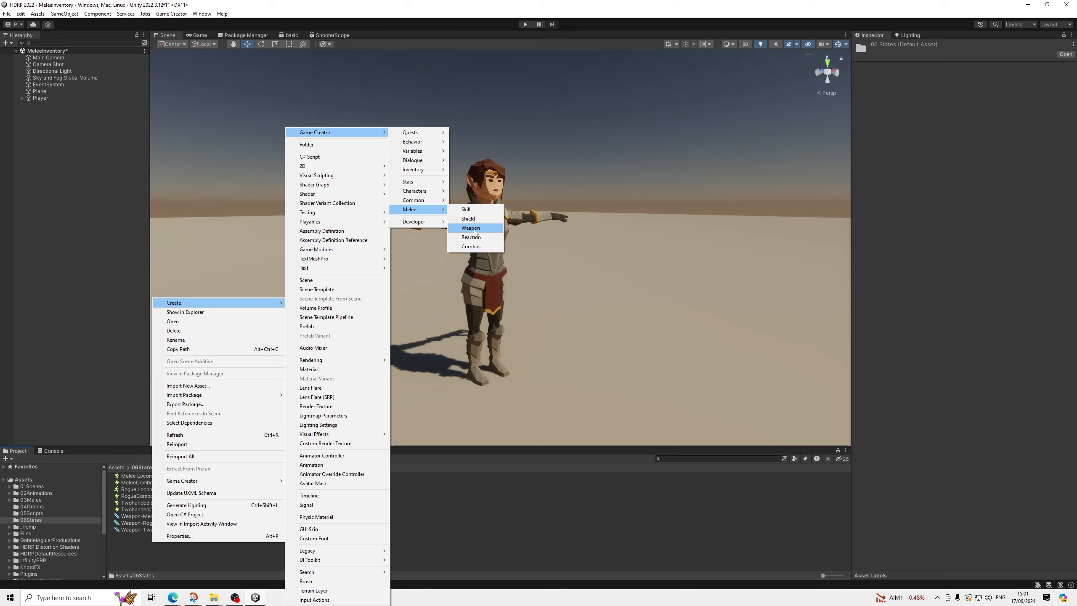
click(414, 459)
Step: Recheck the twohanded, rogue and melee weapon assets one after another, then clear the selection
click(153, 529)
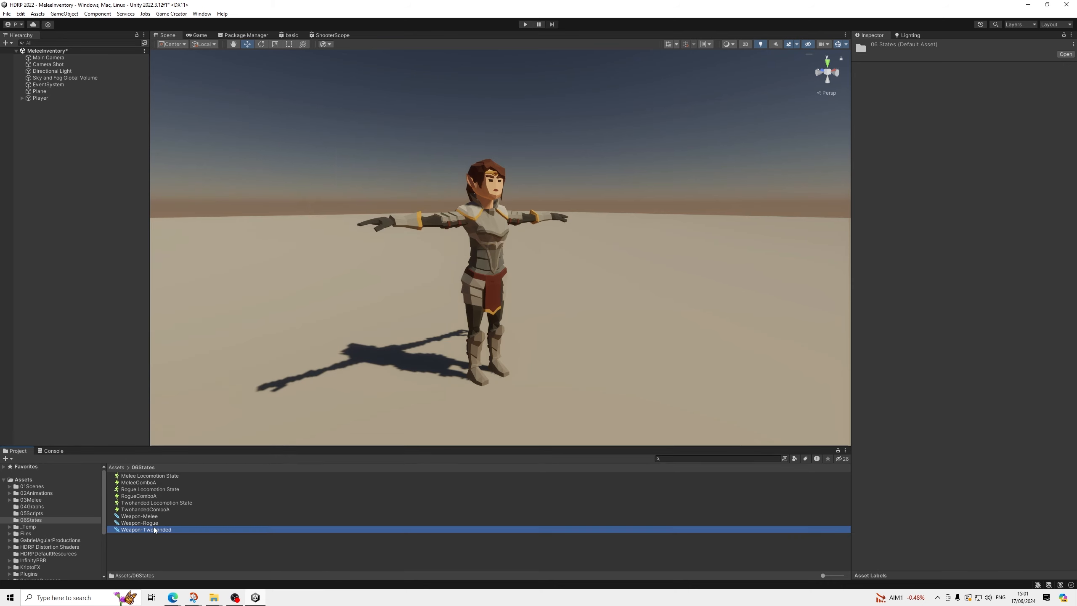
click(151, 523)
key(Up)
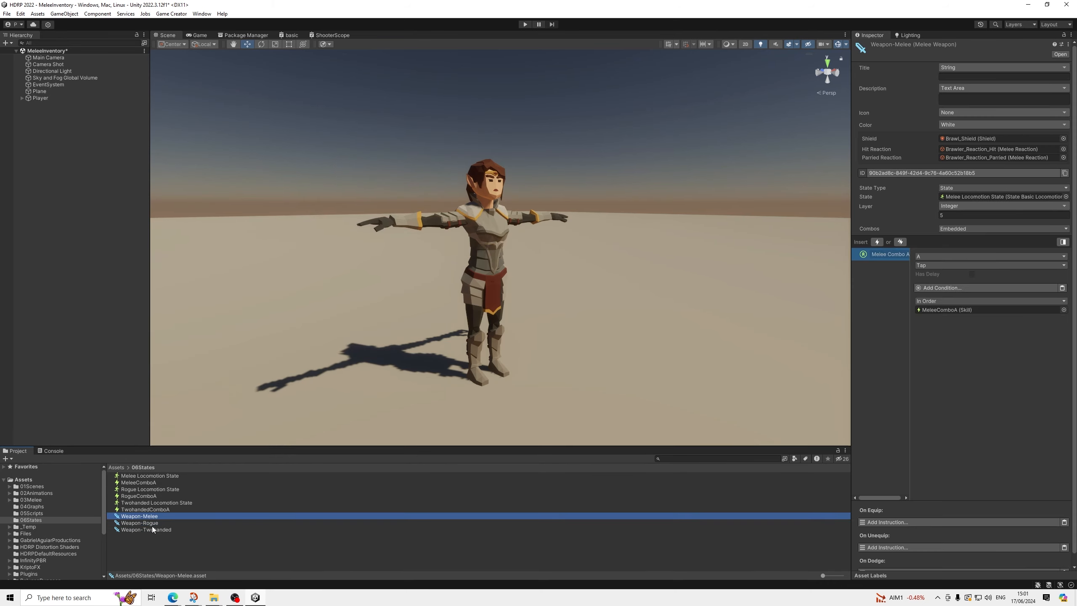
key(Down)
key(Down)
key(Up)
key(Up)
click(151, 523)
click(153, 535)
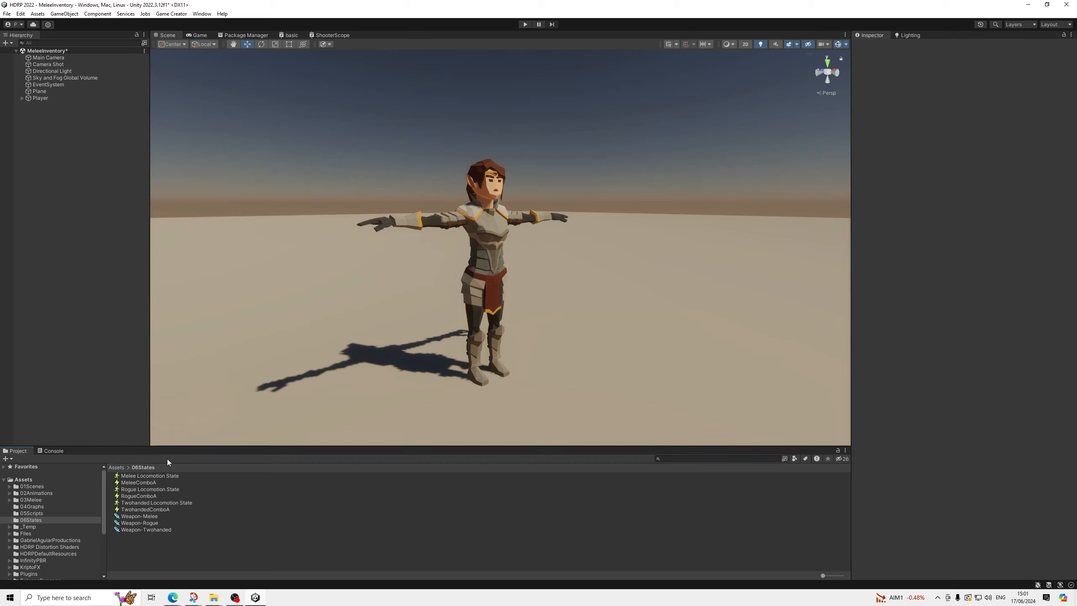
Step: Review the Twohanded, Rogue and Melee Locomotion State assets and clear the selection
click(143, 502)
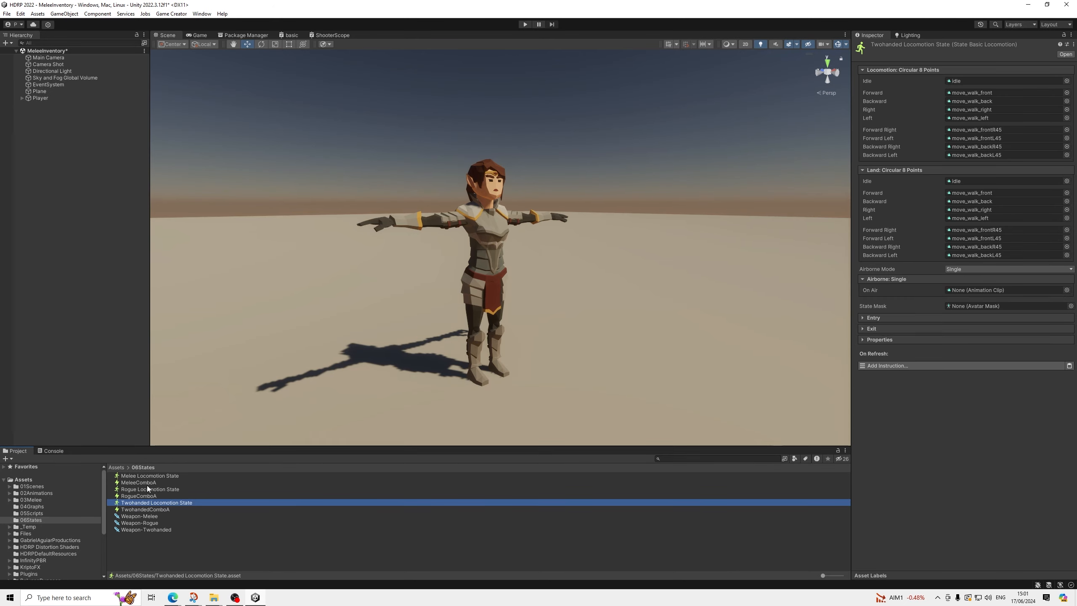
click(146, 489)
click(156, 475)
click(153, 490)
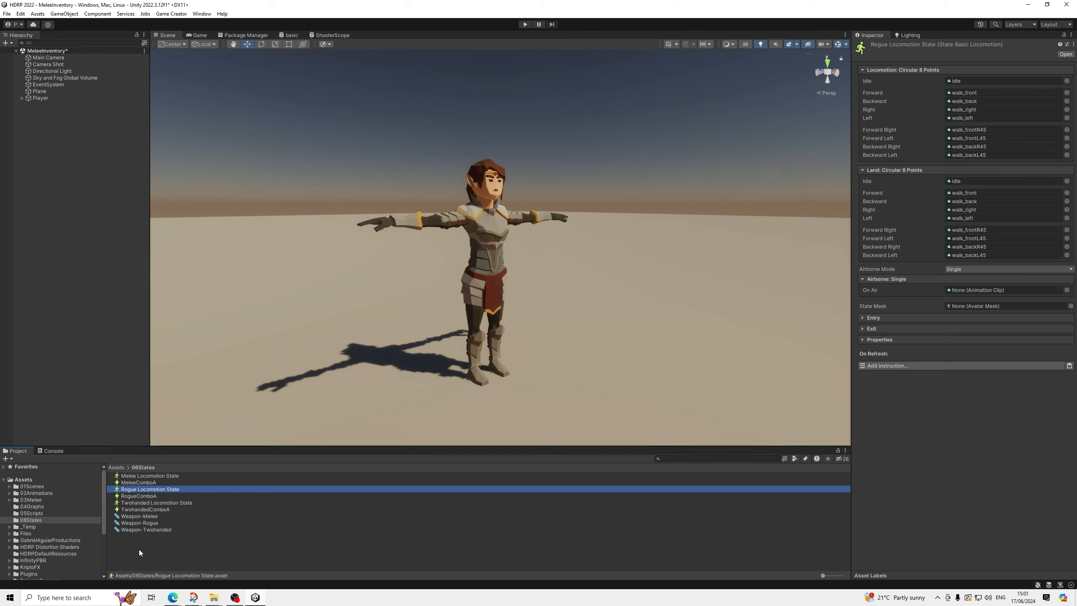
click(144, 536)
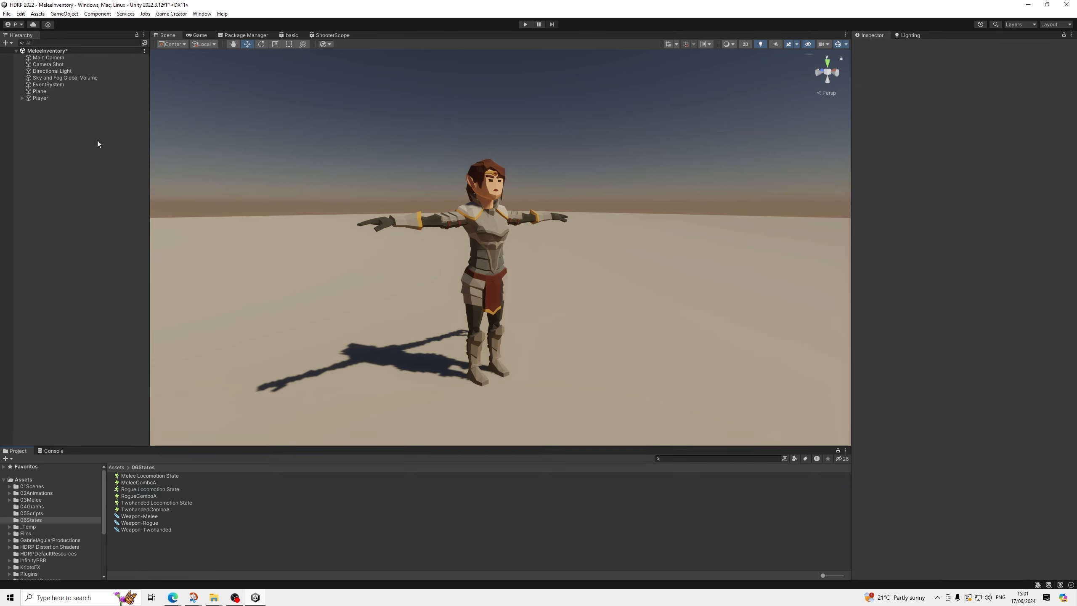
Step: Create a Game Creator Name Variables asset in the 06States folder and name it Global VariablesCombat
right_click(147, 543)
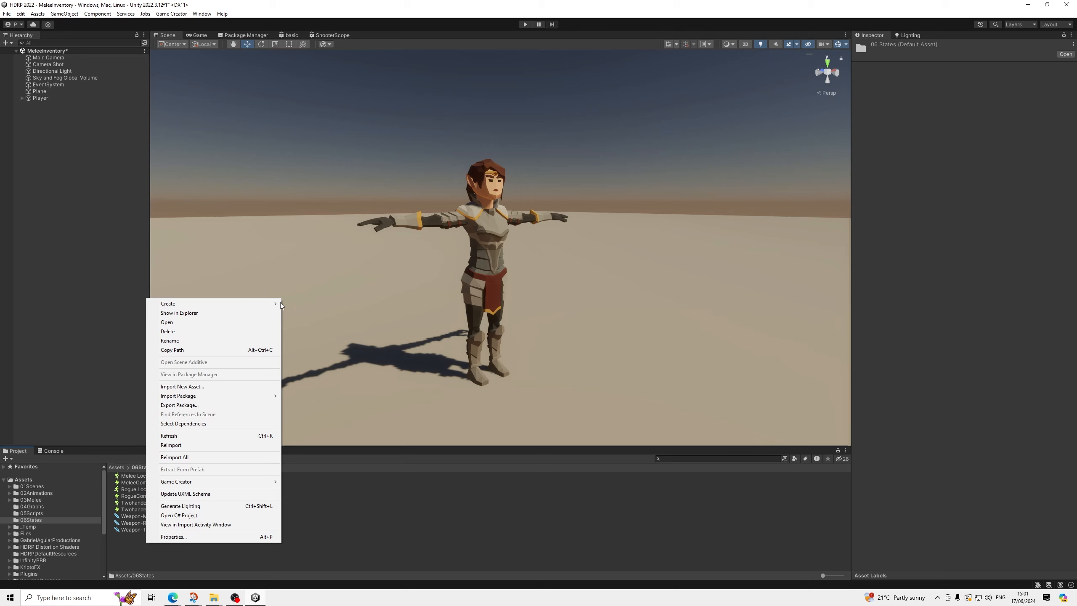
mouse_move(273, 306)
mouse_move(374, 135)
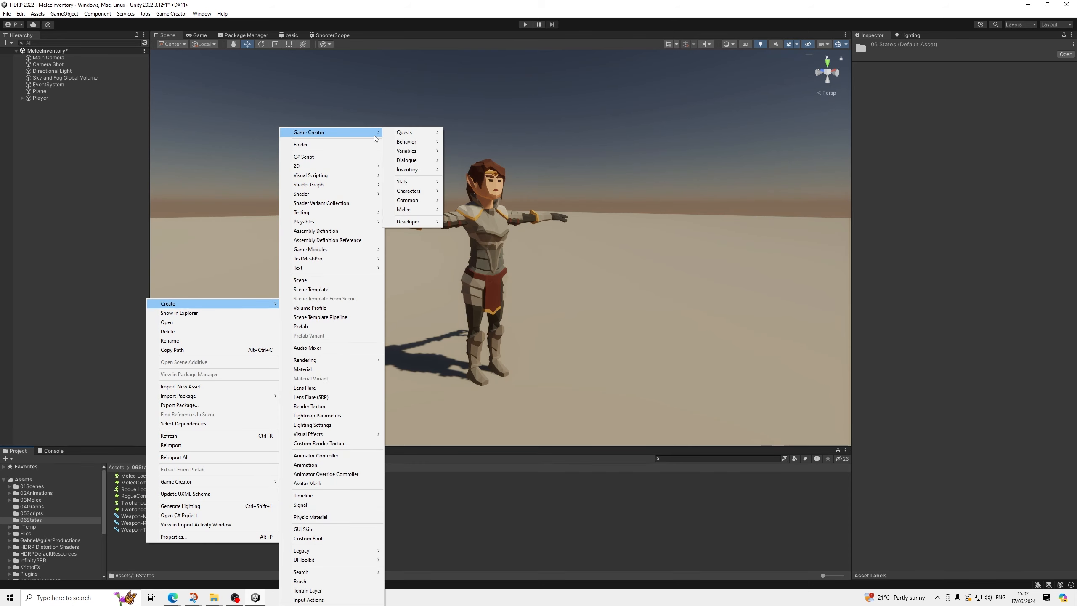
mouse_move(425, 151)
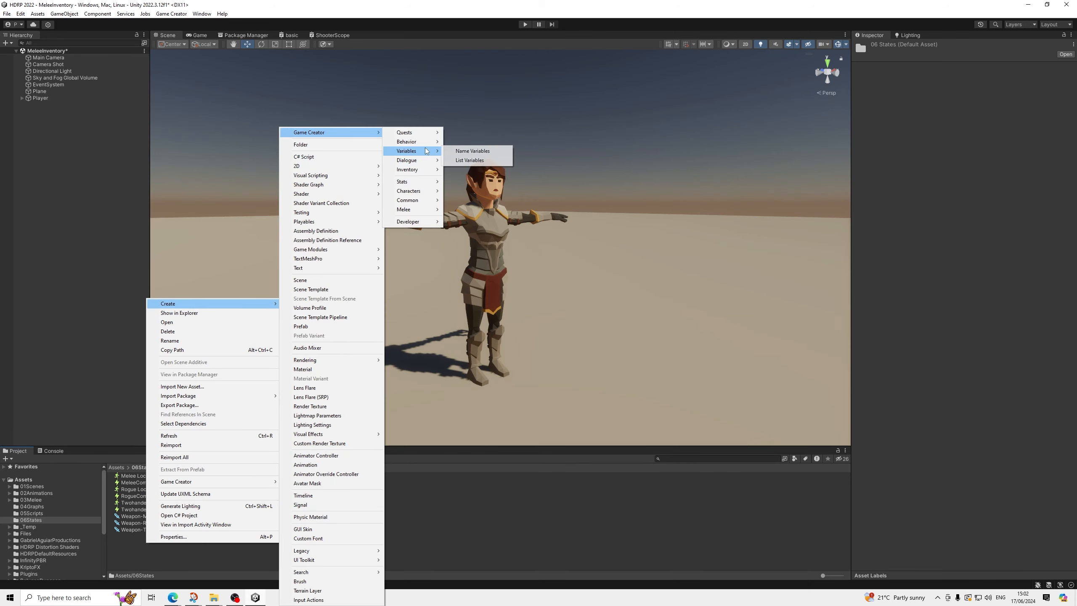
click(473, 151)
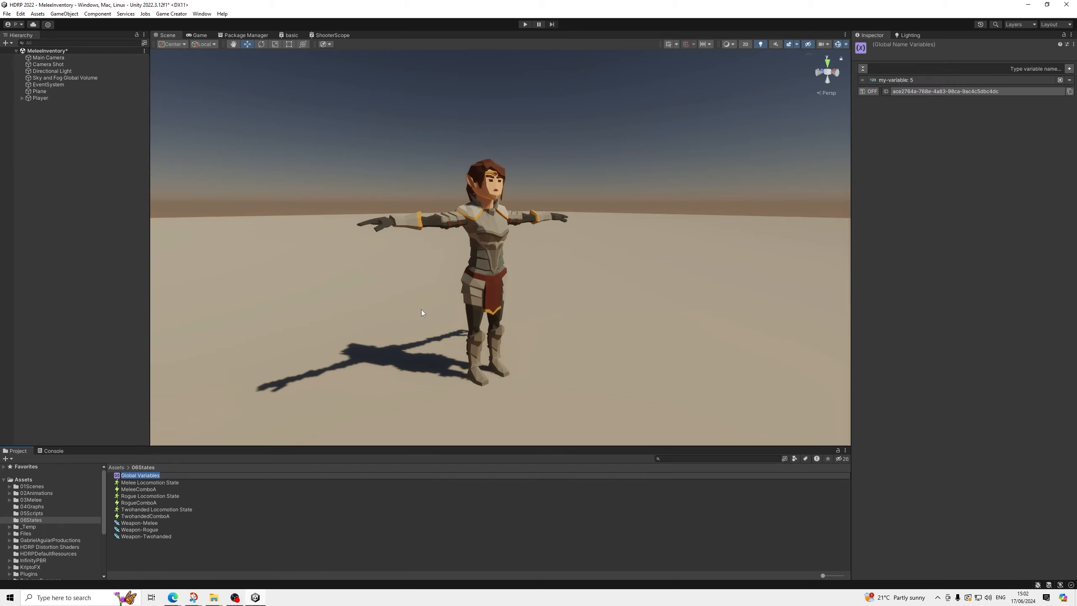
key(Right)
text(Combat)
key(Return)
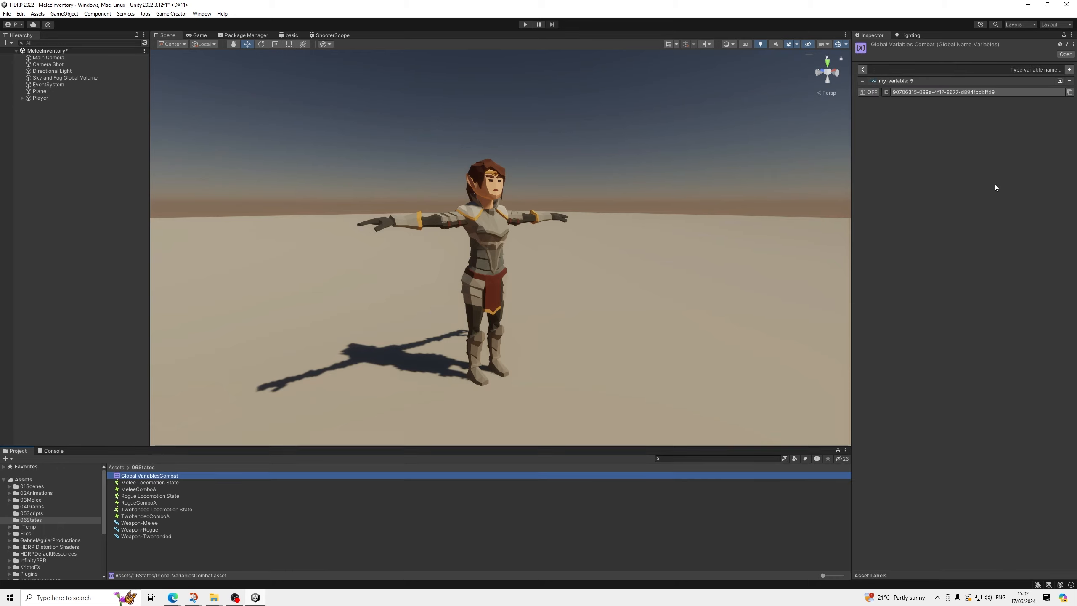
Step: Remove the default variable from the combat variables asset and add a Game Object variable named RightHandHolder
click(1069, 81)
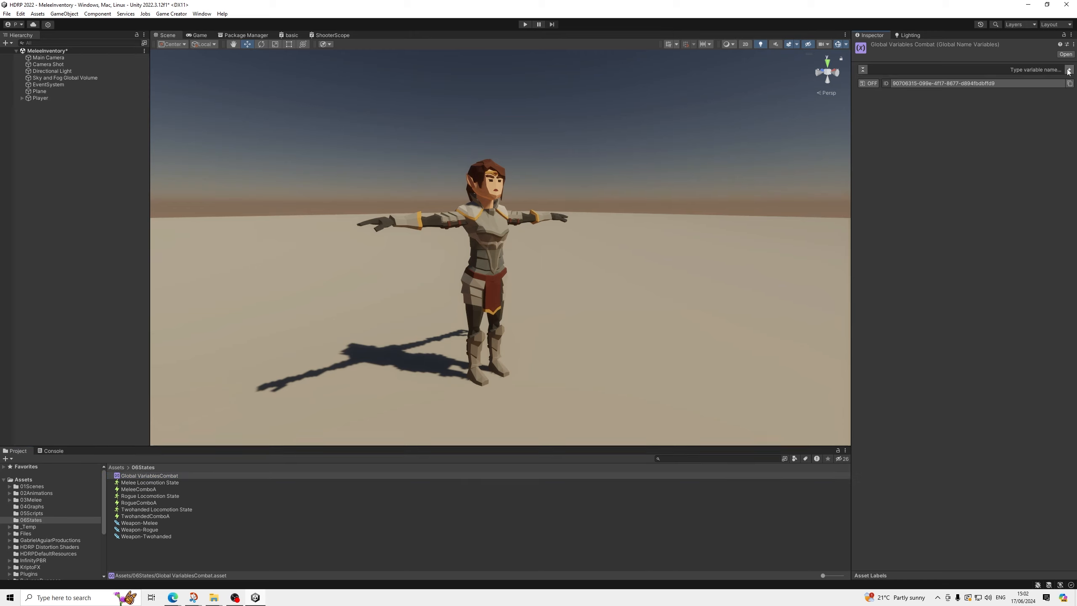
click(1069, 70)
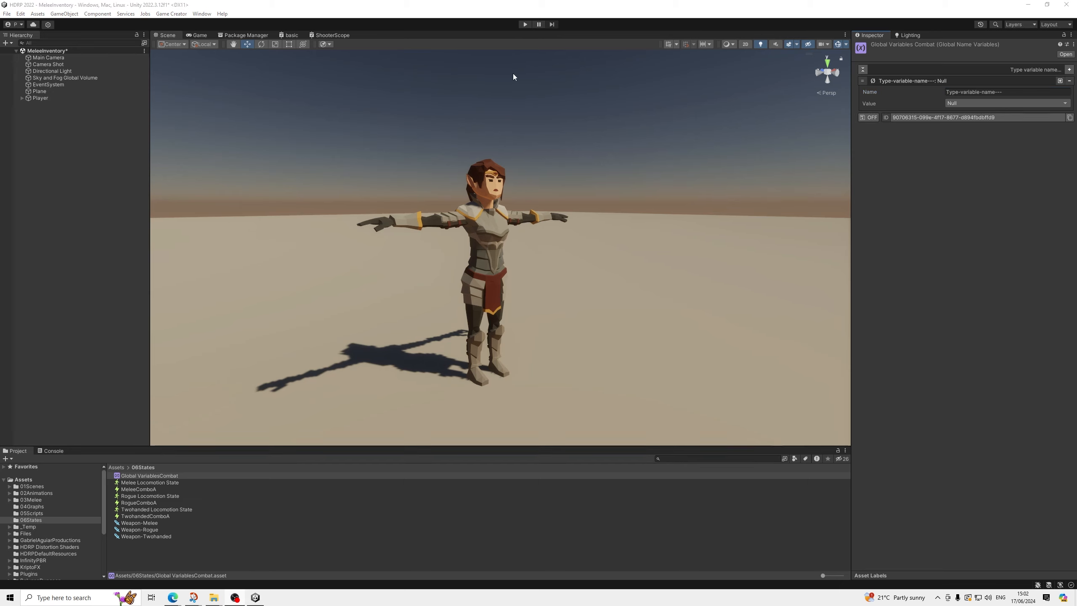
click(976, 91)
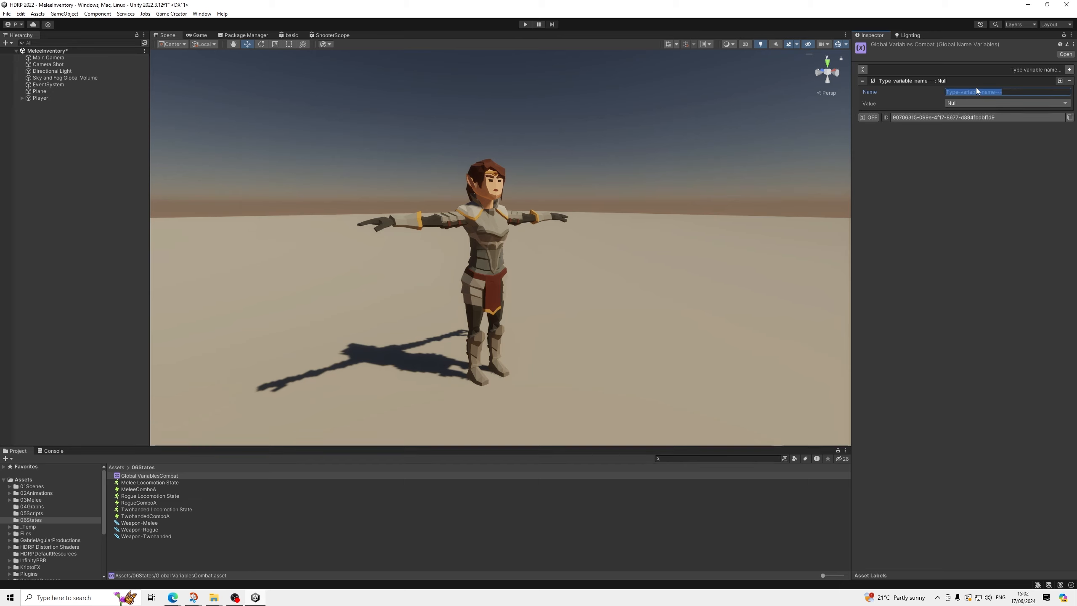
text(RightHandHolder)
click(969, 102)
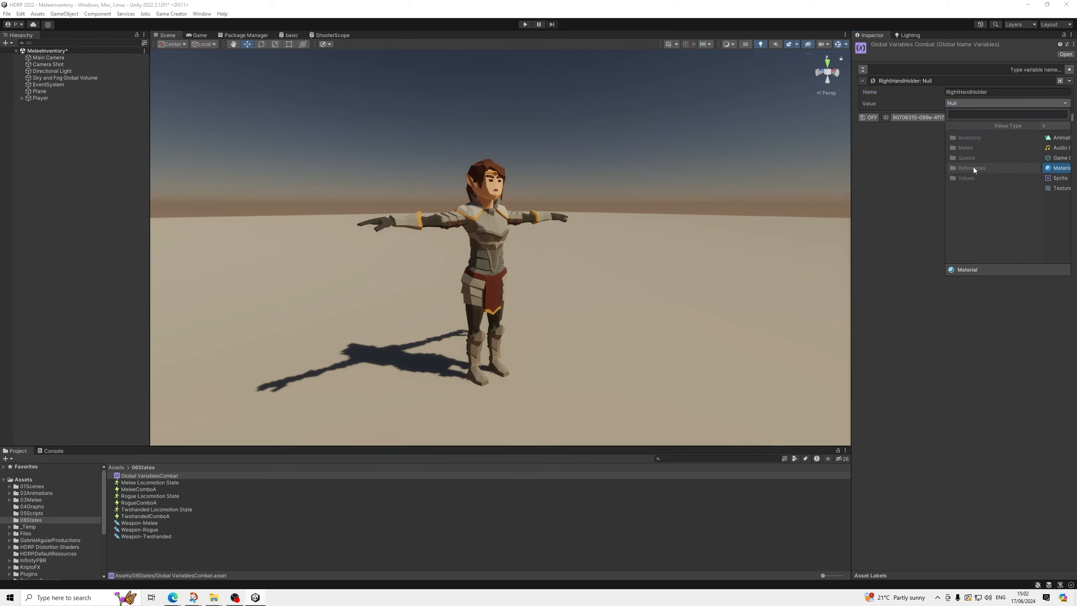
click(970, 158)
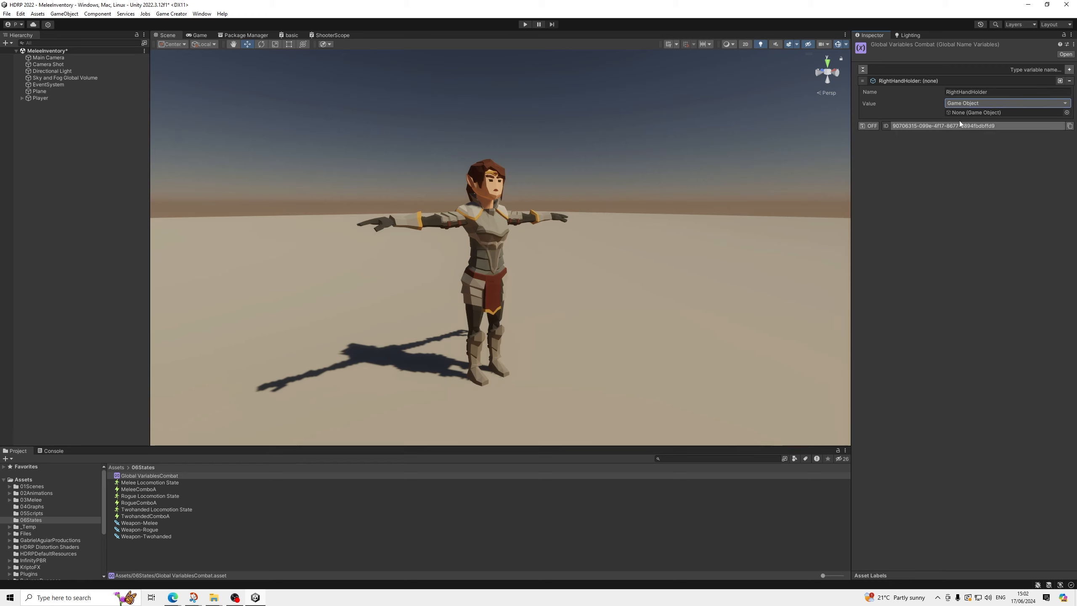
Step: Add a second variable of type Game Object and name it RightHandTemp01
click(1069, 69)
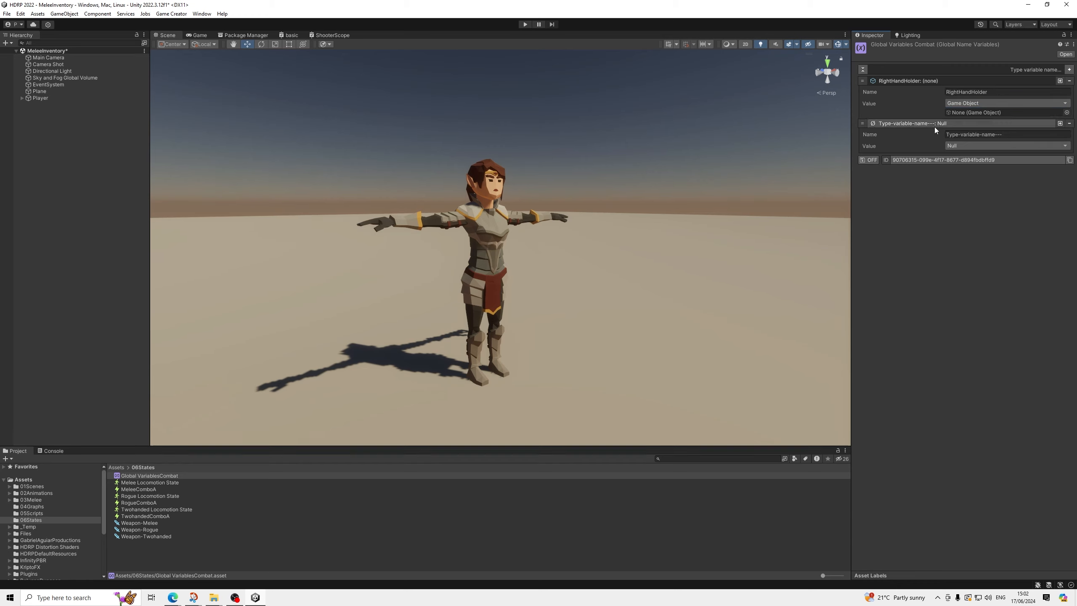
click(954, 146)
click(1019, 189)
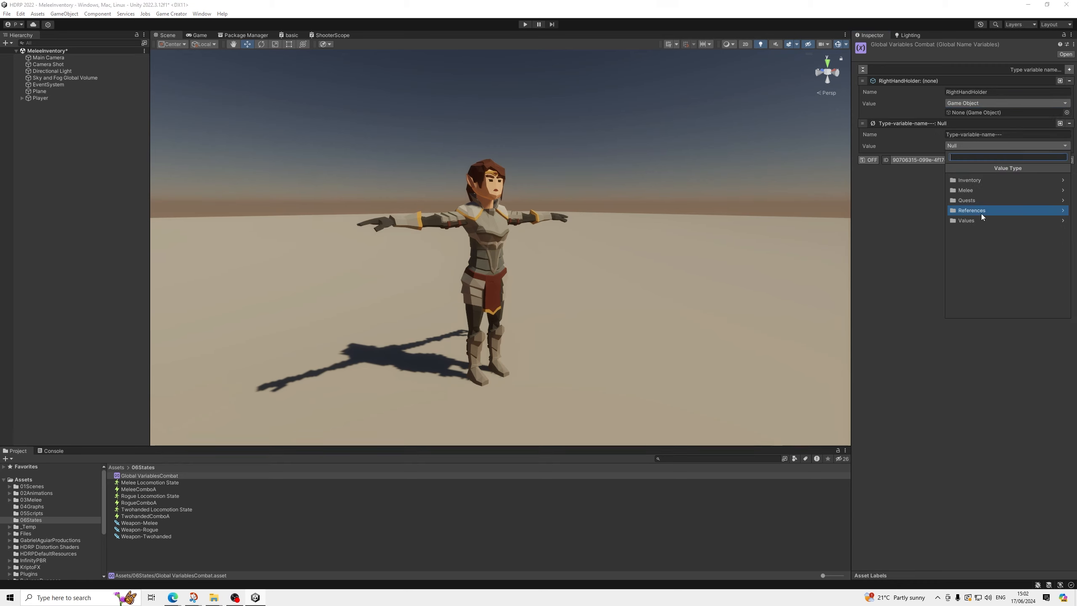
click(974, 200)
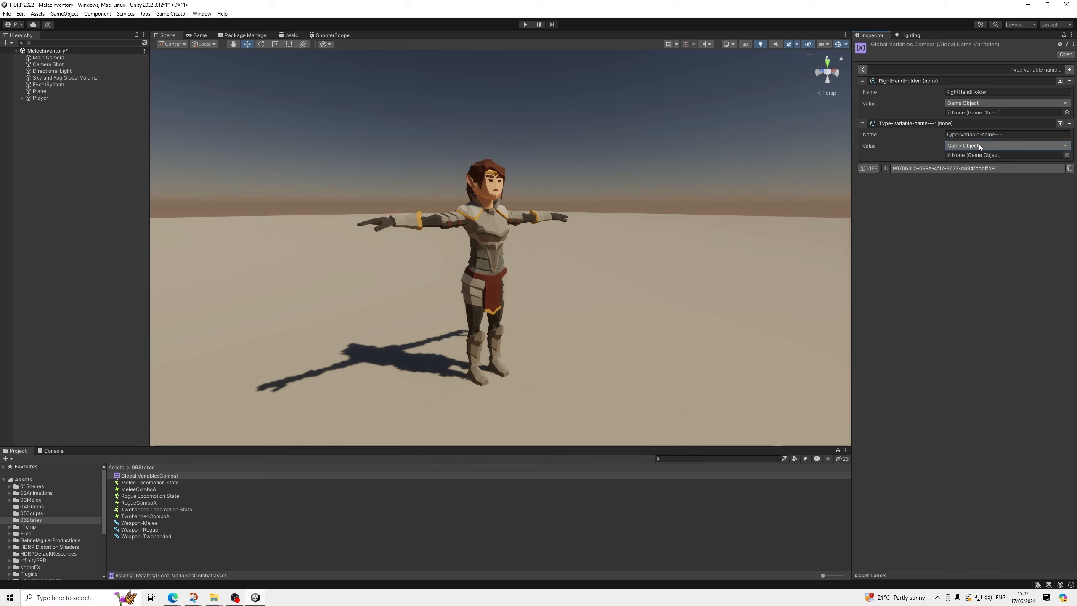
click(984, 135)
text(R)
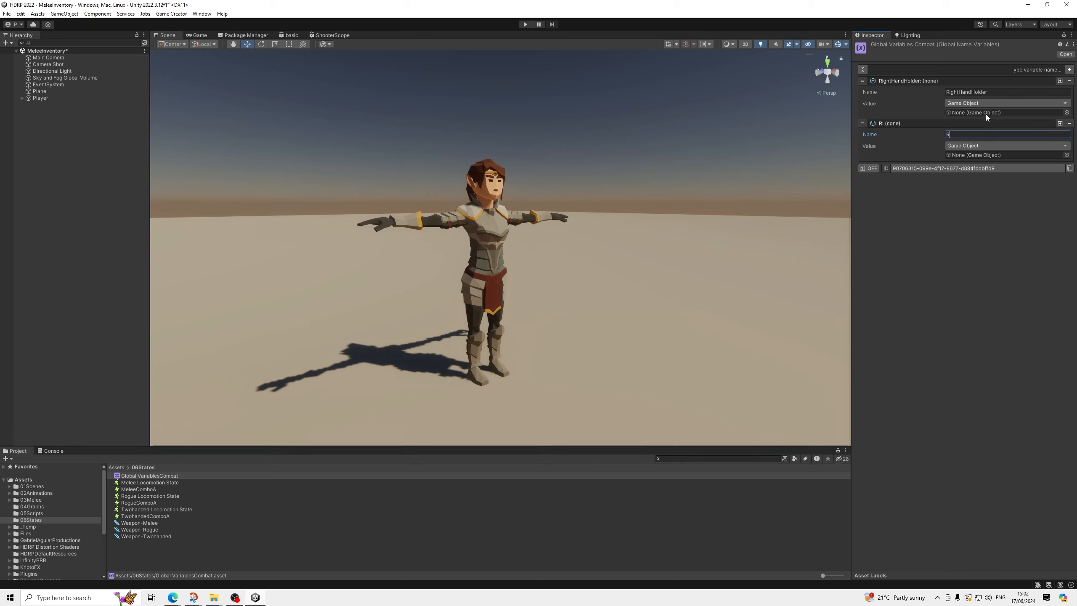
text(ightHandTemp01)
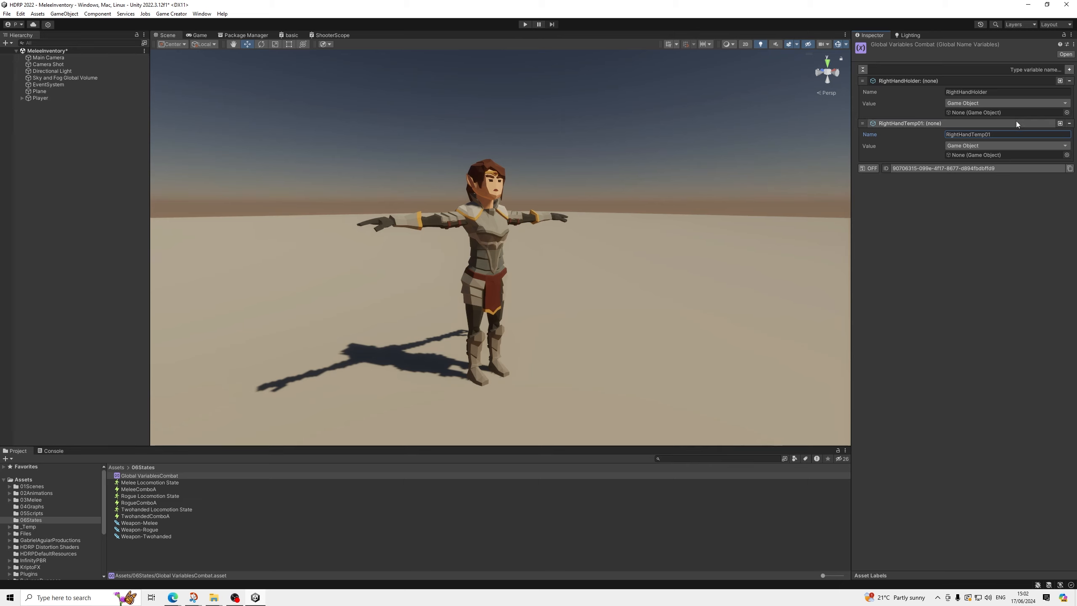
Step: Duplicate the RightHandTemp01 variable and rename the copy RightHandTemp02
click(1061, 123)
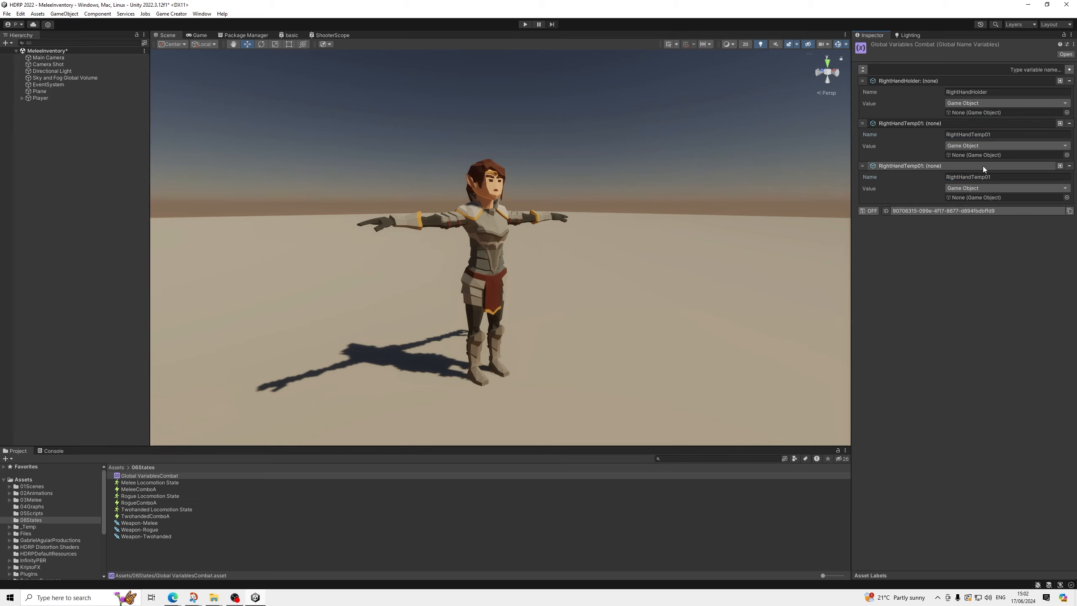
click(991, 178)
key(Right)
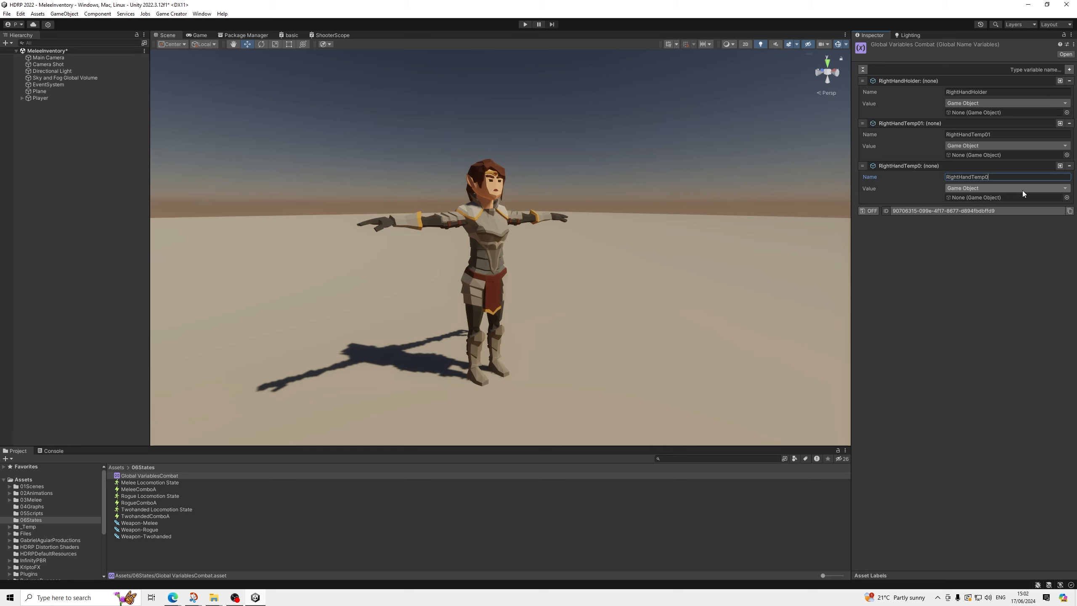
key(BackSpace)
text(2)
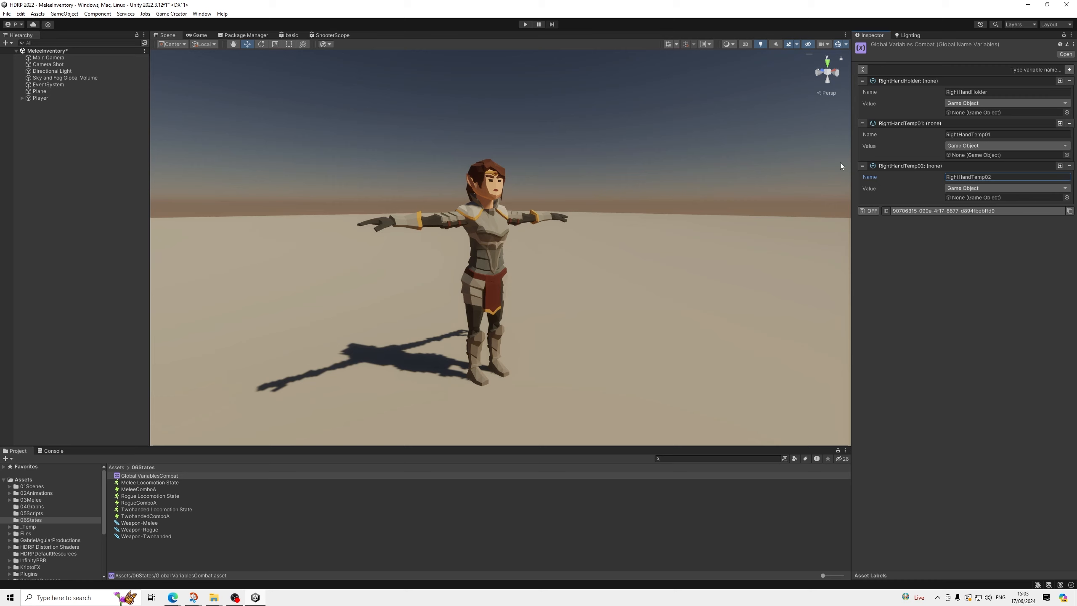
Step: Duplicate the RightHandHolder variable, move the copy to the end of the list and rename it LeftHandHolder
click(1060, 81)
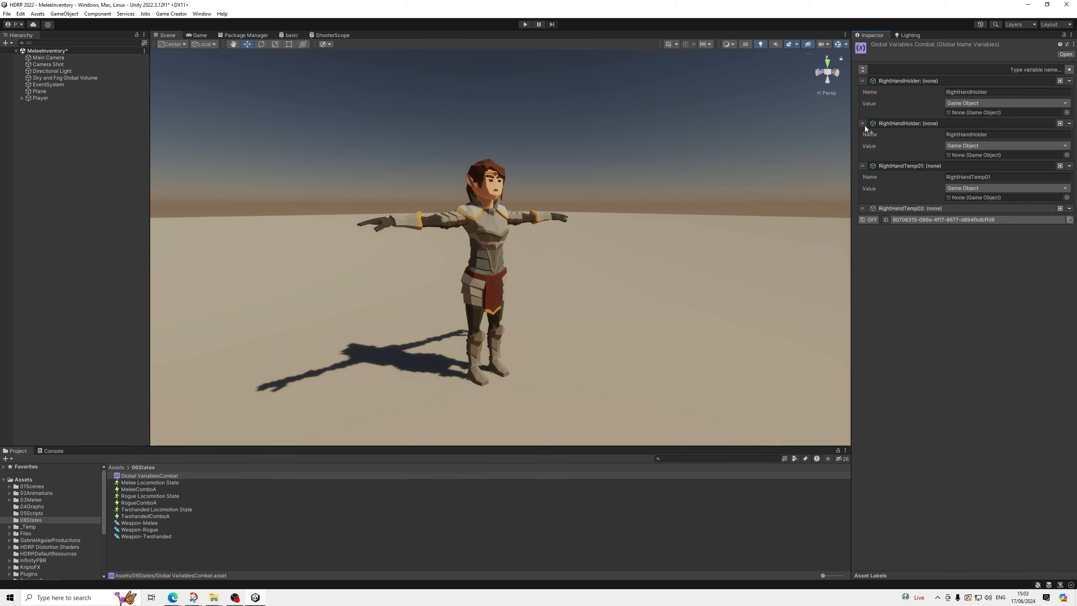
drag(865, 127, 913, 210)
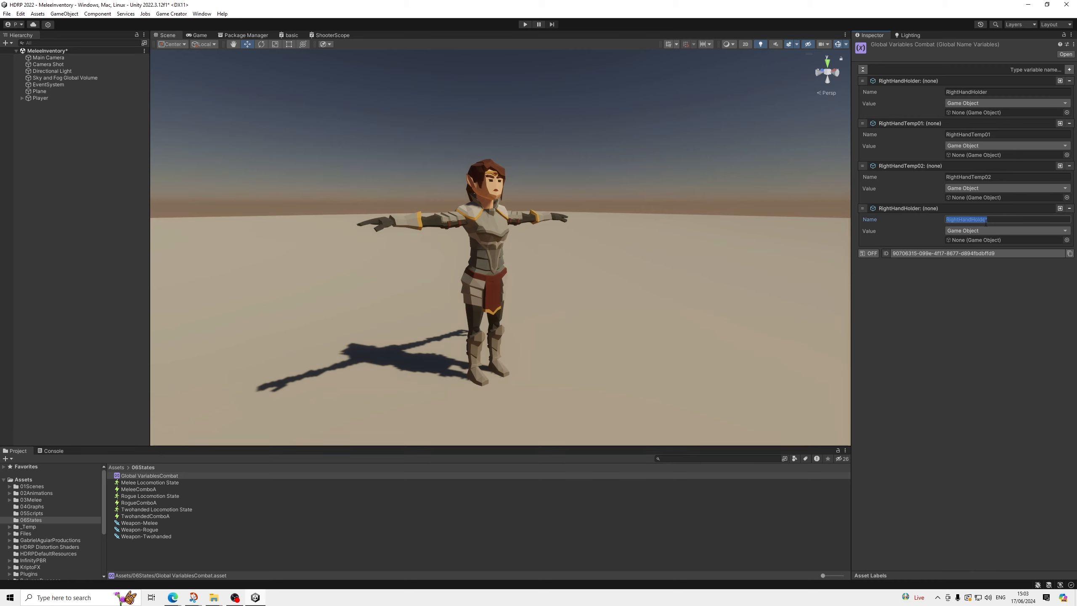
text(Left)
Step: Duplicate the LeftHandHolder variable and rename the copy LeftHandTemp01
click(1060, 208)
click(970, 254)
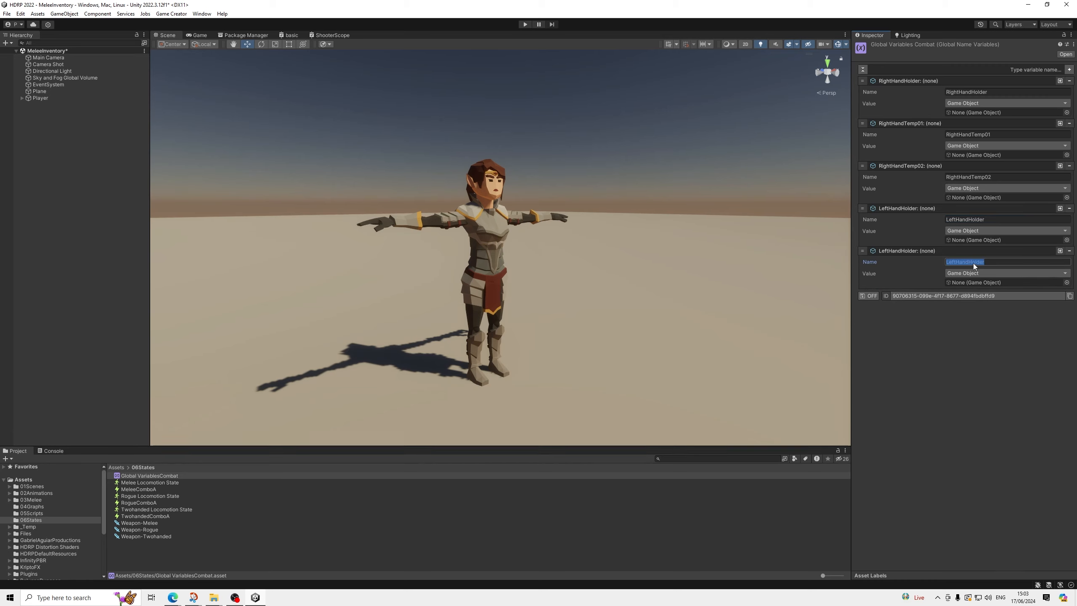
drag(969, 262, 1015, 268)
text(Tem-p)
key(BackSpace)
key(BackSpace)
text(o)
key(BackSpace)
text(p01)
Step: Duplicate the LeftHandTemp01 variable and rename the copy LeftHandTemp02
click(1060, 250)
click(1004, 306)
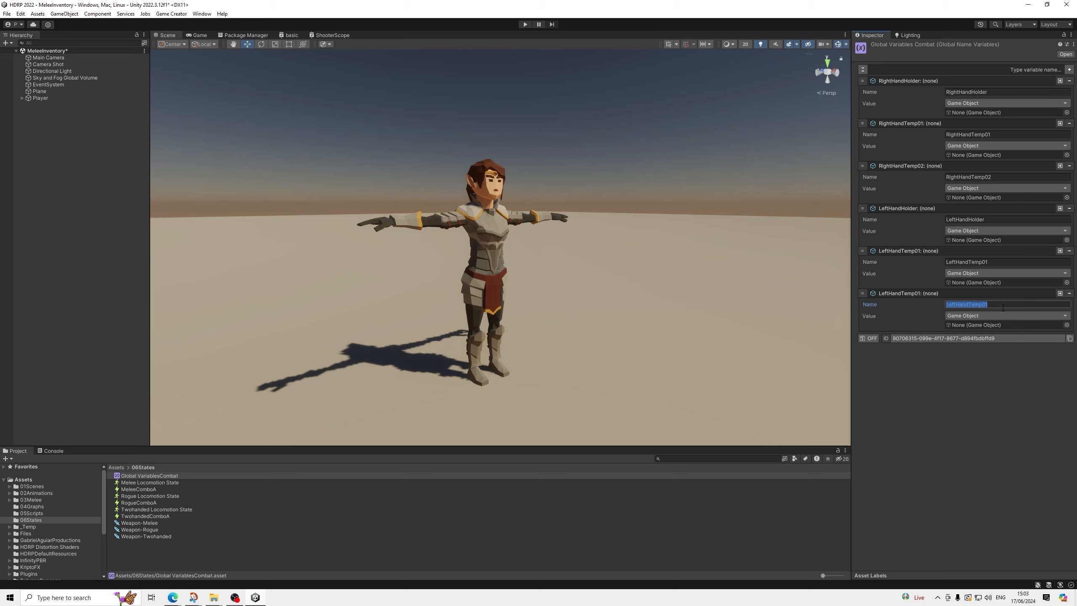
click(1027, 303)
key(BackSpace)
text(2)
Step: Add two more Game Object variables named MeleeDraw and MeleeSheathe by duplicating the last variable in the list
click(1060, 293)
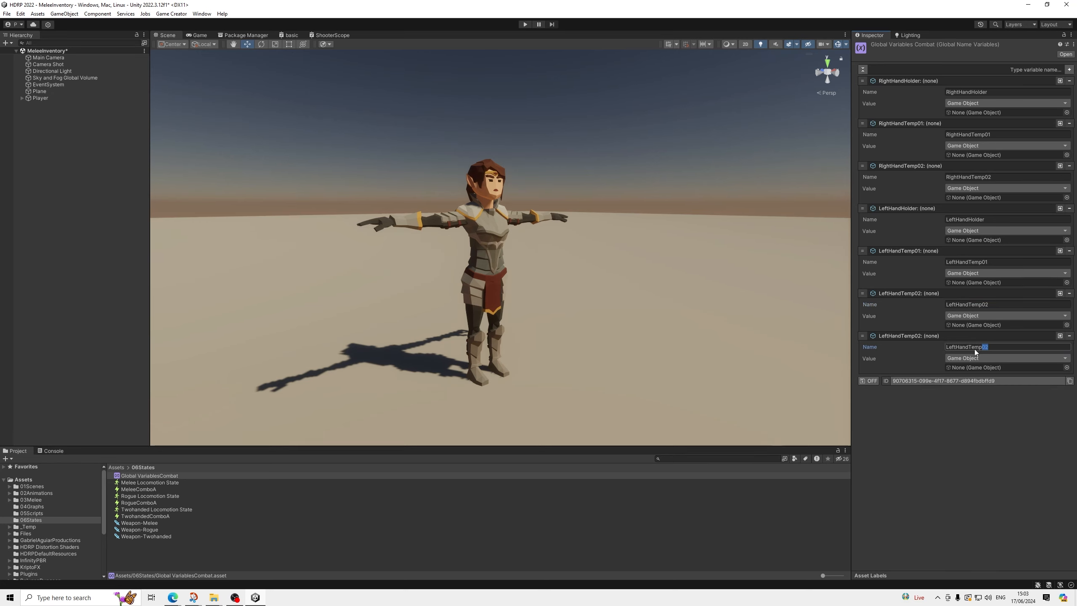
double_click(985, 349)
text(MeleeDraw)
click(1060, 335)
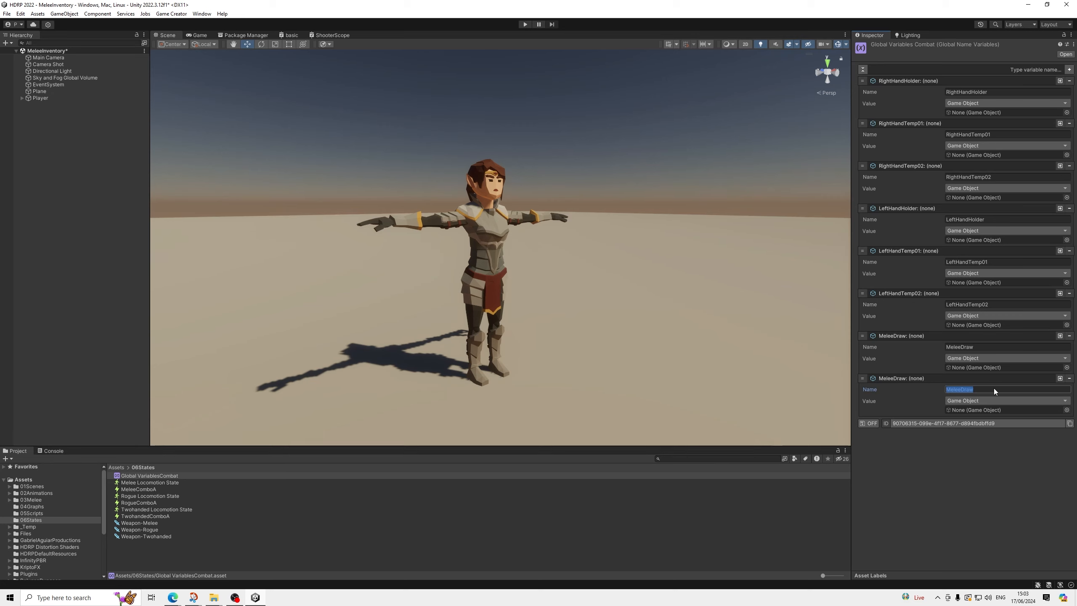
text(MeleeH)
key(BackSpace)
text(Sheathe)
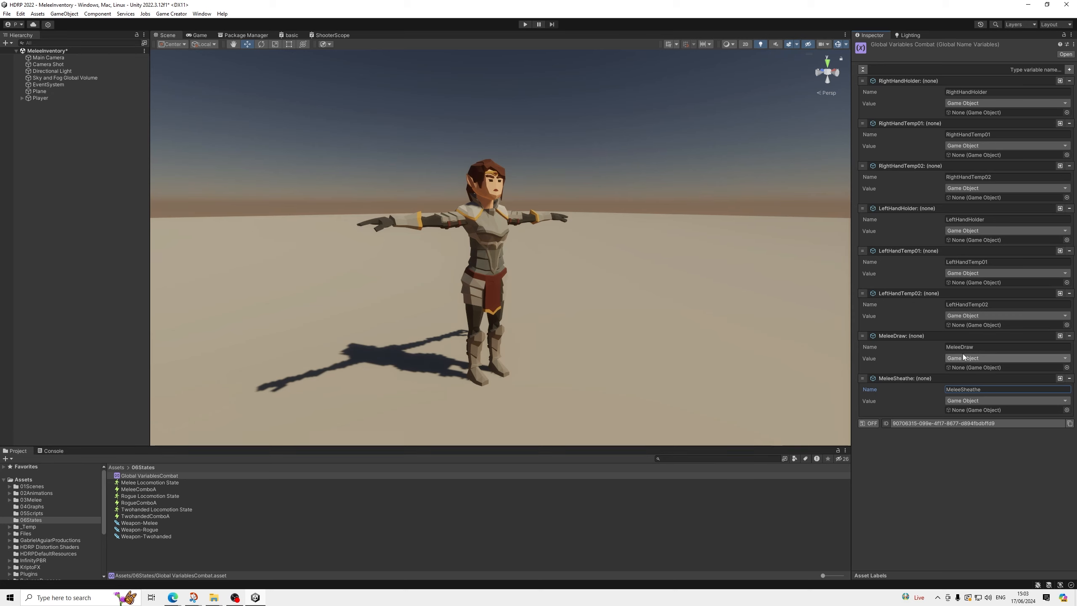
Step: Create a Game Creator visual scripting Actions object at the root of the scene hierarchy
click(69, 127)
right_click(59, 127)
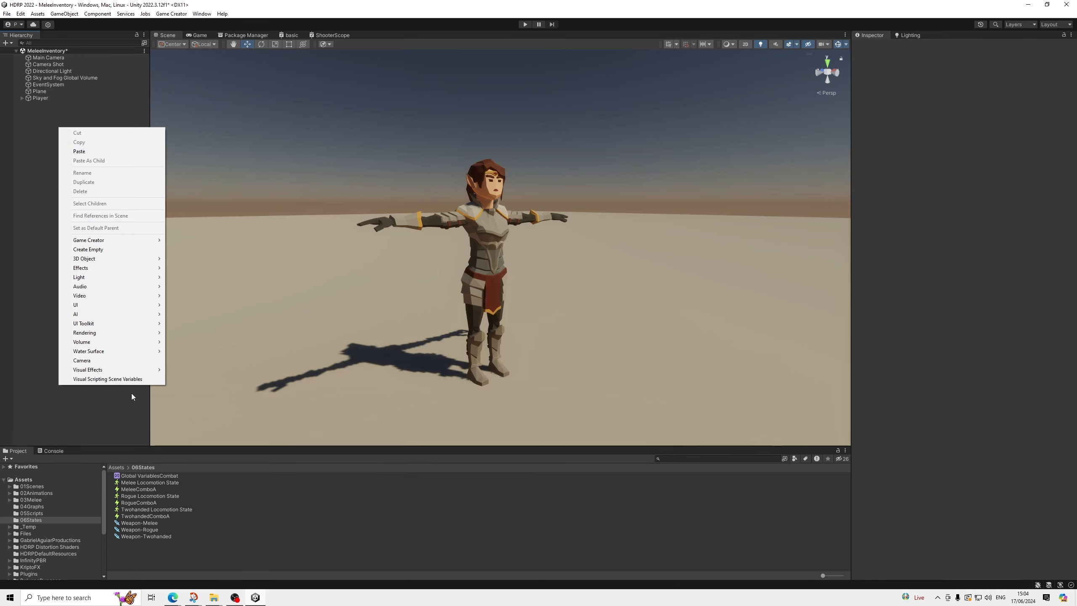
mouse_move(141, 242)
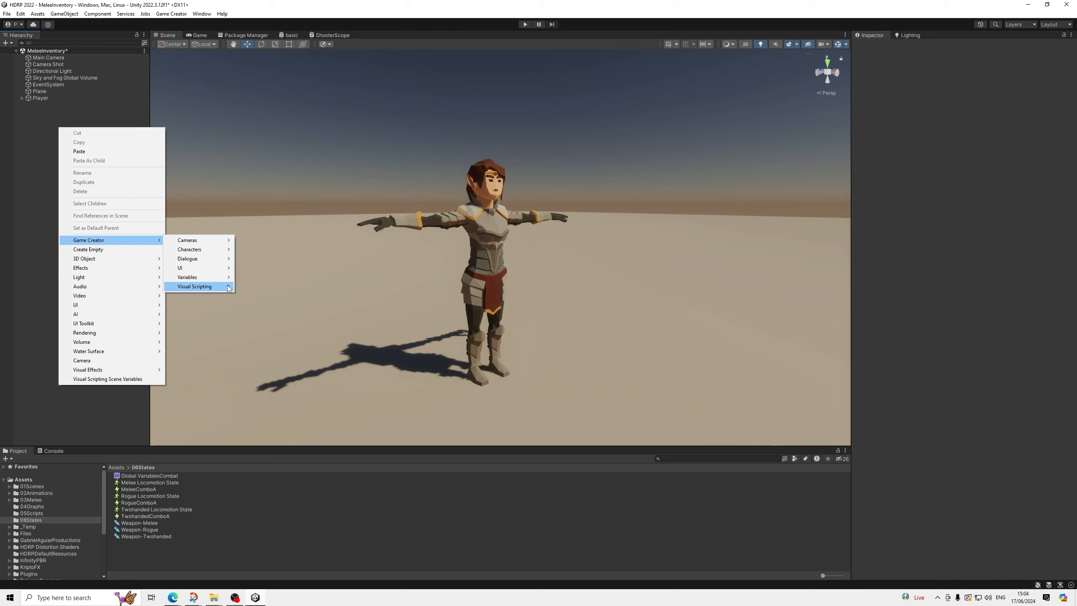
click(259, 287)
Step: Add a Play Gesture instruction to the Actions object
click(889, 121)
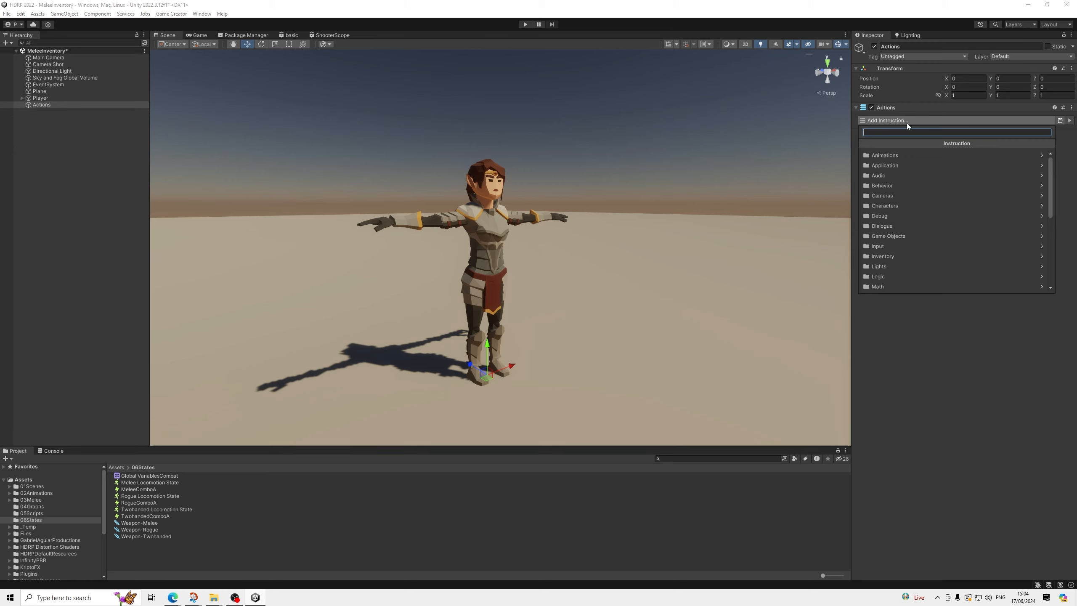
text(gestur)
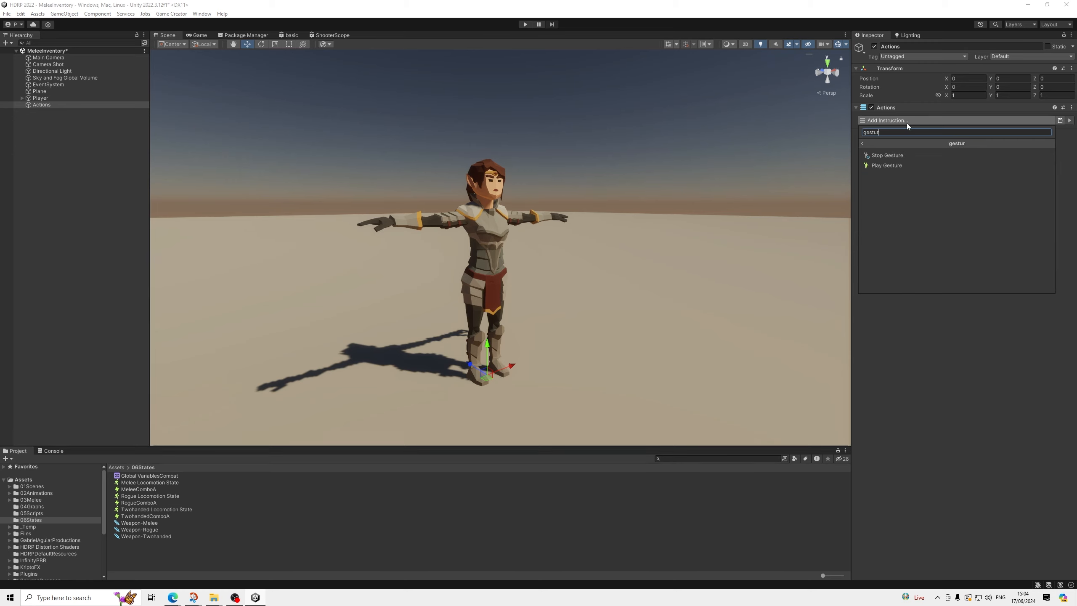
key(Down)
key(Down)
key(Return)
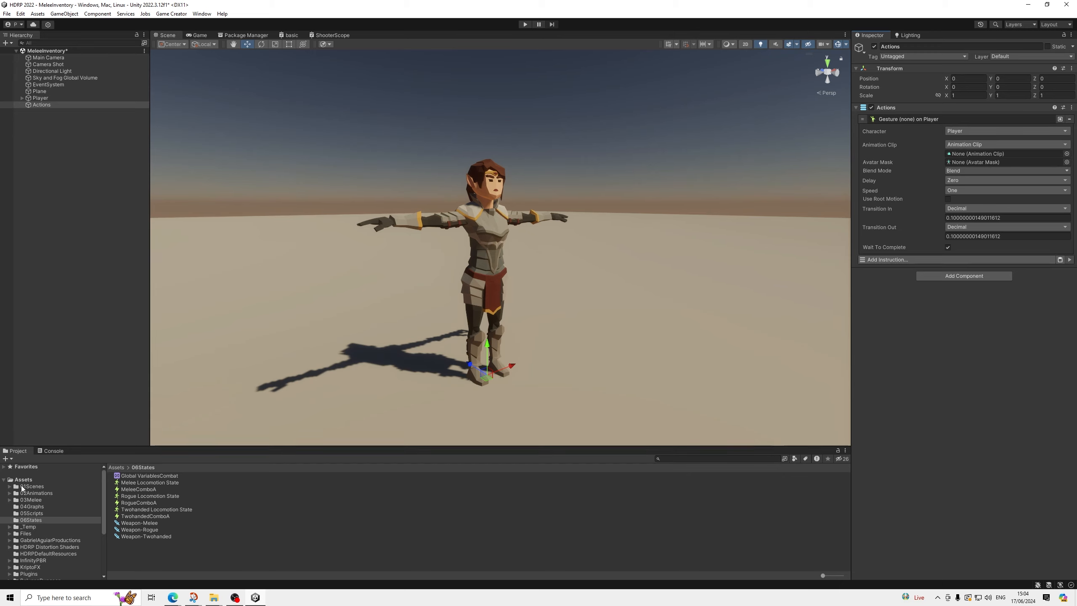
Step: Assign the equip2 clip from the Rogue_Volume2 in-place humanoid animations as the gesture's animation clip
double_click(37, 493)
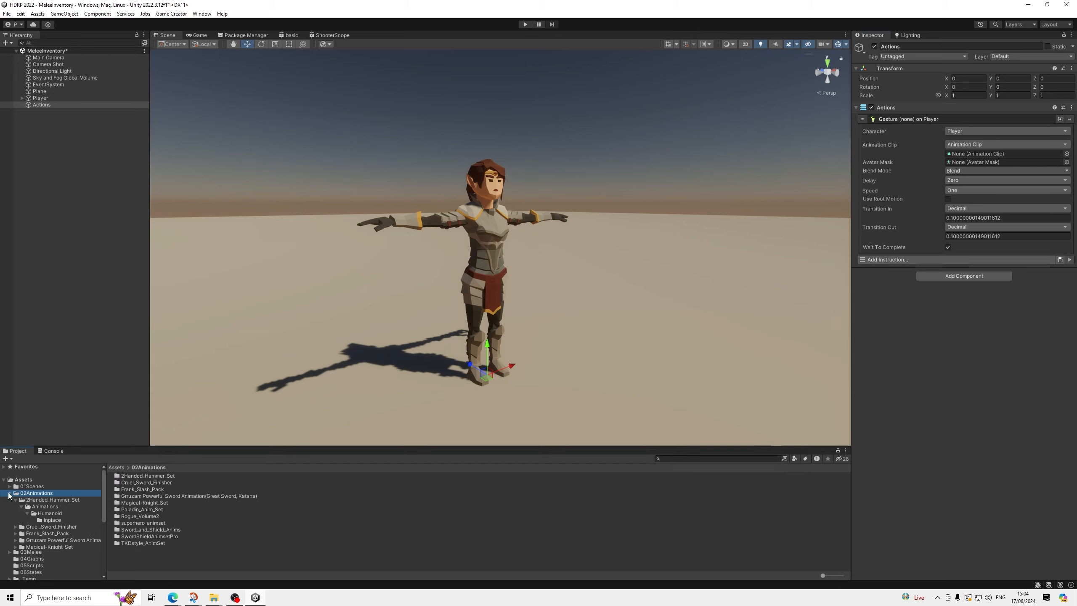
scroll(53, 522, down, 3)
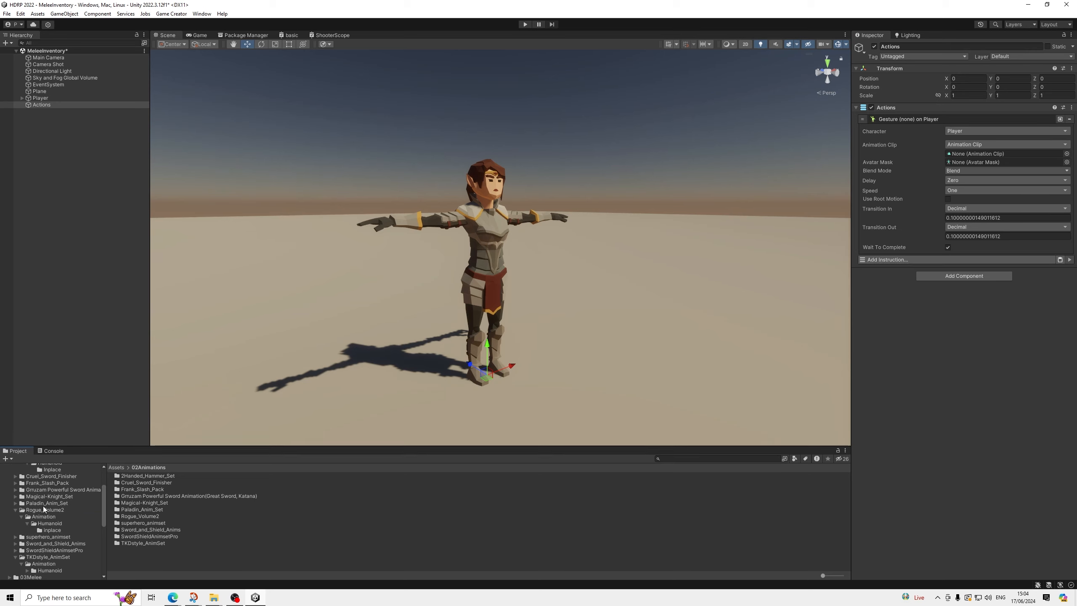
click(51, 529)
scroll(169, 526, down, 4)
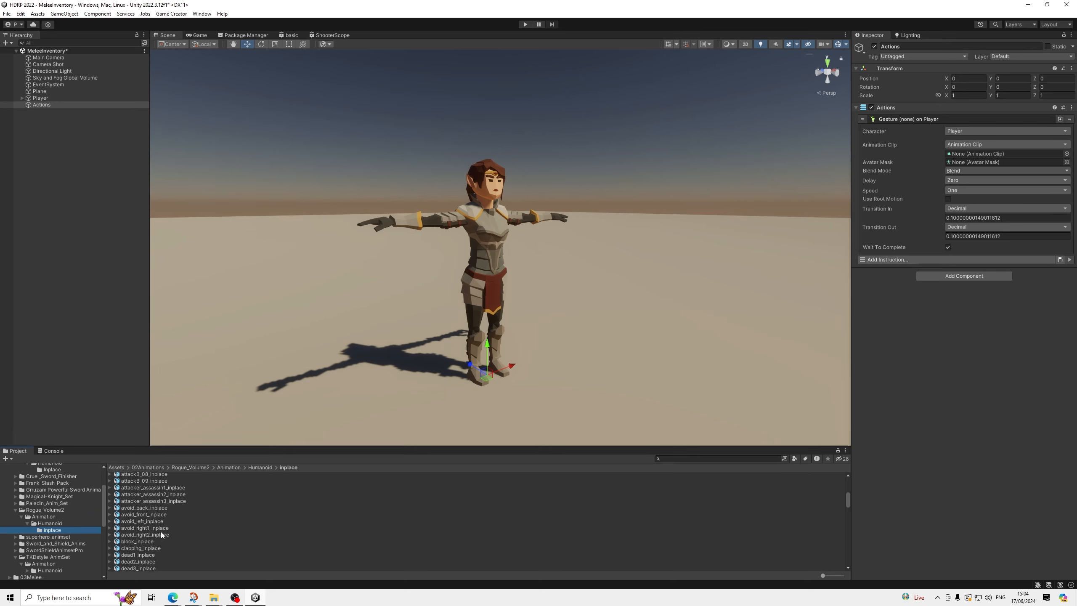
scroll(153, 526, down, 2)
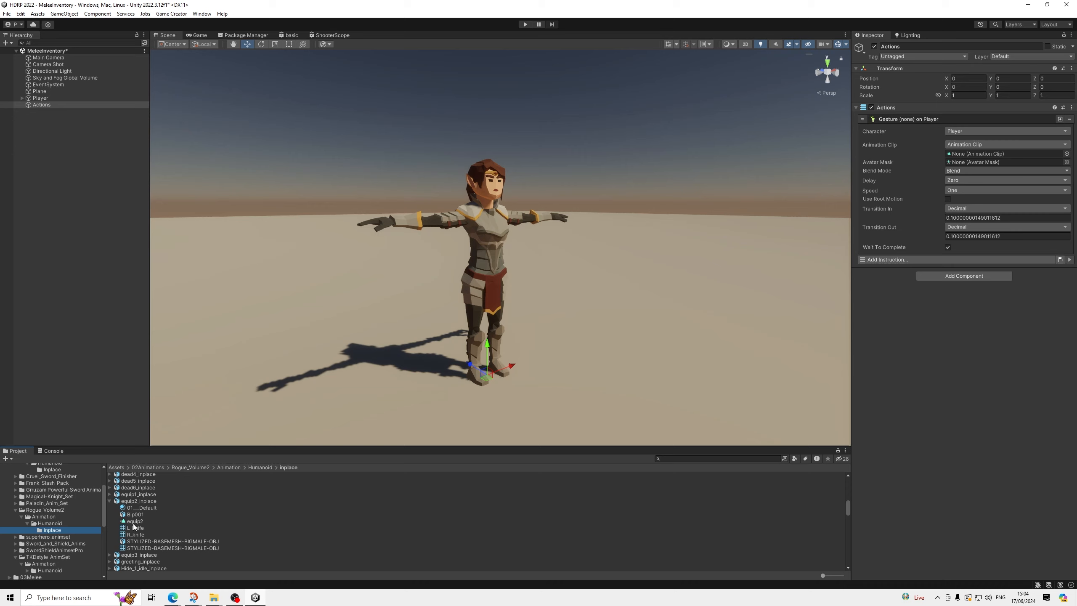
drag(135, 521, 972, 155)
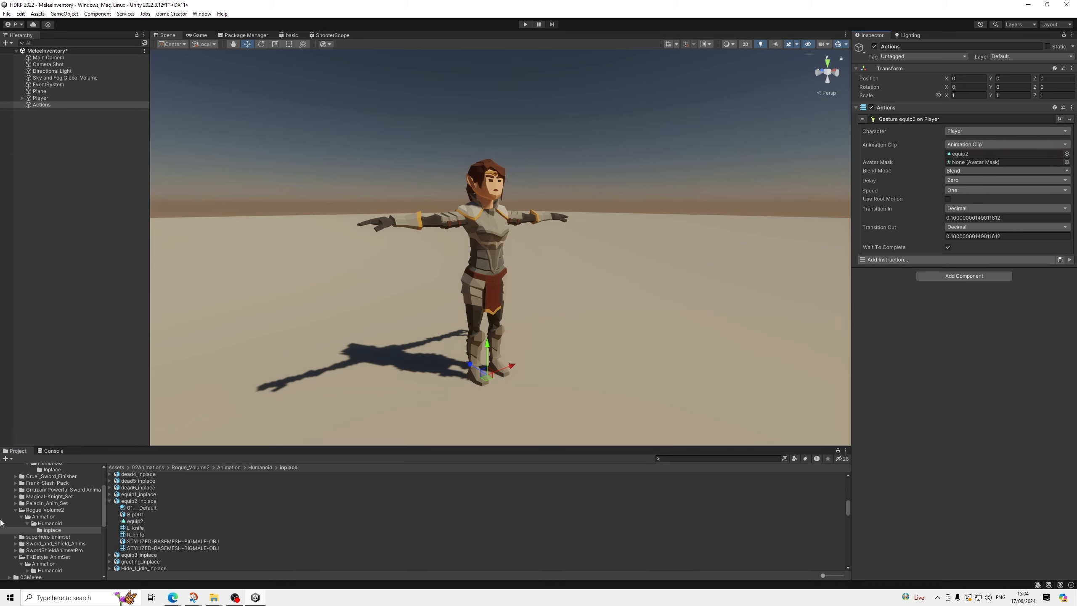
Step: Rename the Actions object in the scene hierarchy as ActionsDrawRogue
click(144, 502)
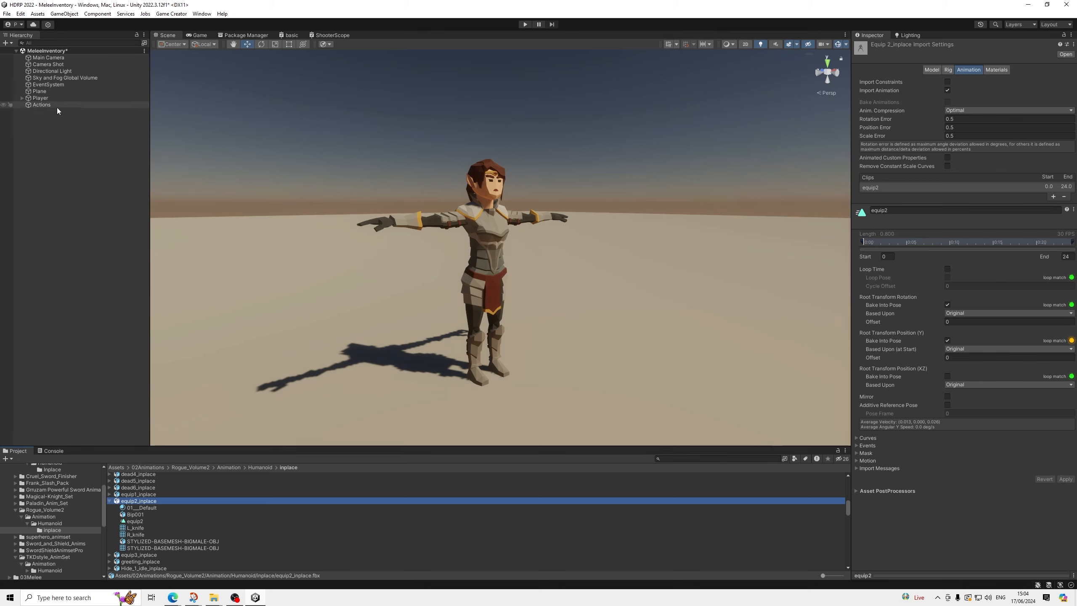
click(102, 105)
click(905, 47)
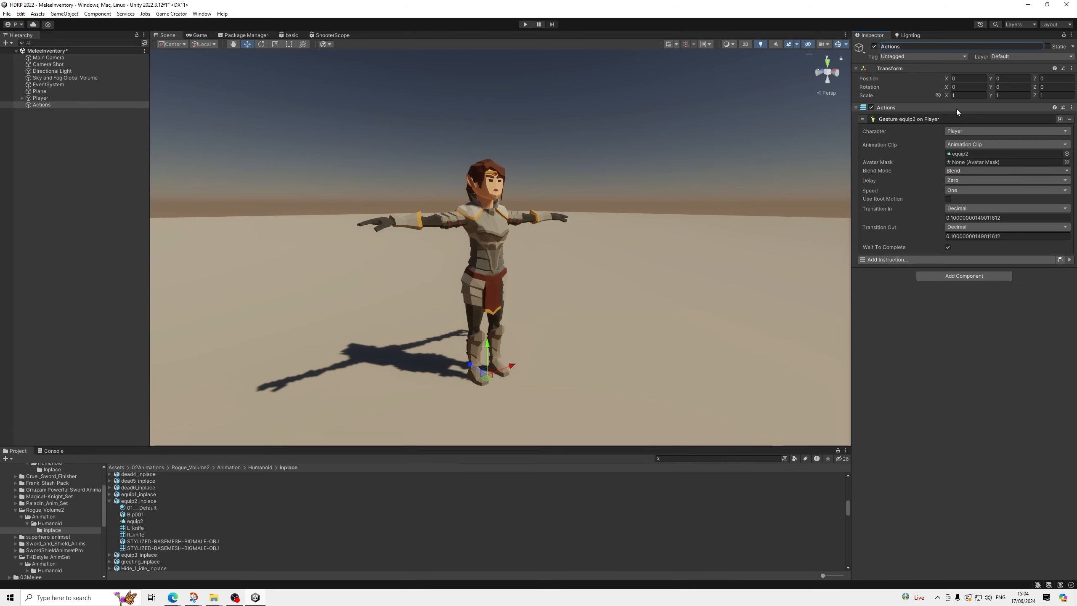
text(DrawRogue)
key(Return)
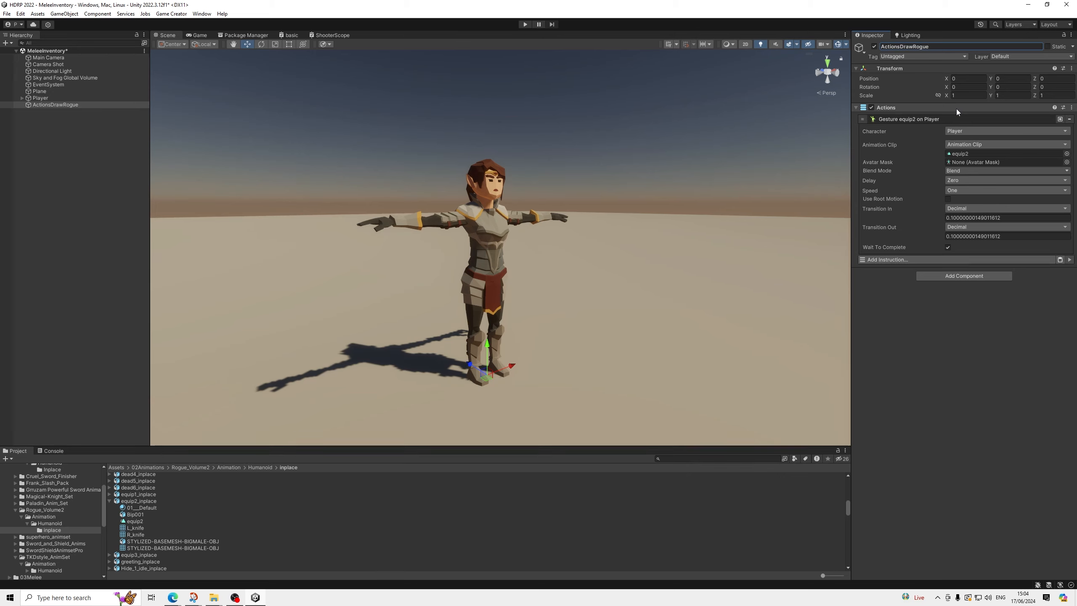
Step: Turn off Wait To Complete on the equip2 gesture and set both its Transition In and Transition Out to 0.1
click(962, 246)
click(955, 238)
text(0.1)
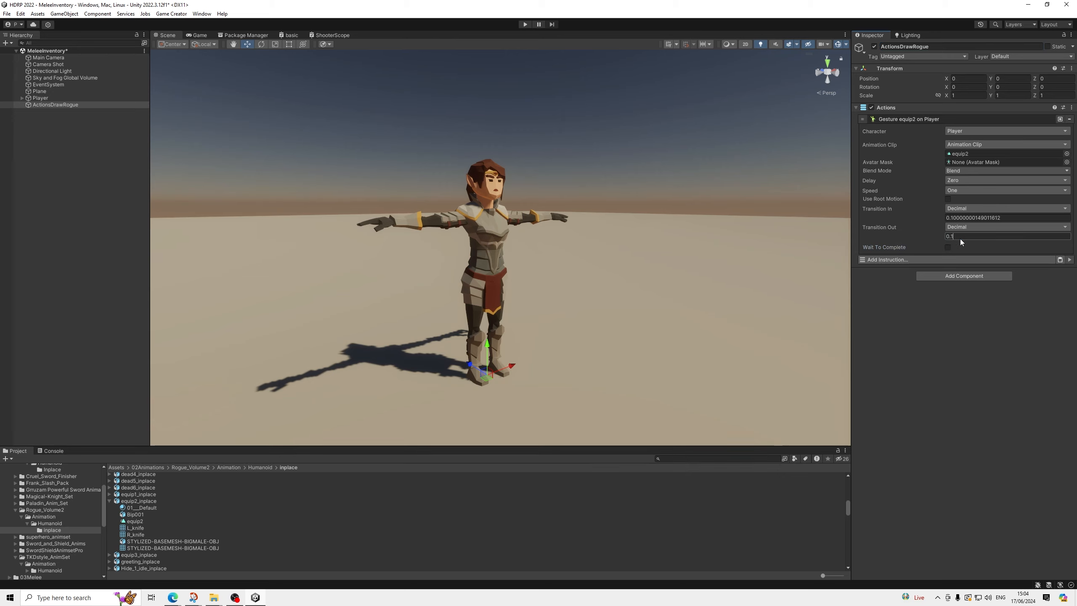
click(977, 217)
text(0.1)
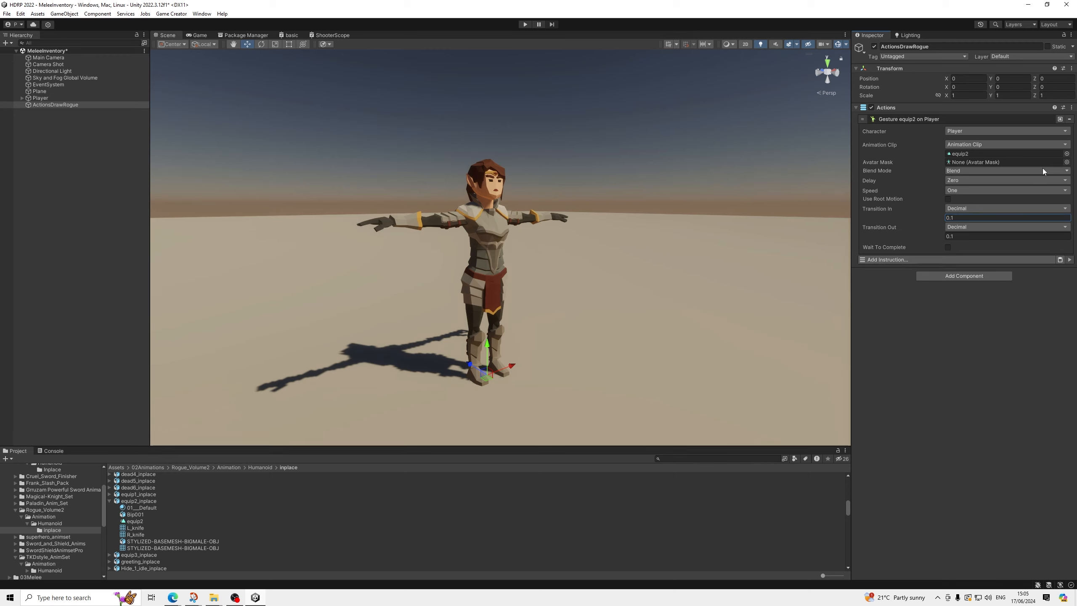
Step: Set the equip2 gesture's avatar mask to the first Brawl@Defend mask
click(1067, 162)
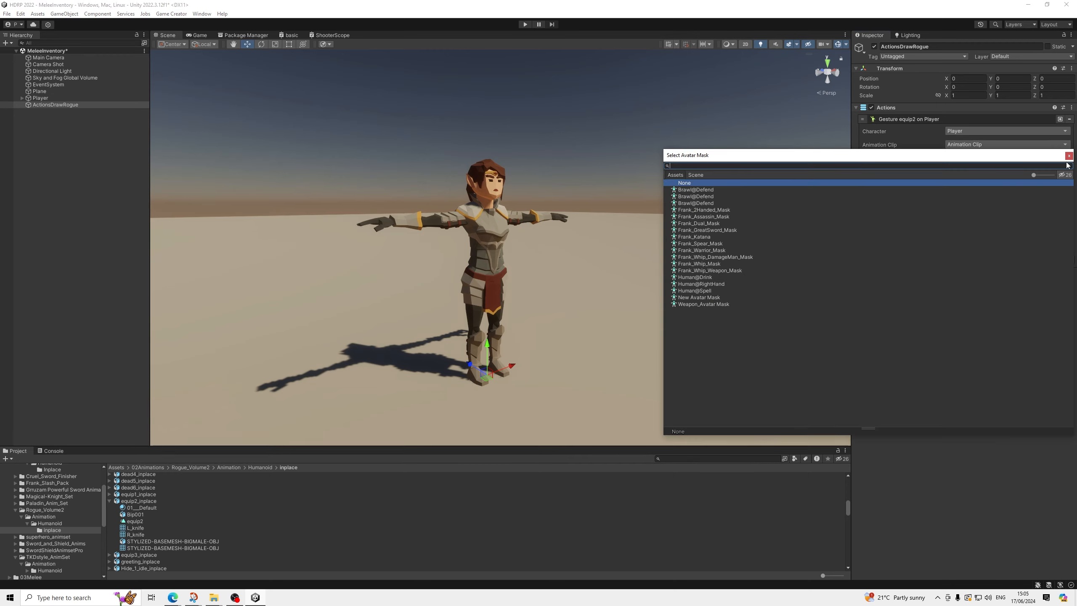
click(708, 190)
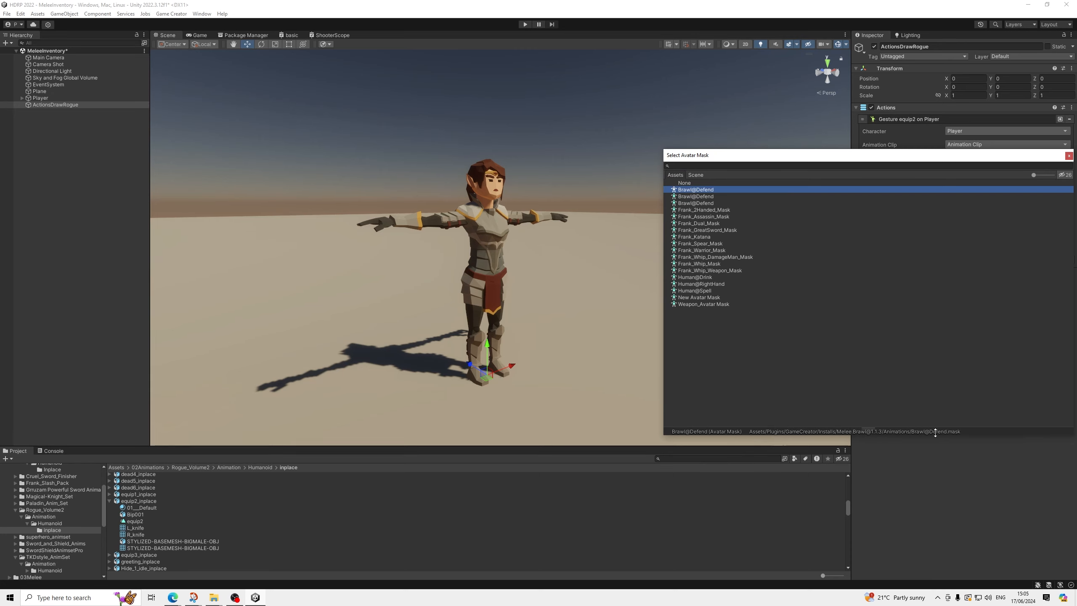
key(Return)
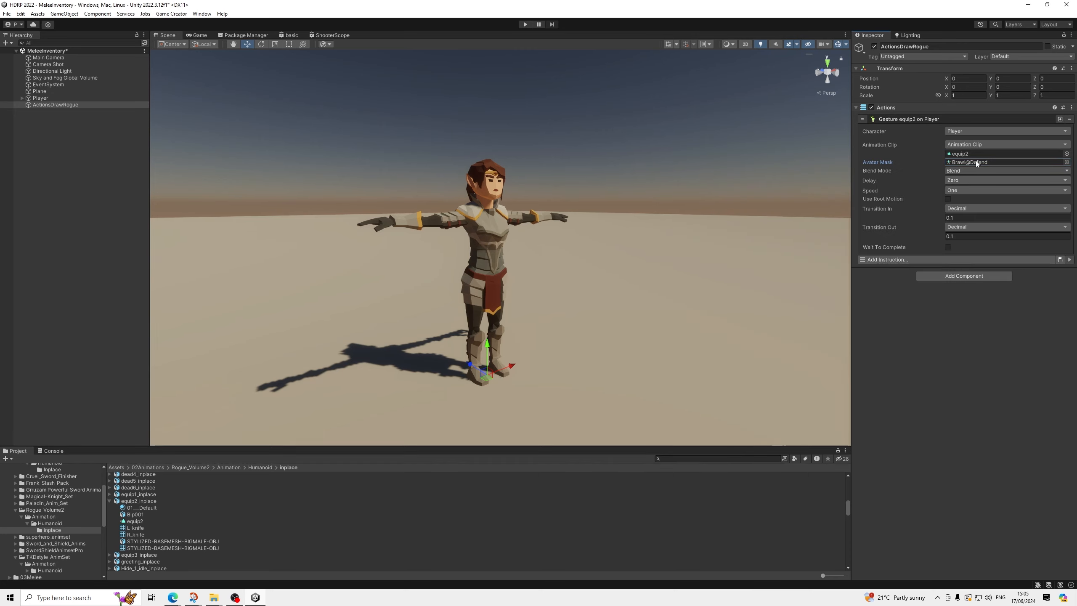
Step: Add an Equip Melee Weapon instruction after the gesture in ActionsDrawRogue
click(891, 257)
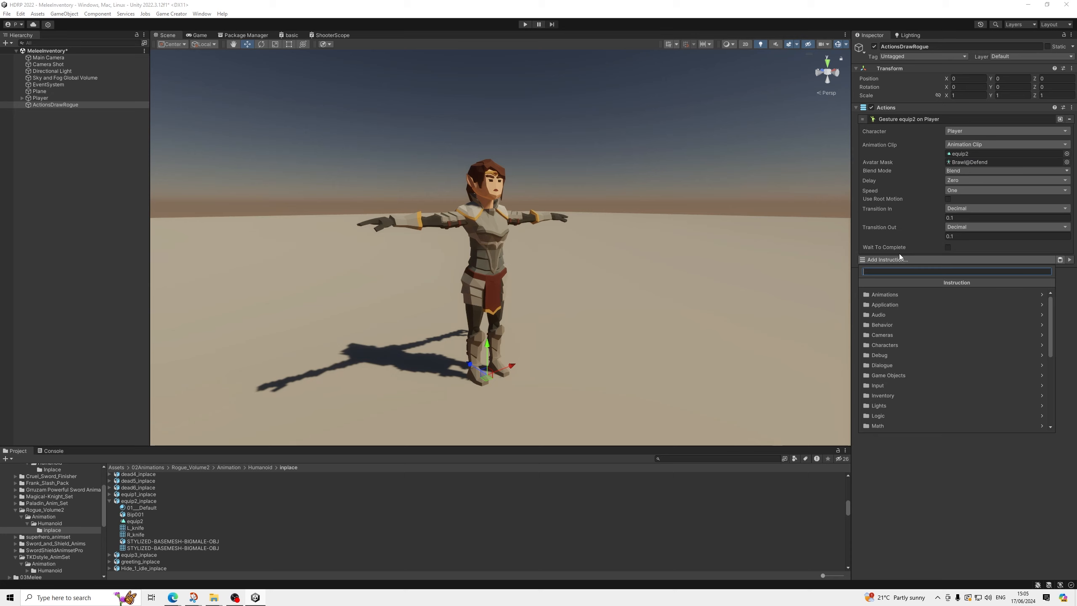
text(e)
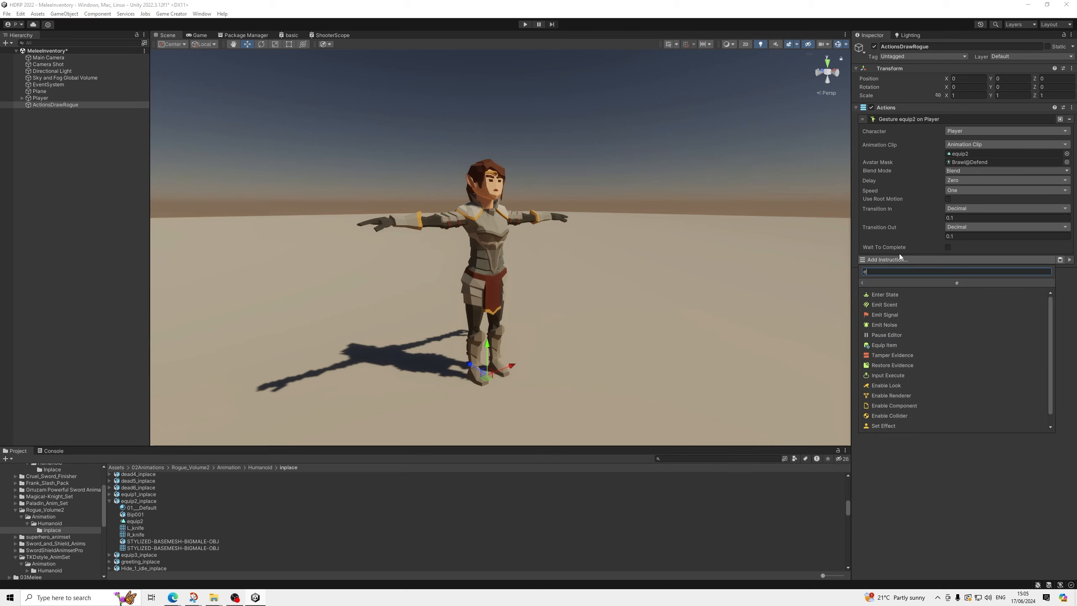
text(quip)
key(Down)
key(Down)
key(Return)
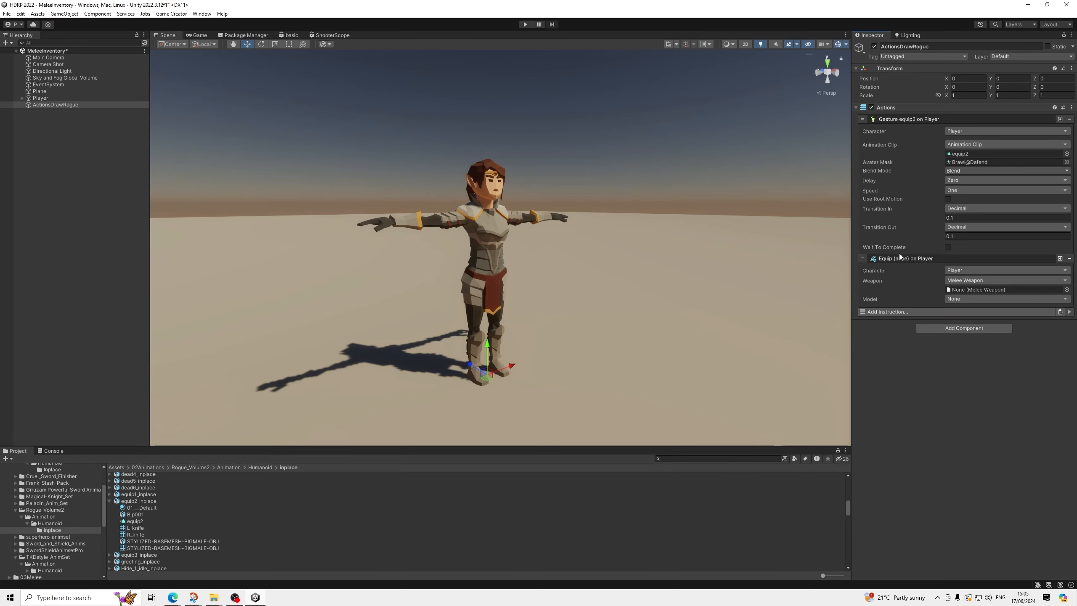
Step: Assign Weapon-Rogue as the equip instruction's melee weapon and collapse both instructions
scroll(140, 554, up, 3)
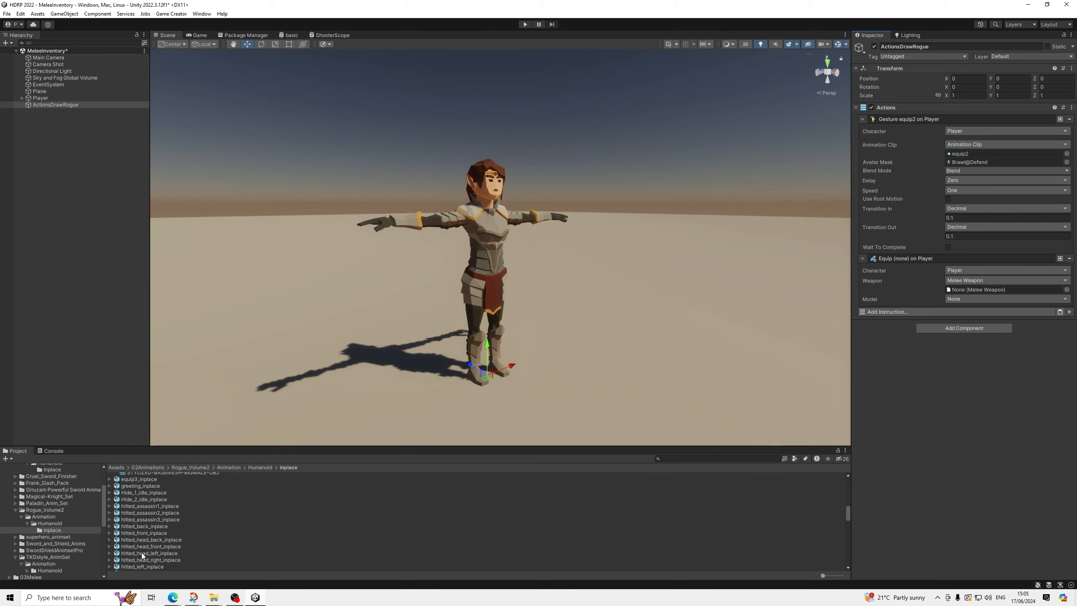
scroll(140, 554, up, 2)
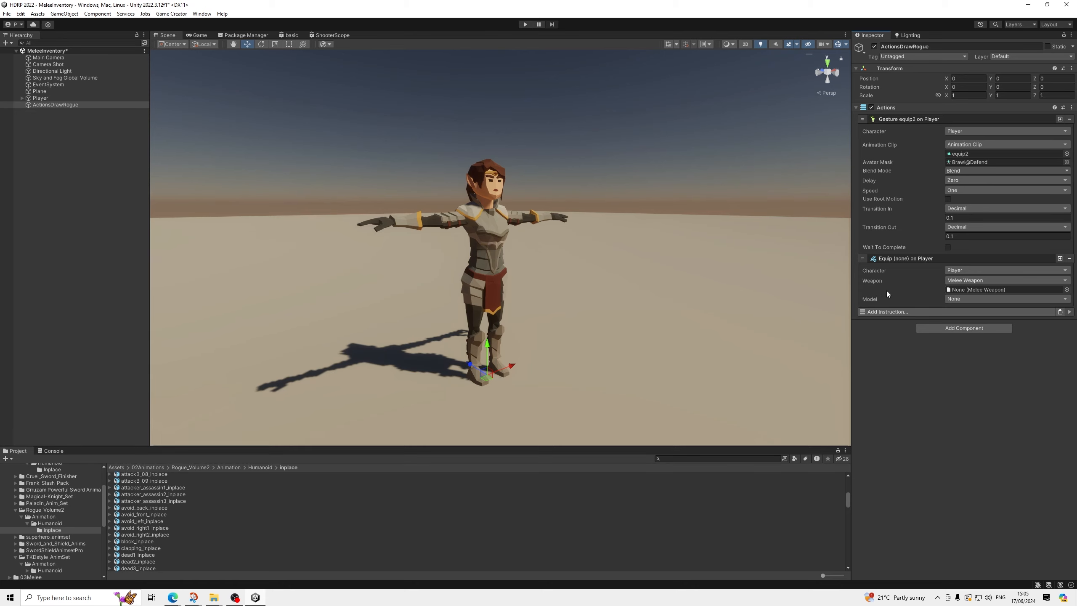
click(1067, 290)
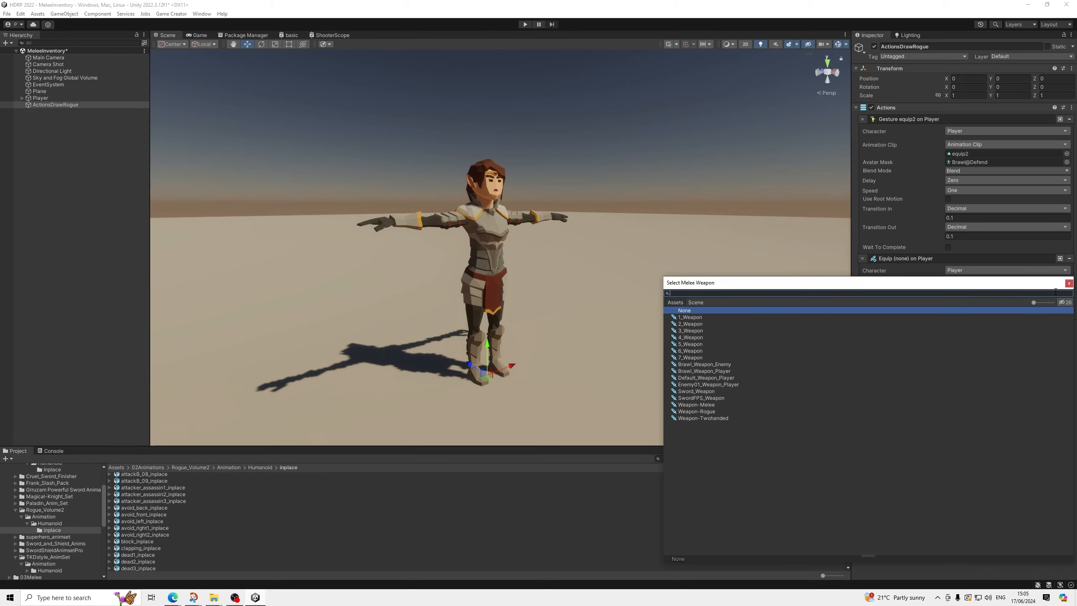
click(708, 410)
double_click(750, 408)
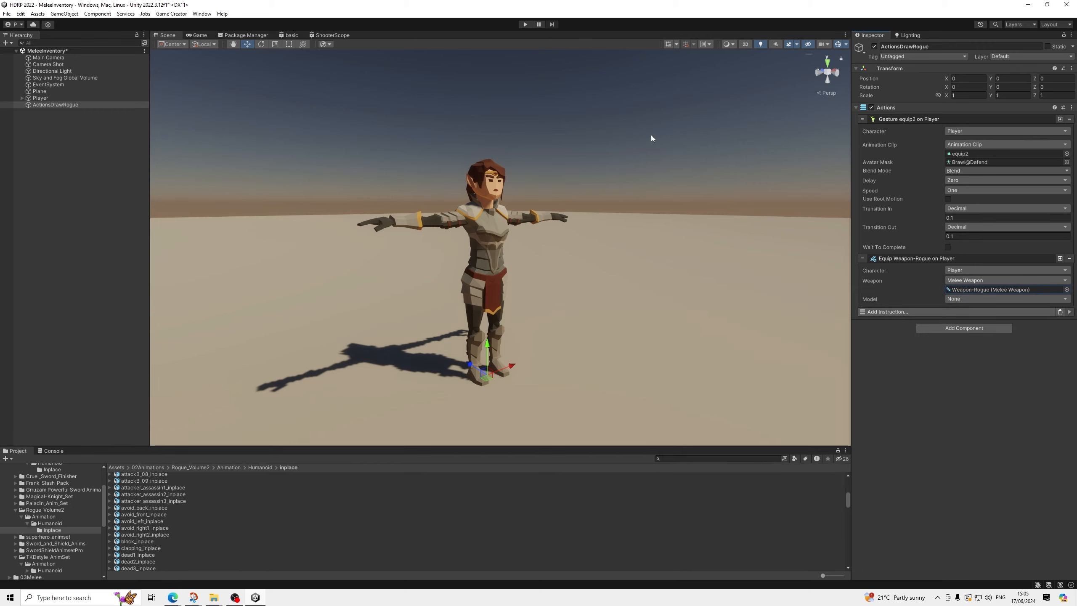
click(900, 120)
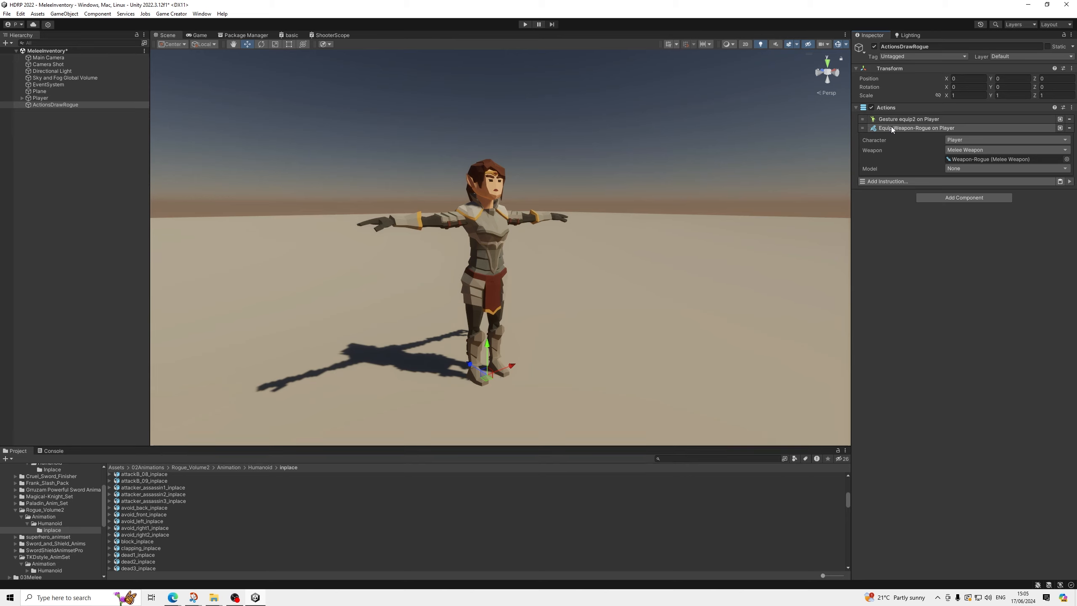
click(892, 128)
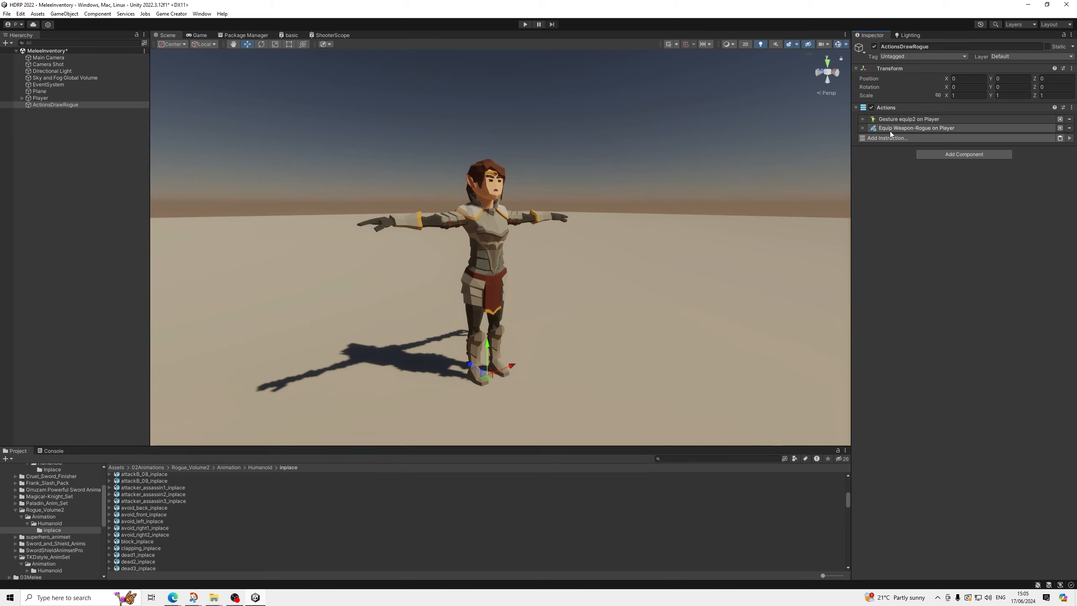
Step: Duplicate ActionsDrawRogue and rename the copy as ActionsSheatheRogue
click(68, 106)
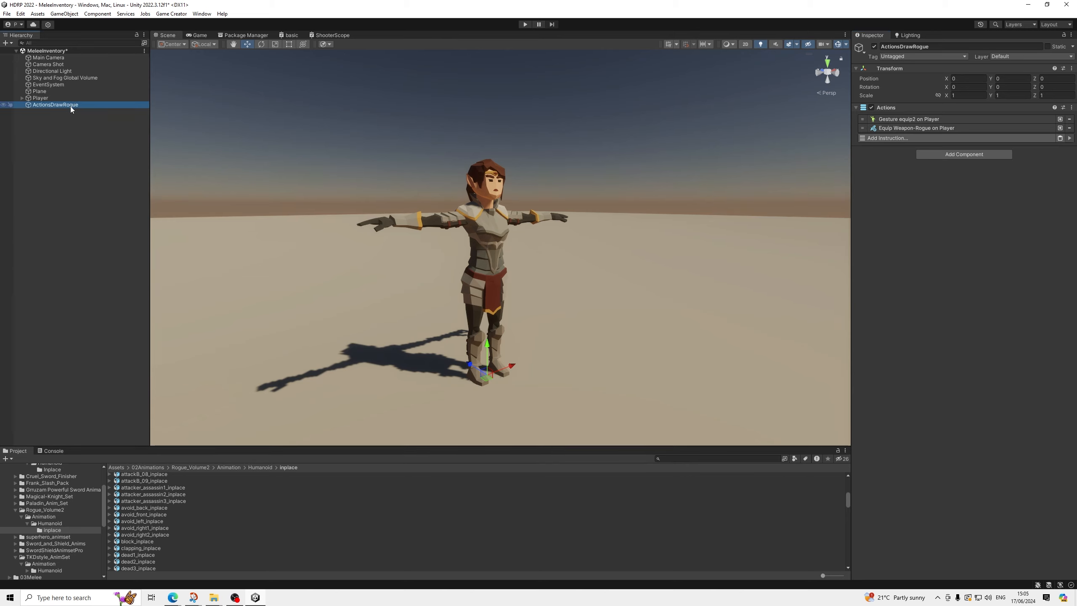
key(ctrl+d)
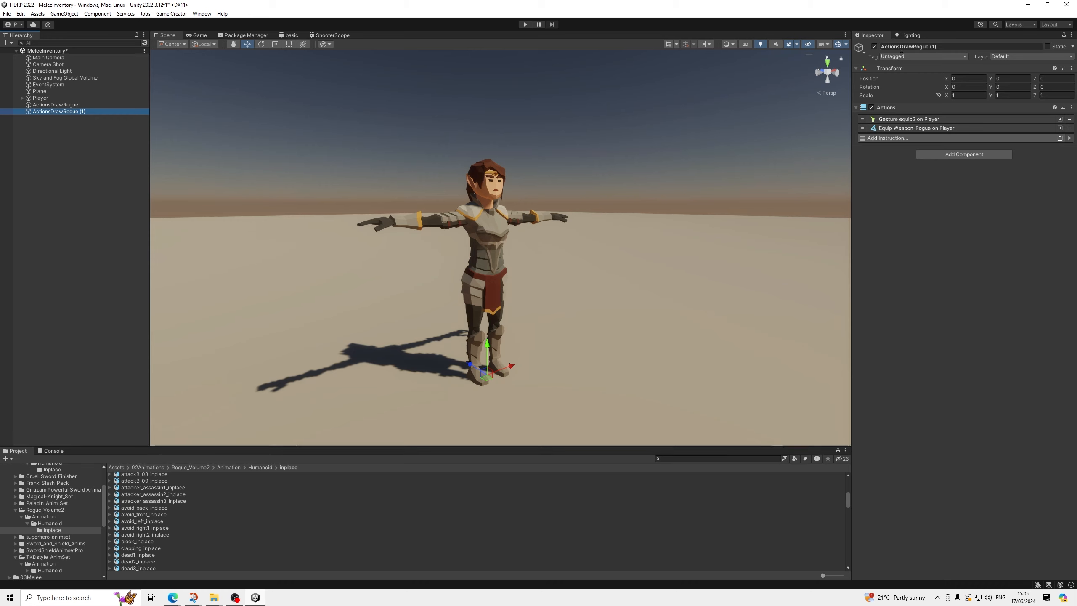
drag(899, 46, 916, 49)
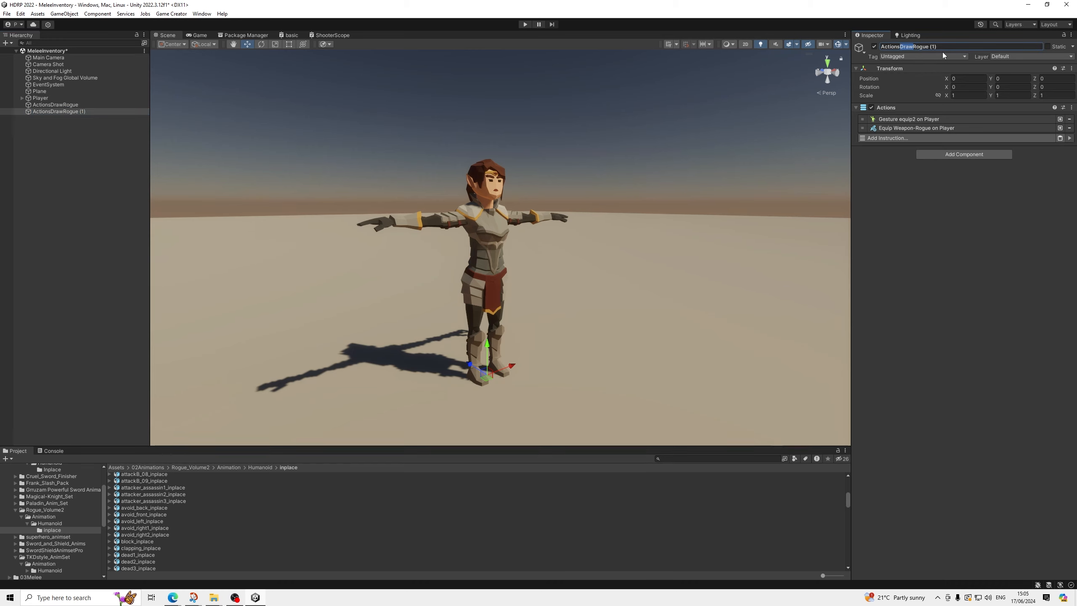
text(Shea)
key(End)
key(BackSpace)
key(BackSpace)
key(Return)
Step: Replace the gesture's animation clip in ActionsSheatheRogue with unequip2 from the Rogue_Volume2 in-place humanoid animations
click(940, 121)
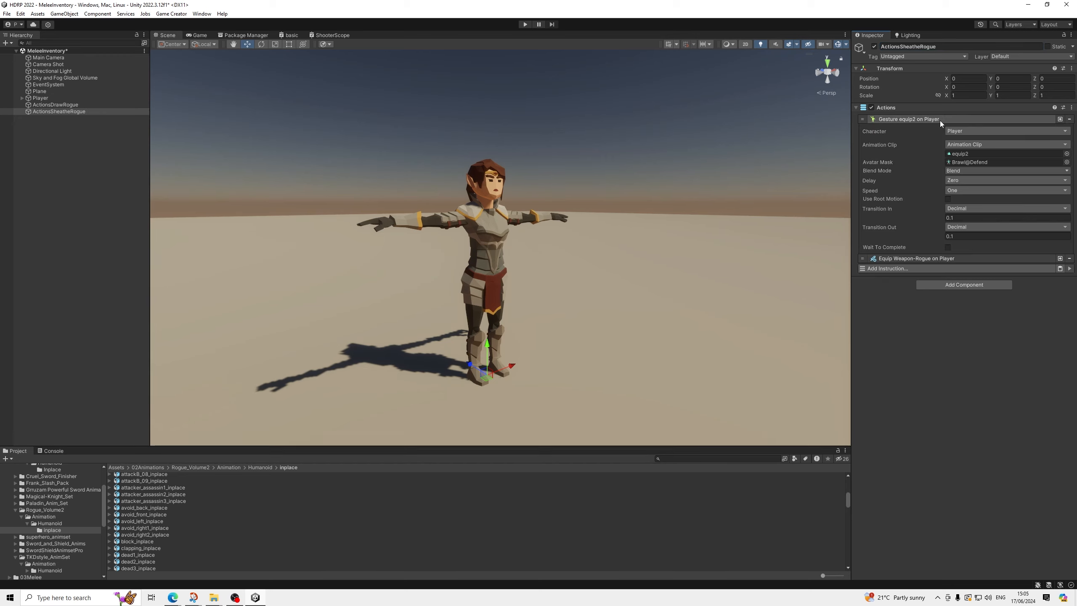
click(955, 155)
scroll(302, 486, down, 5)
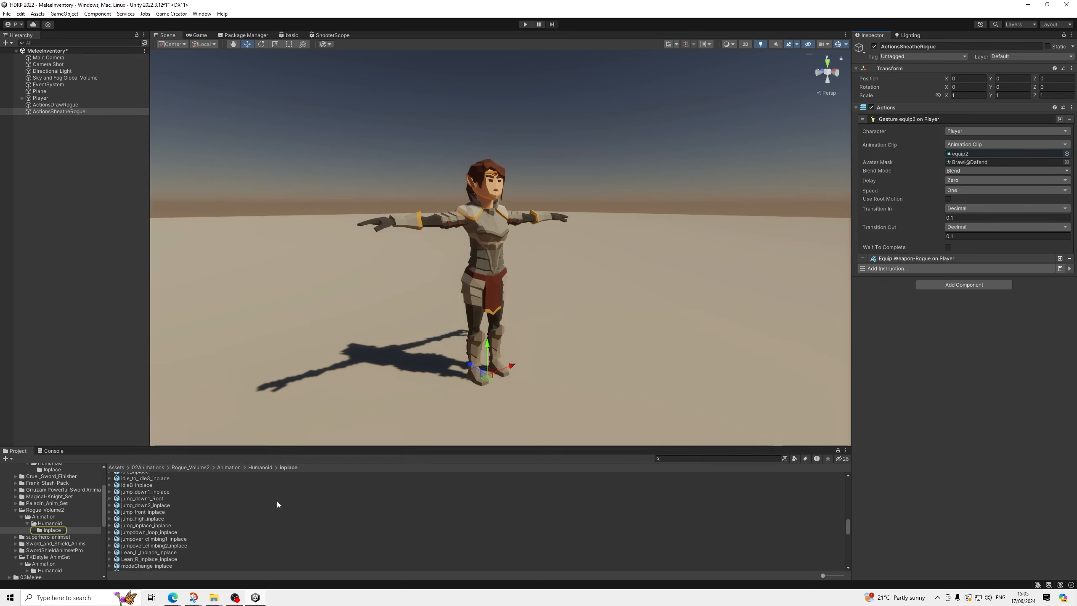
scroll(254, 511, down, 4)
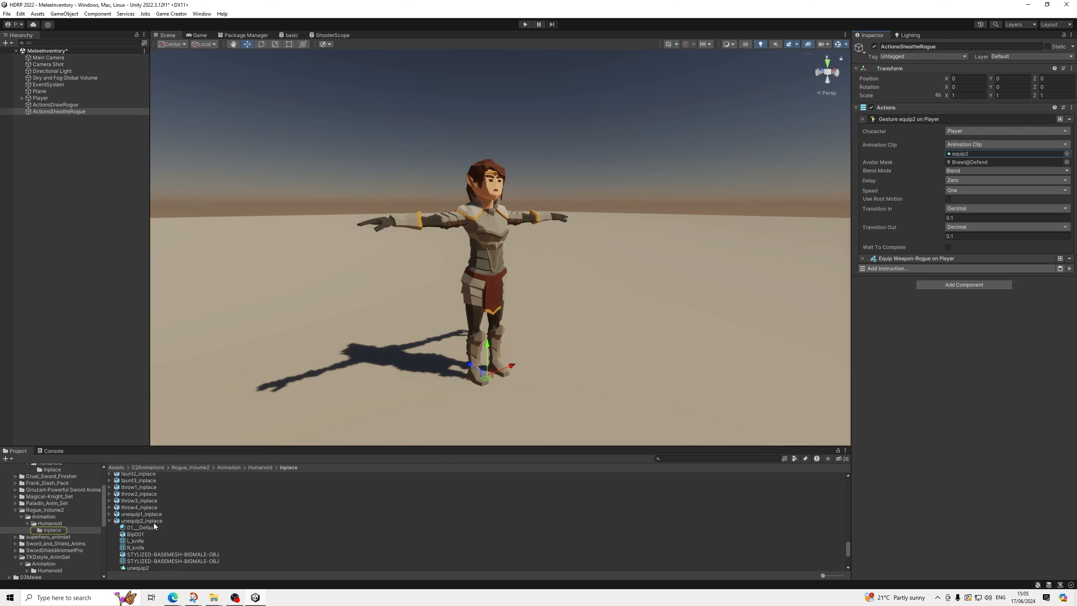
scroll(140, 564, down, 1)
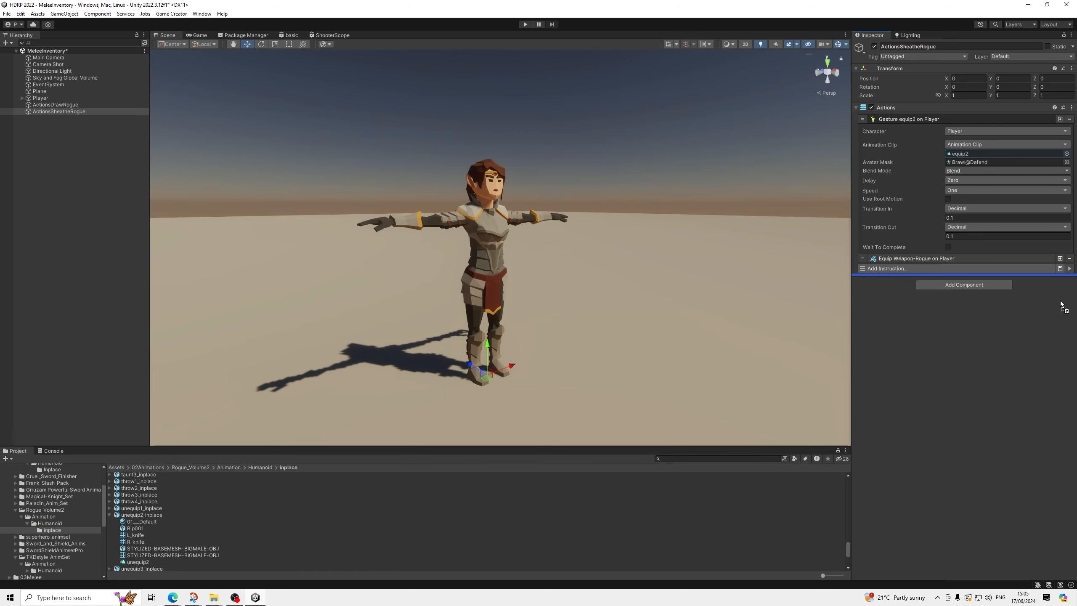
drag(975, 164, 968, 153)
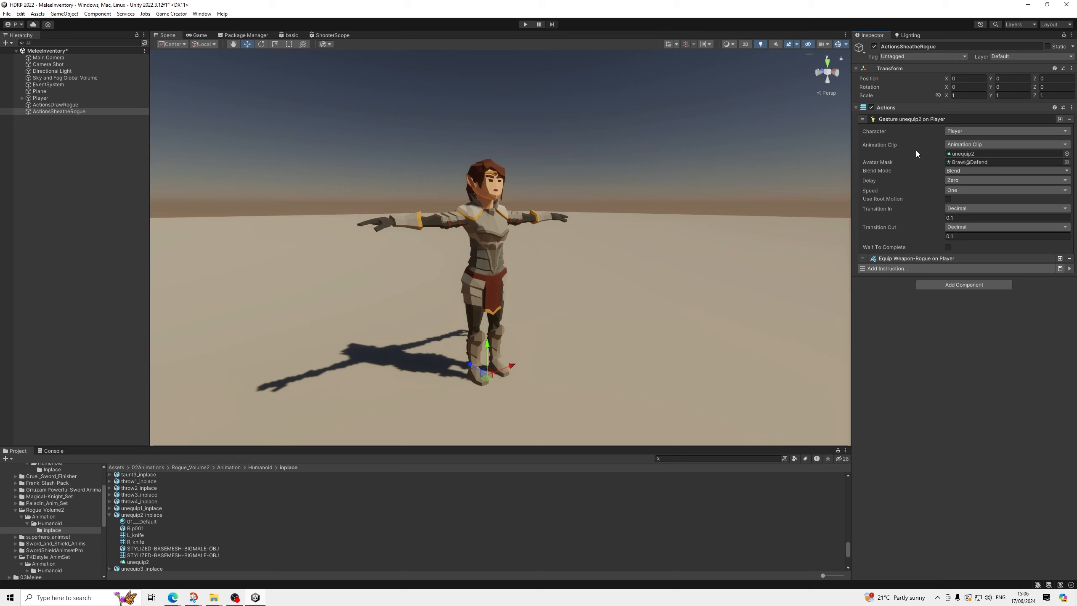
click(921, 119)
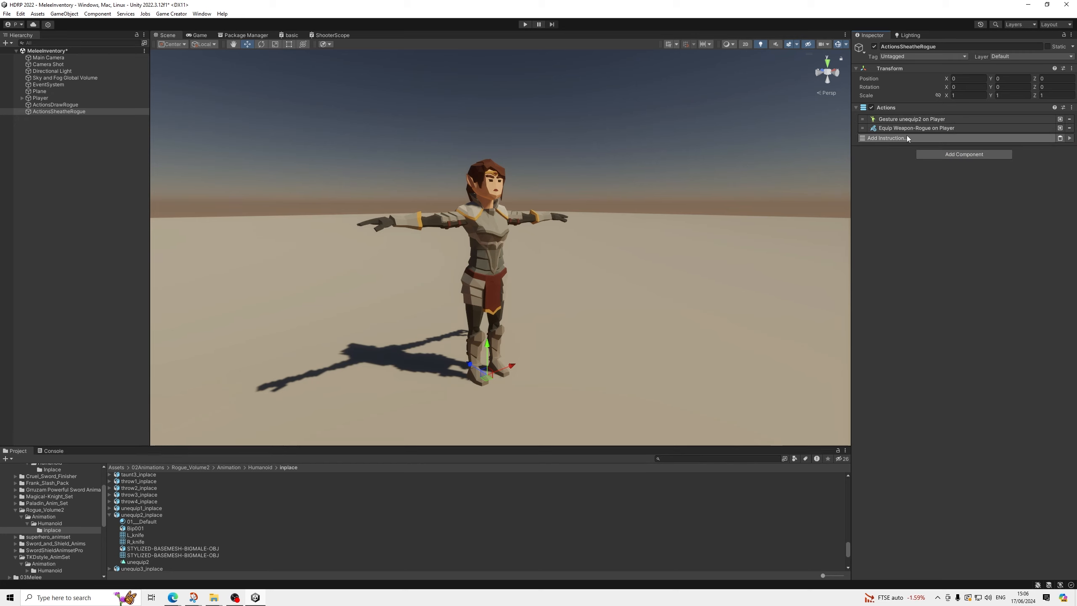
Step: Add an Unequip Melee Weapon instruction to ActionsSheatheRogue
click(905, 136)
text(uneq)
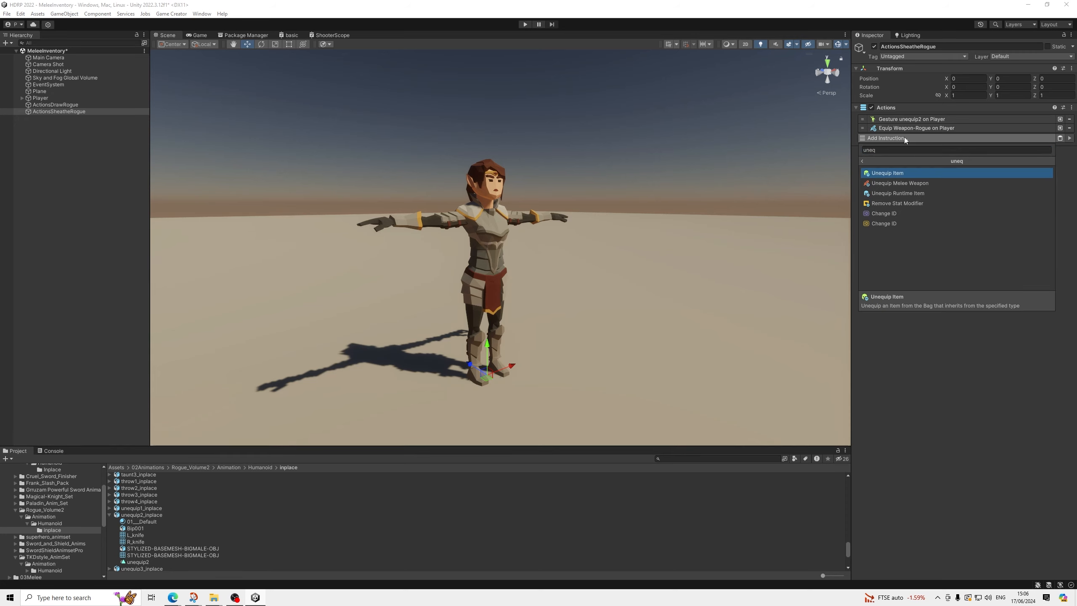
key(Down)
key(Down)
key(Return)
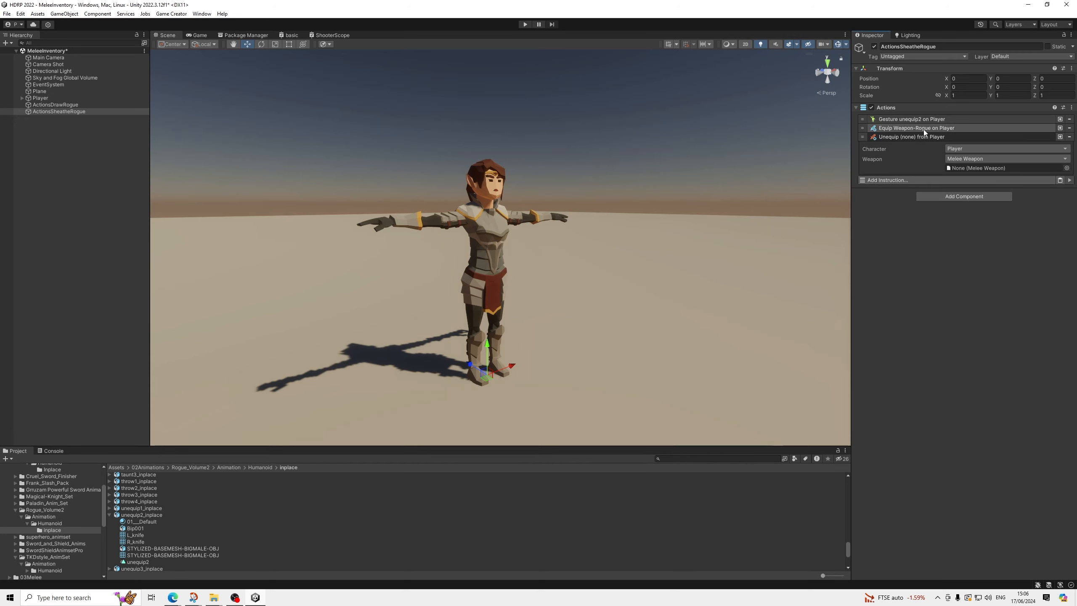
Step: Assign Weapon-Rogue to the unequip instruction and delete the Equip Weapon-Rogue instruction from ActionsSheatheRogue
click(924, 129)
click(1066, 212)
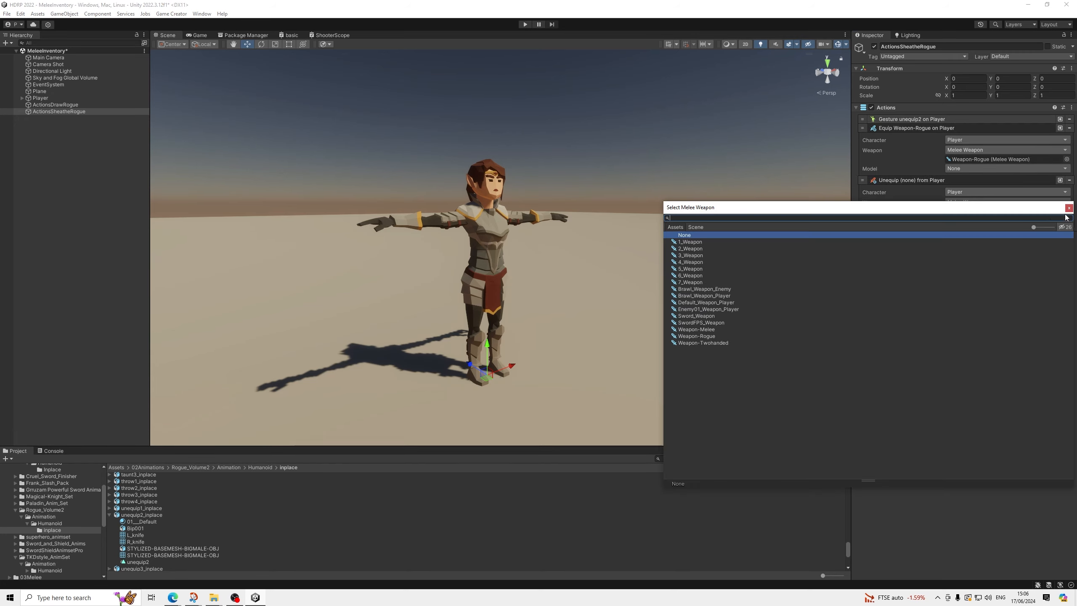
click(706, 336)
double_click(715, 337)
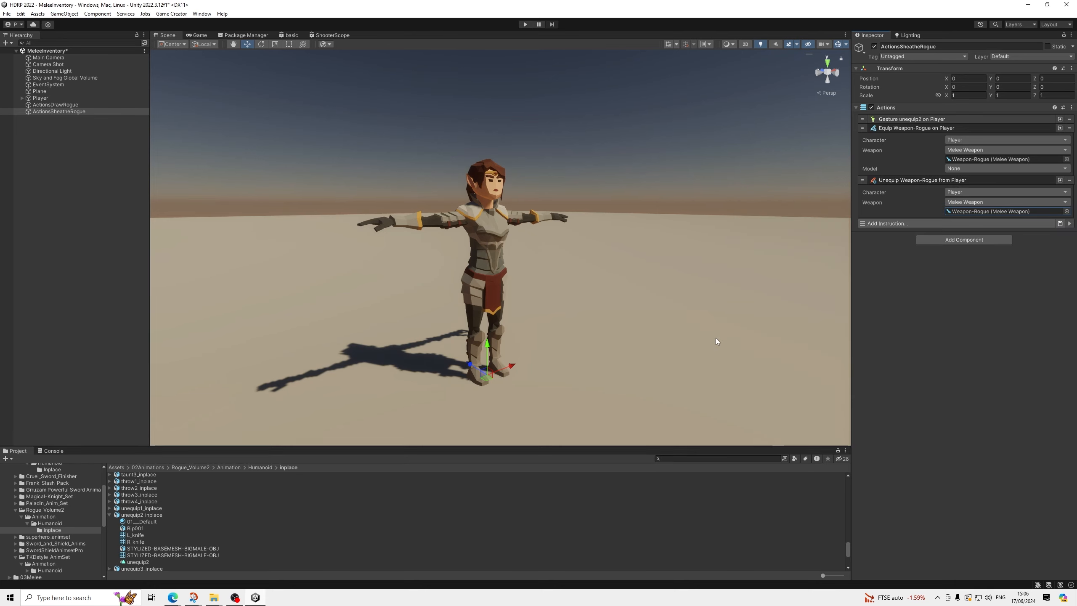
click(1070, 127)
click(892, 127)
Step: Duplicate the ActionsDrawRogue and ActionsSheatheRogue objects together and select the copy of ActionsDrawRogue
click(64, 111)
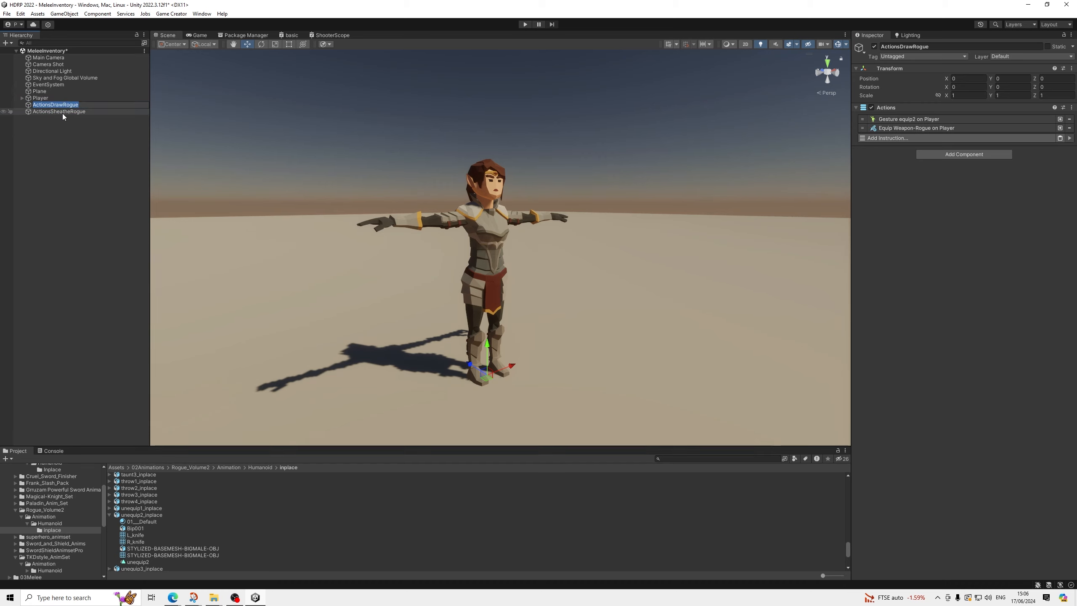
click(72, 106)
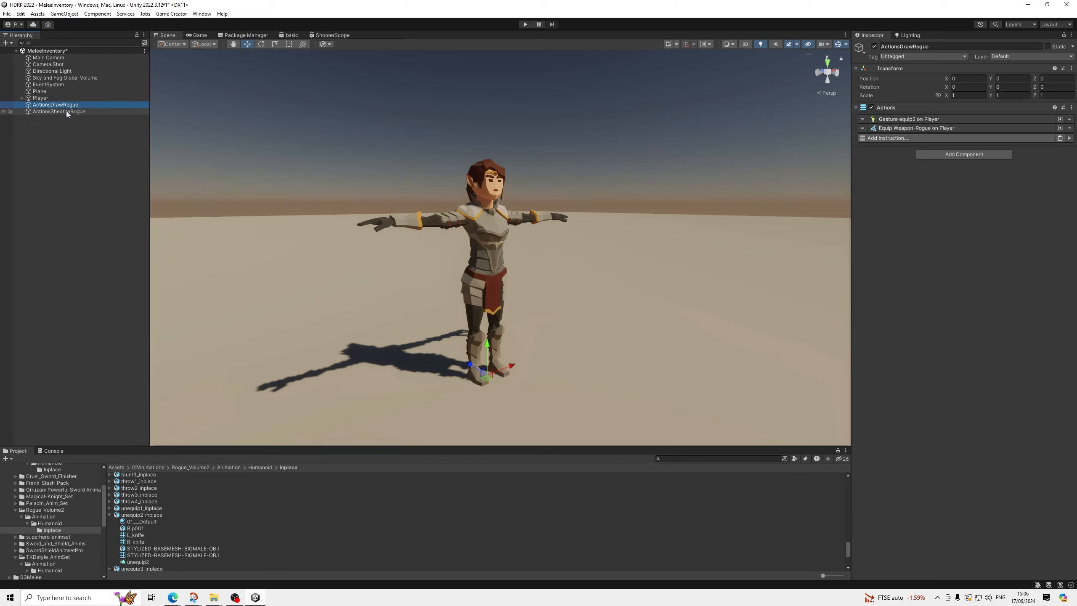
click(67, 111)
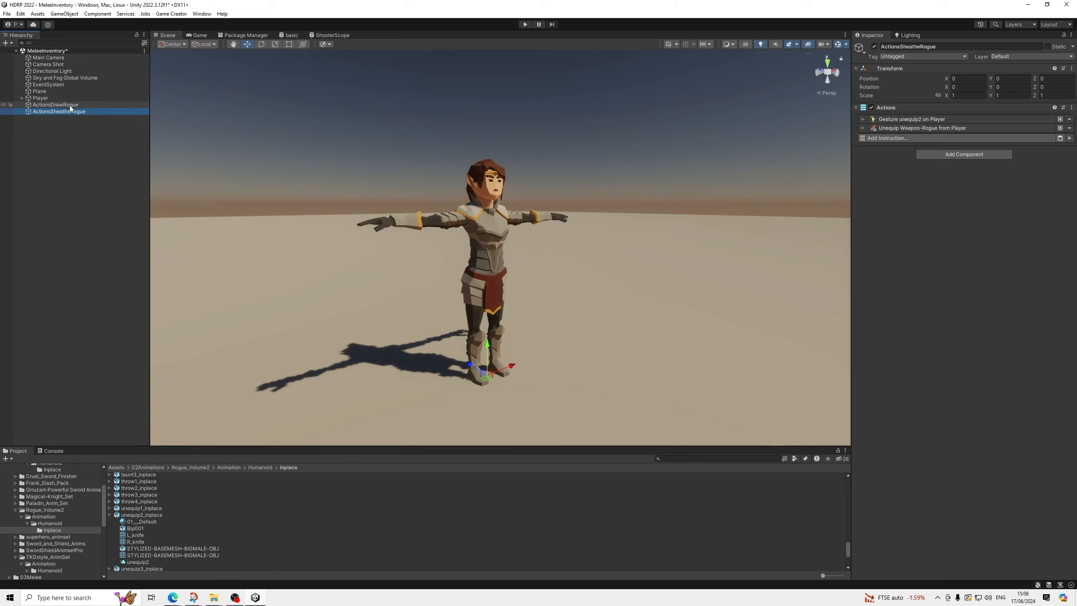
ctrl+click(70, 105)
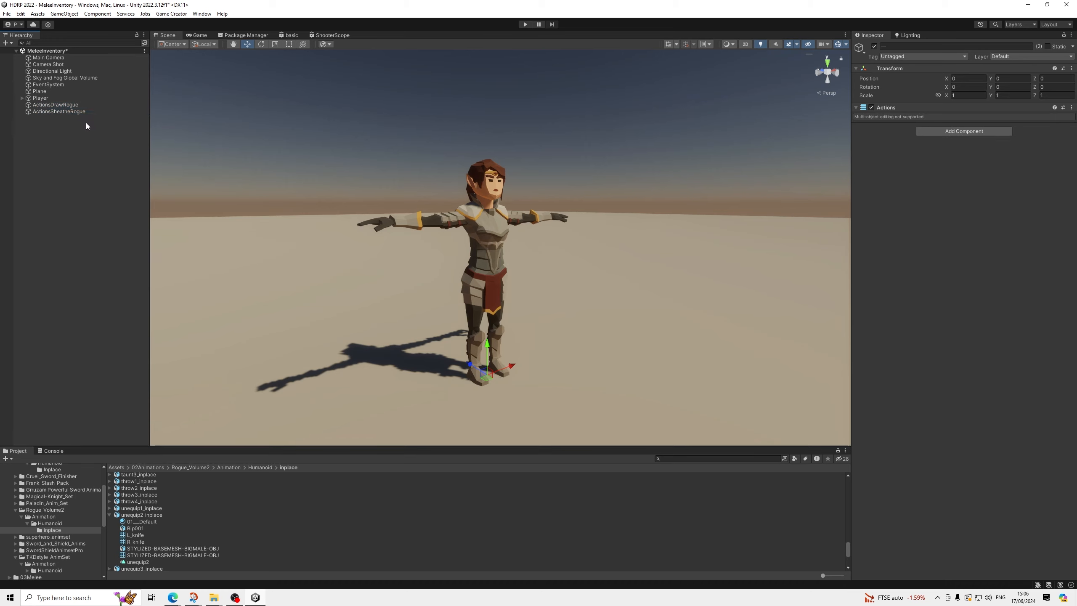
key(ctrl+d)
click(78, 112)
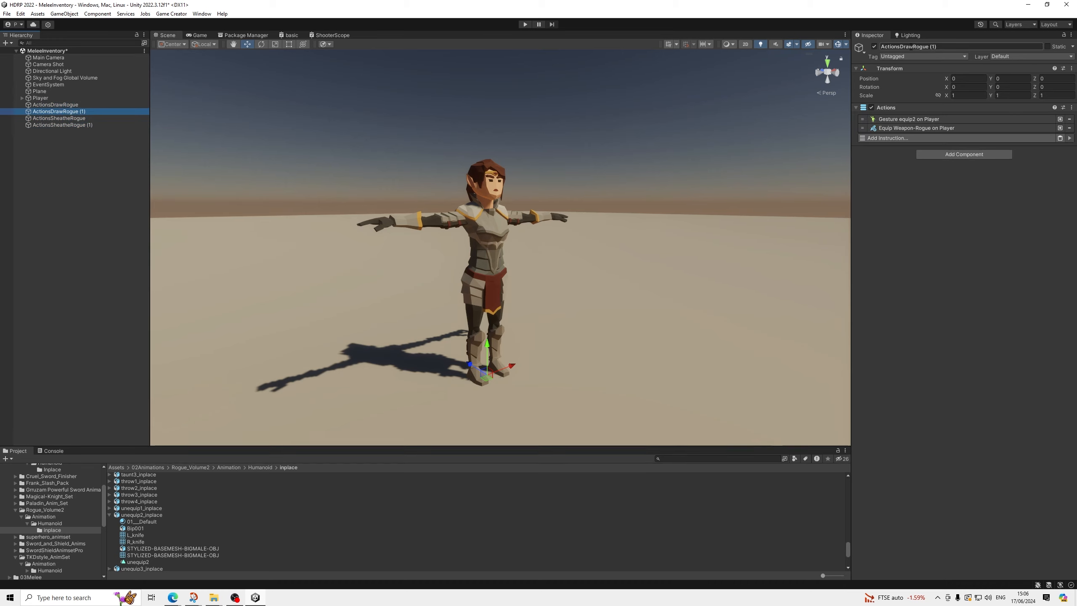
Step: Rename the ActionsDrawRogue copy to ActionsDrawTwoH
drag(915, 48, 1056, 67)
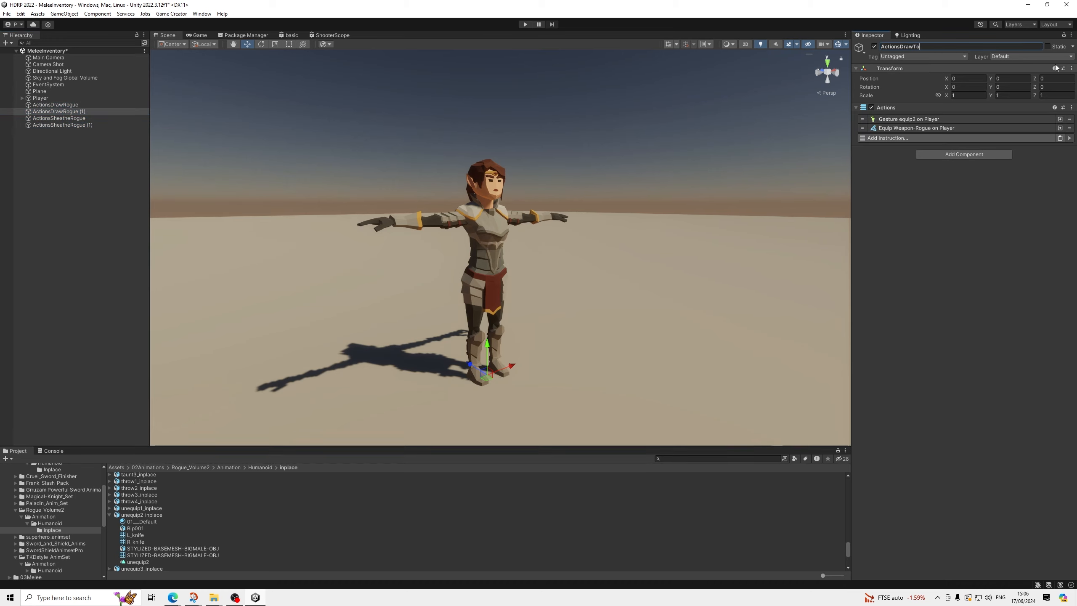
text(oH)
key(Return)
click(946, 48)
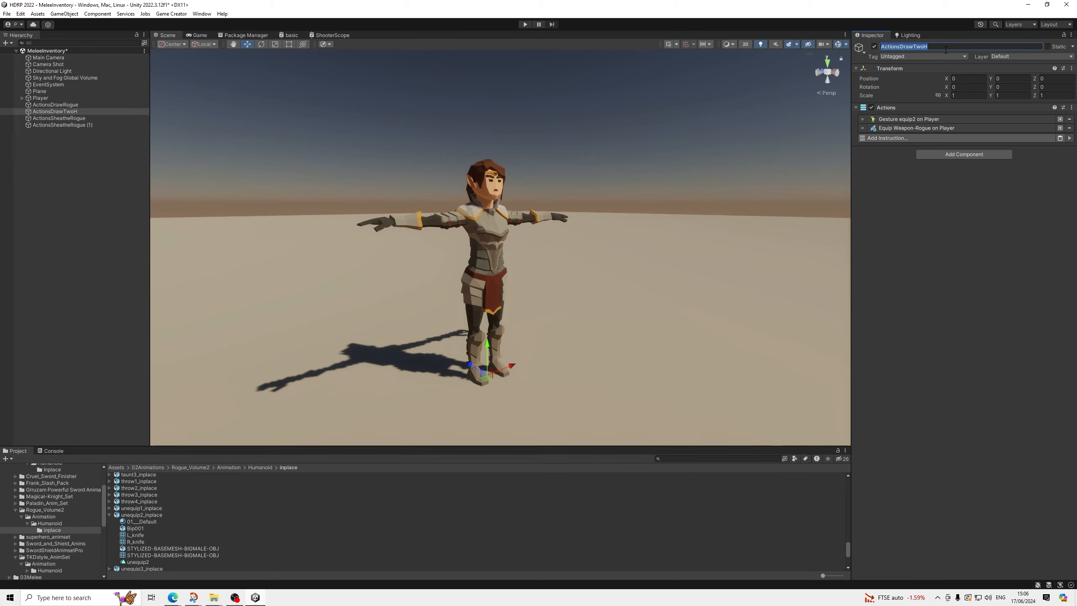
drag(929, 47, 915, 47)
Step: Rename the ActionsSheatheRogue copy to ActionsSheatheTwoH
click(86, 125)
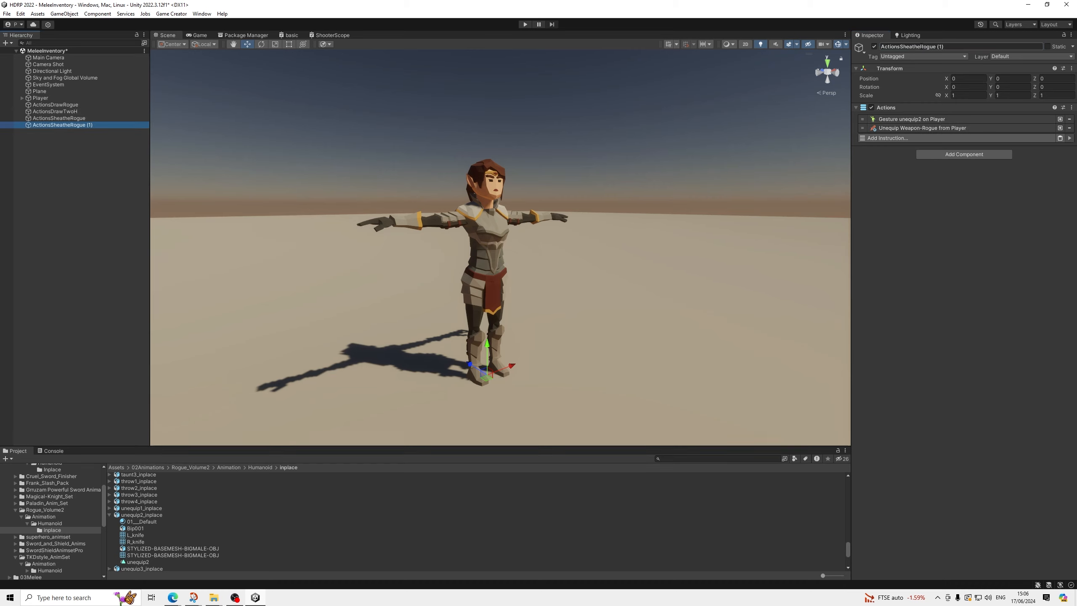
drag(922, 47, 974, 50)
text(TwoH)
Step: Replace the gesture's animation clip in ActionsDrawTwoH with equip from the 2Handed_Hammer_Set in-place humanoid animations
click(73, 112)
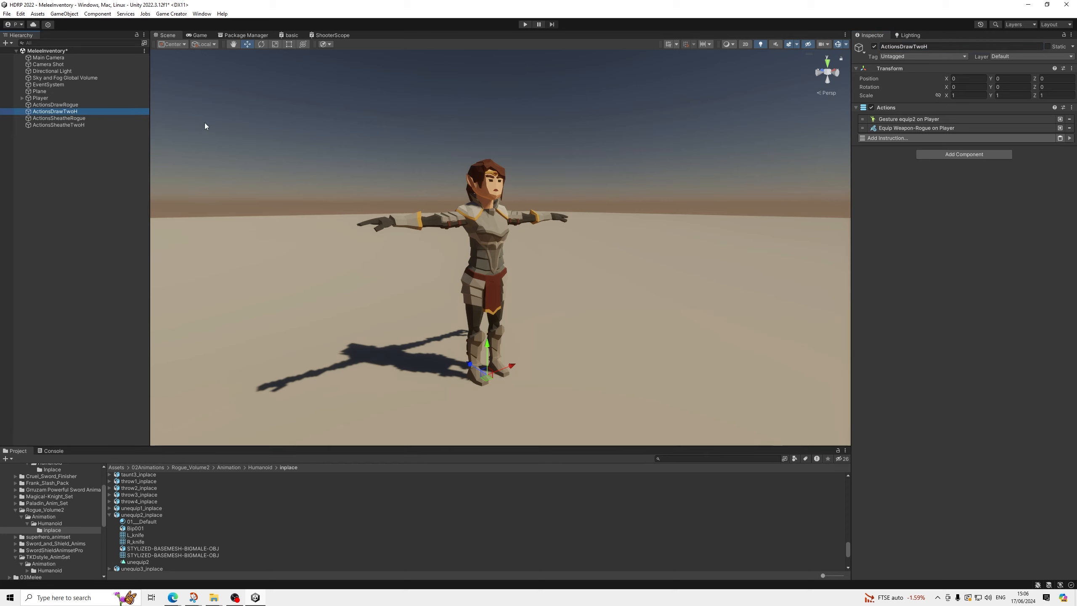
click(933, 119)
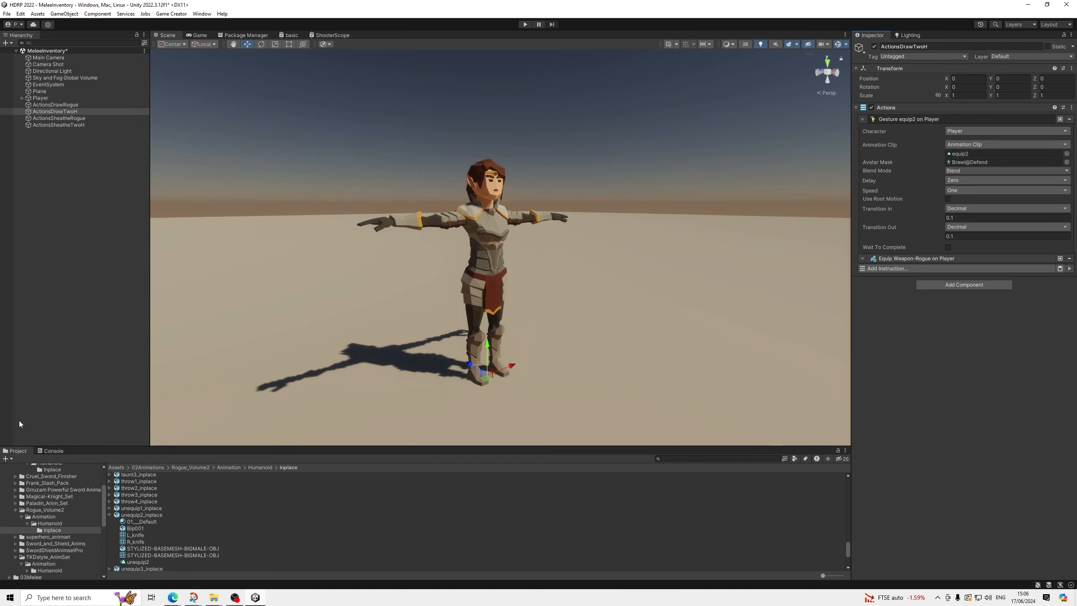
scroll(59, 499, up, 3)
click(52, 519)
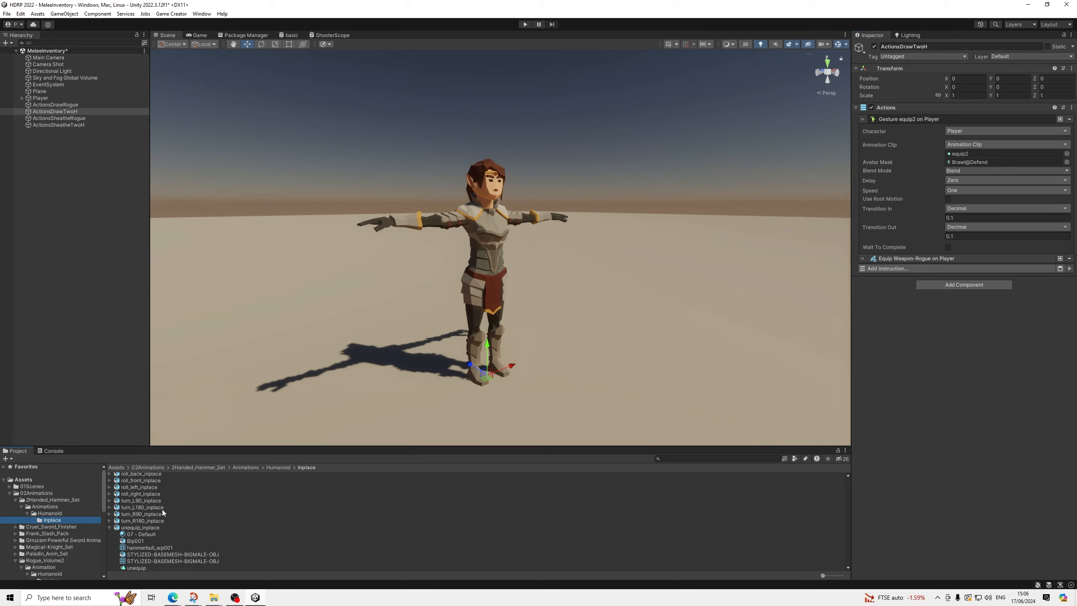
scroll(151, 527, up, 3)
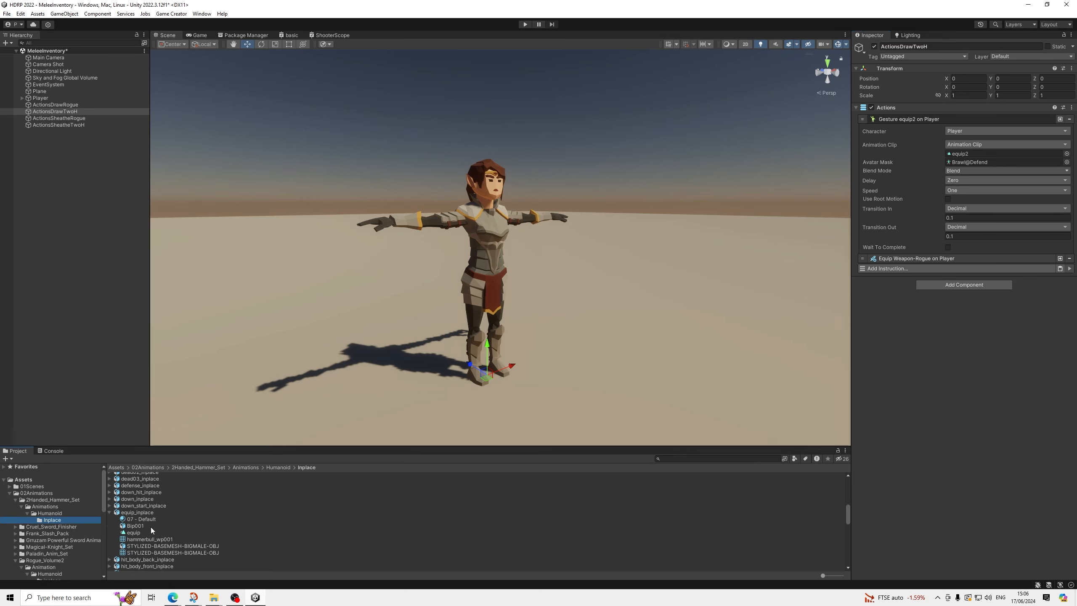
drag(133, 539, 967, 152)
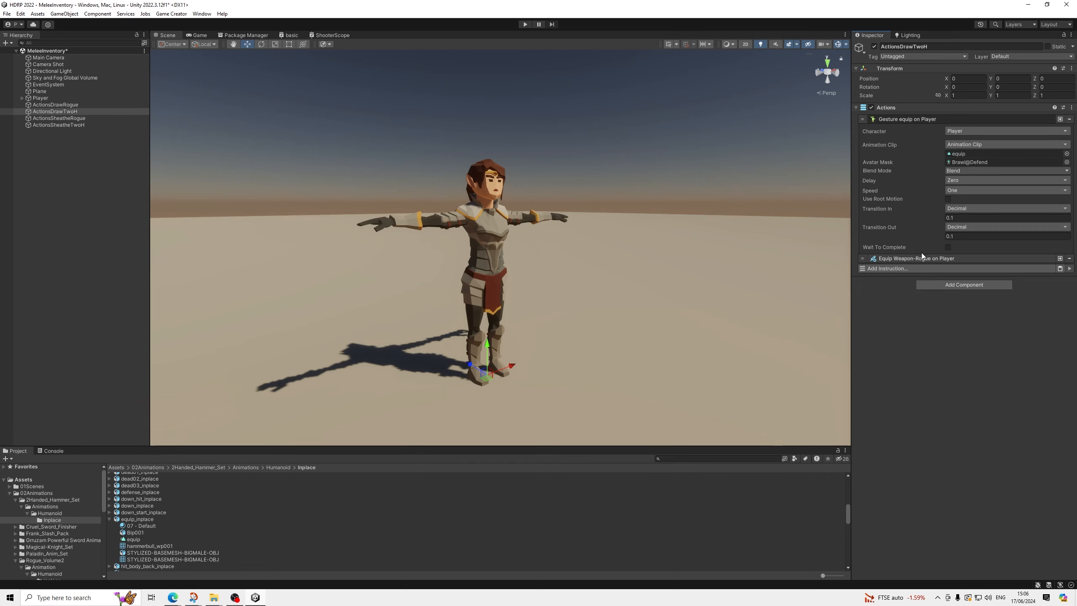
Step: Replace the gesture's animation clip in ActionsSheatheTwoH with unequip from the 2Handed_Hammer_Set in-place humanoid animations
click(882, 258)
scroll(153, 511, down, 2)
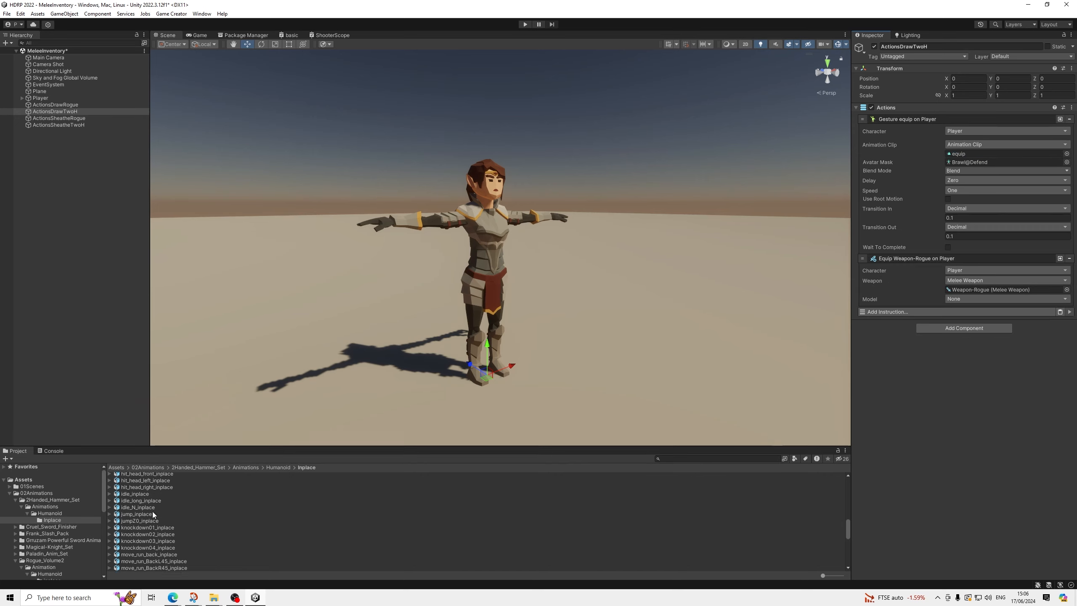
scroll(153, 504, down, 8)
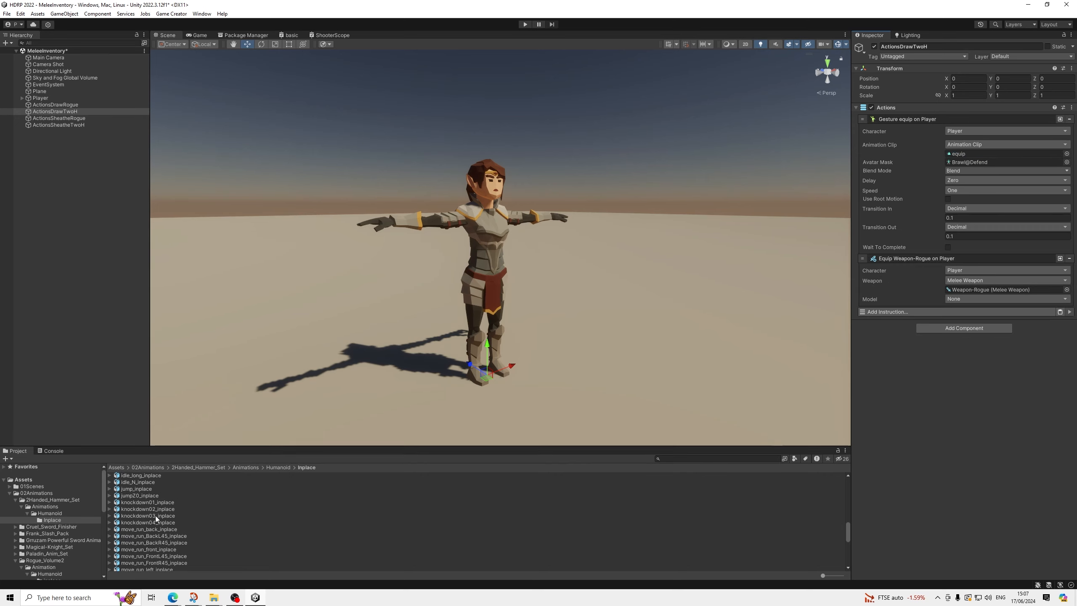
drag(145, 571, 887, 414)
click(47, 125)
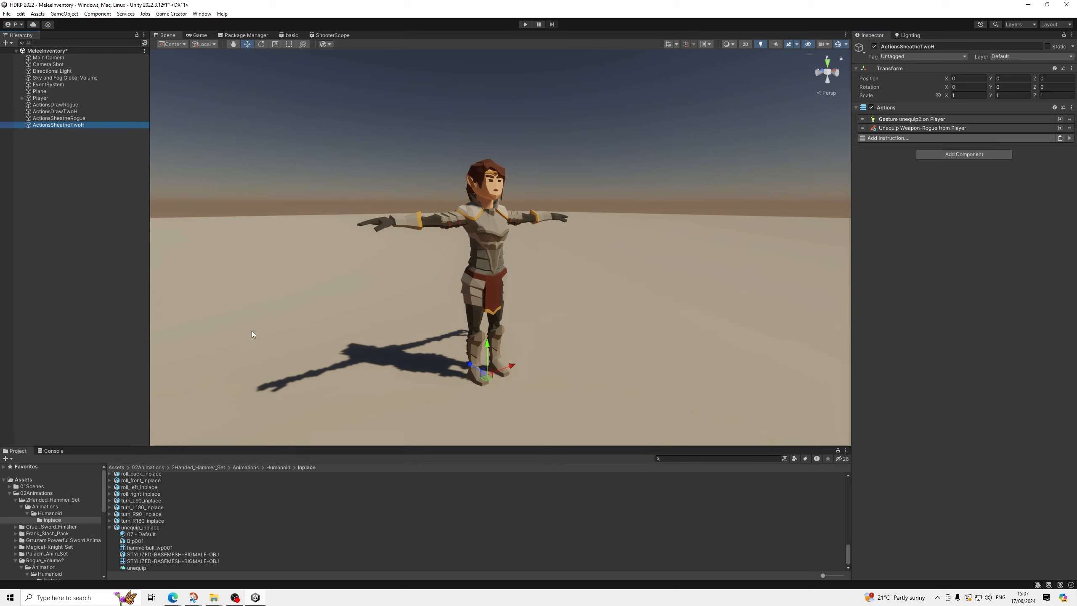
click(924, 119)
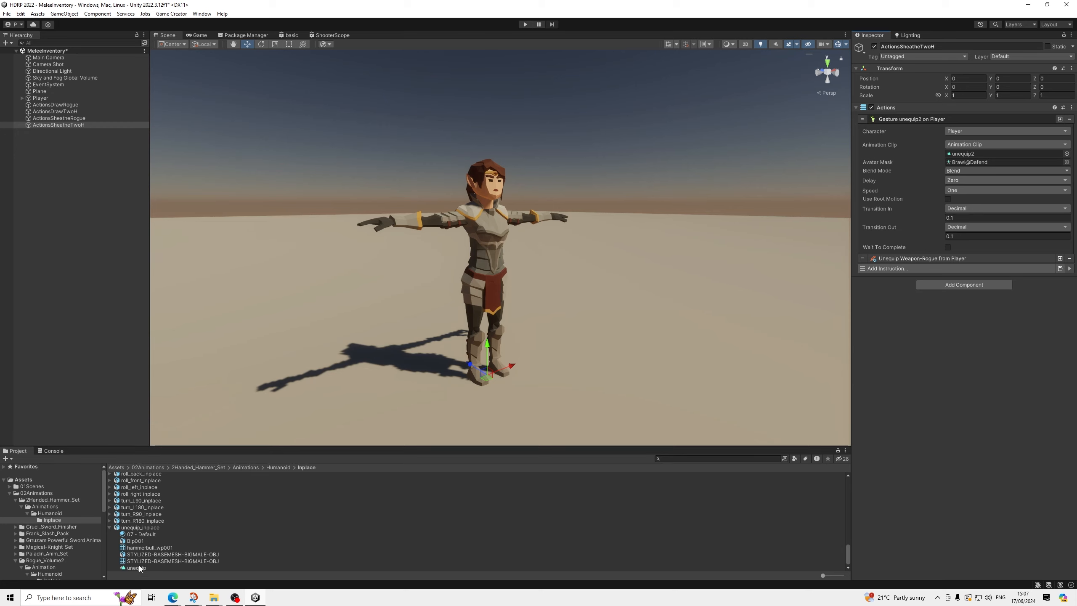
drag(141, 568, 971, 154)
scroll(558, 262, down, 2)
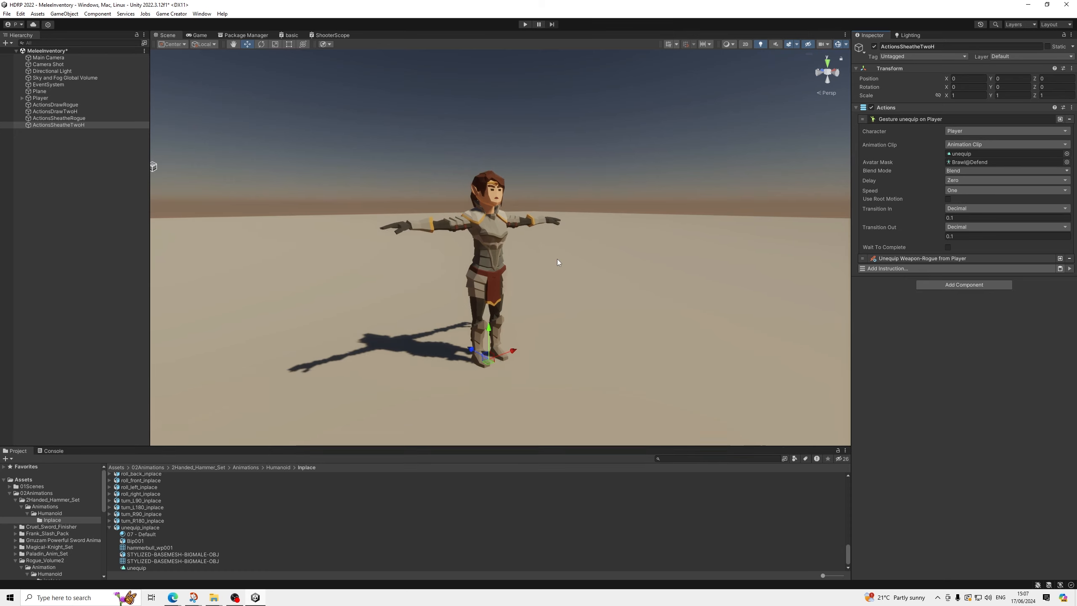
middle_drag(553, 260, 565, 261)
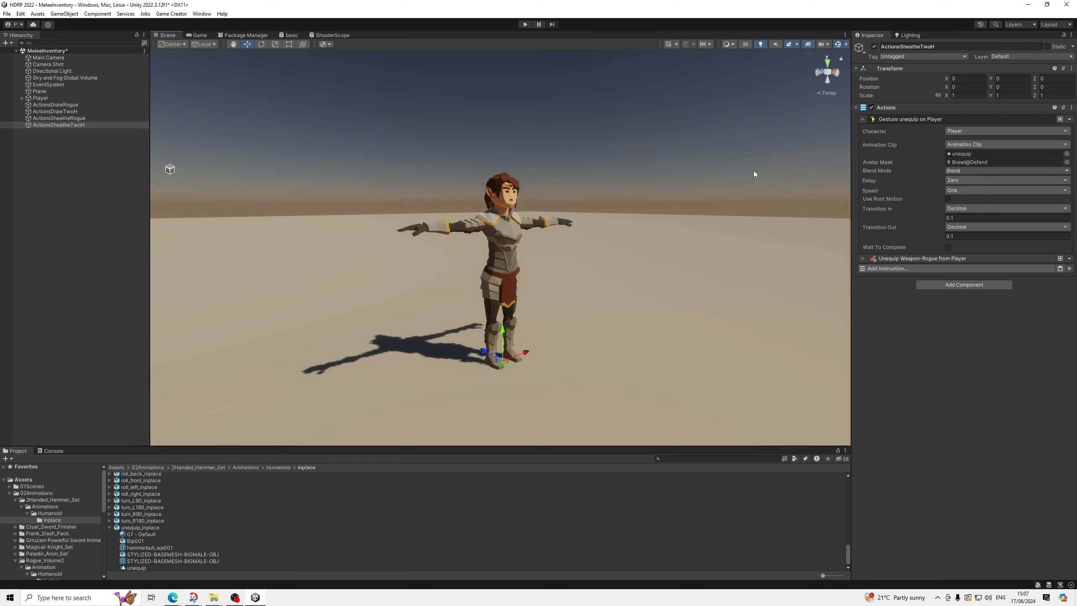
Step: Set the delay of the ActionsDrawTwoH gesture to a Decimal value of 0
click(73, 112)
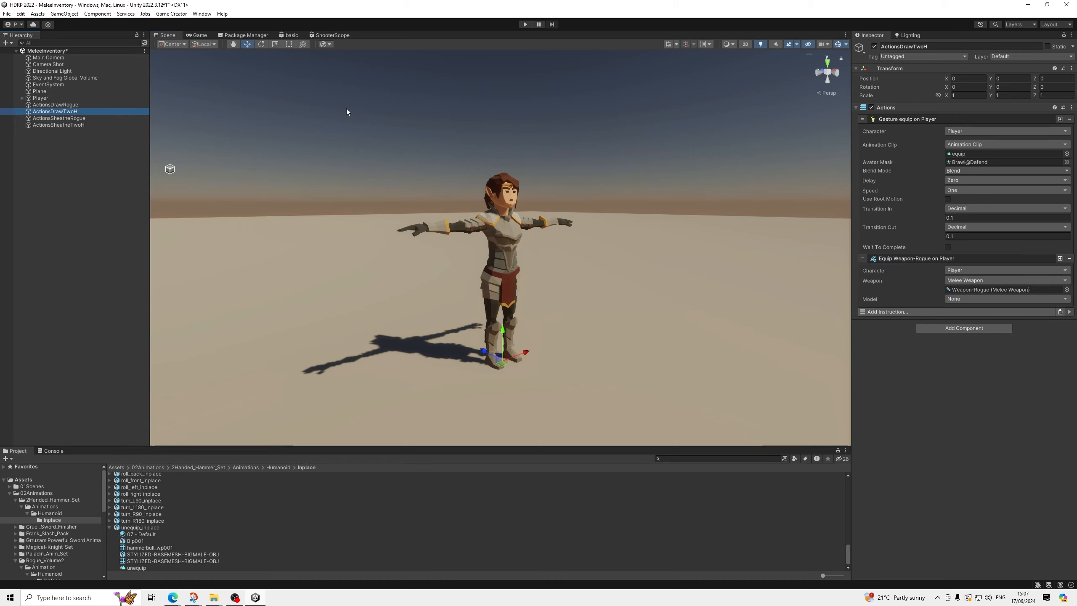
click(956, 182)
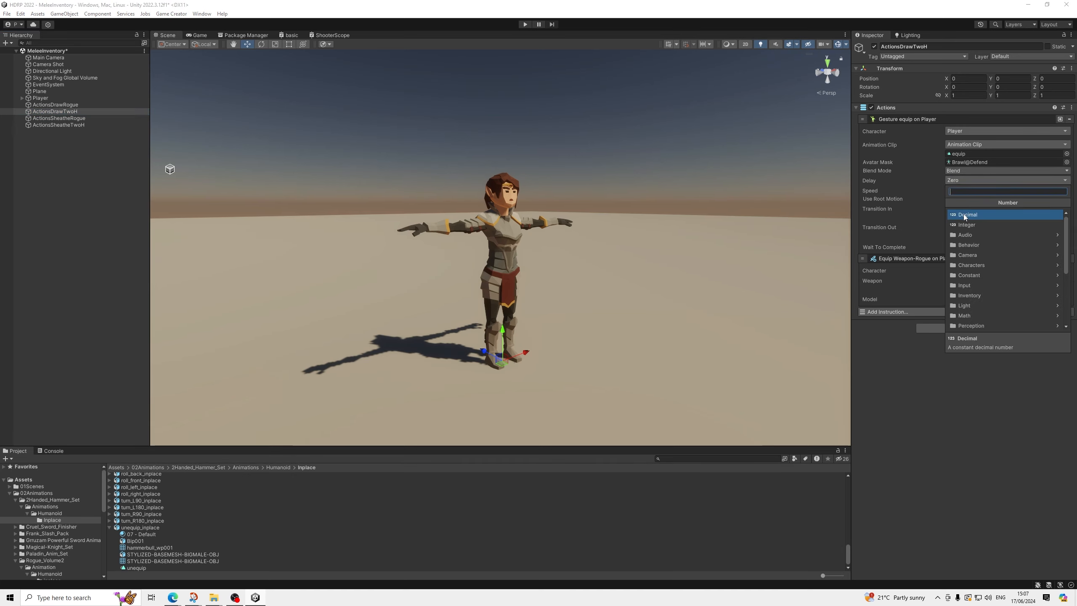
click(964, 214)
click(977, 189)
text(2.5)
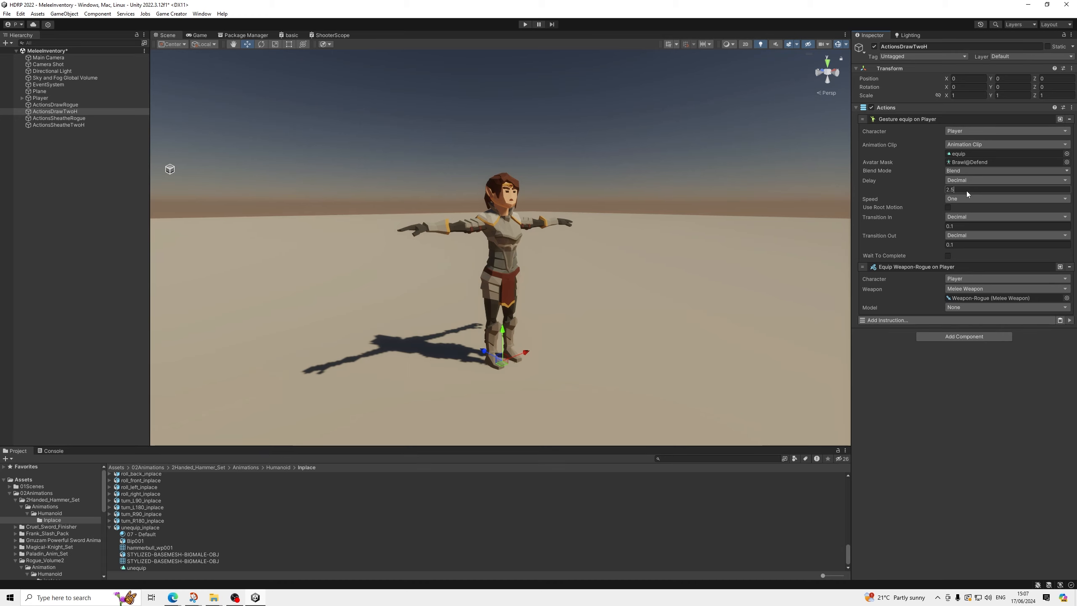
click(967, 191)
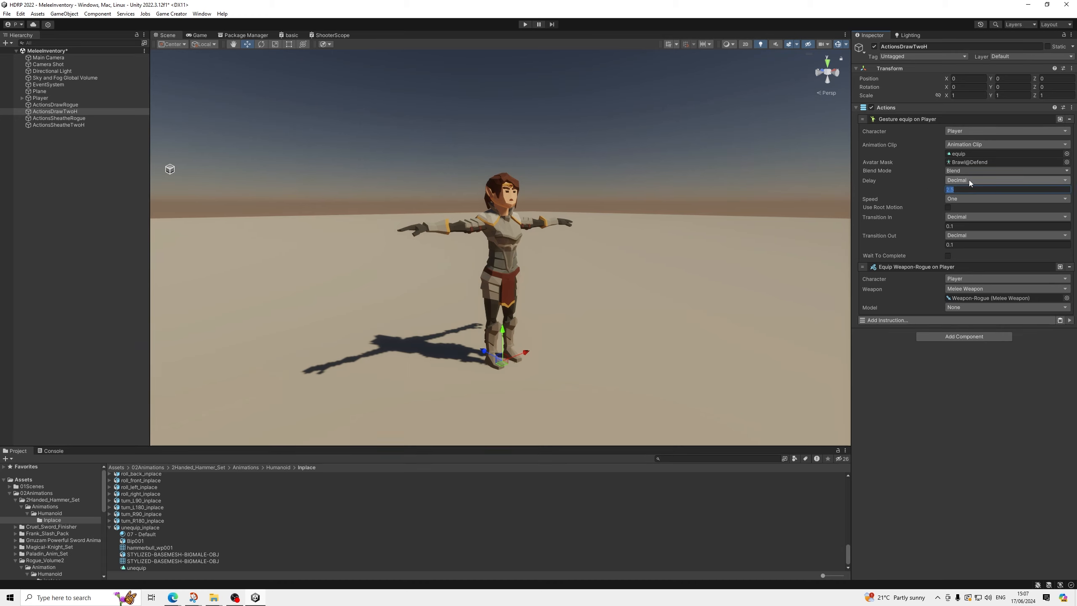
key(BackSpace)
click(971, 180)
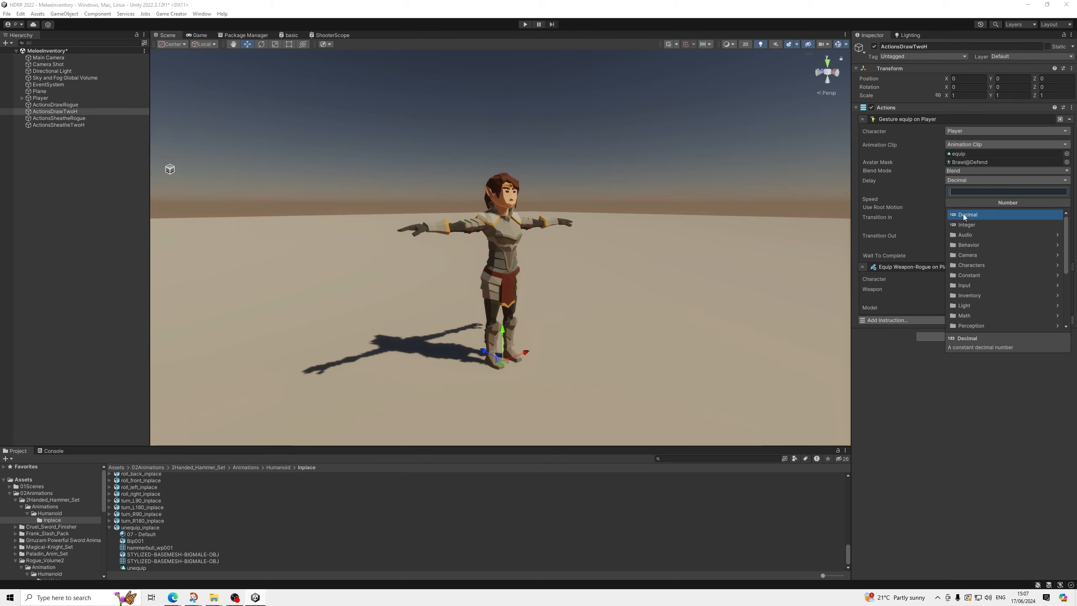
click(965, 214)
Step: Set the speed of the ActionsDrawTwoH gesture to a Decimal value of 2.5
click(974, 199)
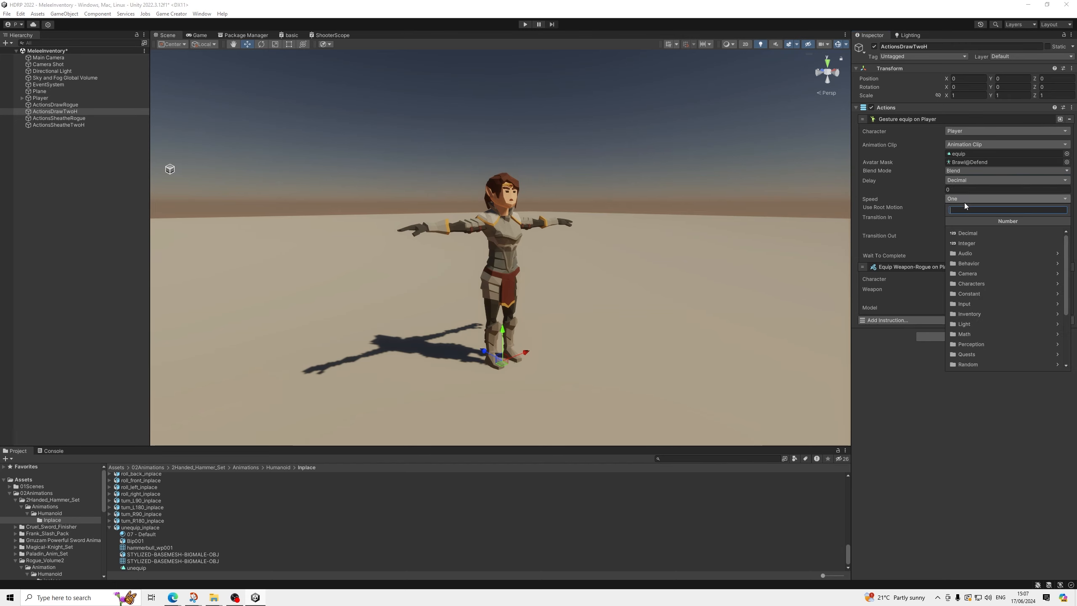
click(969, 234)
click(969, 210)
text(2.5)
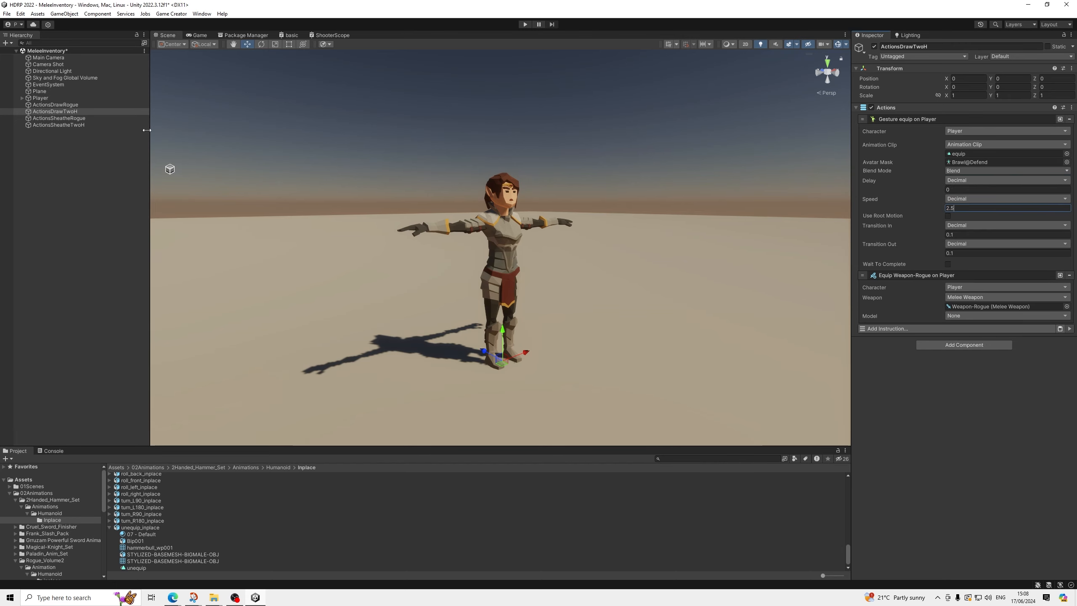
Step: Set the speed of the ActionsSheatheTwoH gesture to a Decimal value of 2.5
click(74, 124)
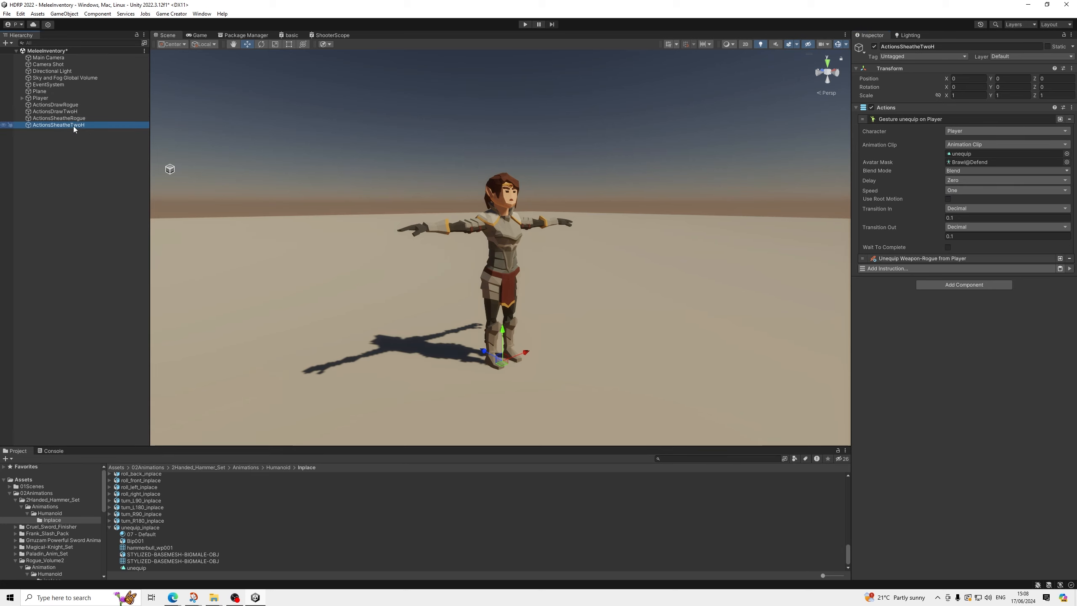
click(958, 191)
click(967, 225)
click(962, 200)
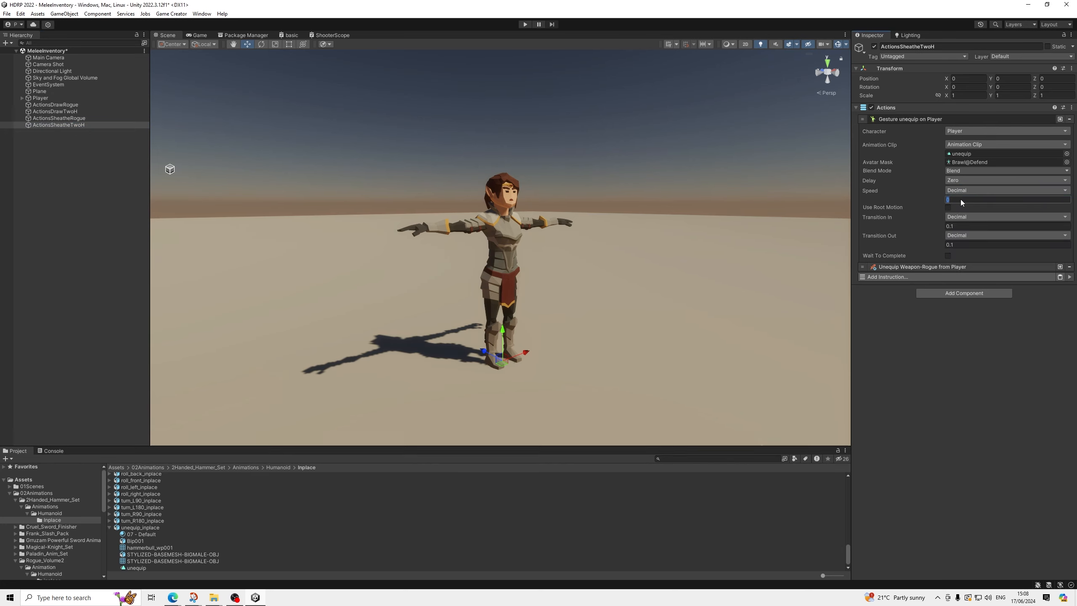
text(2.5)
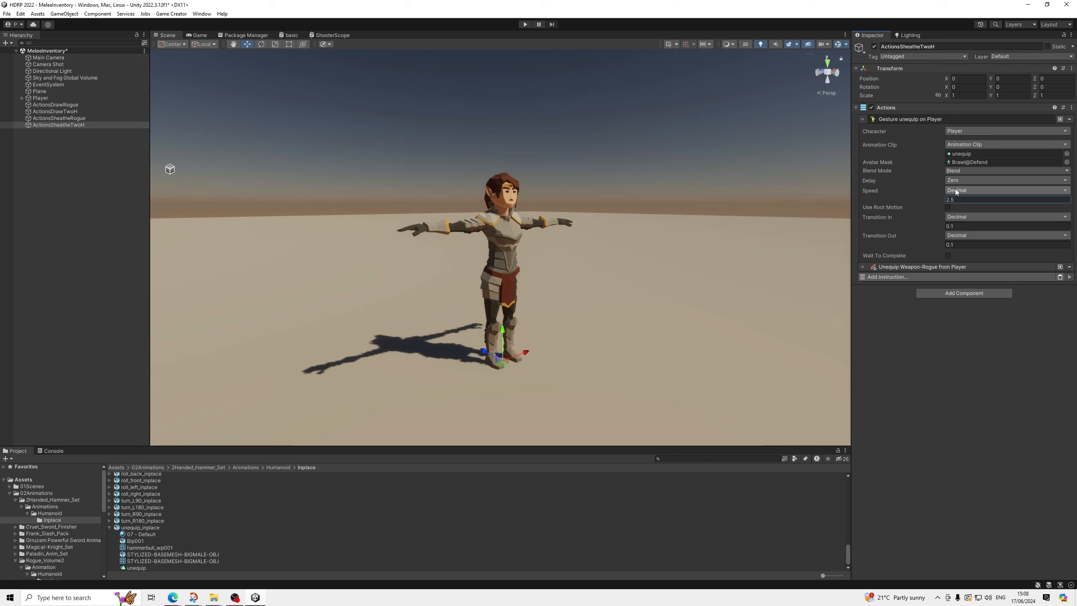
Step: Collapse the instructions in ActionsDrawTwoH and compare them with those in ActionsDrawRogue
click(76, 111)
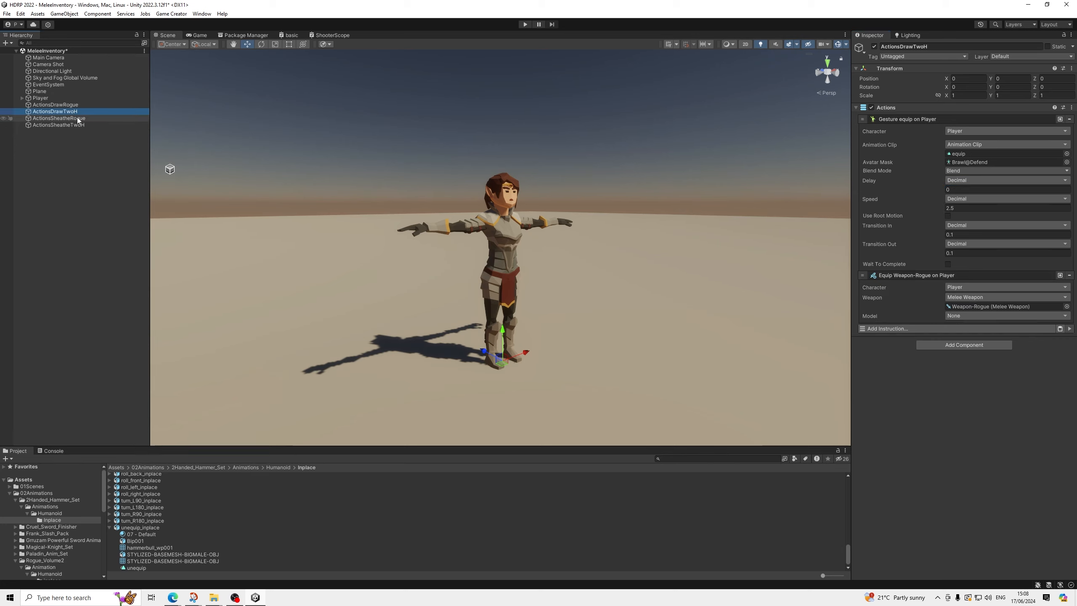
click(70, 105)
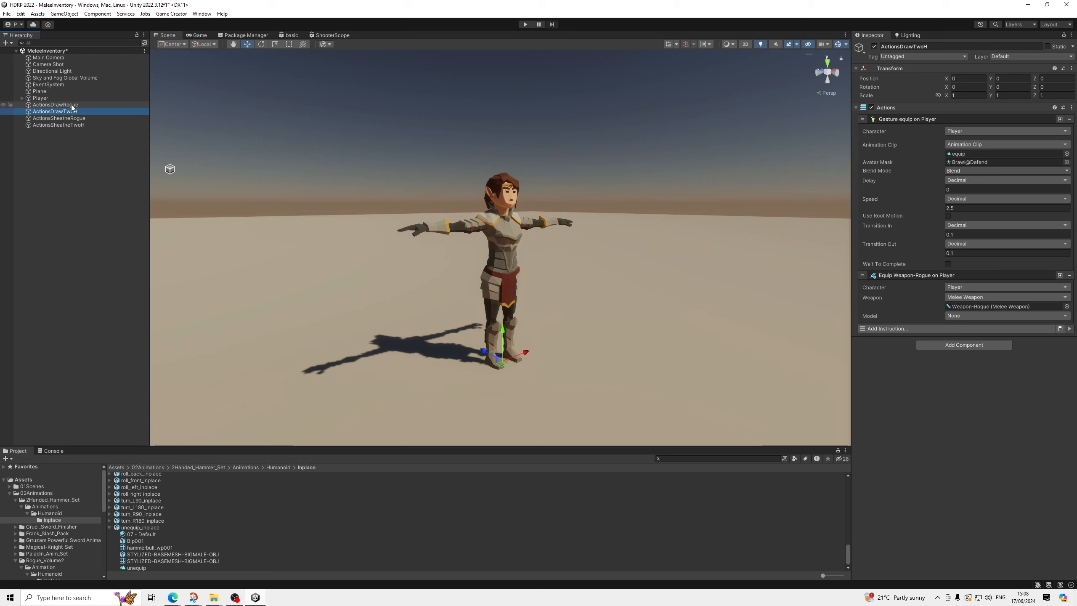
click(71, 112)
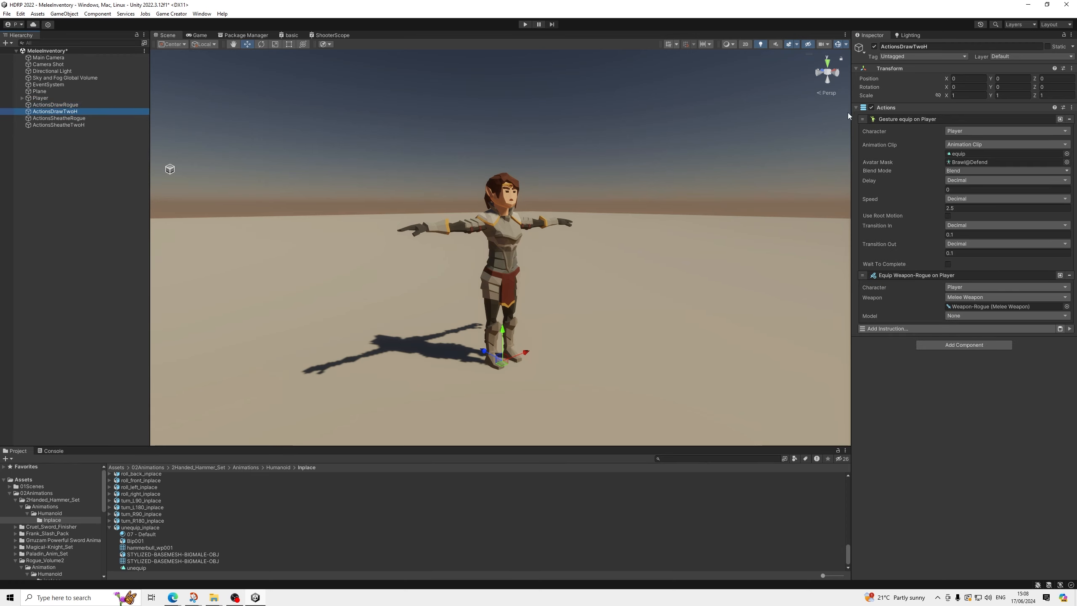
click(889, 119)
click(889, 129)
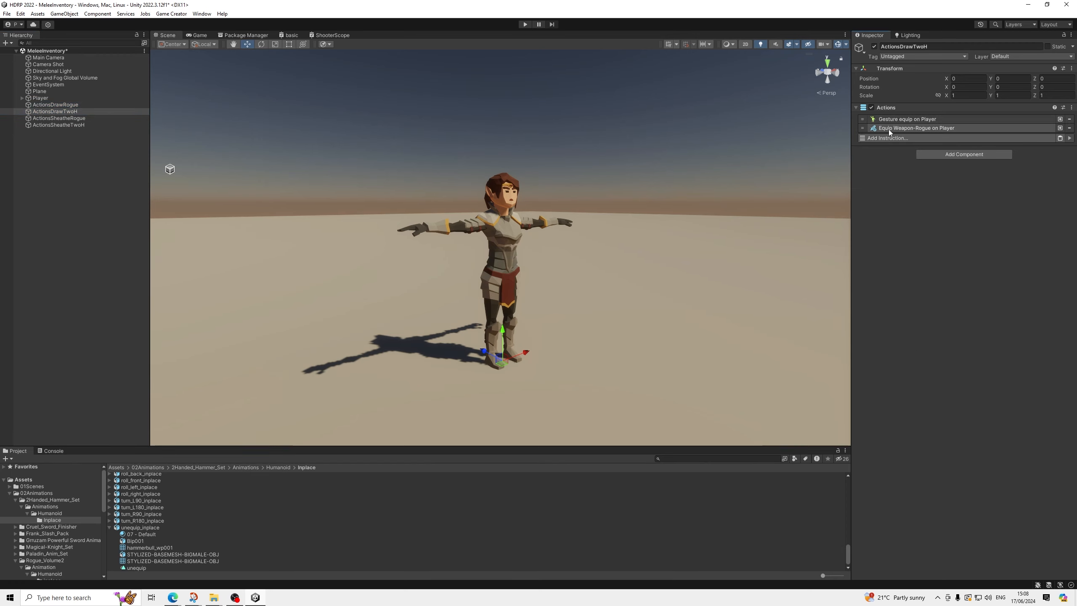
click(72, 105)
click(73, 112)
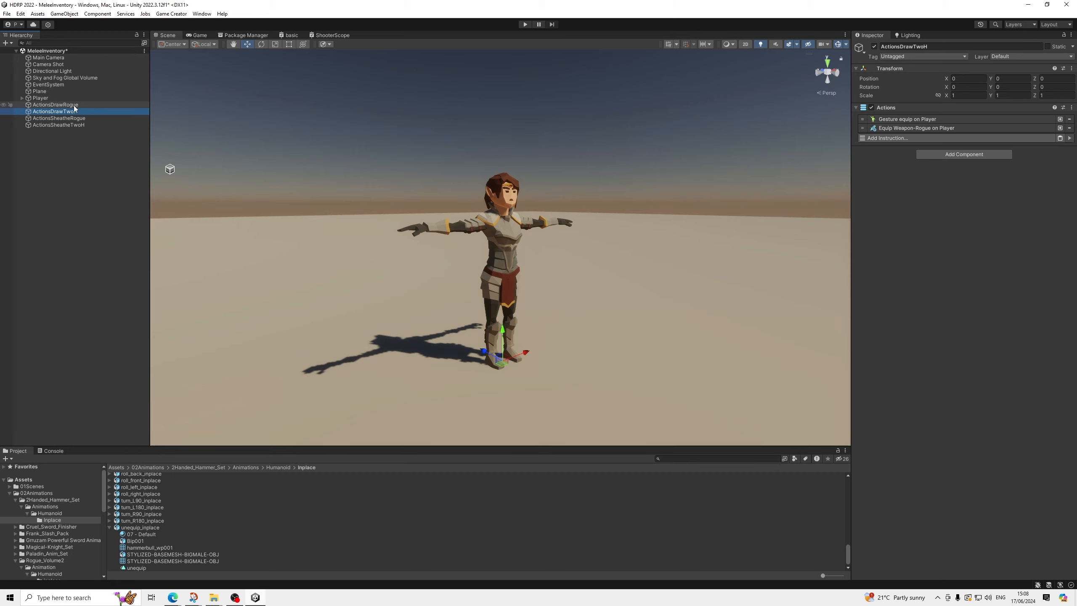
click(71, 105)
click(66, 113)
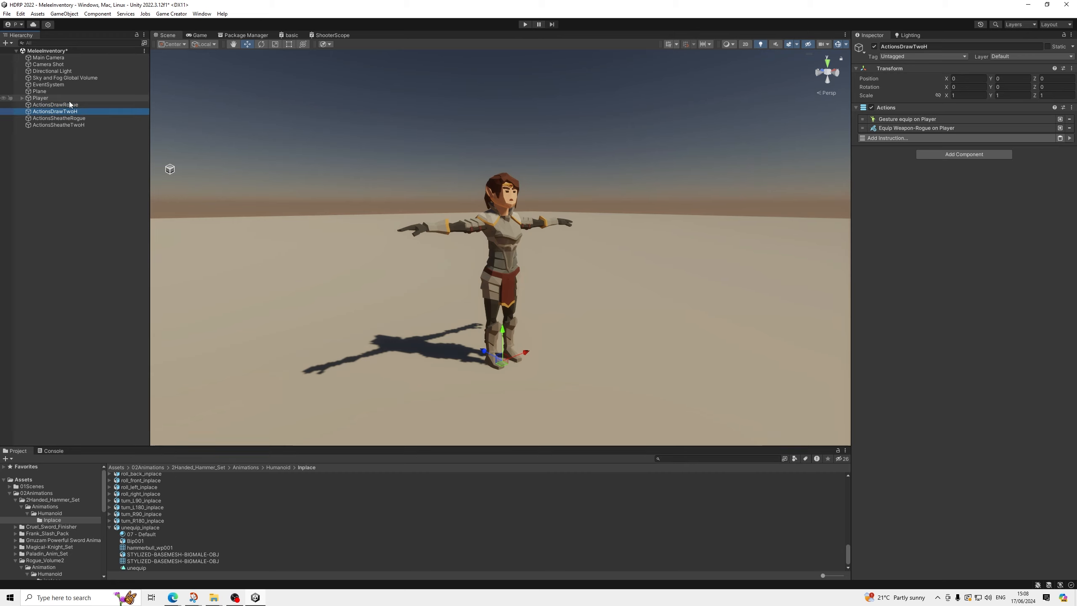
Step: Review the equip instructions of ActionsDrawRogue and ActionsDrawTwoH, and save the scene
click(6, 14)
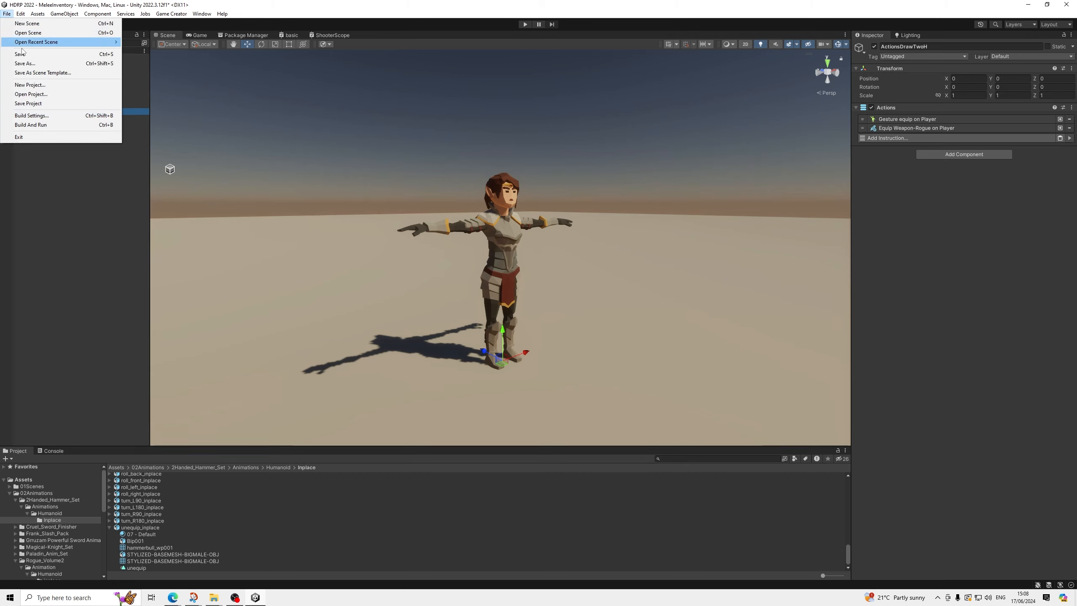
click(26, 52)
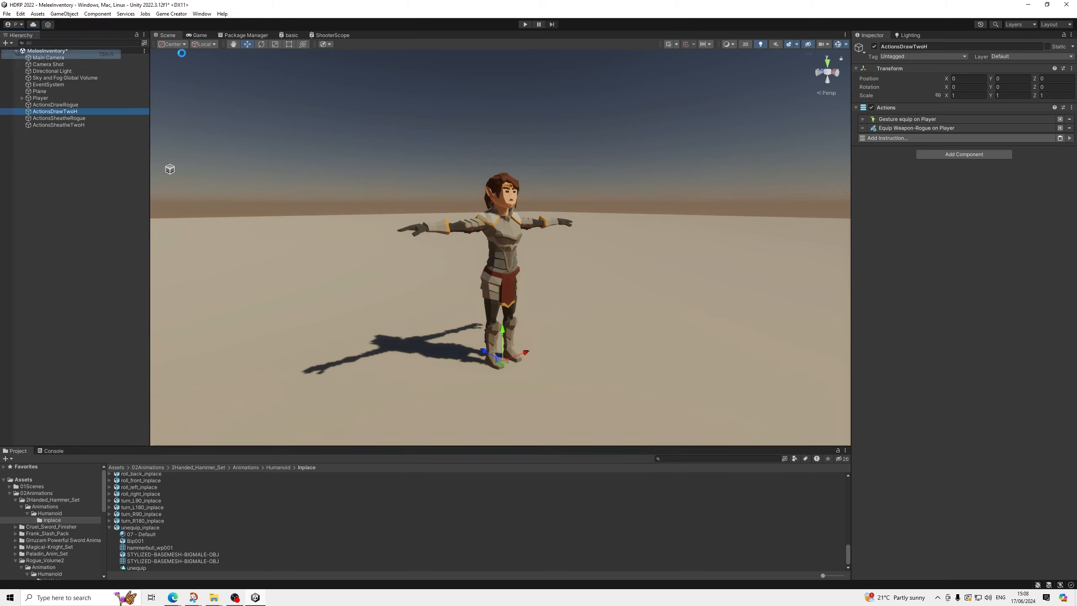
click(66, 105)
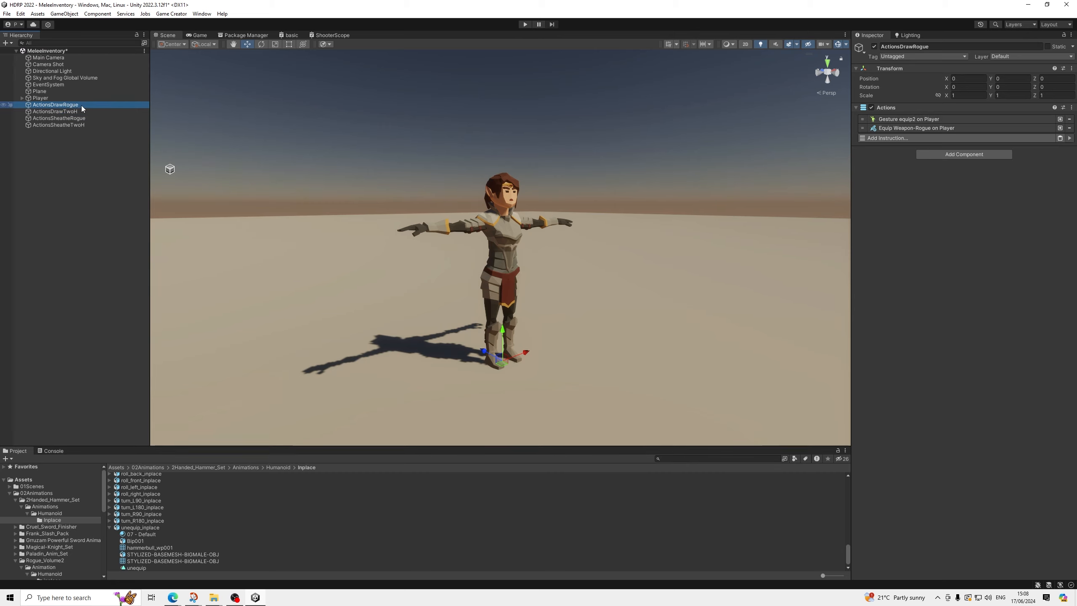
click(84, 111)
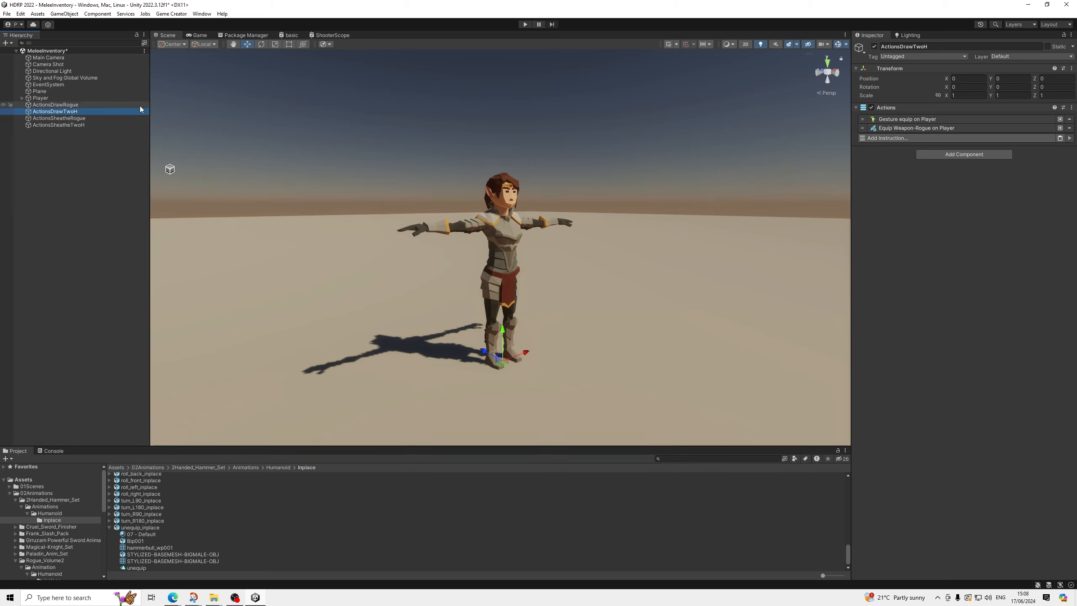
click(55, 104)
click(7, 13)
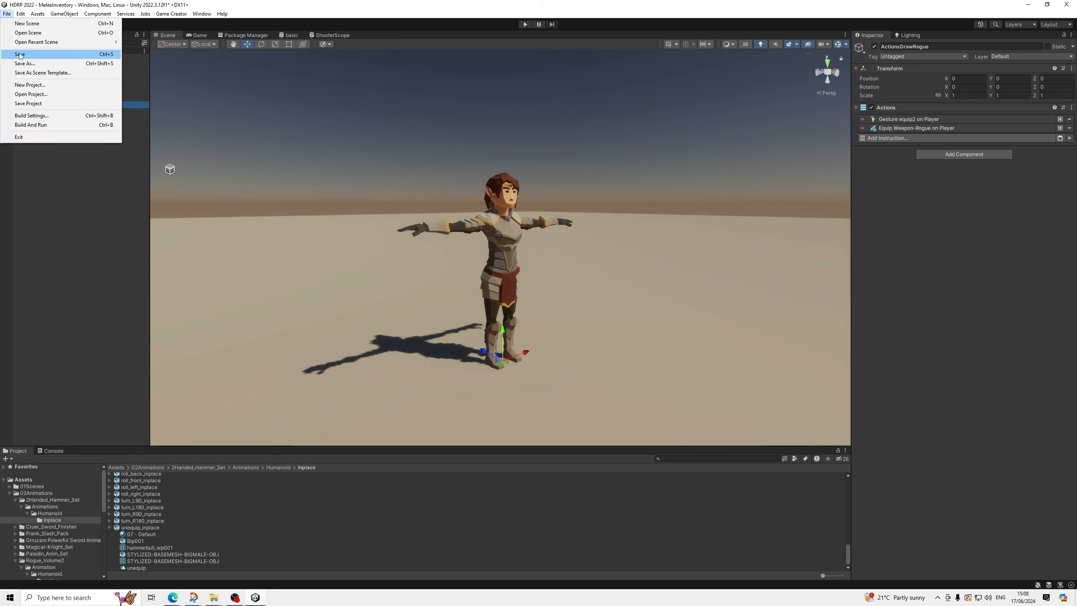
click(21, 51)
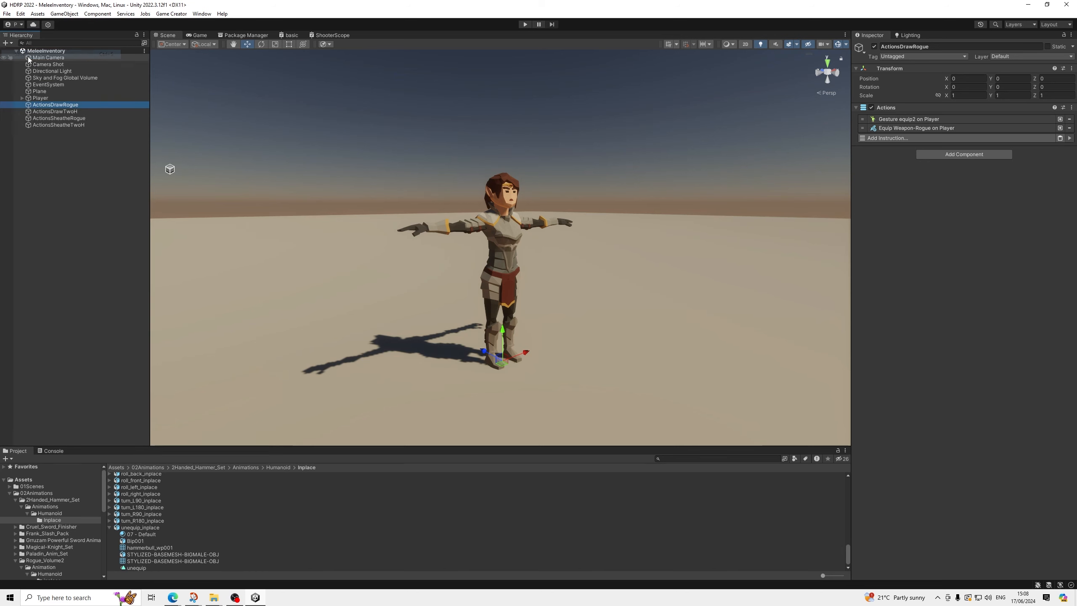
Step: Check the instructions of the draw and sheathe actions and collapse the gesture instruction in ActionsSheatheTwoH
key(Down)
key(Down)
key(Down)
click(73, 106)
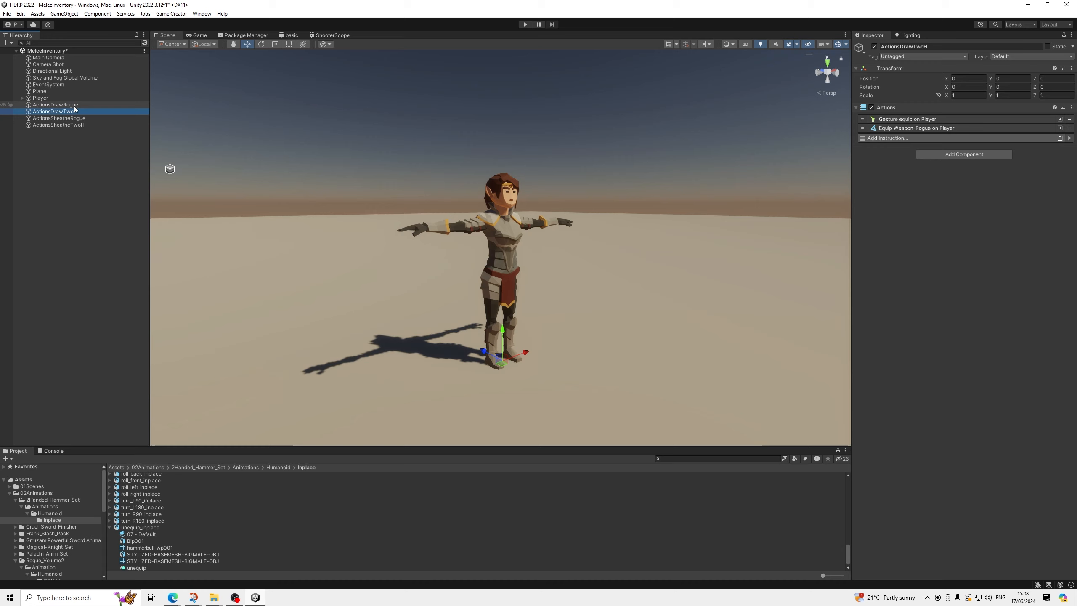
click(71, 124)
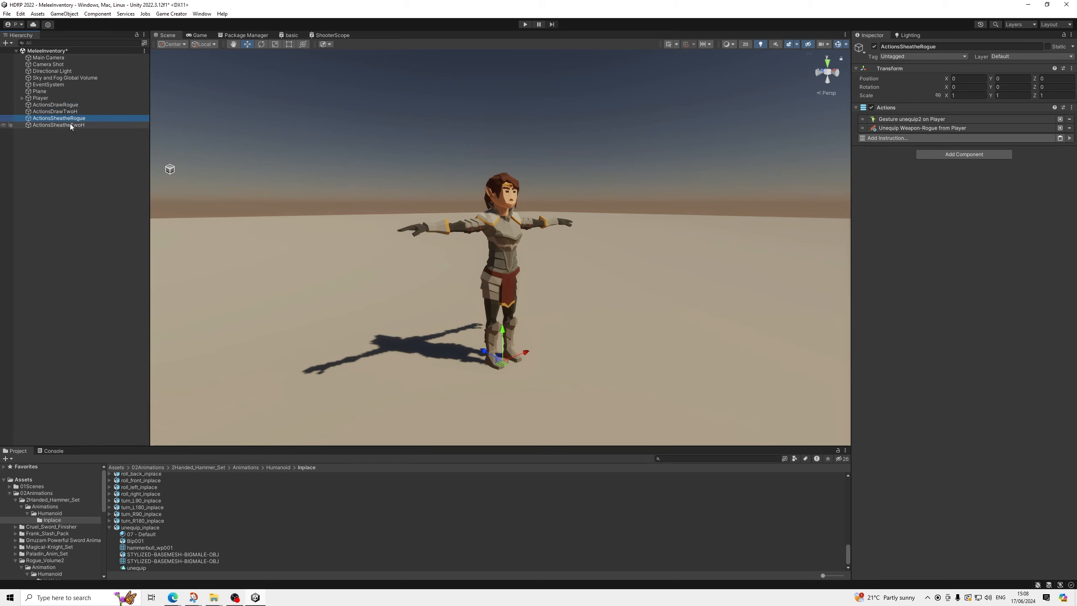
click(72, 118)
click(86, 125)
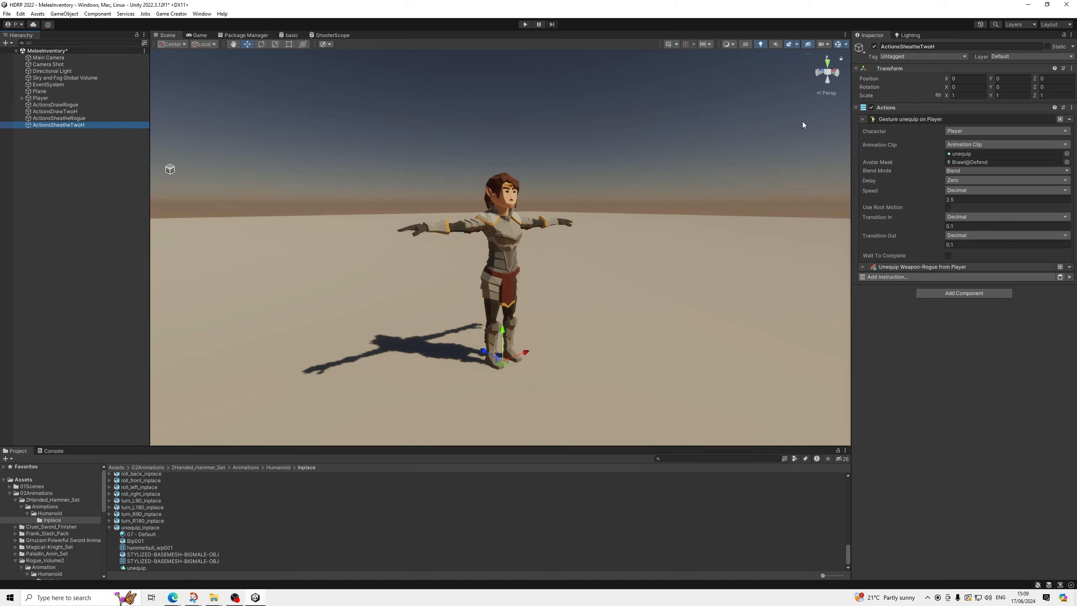
click(902, 121)
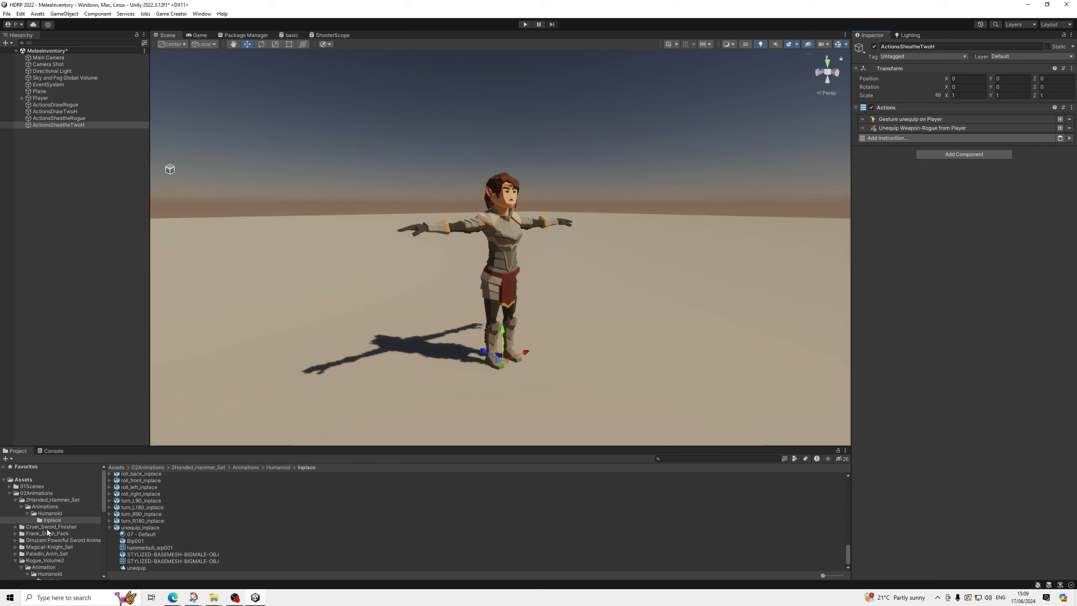
Step: Create prefabs of ActionsDrawRogue, ActionsDrawTwoH, ActionsSheatheRogue and ActionsSheatheTwoH in the 06States folder
scroll(47, 528, down, 4)
scroll(47, 524, down, 3)
click(34, 521)
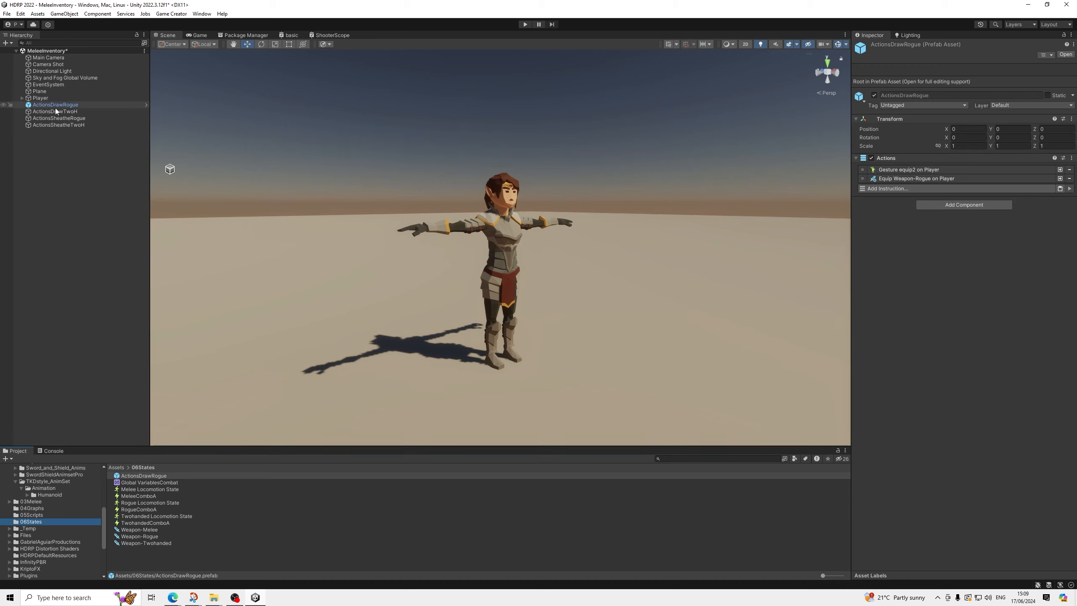
drag(78, 111, 596, 567)
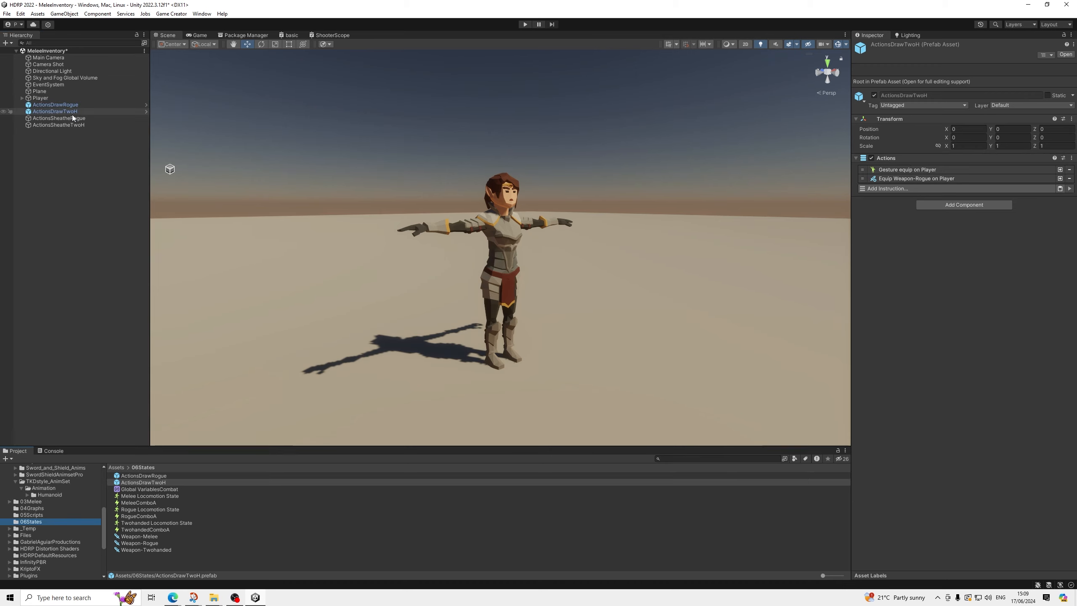
drag(72, 117, 271, 571)
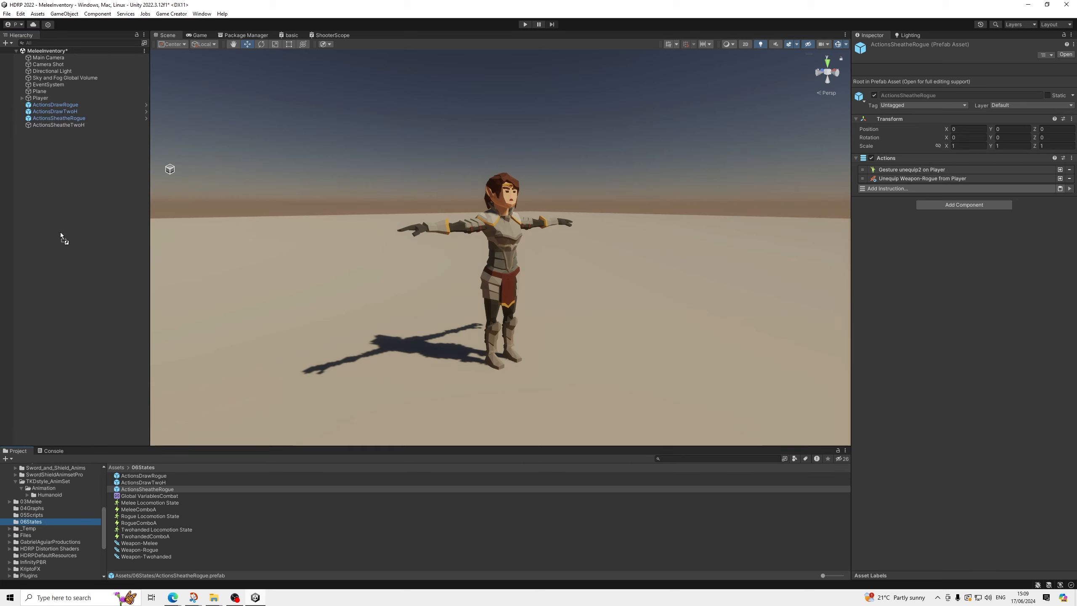
drag(68, 125, 297, 569)
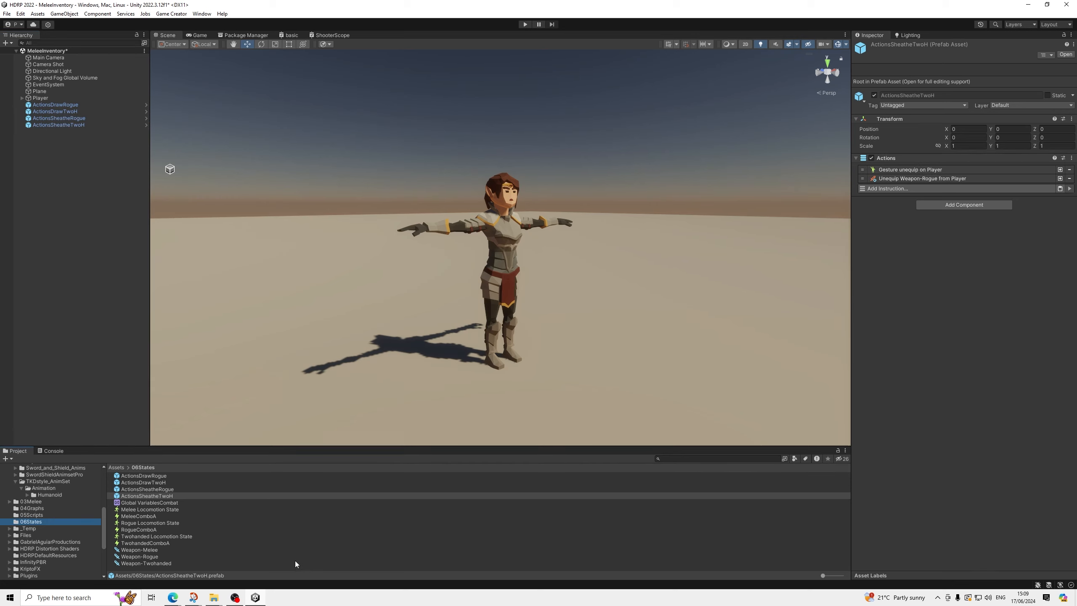
Step: Delete the four draw and sheathe action objects from the scene
click(47, 105)
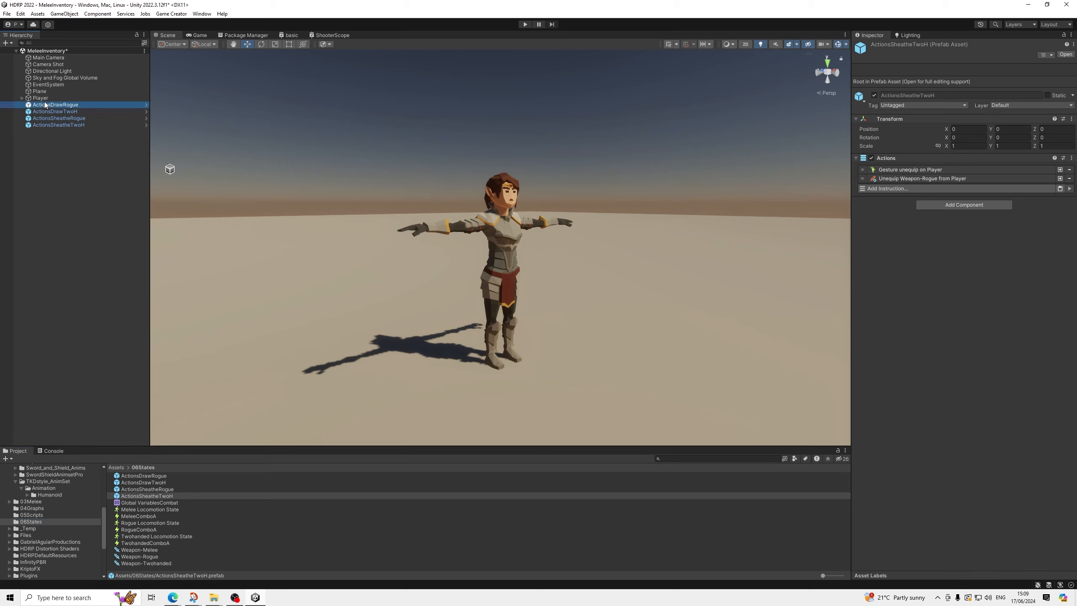
shift+click(45, 125)
click(59, 122)
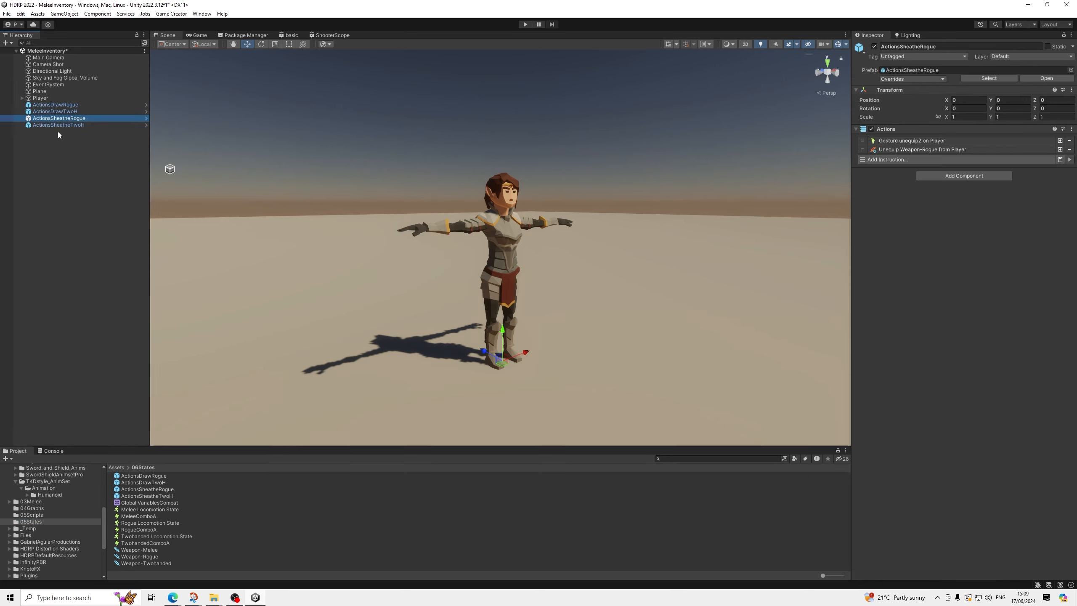
click(56, 105)
shift+click(68, 125)
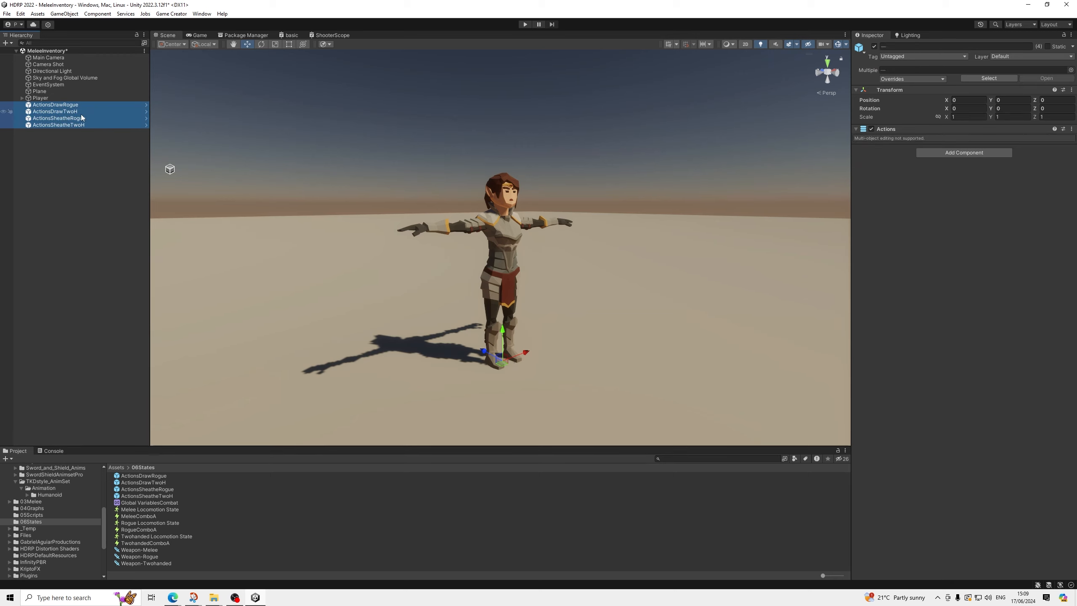
key(Delete)
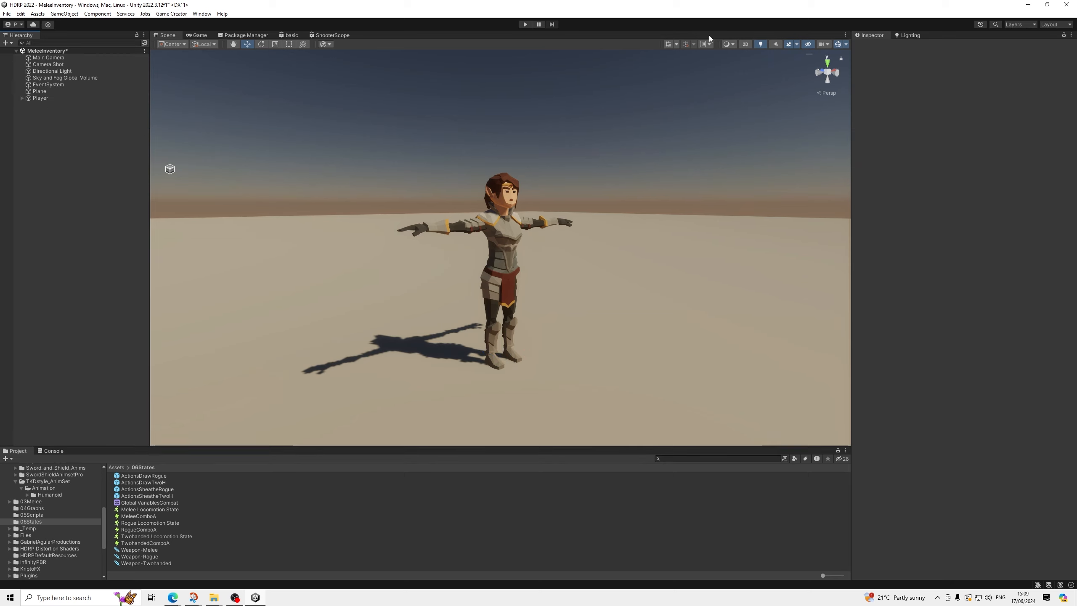
Step: Create an empty game object at the scene root and name it RightHandMelee
click(134, 503)
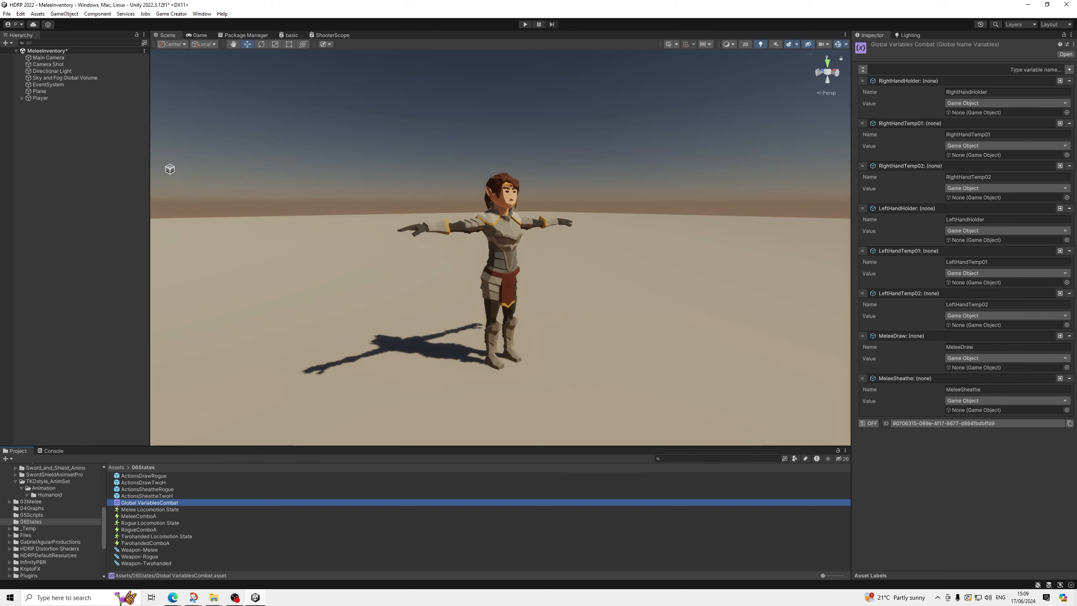
click(23, 153)
right_click(40, 116)
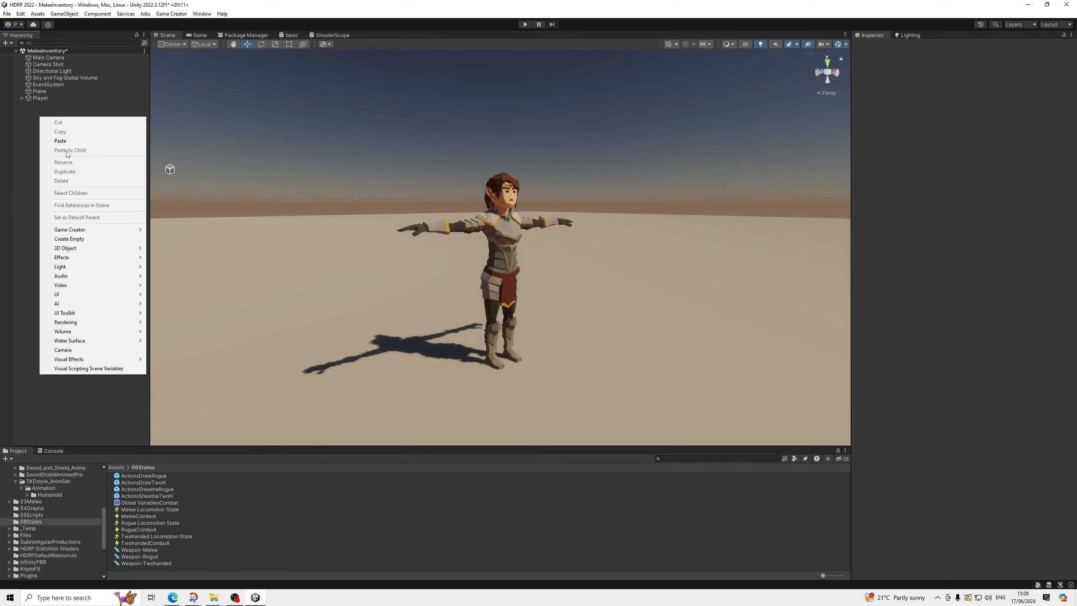
click(90, 239)
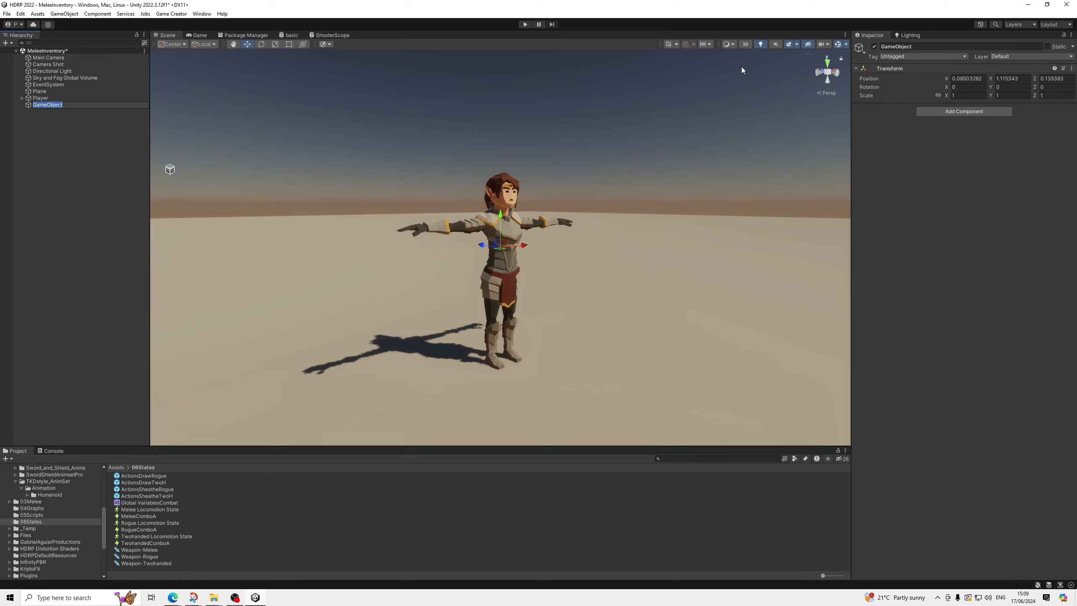
text(rIGH)
key(BackSpace)
key(BackSpace)
key(BackSpace)
text(RightHandMele)
key(Return)
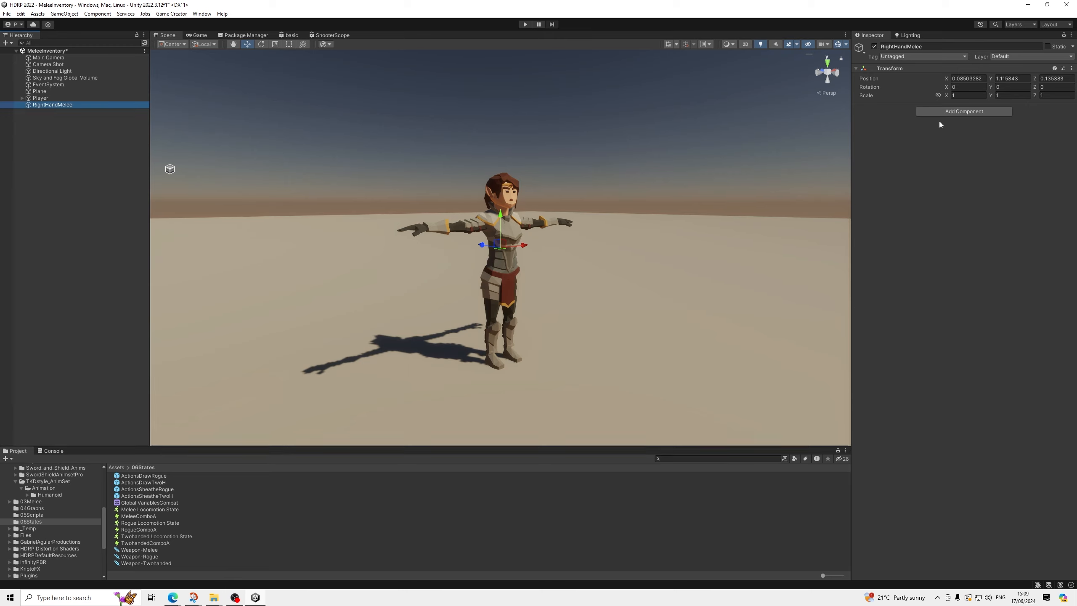
Step: Set the X, Y and Z position of RightHandMelee to 0
click(980, 79)
text(0)
key(Tab)
text(0)
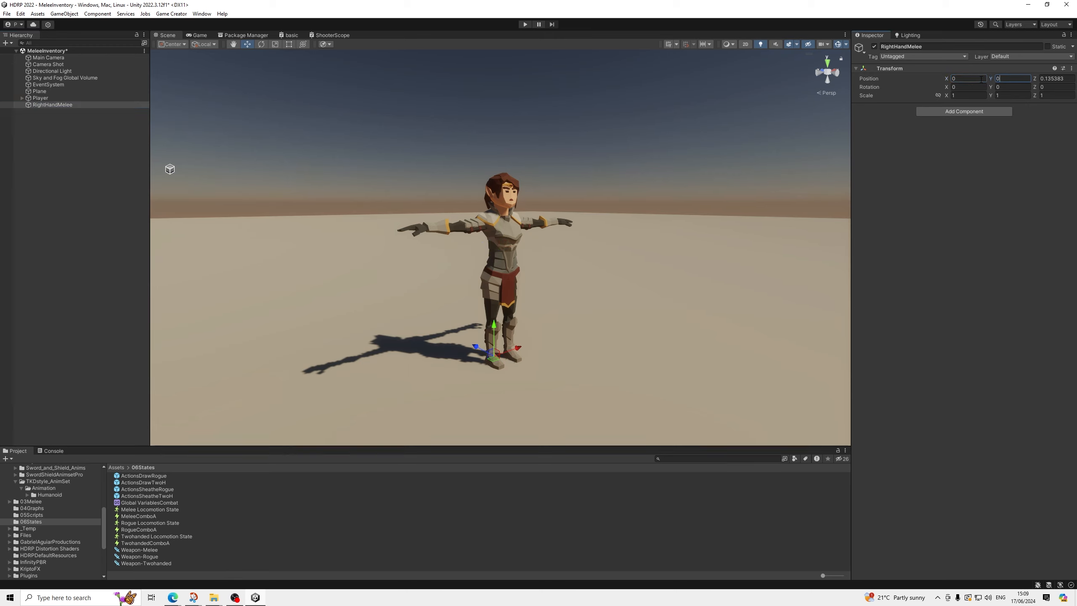
key(Tab)
text(0)
Step: Add a Striker component to RightHandMelee and set its sphere radius to 0.4
click(930, 110)
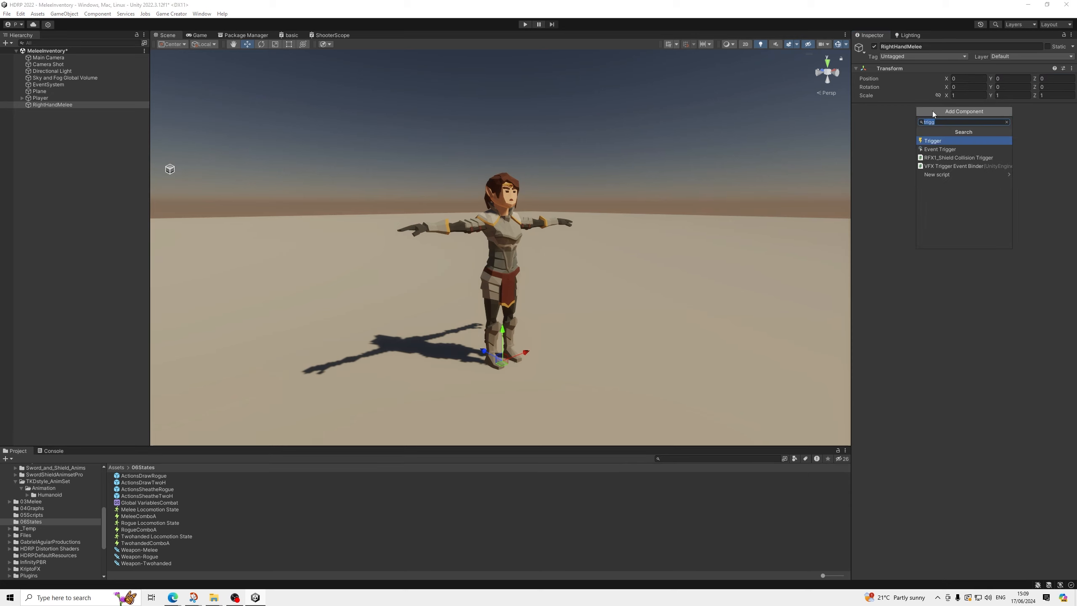
text(str)
click(941, 151)
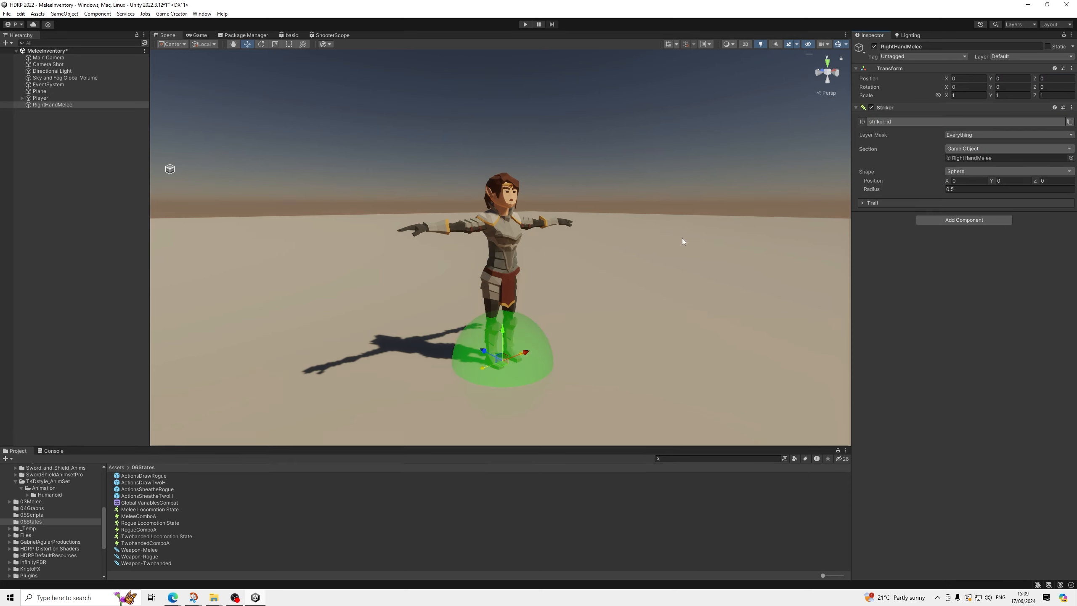
click(971, 189)
text(0.4)
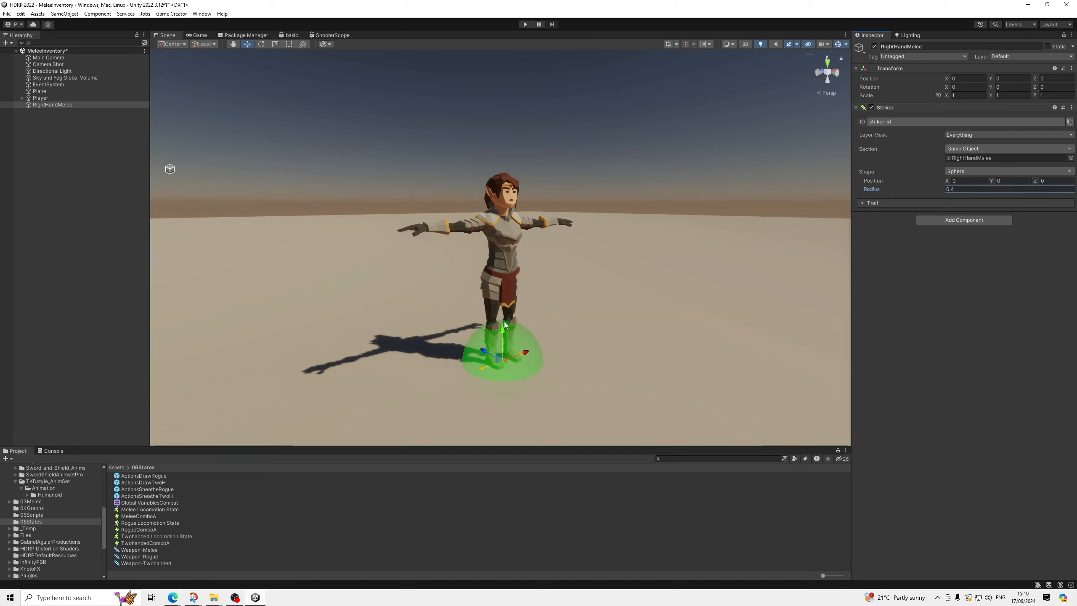
Step: Try the striker sphere over the character's right hand at about X -0.895, Y 1.367, and return RightHandMelee's X and Y position to 0
drag(505, 325, 504, 187)
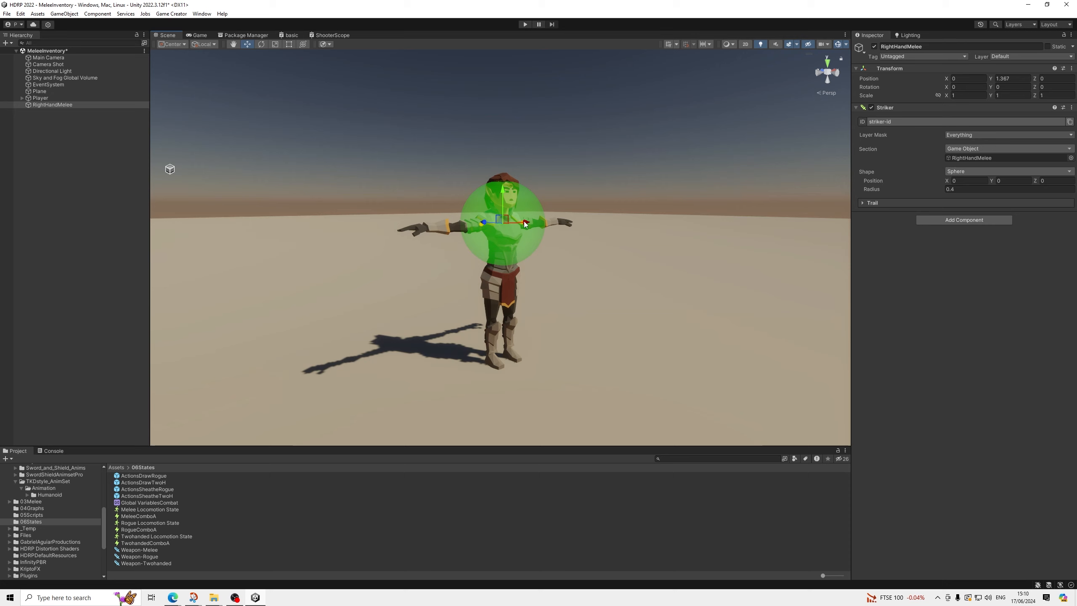
drag(522, 223, 441, 232)
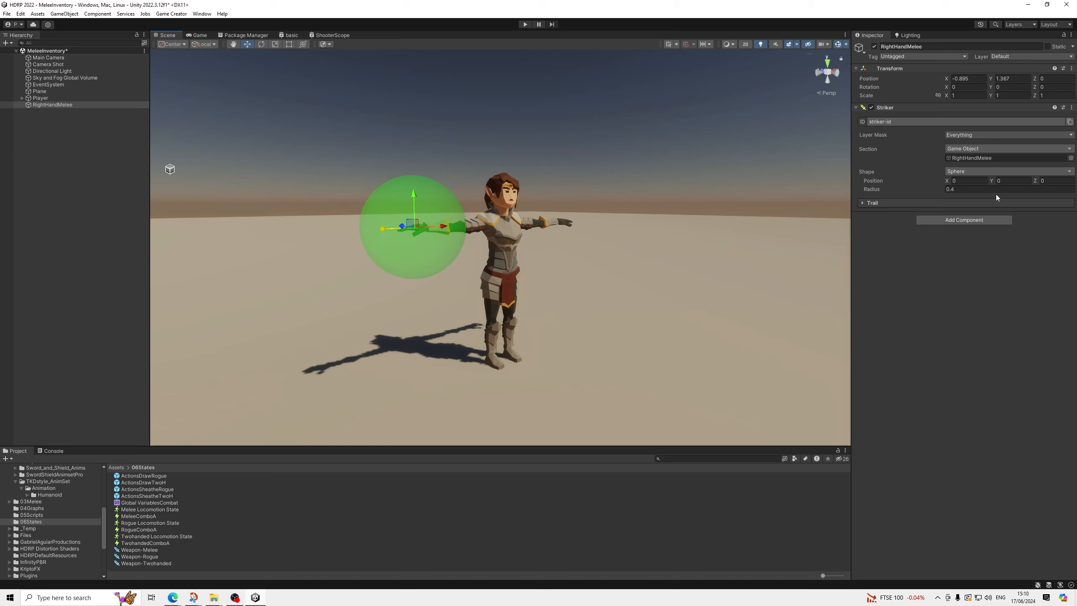
click(968, 79)
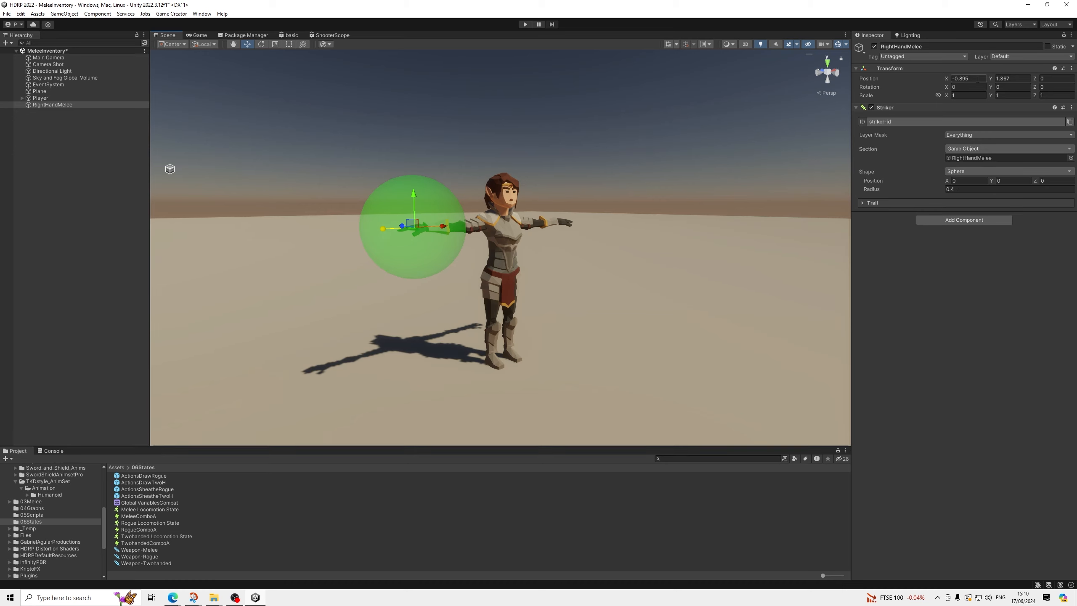
text(0)
click(1011, 78)
text(0)
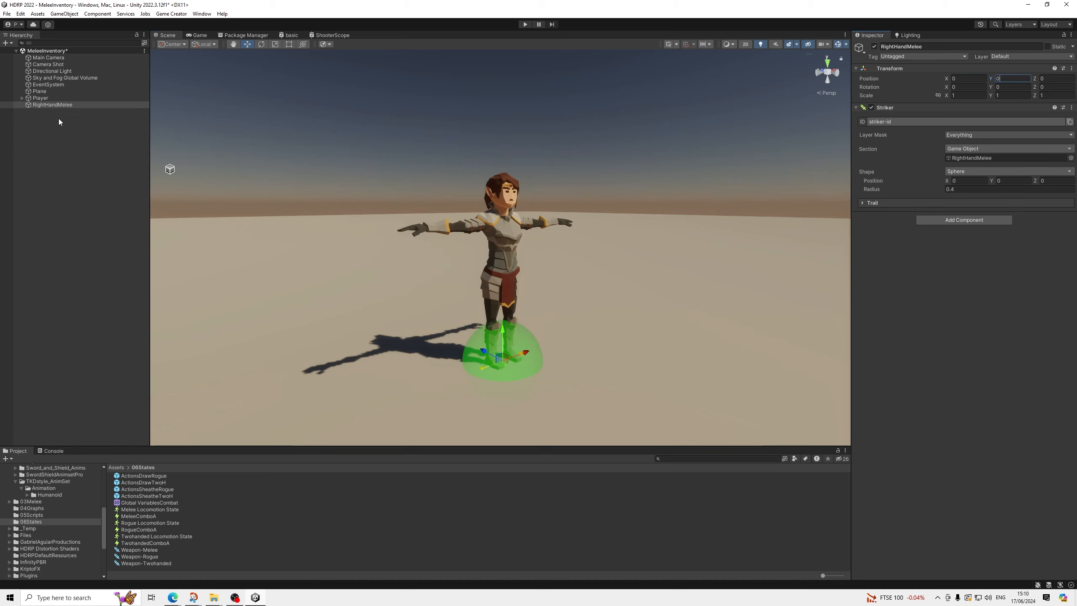
Step: Set the striker ID of RightHandMelee to righthand
click(953, 122)
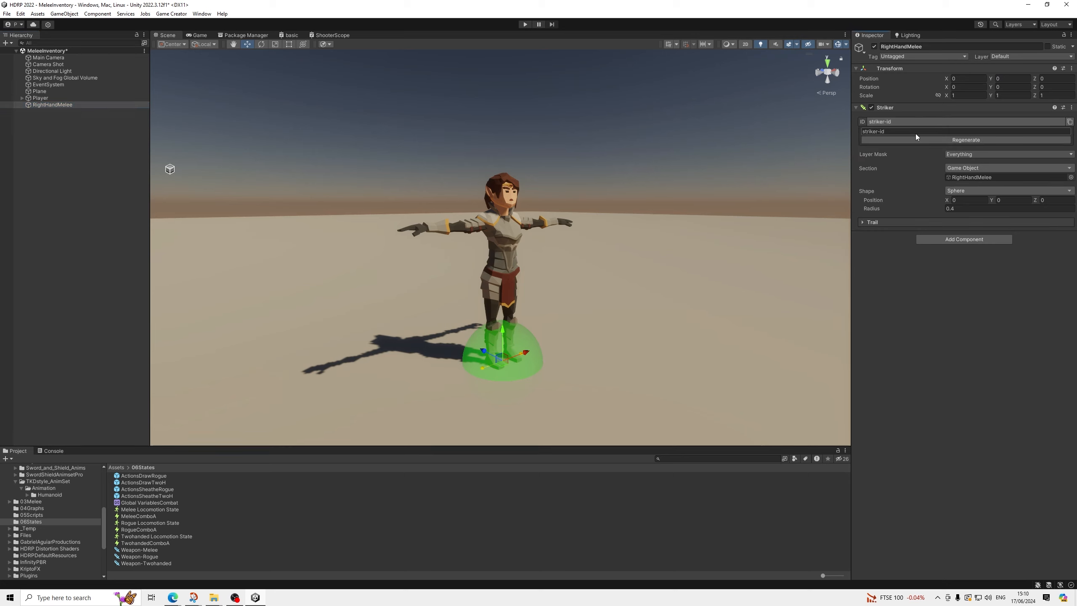
click(917, 132)
text(righthand)
Step: Duplicate RightHandMelee and rename the copy LeftHandMelee
click(63, 105)
key(ctrl+d)
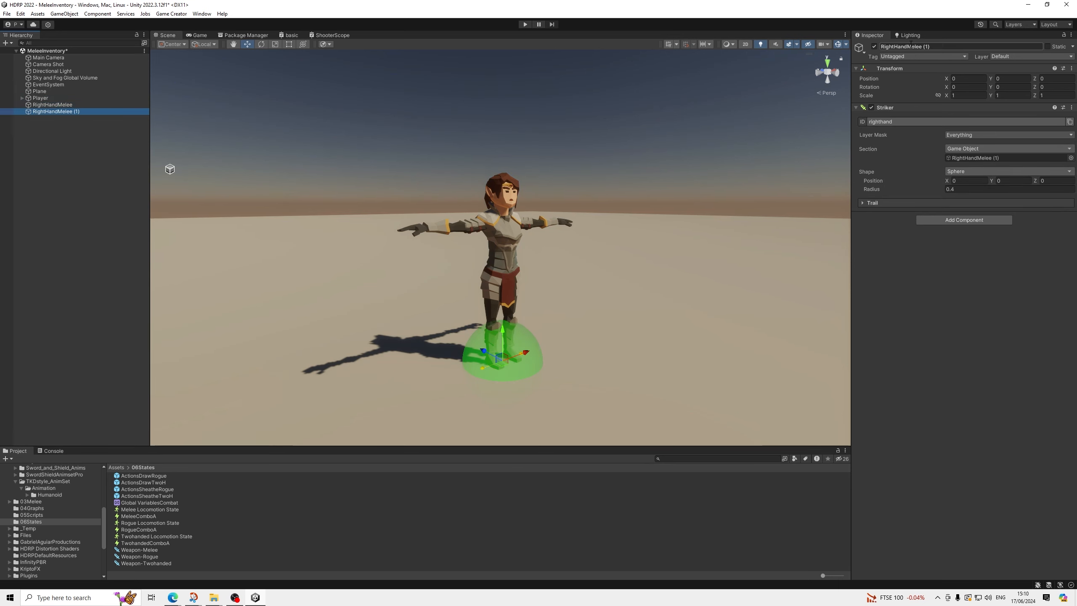
click(895, 47)
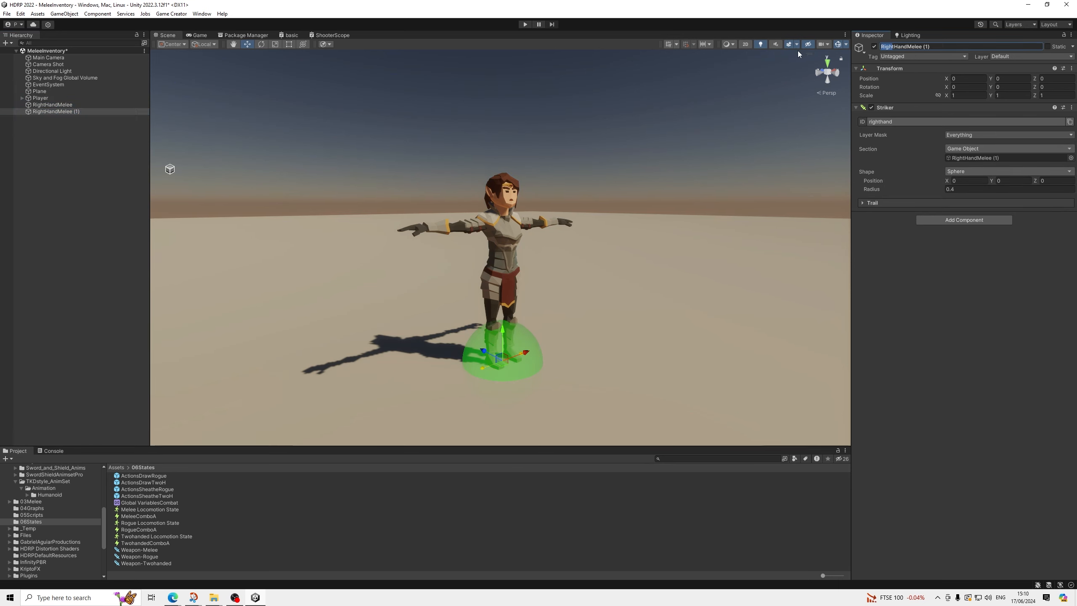
key(BackSpace)
key(BackSpace)
key(BackSpace)
key(BackSpace)
key(BackSpace)
text(Left)
key(BackSpace)
key(BackSpace)
key(BackSpace)
Step: Set the striker ID of LeftHandMelee to lefthand
click(43, 104)
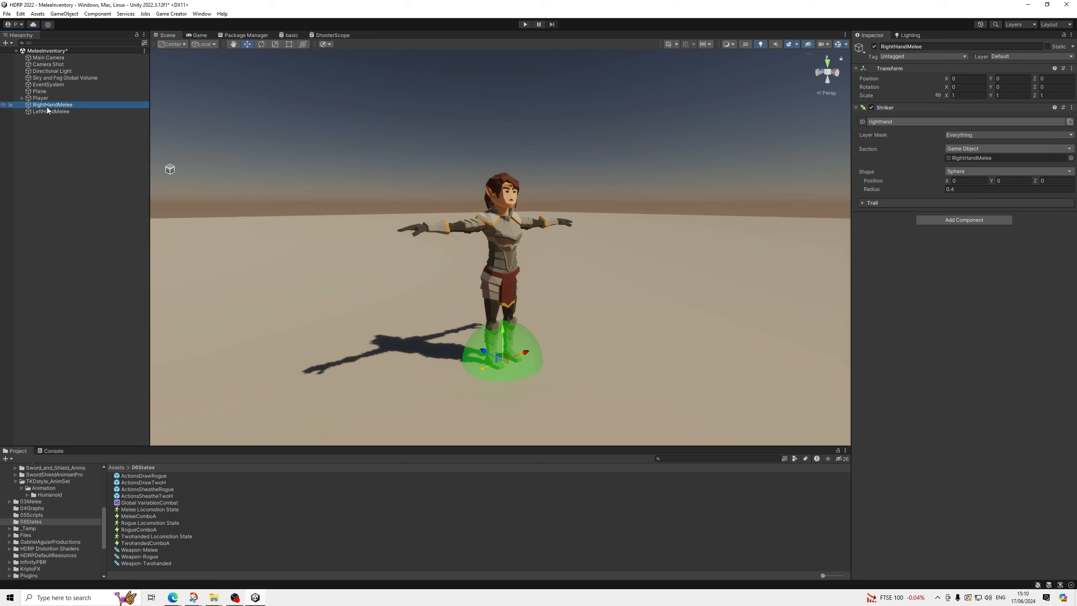
click(48, 111)
click(886, 122)
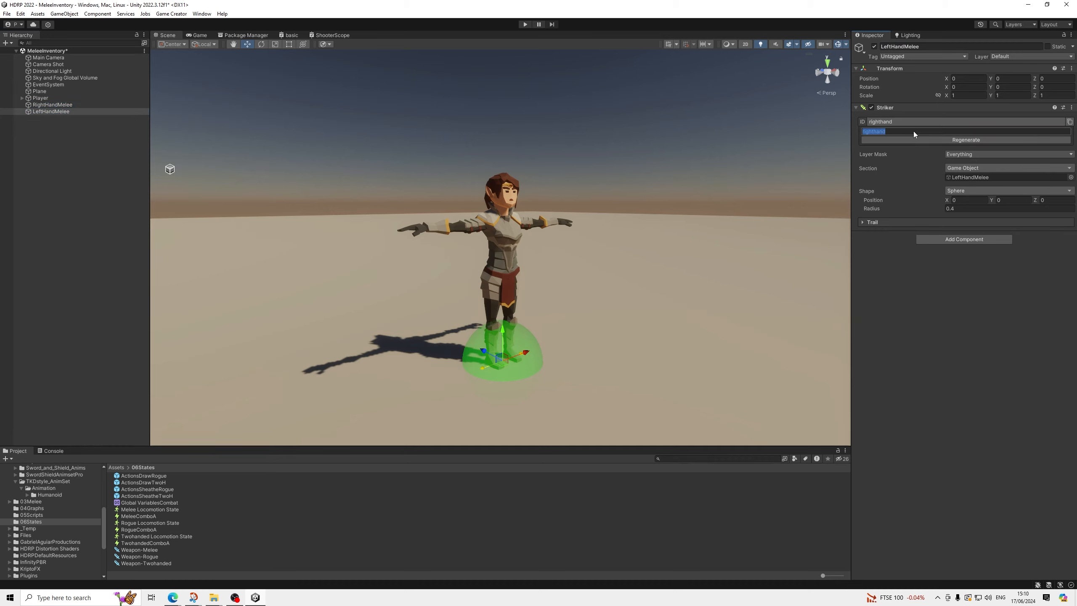
text(lefthan)
Step: Duplicate RightHandMelee and LeftHandMelee together and rename the right-hand copy RightHandRogue
click(40, 105)
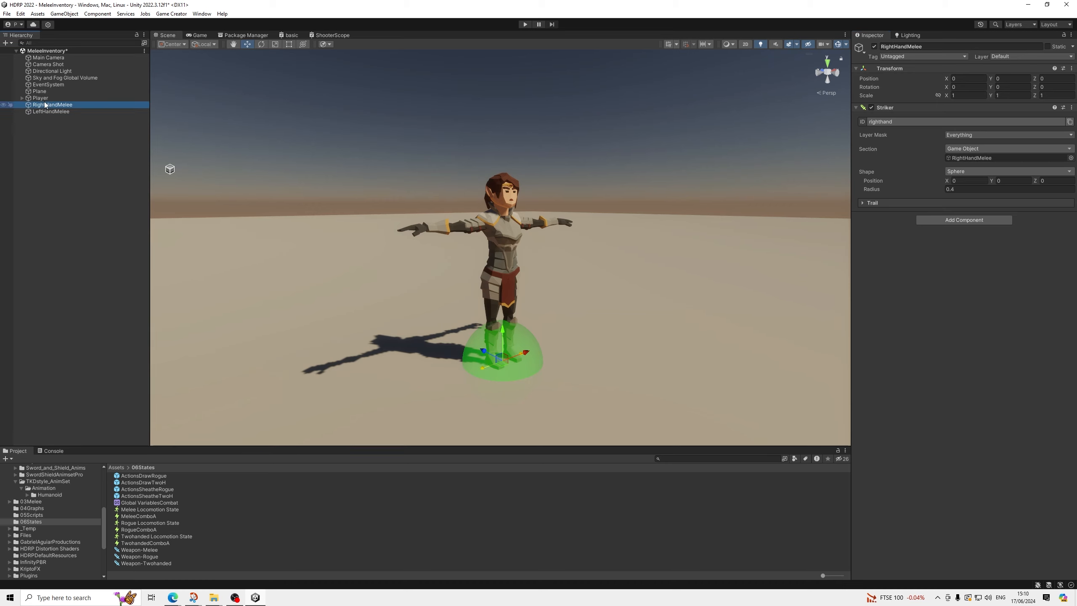
ctrl+click(36, 111)
key(ctrl+d)
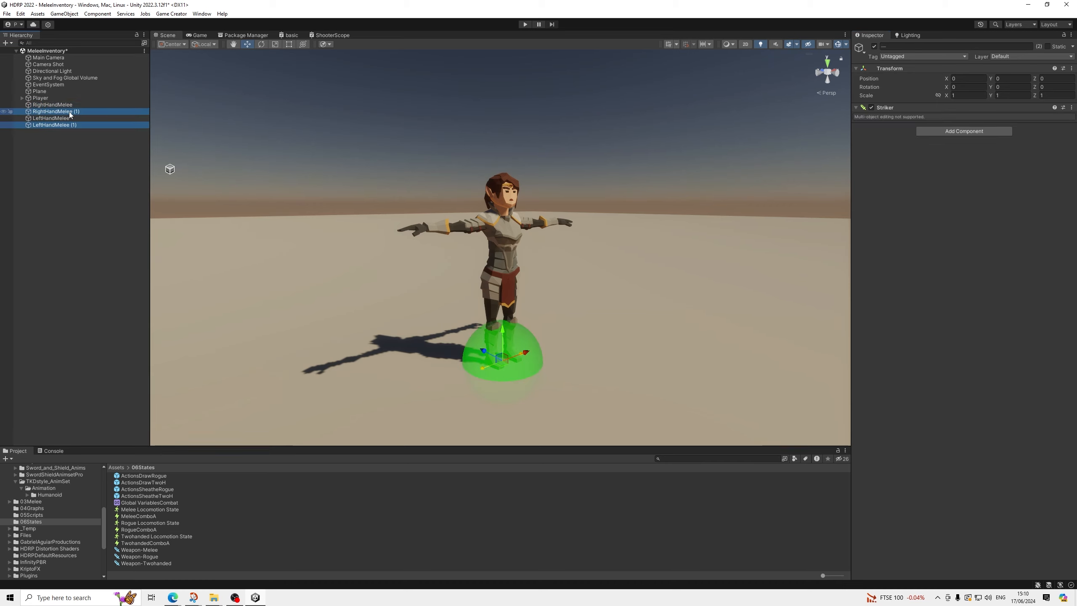
click(69, 111)
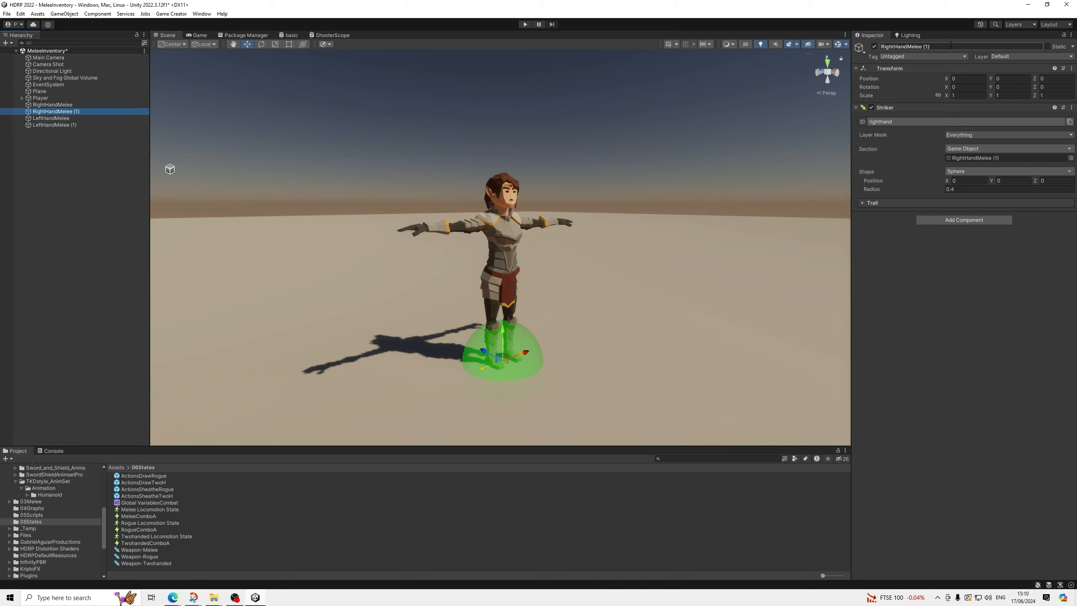
click(912, 46)
key(BackSpace)
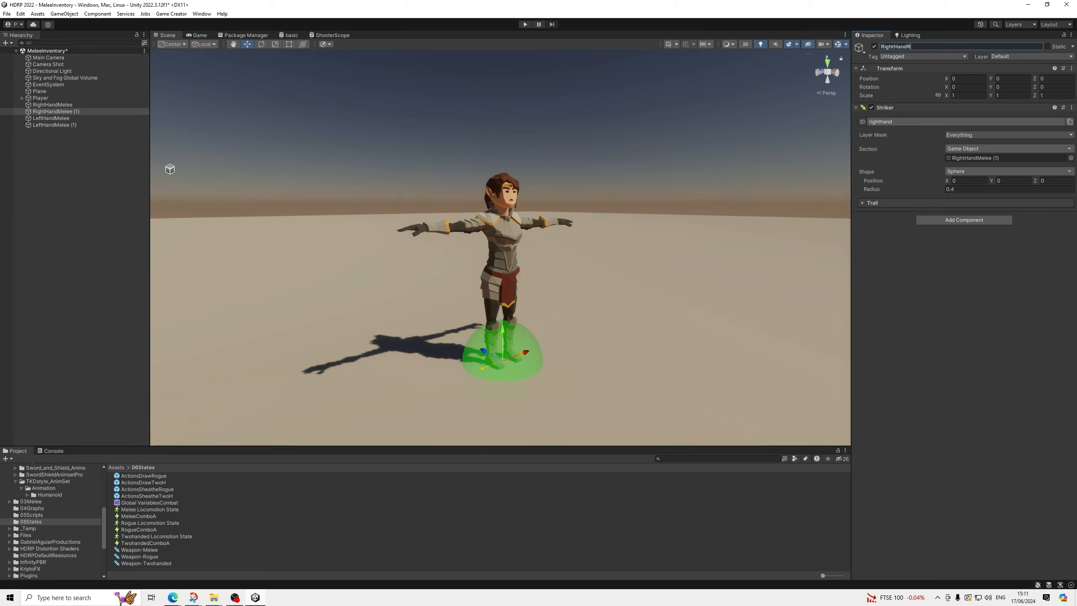
key(Return)
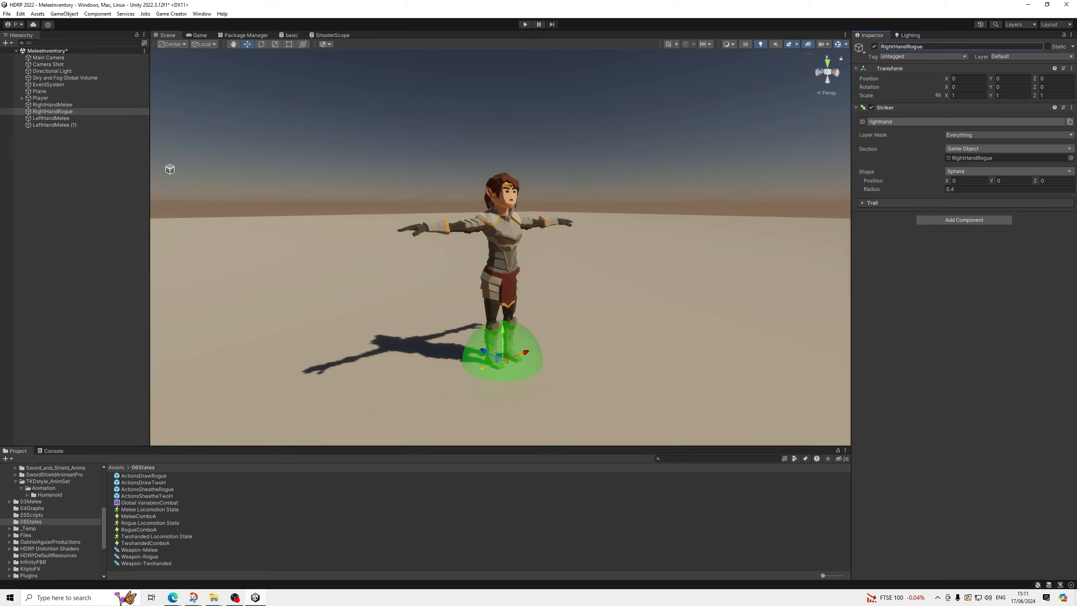
Step: Rename the duplicated left-hand striker object LeftHandRogue
click(69, 125)
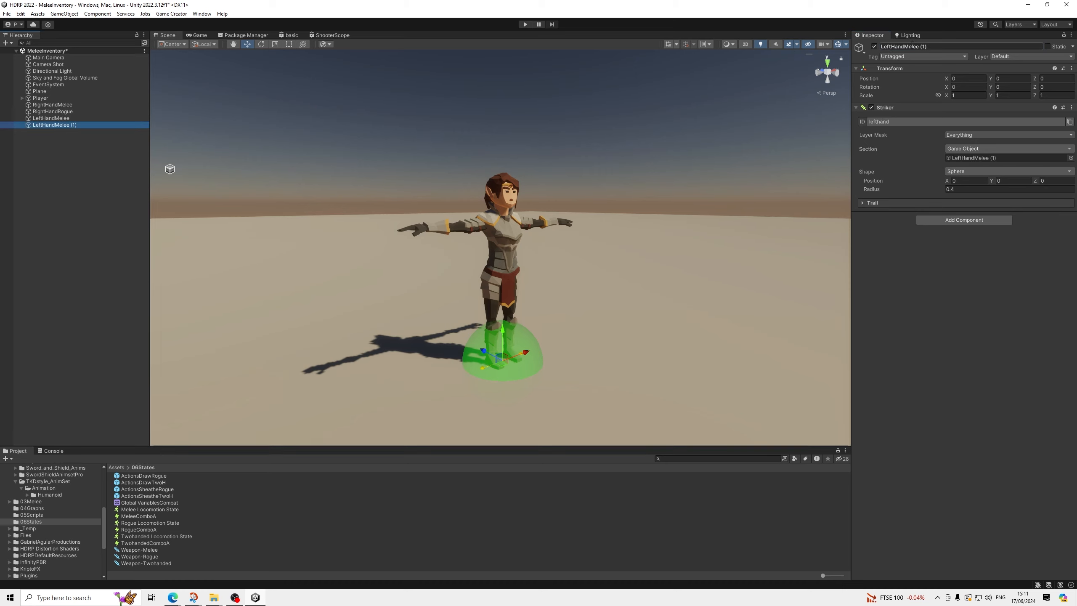
drag(905, 46, 977, 46)
text(Rogue)
click(56, 112)
ctrl+click(68, 125)
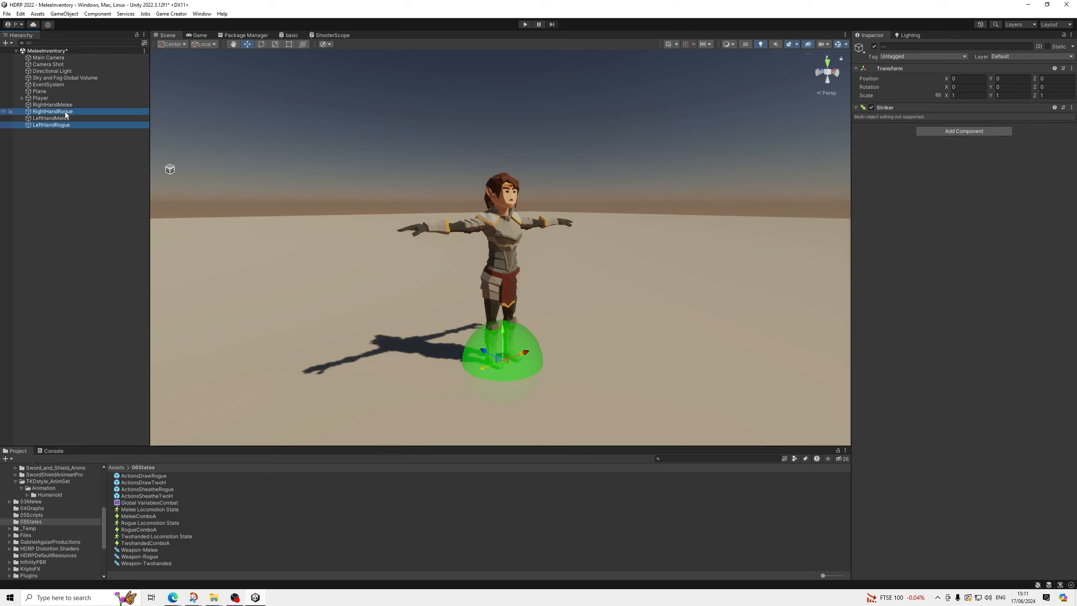
click(48, 134)
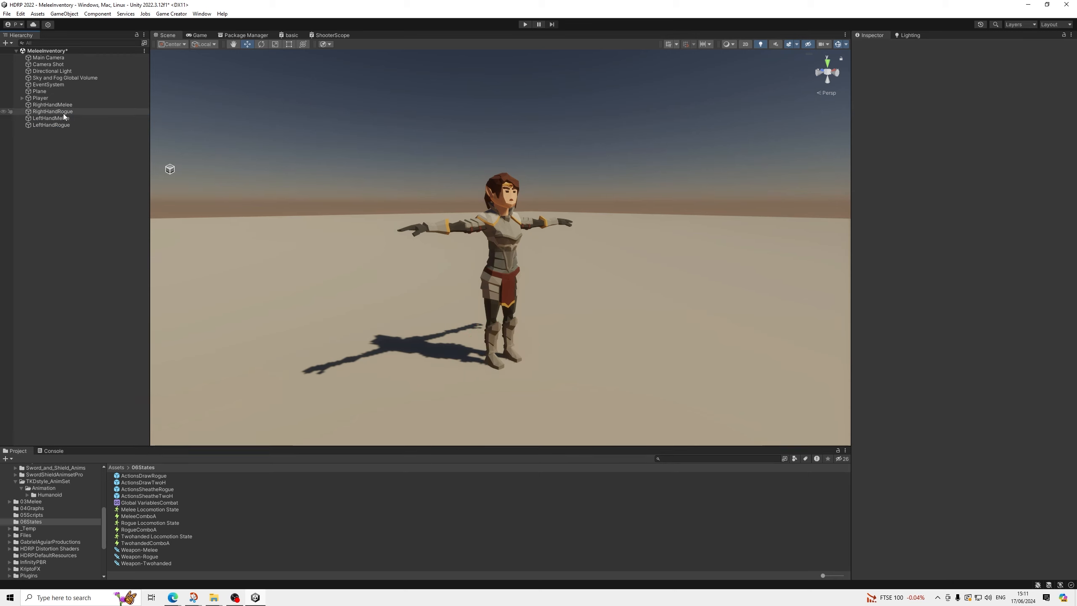
Step: Save RightHandMelee and LeftHandMelee as prefabs in the 06States folder
click(63, 112)
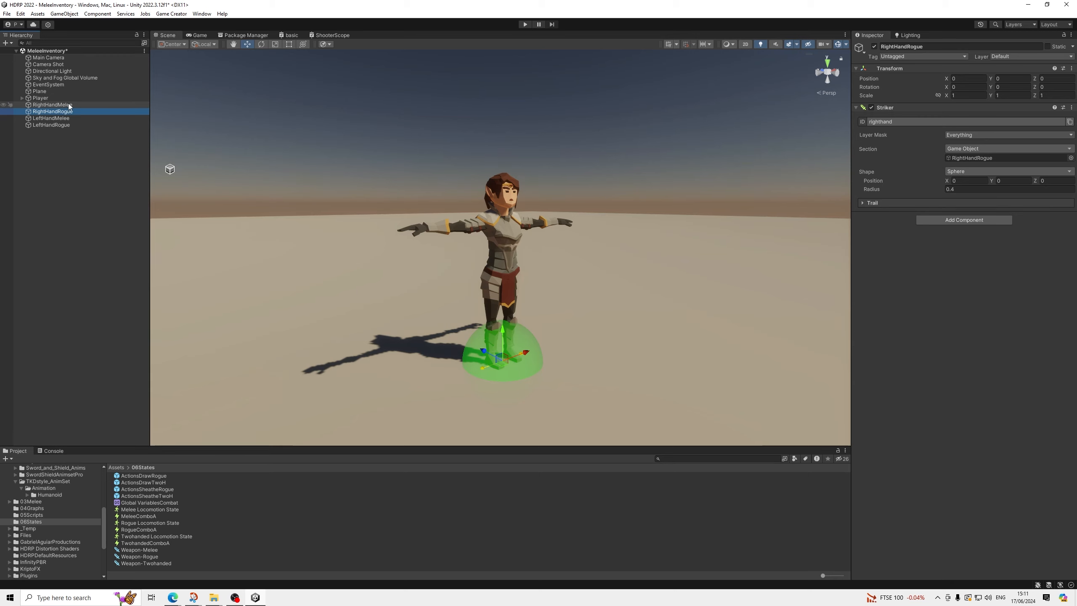
drag(69, 105, 292, 470)
drag(359, 569, 359, 553)
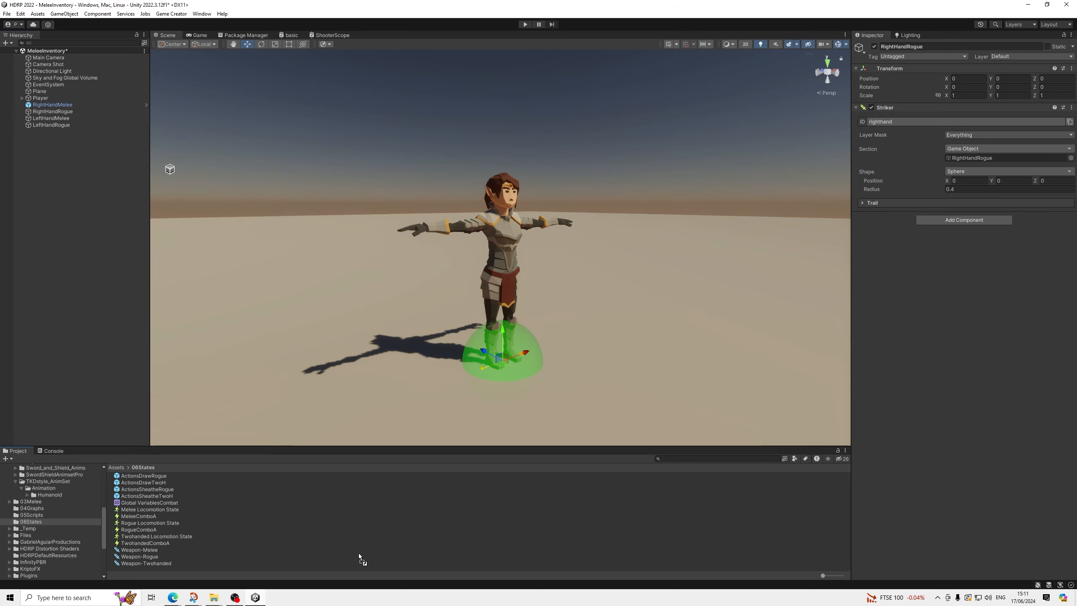
drag(53, 118, 509, 522)
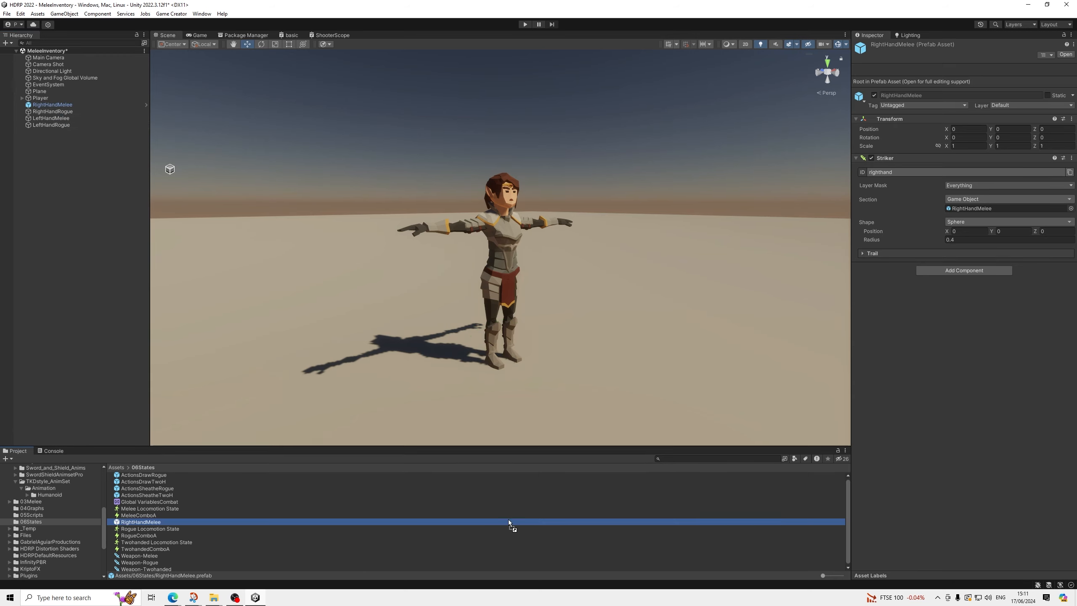
drag(460, 559, 460, 558)
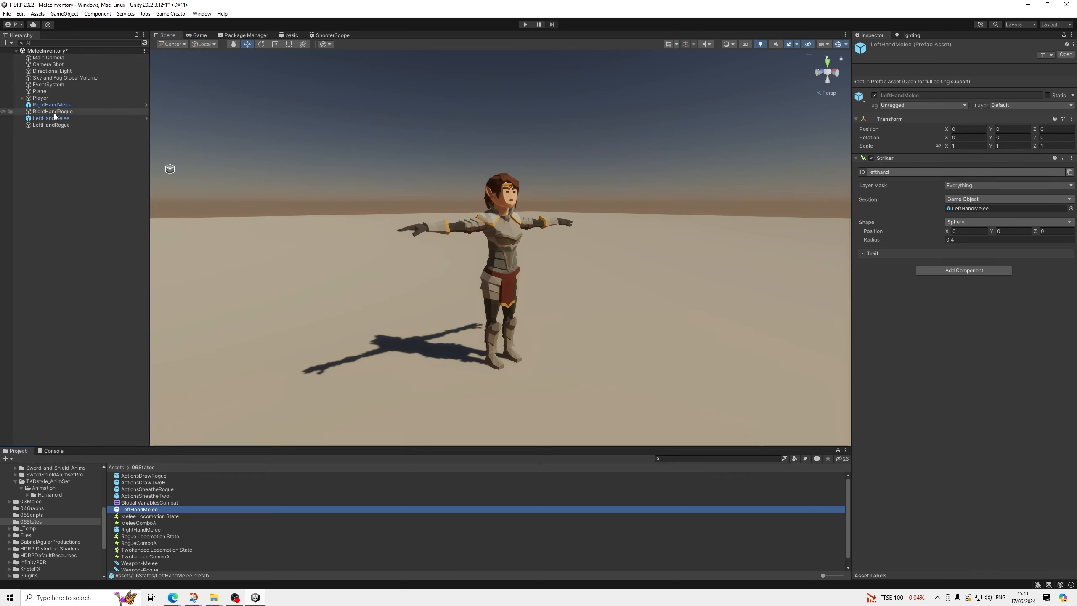
Step: Delete RightHandMelee and LeftHandMelee from the scene
click(67, 106)
ctrl+click(63, 119)
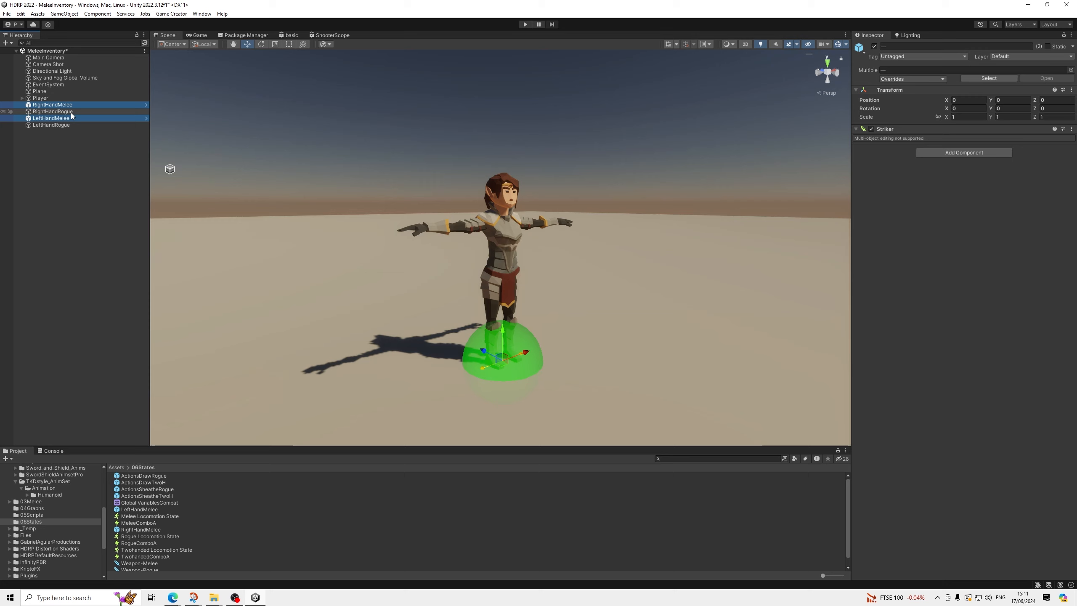
key(Delete)
Step: Add the SM_Wep_Goblin_Shiv_Bone_01 prefab from PolygonDungeon's Weapons folder as a child of both RightHandRogue and LeftHandRogue
click(64, 105)
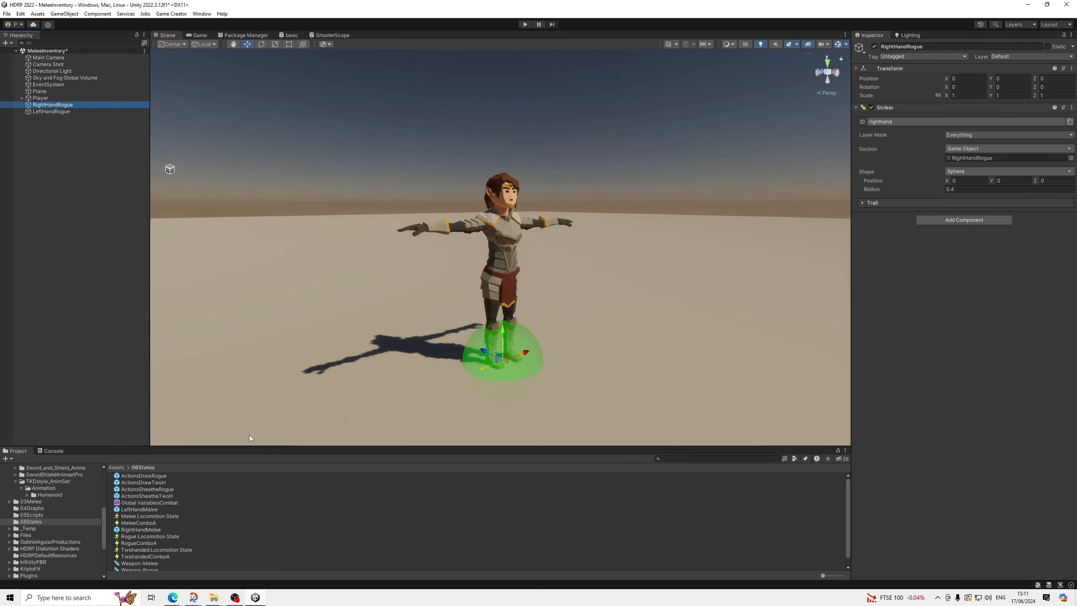
scroll(41, 500, up, 6)
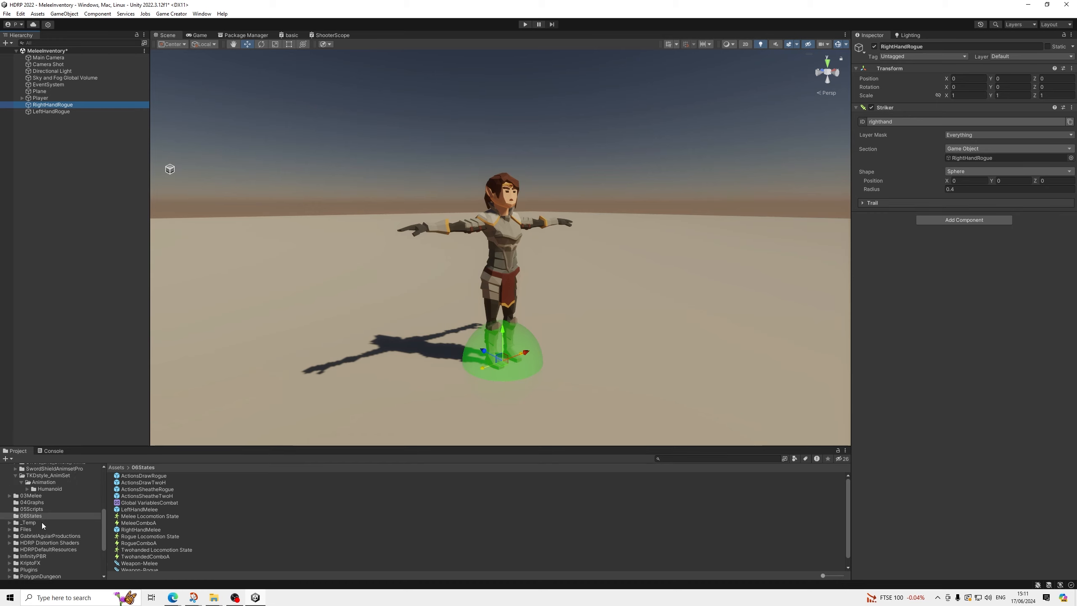
scroll(43, 522, down, 8)
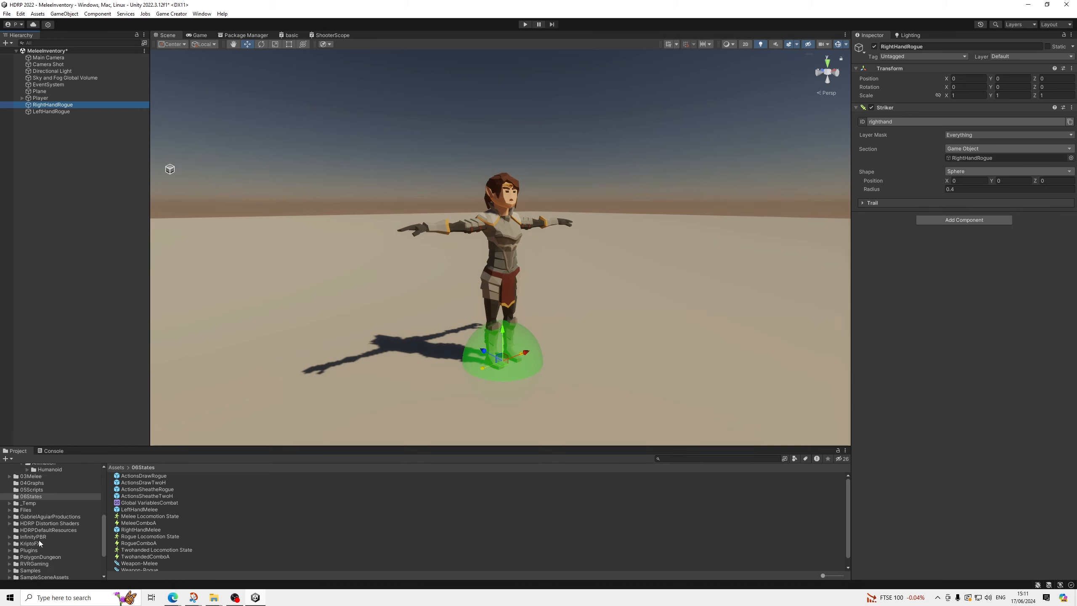
scroll(38, 541, down, 2)
click(10, 532)
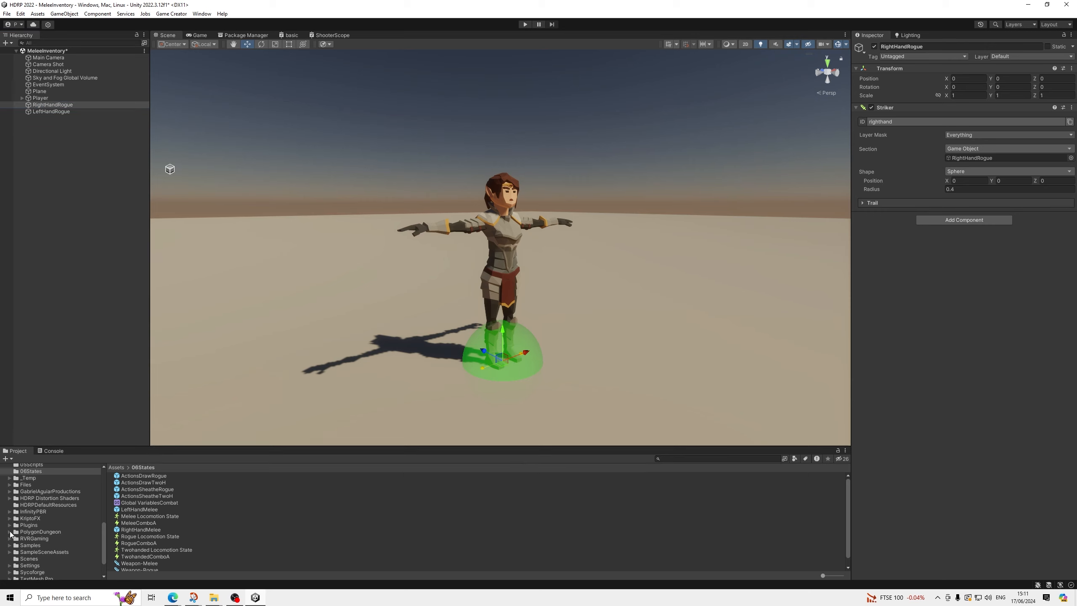
scroll(42, 529, down, 2)
click(41, 543)
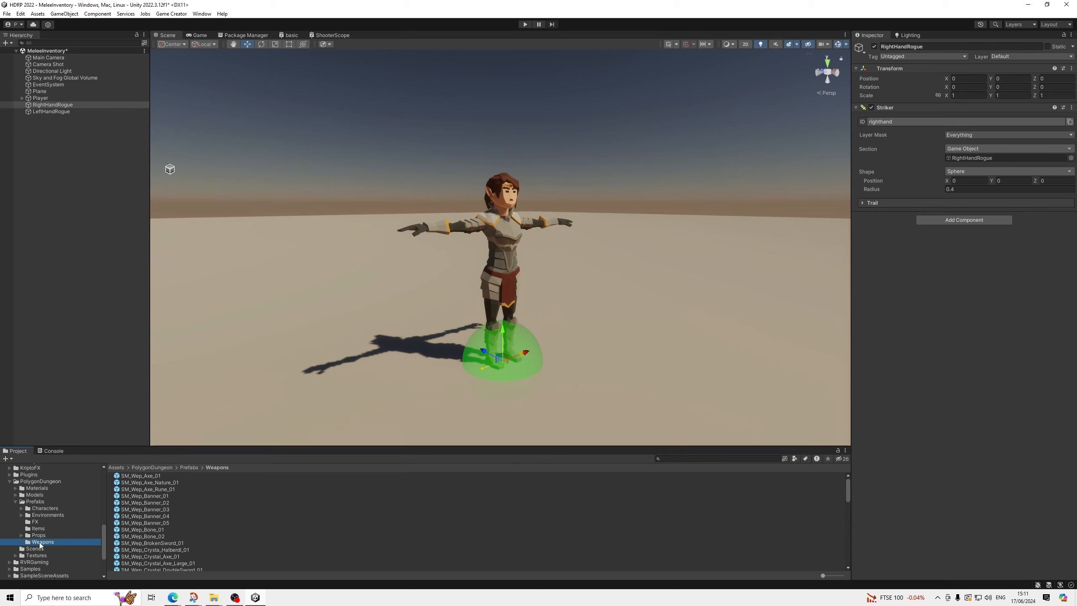
scroll(170, 511, down, 15)
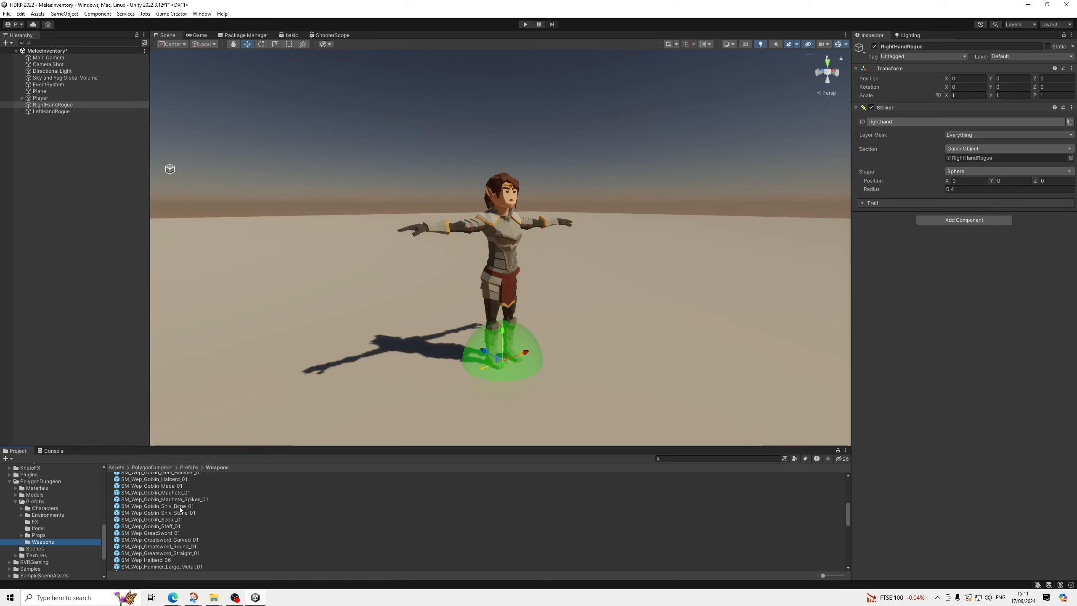
drag(179, 507, 77, 104)
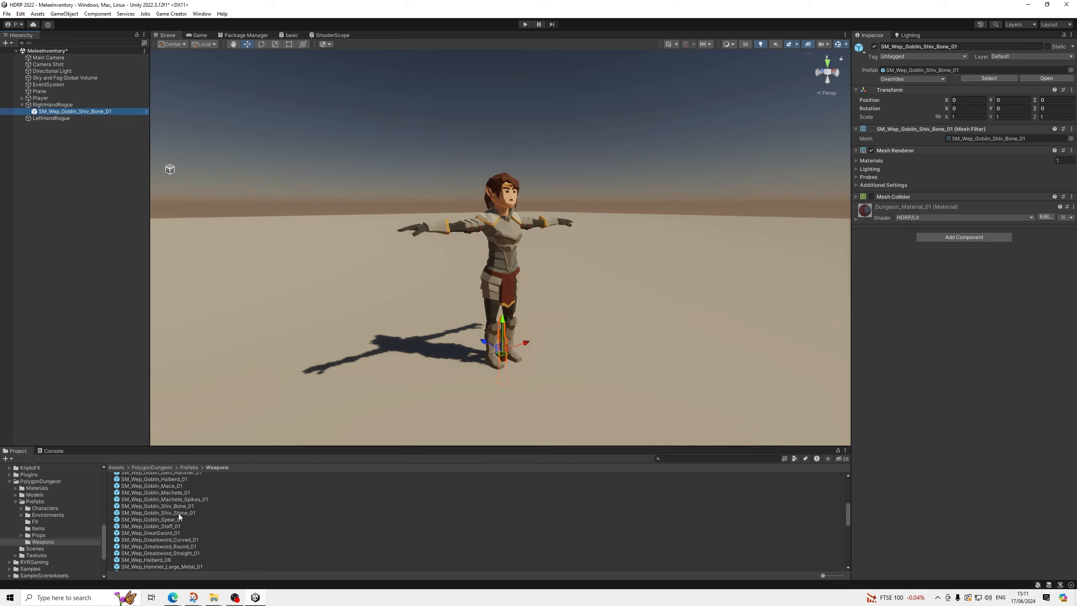
drag(183, 508, 59, 117)
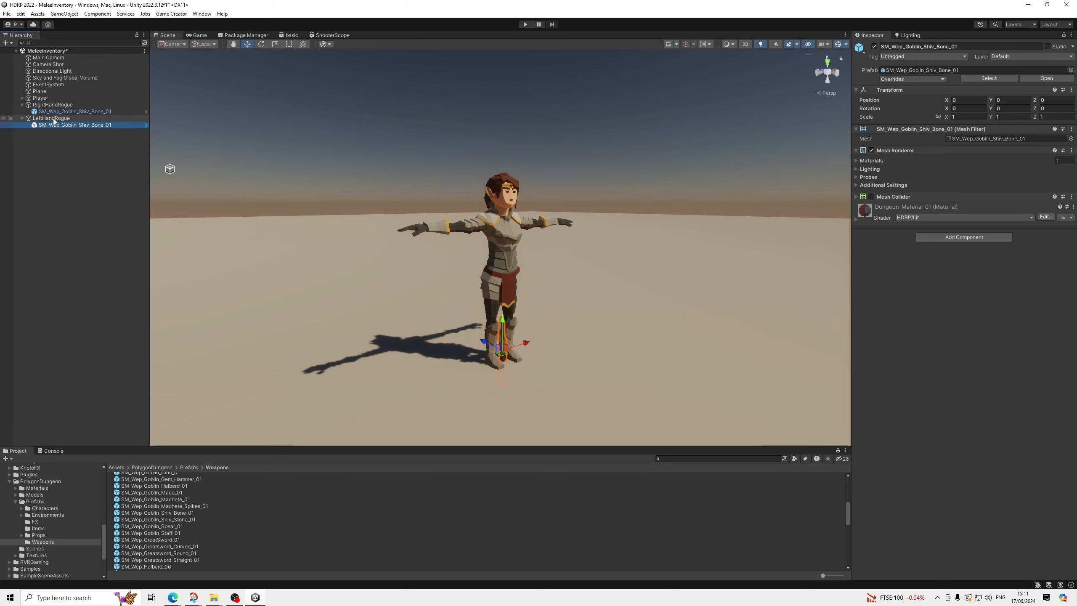
click(55, 120)
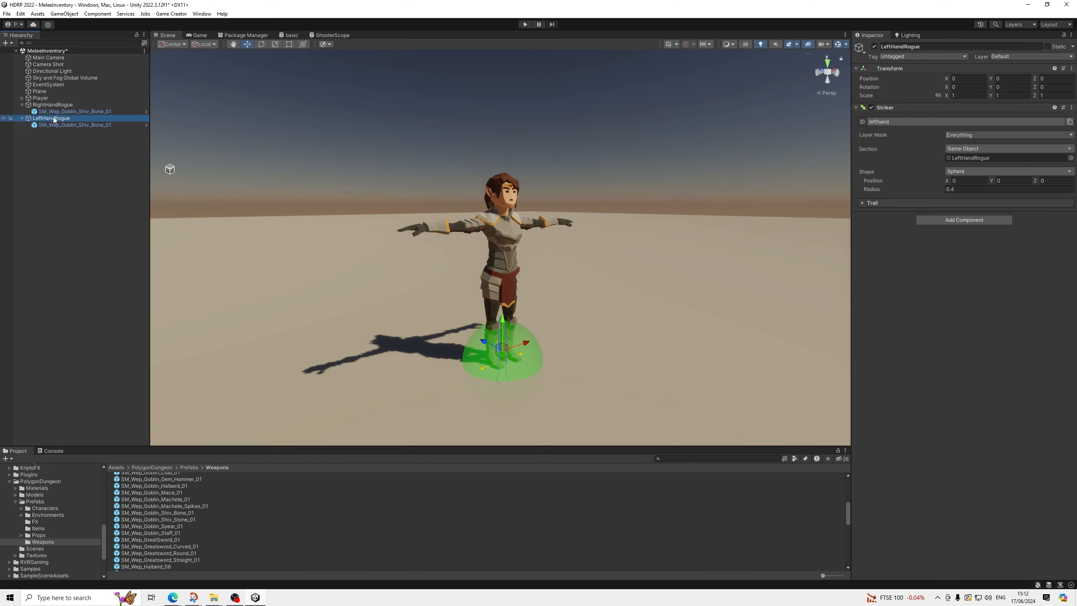
Step: Save RightHandRogue and LeftHandRogue with their shivs as prefabs in the 06States folder
scroll(39, 518, up, 5)
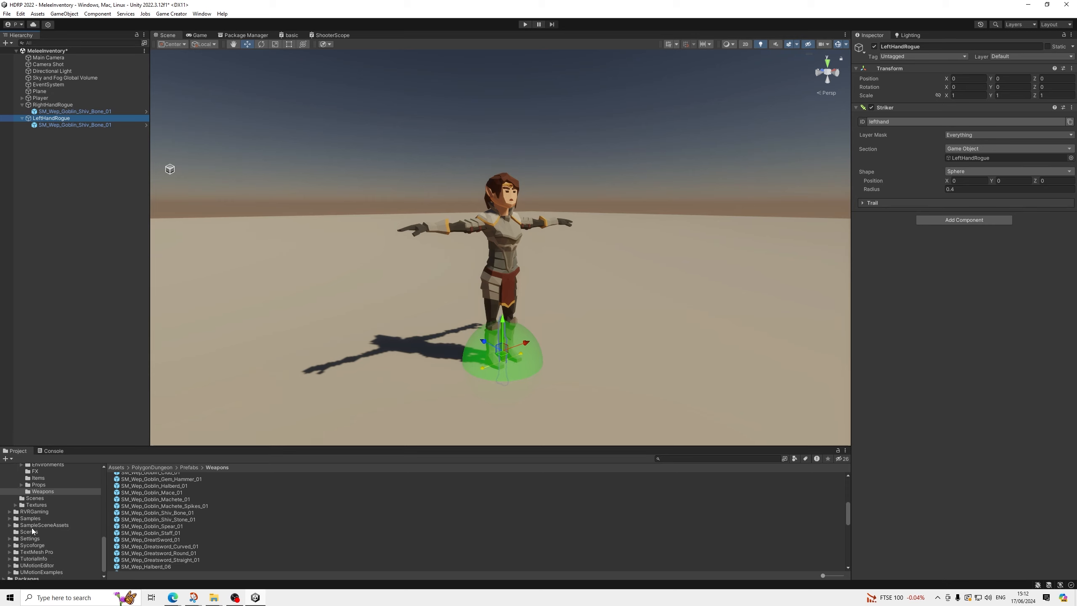
scroll(37, 521, up, 10)
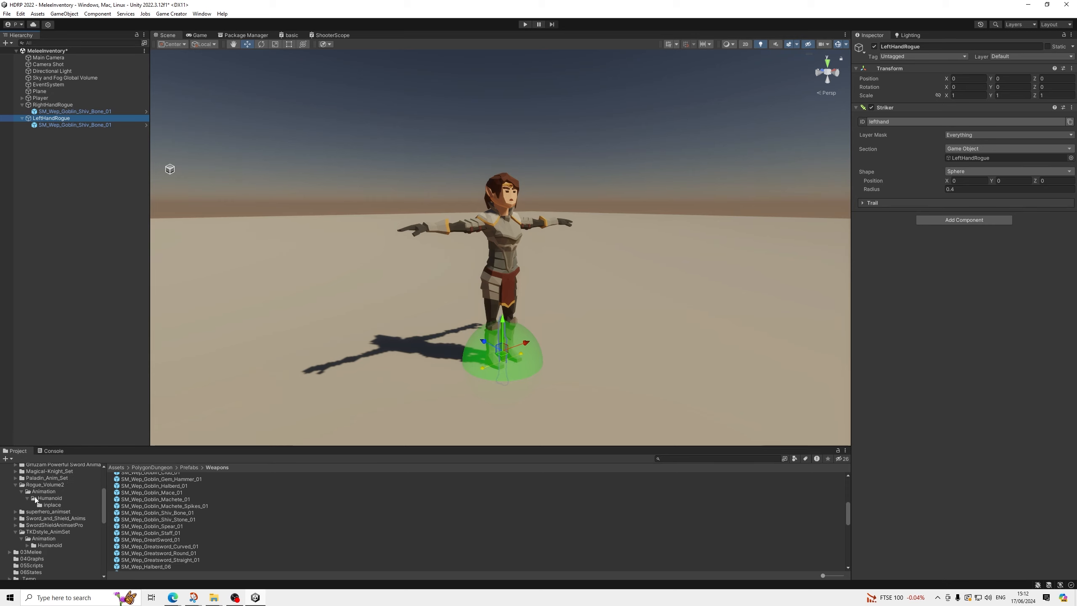
click(10, 494)
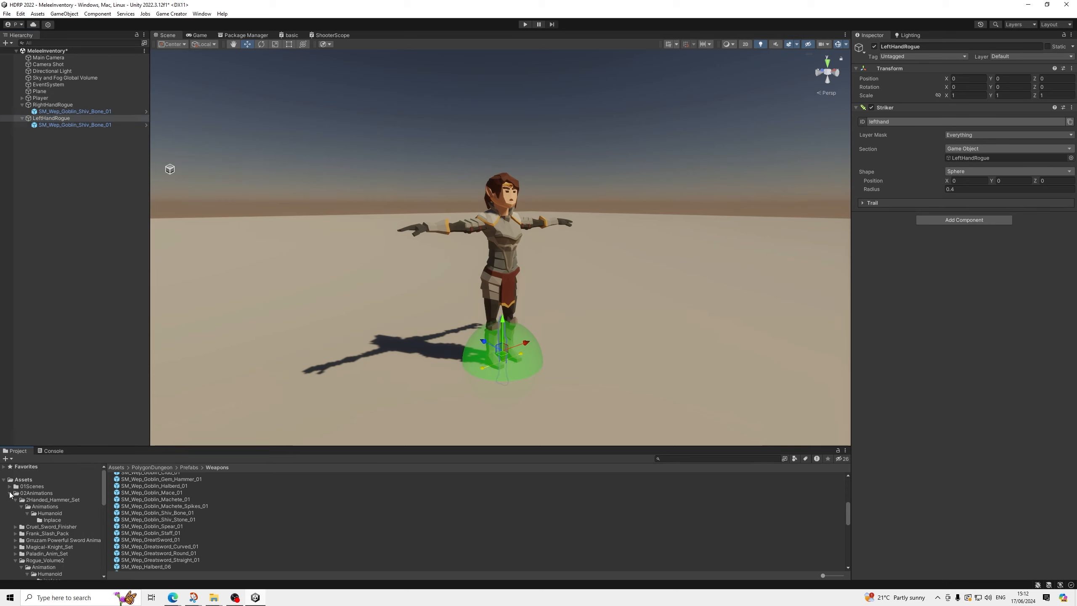
scroll(12, 499, down, 2)
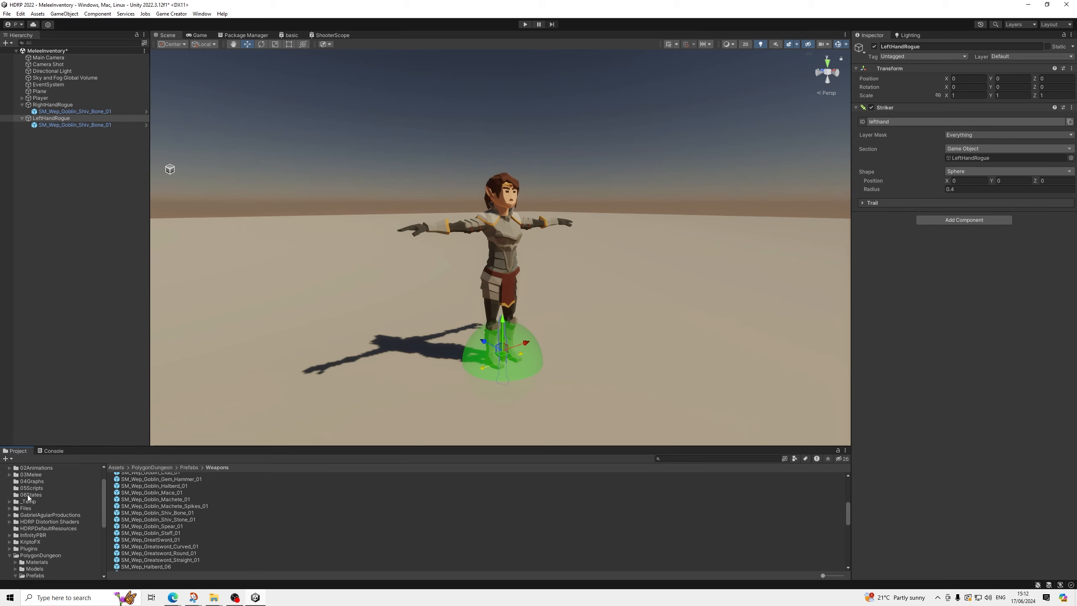
click(28, 496)
drag(68, 121, 367, 542)
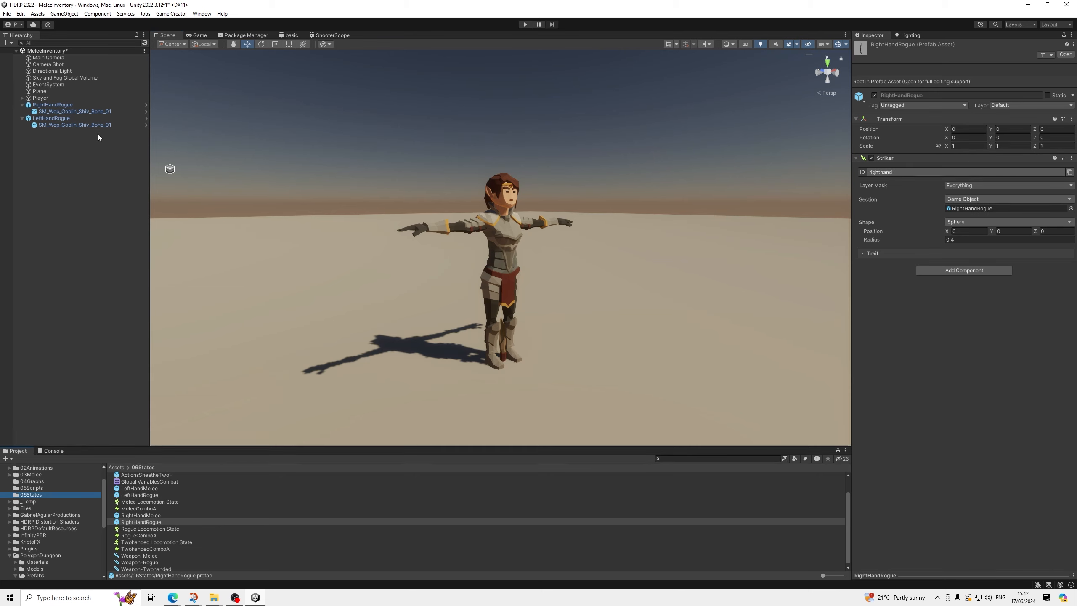
Step: Delete RightHandRogue and LeftHandRogue from the scene
click(60, 118)
ctrl+click(68, 106)
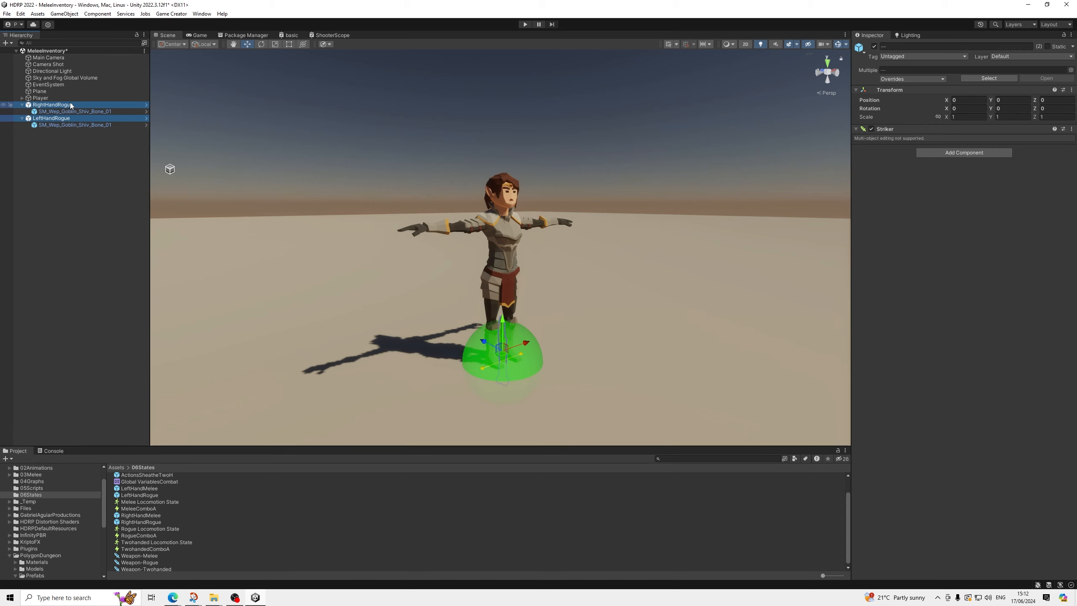
key(Delete)
Step: Add an On Equip instruction to Weapon-Rogue that attaches the RightHandRogue prefab to Self on the Right Hand bone
scroll(157, 542, down, 1)
click(144, 561)
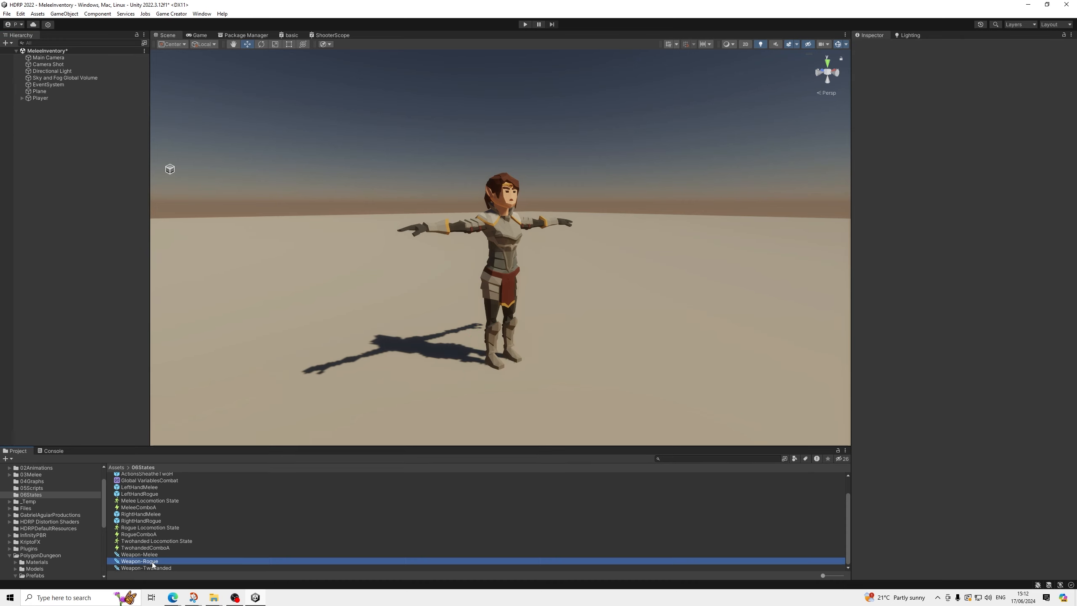
click(882, 523)
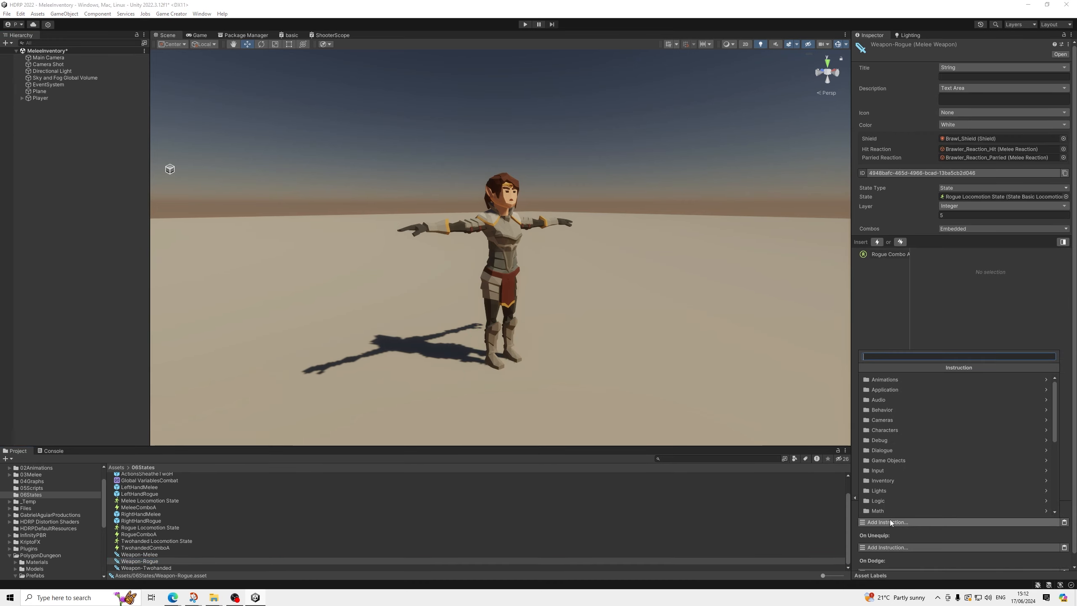
text(atta)
key(Return)
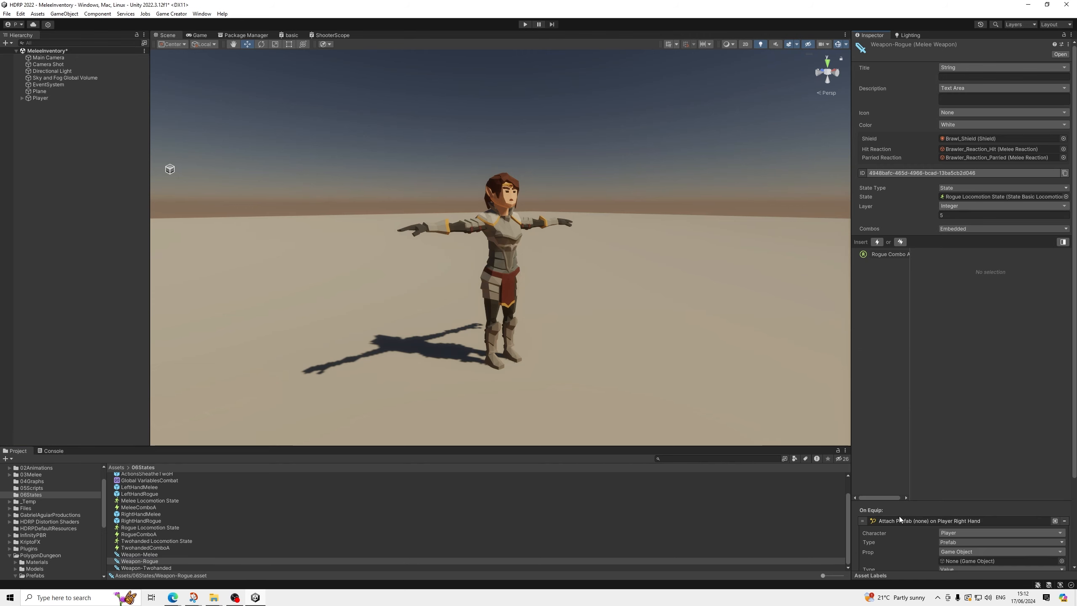
scroll(933, 496, down, 3)
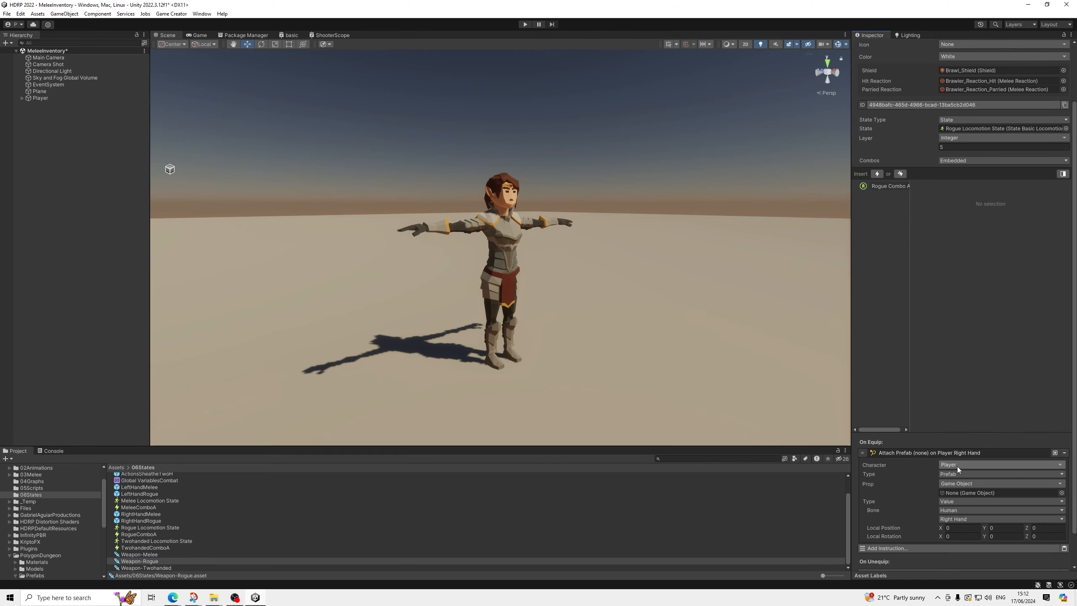
click(958, 466)
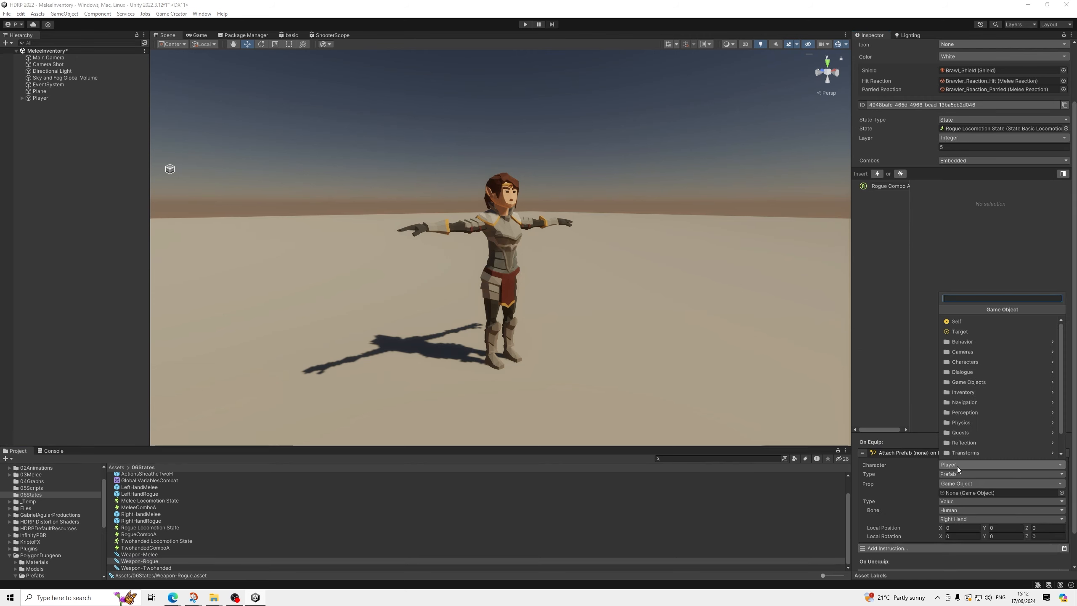
click(965, 323)
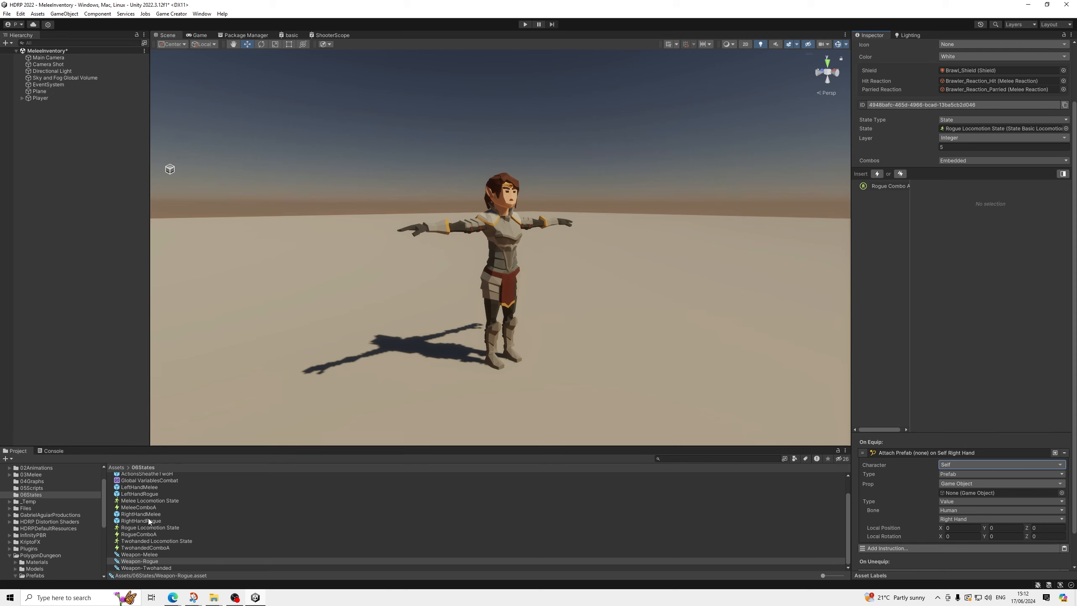
drag(148, 519, 955, 492)
Step: Duplicate Weapon-Rogue's attach instruction and set the copy to the LeftHandRogue prefab on the Left Hand bone
click(1052, 452)
scroll(1017, 471, down, 1)
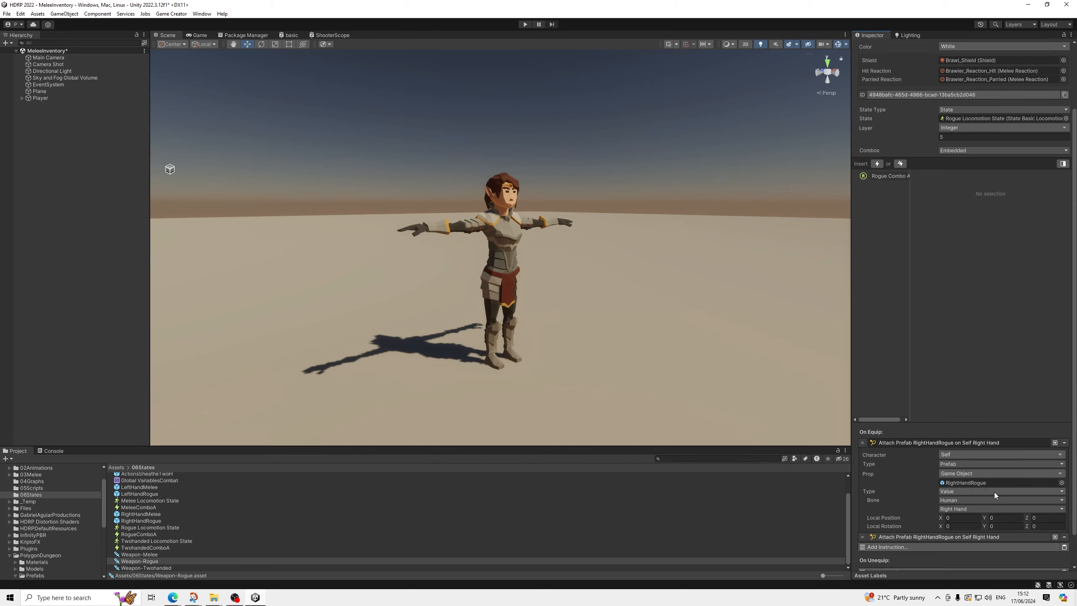
scroll(963, 544, down, 1)
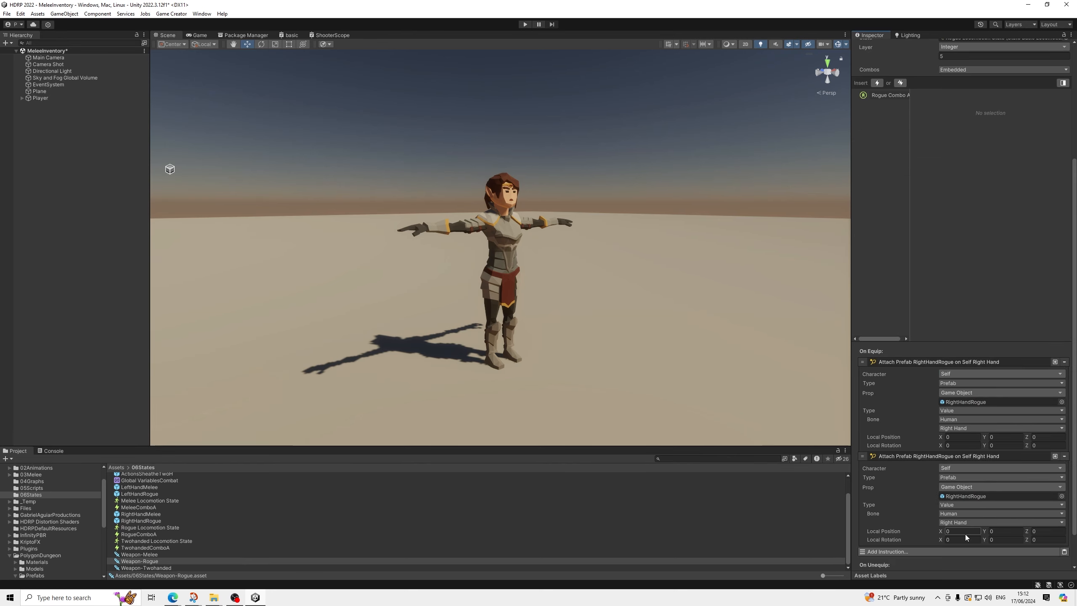
click(953, 522)
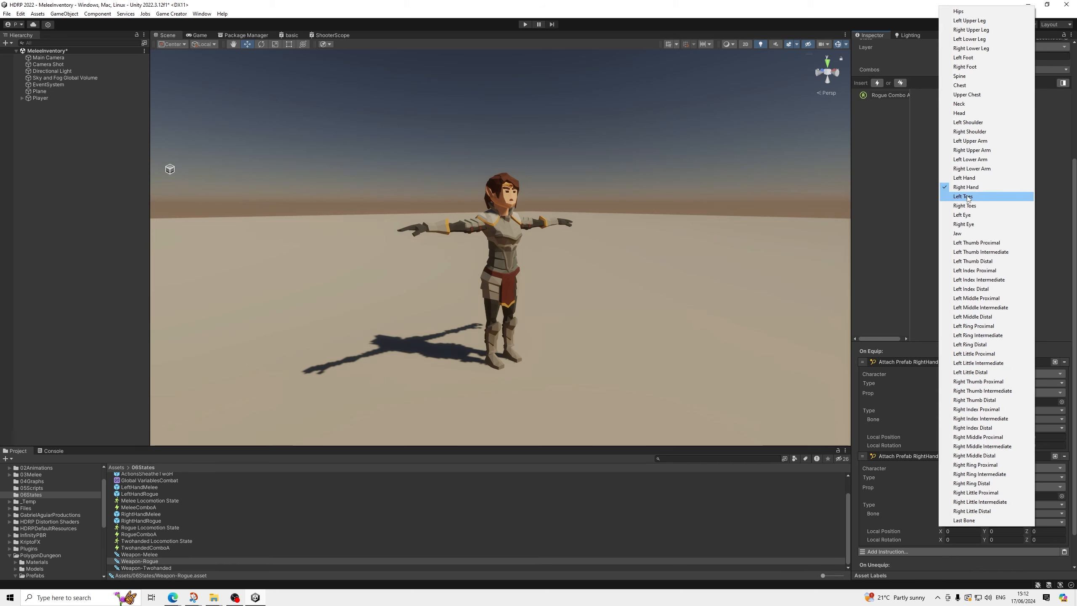
click(966, 179)
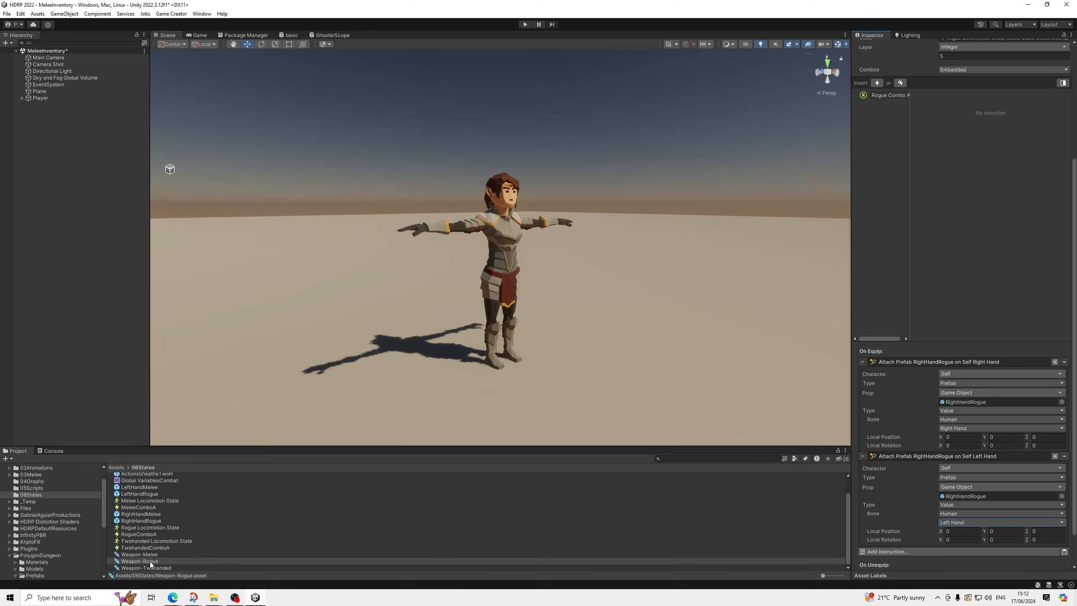
scroll(149, 551, up, 2)
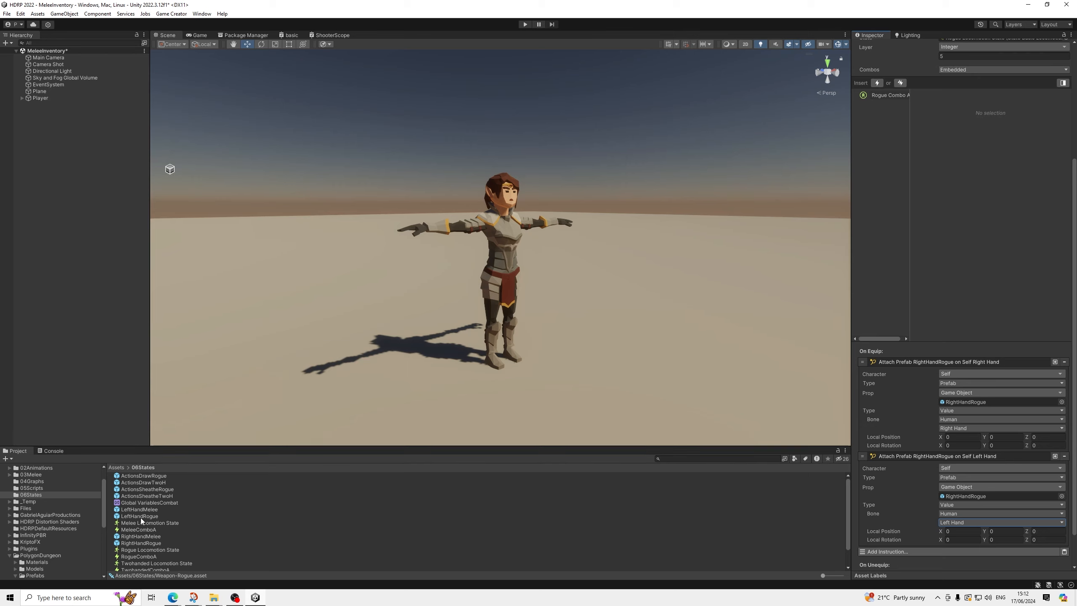
drag(150, 515, 971, 496)
scroll(984, 493, down, 2)
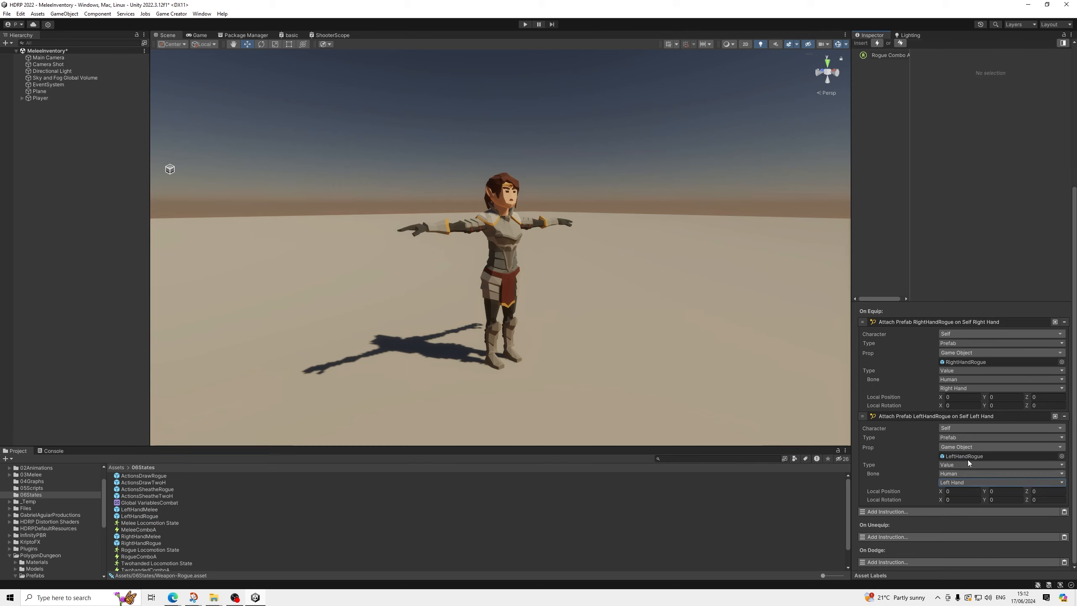
Step: Copy the RightHandRogue attach instruction from Weapon-Rogue into Weapon-Melee's On Equip list and duplicate it there
right_click(891, 321)
click(912, 324)
scroll(168, 540, down, 3)
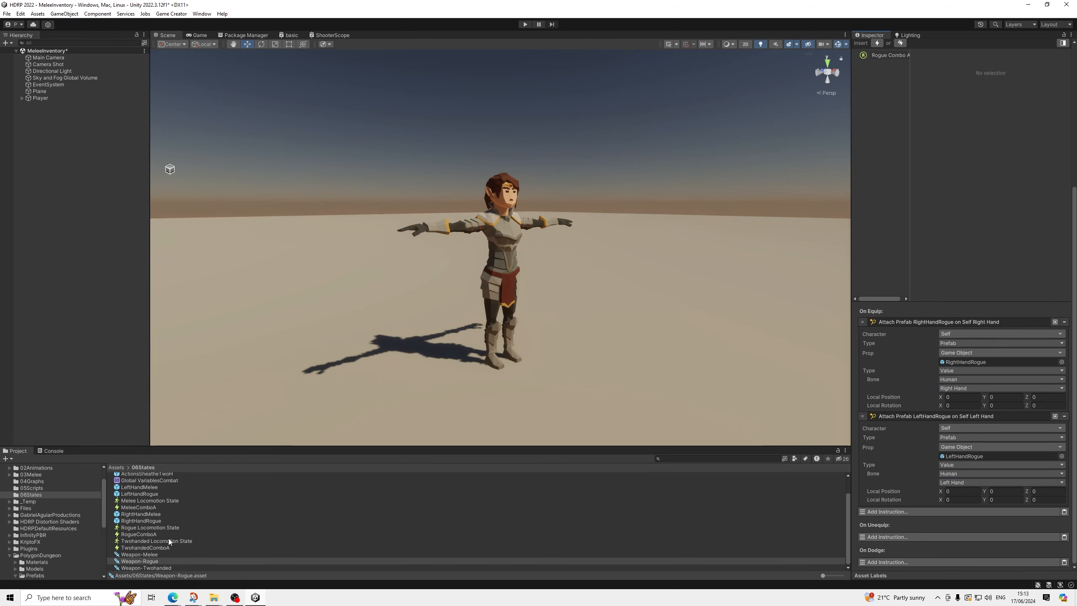
click(156, 553)
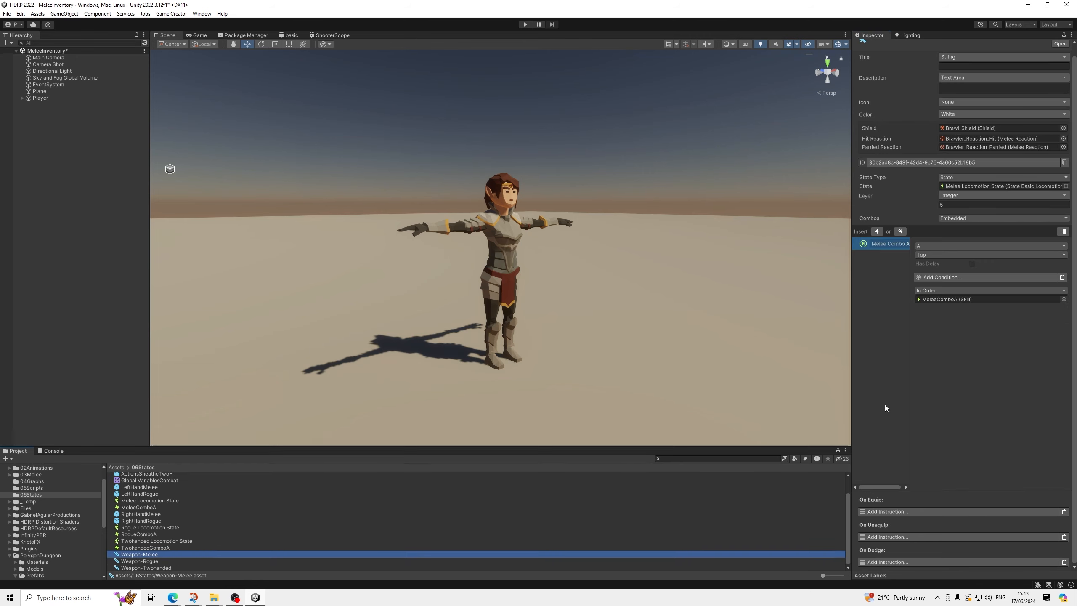
click(1064, 512)
click(1055, 510)
scroll(983, 504, down, 6)
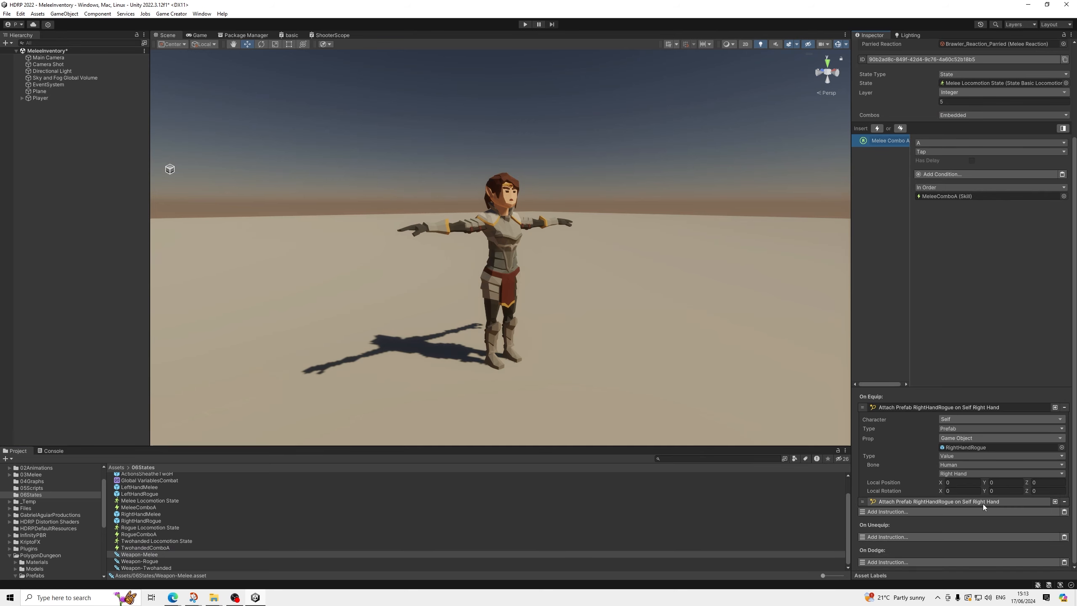
scroll(955, 502, down, 1)
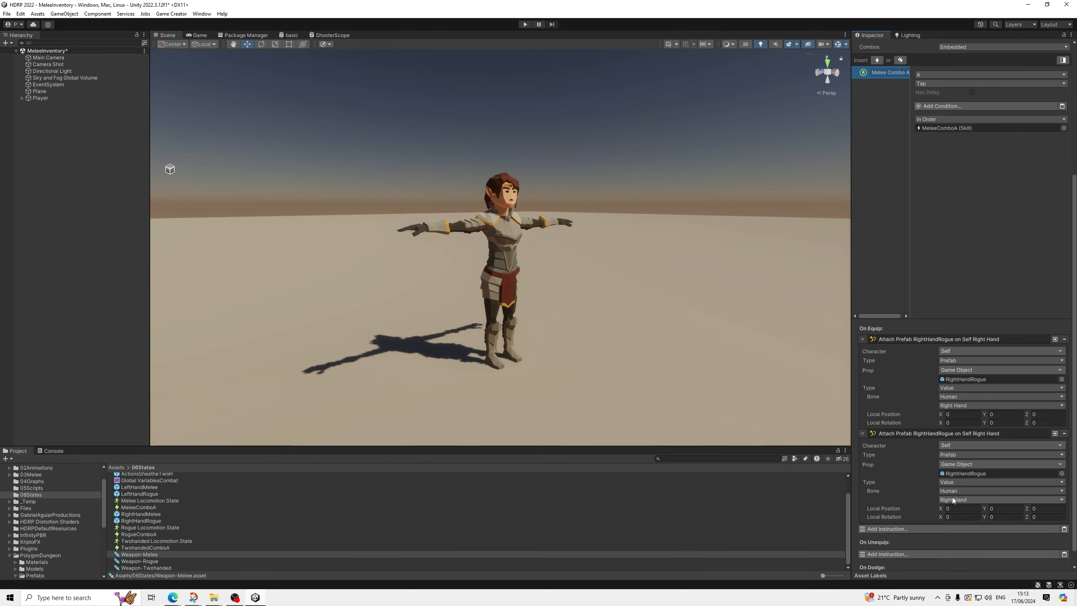
Step: Set Weapon-Melee's second attach instruction to LeftHandMelee on the Left Hand and the first one's prefab to RightHandMelee
click(949, 500)
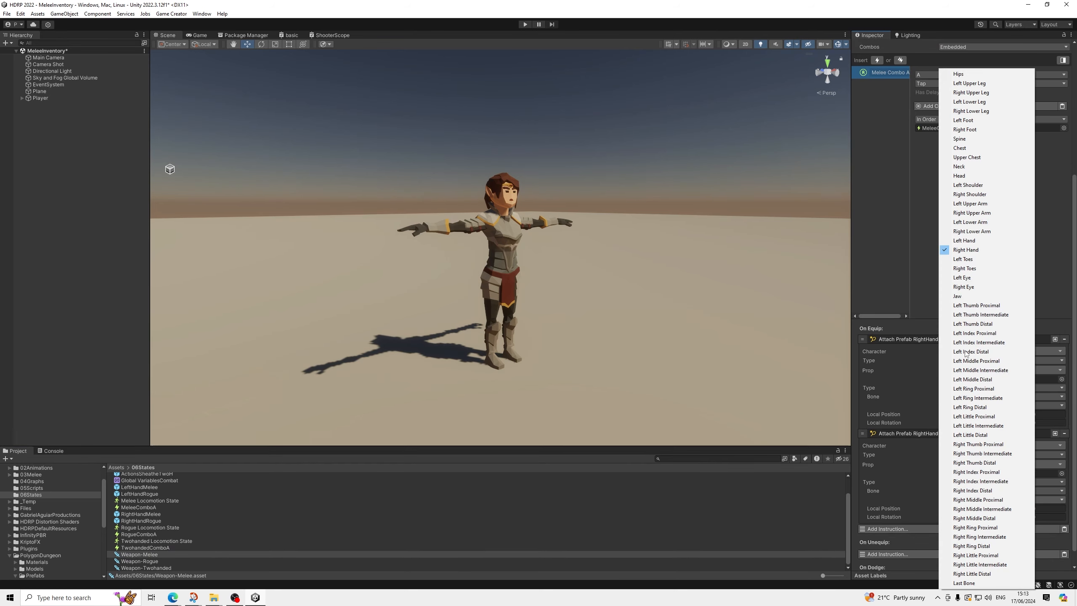
click(955, 241)
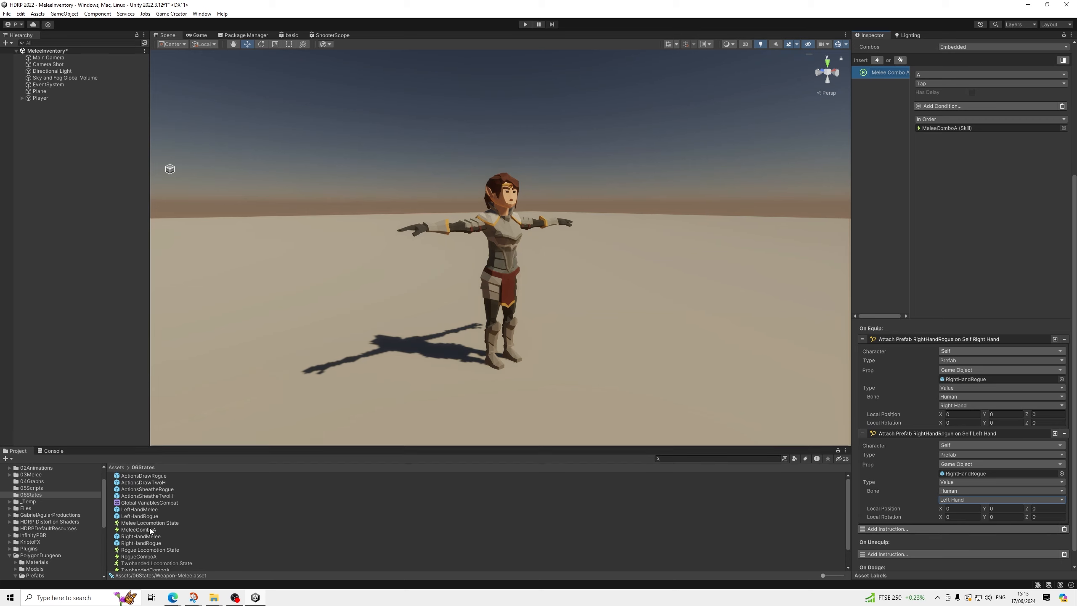
drag(140, 509, 966, 475)
drag(155, 538, 962, 380)
click(901, 339)
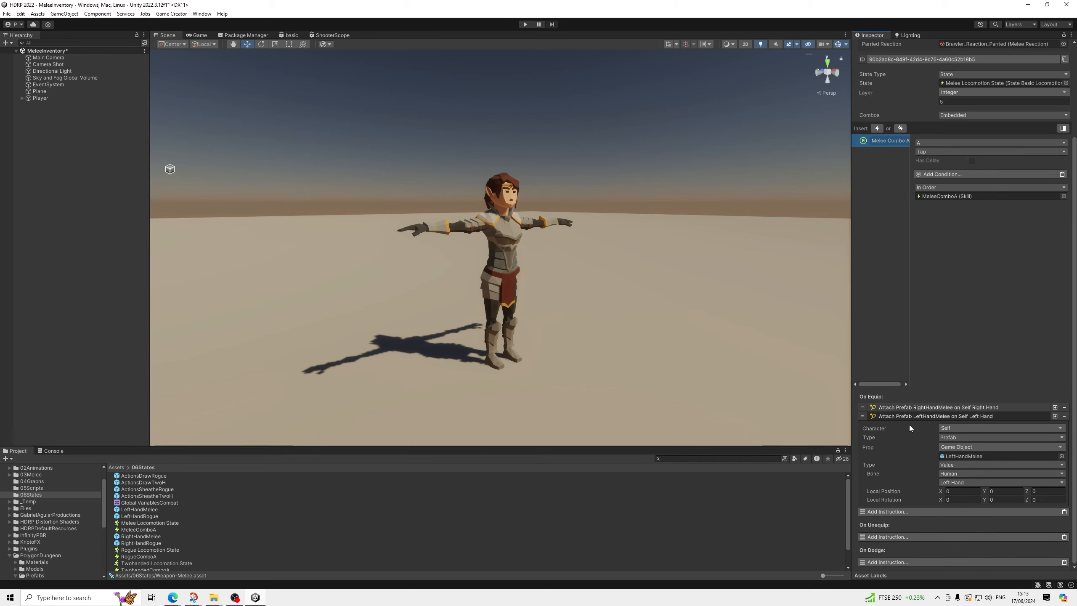
click(924, 416)
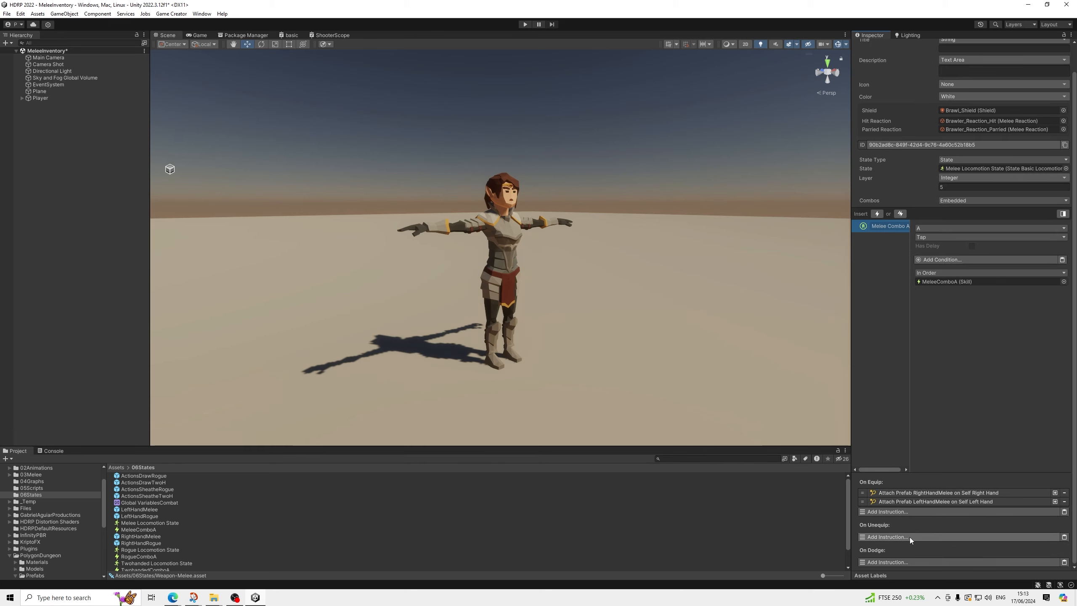
Step: Add a Remove Prop instruction to Weapon-Melee's On Unequip list
click(884, 538)
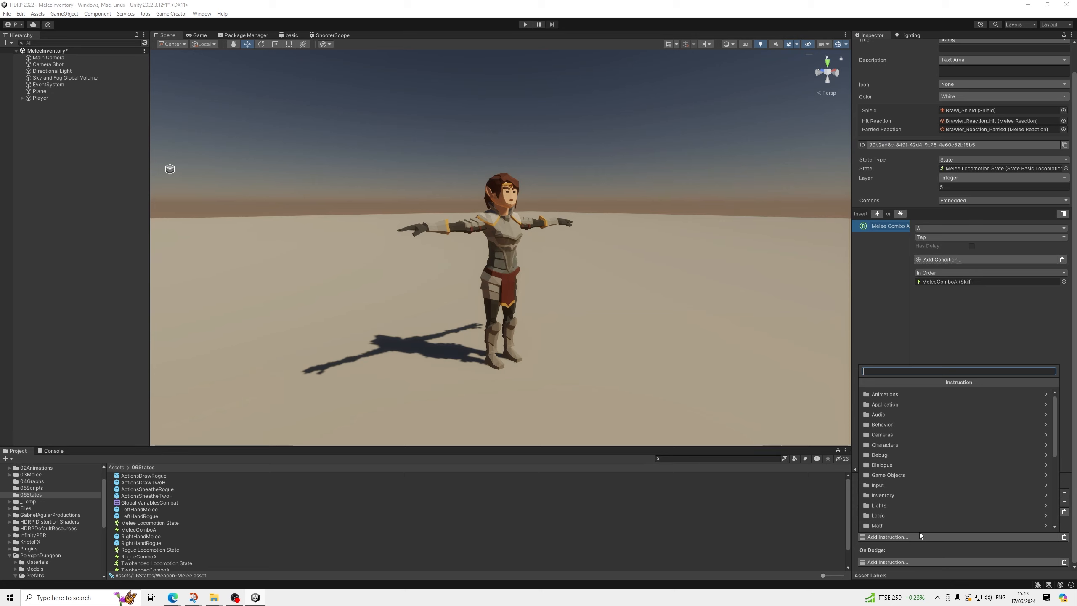
text(remove)
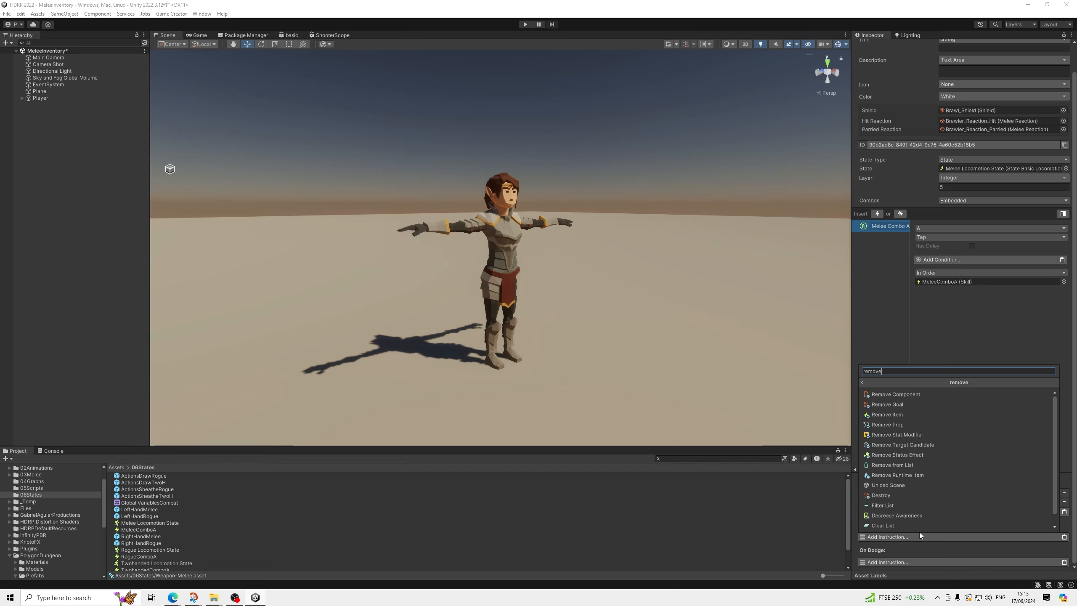
key(Down)
key(Down)
key(Down)
key(Down)
key(Return)
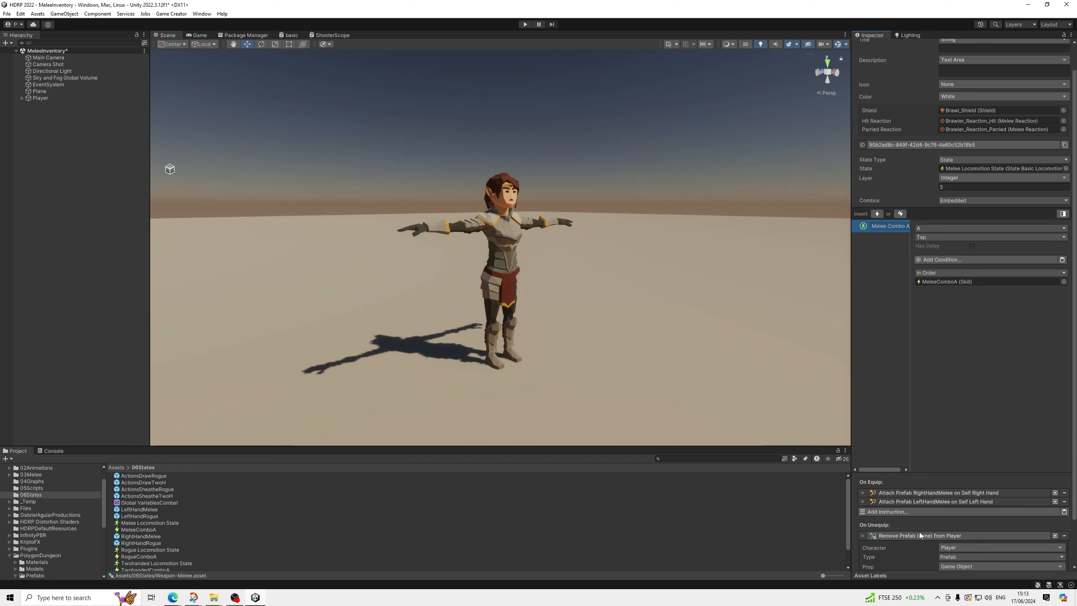
Step: Duplicate the On Unequip remove instruction and assign LeftHandMelee to the first and RightHandMelee to the second
scroll(921, 530, down, 2)
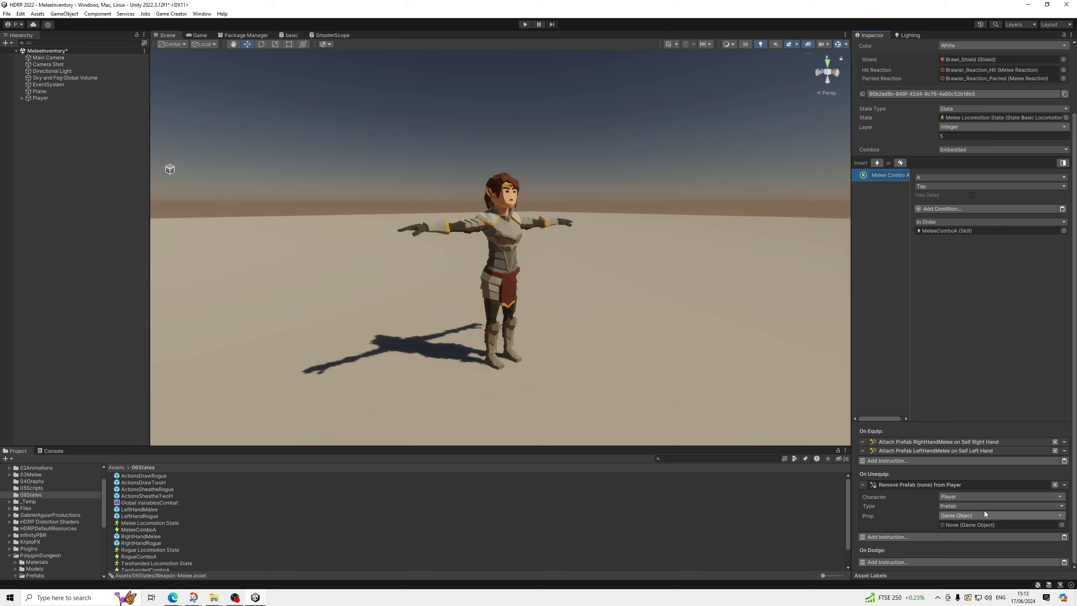
click(1054, 485)
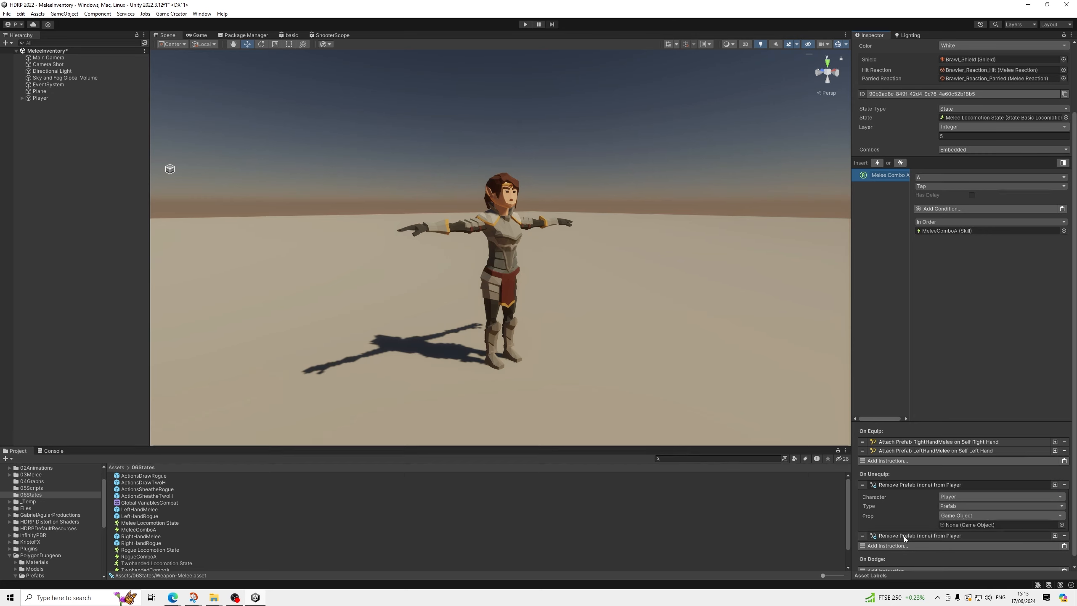
scroll(904, 536, down, 2)
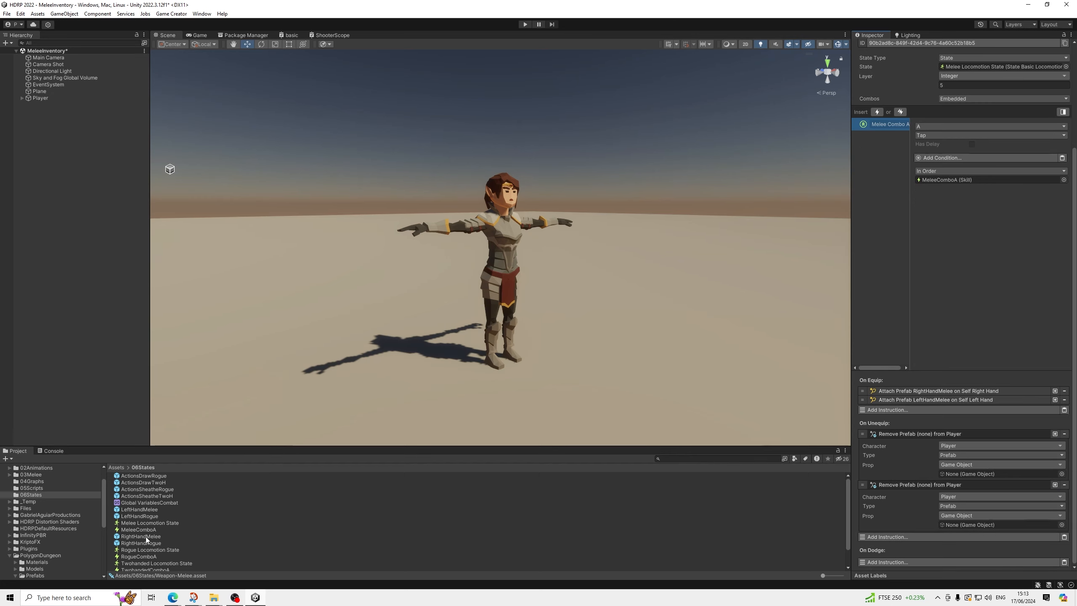
drag(145, 537, 999, 525)
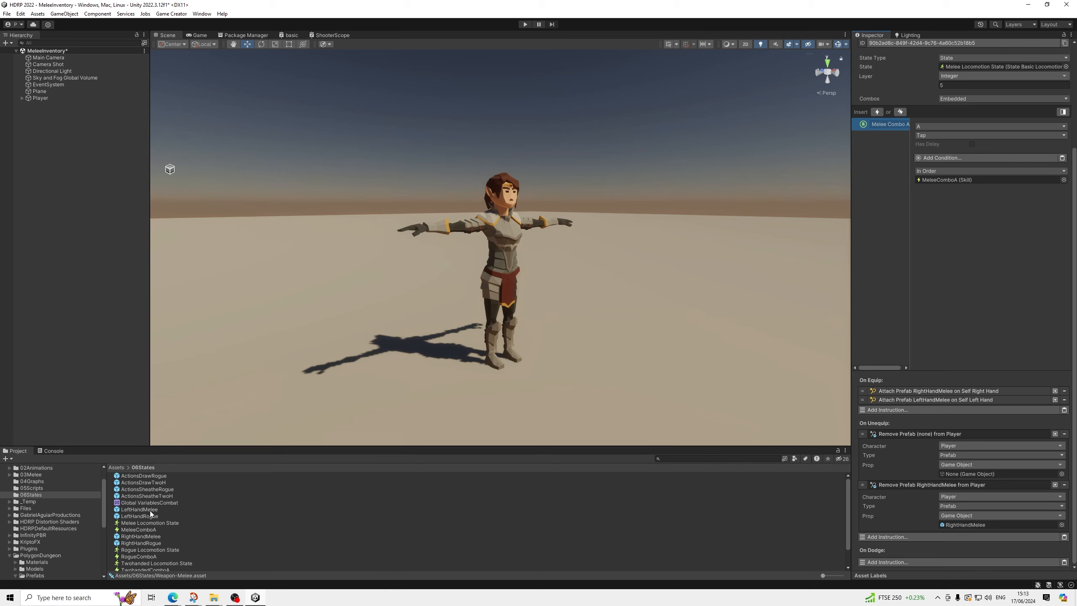
drag(140, 510, 971, 475)
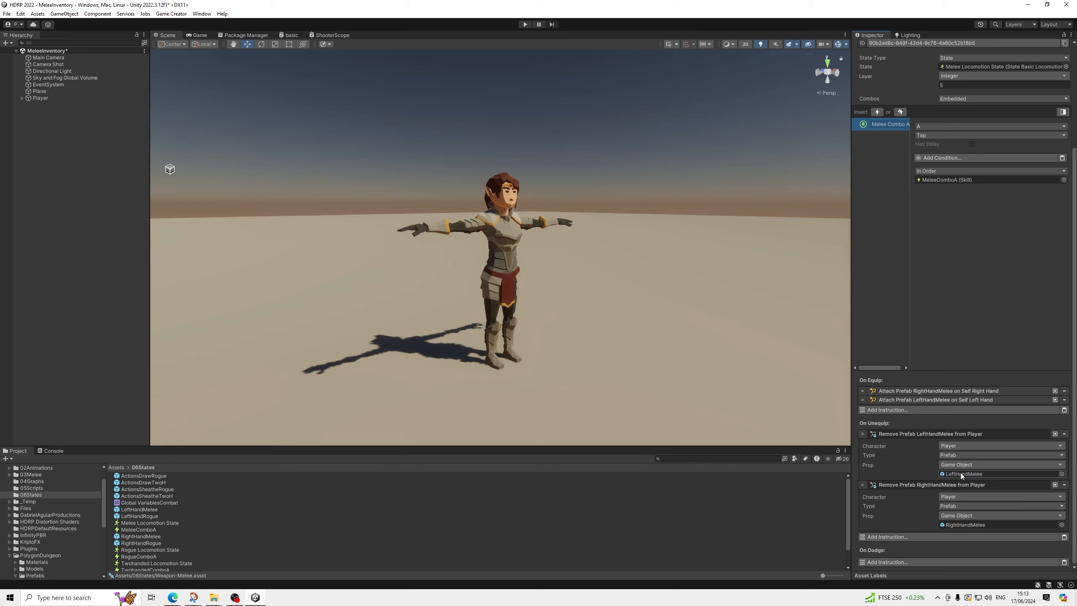
Step: Copy Weapon-Melee's LeftHandMelee remove instruction into Weapon-Rogue's On Equip list and duplicate it there
right_click(920, 434)
click(938, 440)
scroll(184, 535, down, 2)
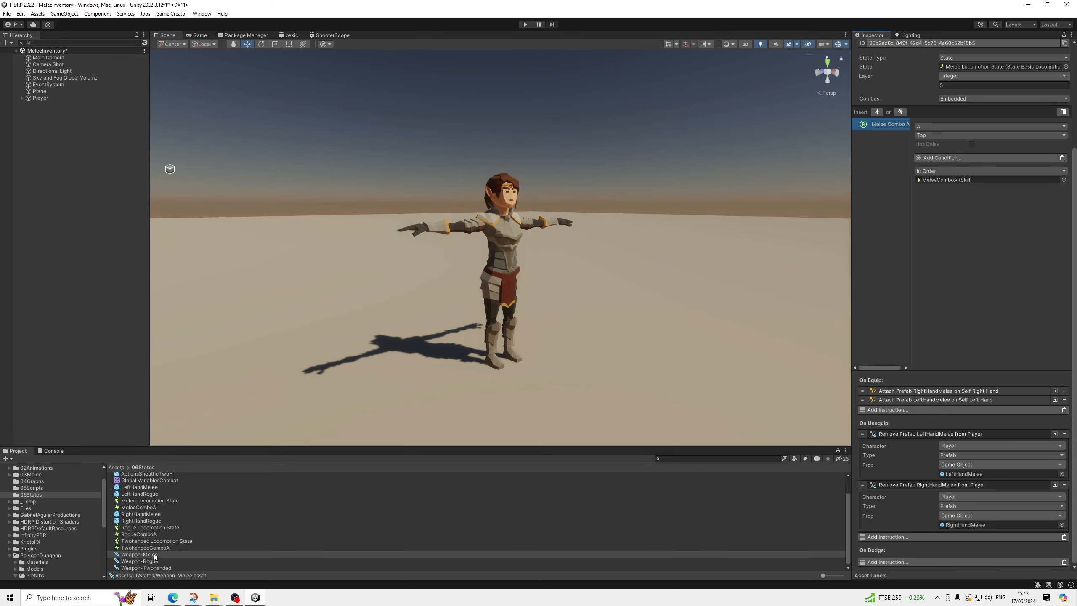
click(143, 561)
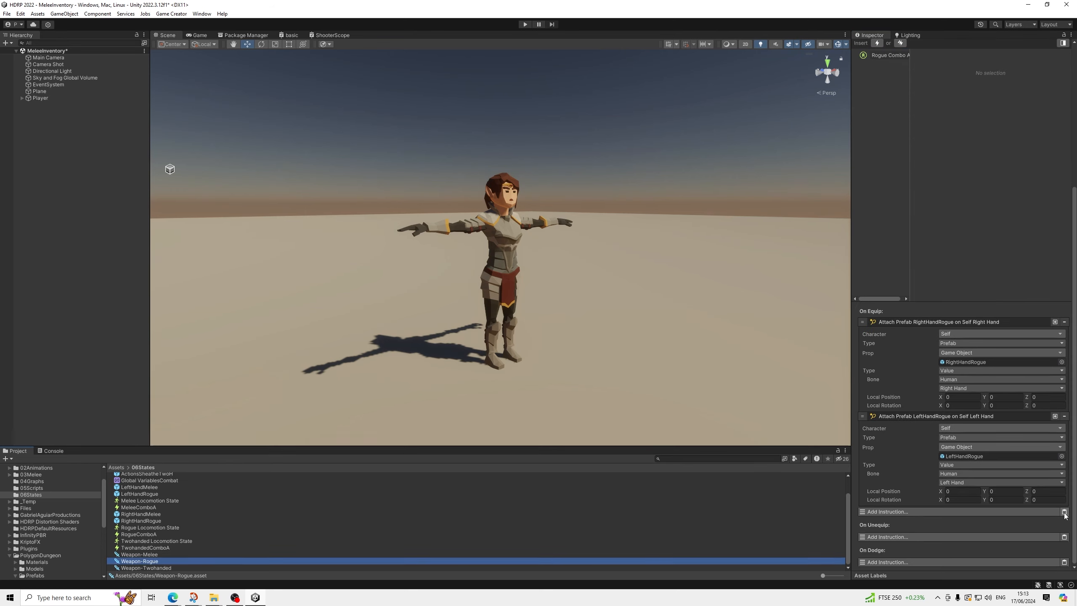
click(1065, 512)
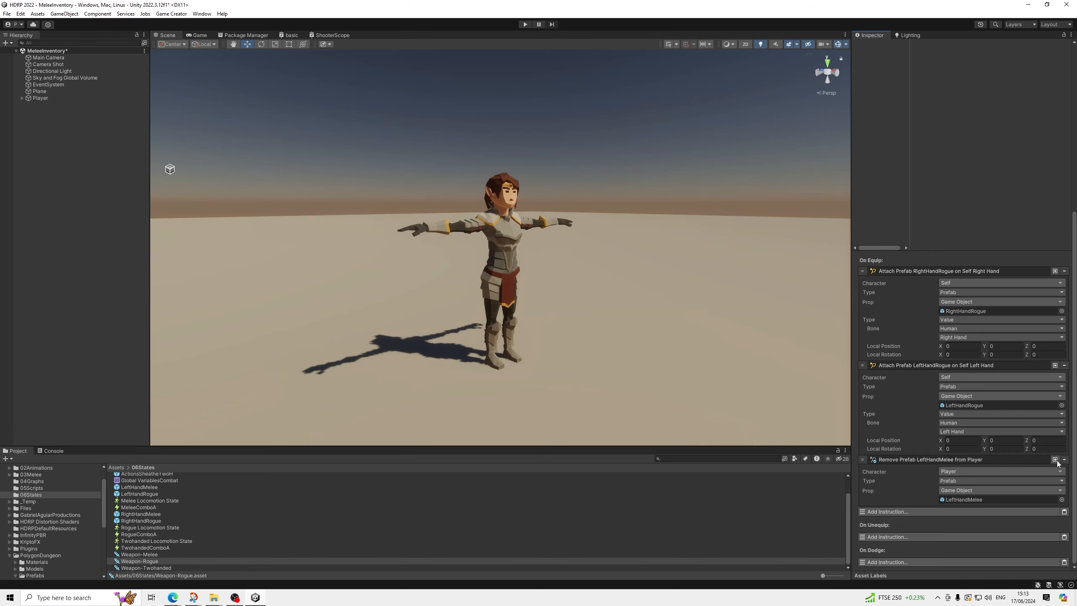
click(1055, 459)
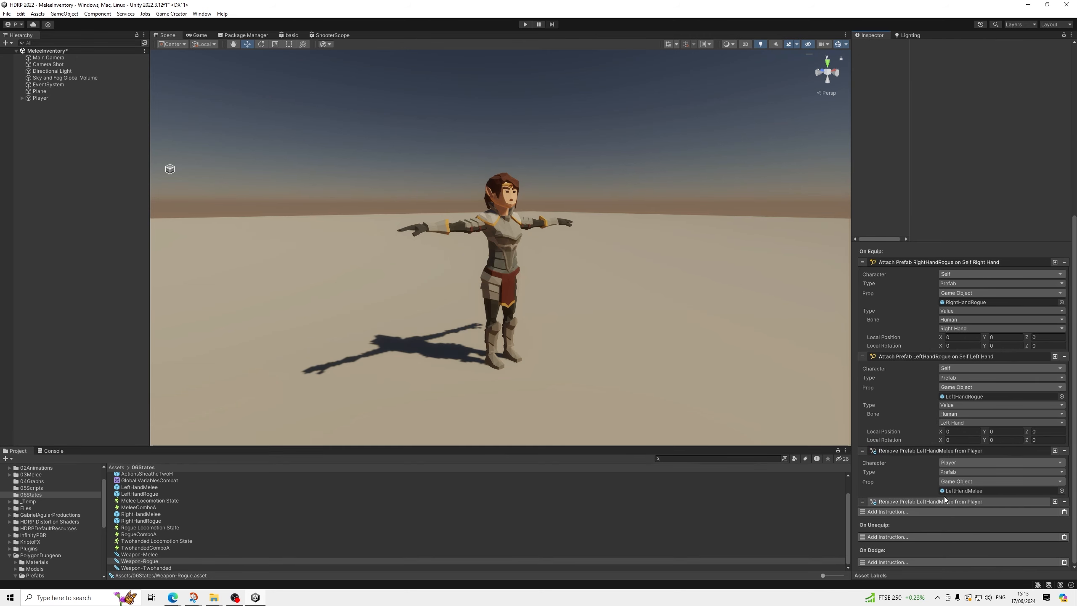
Step: Copy the LeftHandMelee remove instruction into Weapon-Rogue's On Unequip list and delete one of its copies from On Equip
right_click(919, 450)
click(929, 457)
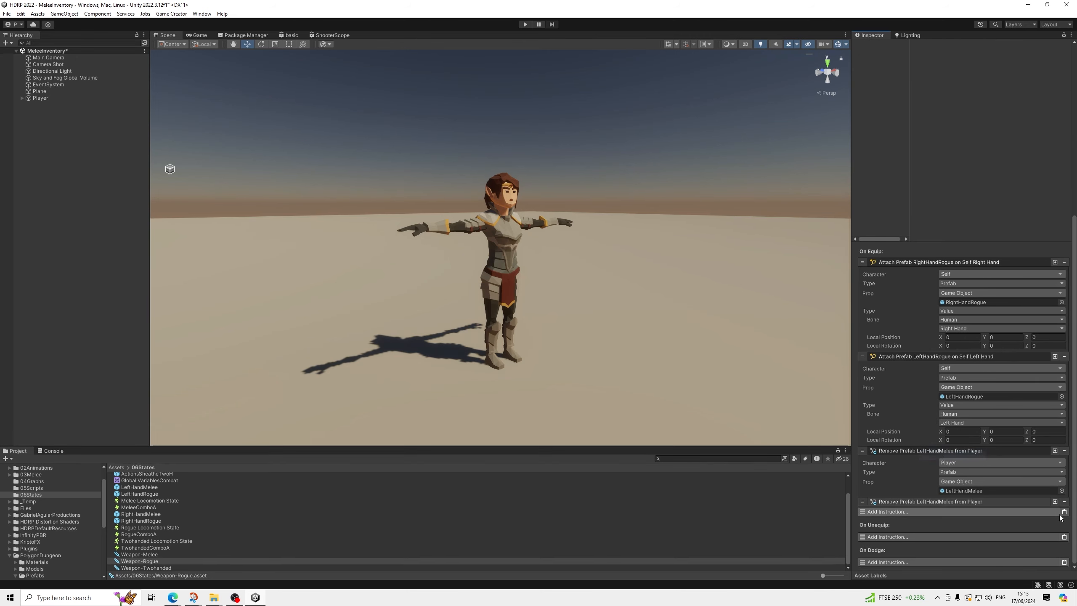
click(1065, 537)
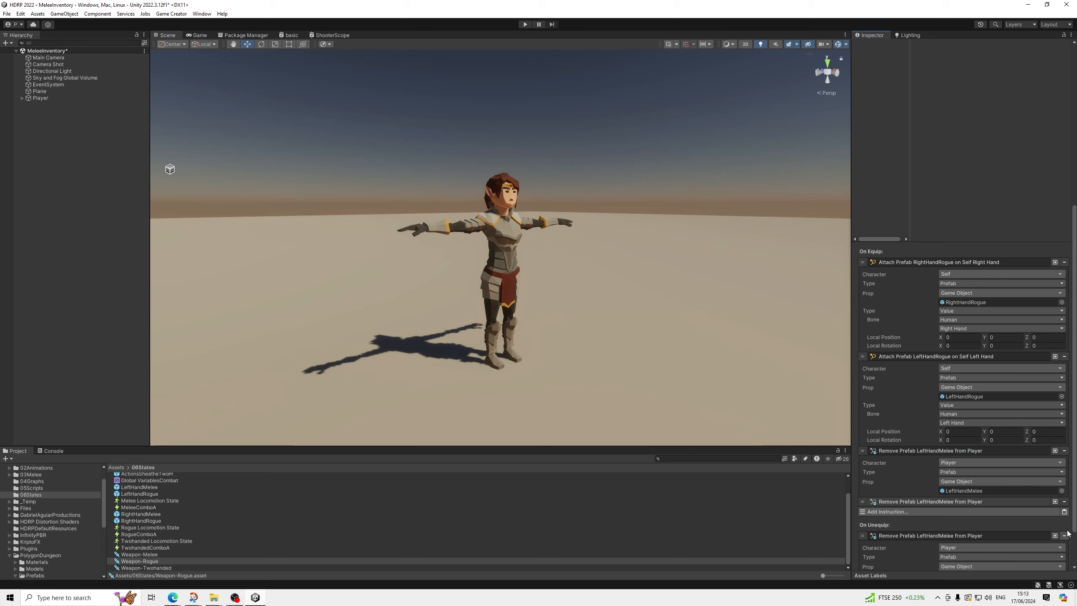
click(1065, 451)
scroll(998, 332, up, 3)
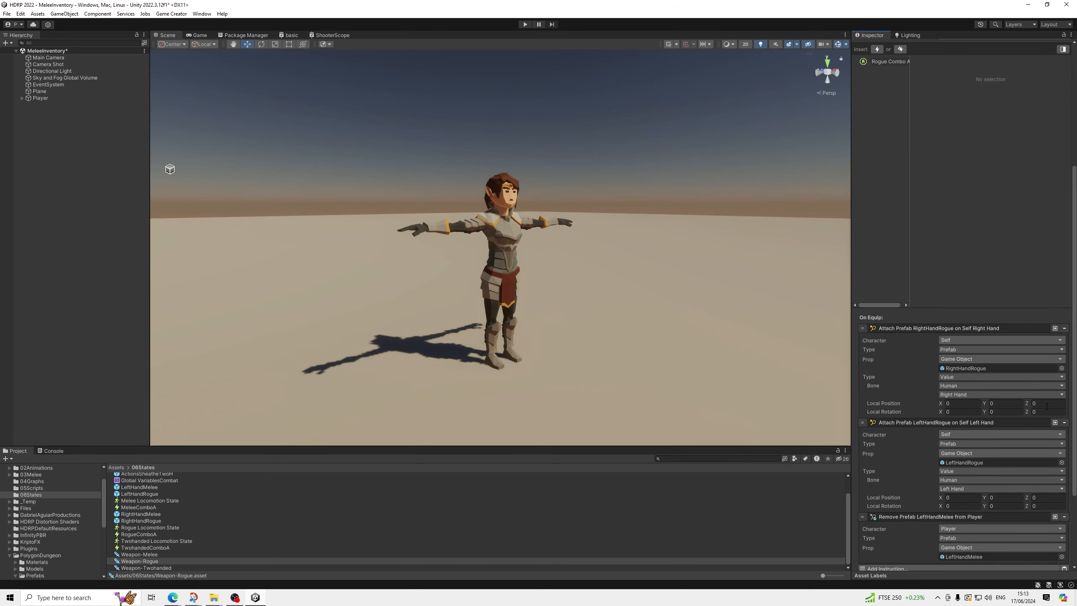
Step: Remove the LeftHandMelee remove instruction from Weapon-Rogue's On Equip list and keep two copies of it in On Unequip
click(998, 333)
click(947, 340)
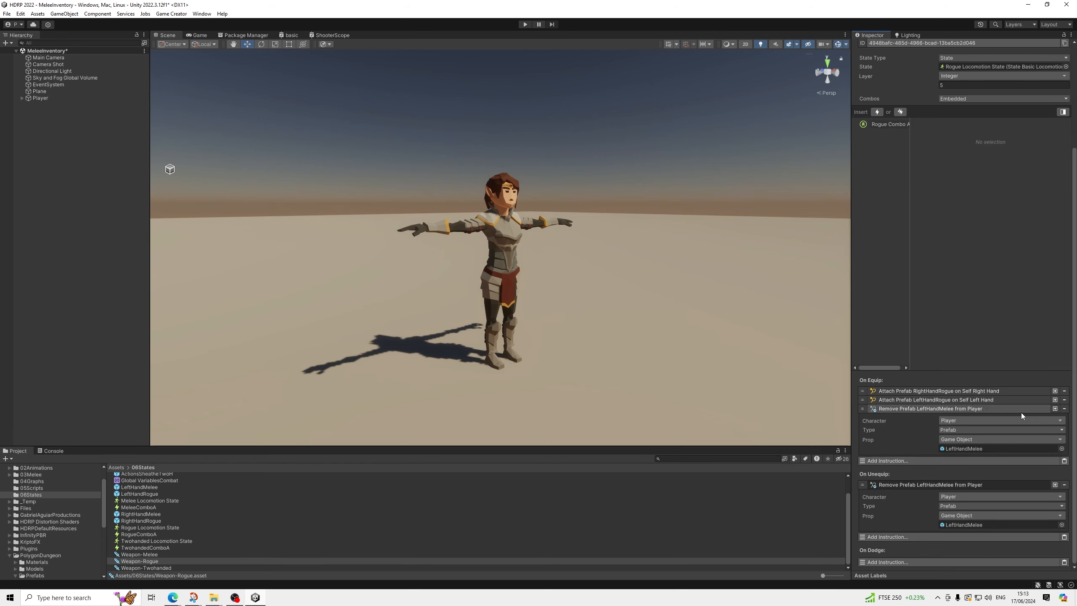
click(1065, 409)
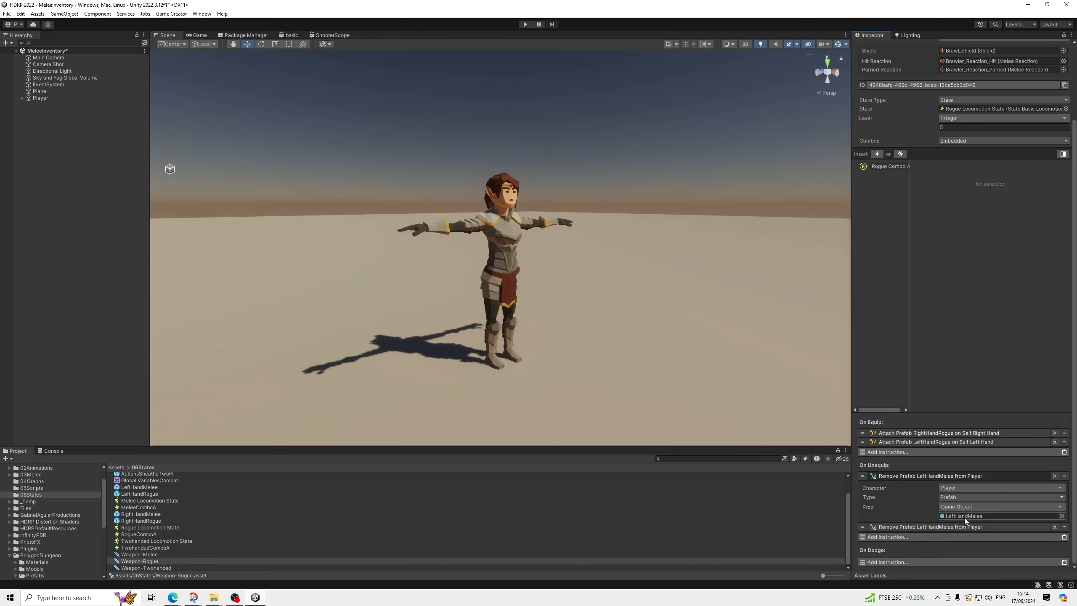
click(963, 526)
scroll(950, 511, down, 2)
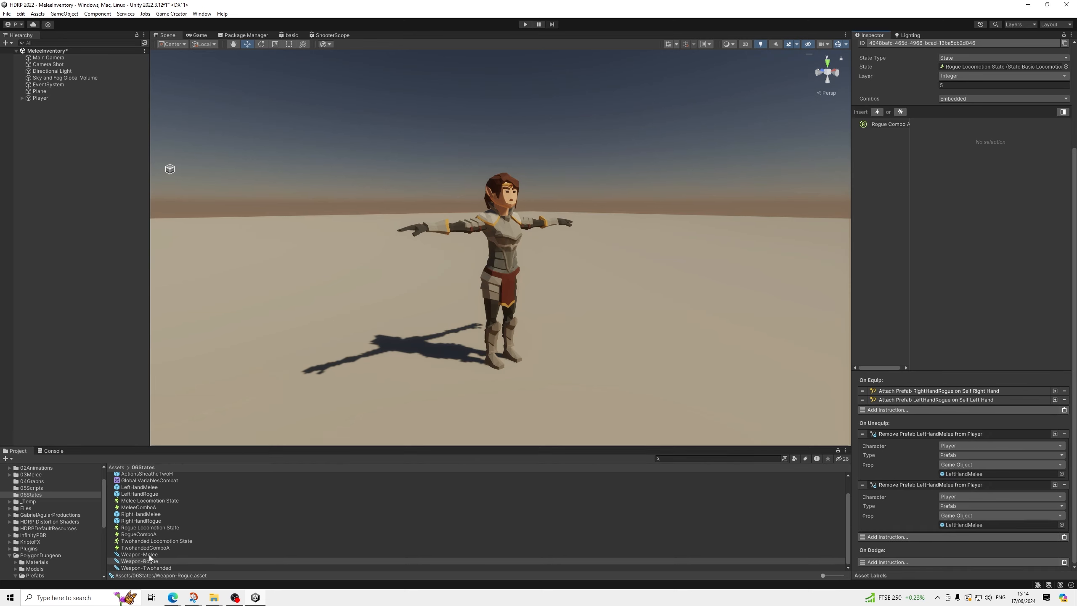
Step: Assign LeftHandRogue to the first On Unequip remove instruction and RightHandRogue to the second, and collapse both
drag(154, 521, 974, 526)
drag(141, 494, 943, 475)
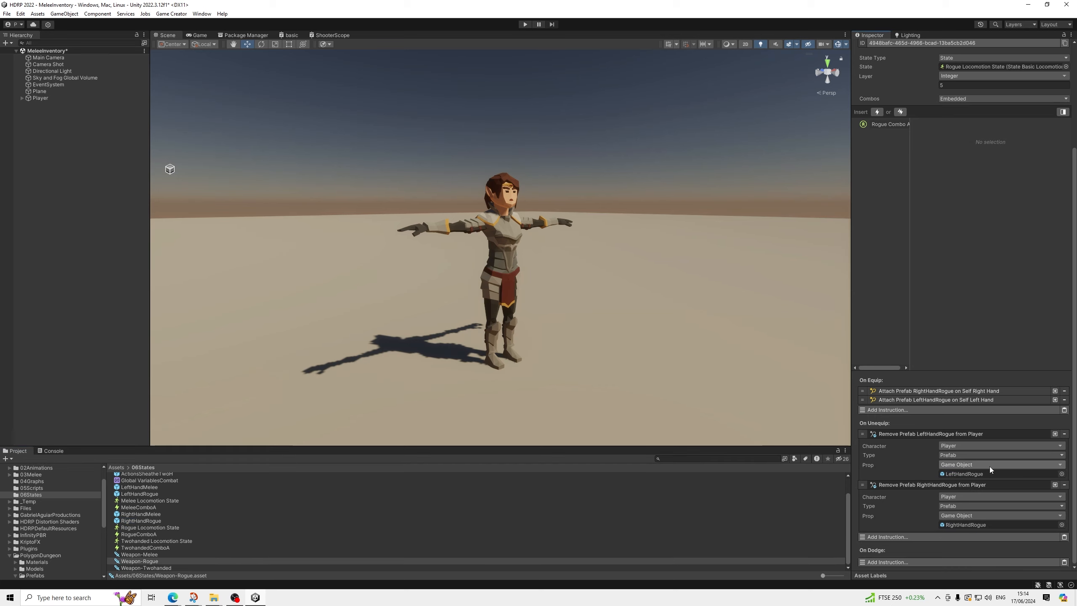
click(886, 434)
click(885, 486)
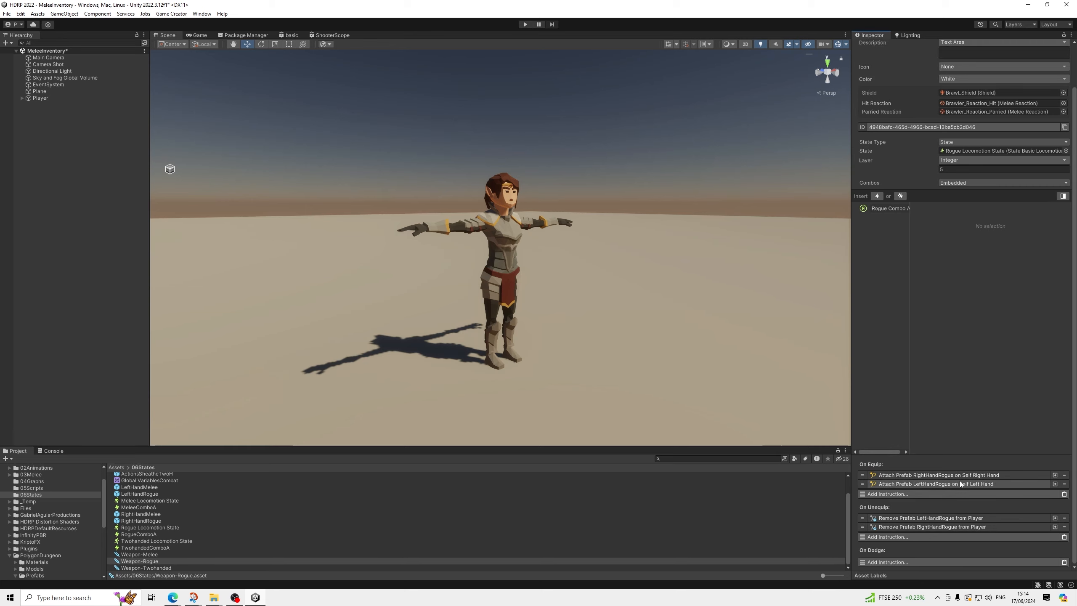
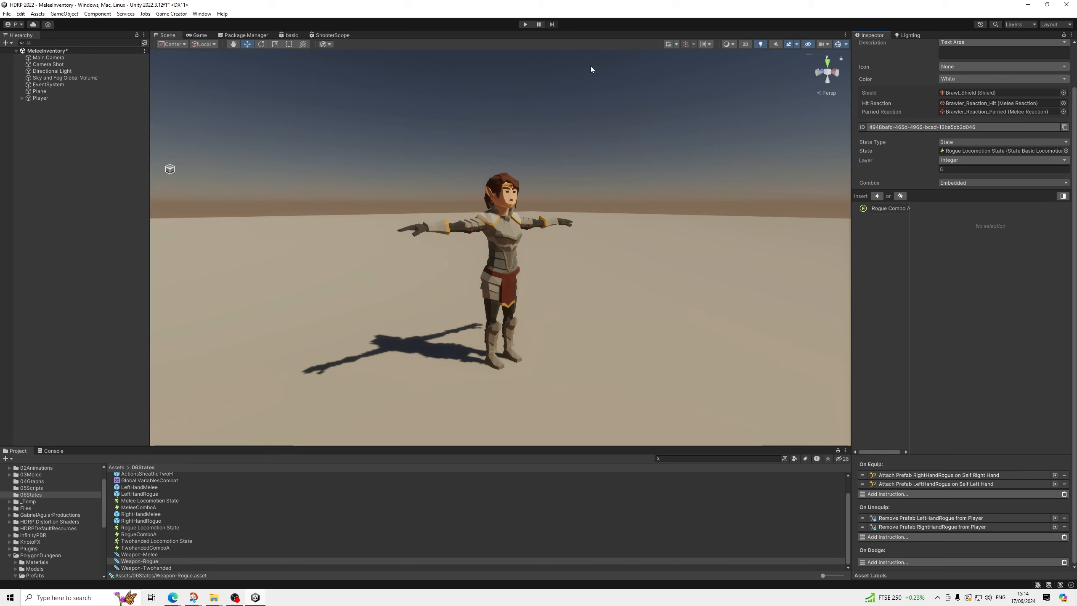
click(940, 476)
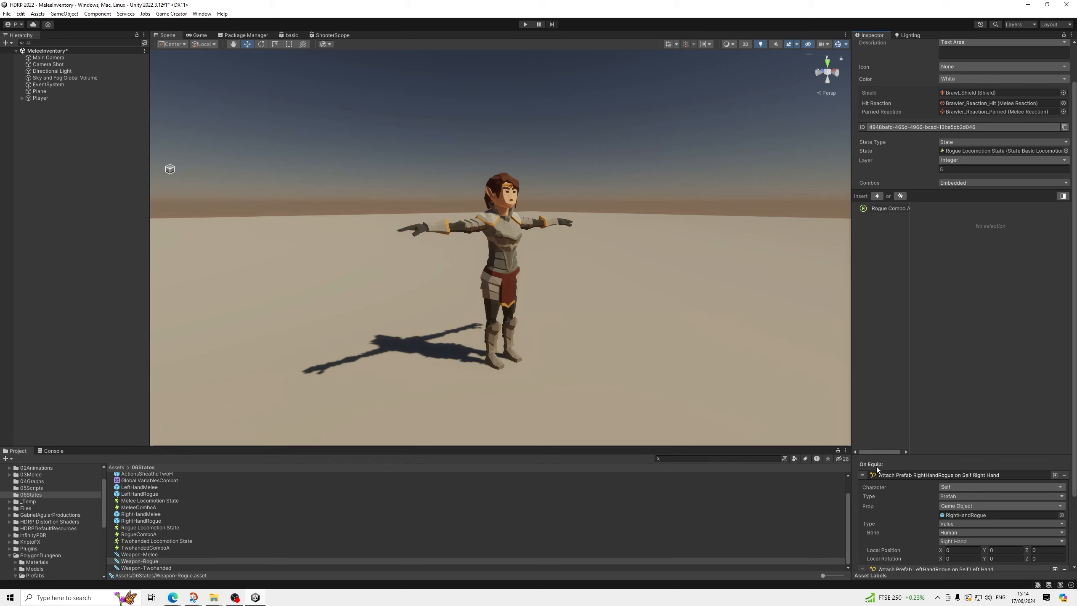
click(914, 476)
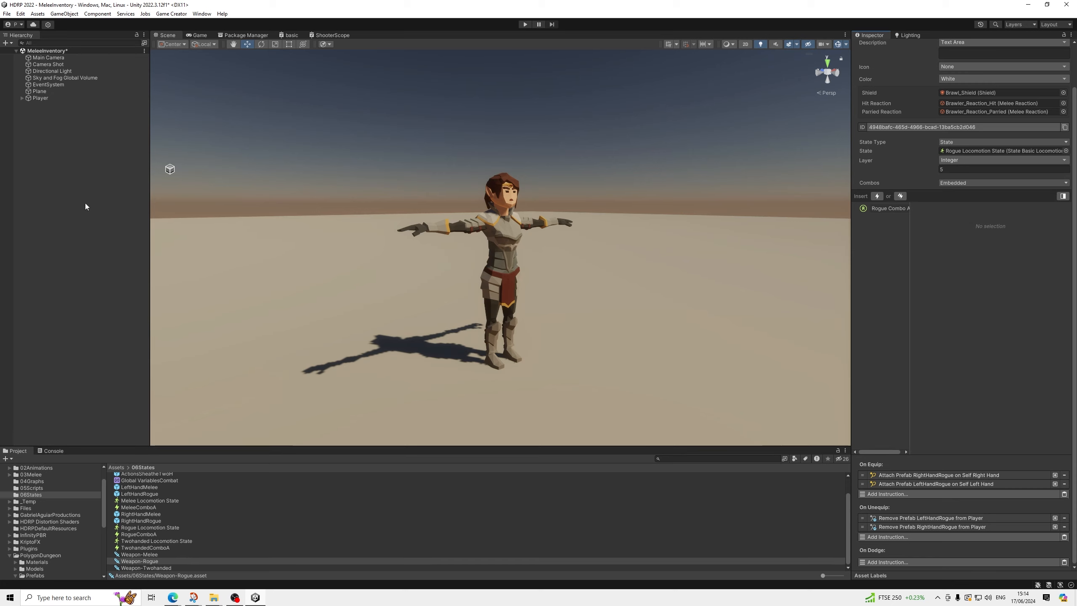
Step: Open the RightHandRogue prefab and set its Striker sphere's Y position to 0.2
double_click(144, 520)
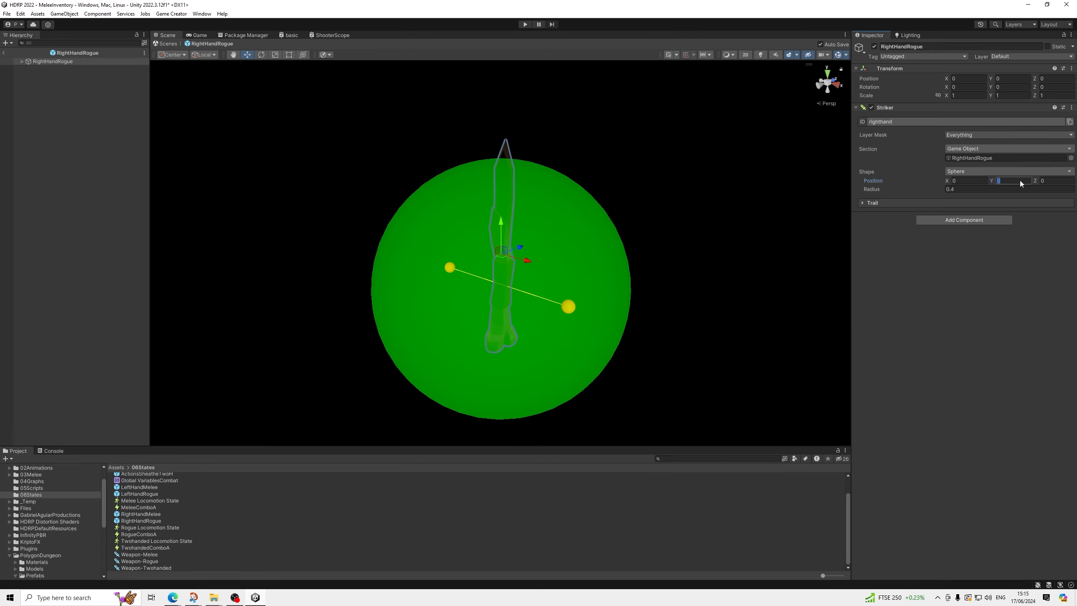
text(2)
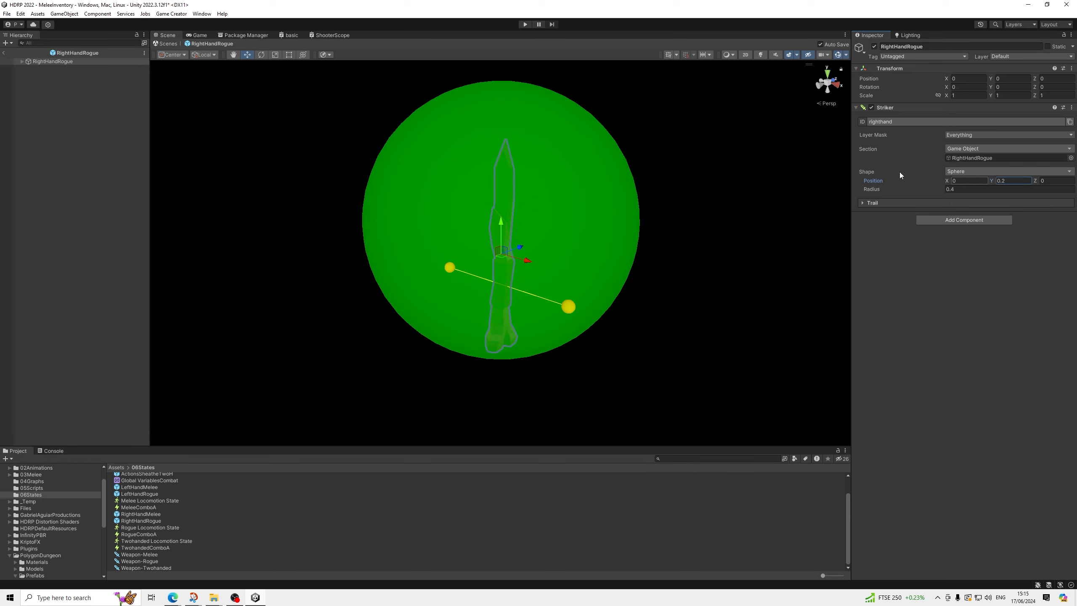
alt+drag(479, 227, 555, 200)
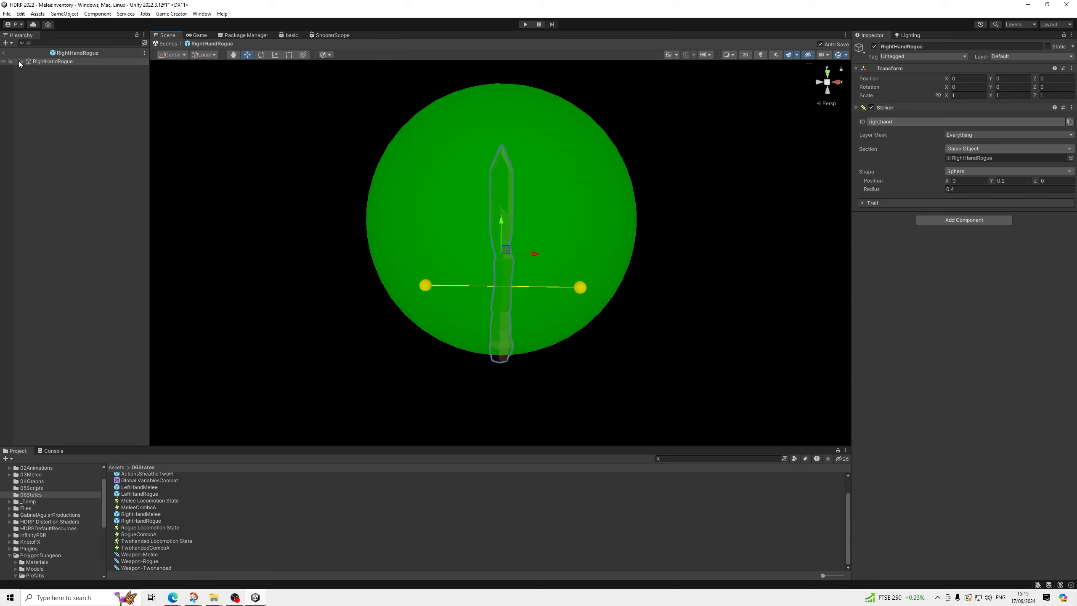
Step: Create an empty child object under RightHandRogue and name it RightHandHolder
right_click(66, 62)
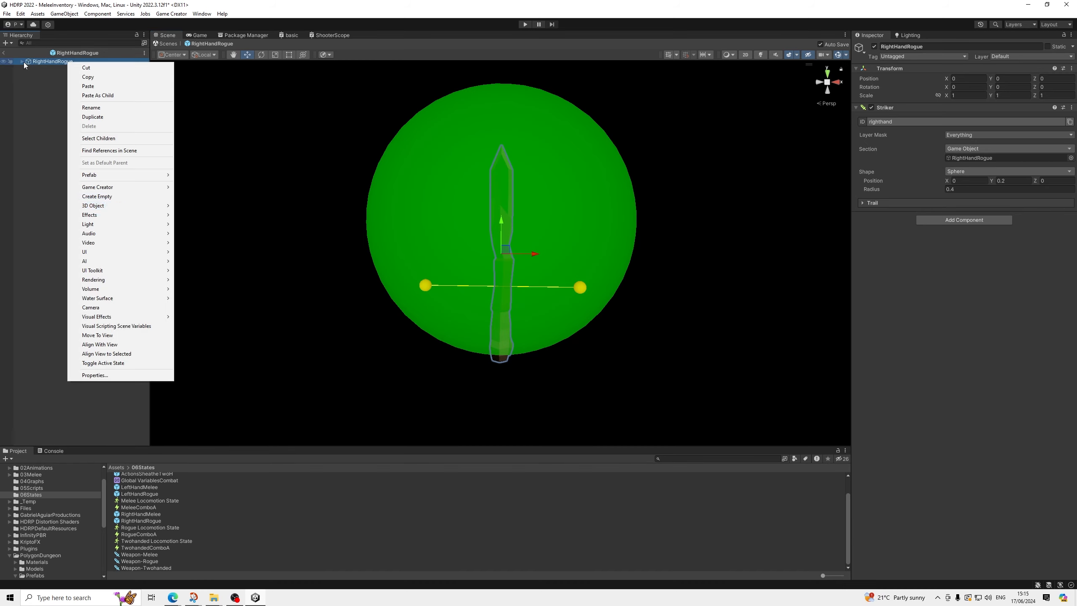
click(23, 62)
right_click(52, 65)
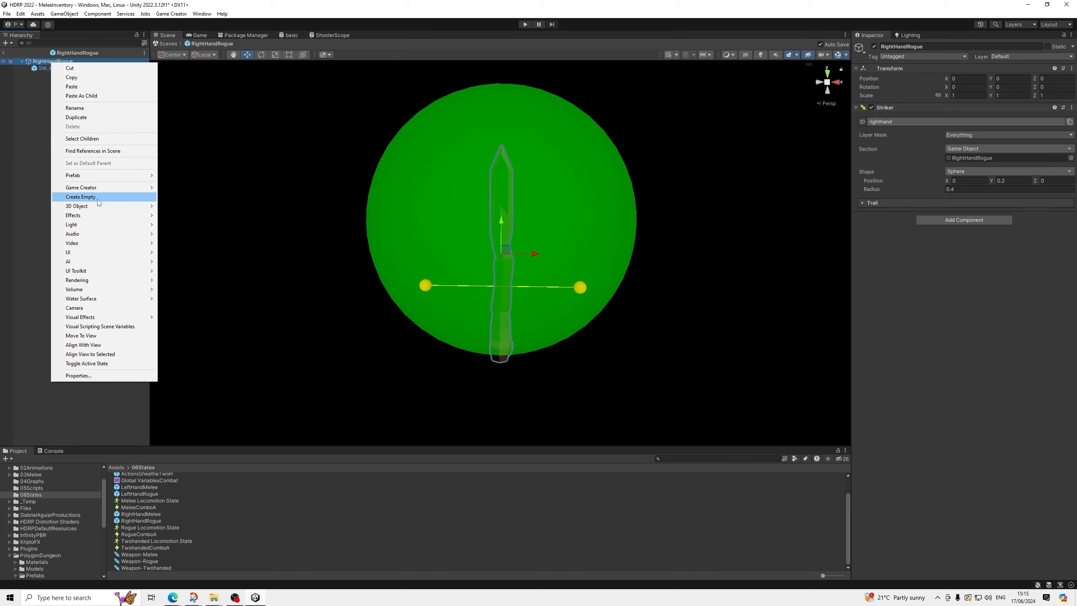
click(81, 197)
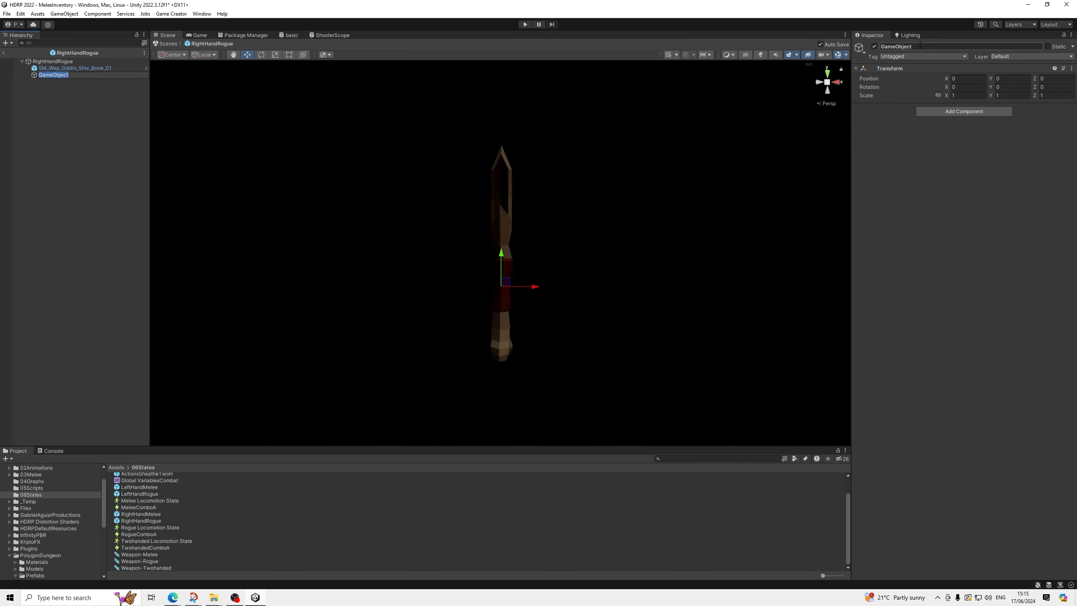
click(976, 47)
text(Right)
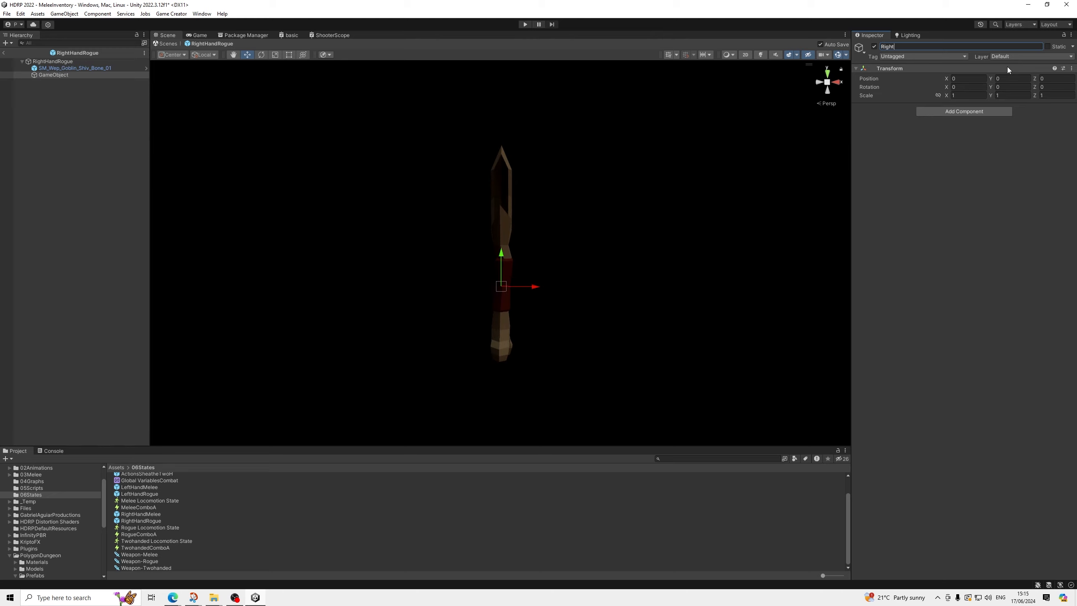
text(HandHolder)
key(Return)
Step: Add a Trigger component to RightHandHolder and set its event to On Enable
click(946, 111)
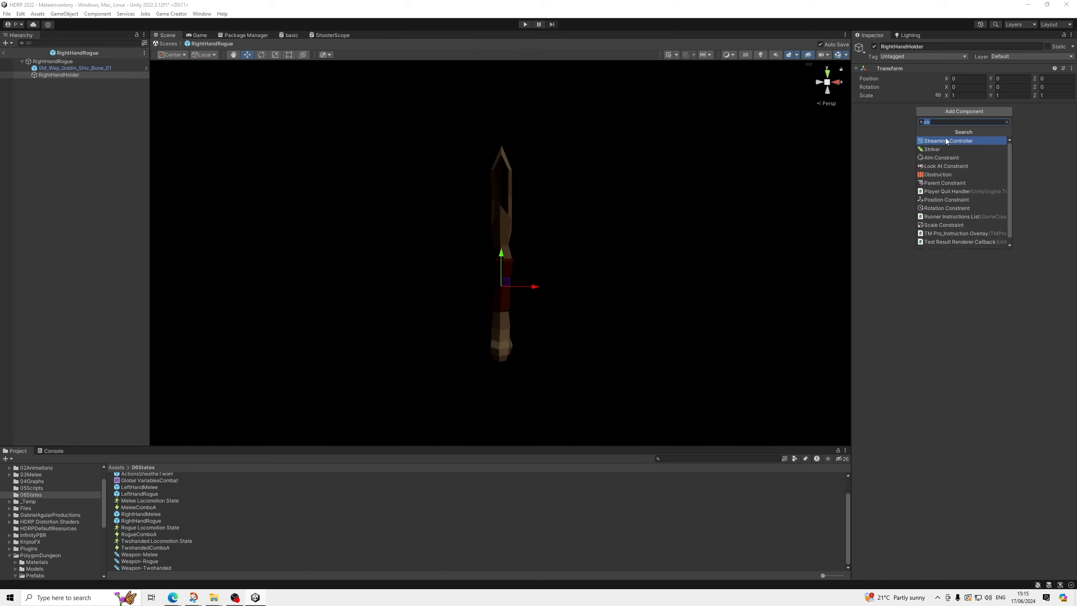
text(trigg)
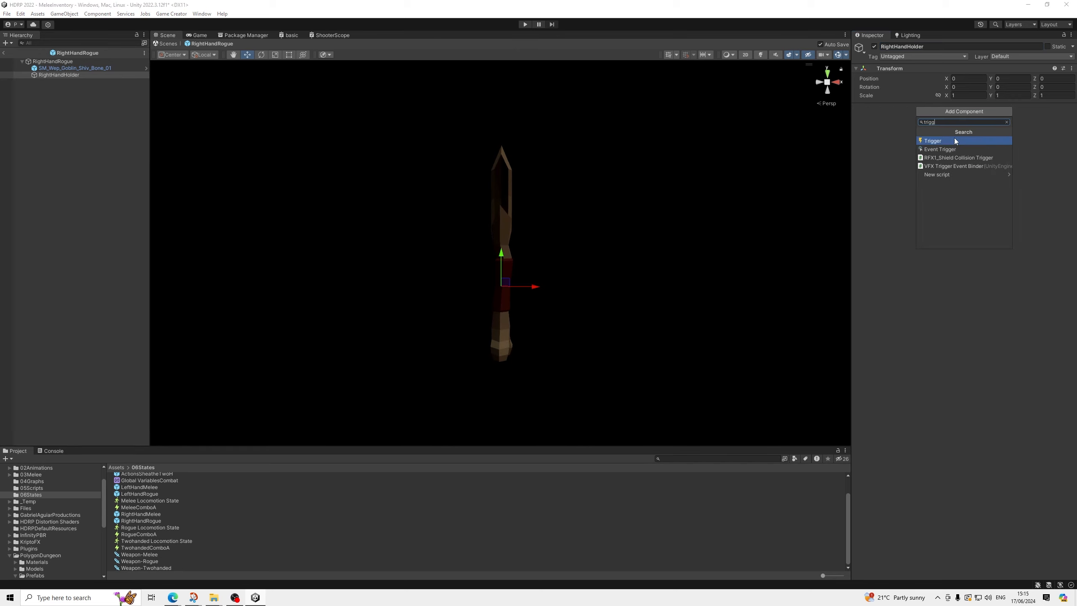
click(954, 140)
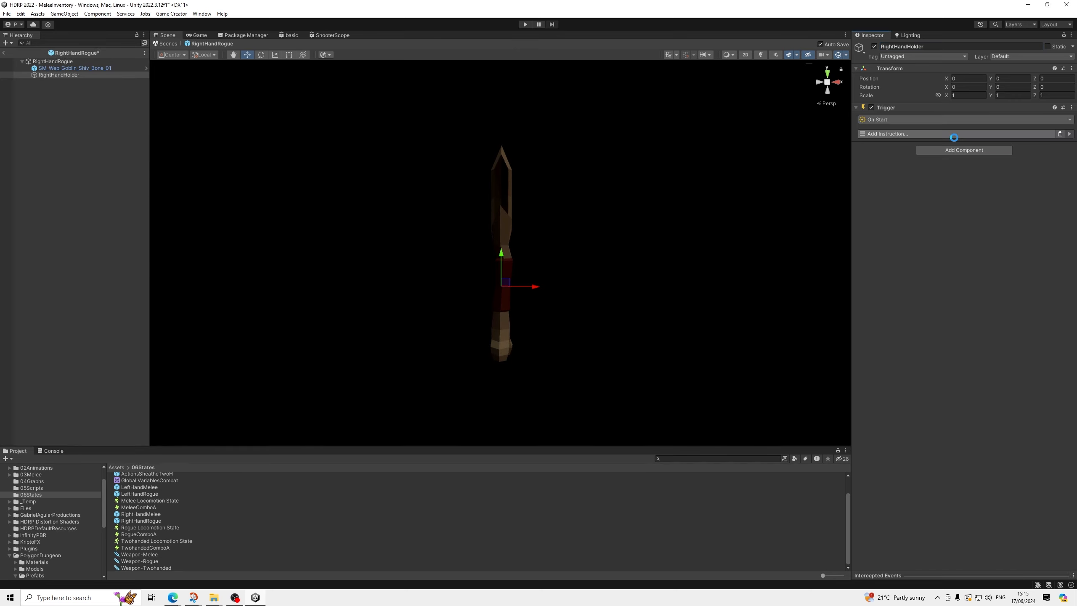
click(930, 121)
text(enab)
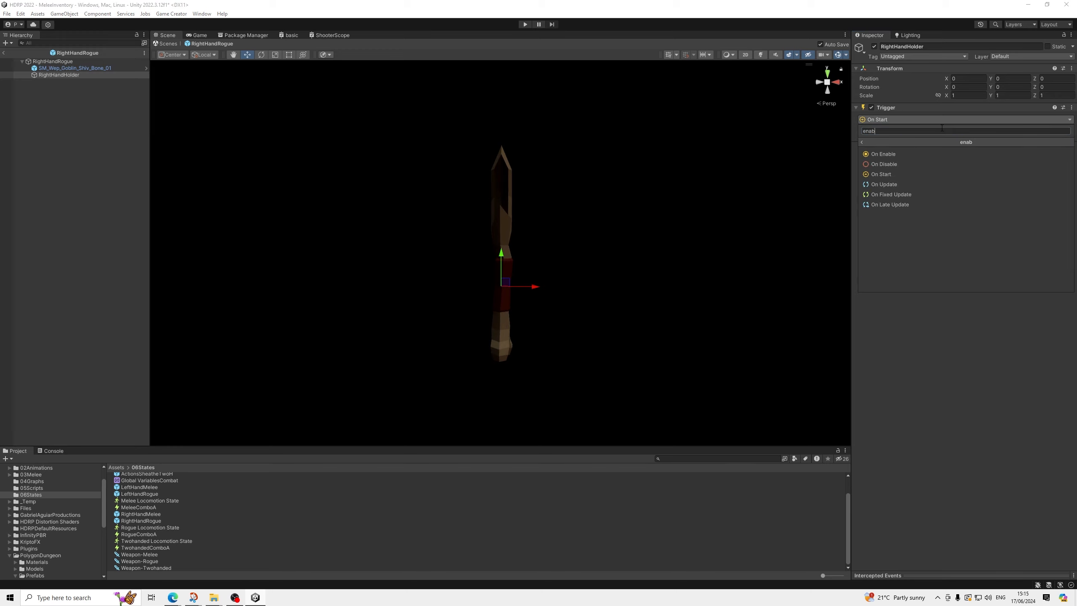
key(Return)
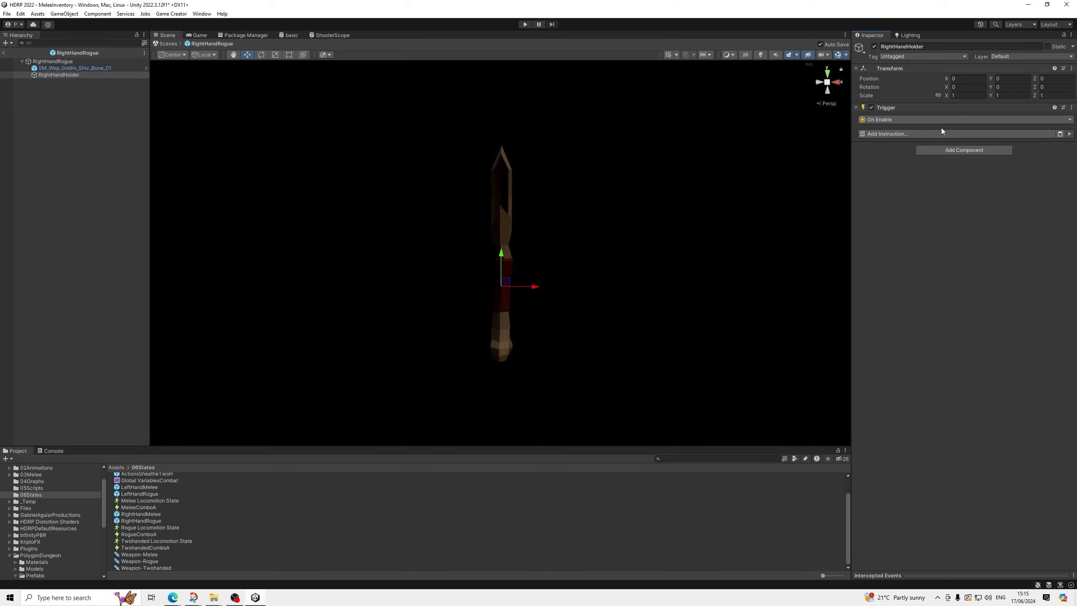
Step: Add an Instantiate instruction to RightHandHolder's On Enable trigger
click(903, 134)
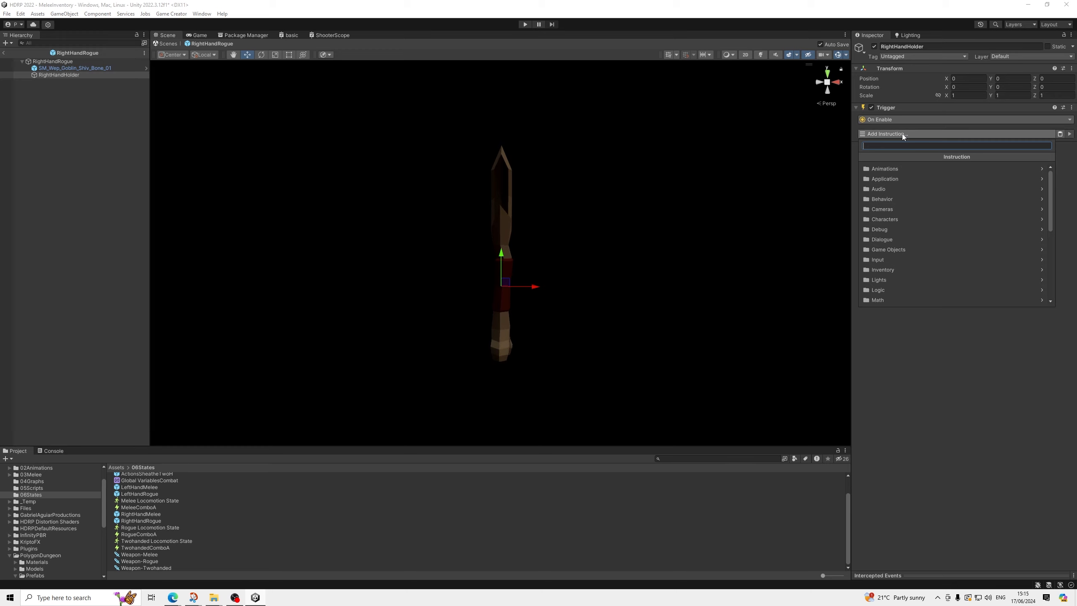
text(game)
key(BackSpace)
key(BackSpace)
key(BackSpace)
key(BackSpace)
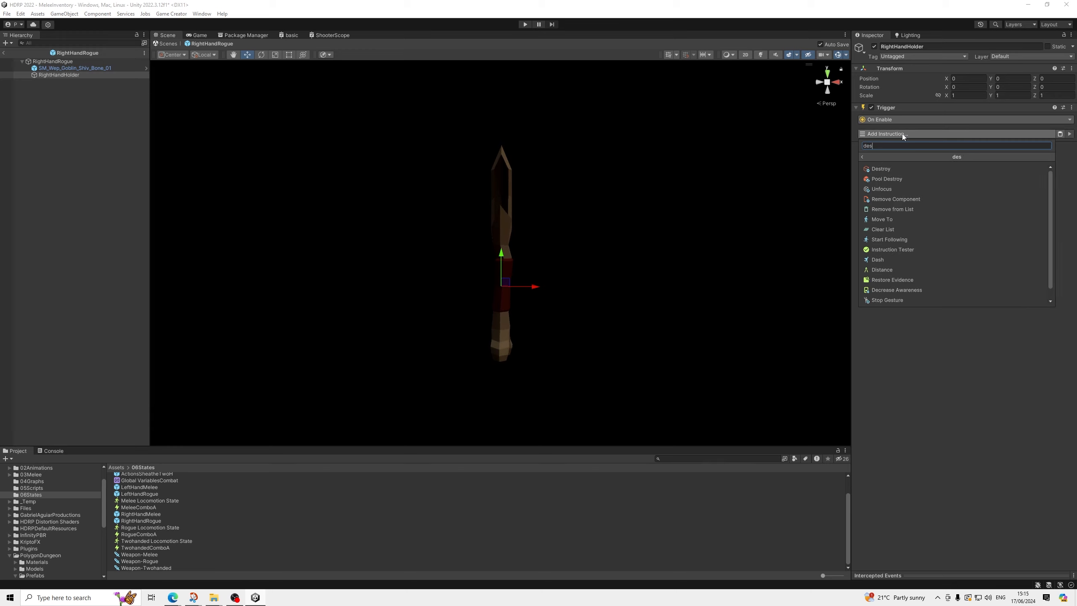
text(inst)
key(Down)
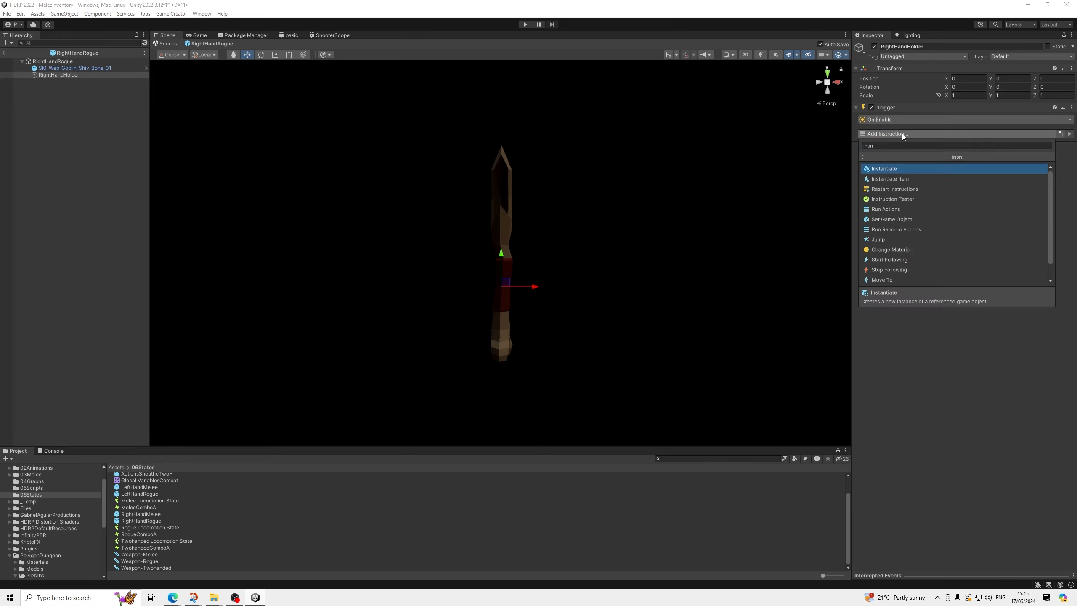
key(Return)
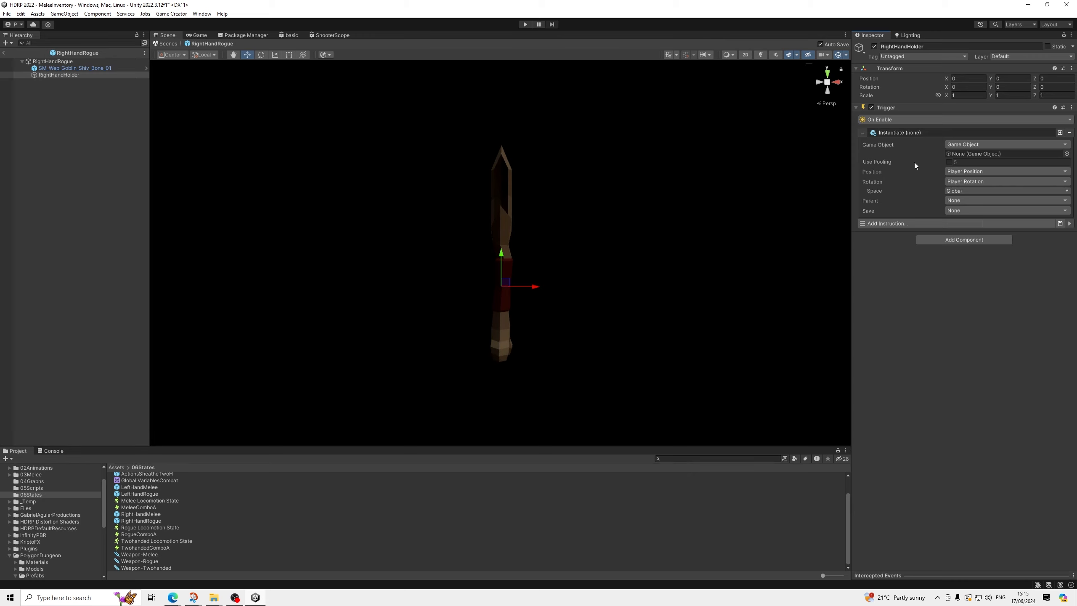
Step: Set the Instantiate instruction's game object to the RightHandHolder global name variable from Global VariablesCombat
click(964, 146)
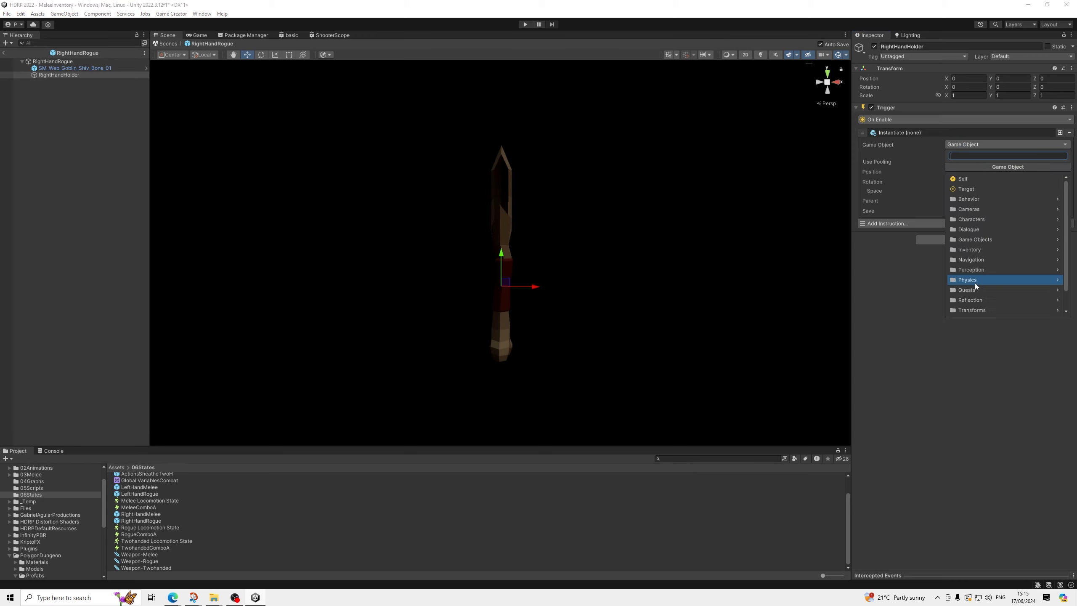
click(969, 299)
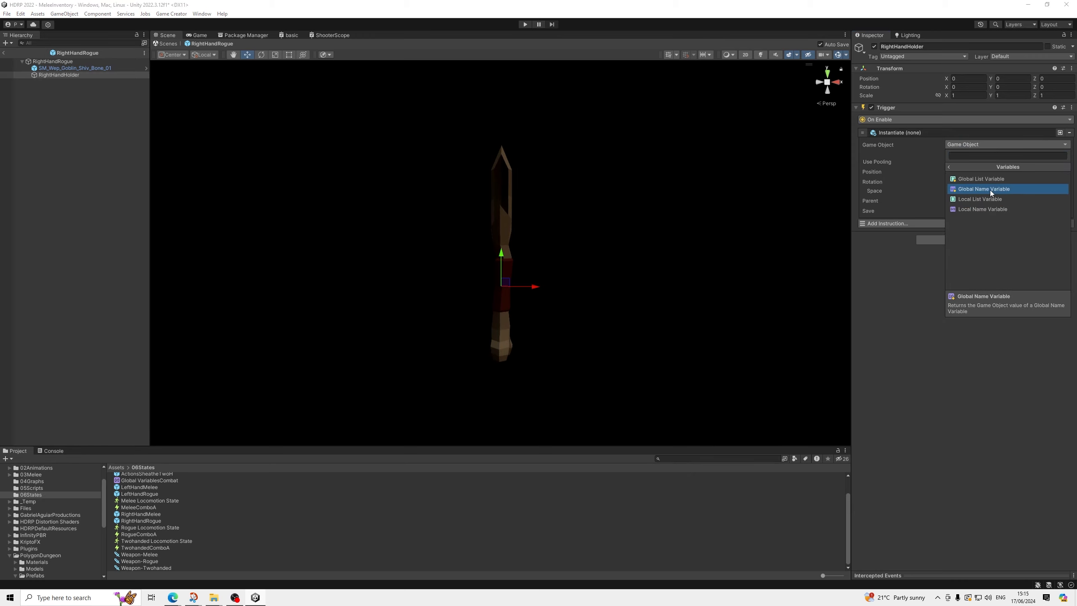
click(990, 190)
click(1064, 155)
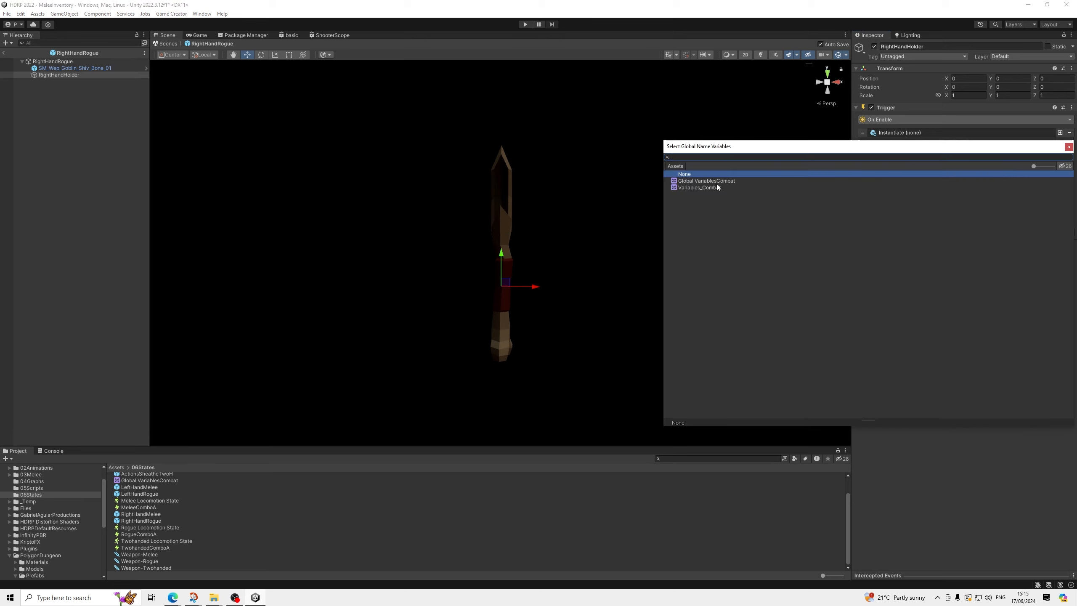
double_click(730, 181)
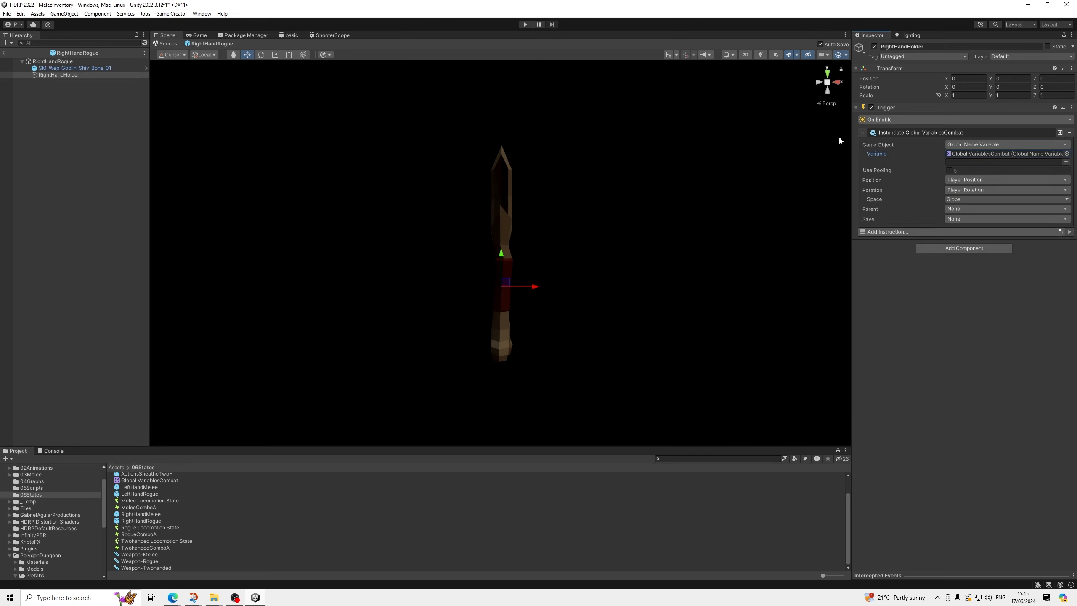
click(1066, 162)
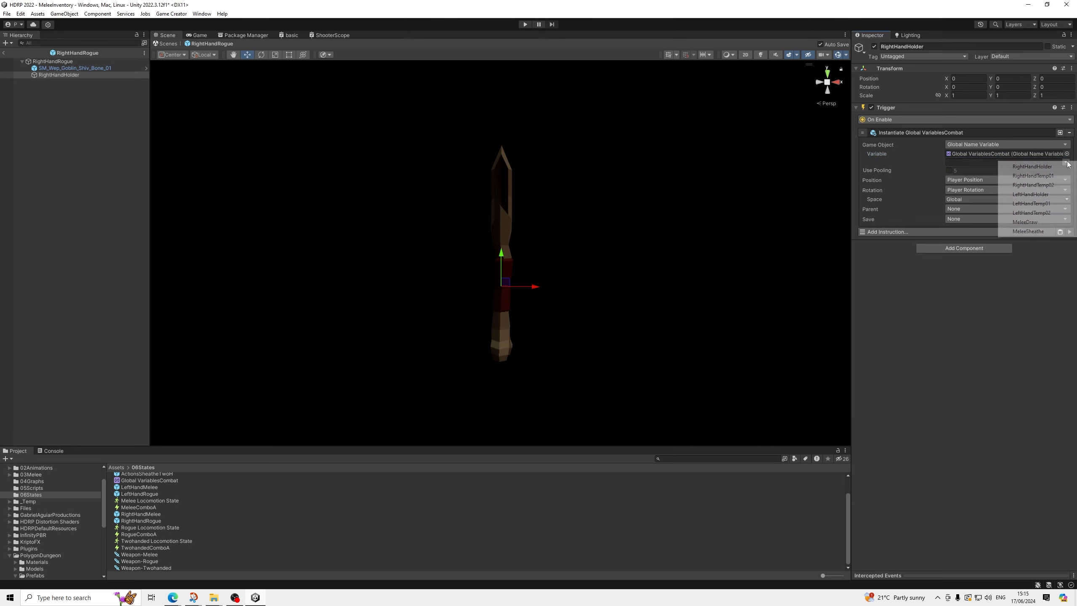
click(1024, 167)
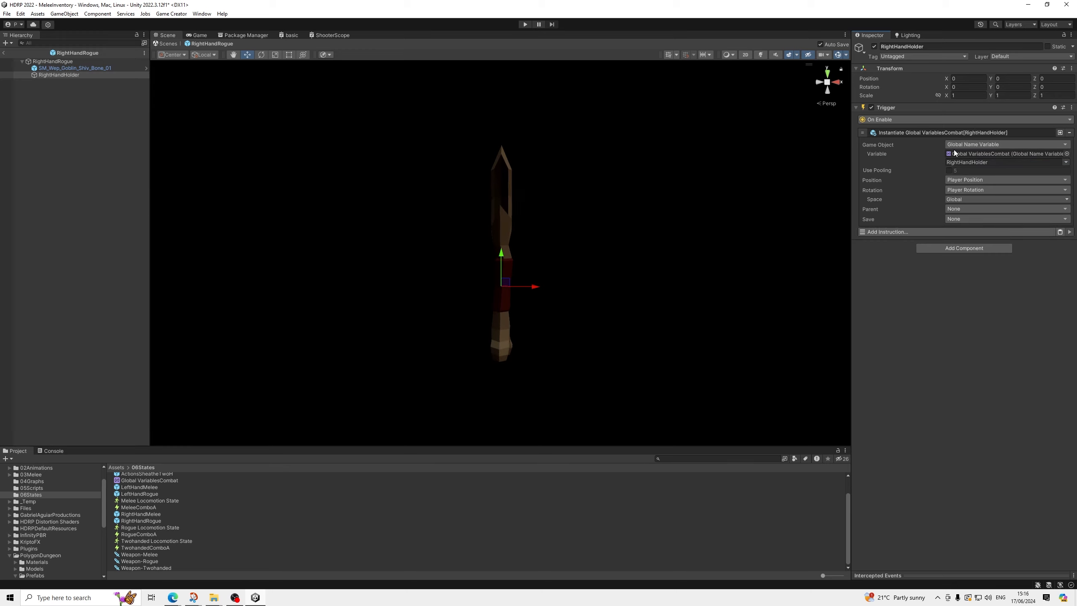
Step: Set the Instantiate position to Game Object Position, using the RightHandHolder object
click(962, 178)
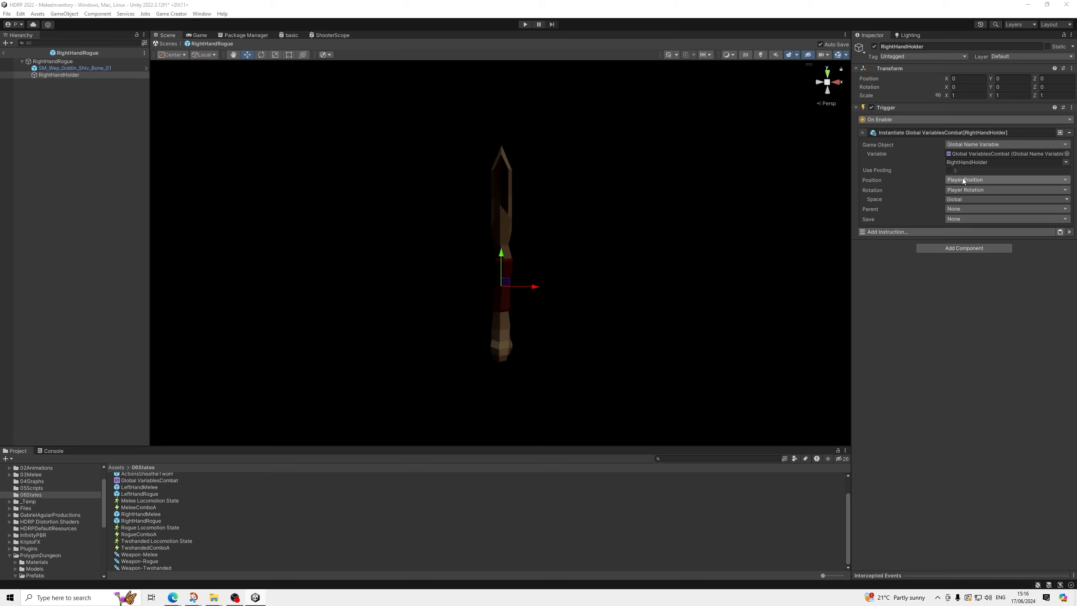
click(981, 256)
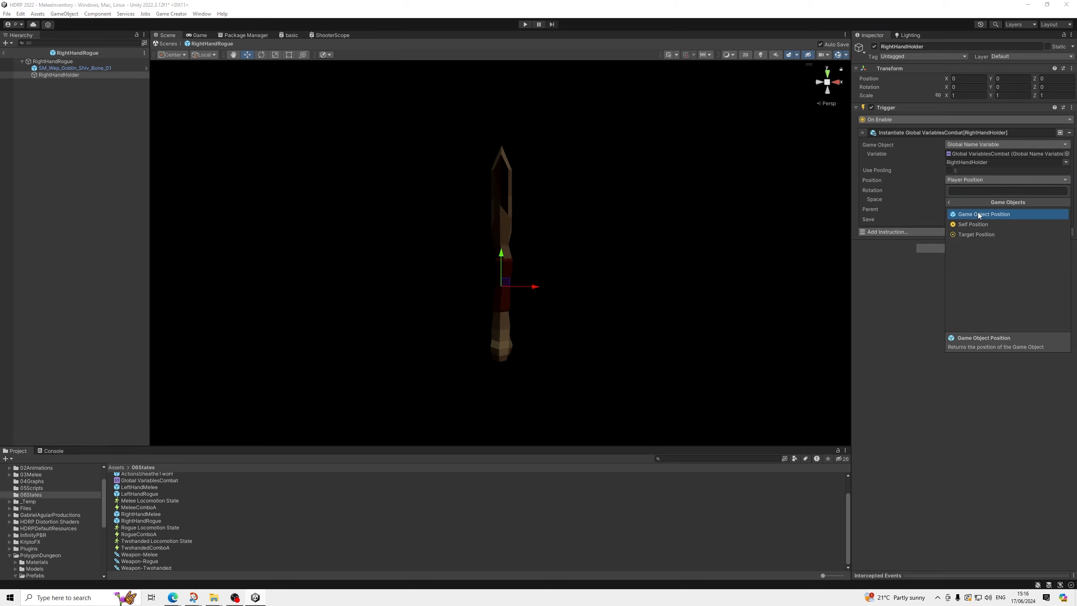
click(978, 213)
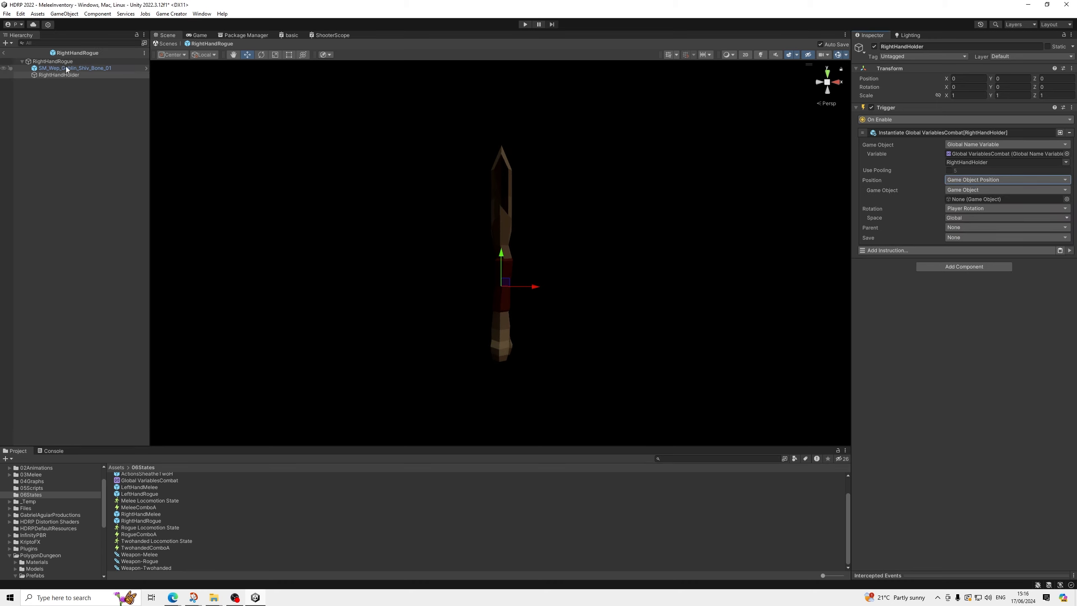
drag(66, 70, 969, 200)
Step: Set the Instantiate rotation to Game Object Rotation, using the RightHandHolder object in Local space
click(975, 209)
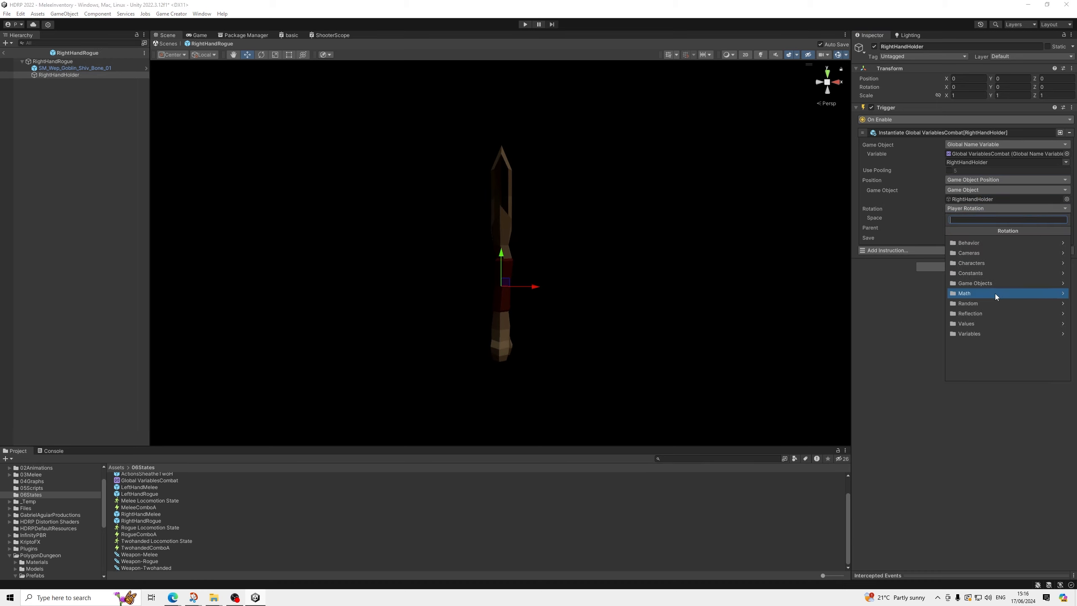
click(984, 283)
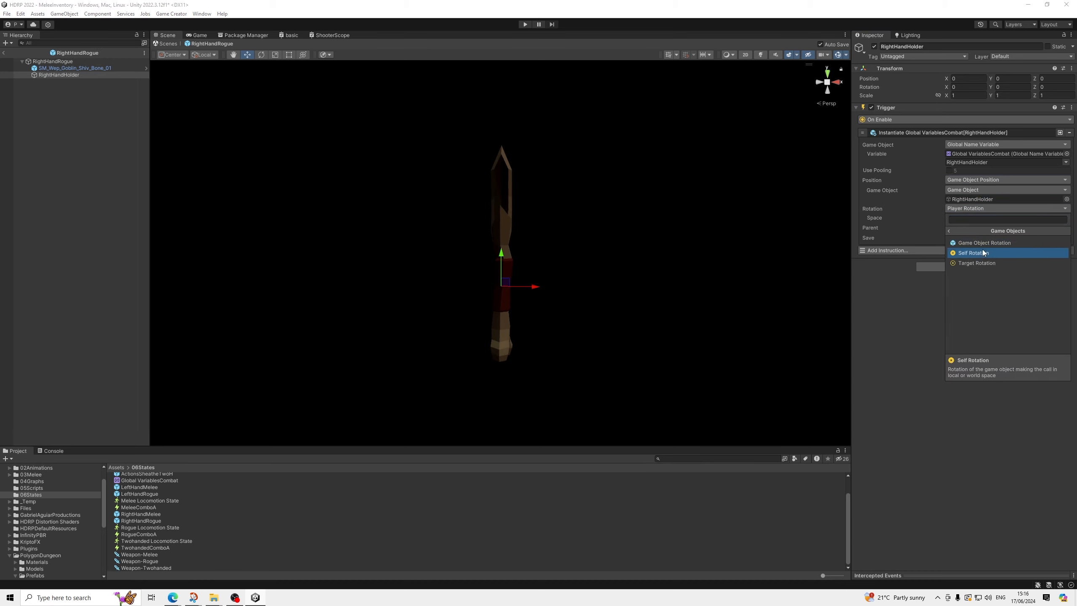
click(985, 243)
drag(49, 75, 986, 228)
click(985, 236)
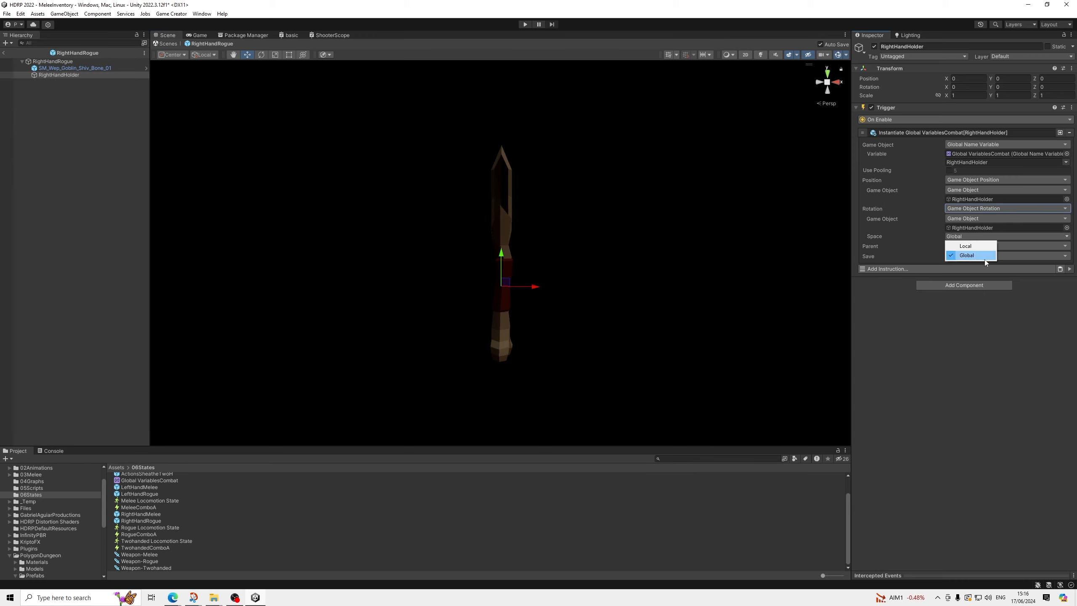
click(967, 245)
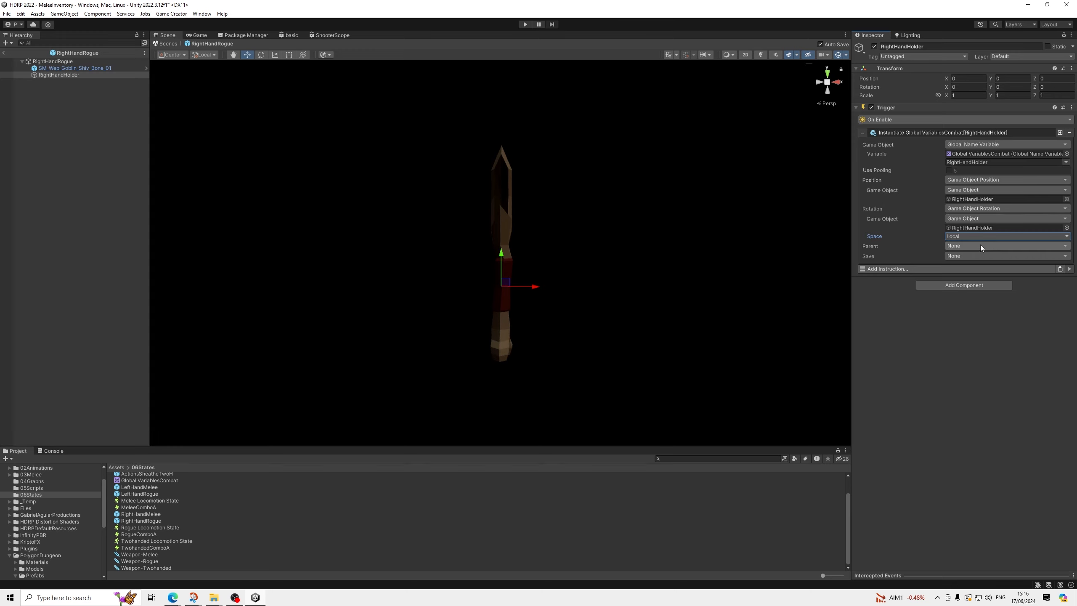
Step: Set the Instantiate instruction's parent to Game Object, using the RightHandHolder object
click(957, 244)
click(976, 341)
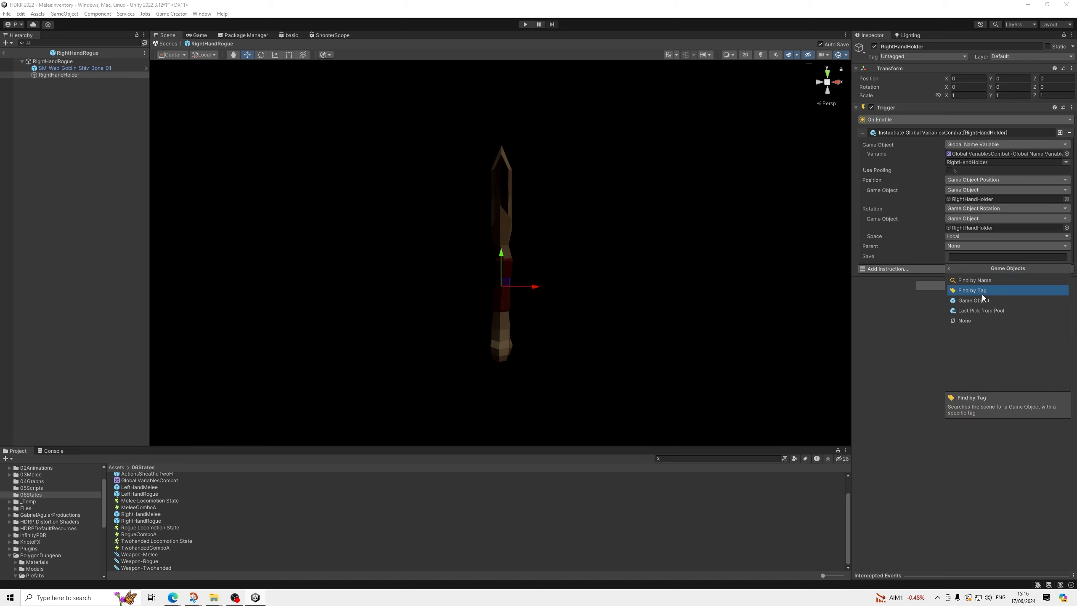
click(980, 302)
drag(58, 75, 976, 255)
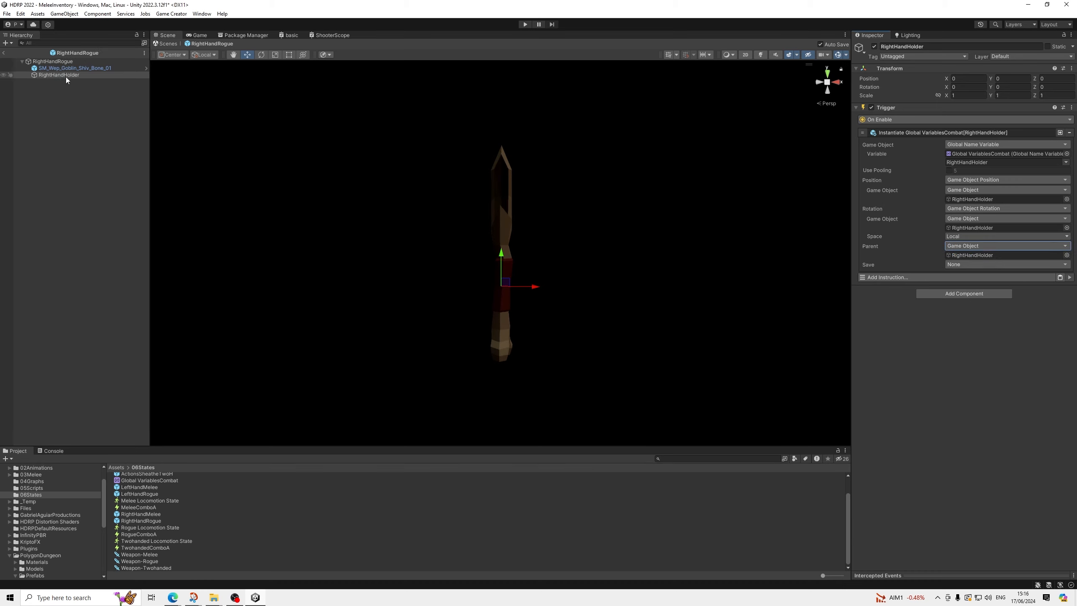
Step: Save the instantiated object to the RightHandTemp01 global name variable from Global VariablesCombat
click(976, 264)
click(973, 331)
click(982, 308)
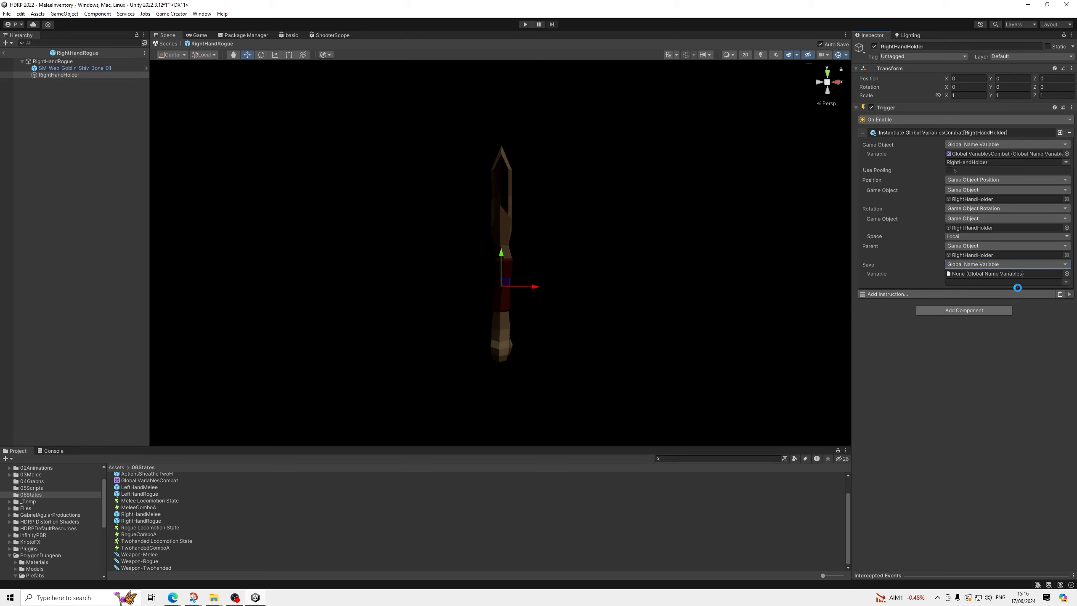
click(1068, 274)
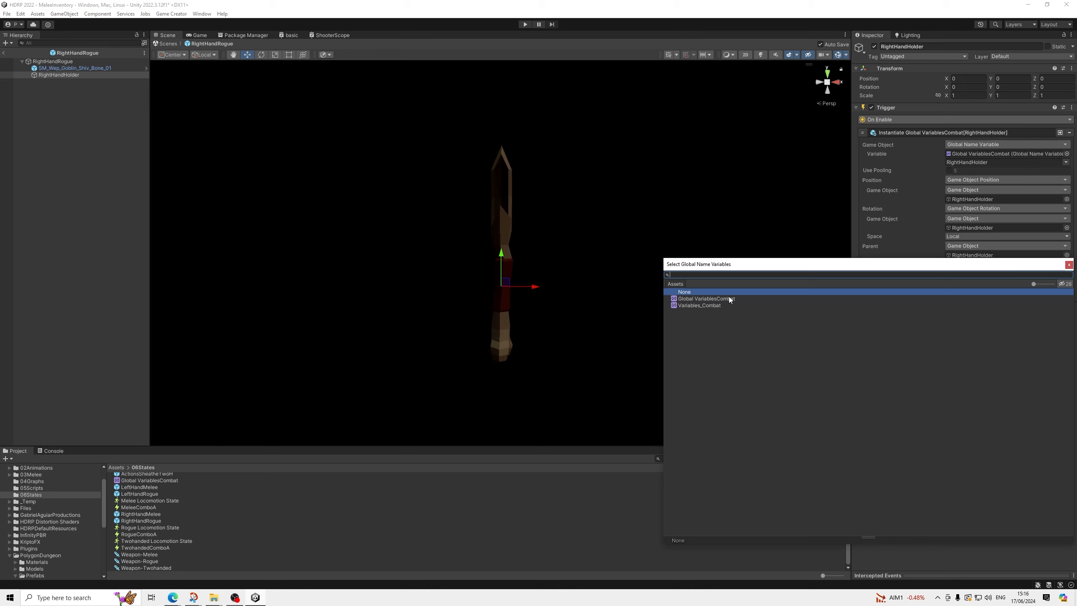
click(760, 299)
double_click(761, 299)
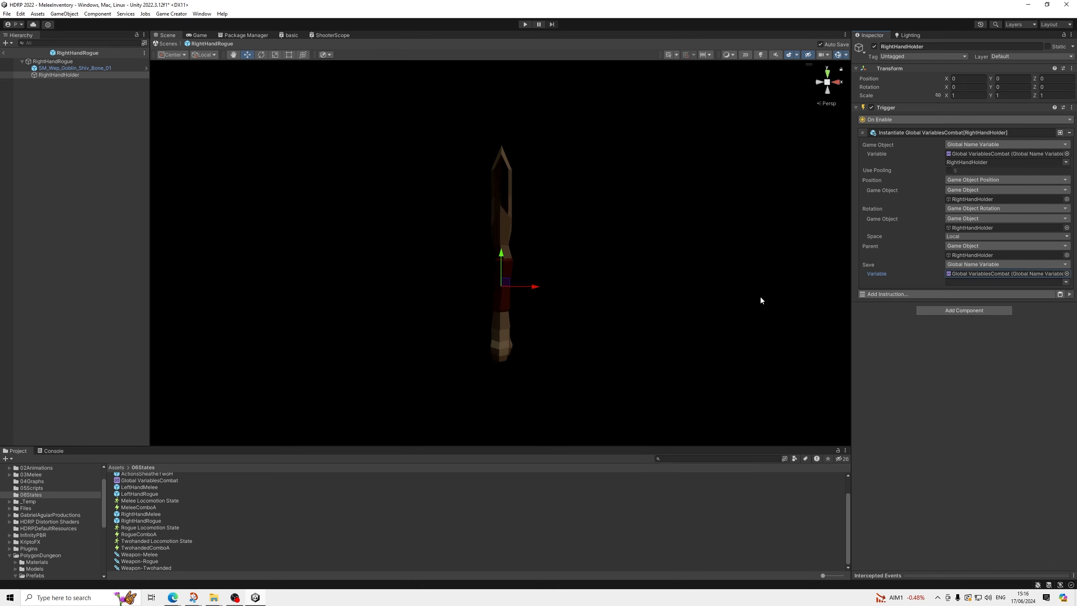
click(1069, 283)
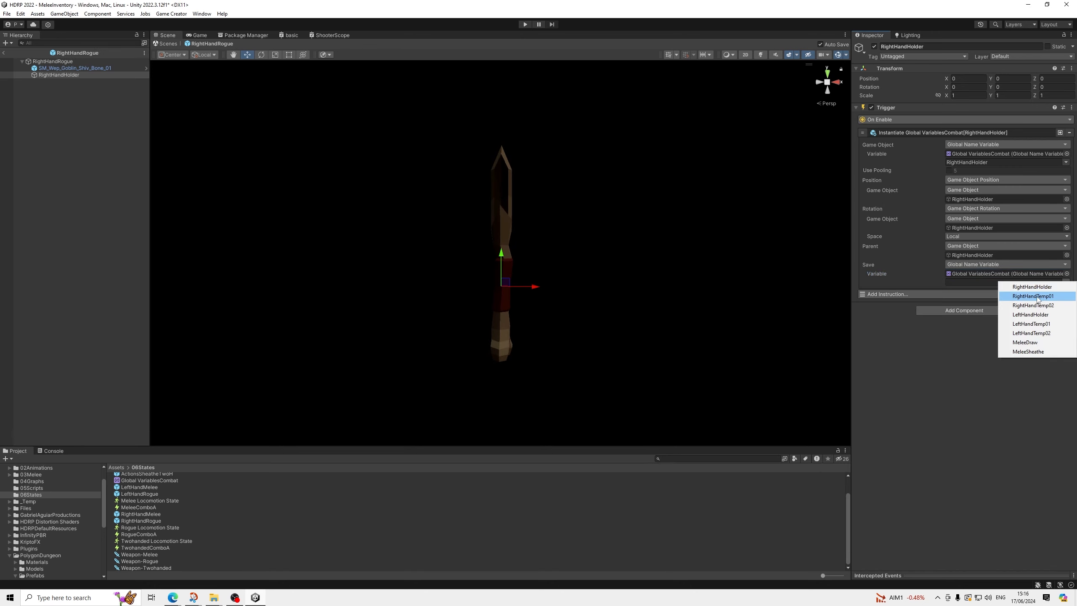
click(1033, 296)
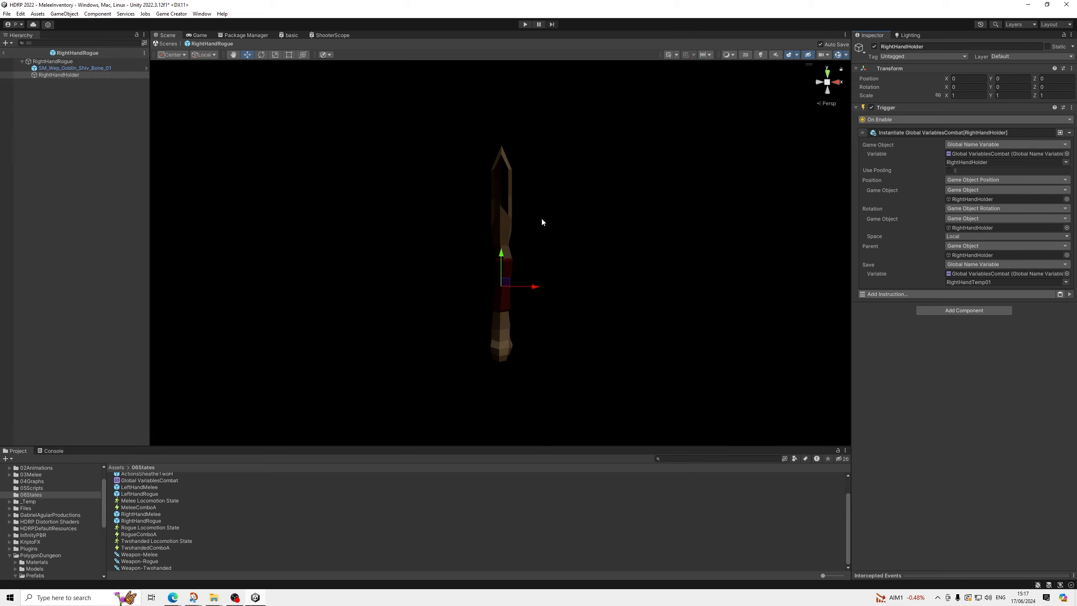
Step: Add a Destroy instruction to RightHandHolder's On Enable trigger
click(899, 295)
text(destr)
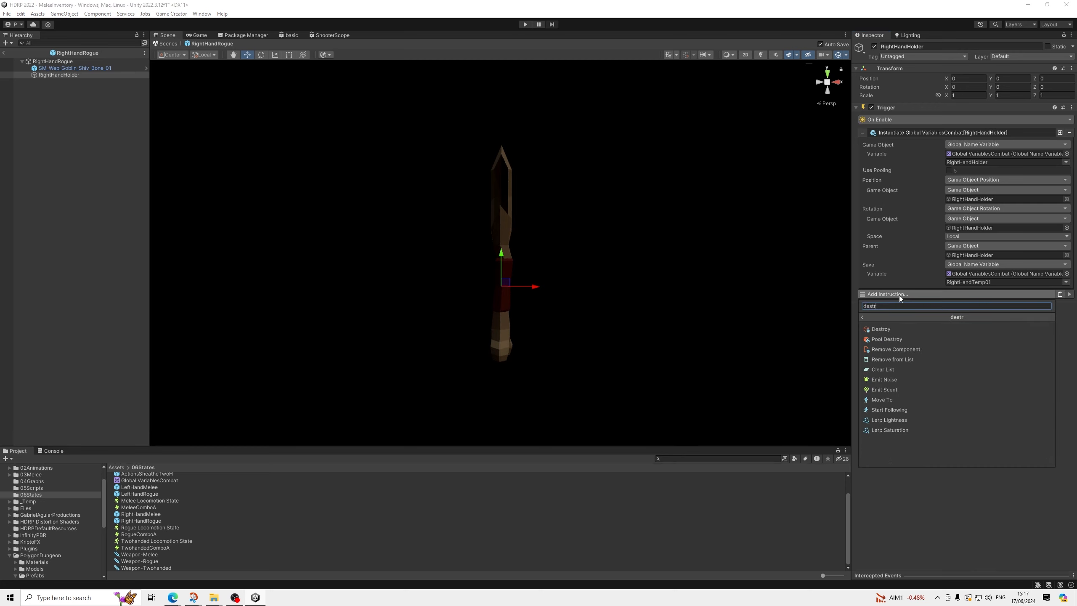
key(Return)
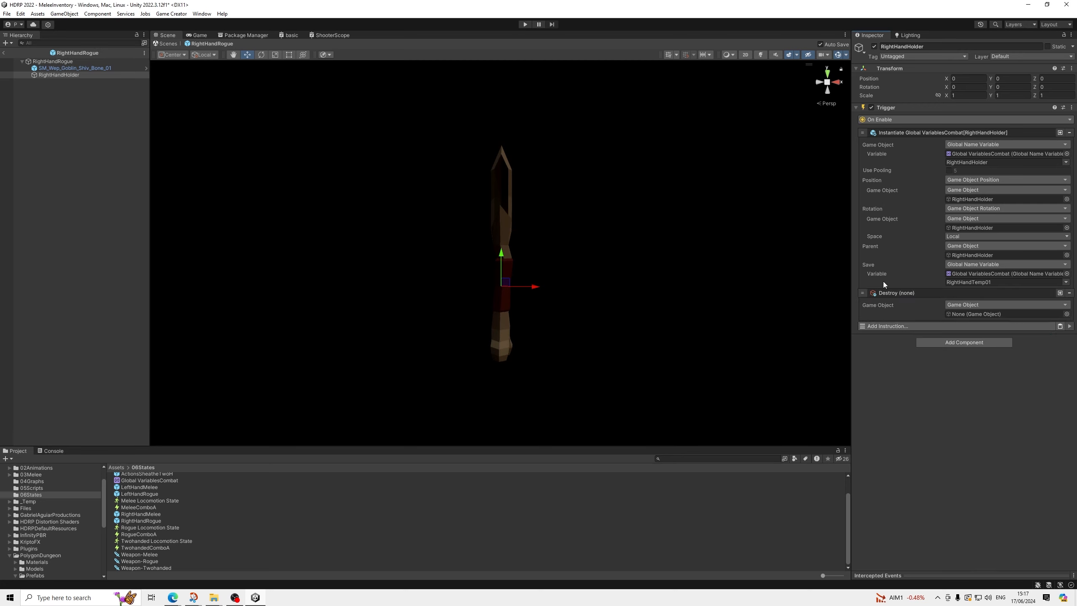
Step: Set the Destroy instruction's game object to the RightHandTemp01 global name variable from Global VariablesCombat
click(958, 304)
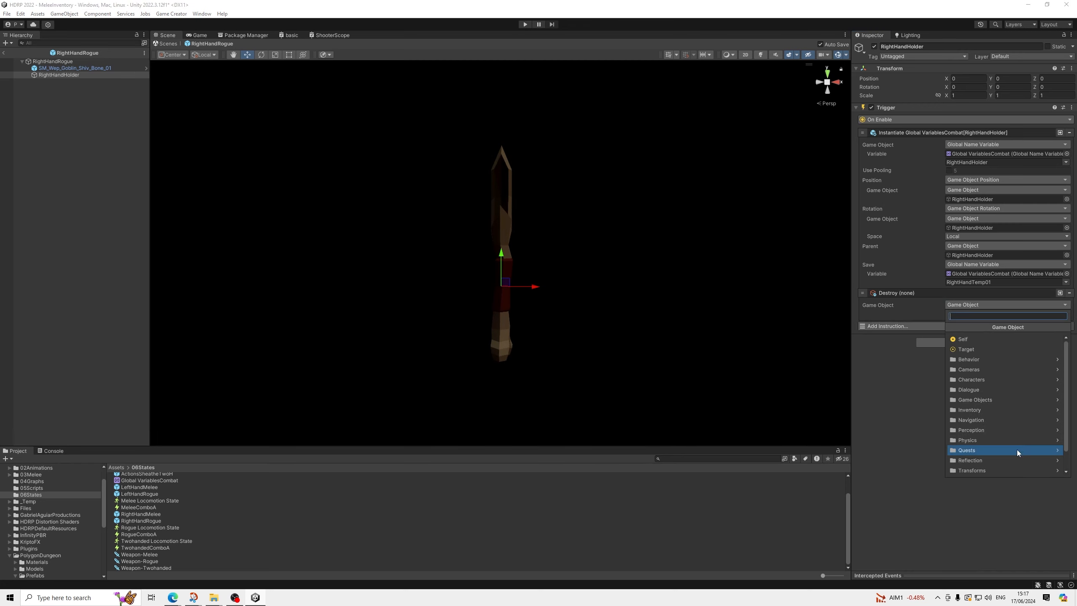
click(980, 458)
click(991, 350)
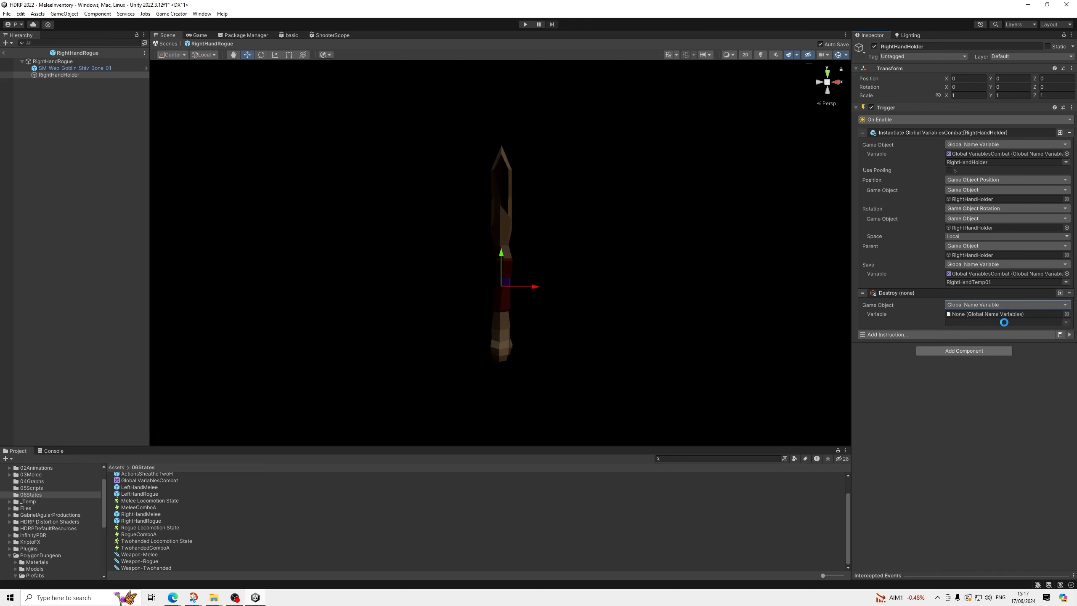
click(1067, 314)
double_click(1066, 341)
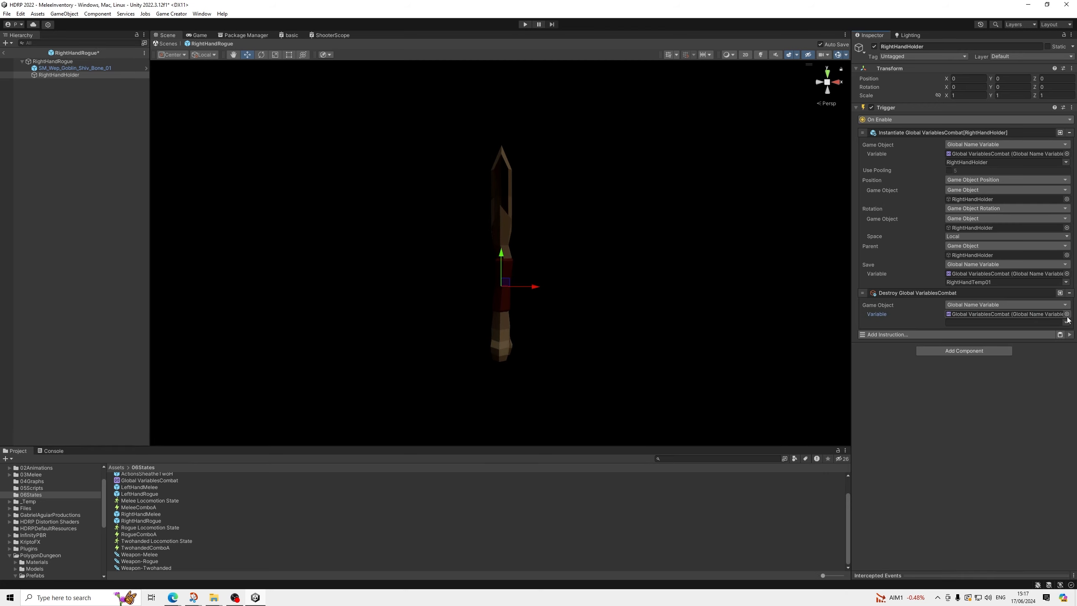
click(1066, 324)
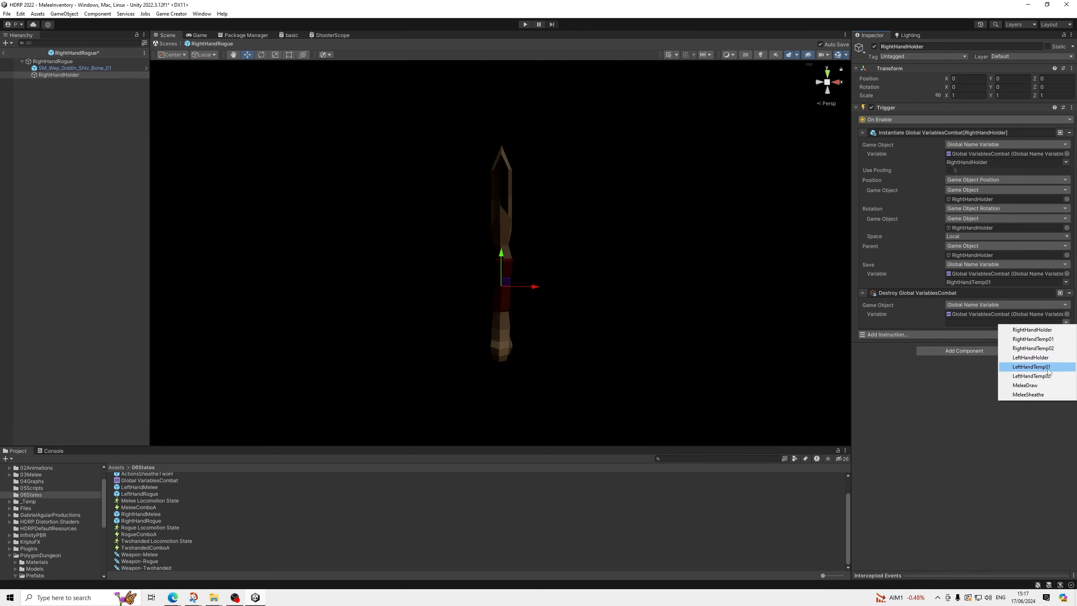
click(1039, 340)
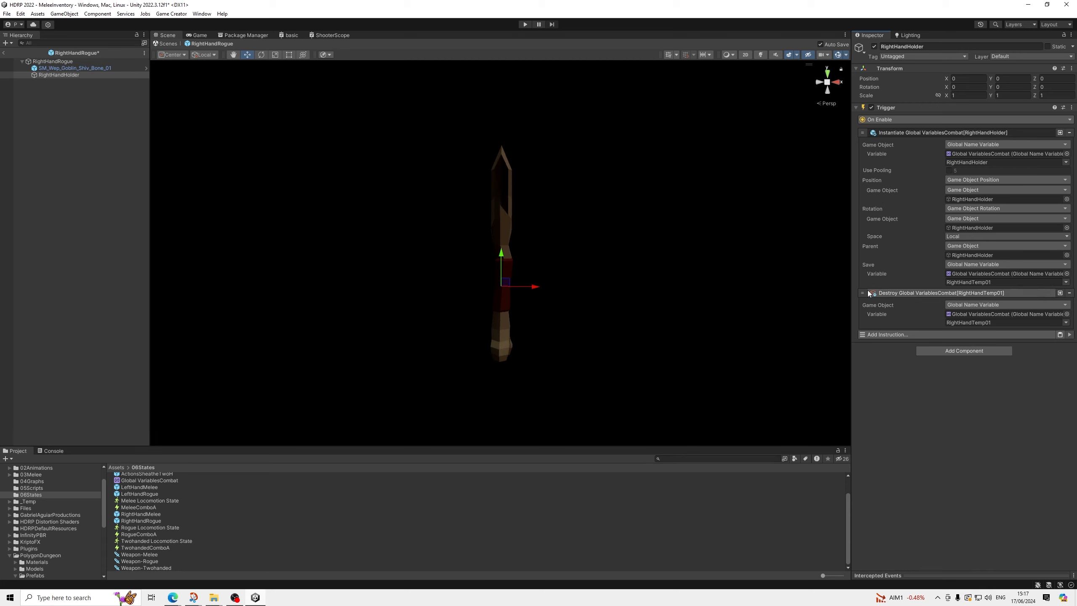
Step: Reorder the trigger so Destroy runs before Instantiate, and collapse both instructions
drag(864, 295, 865, 132)
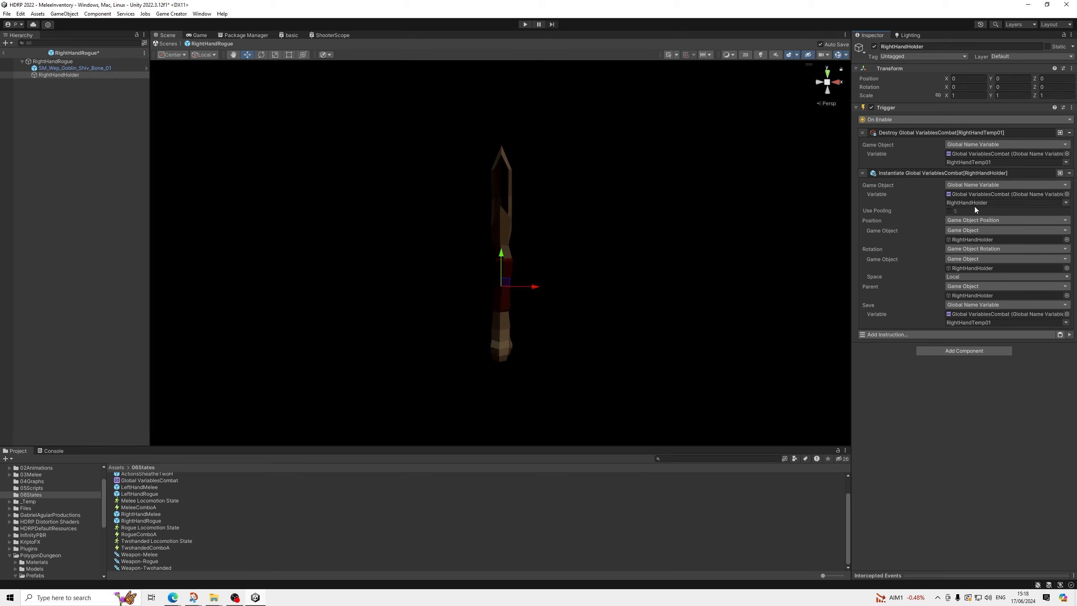
click(903, 134)
click(900, 143)
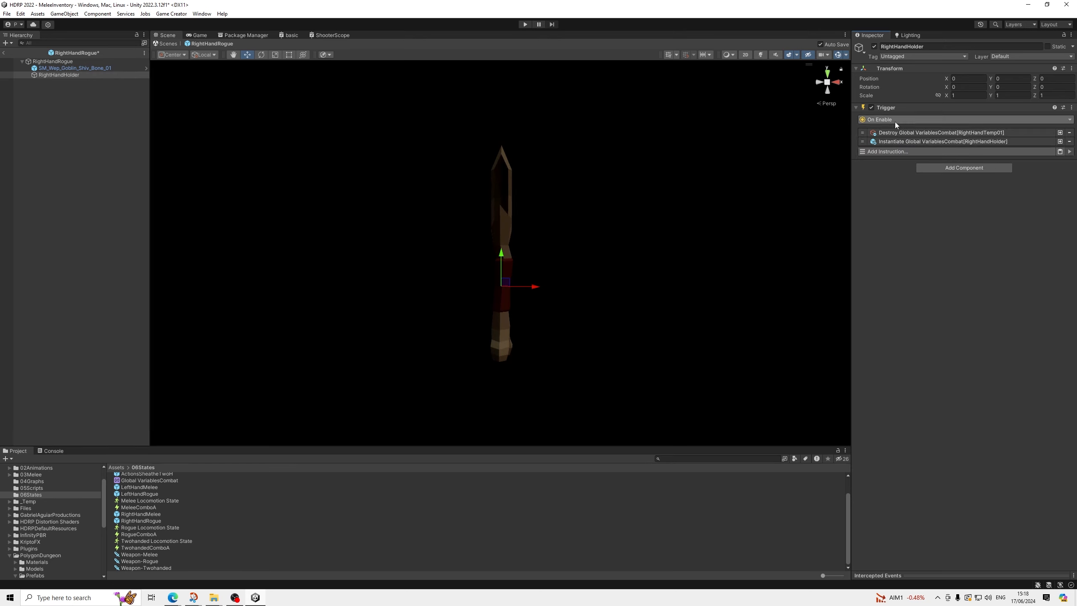
Step: Copy RightHandHolder and paste it as a child of LeftHandRogue in the LeftHandRogue prefab
right_click(66, 78)
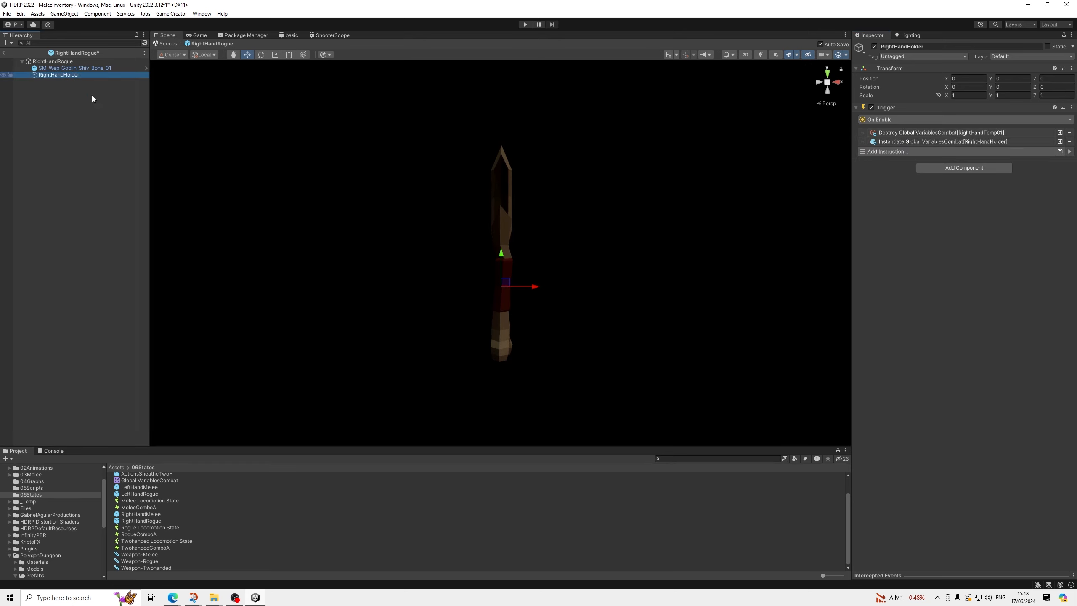
click(88, 91)
scroll(142, 525, up, 2)
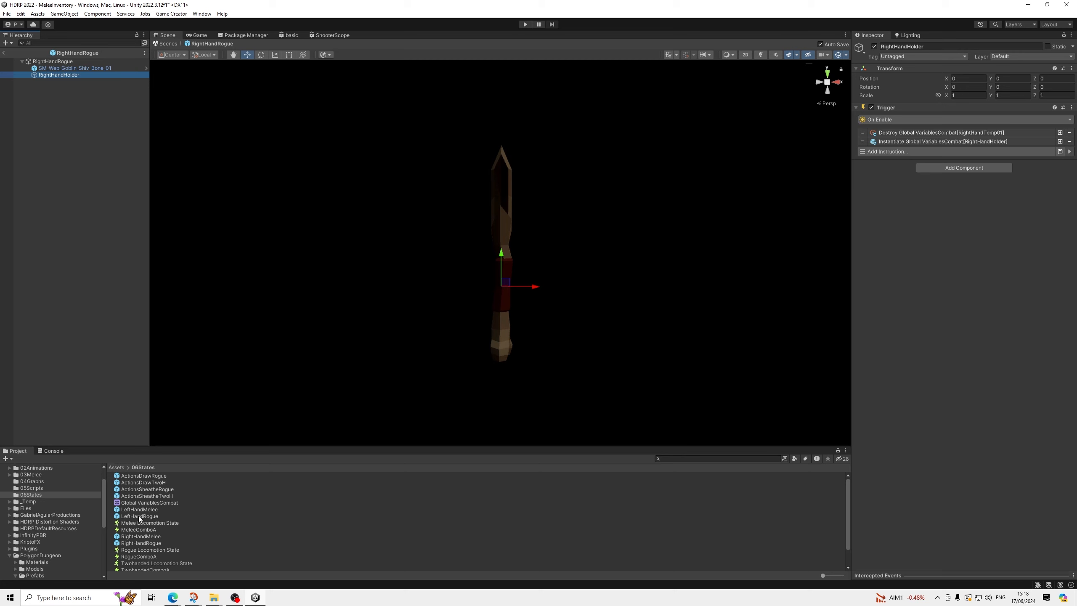
double_click(138, 515)
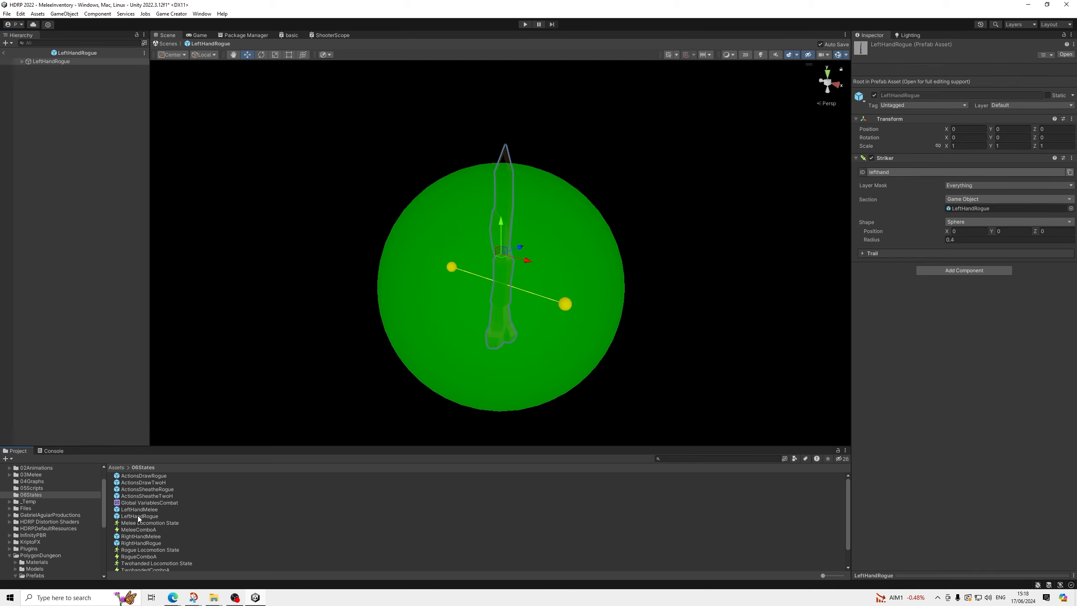
click(24, 62)
right_click(45, 62)
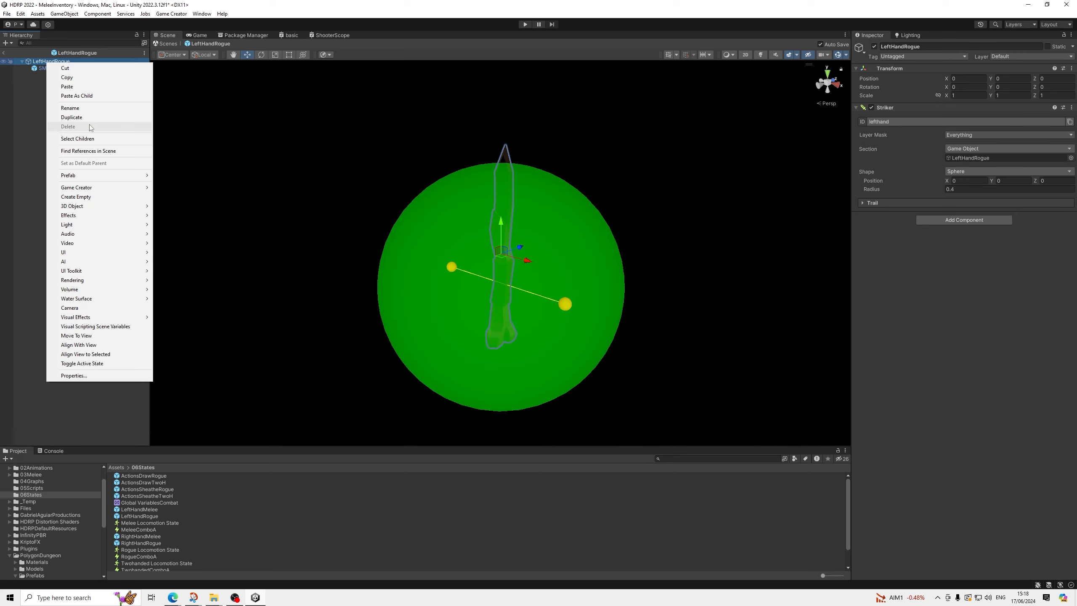
click(79, 96)
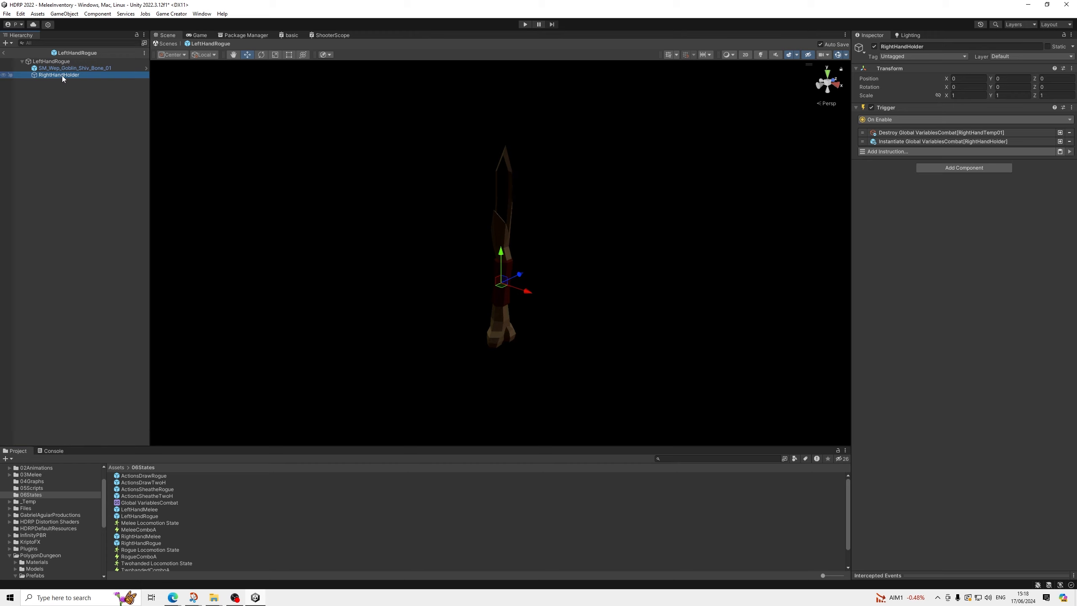
Step: Change the pasted holder's Destroy instruction to use the LeftHandTemp01 variable
click(967, 133)
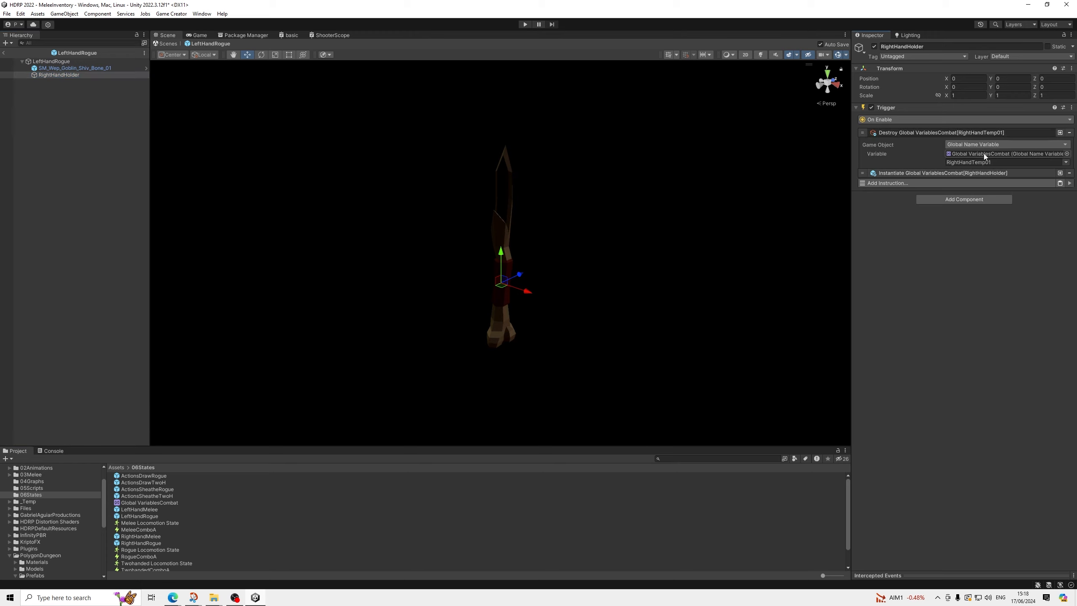
click(1066, 163)
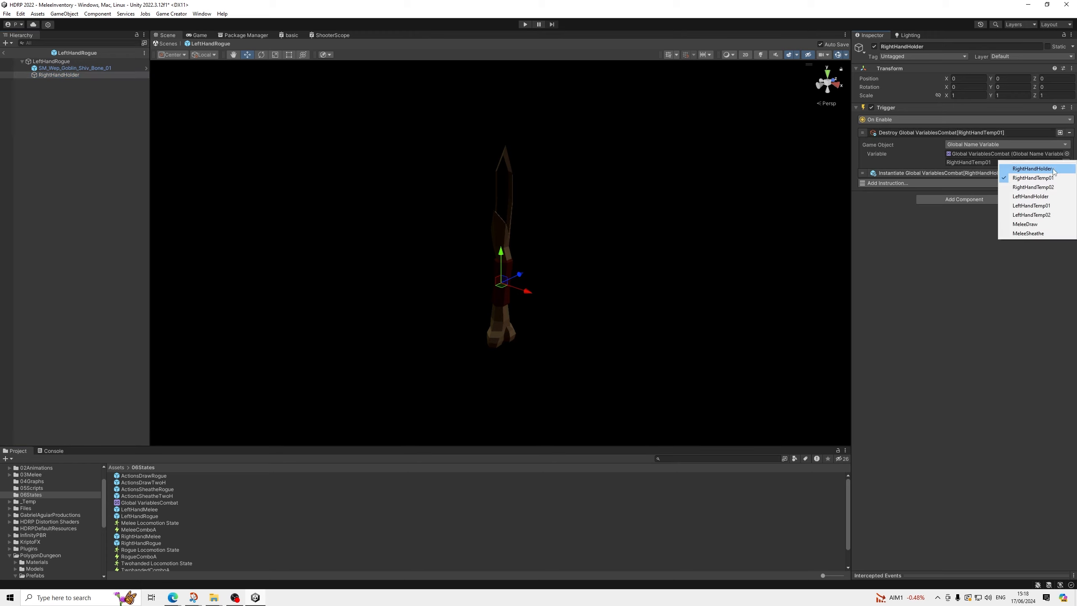
click(1031, 205)
Step: Expand the Instantiate instruction and rename the pasted holder object to LeftHandHolder
click(954, 173)
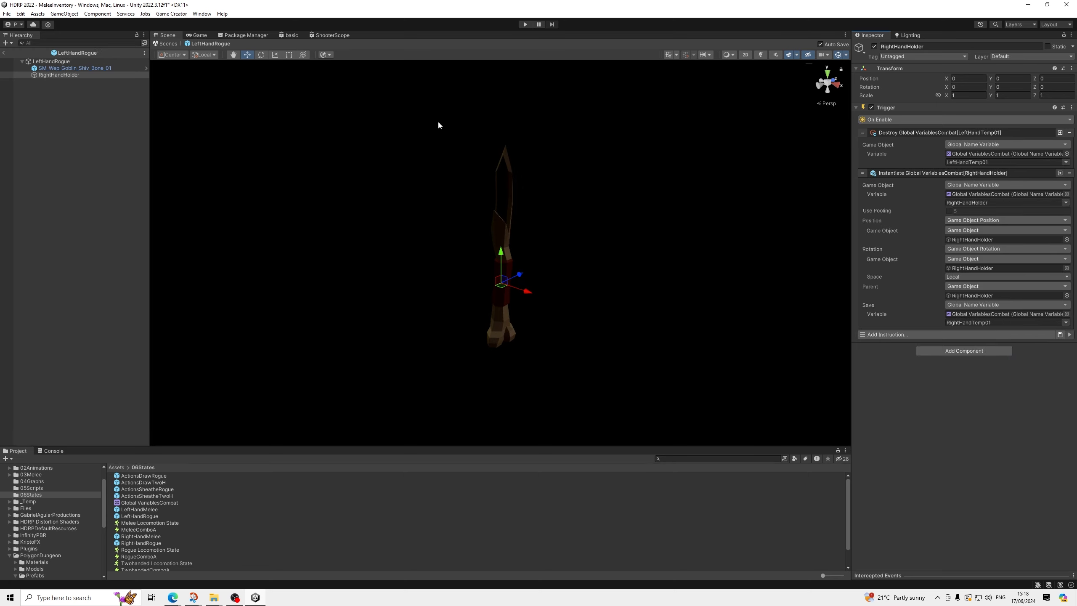
drag(895, 47, 862, 51)
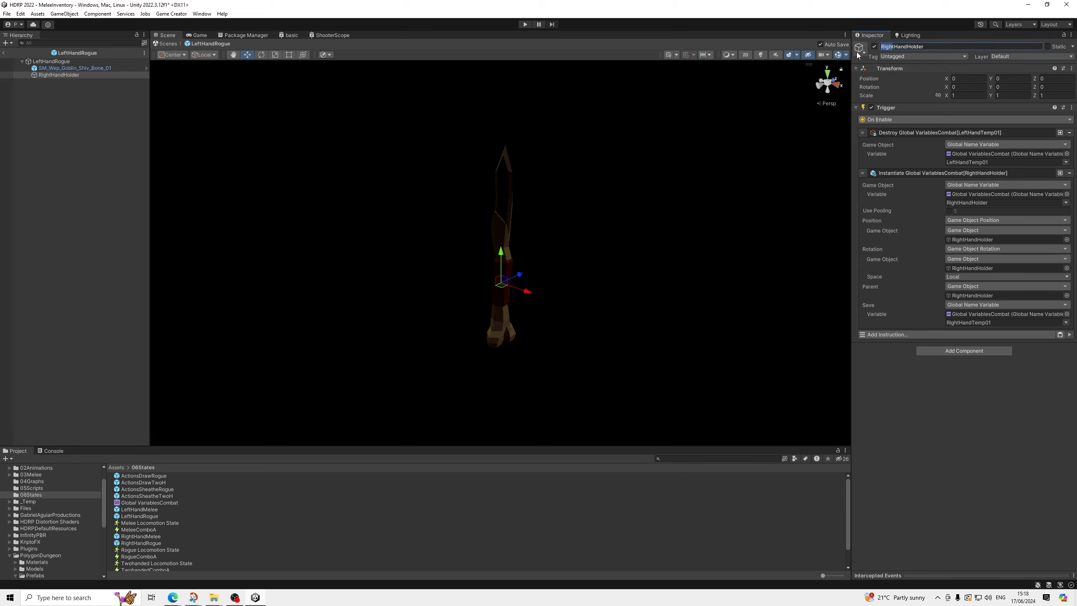
text(Left)
key(Return)
Step: Set the Instantiate instruction to save into LeftHandTemp01 and to use the LeftHandHolder variable as its game object
click(1067, 323)
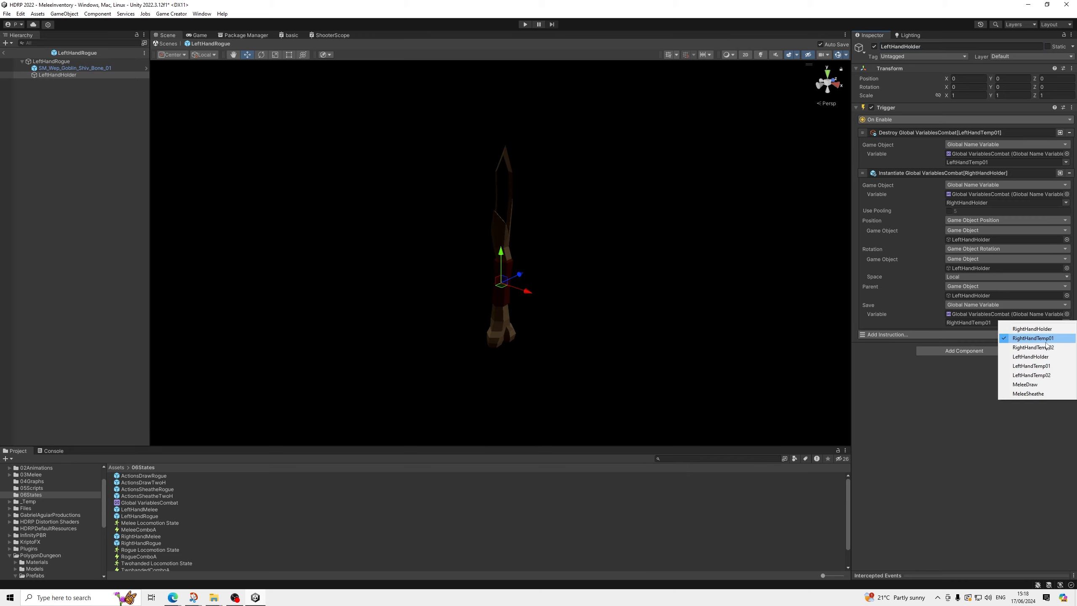
click(1022, 366)
click(1066, 203)
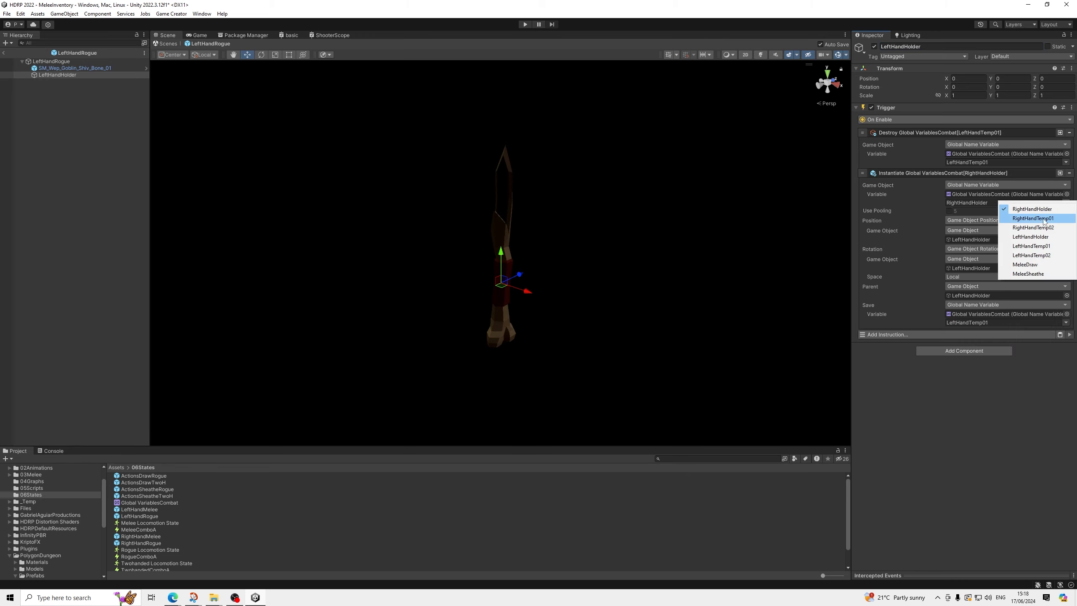
click(1018, 243)
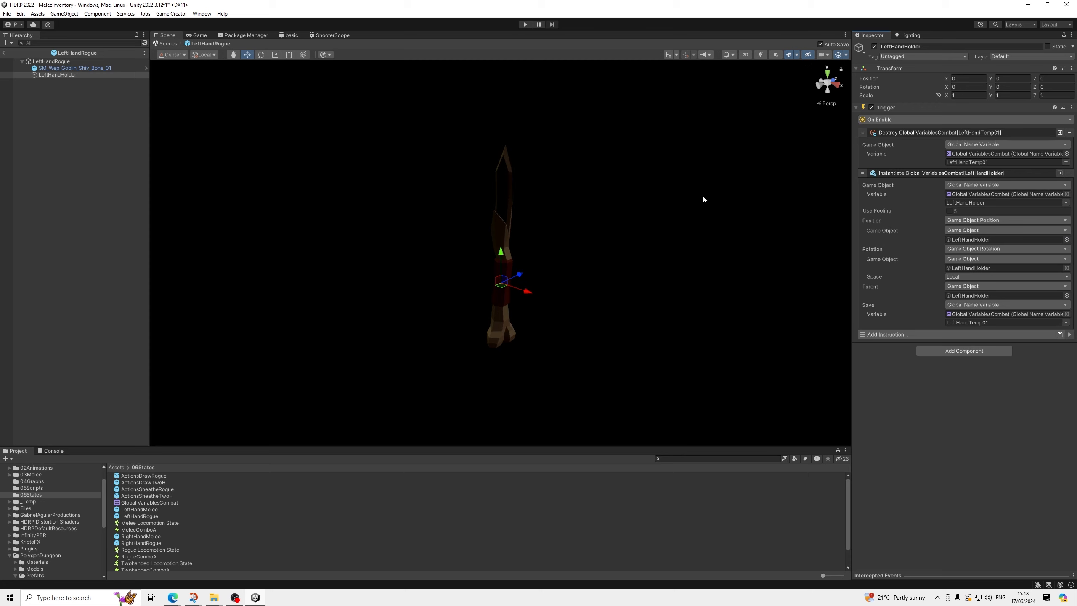
Step: Exit the LeftHandRogue prefab to the MeleeInventory scene and bring the weapon assets in 06States into view
click(65, 67)
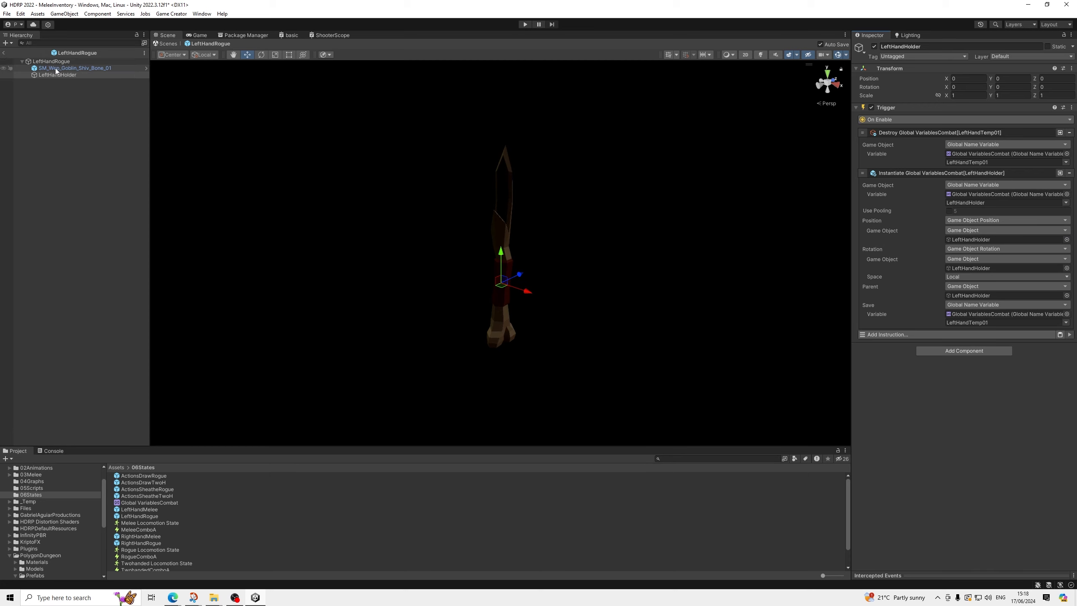
click(5, 53)
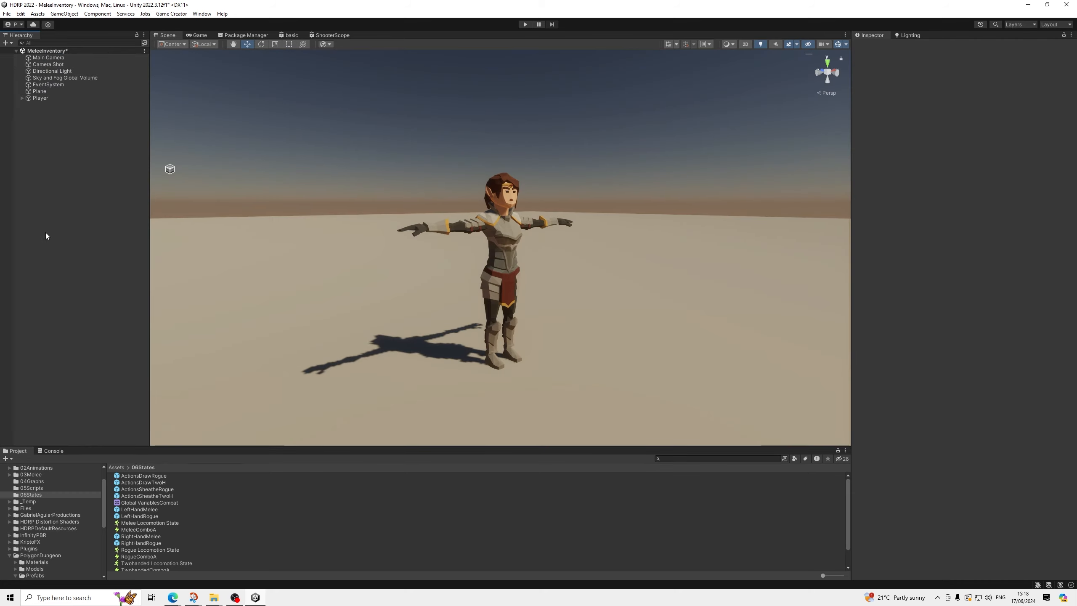
scroll(153, 555, down, 2)
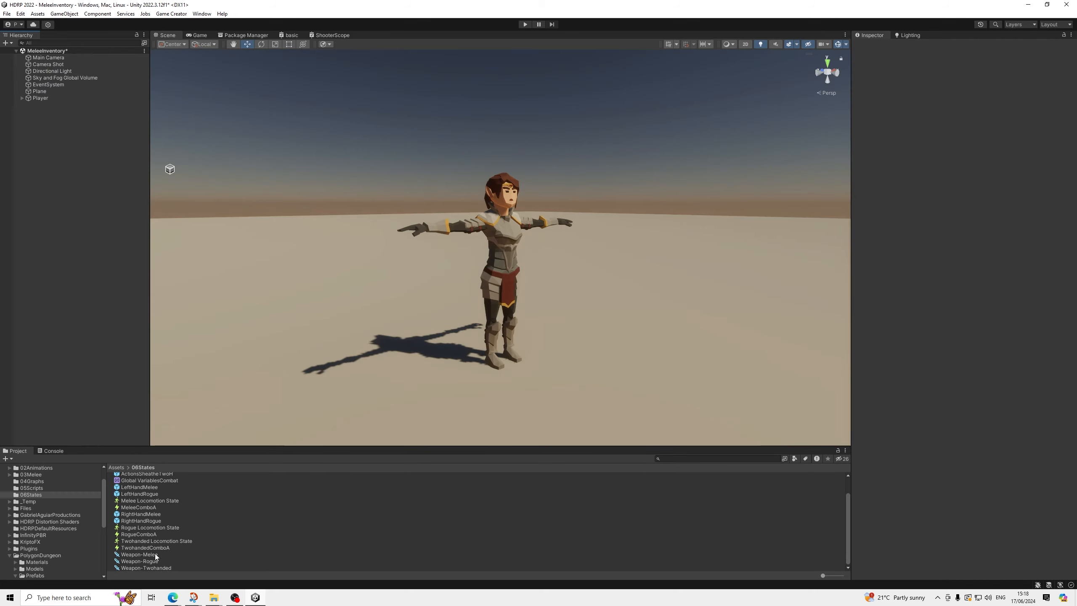
Step: Create a Game Creator Trigger object at the root of the MeleeInventory scene
right_click(40, 125)
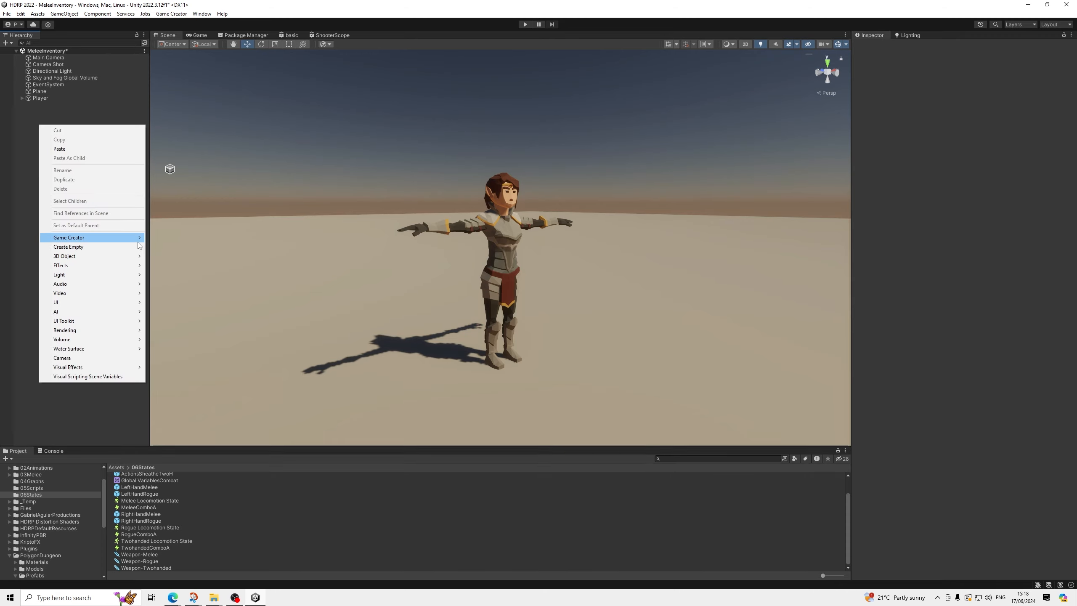
mouse_move(139, 240)
mouse_move(195, 286)
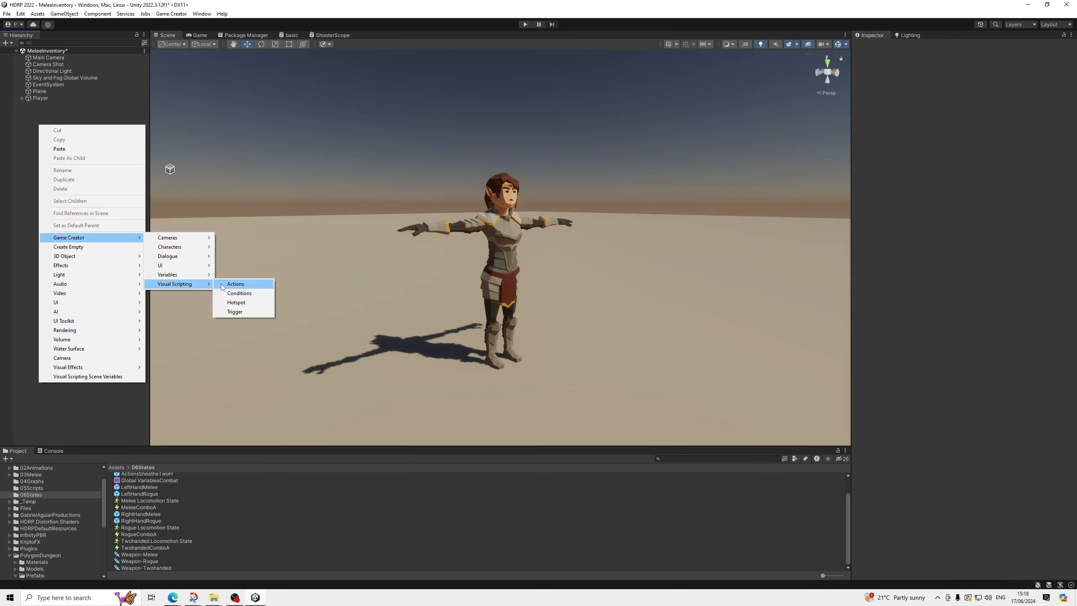
click(233, 312)
Step: Add an Equip Melee Weapon instruction to the Trigger and assign the Weapon-Rogue asset as its weapon
click(890, 134)
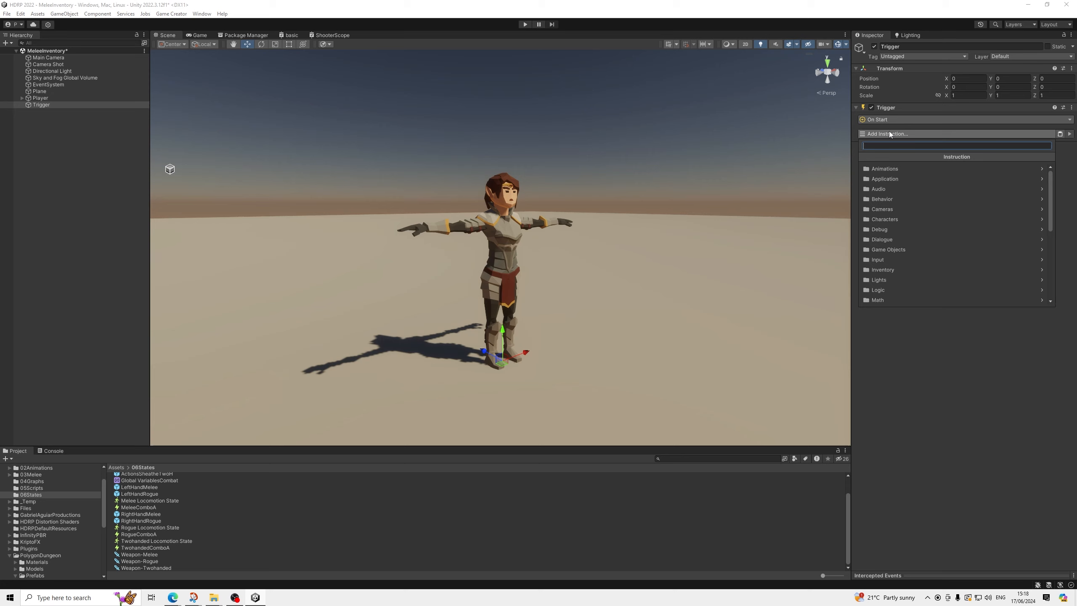
text(equip)
key(Down)
key(Down)
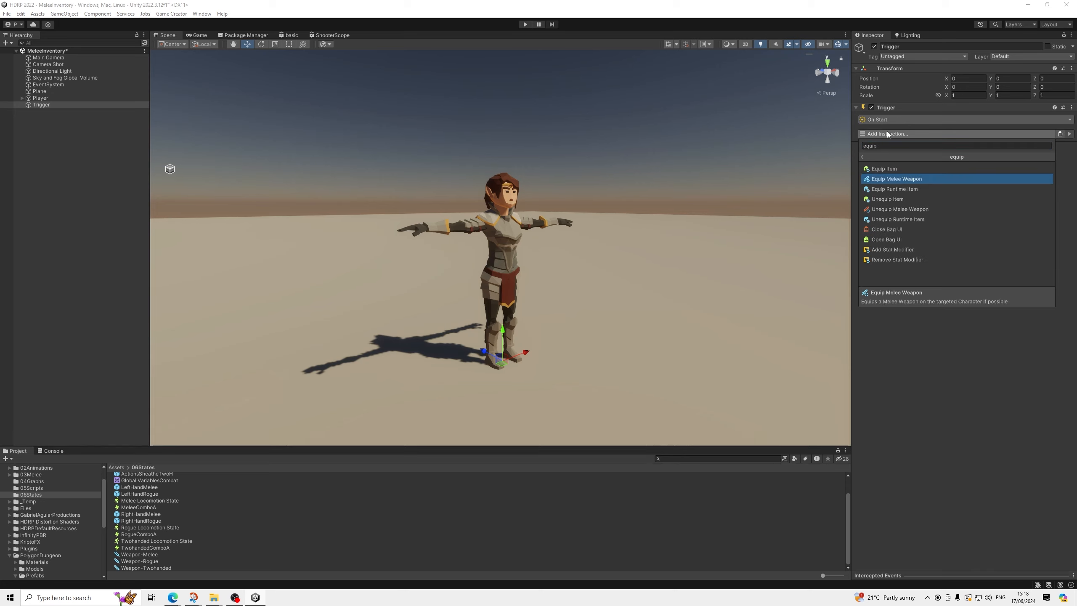
key(Return)
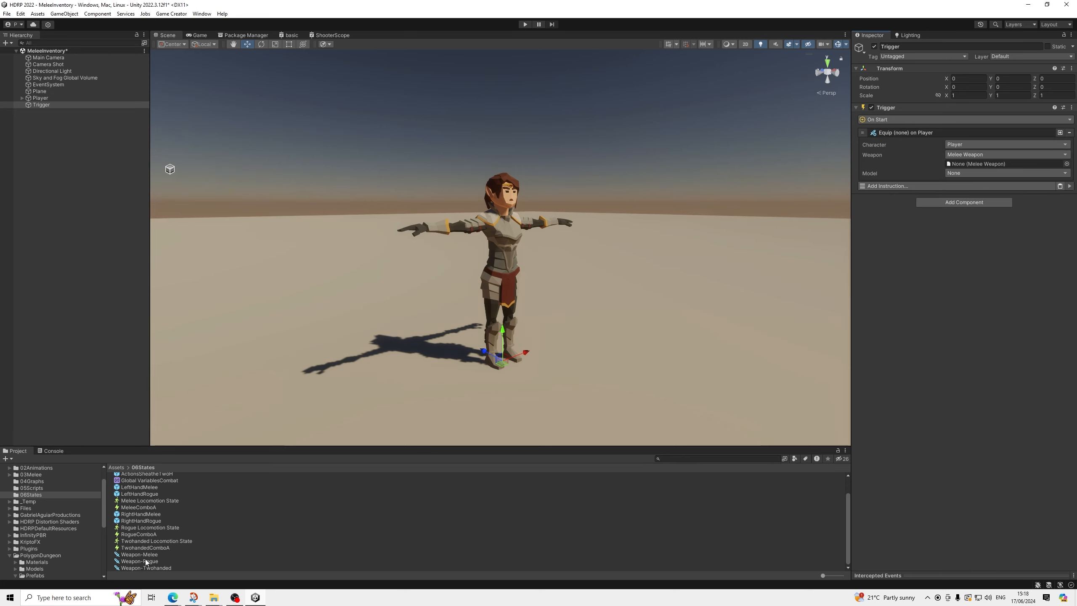
drag(146, 562, 1005, 164)
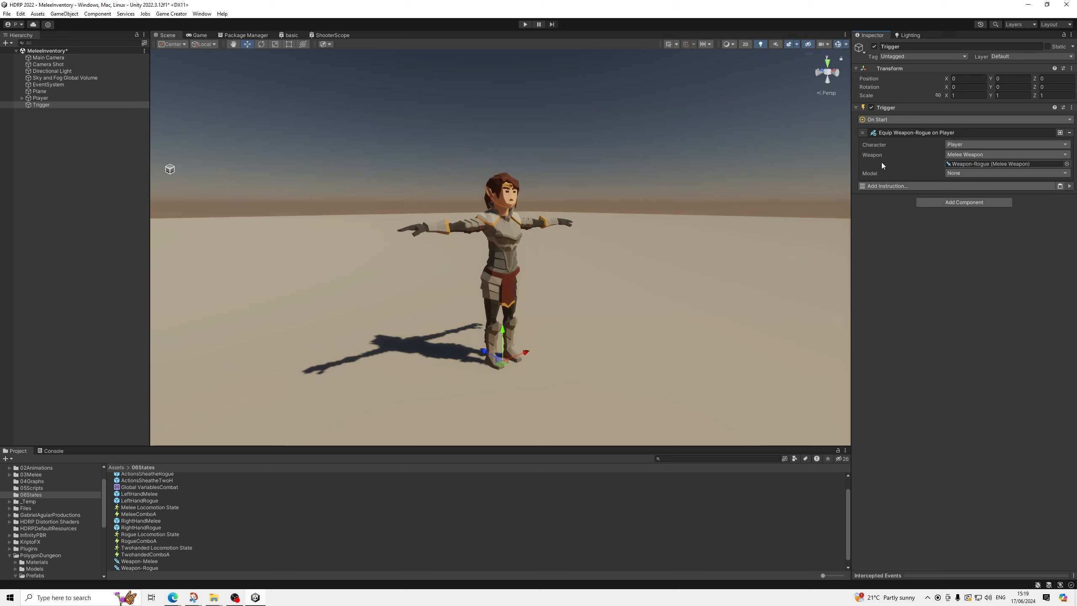
Step: Save the MeleeInventory scene, run it in play mode and pause it with the rogue weapons equipped
click(7, 13)
click(21, 54)
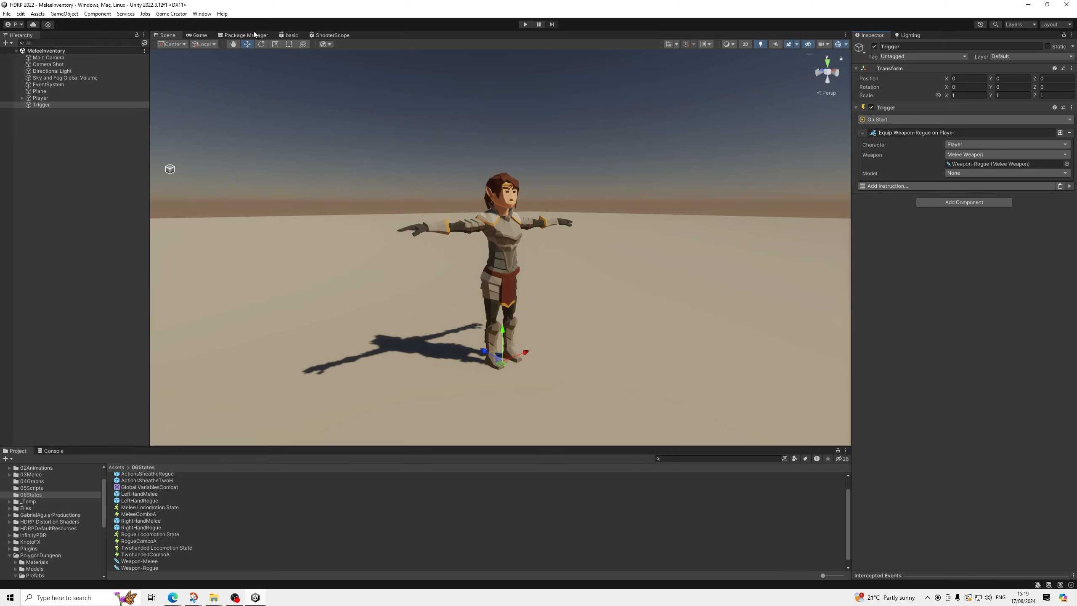
click(525, 24)
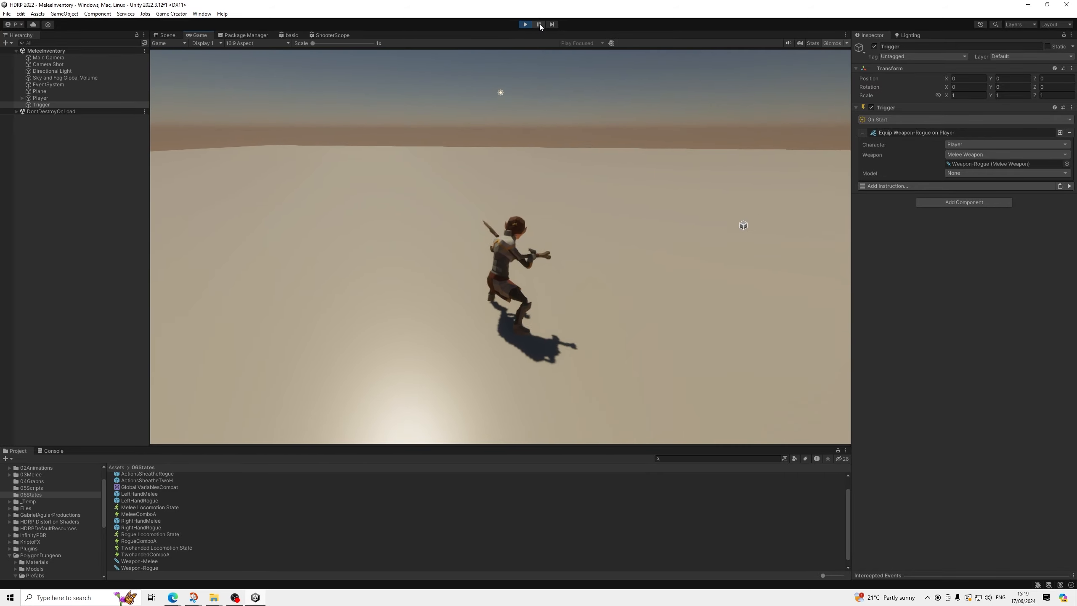
click(539, 24)
Step: Select the LeftHandRogue(Clone) weapon object on the paused character and widen the Hierarchy so its full name shows
alt+drag(548, 200, 484, 225)
scroll(509, 250, up, 4)
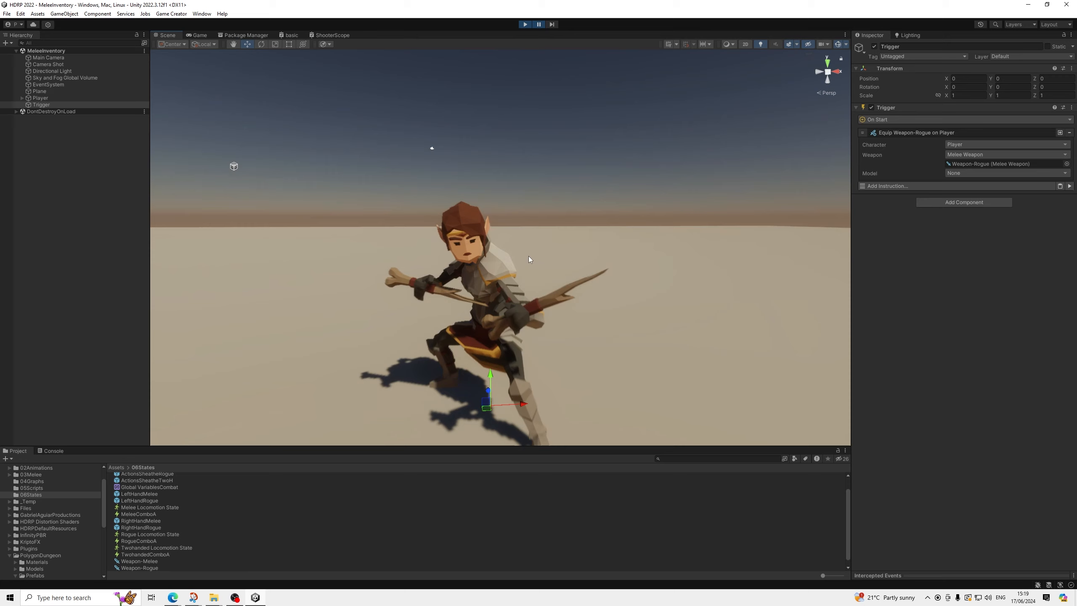
middle_drag(529, 257, 522, 151)
alt+drag(521, 151, 581, 235)
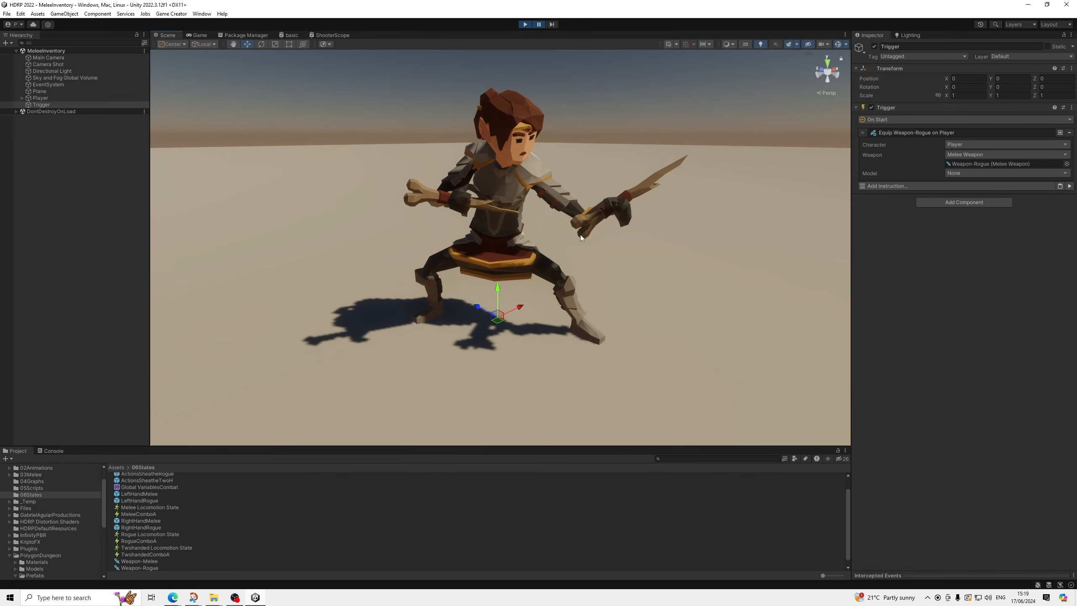
click(586, 220)
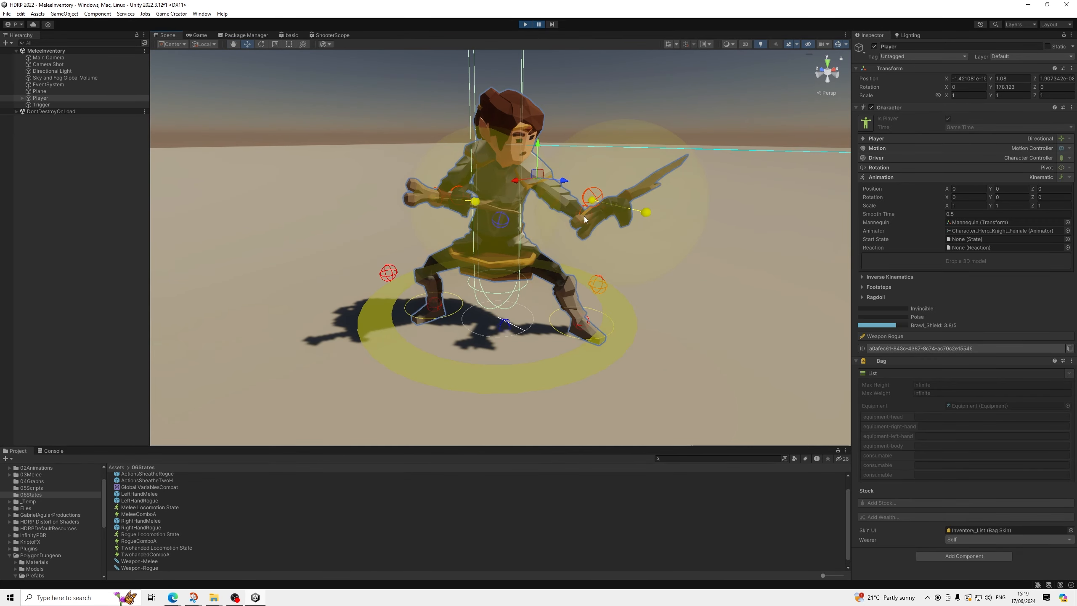
click(585, 216)
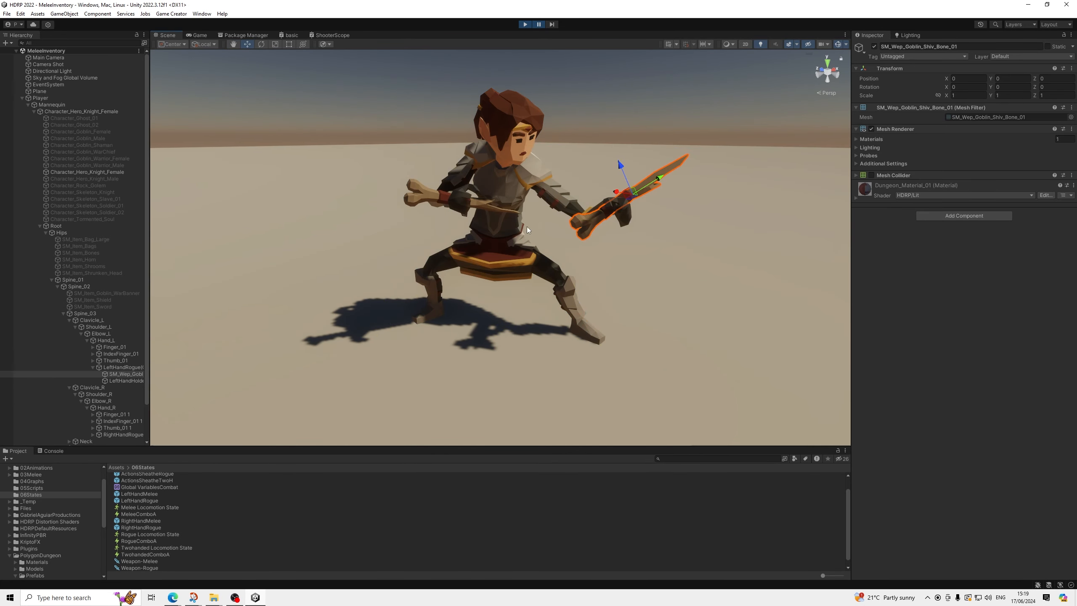
click(119, 367)
drag(150, 369, 180, 369)
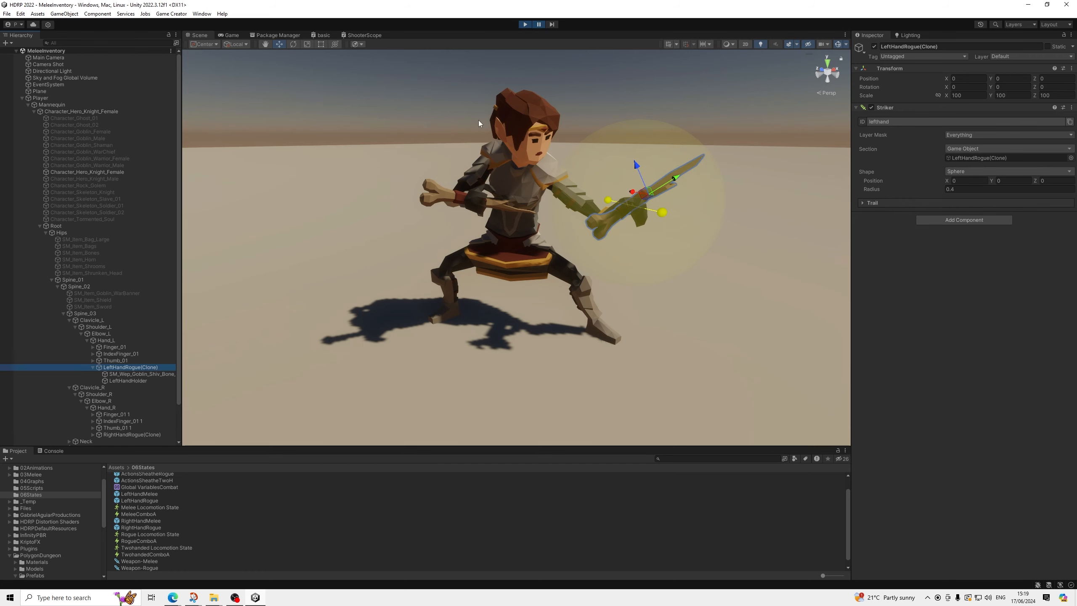
Step: Rotate the left-hand shiv upright to 90, 0, 30 and move it to about 10.7, 0.4, -5.9
click(293, 44)
scroll(647, 214, up, 3)
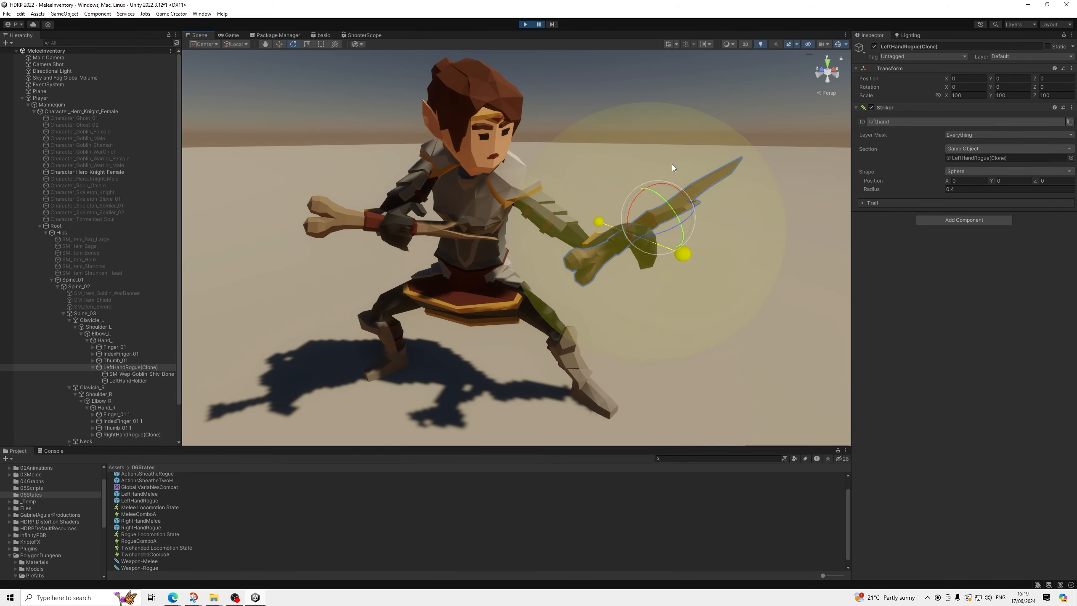
drag(637, 199, 536, 239)
drag(667, 205, 682, 212)
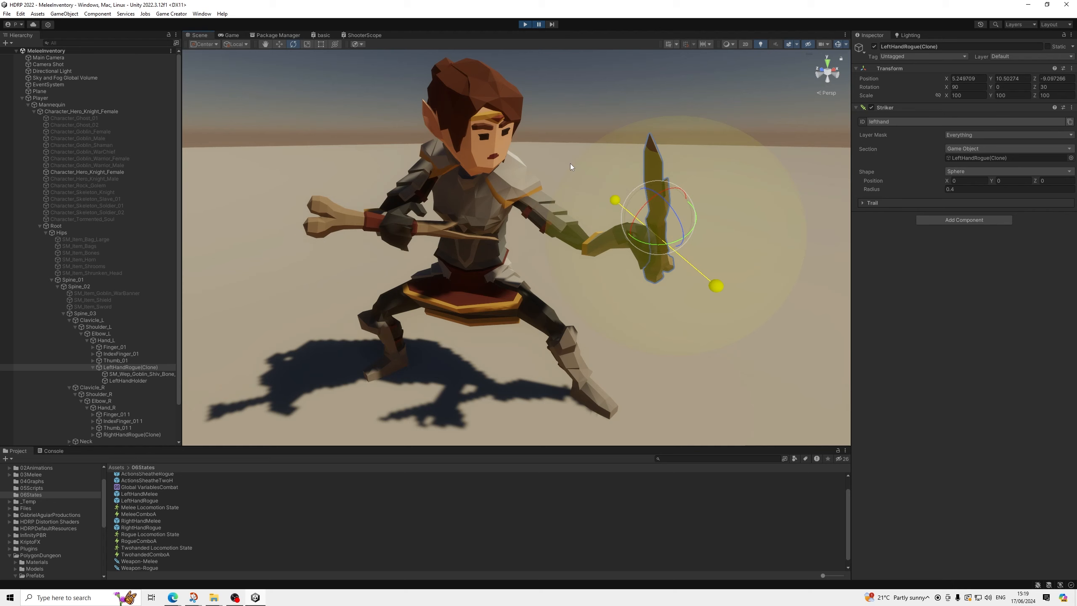
key(w)
drag(632, 234, 603, 205)
Step: Turn the left-hand shiv to a rotation of 90, 0, 0 and move it into the palm at about -7.8, -5.8, -0.2
alt+drag(711, 246, 590, 258)
click(293, 44)
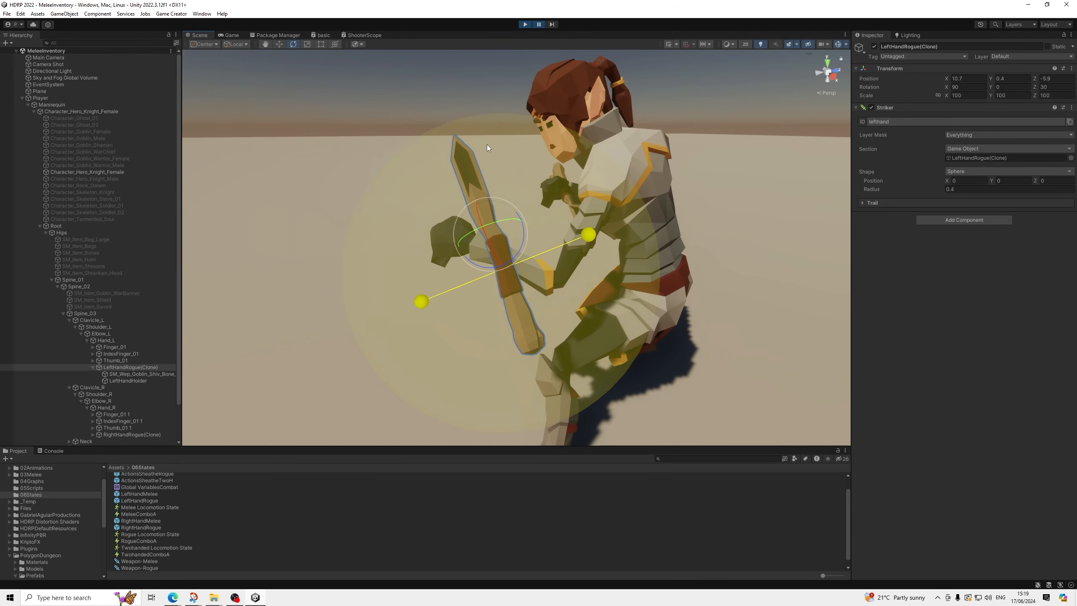
drag(525, 239, 544, 284)
key(w)
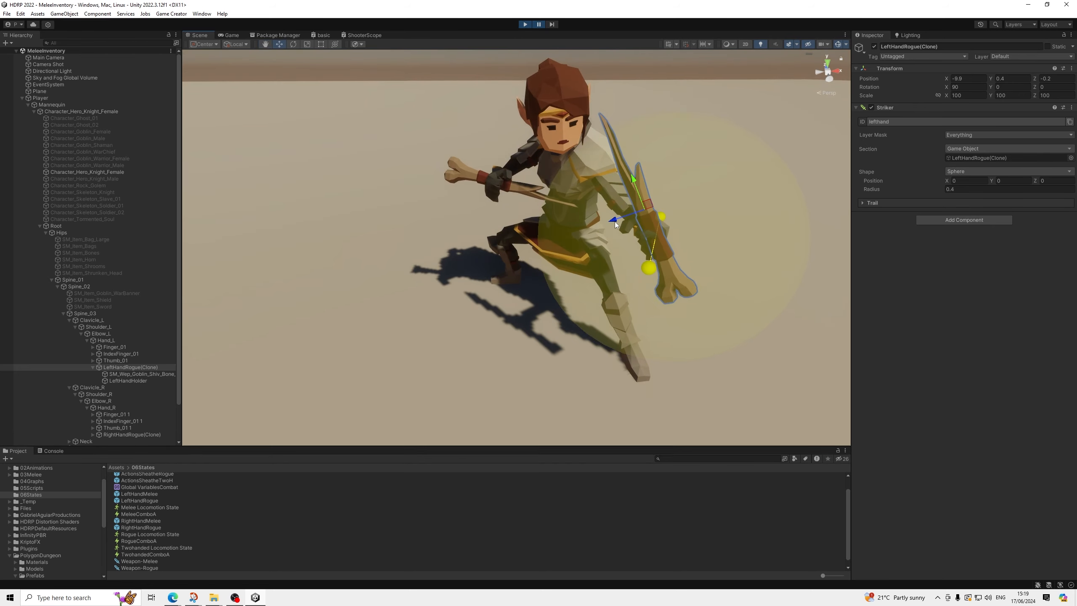
drag(614, 220, 741, 241)
Step: Fine-tune the left-hand shiv's tilt in the grip to a rotation of about 84.17, 1.8, 4.76
key(f)
click(293, 44)
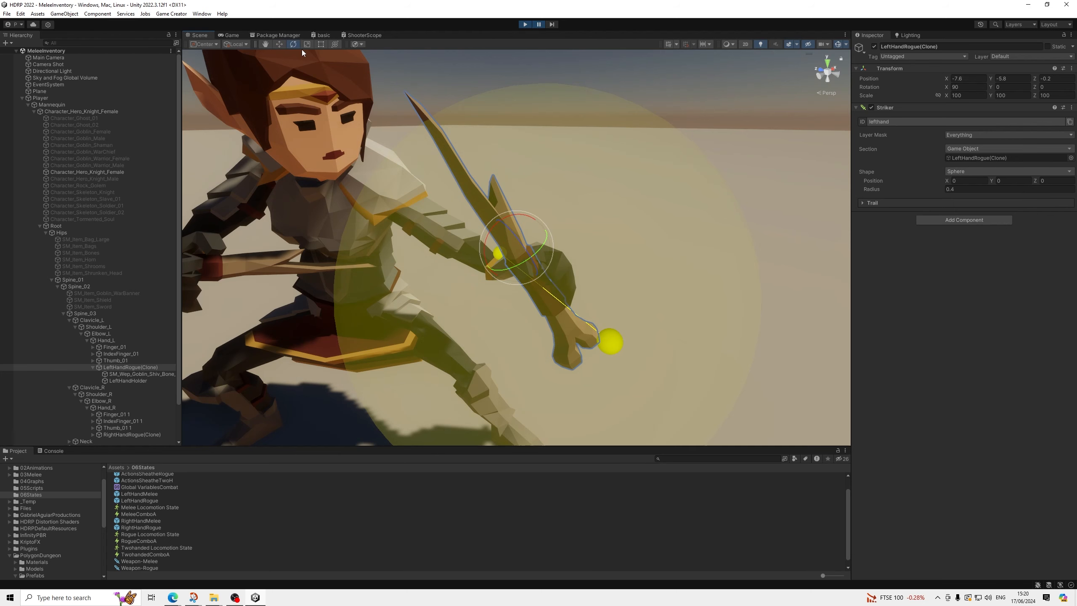
drag(518, 210, 520, 213)
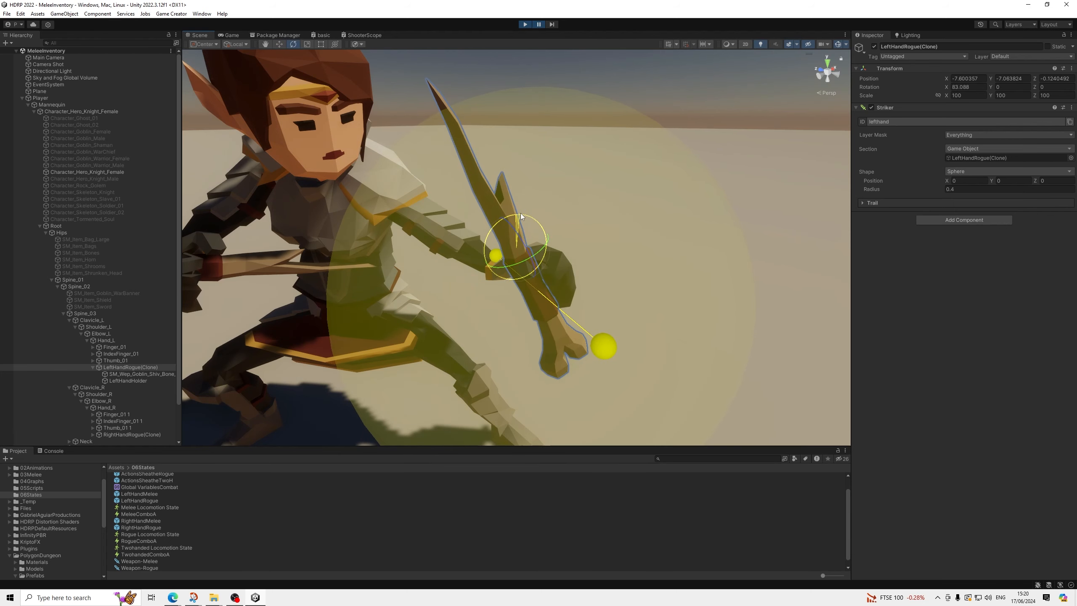
alt+drag(617, 238, 408, 241)
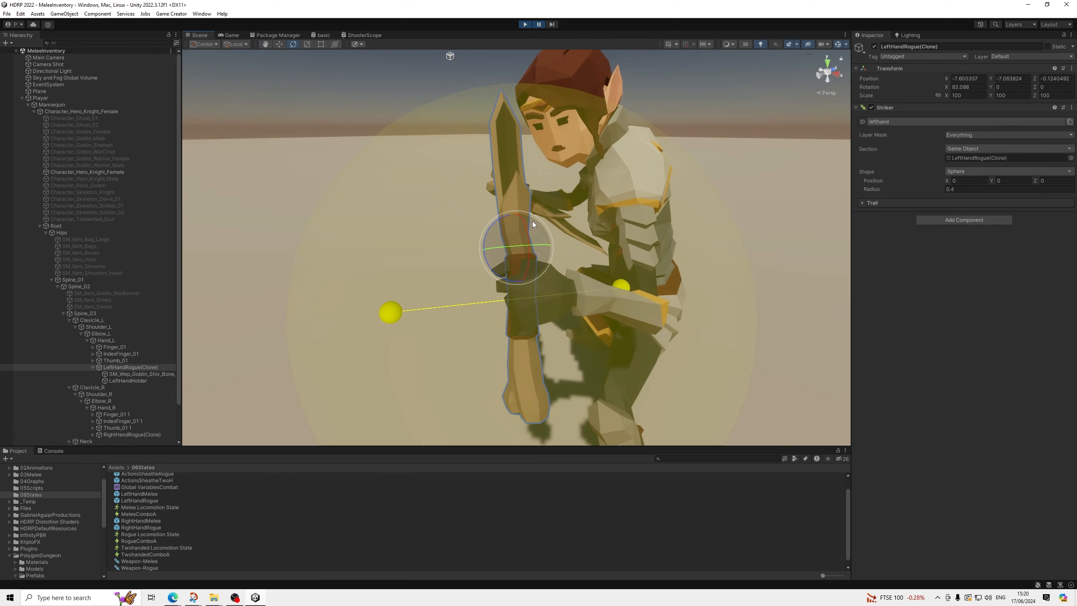
drag(532, 220, 531, 223)
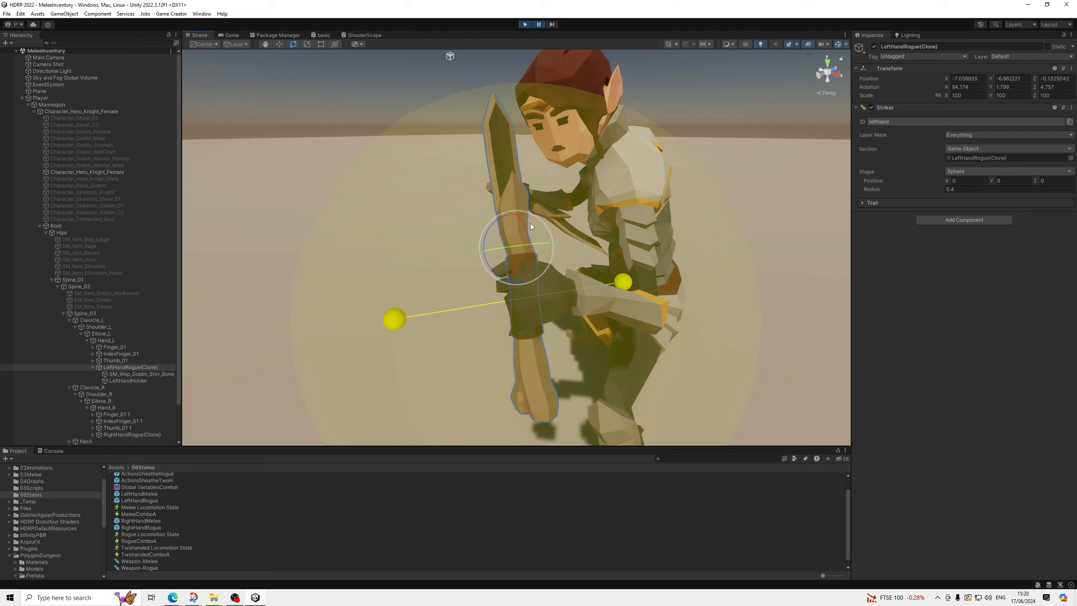
Step: Adjust the left-hand shiv in the grip to position -7.58, -3.58, -0.57 and rotation 84.174, 1.8, 9.317
click(279, 45)
alt+drag(408, 208, 594, 189)
drag(487, 259, 408, 285)
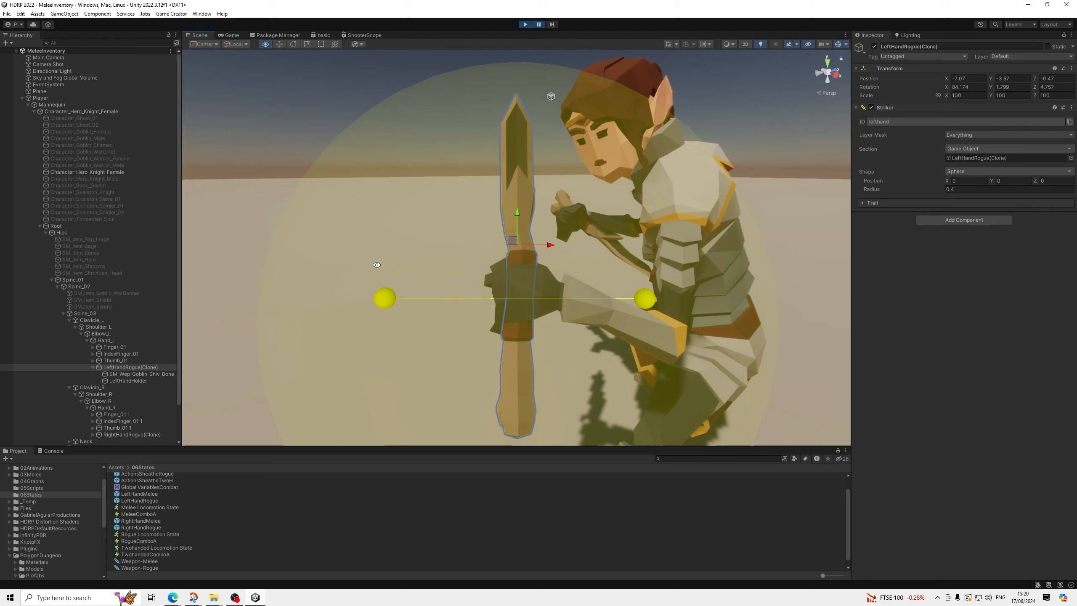
click(299, 45)
drag(532, 277, 653, 259)
key(w)
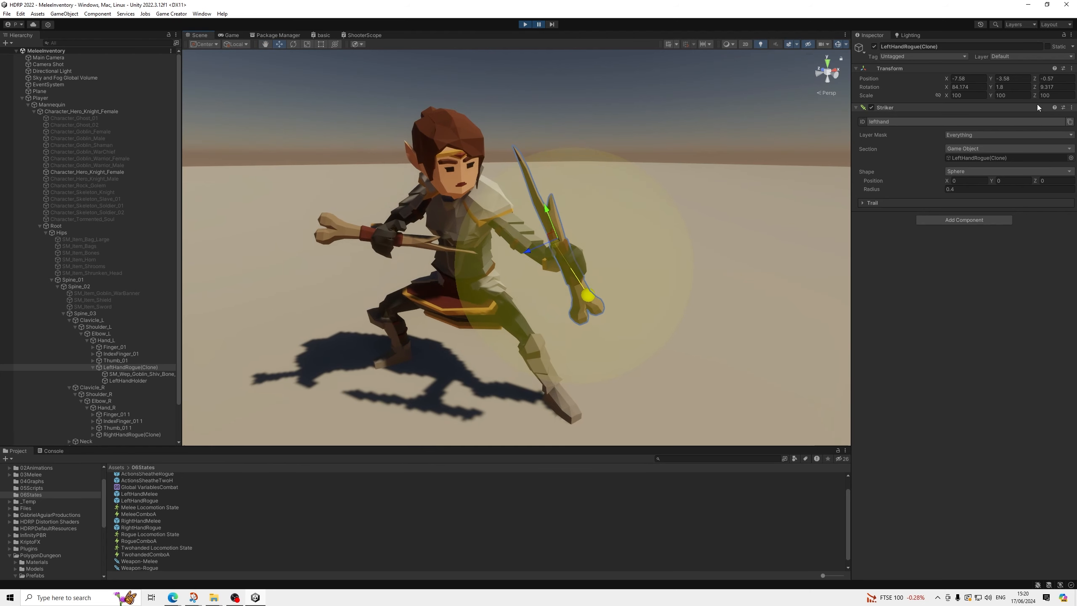
Step: Copy the Transform component of LeftHandRogue(Clone) and paste its values onto RightHandRogue(Clone)
click(1071, 68)
mouse_move(994, 136)
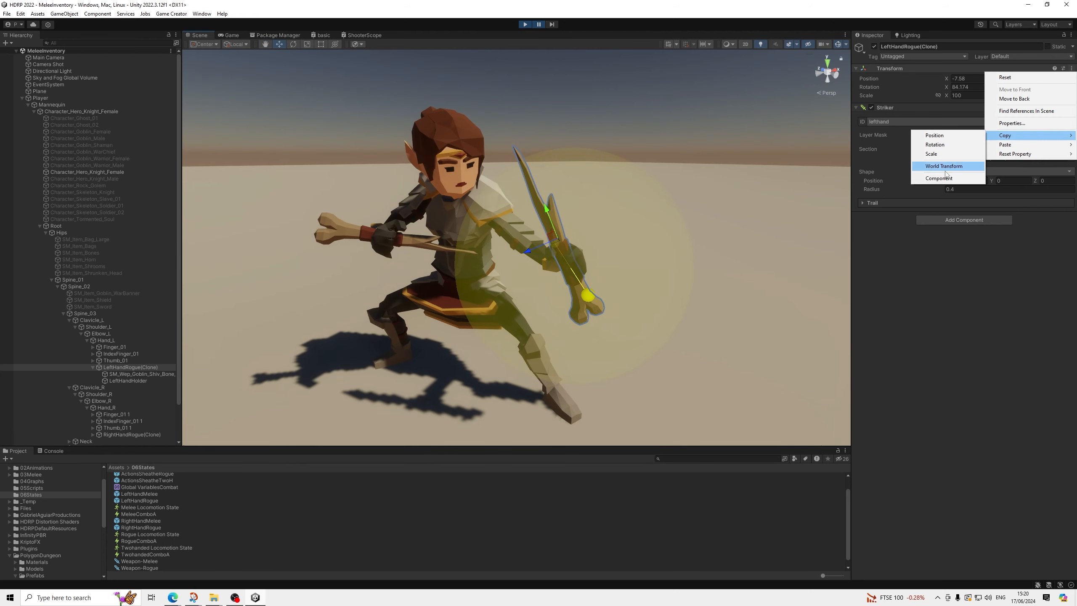
click(939, 179)
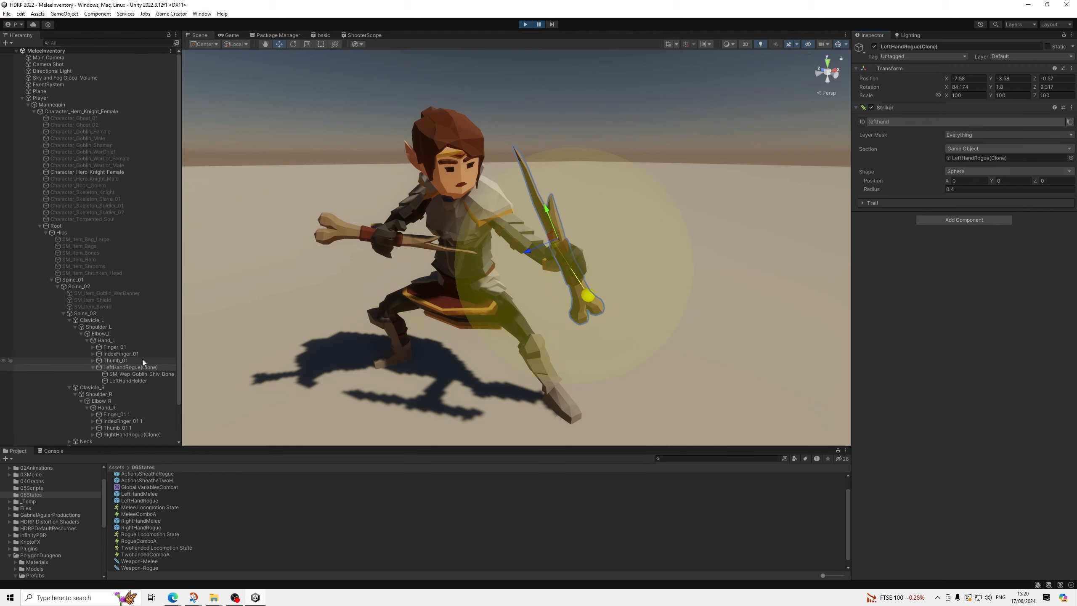
scroll(143, 365, down, 2)
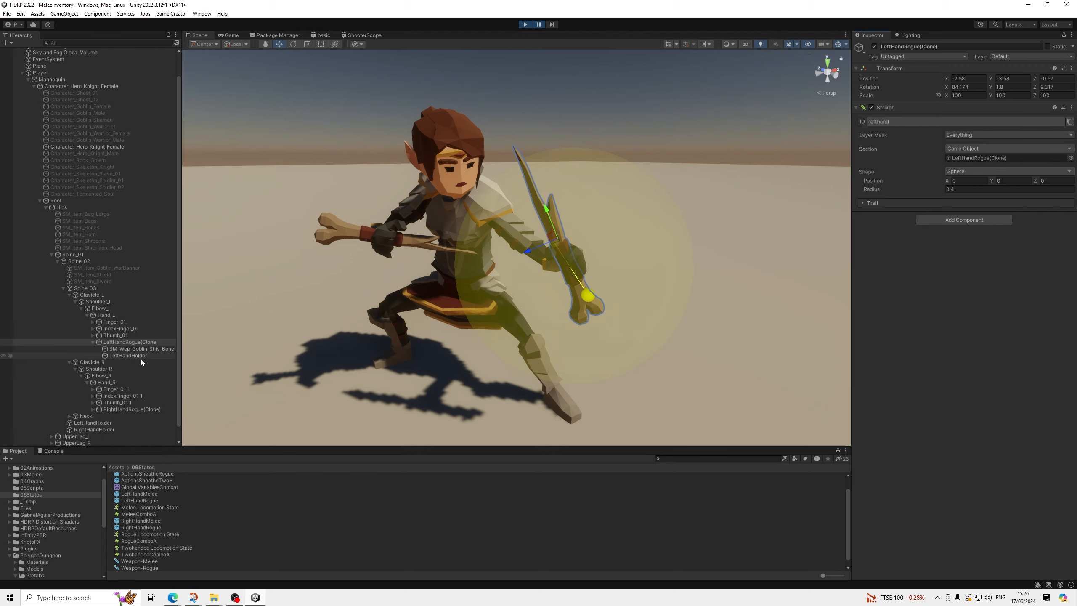
click(117, 409)
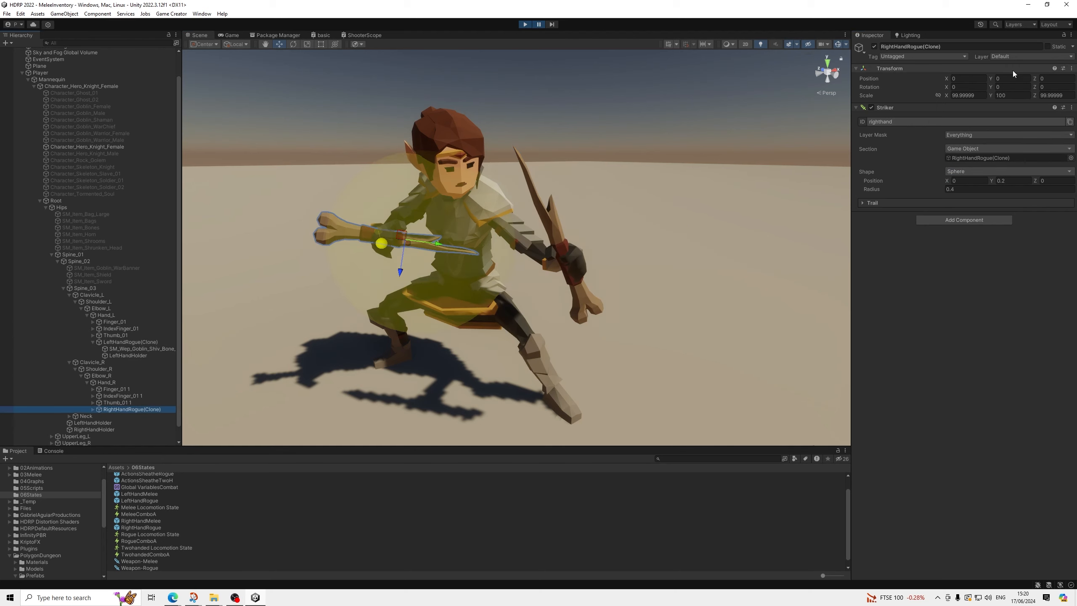
click(1072, 69)
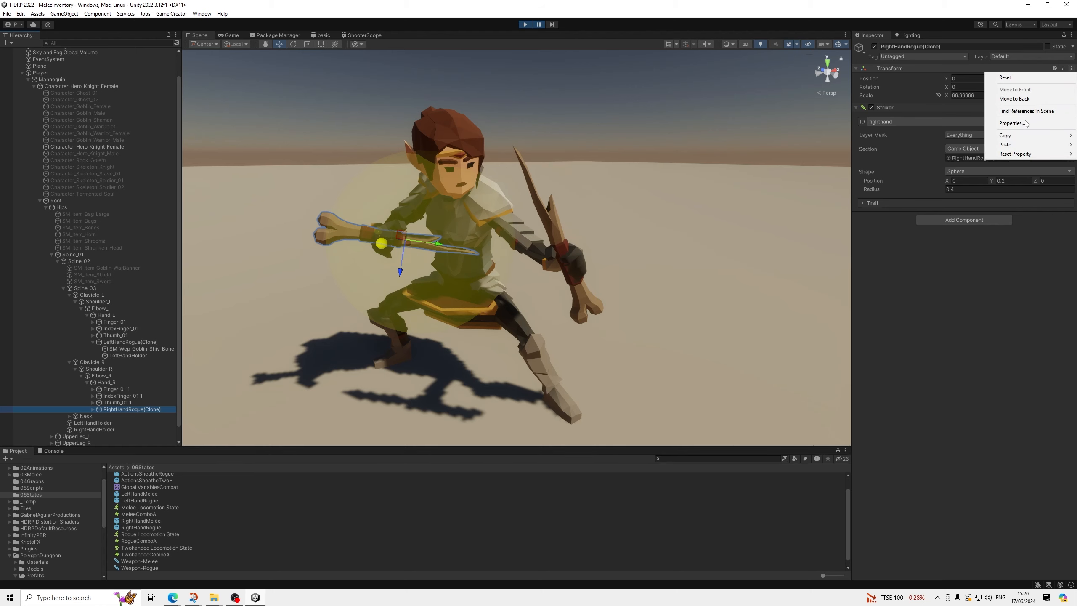
mouse_move(1005, 145)
click(933, 197)
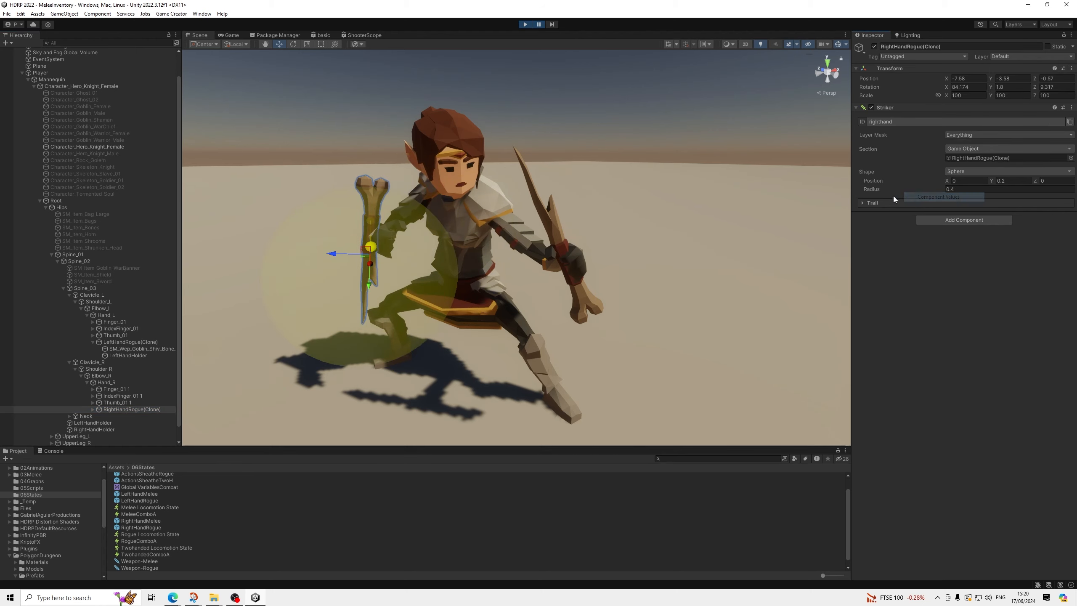
Step: Mirror the right-hand shiv's position by setting it to 7.58, 3.58, 0.57
key(f)
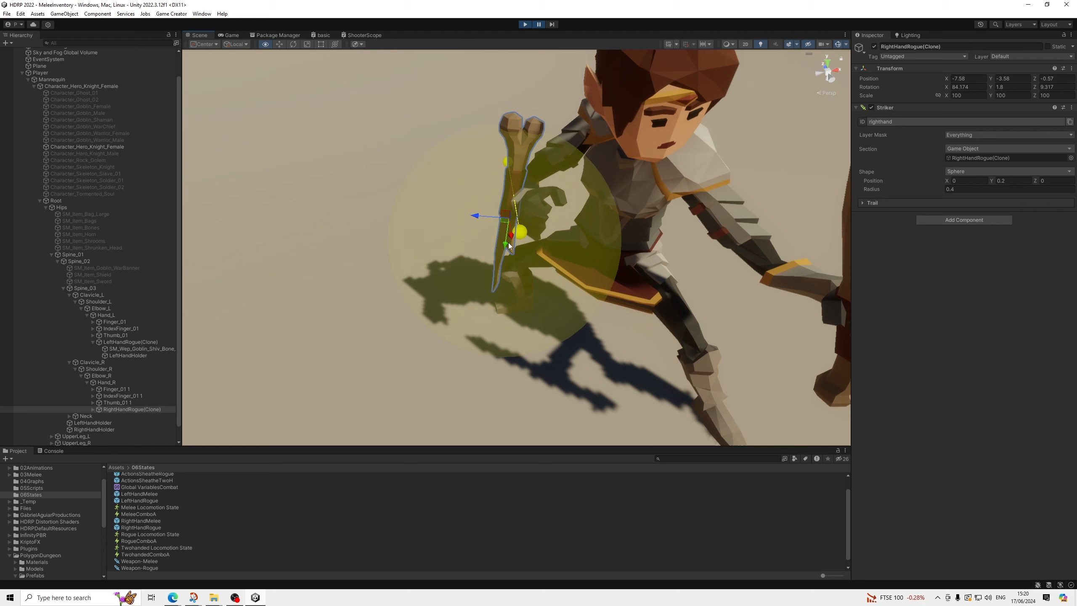
click(980, 76)
text(7.58)
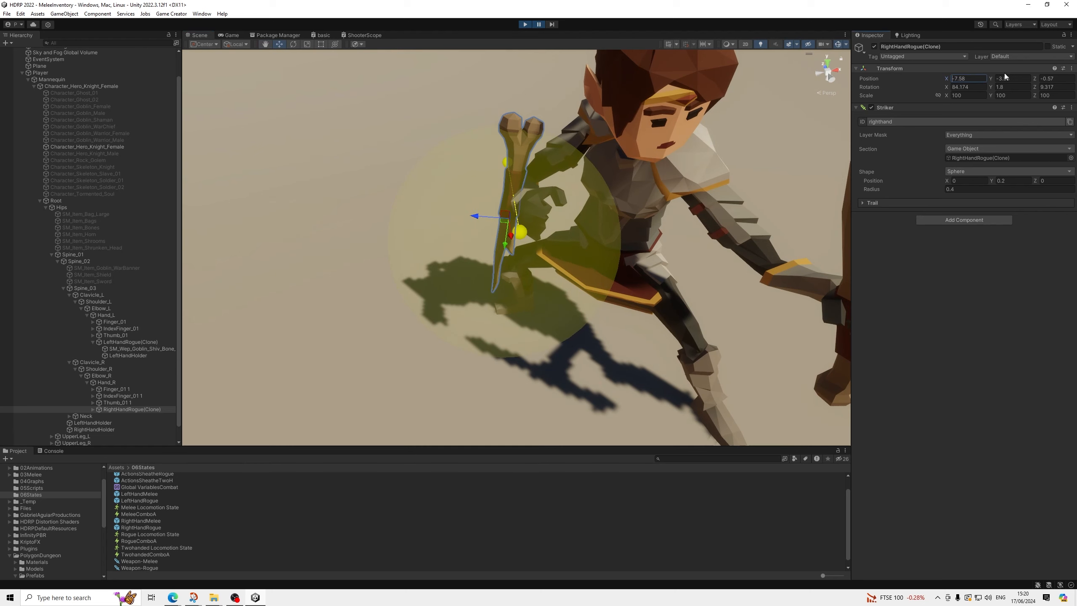
click(1013, 79)
key(Delete)
key(Return)
click(1058, 79)
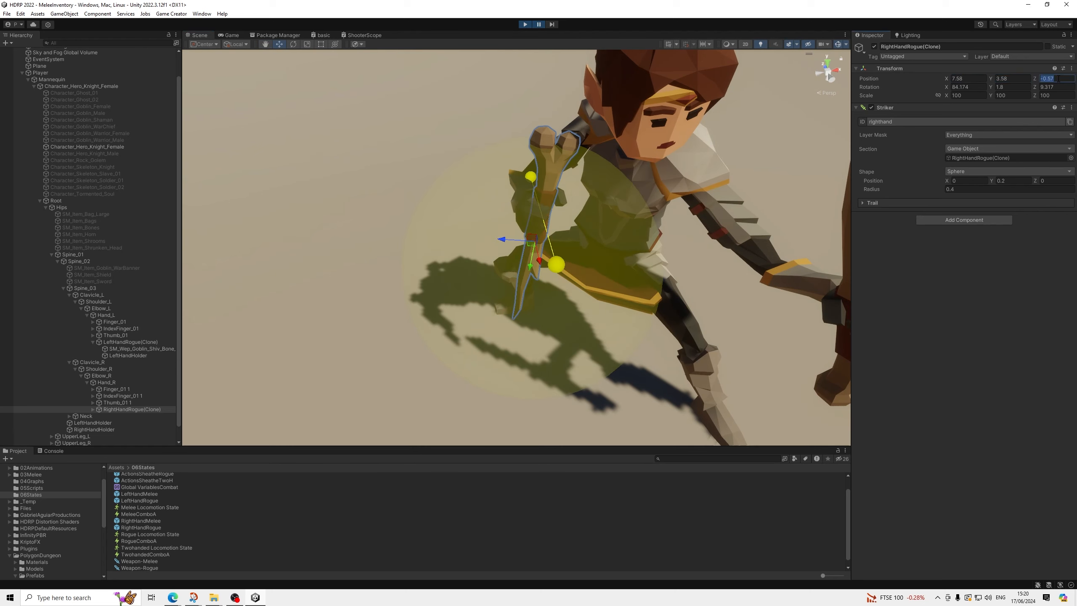
key(Delete)
key(Return)
Step: Mirror the right-hand shiv's rotation by setting it to -84.174, -1.8, -9.317
click(1013, 86)
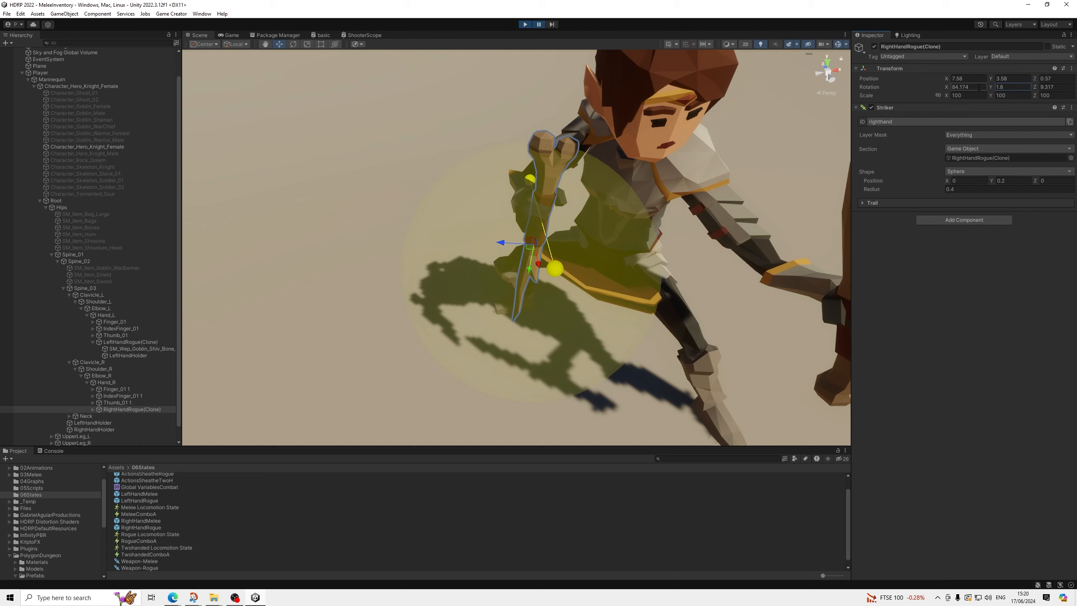
key(Home)
text(-)
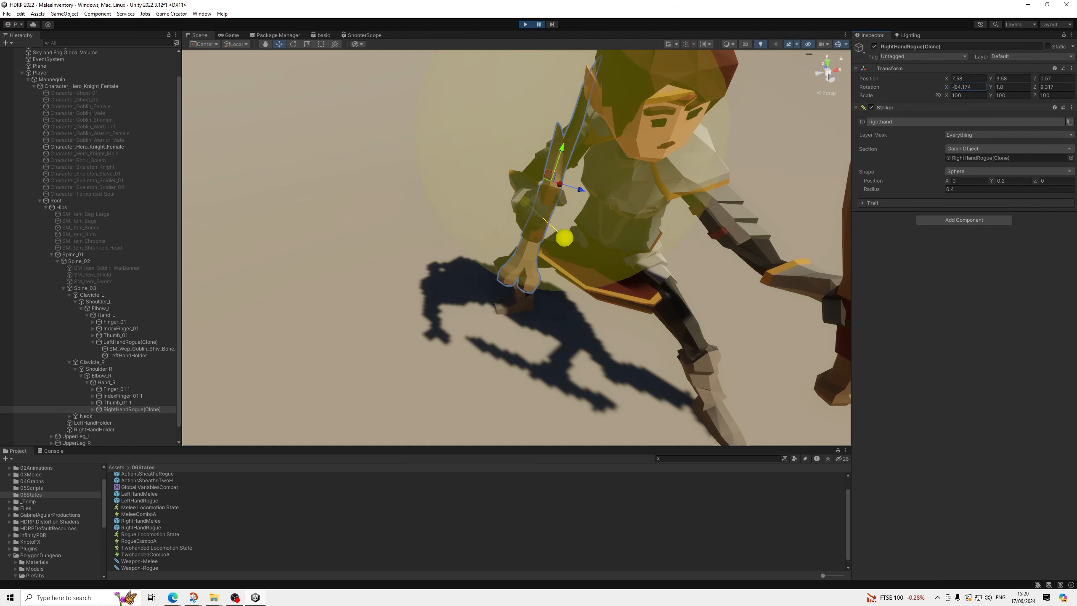
click(1072, 88)
key(Home)
text(-)
click(1031, 87)
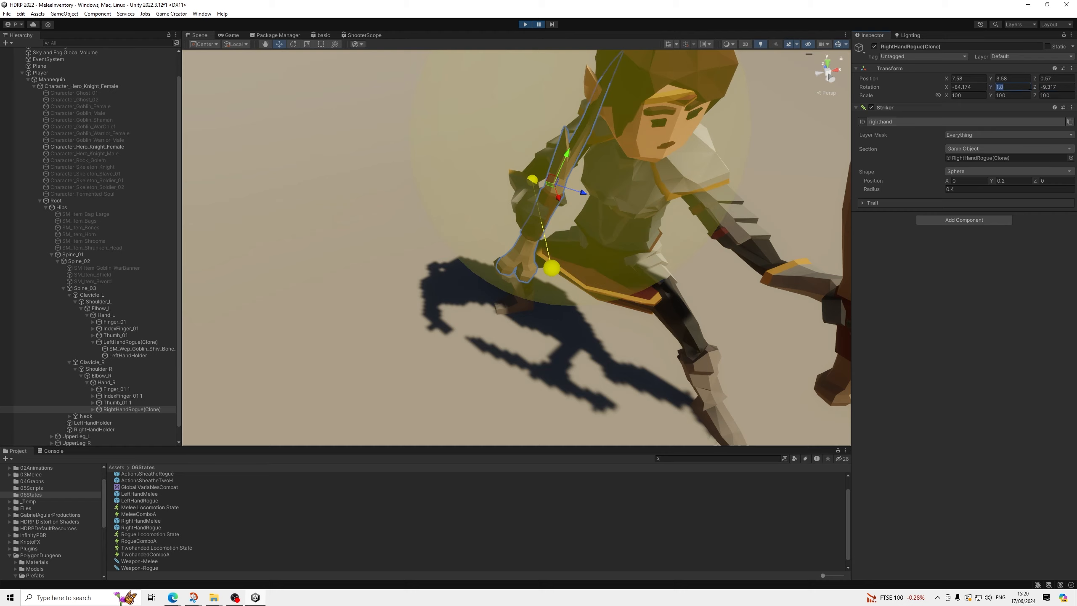
text(-)
Step: Inspect from several sides how both shivs sit in the character's hands, and collapse LeftHandRogue(Clone) in the Hierarchy
scroll(617, 141, up, 5)
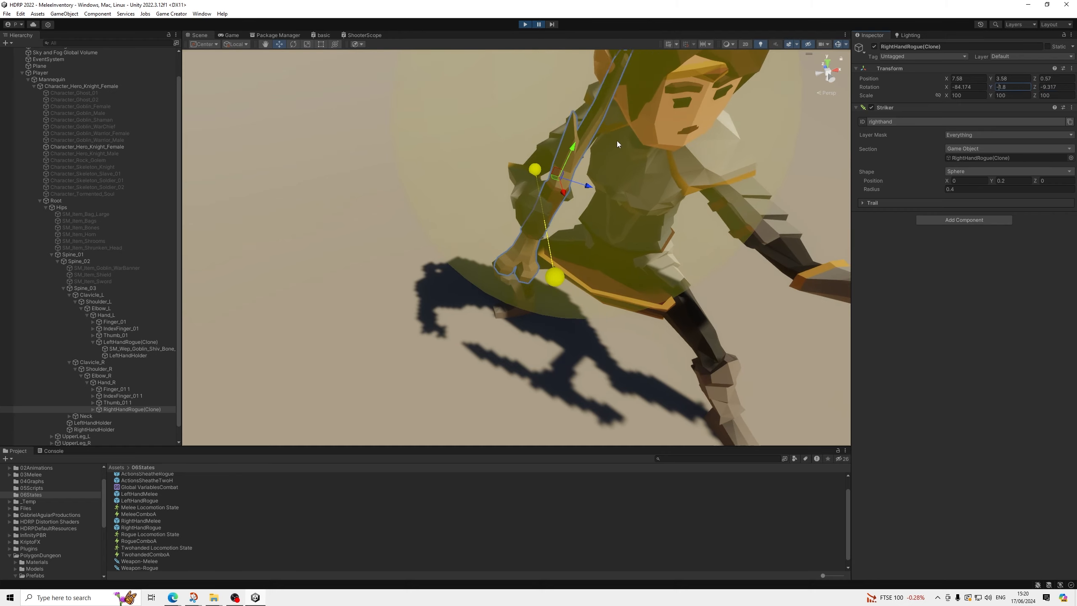
middle_drag(633, 159, 600, 230)
alt+drag(599, 229, 1029, 235)
scroll(741, 212, down, 10)
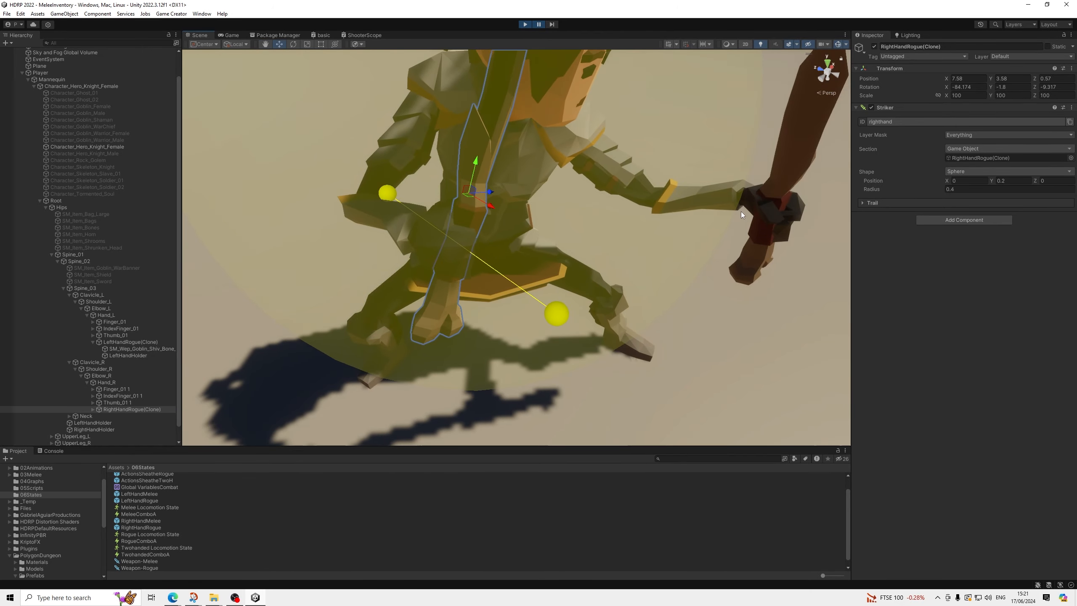
alt+drag(690, 235, 621, 185)
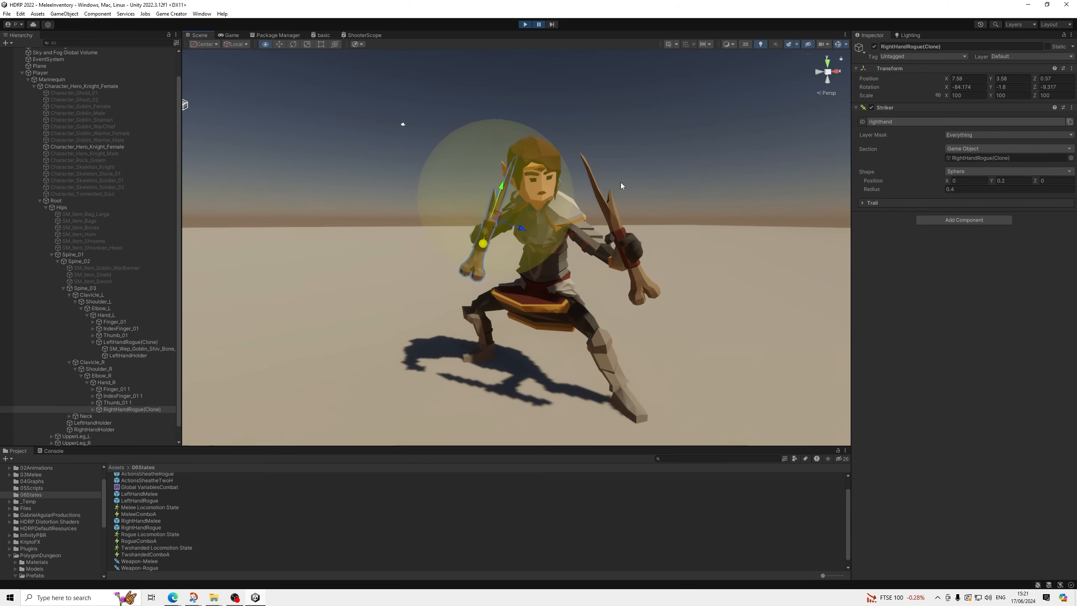
alt+drag(594, 221, 724, 278)
scroll(607, 254, down, 6)
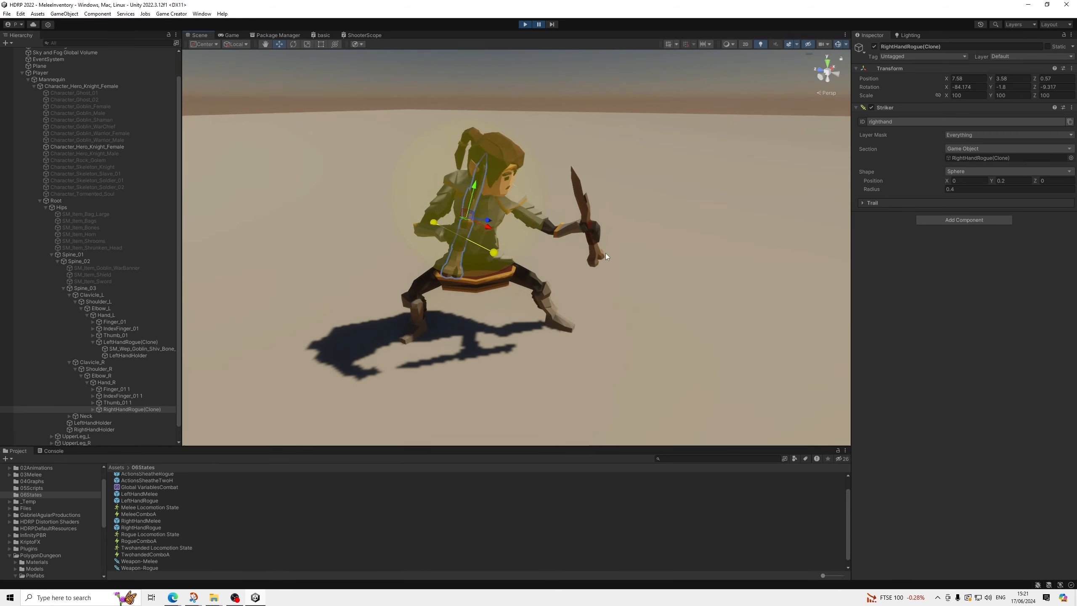
scroll(526, 240, up, 4)
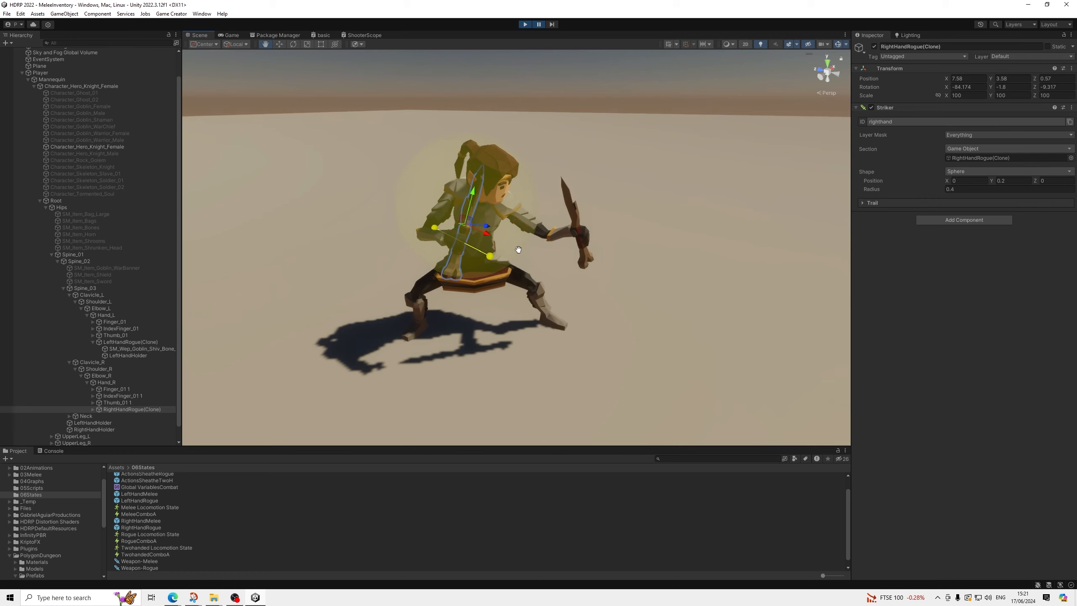
click(93, 342)
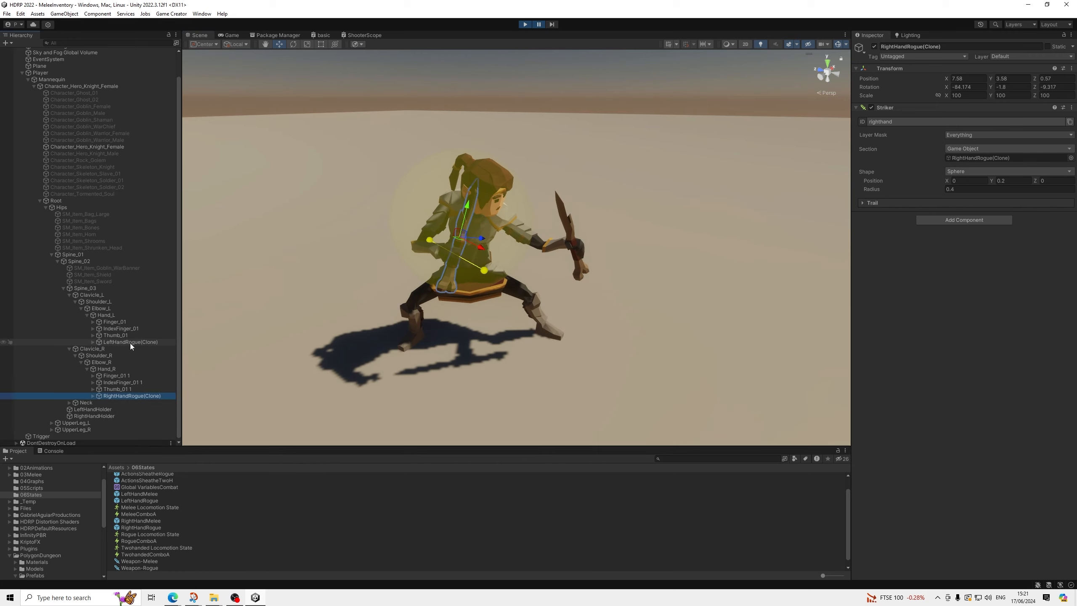
Step: Capture screen snips of the Inspector header and Transform values of LeftHandRogue(Clone) and RightHandRogue(Clone)
click(130, 342)
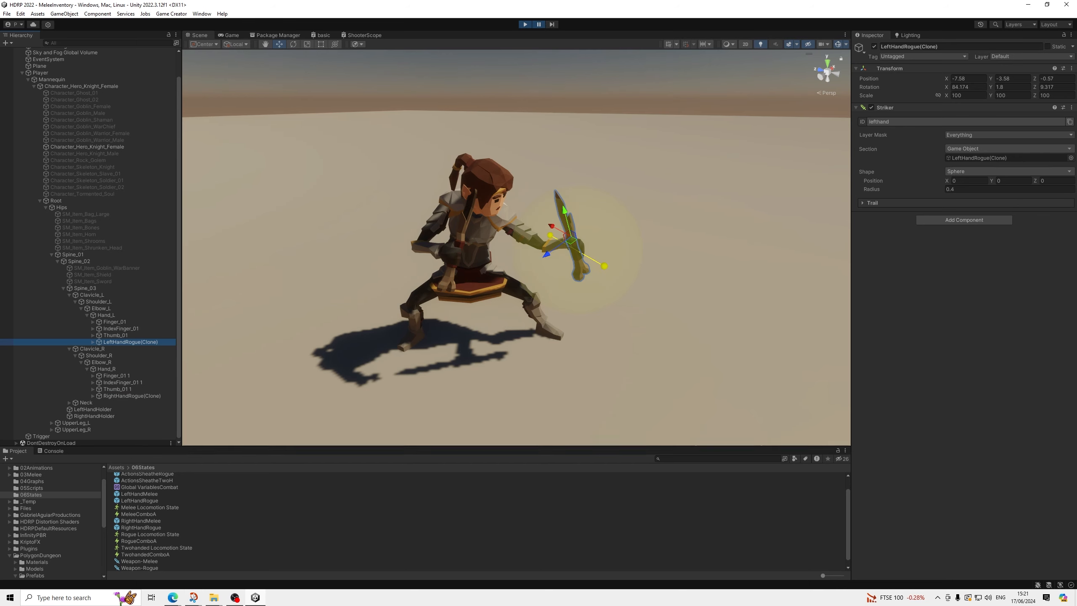
key(super+shift+s)
drag(852, 30, 1076, 116)
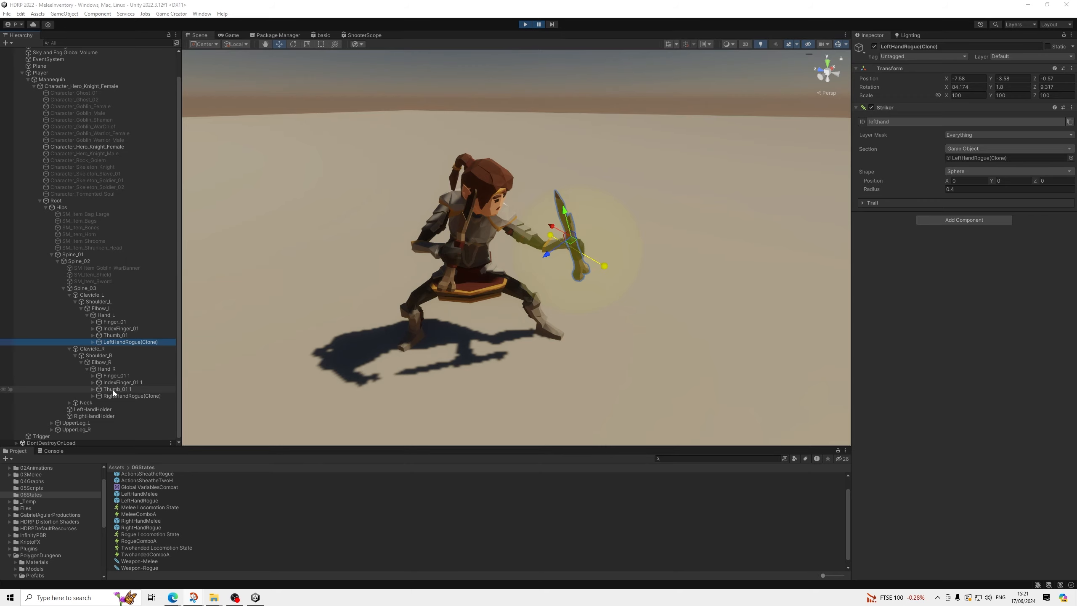
click(128, 396)
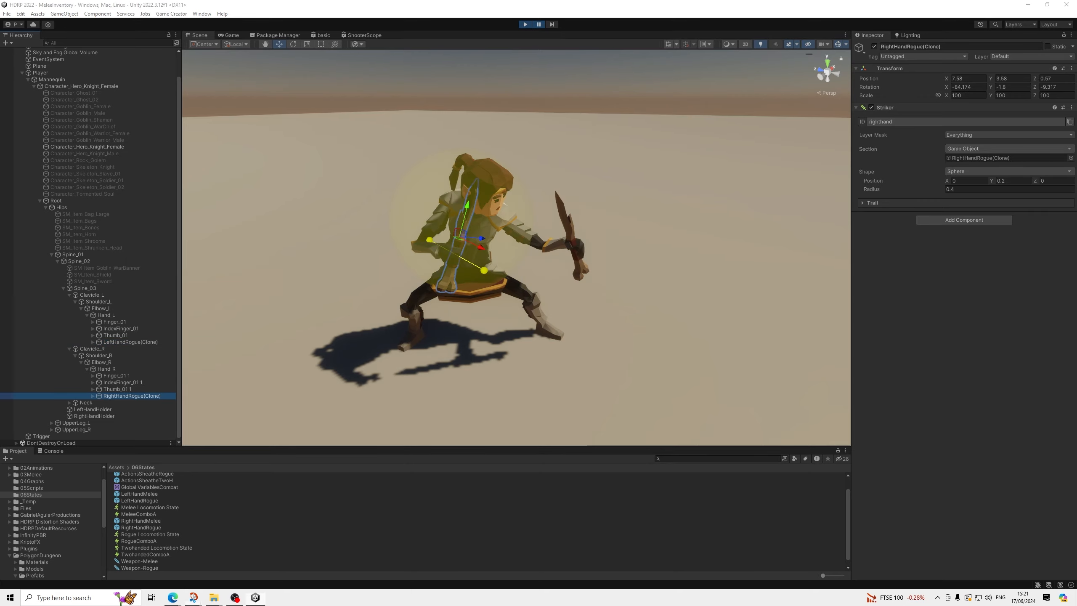
key(super+shift+s)
drag(850, 31, 1074, 111)
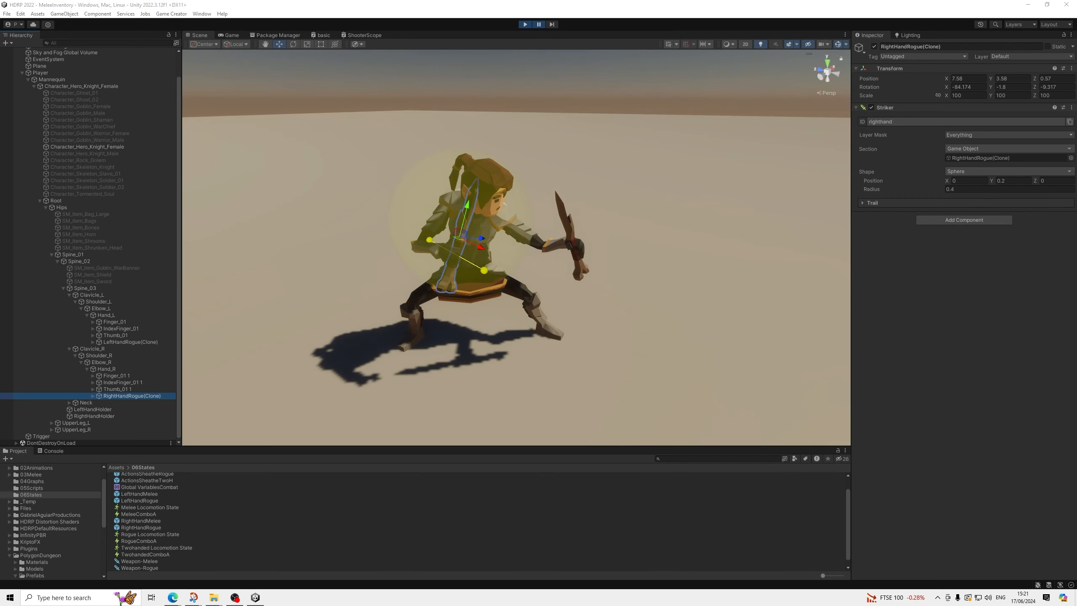
Step: Exit play mode and set Weapon-Rogue's On Equip right-hand attach instruction to local position 7.58, 3.58, 0.57
click(526, 24)
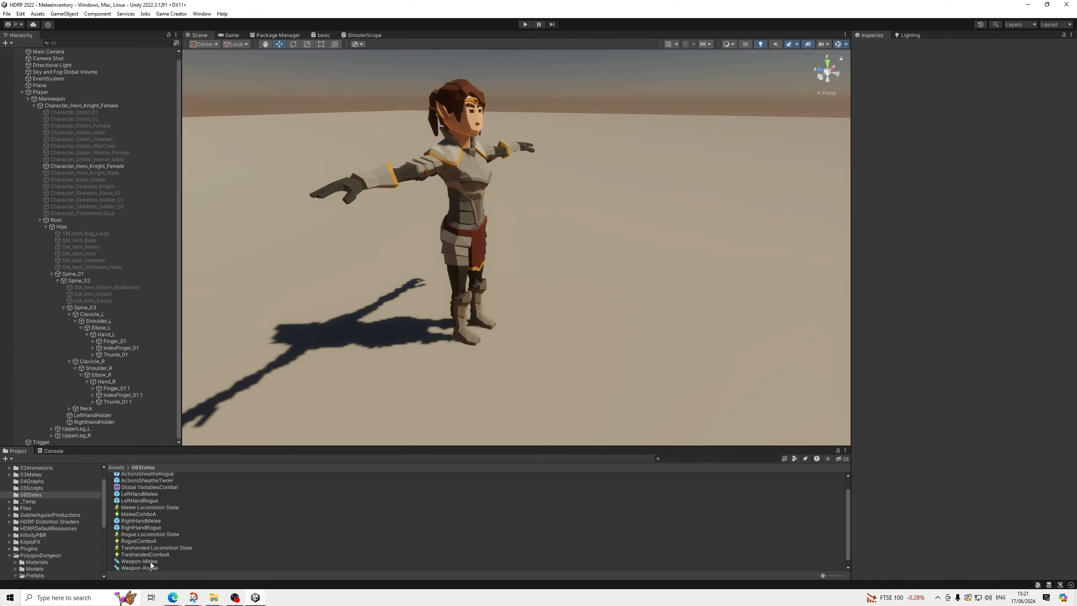
click(148, 569)
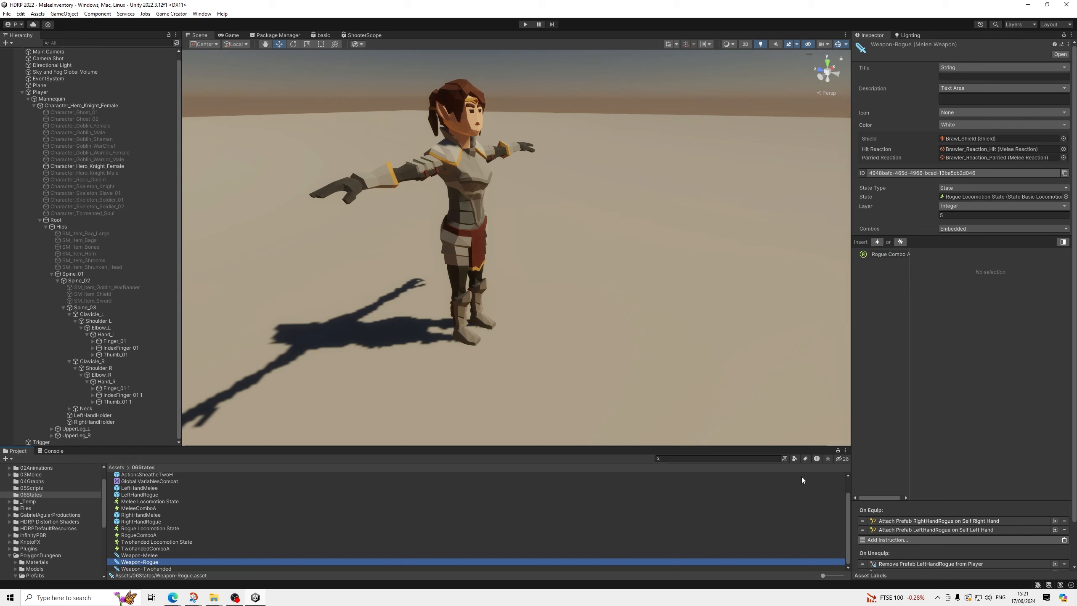
scroll(949, 494, down, 2)
click(946, 475)
scroll(960, 482, down, 3)
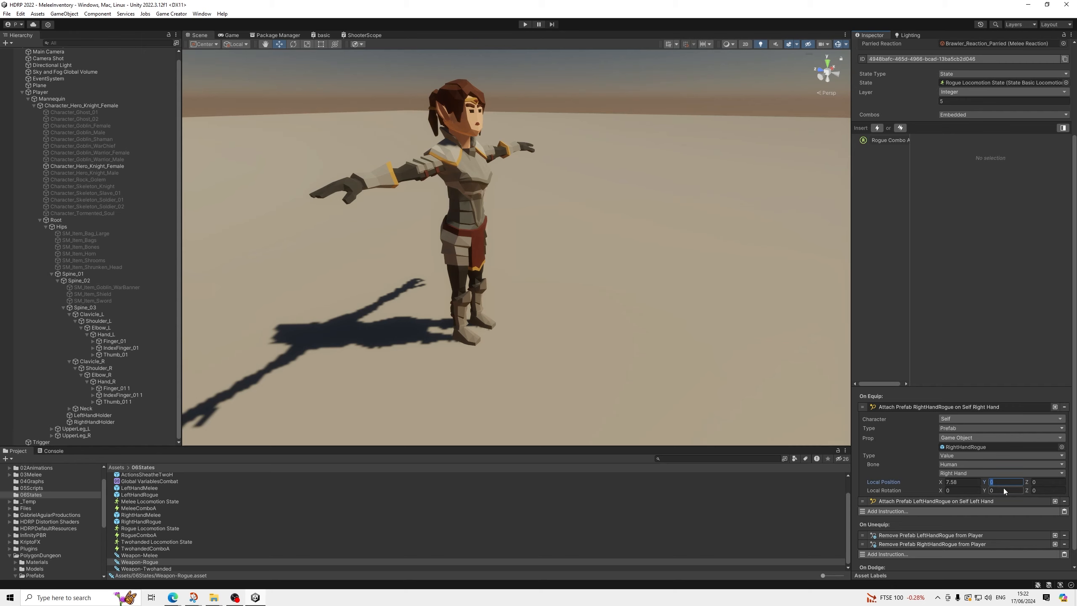
key(Tab)
text(0.57)
key(Tab)
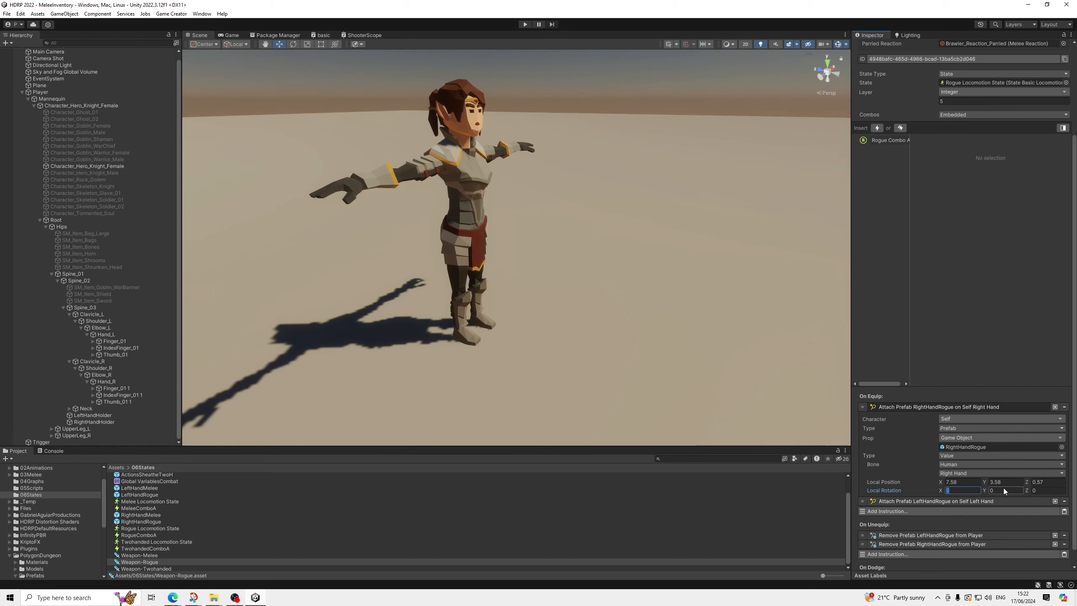
Step: Set the local rotation of the right-hand attach instruction to -84.174, -1.8, -9.317
text(-84.174)
key(Tab)
text(-1.8)
key(Tab)
text(-9.317)
Step: Set the local position of the LeftHandRogue attach instruction to -7.58, -3.58, -0.57
click(899, 502)
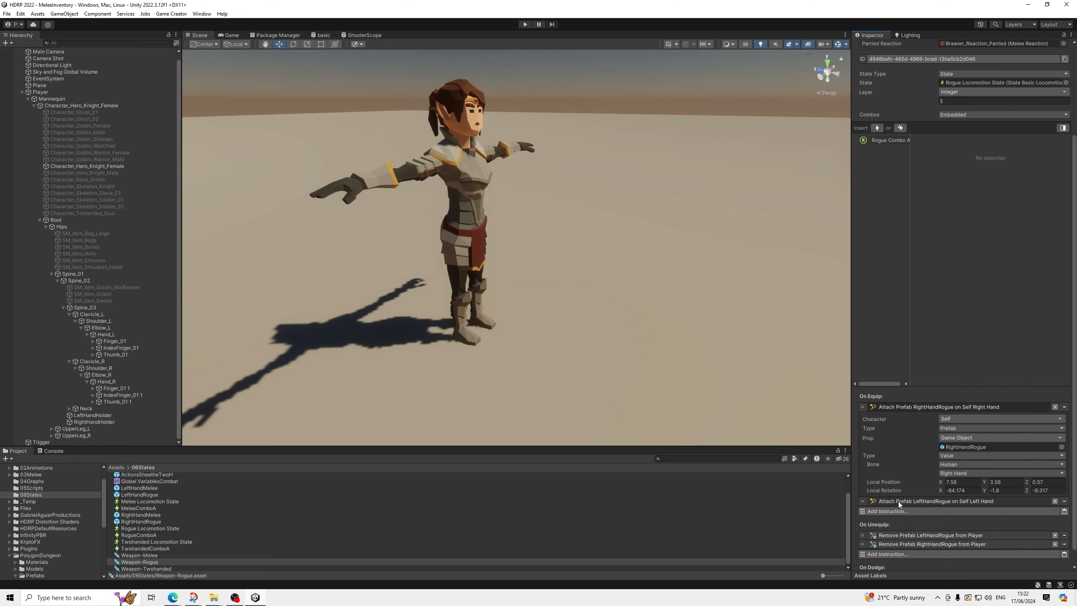
scroll(916, 497, down, 3)
click(960, 486)
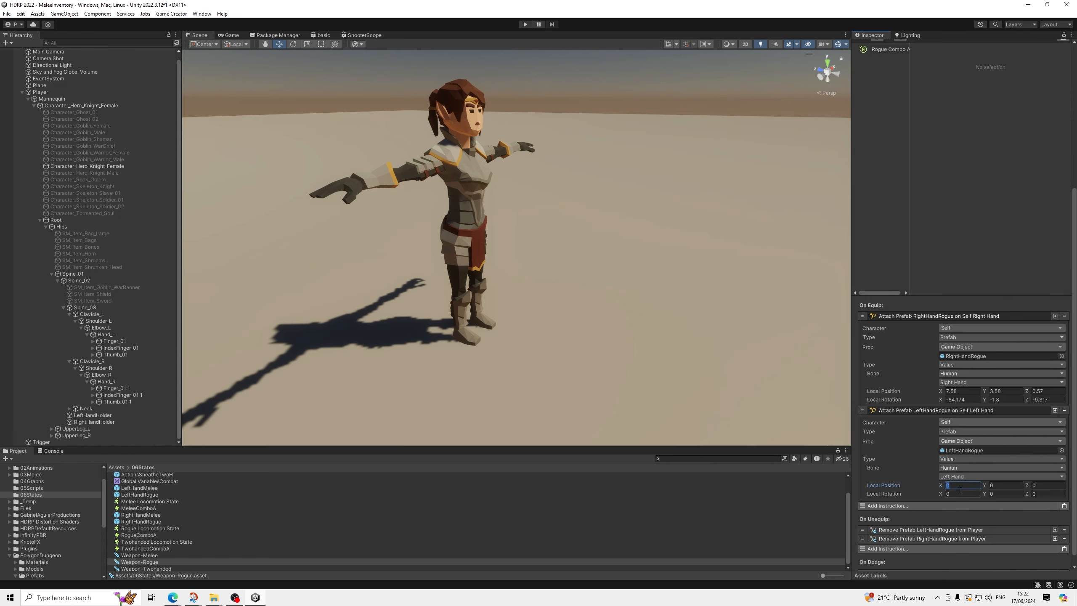
text(-759)
key(Tab)
text(3.58)
key(Tab)
text(-0.)
text(-)
click(961, 495)
click(973, 487)
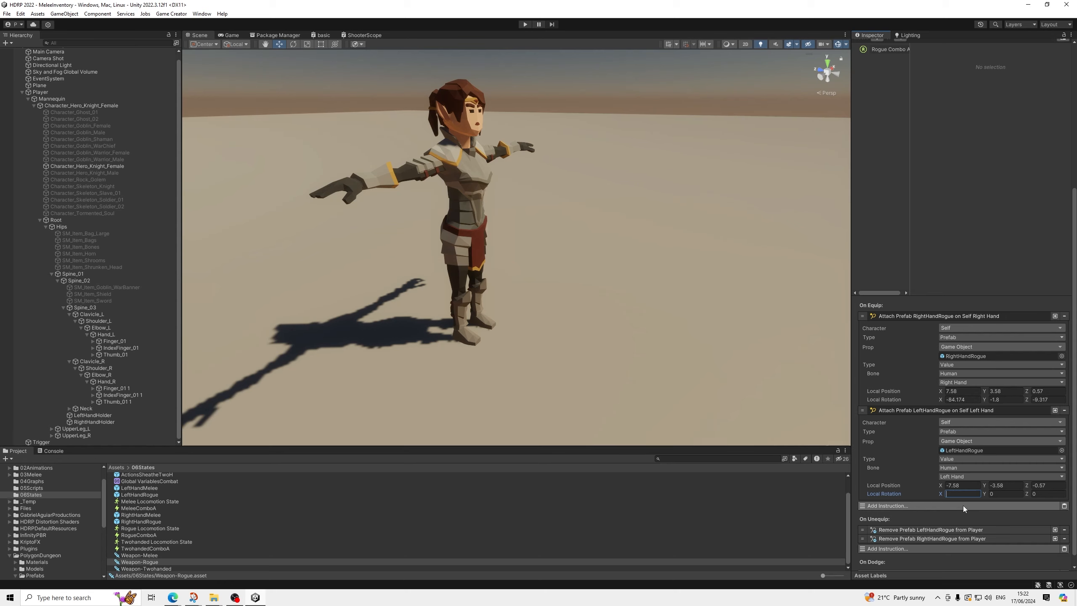
Step: Set the local rotation of the LeftHandRogue attach instruction to 84.174, 1.8, 9.317 and save
text(84.174)
key(Tab)
text(1.8)
key(Tab)
text(9.31)
key(ctrl+s)
key(ctrl+s)
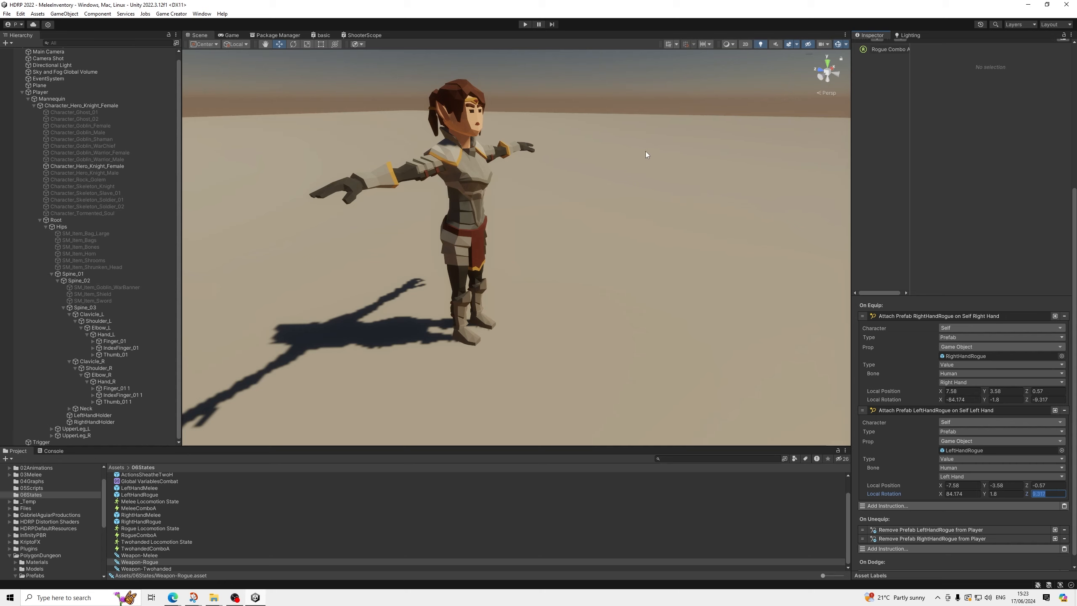
click(1049, 401)
Step: Collapse both On Equip attach instructions and the Player hierarchy, and save the scene
alt+drag(514, 152, 707, 257)
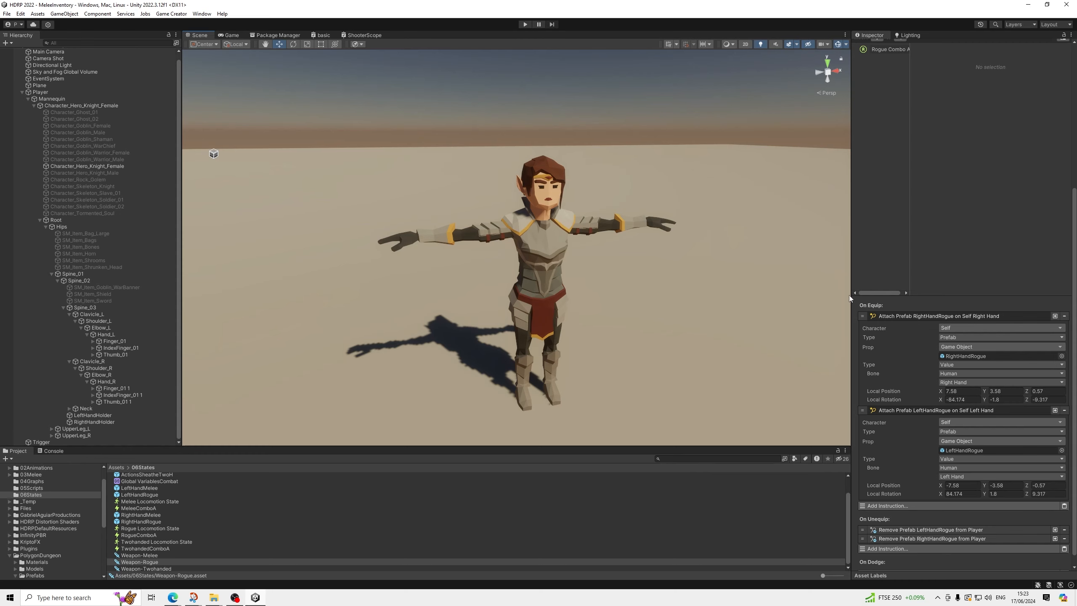
click(916, 315)
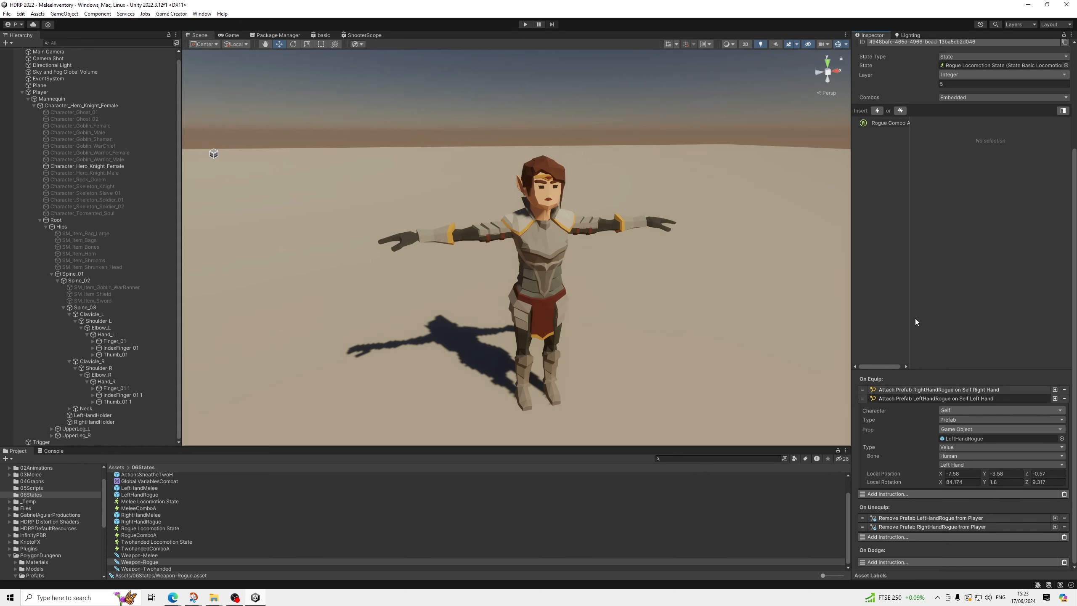
click(904, 394)
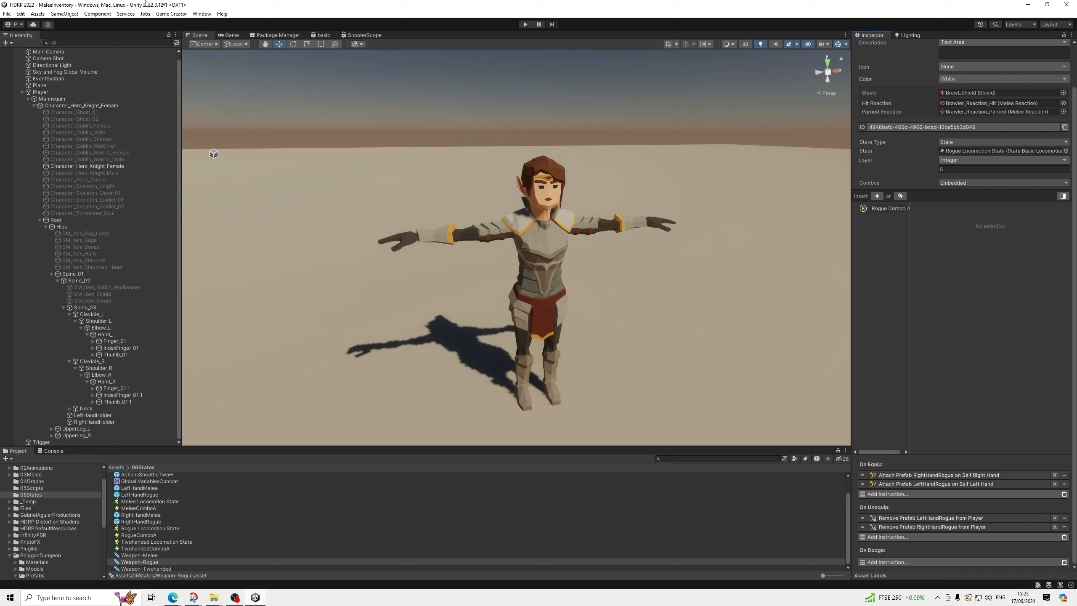
click(6, 13)
click(19, 53)
click(22, 92)
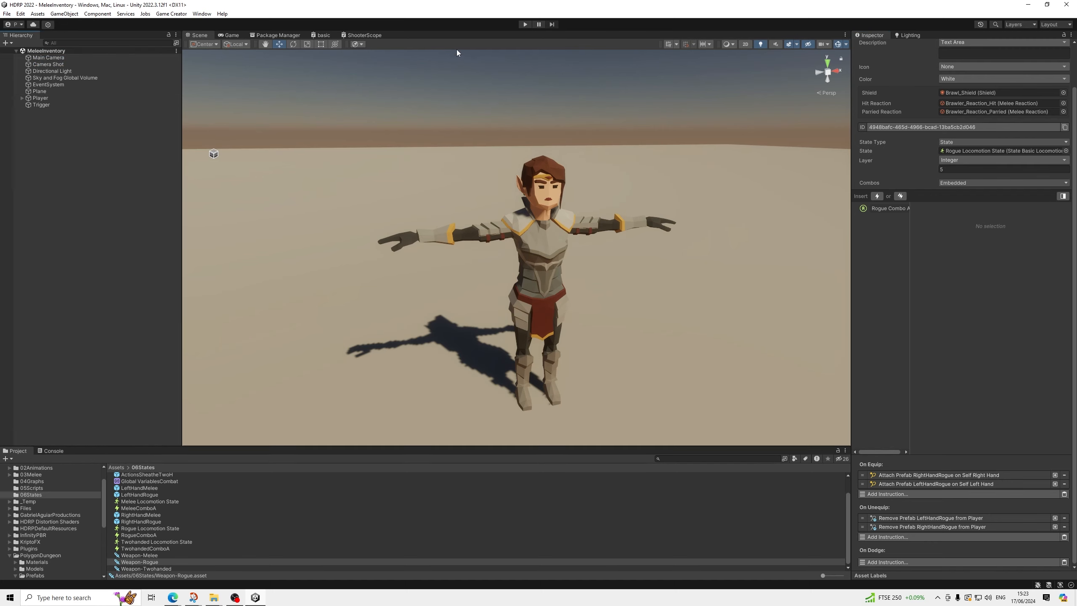
Step: Play-test how the rogue holds both shivs, exit play mode and check the Trigger's equip instruction
click(523, 26)
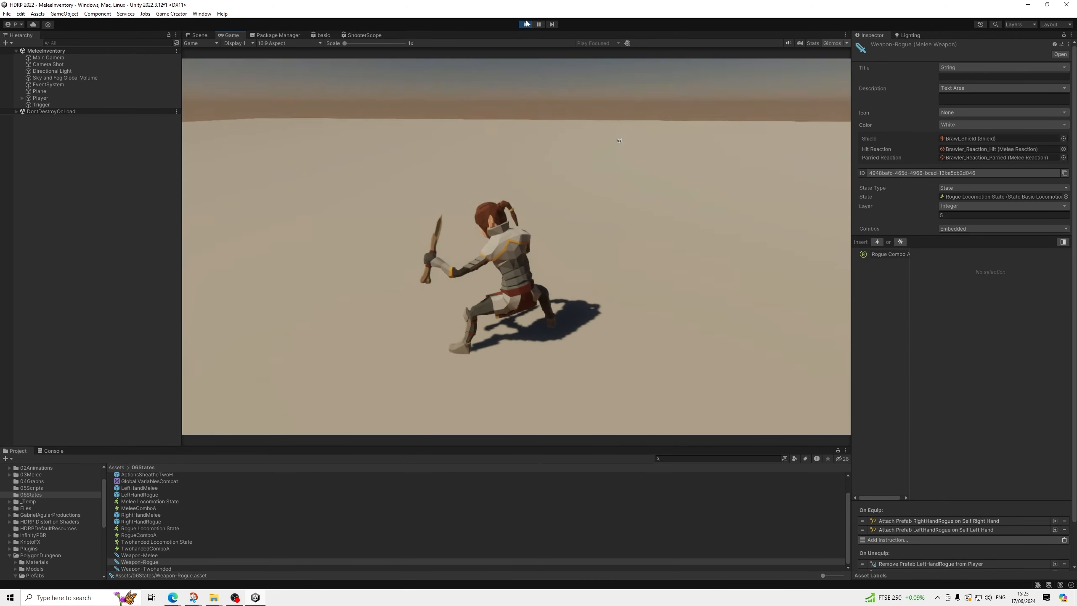
click(526, 23)
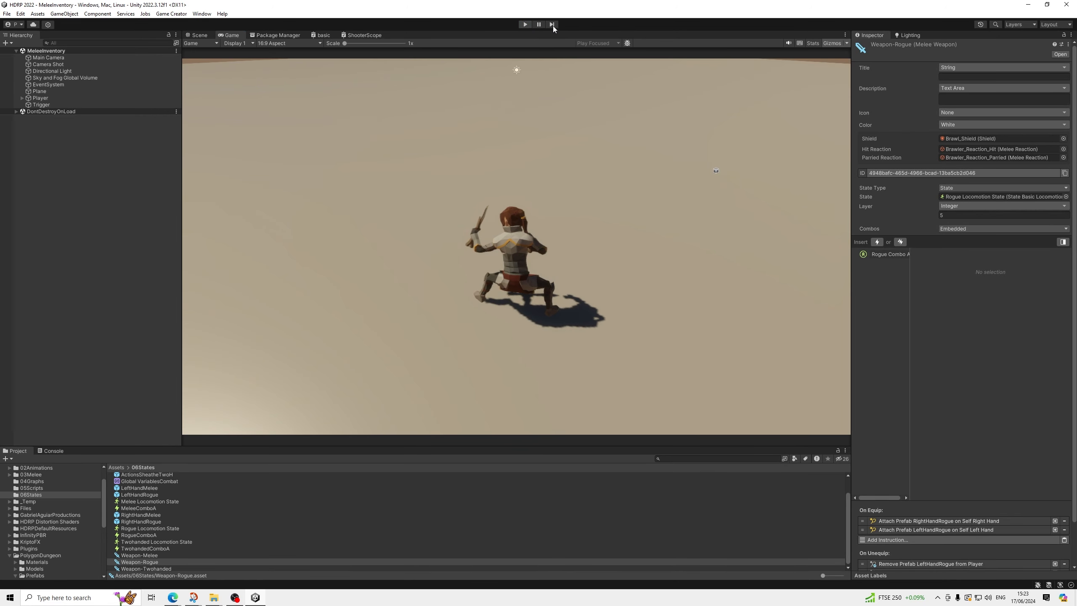
click(34, 105)
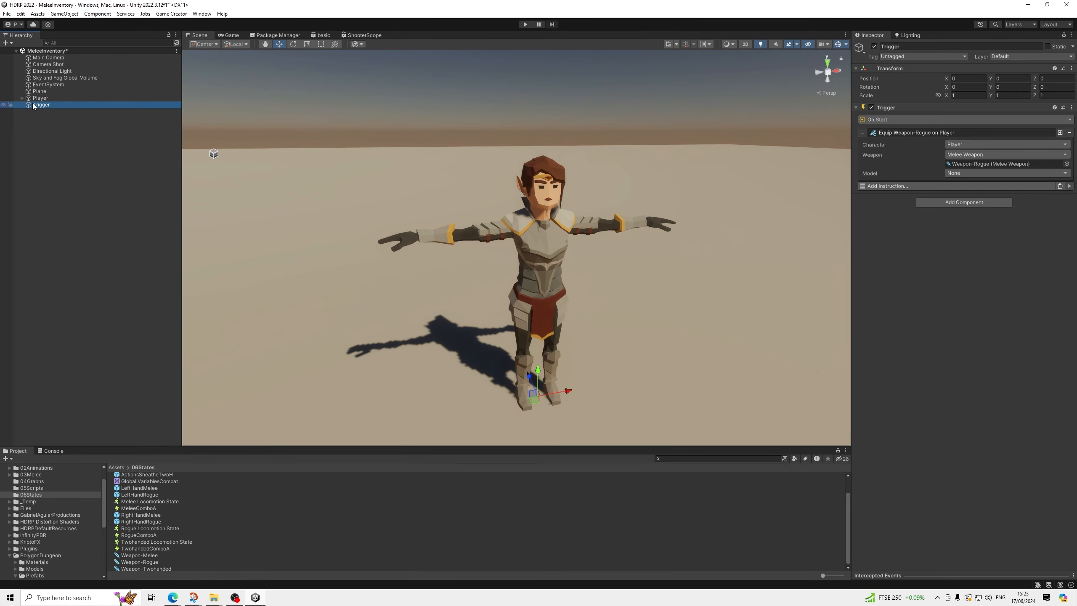
click(62, 126)
middle_drag(510, 201, 491, 222)
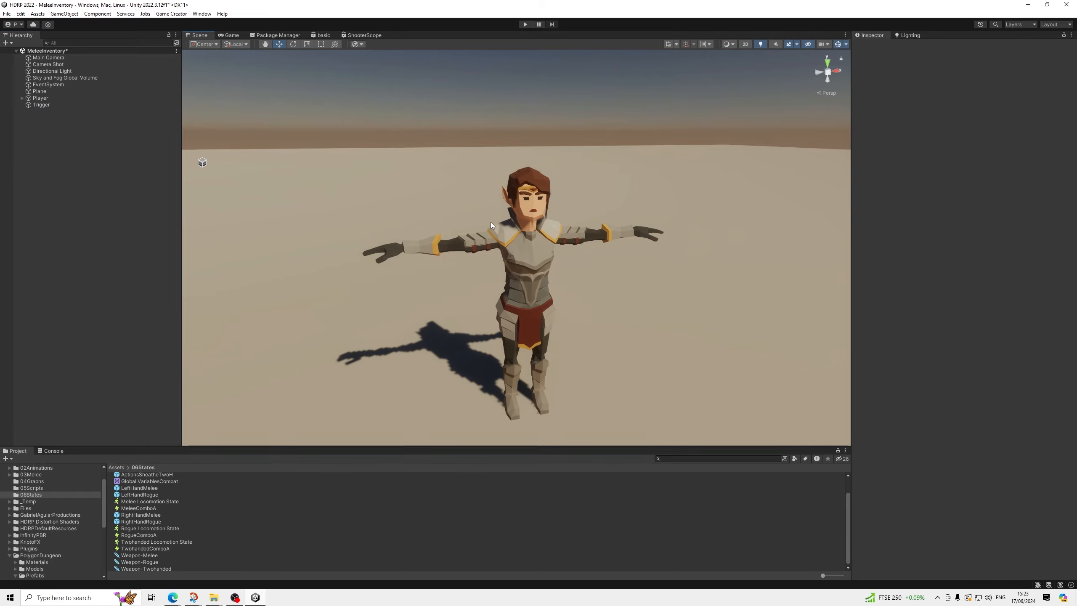
alt+drag(490, 222, 616, 218)
alt+drag(527, 222, 535, 263)
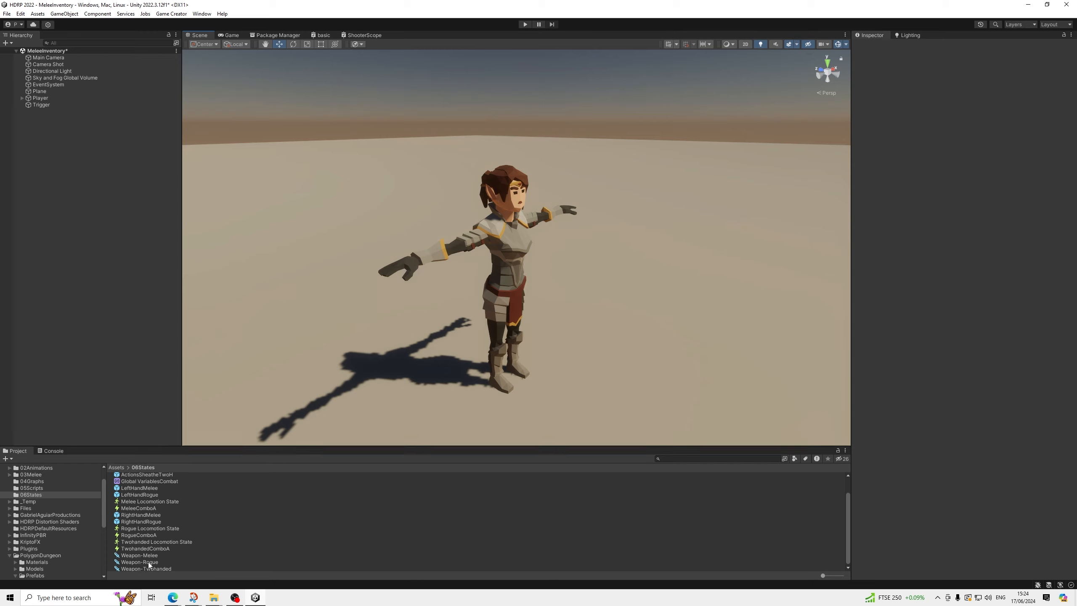
Step: Add the RightHandRogue and LeftHandRogue prefabs to the scene and unpack both of them
click(144, 522)
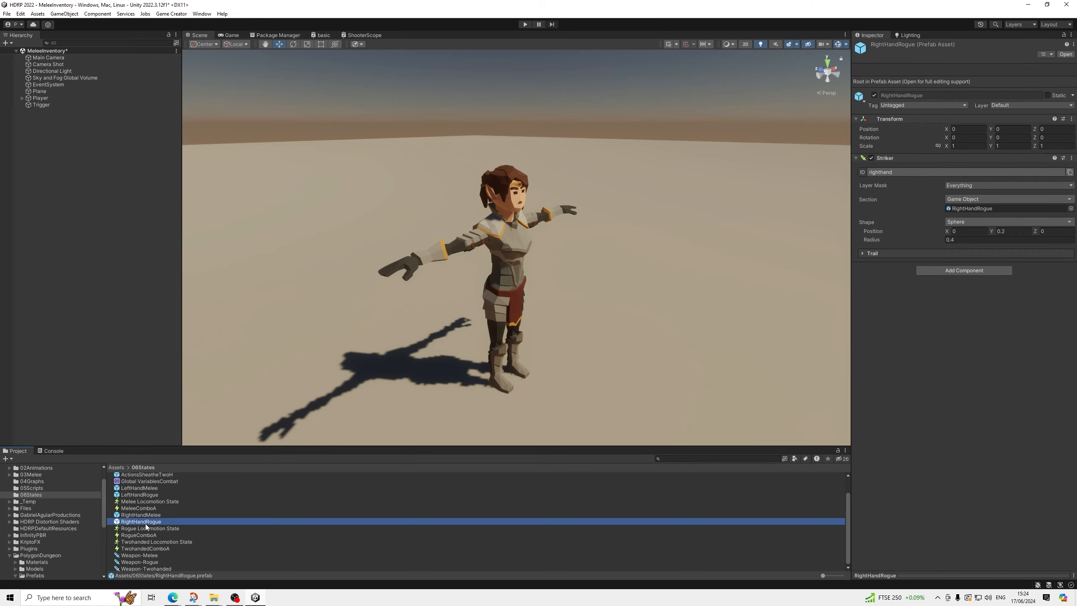
drag(146, 526, 90, 218)
drag(79, 177, 80, 132)
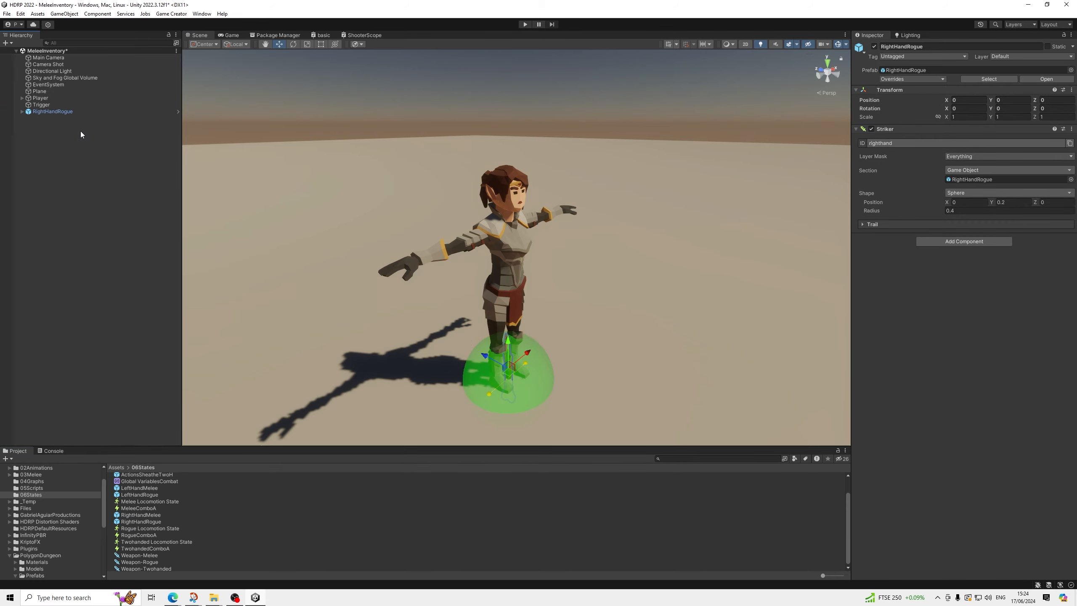
shift+click(70, 118)
right_click(69, 117)
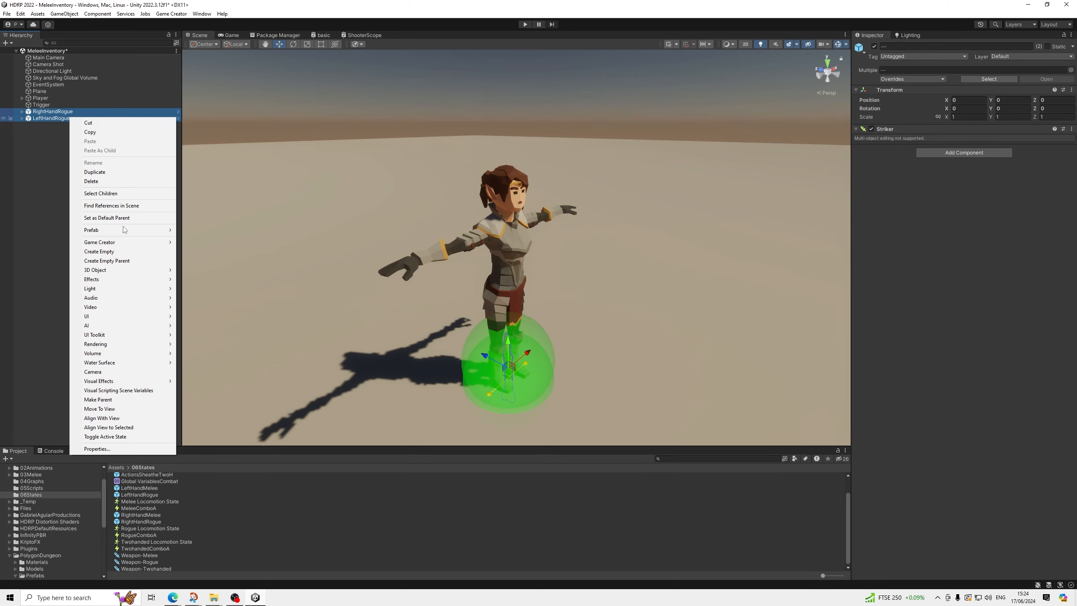
mouse_move(151, 230)
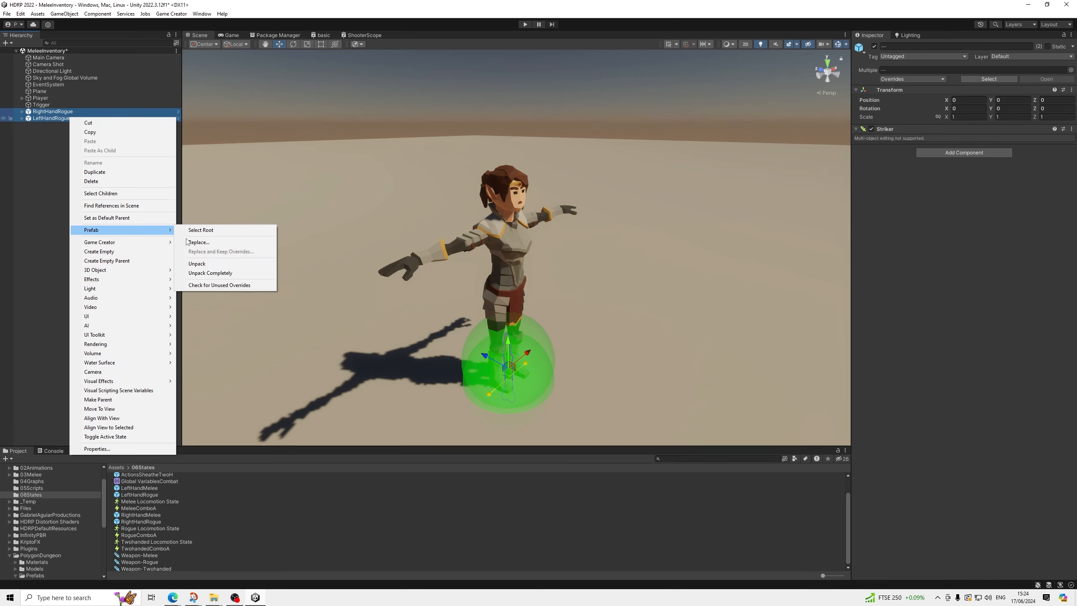
click(195, 264)
Step: Try to delete the SM_Wep_Goblin_Shiv_Bone_01 children of both hand objects, and undo the deletion
drag(47, 112, 61, 118)
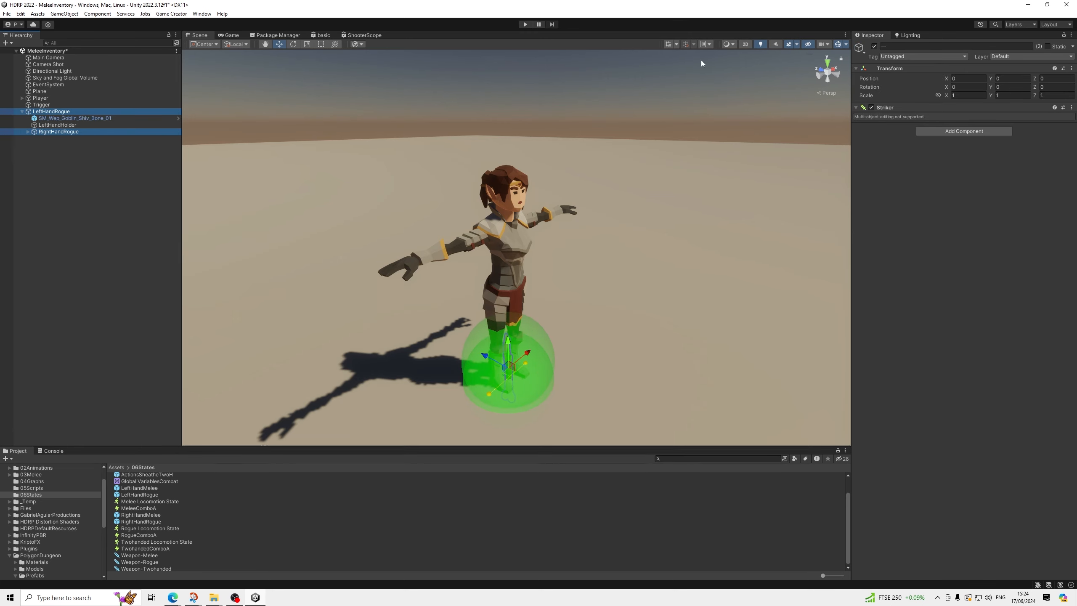
click(28, 131)
click(51, 139)
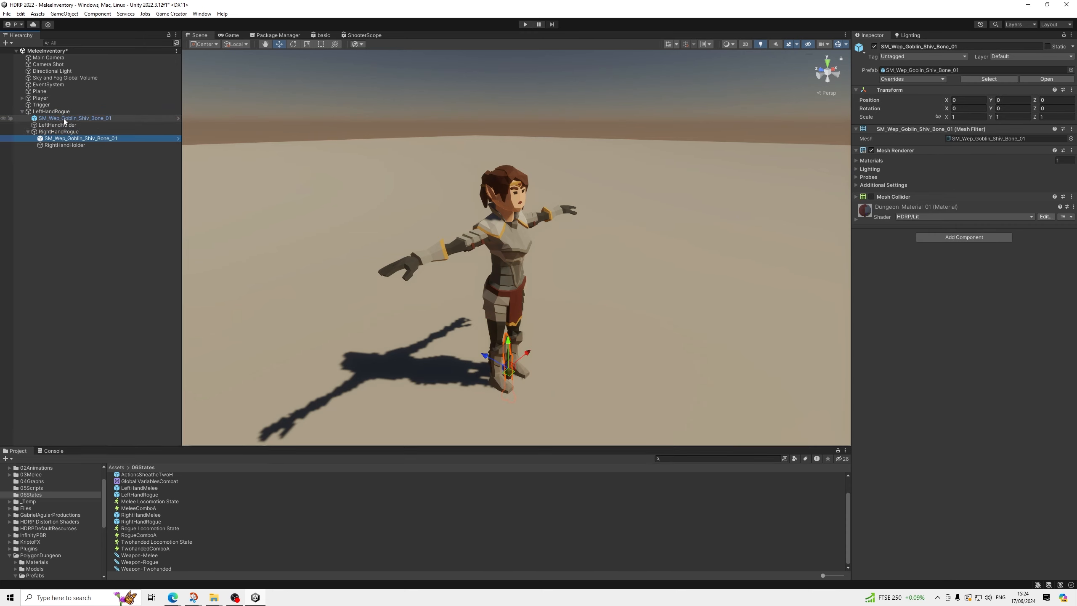
click(64, 118)
ctrl+click(71, 139)
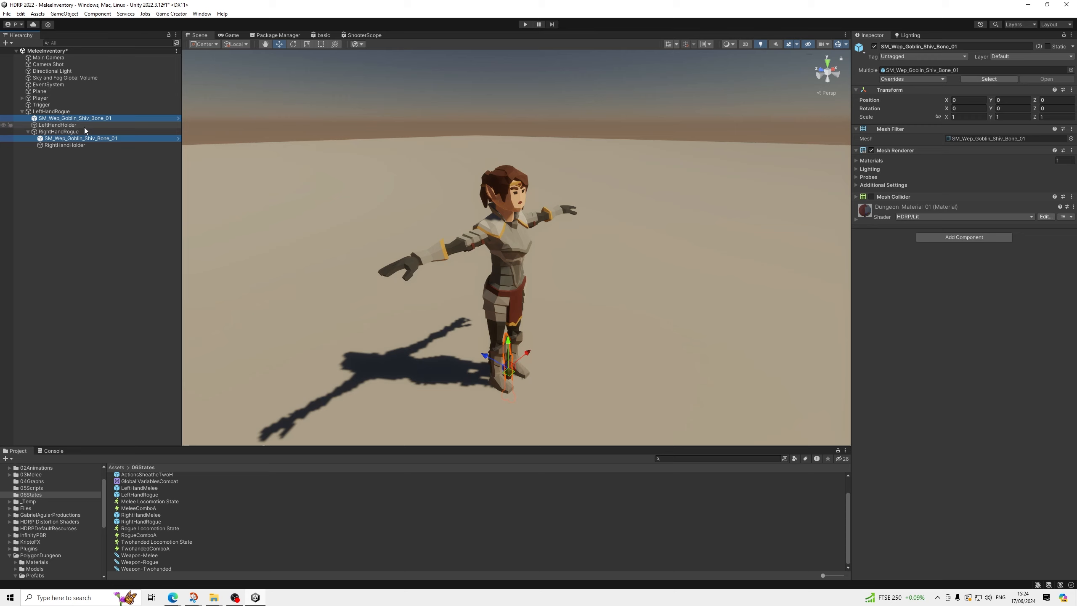
key(Delete)
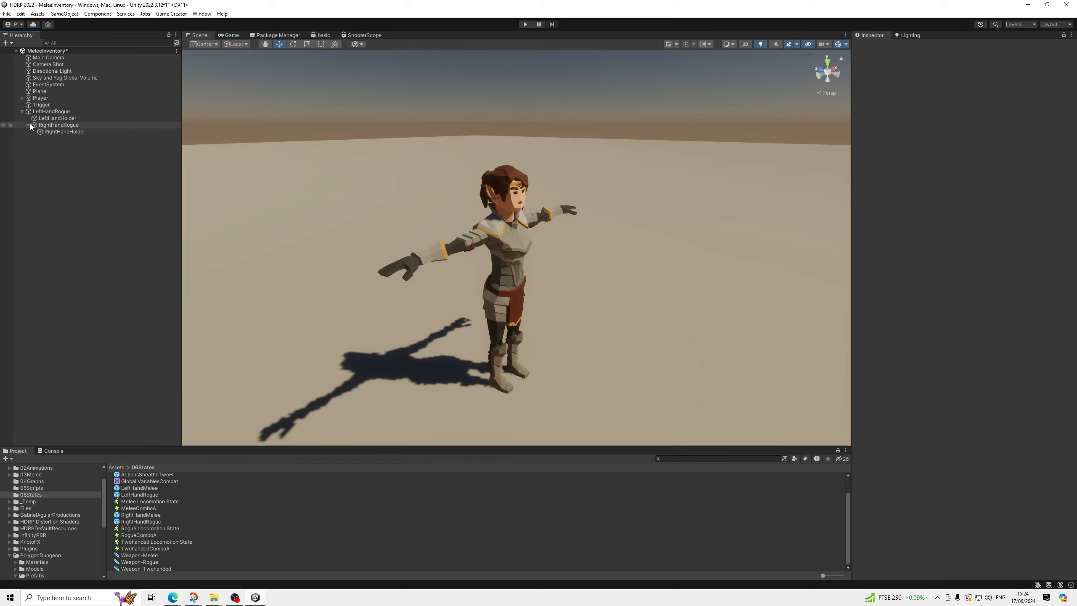
key(ctrl+z)
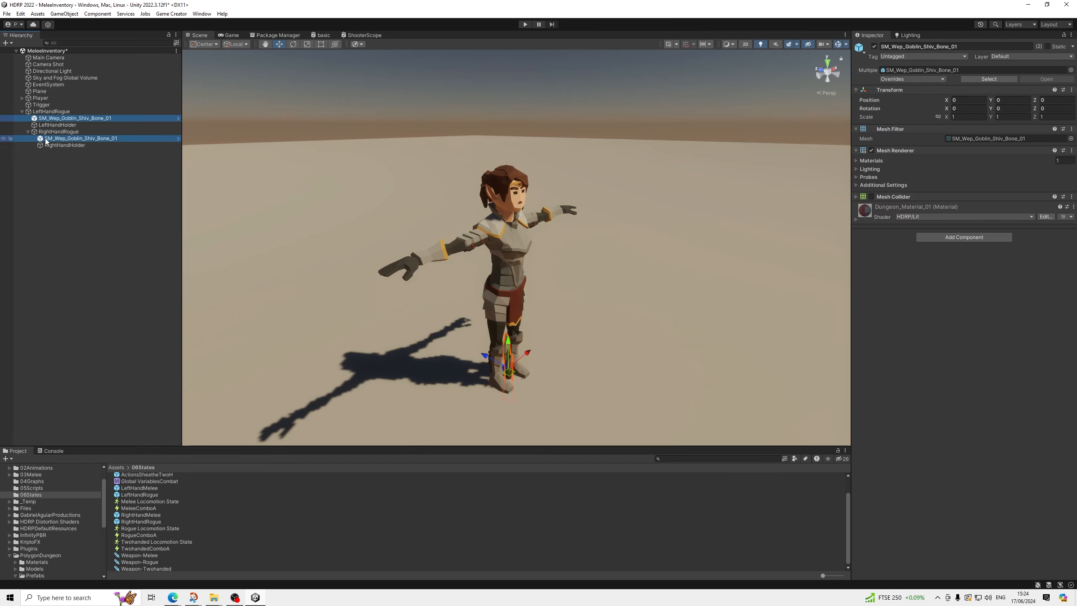
Step: Move RightHandRogue out of LeftHandRogue to the scene's top level, above LeftHandRogue
click(55, 170)
click(52, 134)
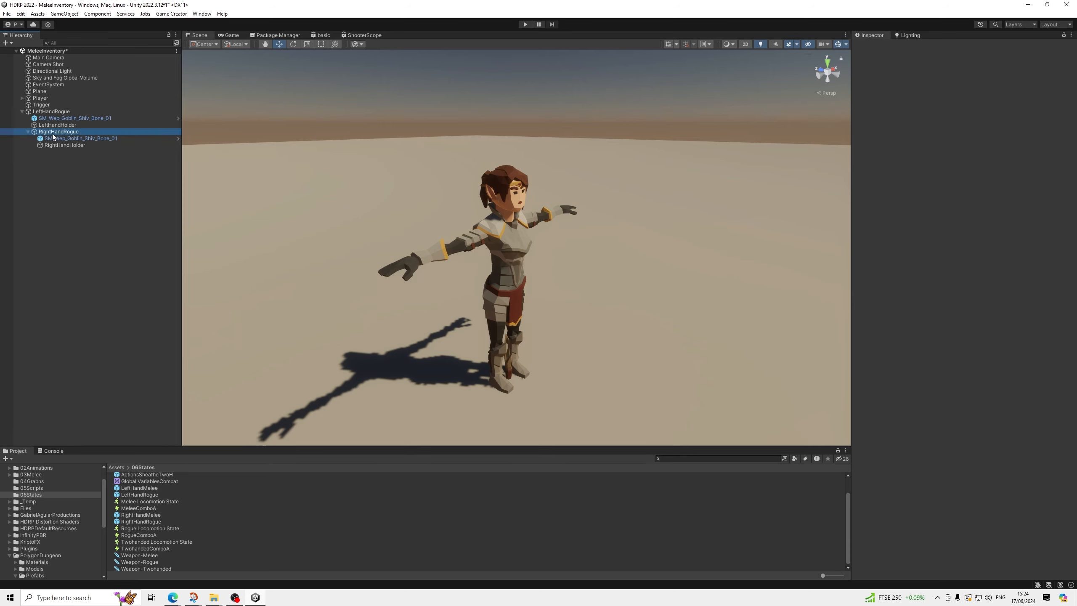
drag(51, 134, 49, 109)
Step: Delete the SM_Wep_Goblin_Shiv_Bone_01 child from both RightHandRogue and LeftHandRogue
click(63, 118)
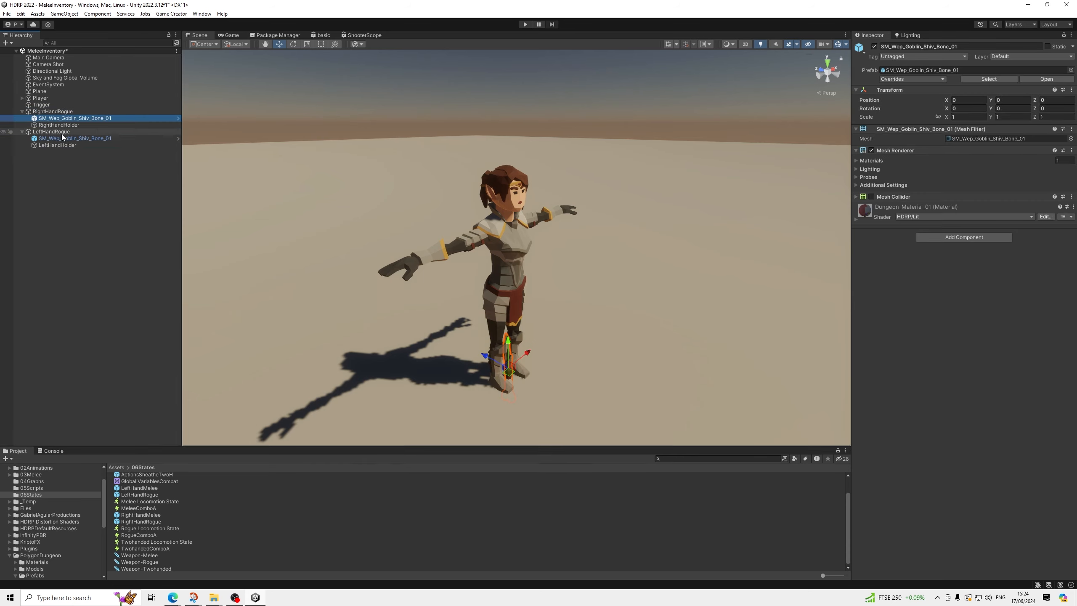
ctrl+click(72, 139)
key(Delete)
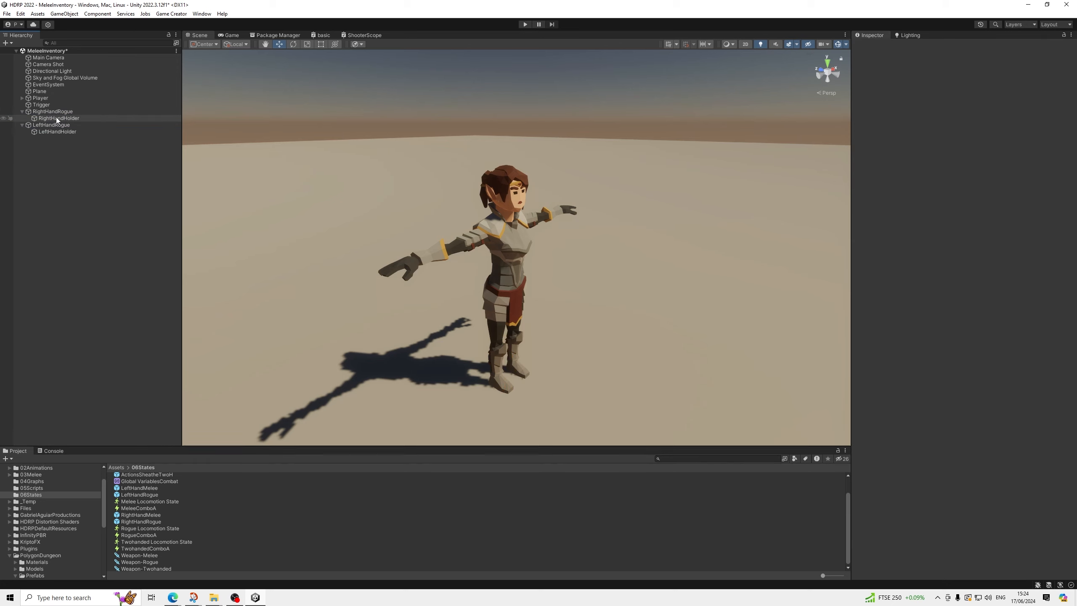
Step: Rename the RightHandRogue object in the scene to RightHandTwoH
click(53, 112)
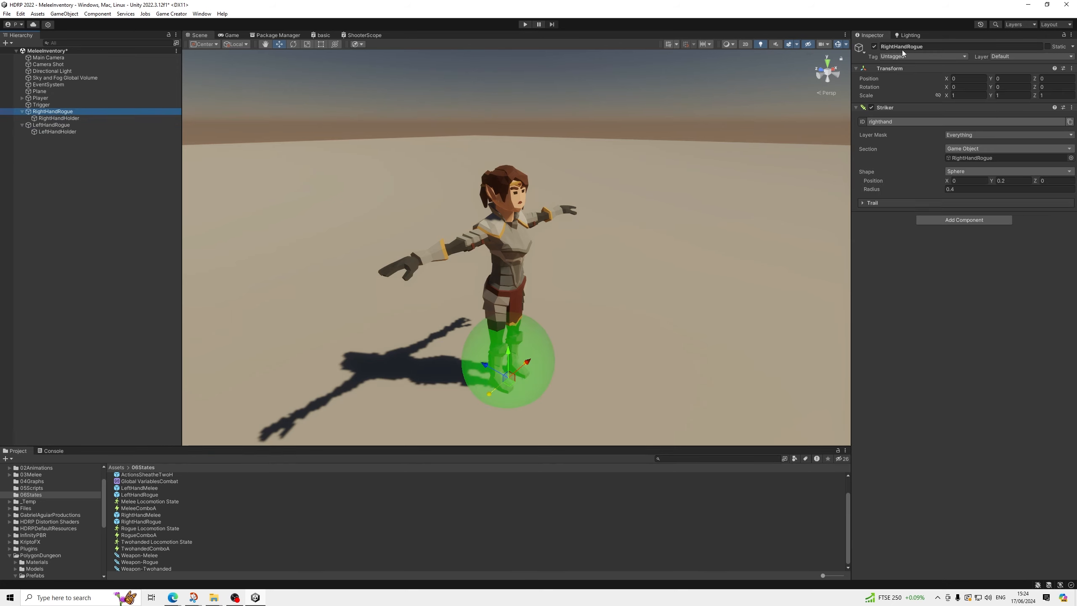
drag(907, 47, 927, 49)
text(Twoh)
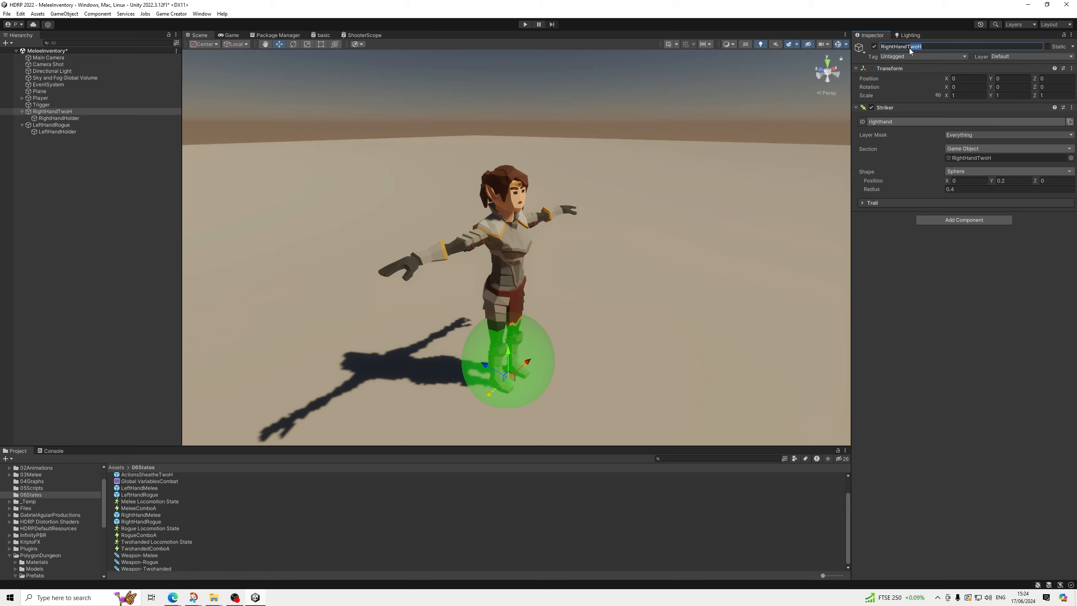
Step: Rename the LeftHandRogue object in the scene to LeftHandTwoH
click(50, 124)
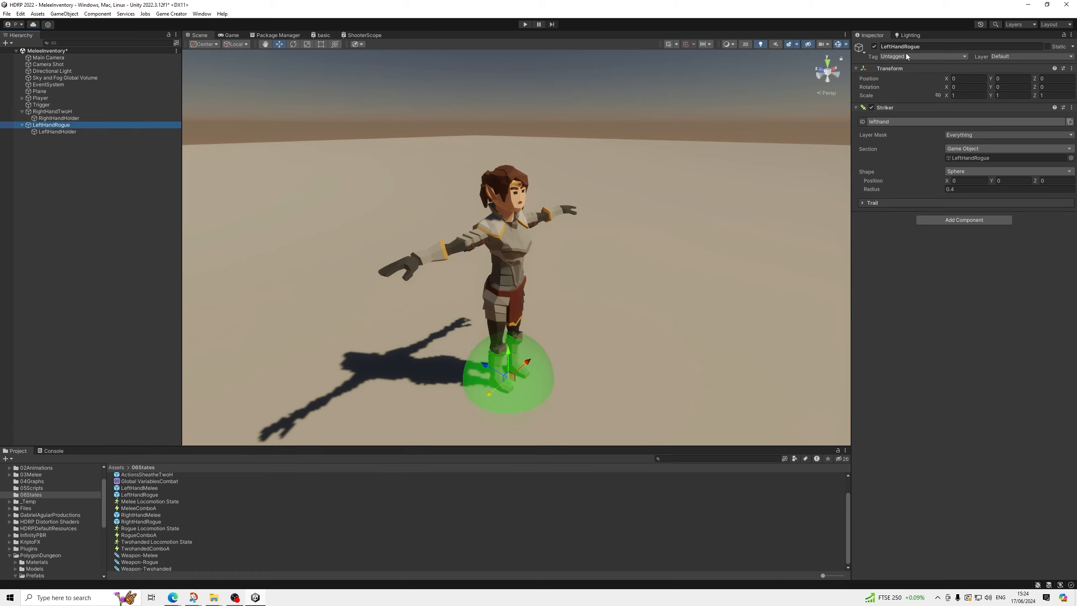
click(912, 46)
drag(923, 47, 910, 46)
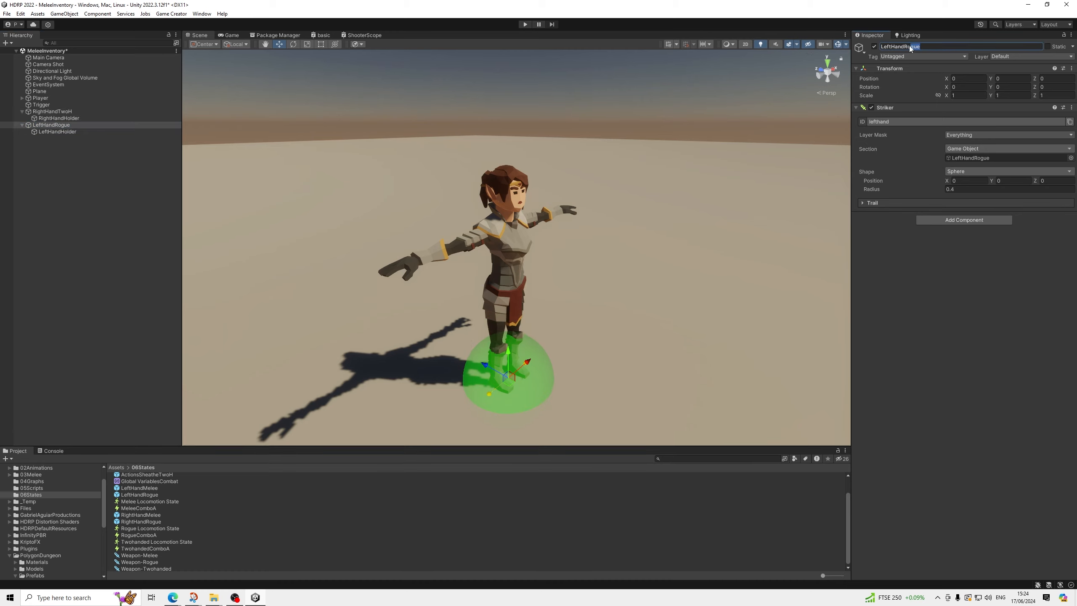
text(TwoH)
key(Return)
Step: Add the SM_Wep_Hammer_Large_Metal_01 prefab from the PolygonDungeon Weapons folder as a child of LeftHandTwoH, and collapse both hand objects
scroll(46, 536, down, 5)
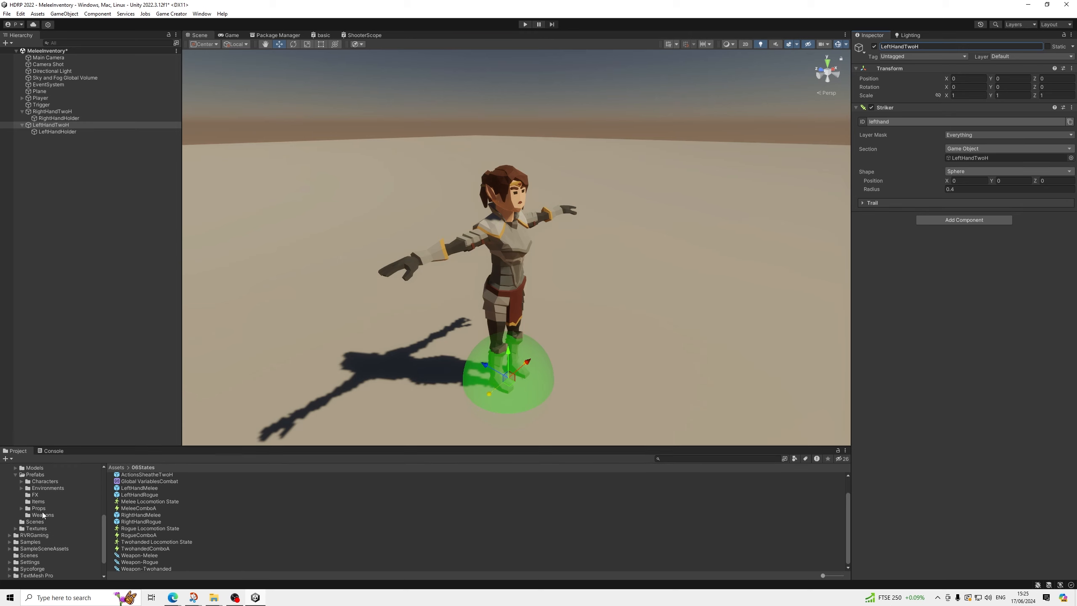
click(42, 514)
scroll(156, 539, down, 3)
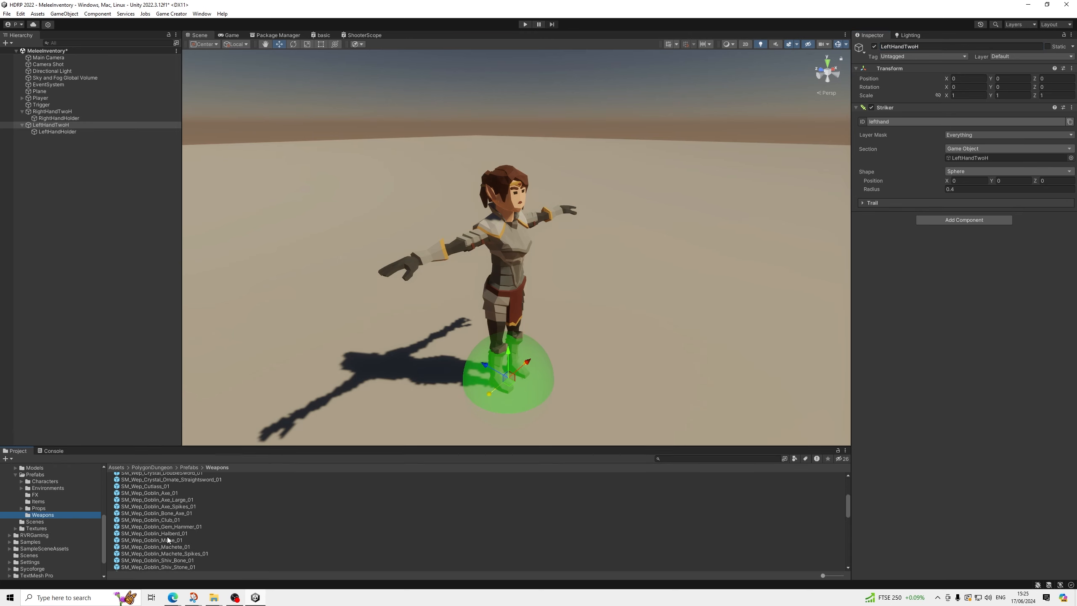
scroll(180, 532, down, 4)
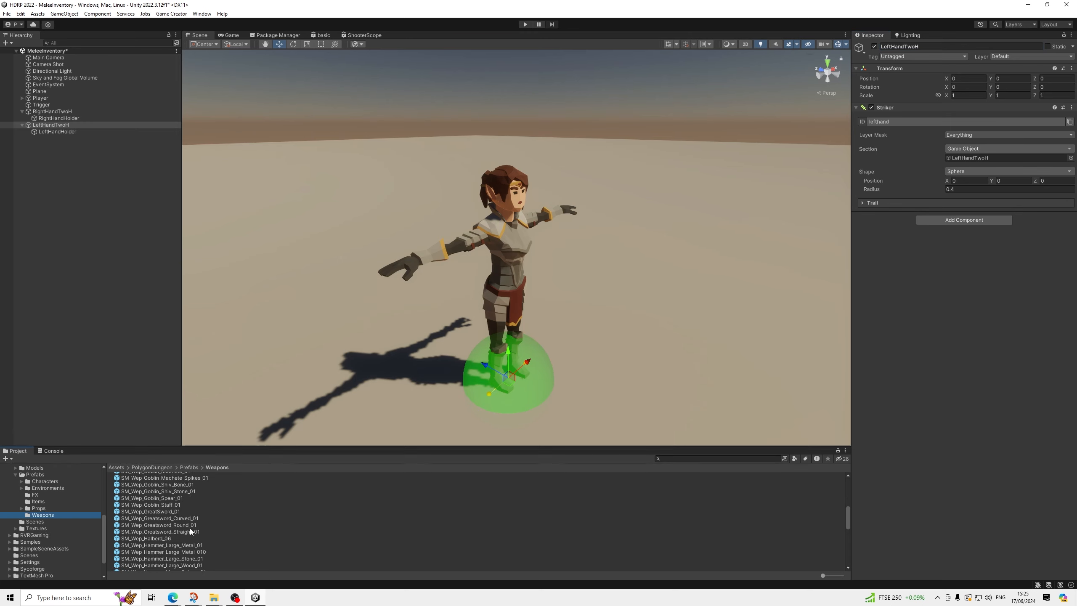
drag(184, 547, 58, 124)
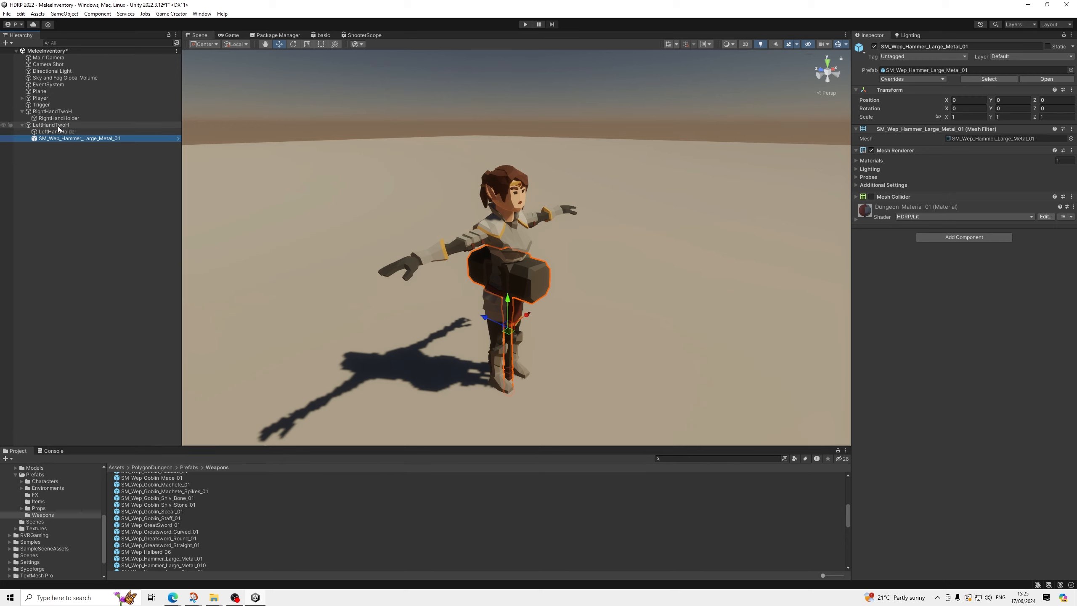
click(22, 124)
click(22, 111)
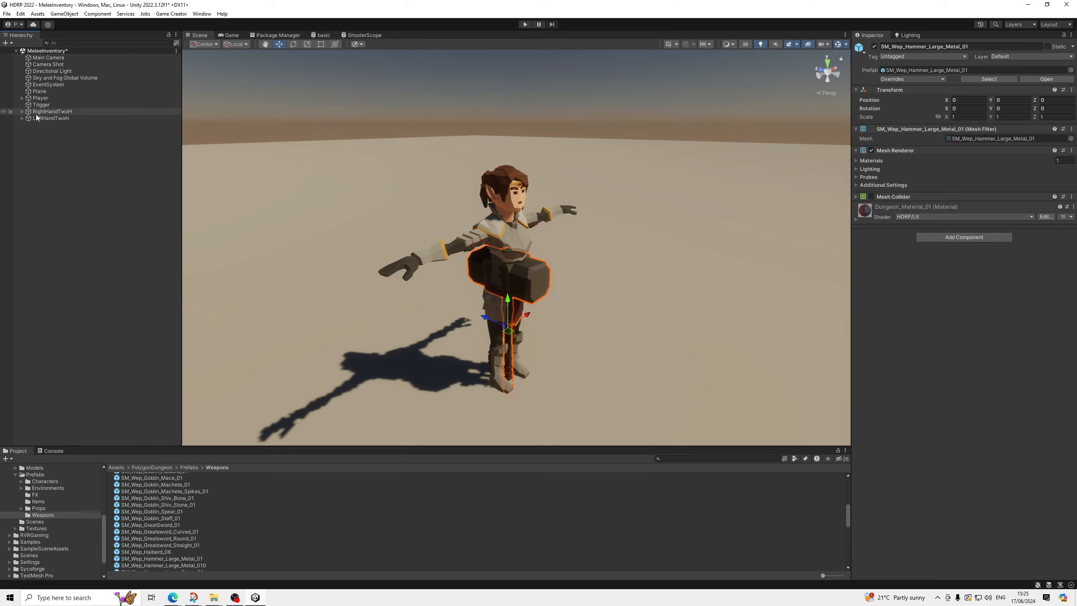
Step: Set the Y position of the Striker sphere on RightHandTwoH to 0
scroll(45, 528, up, 3)
scroll(45, 527, up, 5)
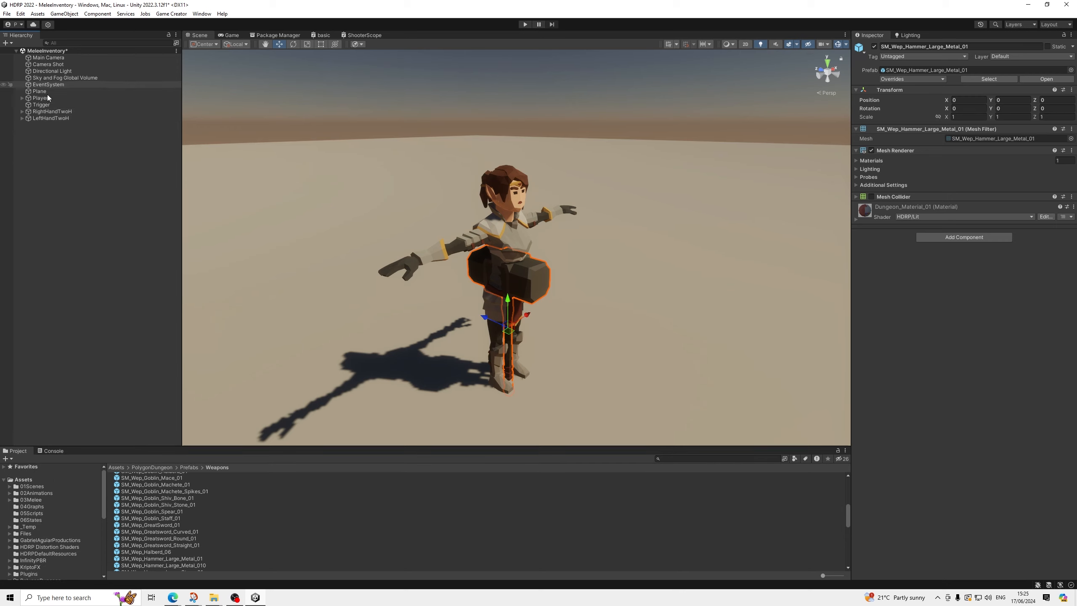
click(47, 111)
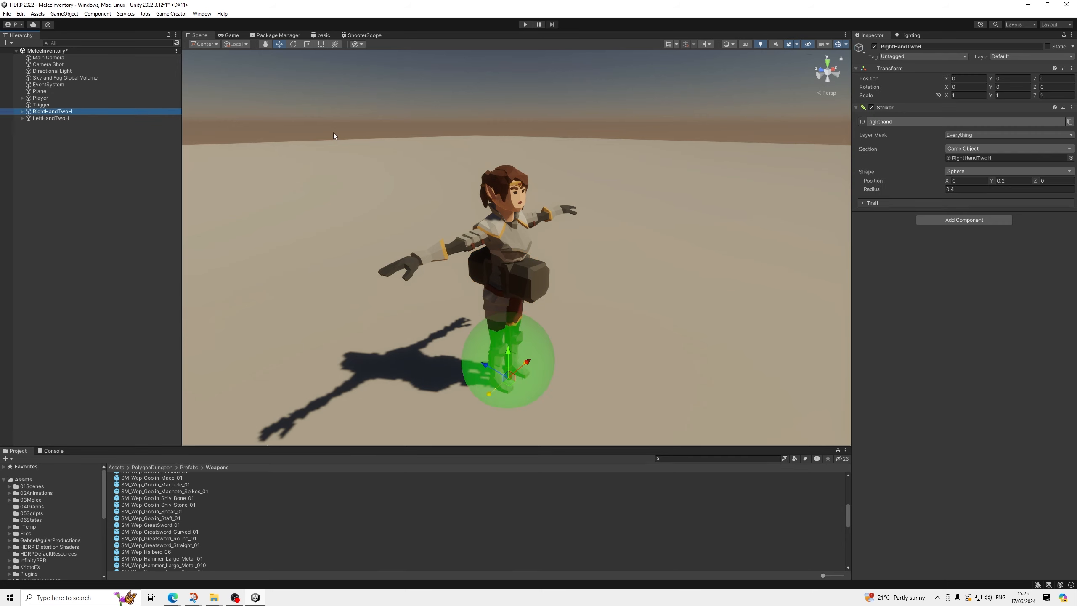
click(1015, 181)
text(0)
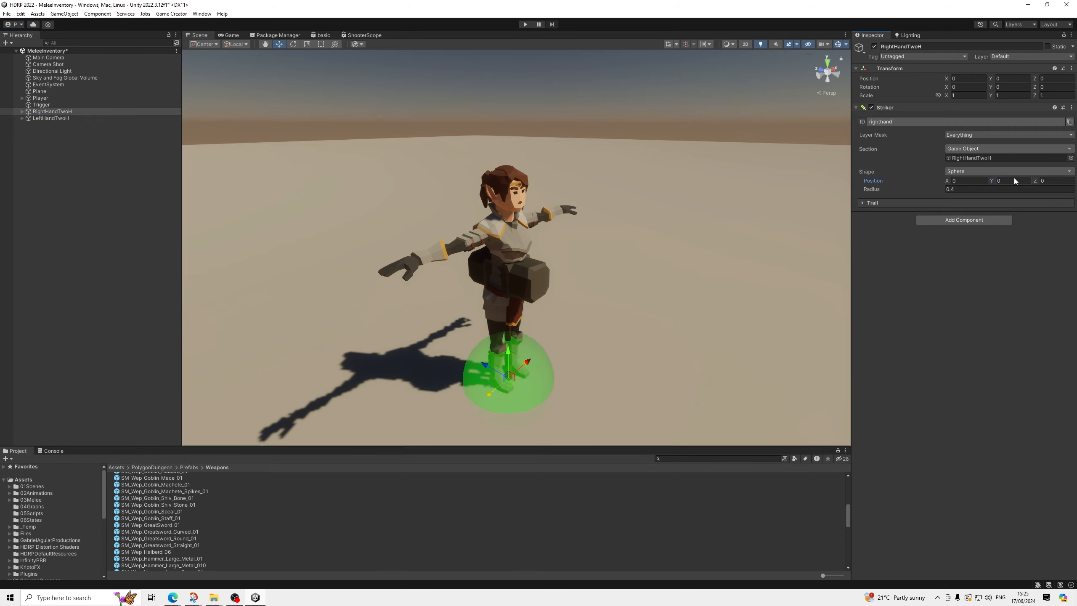
Step: Save RightHandTwoH and LeftHandTwoH as prefabs in the 06States folder
click(55, 118)
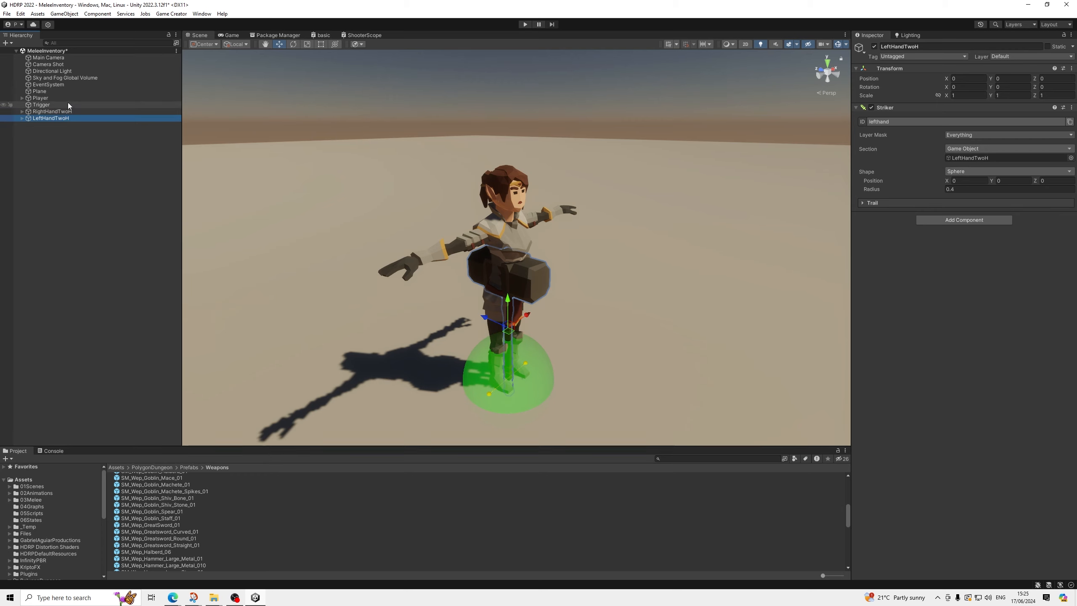
alt+drag(507, 369, 516, 243)
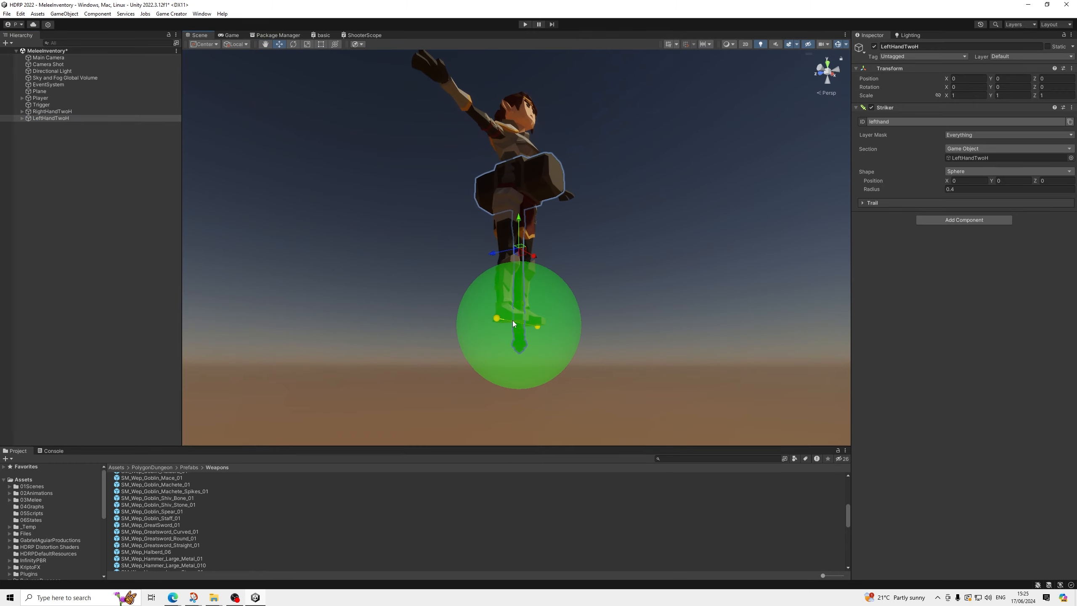
alt+drag(675, 285, 647, 324)
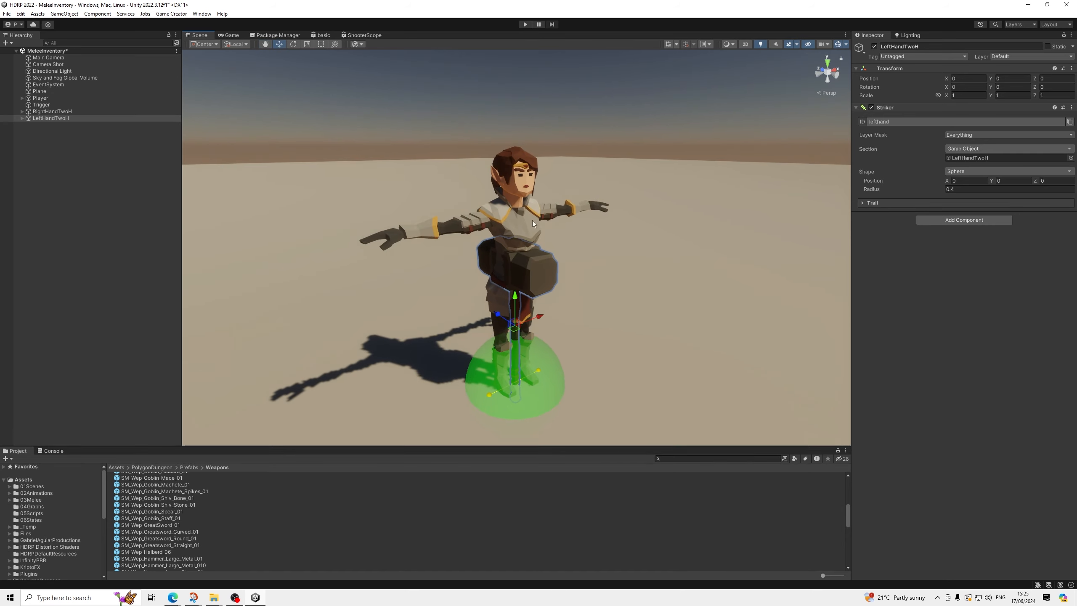
ctrl+click(52, 112)
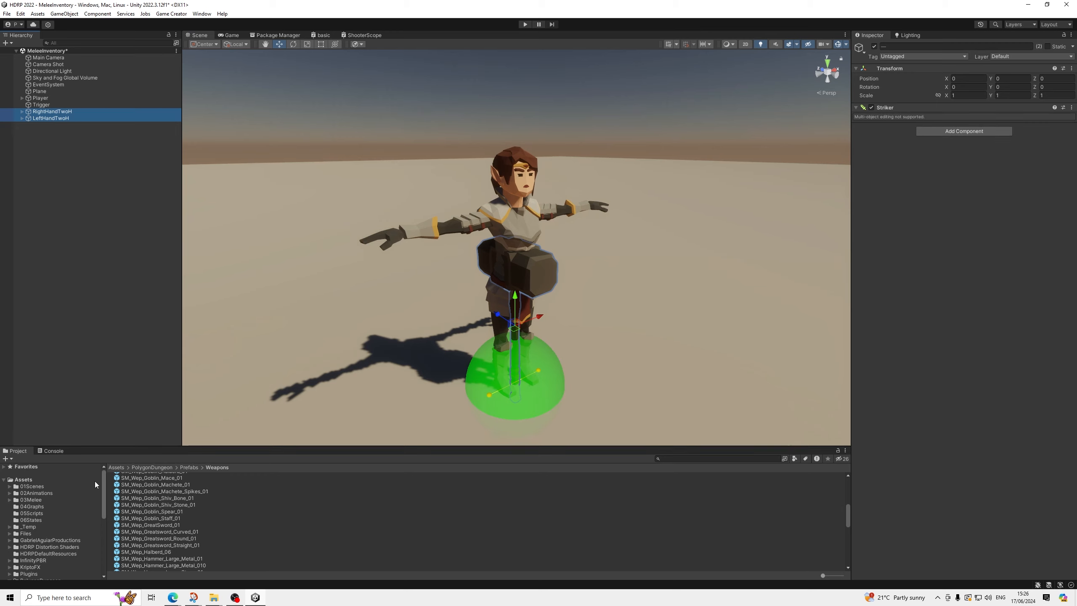
click(34, 520)
click(71, 132)
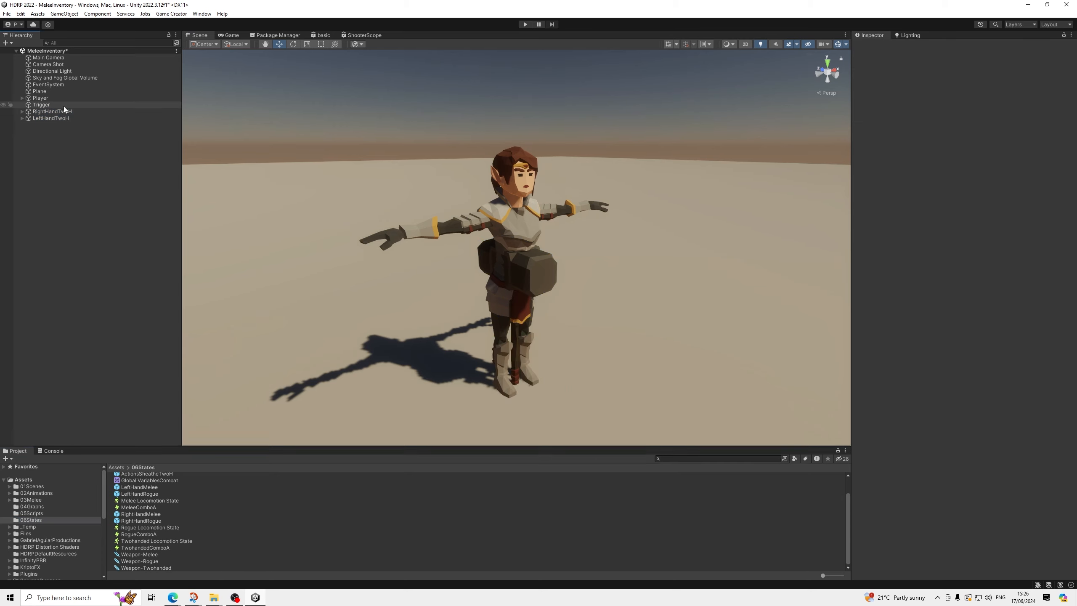
drag(261, 562, 261, 564)
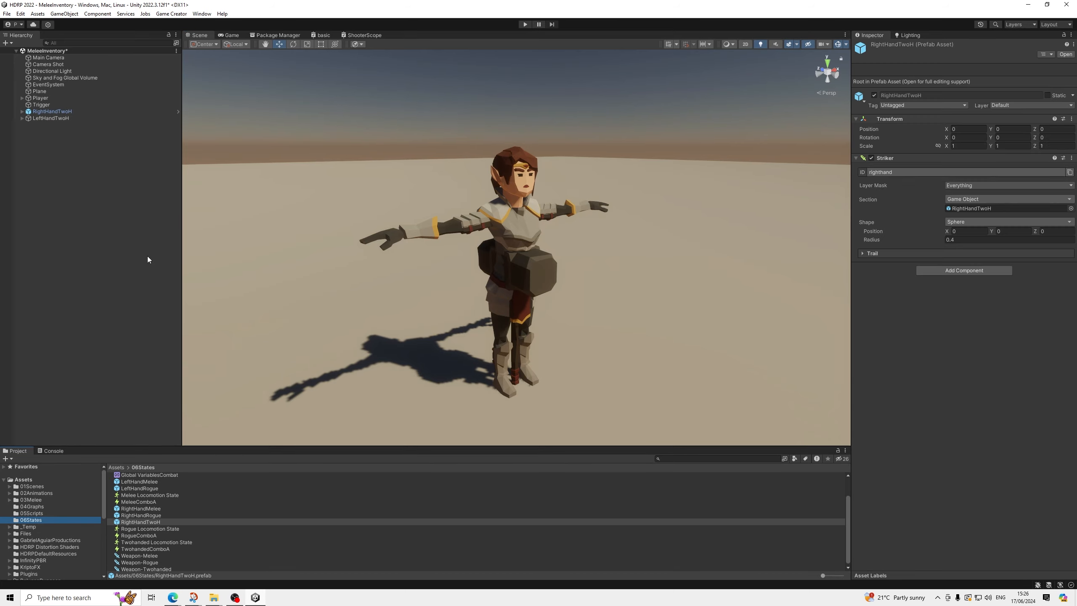
drag(57, 122, 276, 556)
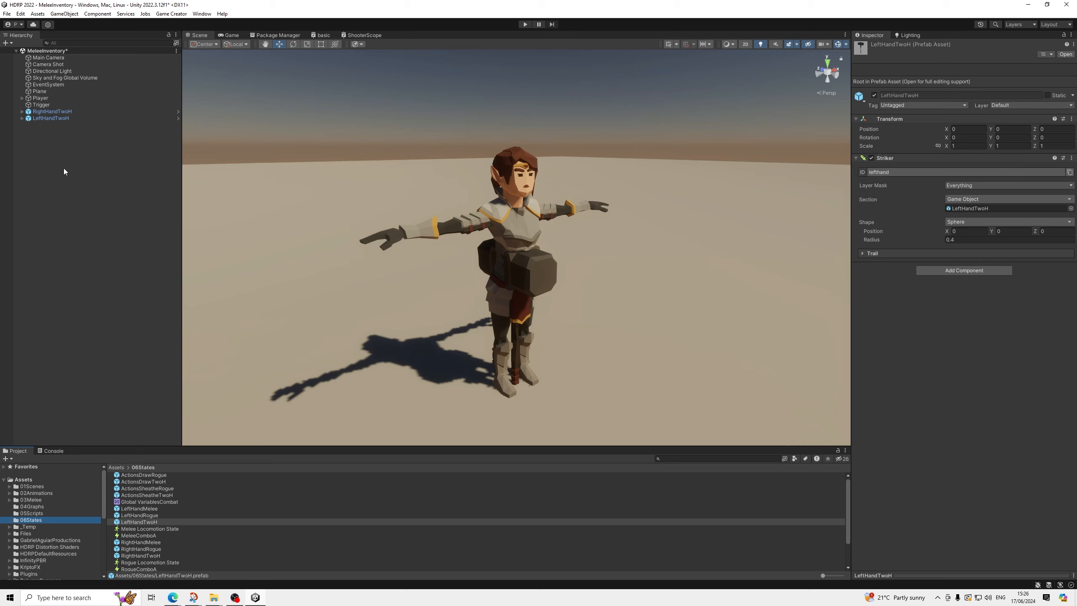
Step: Delete the RightHandTwoH and LeftHandTwoH objects from the scene
click(65, 111)
shift+click(56, 117)
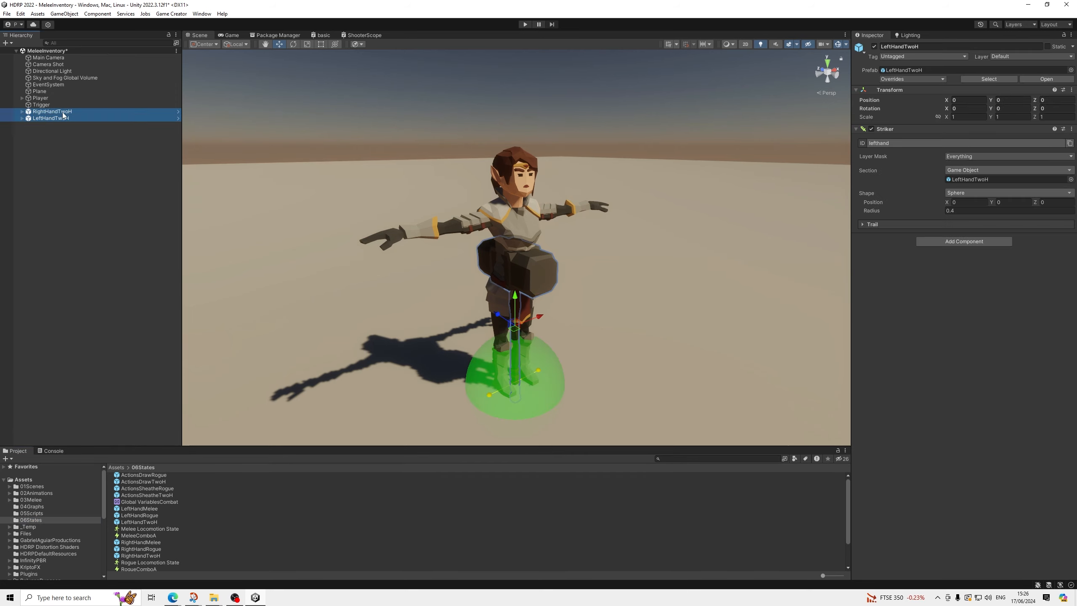
key(Delete)
Step: Copy the Attach Prefab RightHandRogue instruction from Weapon-Rogue into the On Equip list of Weapon-Twohanded
scroll(114, 535, down, 3)
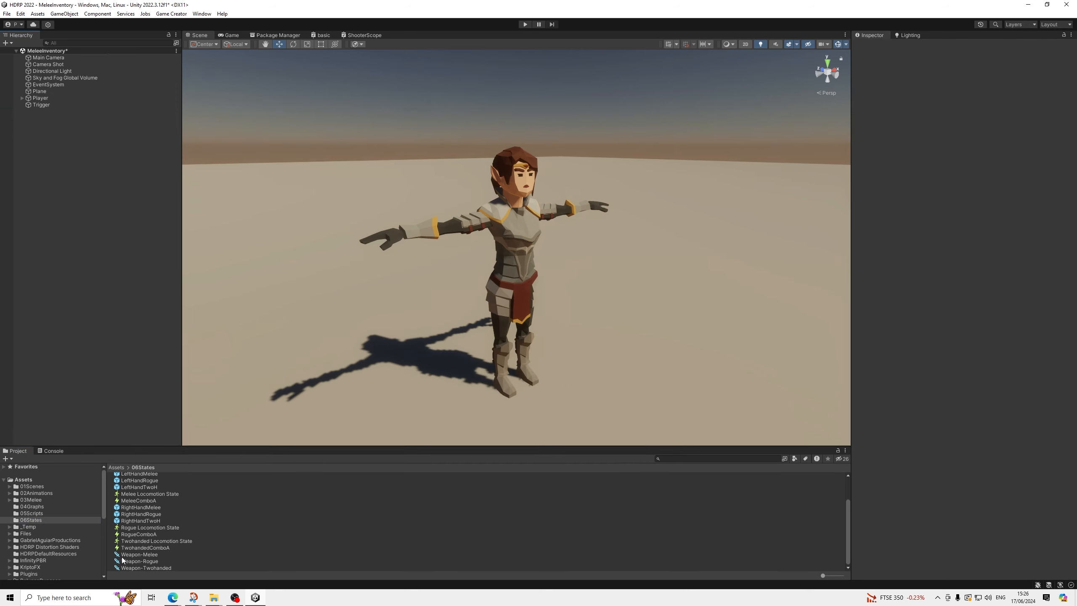
click(164, 568)
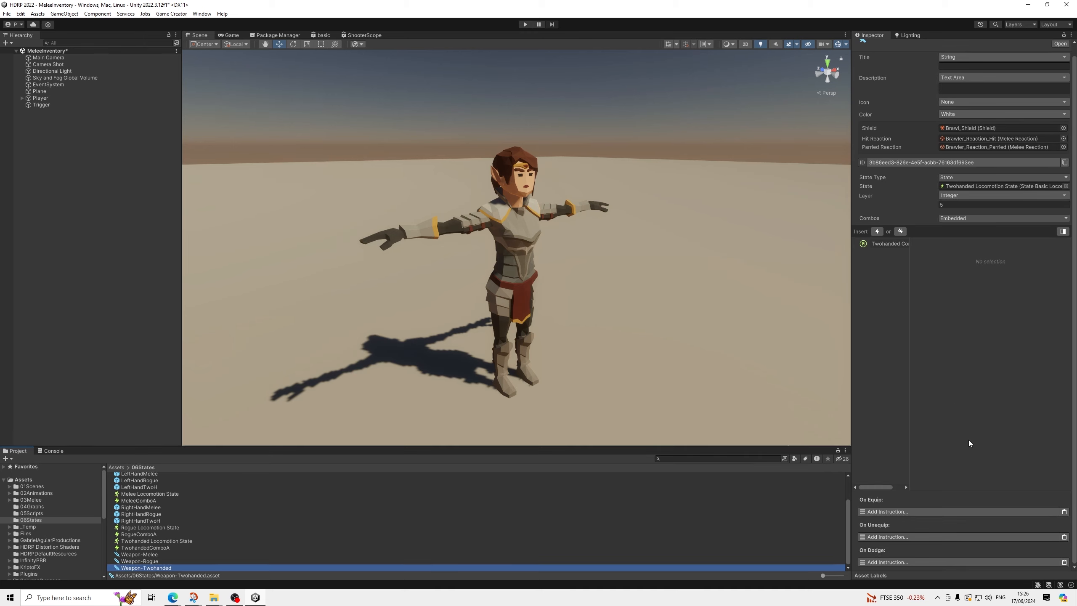
click(212, 561)
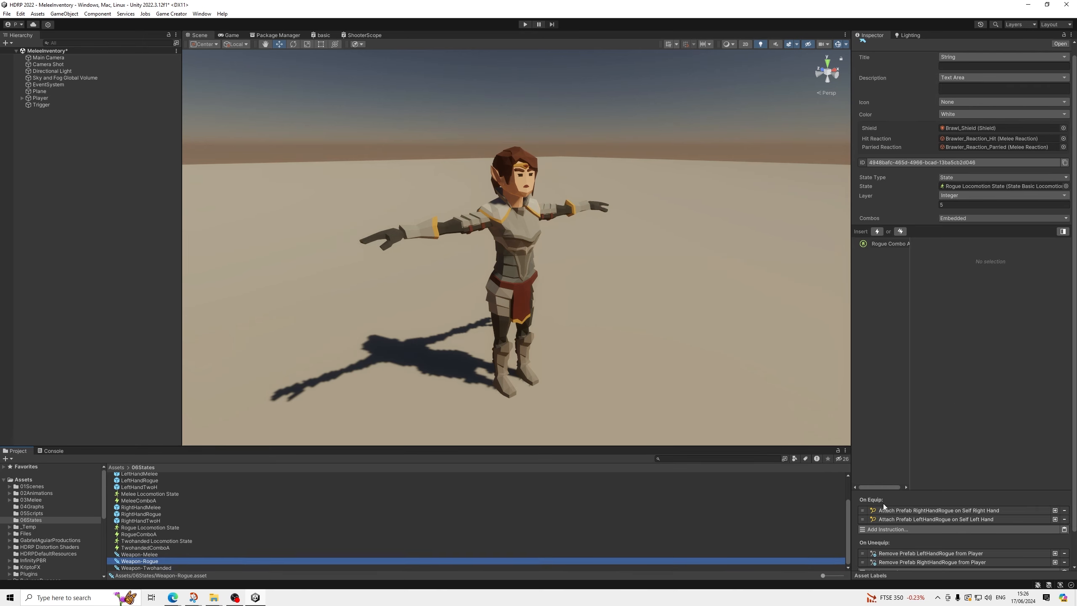
right_click(922, 519)
click(925, 416)
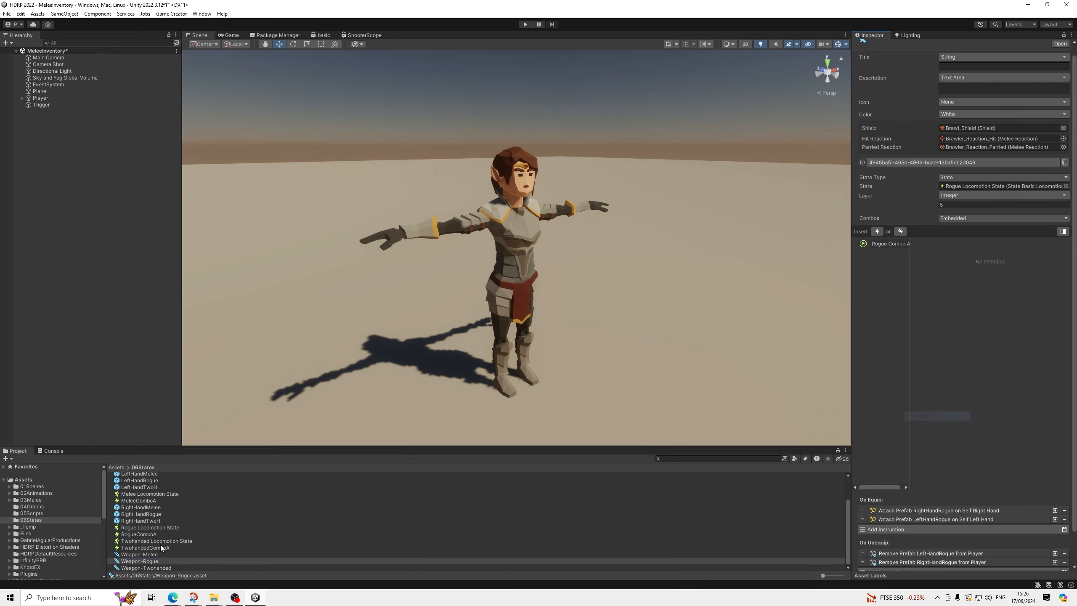
click(165, 568)
click(1064, 512)
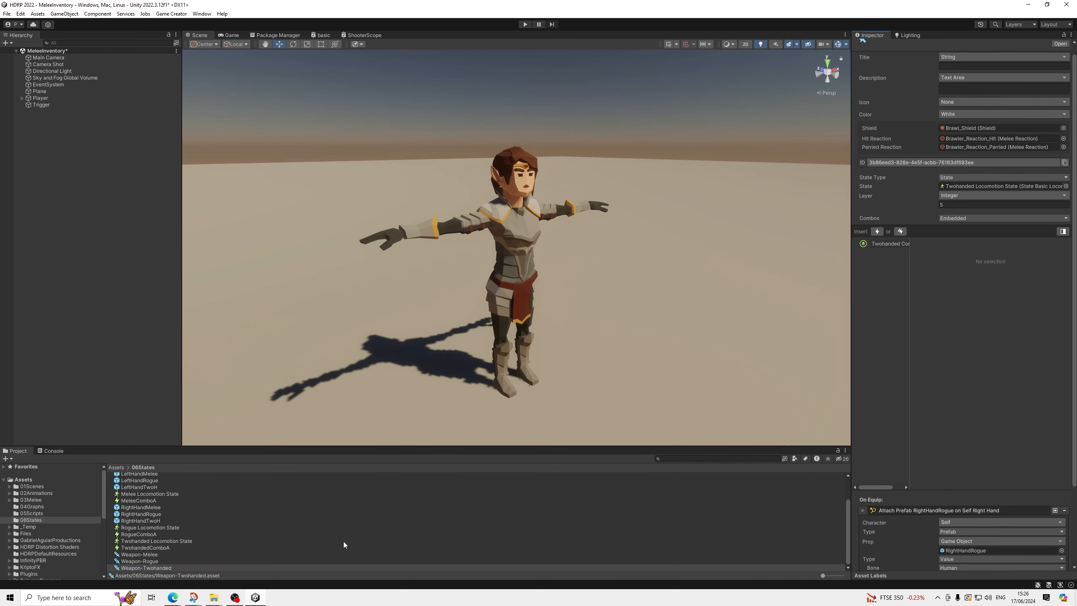
Step: Copy the Remove Prefab LeftHandRogue instruction from Weapon-Rogue into the On Unequip list of Weapon-Twohanded
click(145, 561)
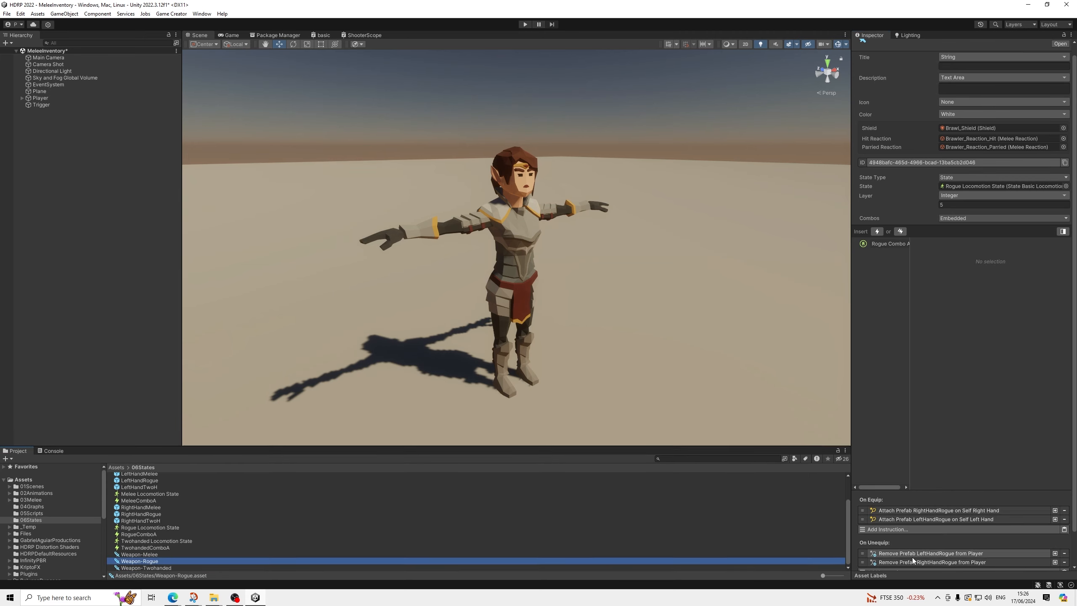
right_click(924, 520)
click(945, 458)
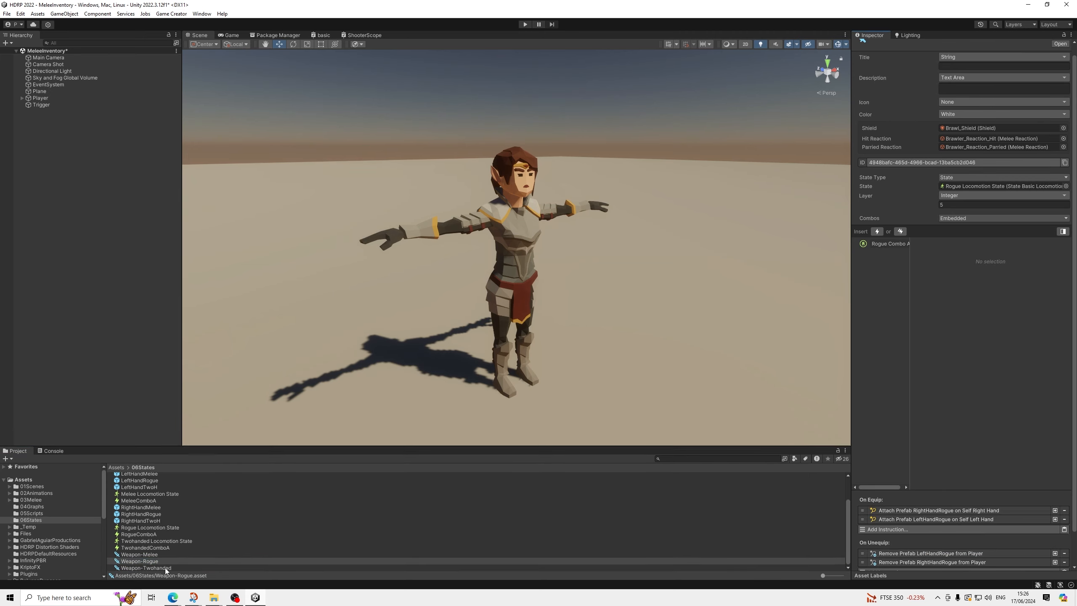
click(146, 567)
click(965, 511)
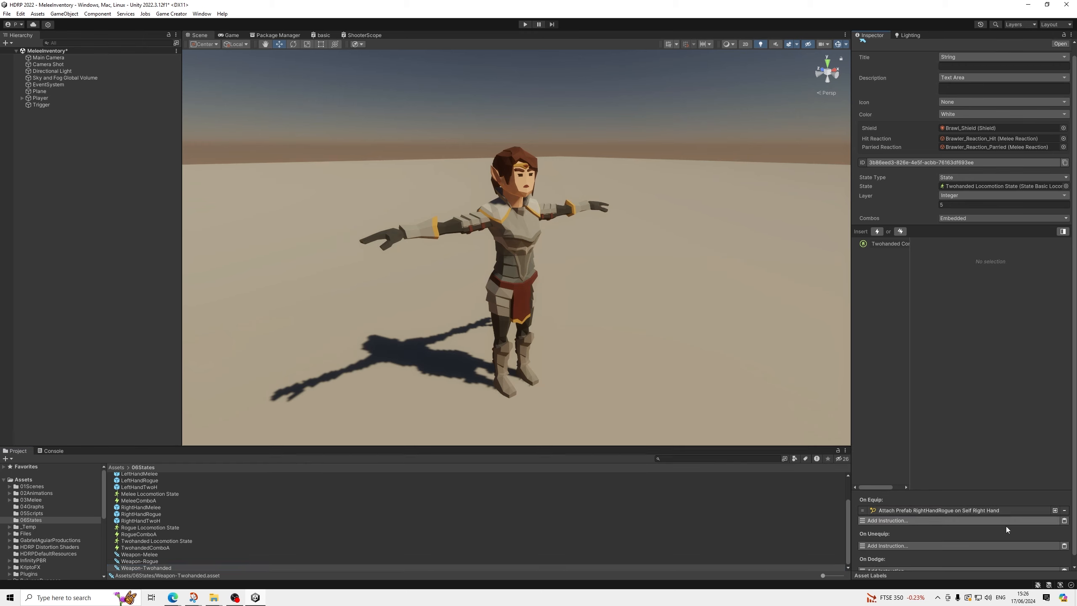
click(1065, 546)
scroll(975, 531, down, 2)
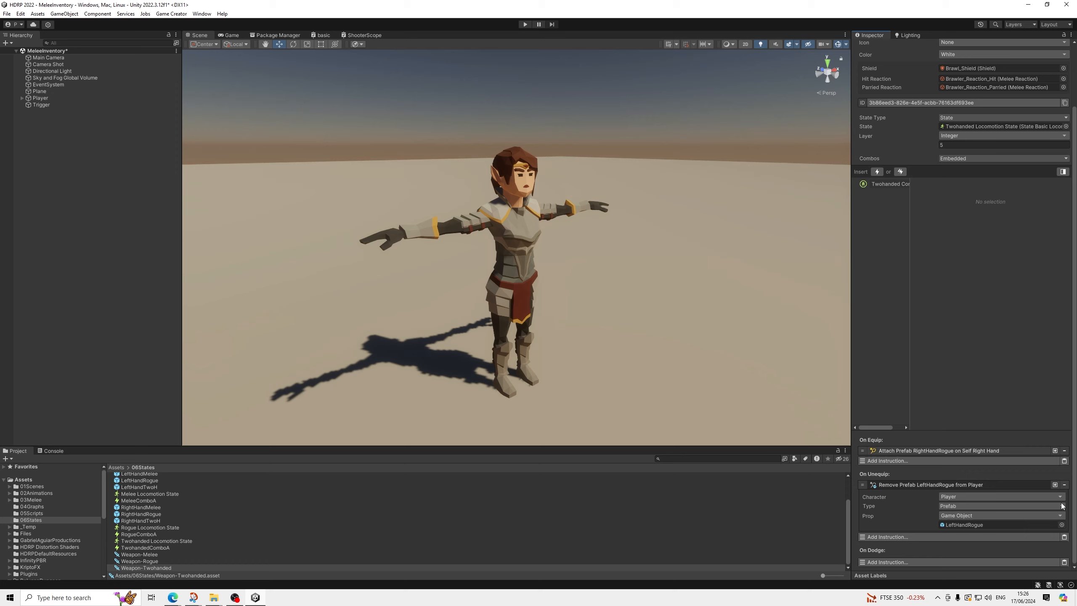
Step: Duplicate the On Unequip remove instruction and set the two props to RightHandTwoH and LeftHandTwoH
click(1056, 485)
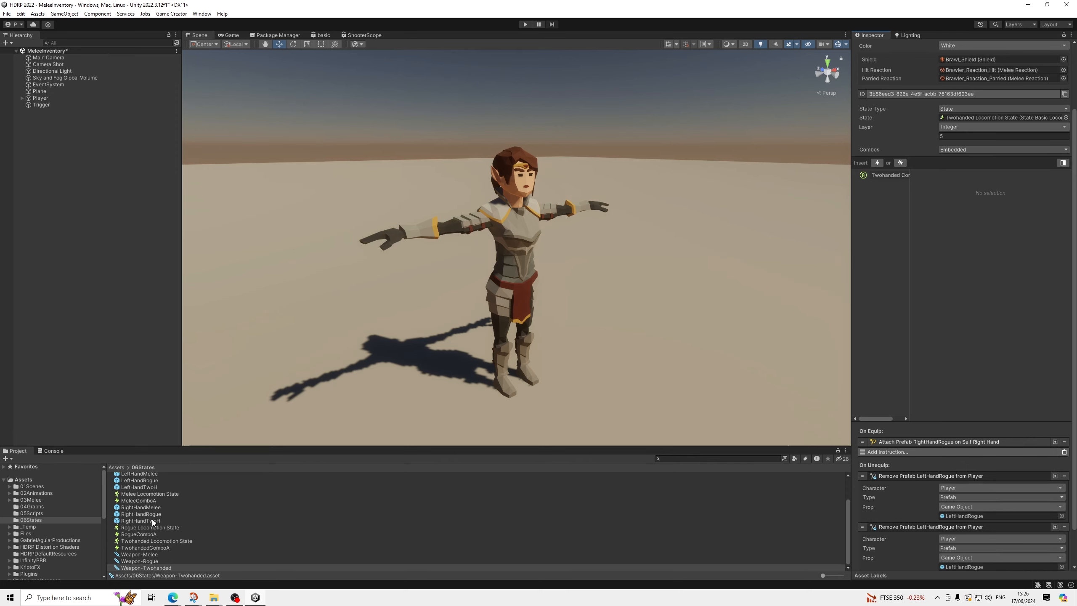
scroll(970, 478, down, 3)
drag(970, 478, 971, 474)
drag(161, 489, 972, 525)
click(912, 434)
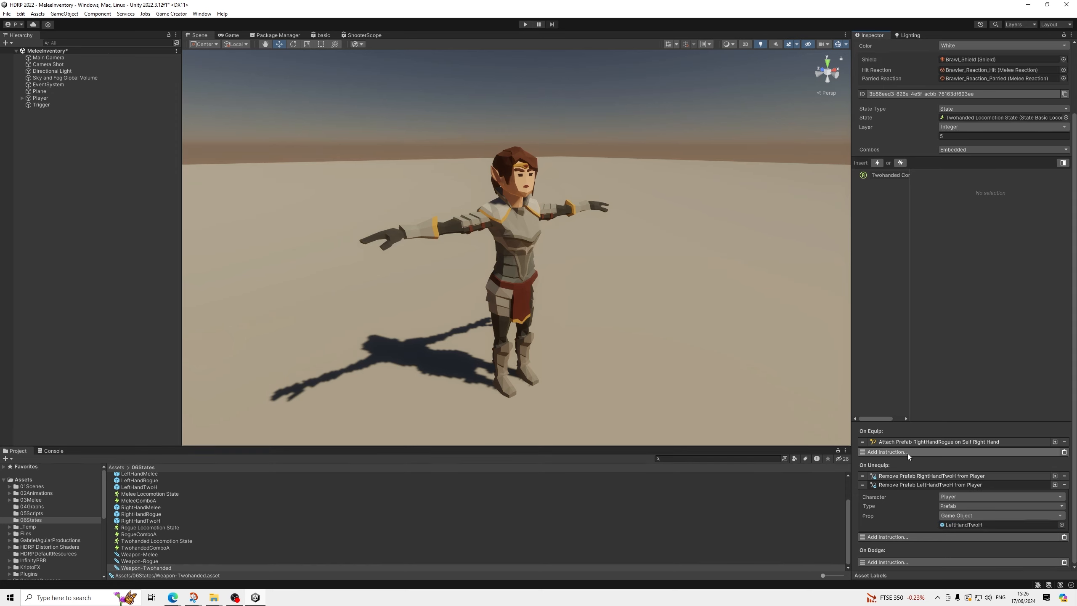
click(902, 487)
Step: In the On Equip attach instruction, zero the local position and rotation on all axes and set the prop to RightHandTwoH
click(963, 487)
scroll(975, 492, down, 5)
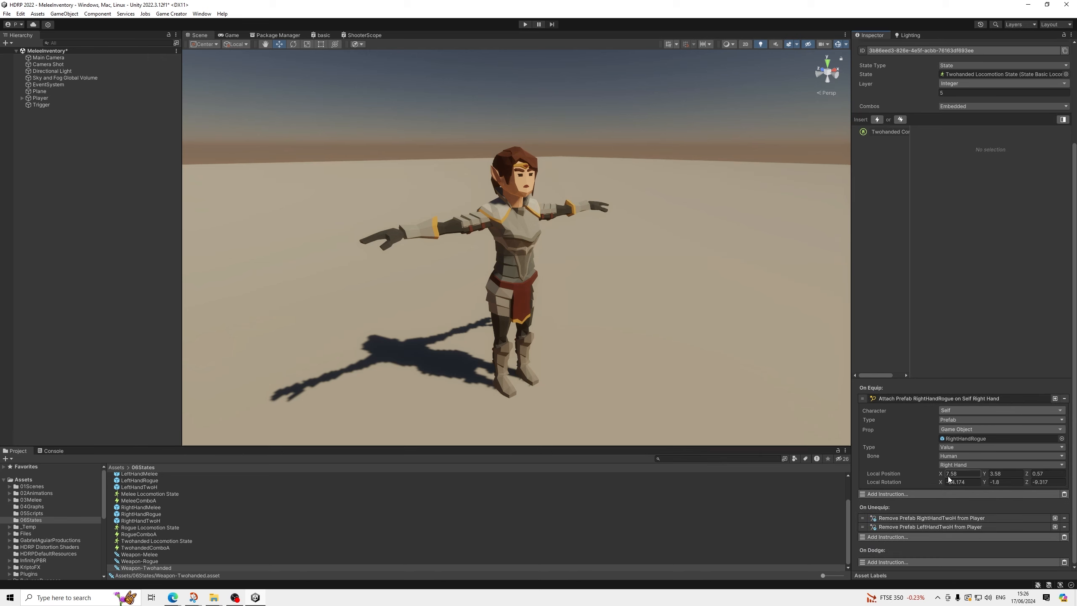
text(0)
key(Return)
click(1011, 472)
text(0)
key(Tab)
text(0)
key(Tab)
text(0)
key(Tab)
text(0	0)
drag(149, 518, 988, 438)
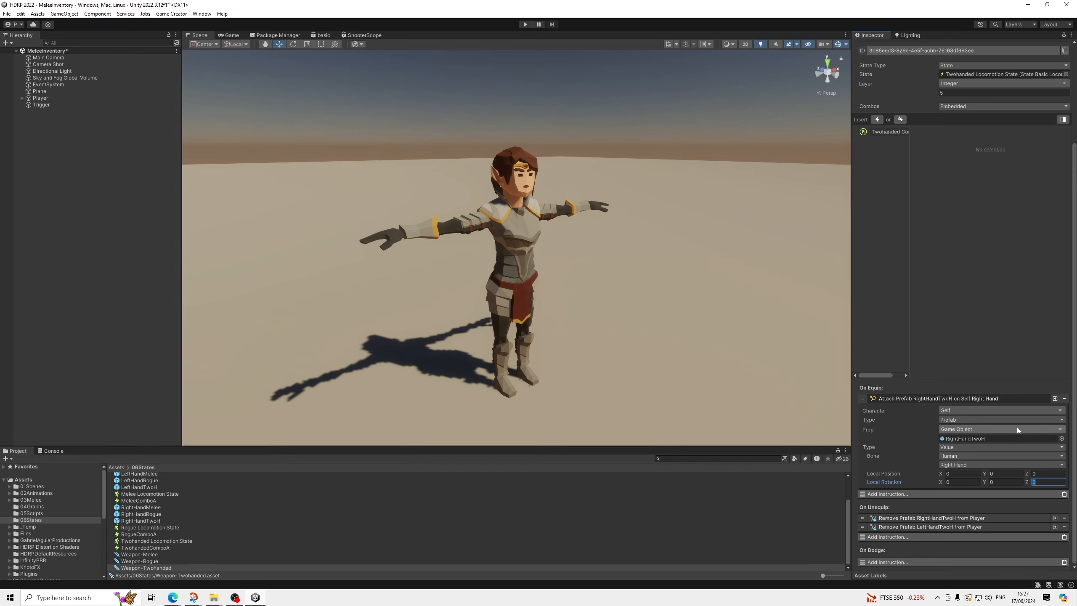
Step: Duplicate the attach instruction and set the copy's prop to LeftHandTwoH and its bone to Left Hand
click(1056, 398)
scroll(953, 444, down, 3)
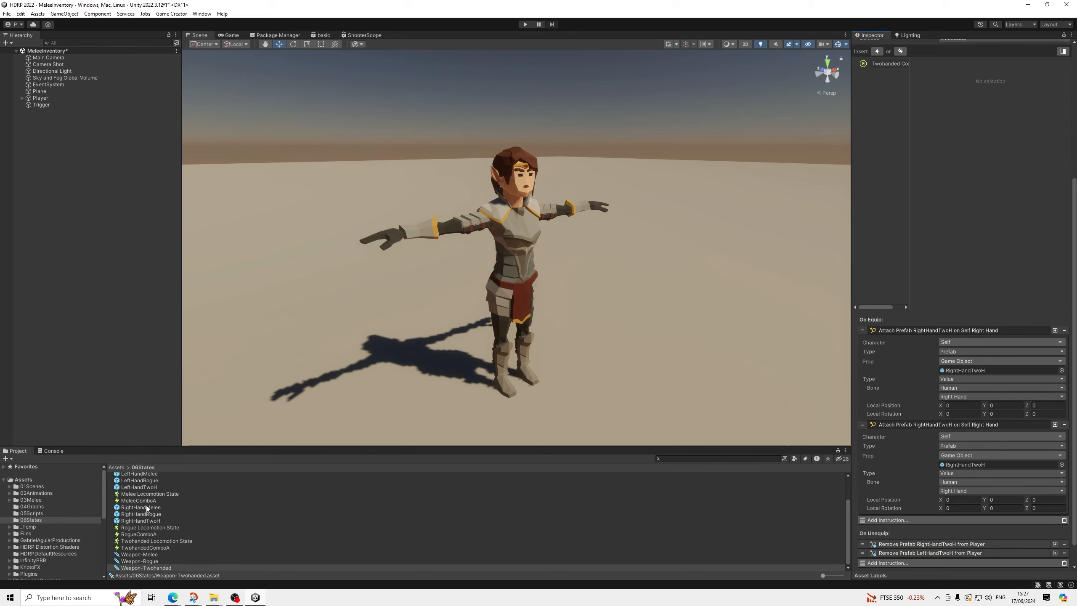
drag(147, 488, 978, 466)
click(958, 492)
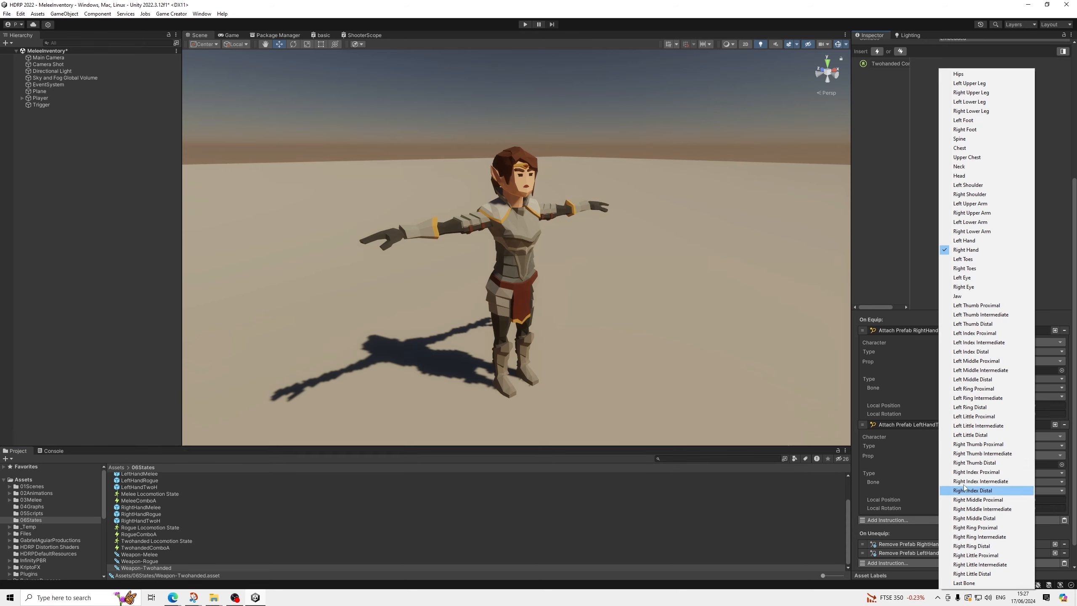
click(976, 240)
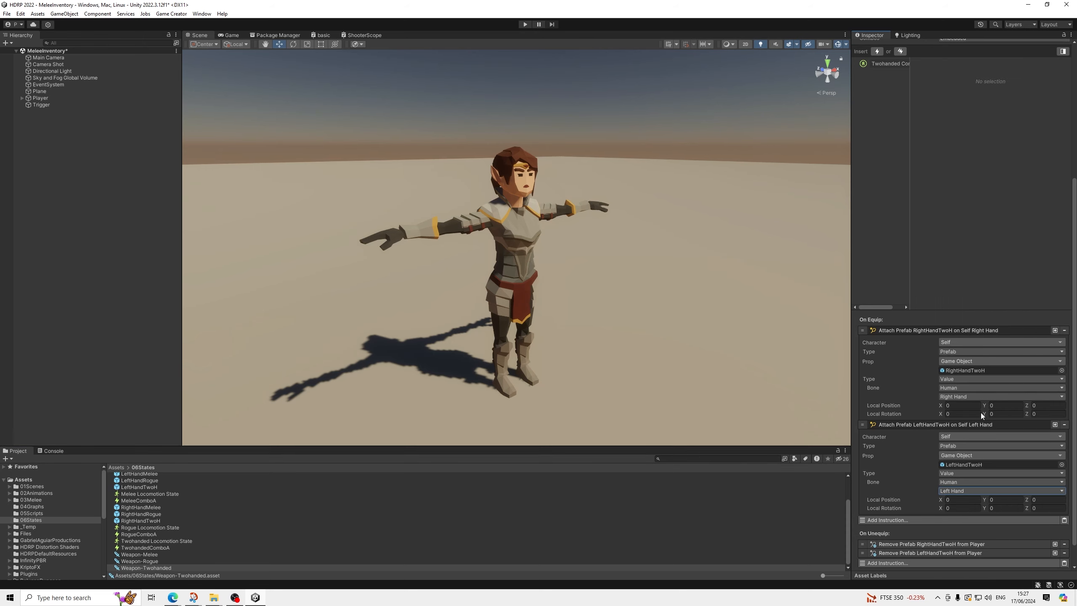
Step: Change the weapon in the Trigger's Equip instruction to Weapon-Twohanded
click(41, 105)
click(1001, 164)
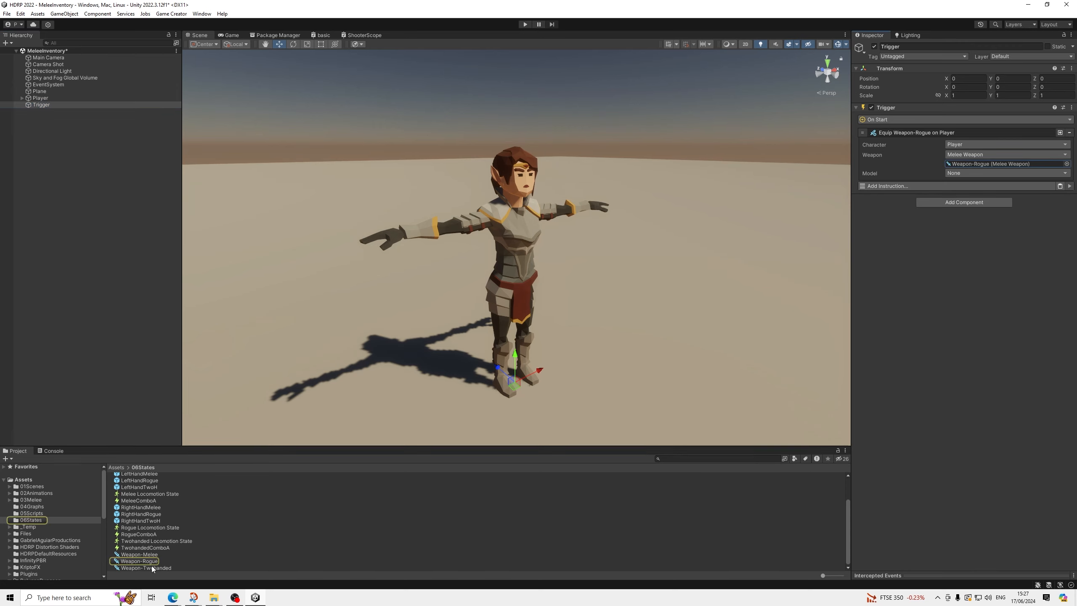
drag(152, 569, 1001, 163)
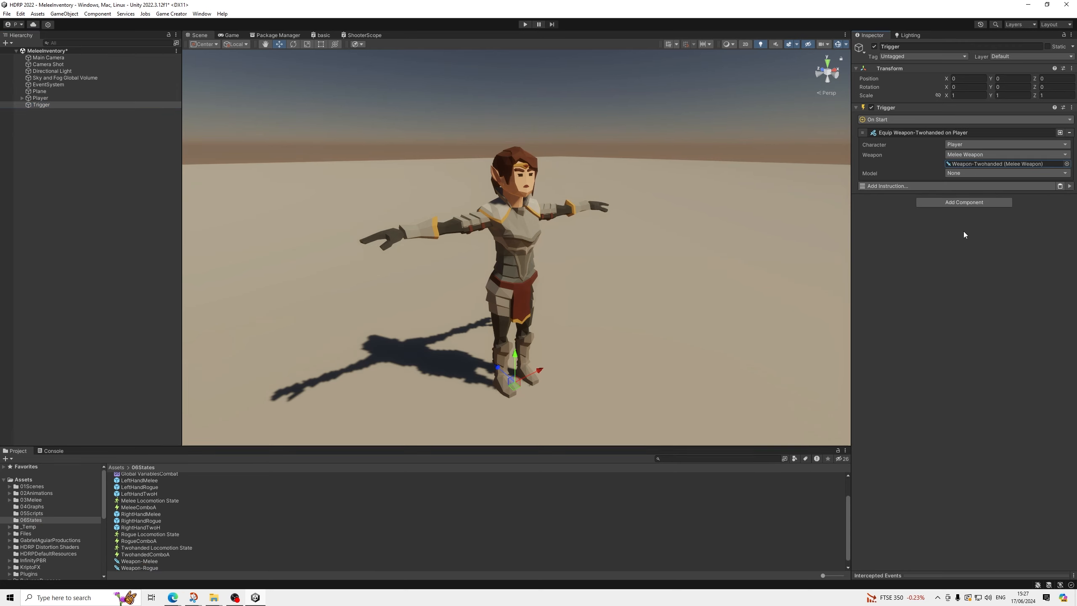
Step: Run the scene and pause it while the player holds the two-handed hammer, framing the character in the Scene view
click(525, 24)
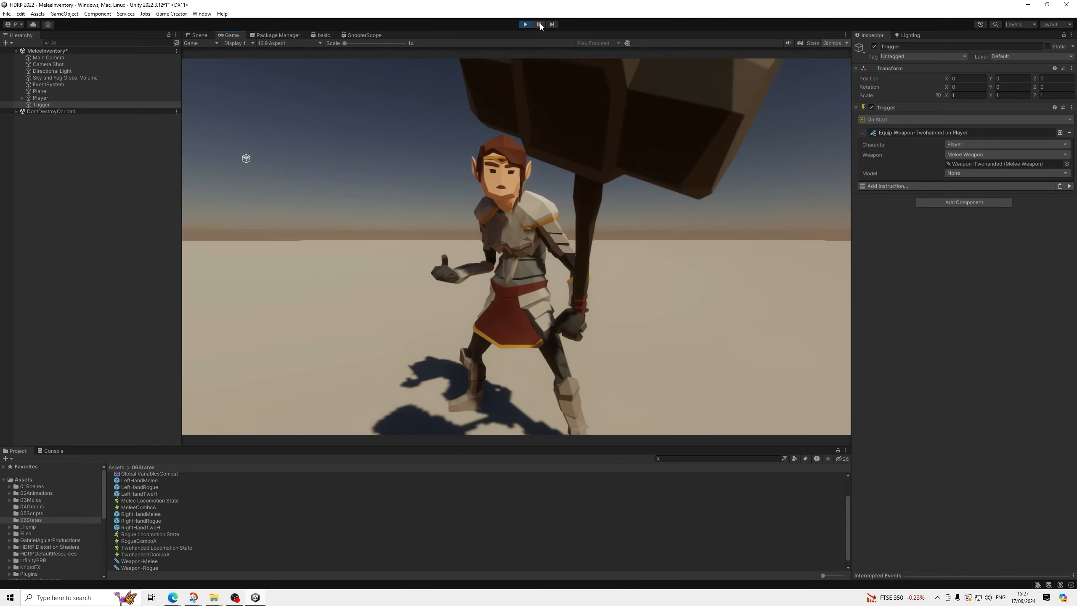
click(539, 25)
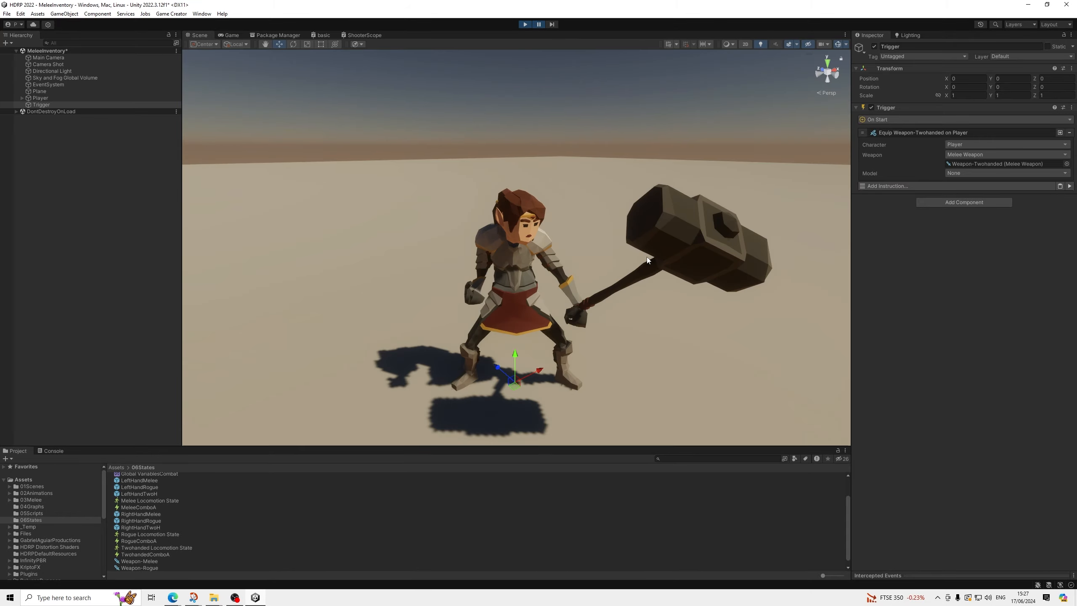
middle_drag(634, 254, 592, 250)
alt+drag(592, 250, 626, 234)
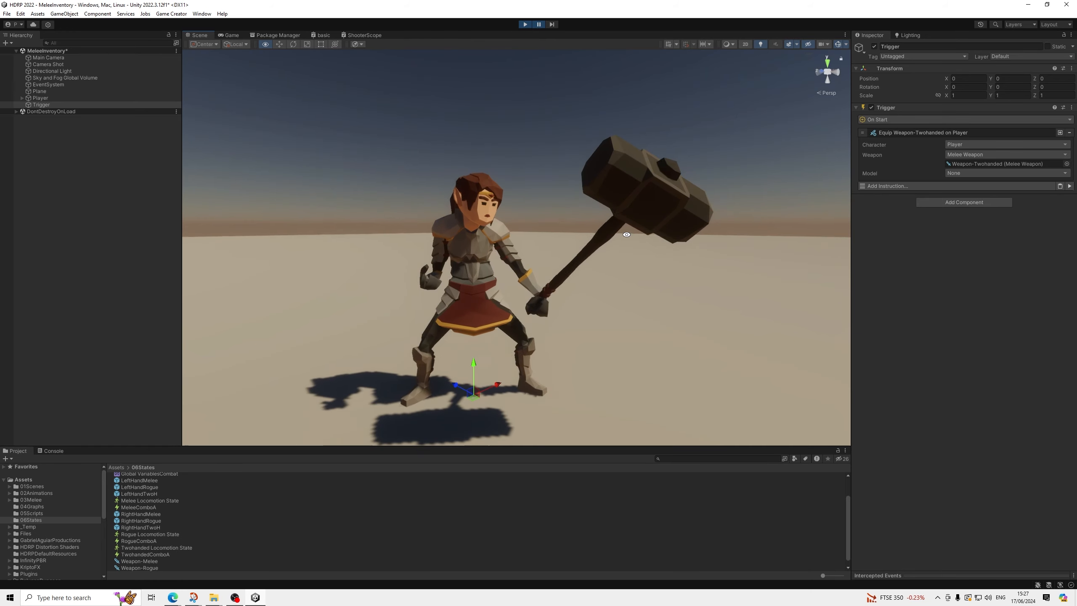
Step: Rotate LeftHandTwoH(Clone) under Hand_L to about 105 degrees on X so the hammer points across the body
click(634, 194)
click(654, 176)
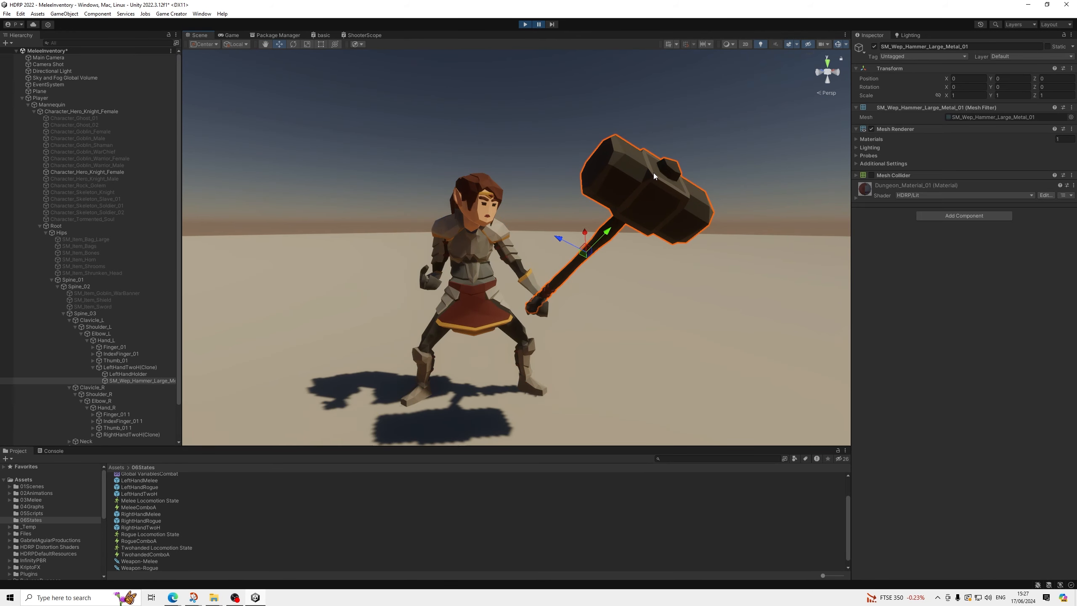
click(120, 367)
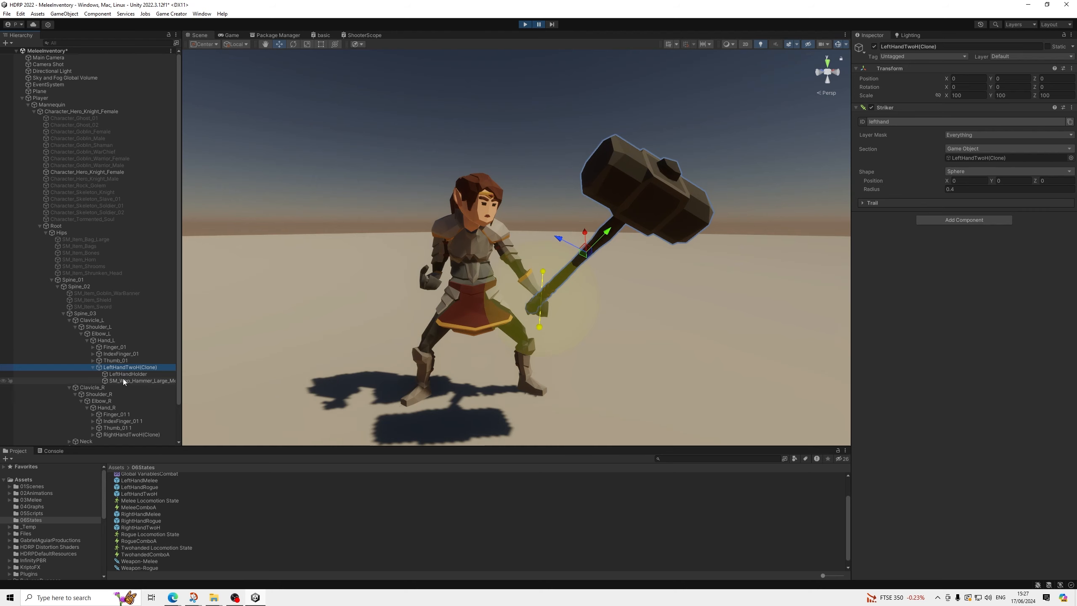
click(299, 43)
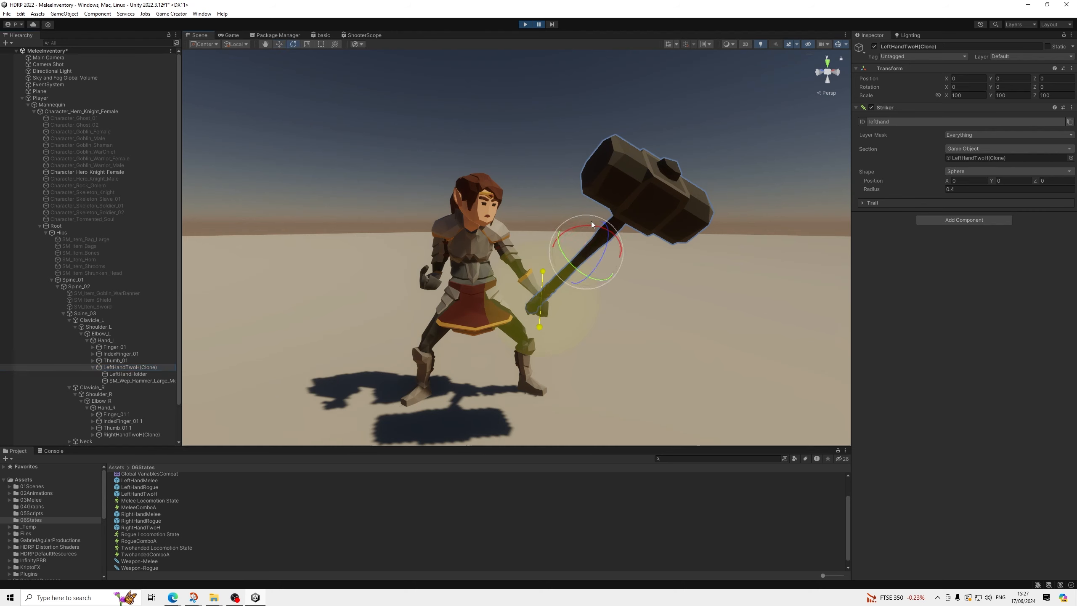
drag(591, 221, 468, 216)
Step: Move LeftHandTwoH(Clone) back into the left hand, to a position of about X -8.7, Y -1, Z -1.9
click(281, 46)
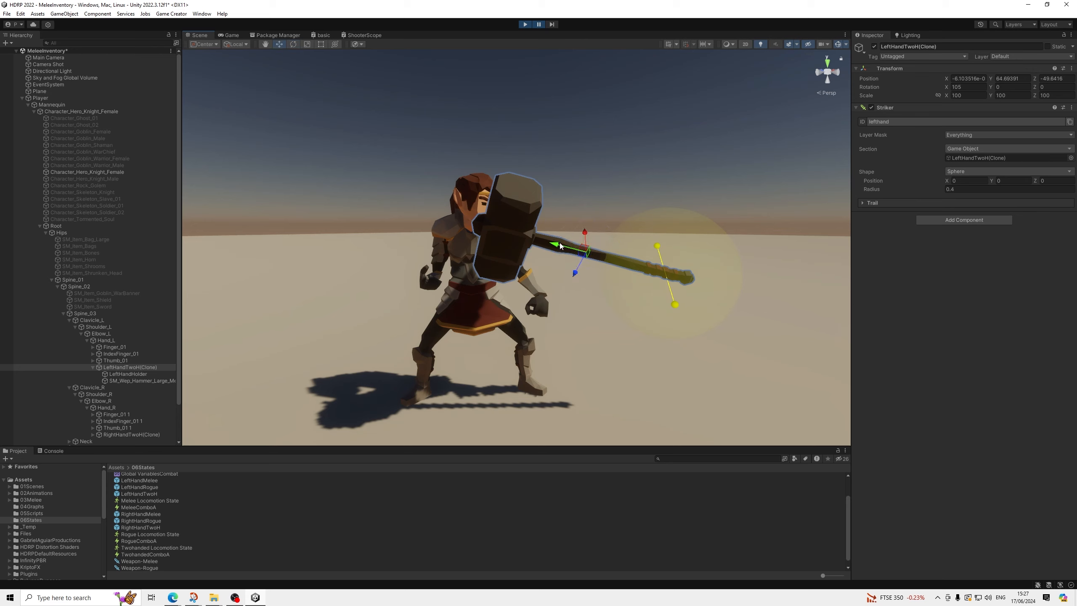
drag(555, 244, 464, 307)
scroll(514, 299, up, 3)
middle_drag(515, 300, 576, 278)
scroll(552, 293, up, 3)
alt+drag(576, 278, 466, 230)
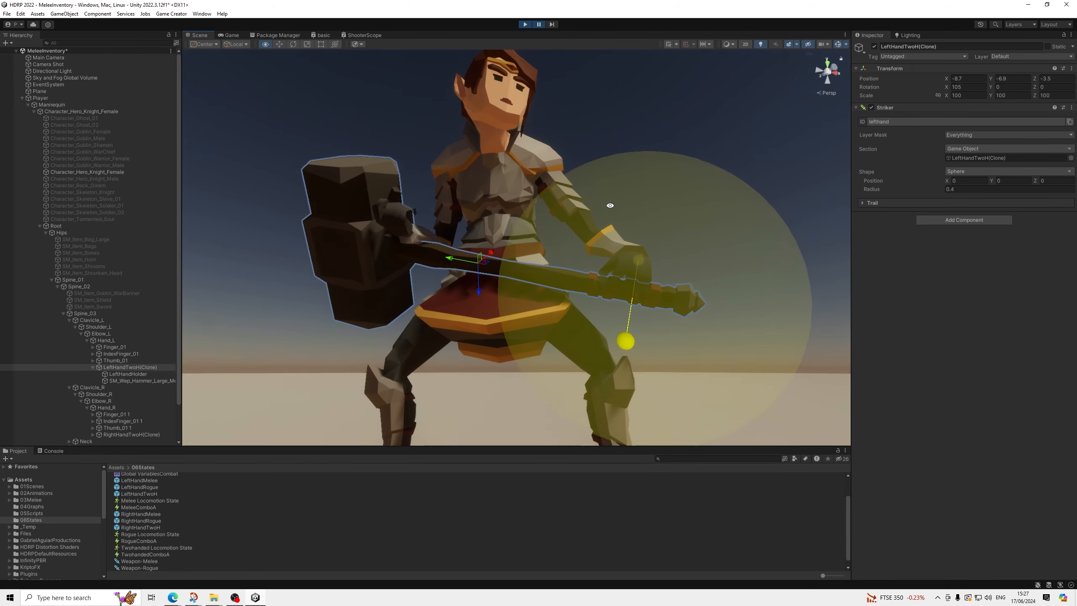
drag(482, 291, 484, 274)
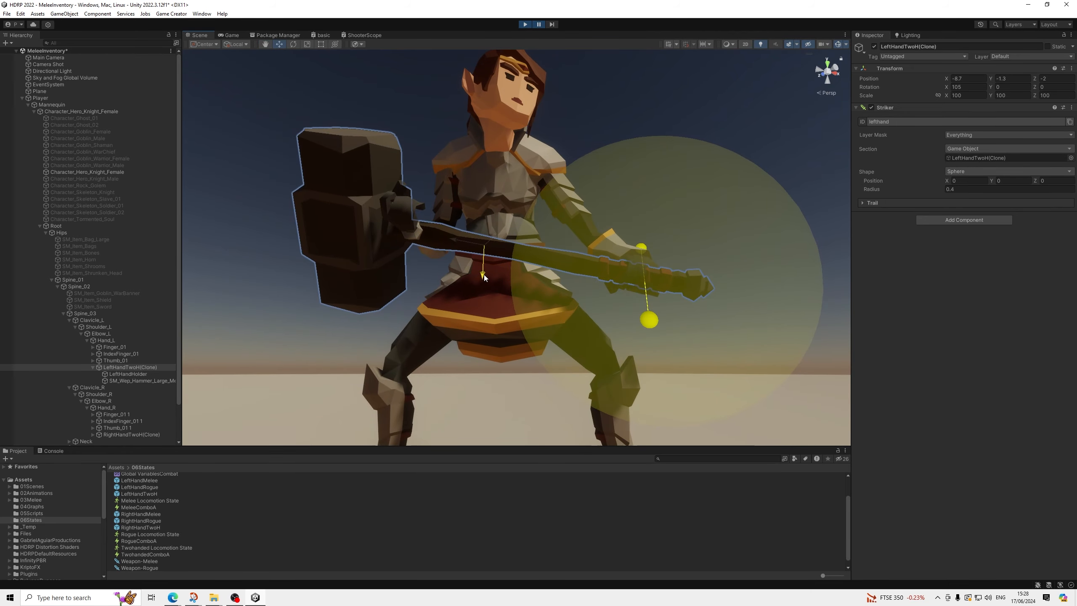
Step: Rotate the hammer object to about 98.3 degrees on X and move it to about X -8.7, Y -2.9, Z -2.6
click(294, 44)
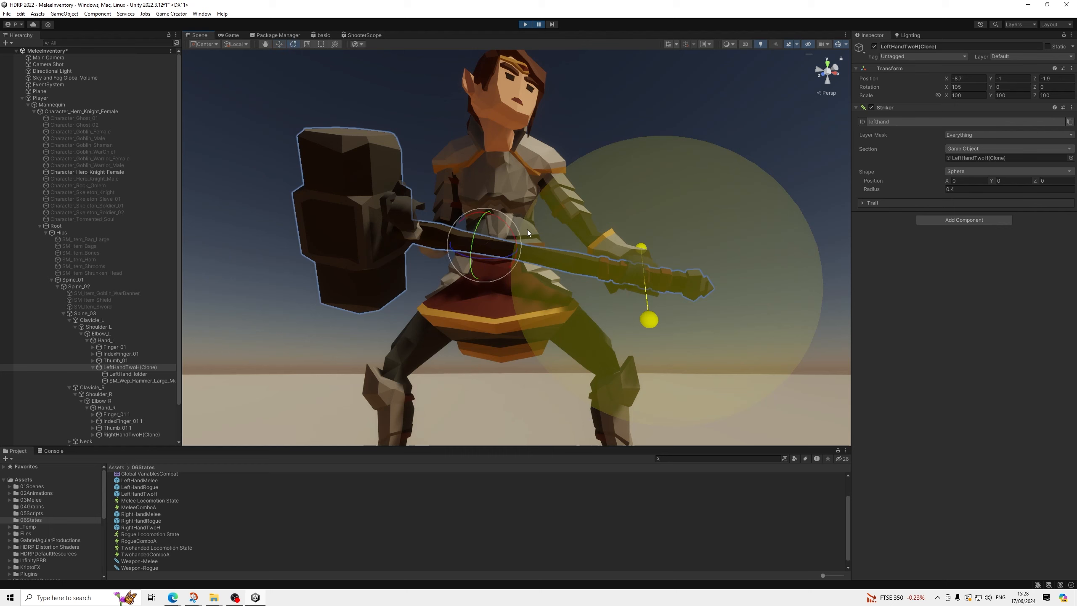
drag(505, 225, 515, 228)
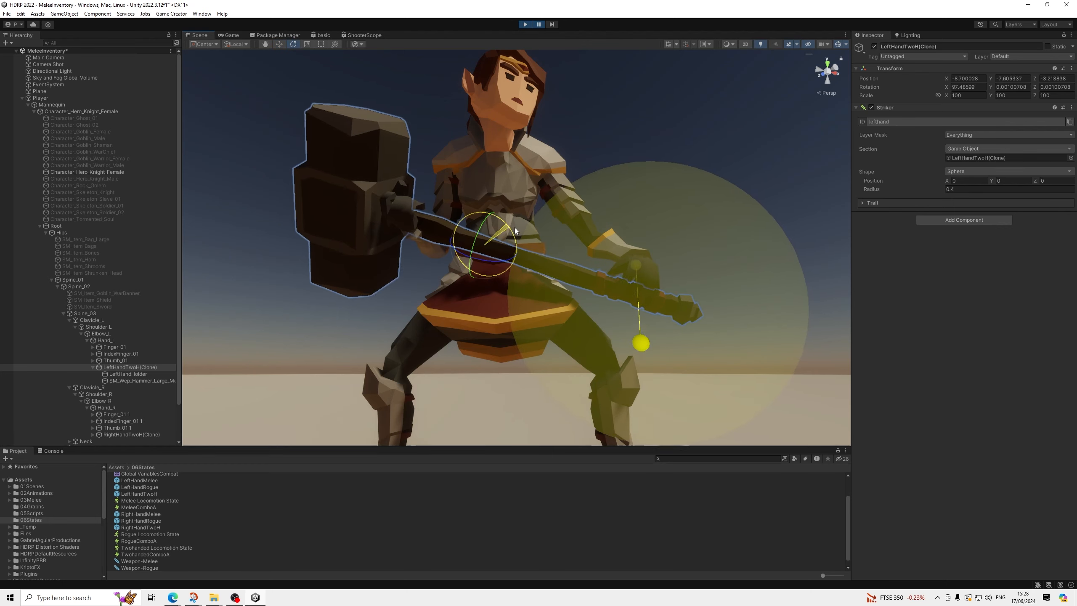
click(279, 44)
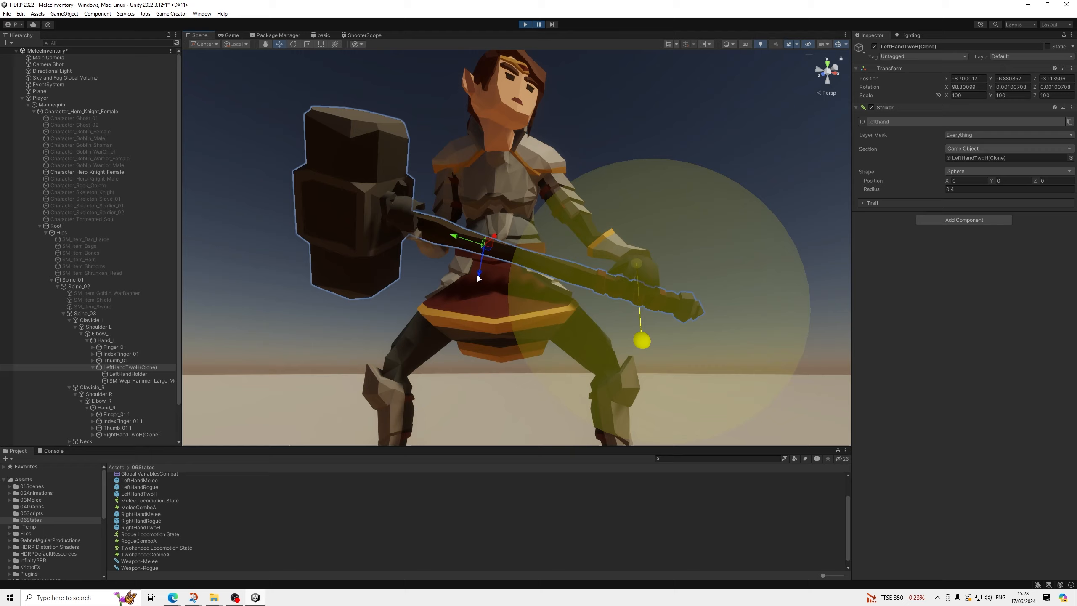
drag(484, 277, 482, 263)
alt+drag(573, 244, 585, 303)
drag(489, 270, 449, 309)
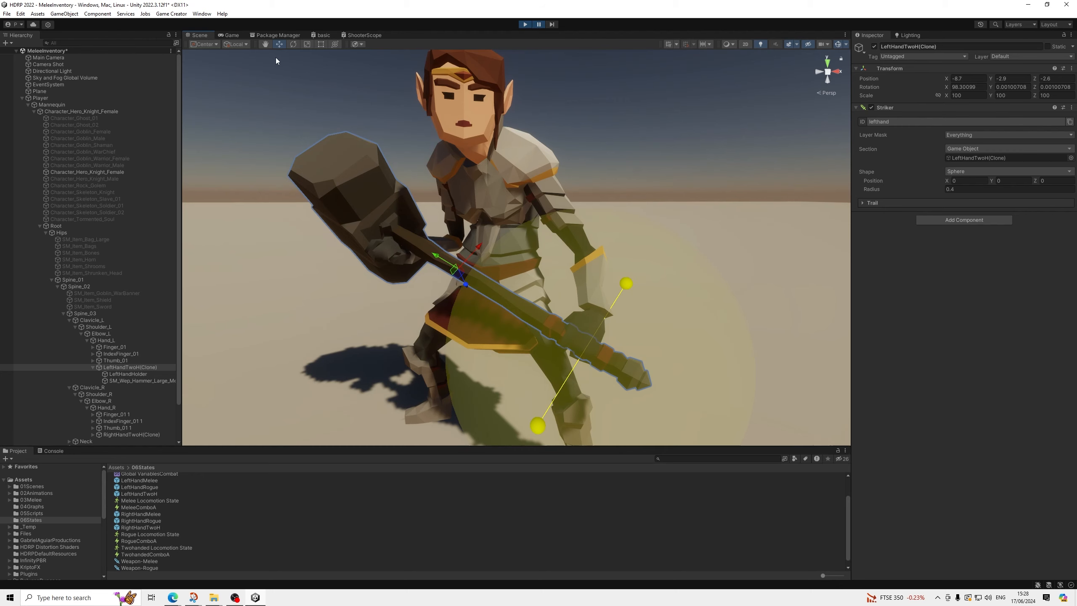
Step: Rotate the hammer object to about X 92.1, Y 25.7, Z 33.8 and hide the Striker gizmo in the Scene view
click(292, 45)
drag(472, 299, 459, 352)
scroll(577, 232, up, 3)
middle_drag(460, 351, 468, 281)
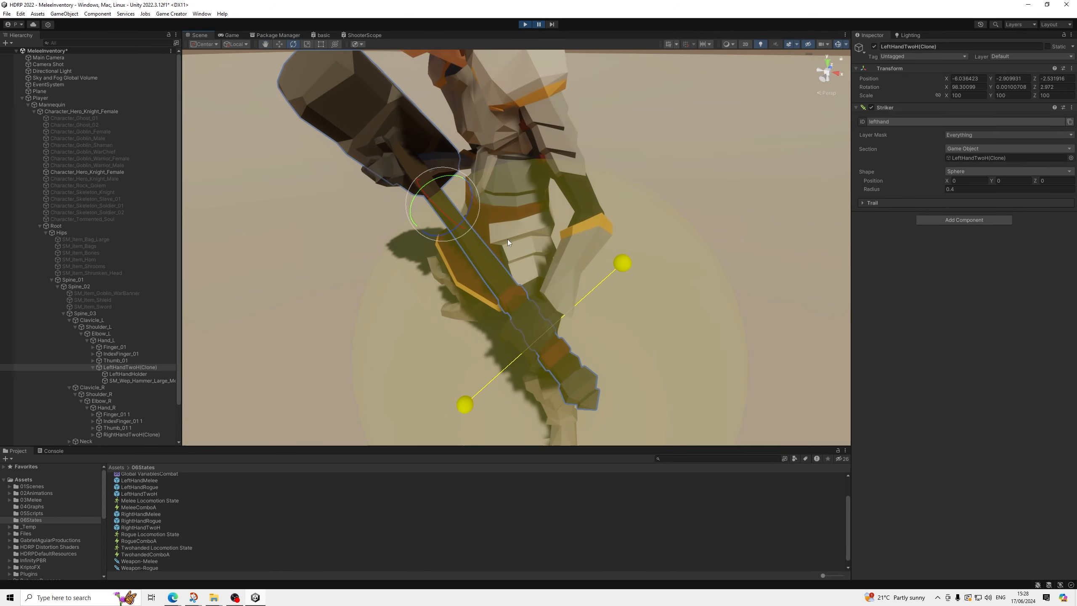
alt+drag(471, 278, 613, 232)
click(839, 45)
alt+drag(649, 106, 720, 152)
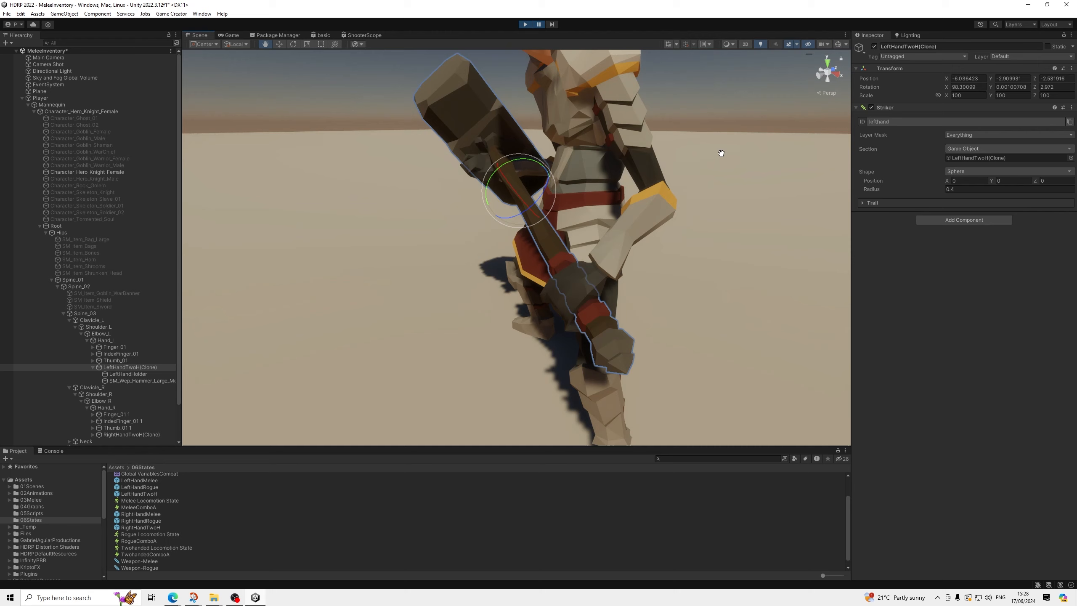
scroll(720, 166, up, 3)
alt+drag(657, 179, 516, 182)
Step: Move the hammer object within the left hand to about X -4.8, Y -8.7, Z -3.1
click(279, 45)
alt+drag(515, 221, 607, 149)
drag(530, 171, 528, 184)
alt+drag(592, 199, 674, 118)
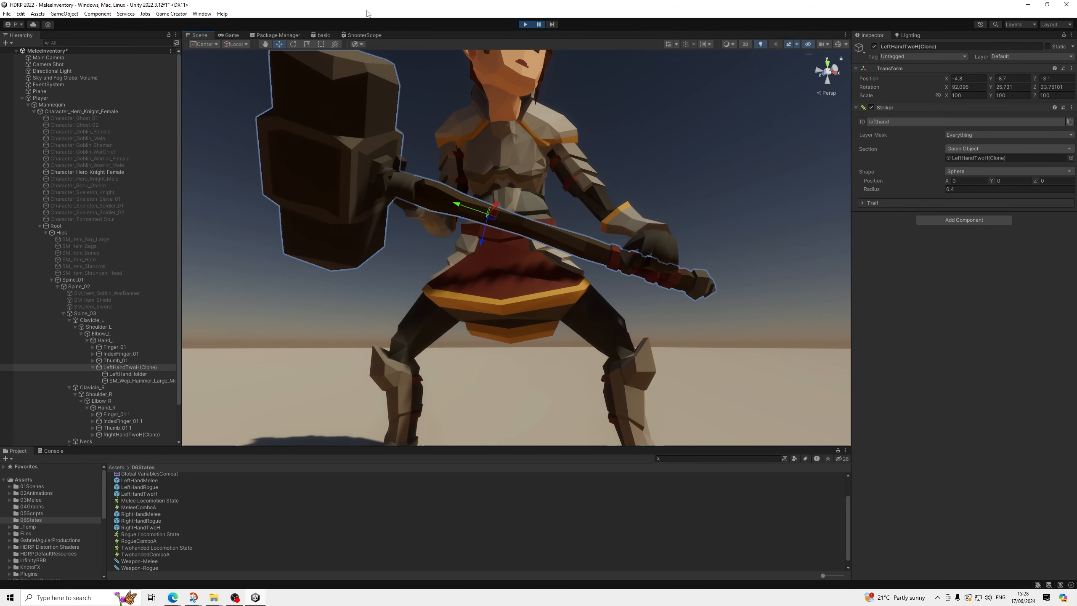
Step: Rotate the hammer object to about X 95.6, Y 4, Z 12.1 and move it to about X -4.8, Y -3.8, Z -2.7
click(294, 44)
drag(510, 198, 514, 194)
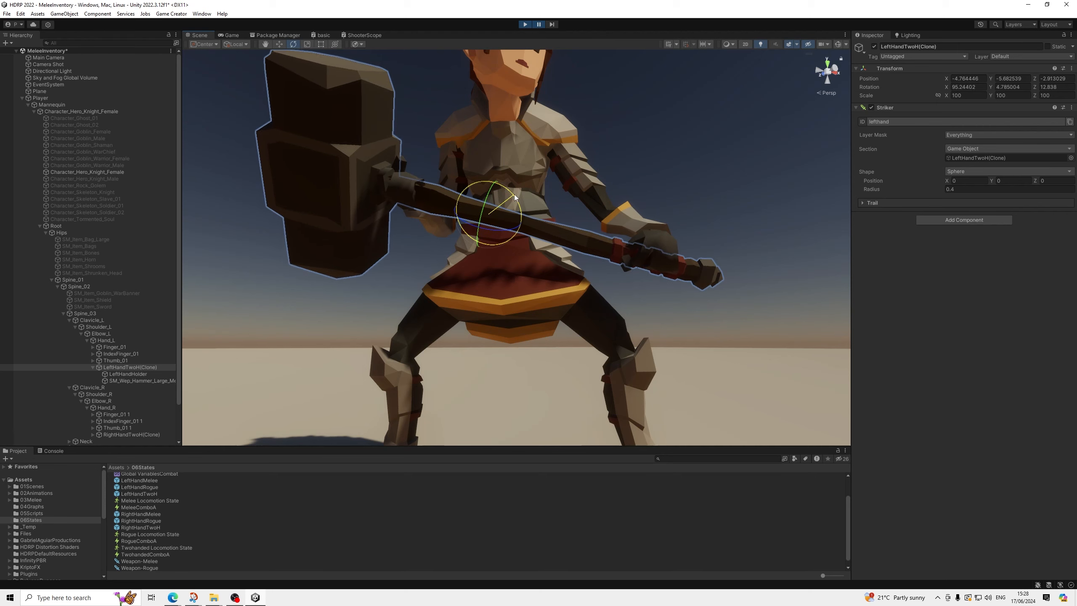
click(280, 45)
drag(483, 245, 485, 242)
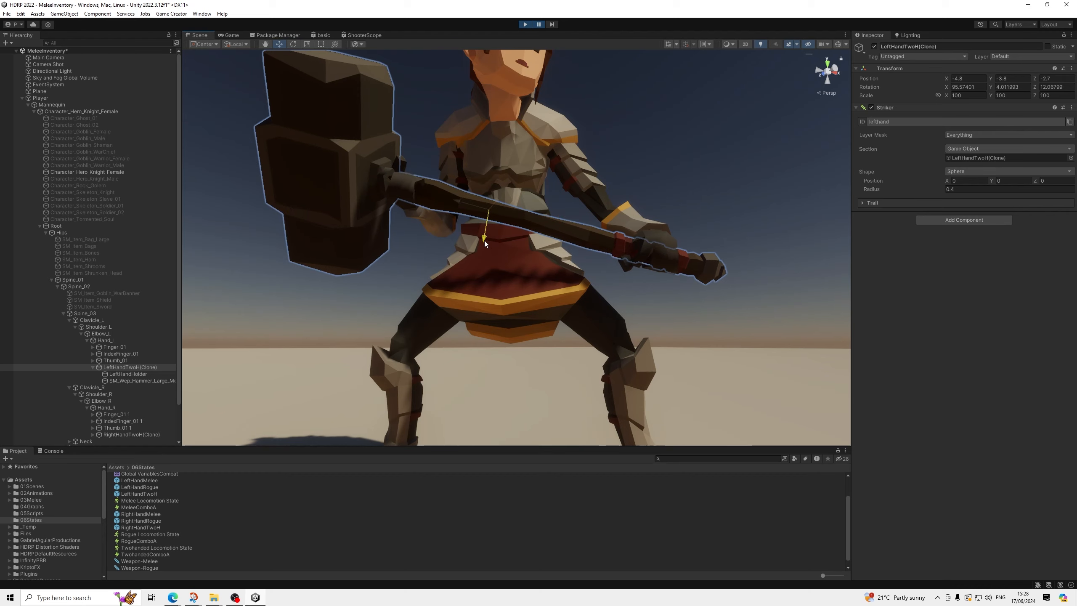
Step: Fine-tune the hammer's placement in the left hand to about X -5.1, Y -4, Z -0.8
alt+drag(640, 202, 567, 221)
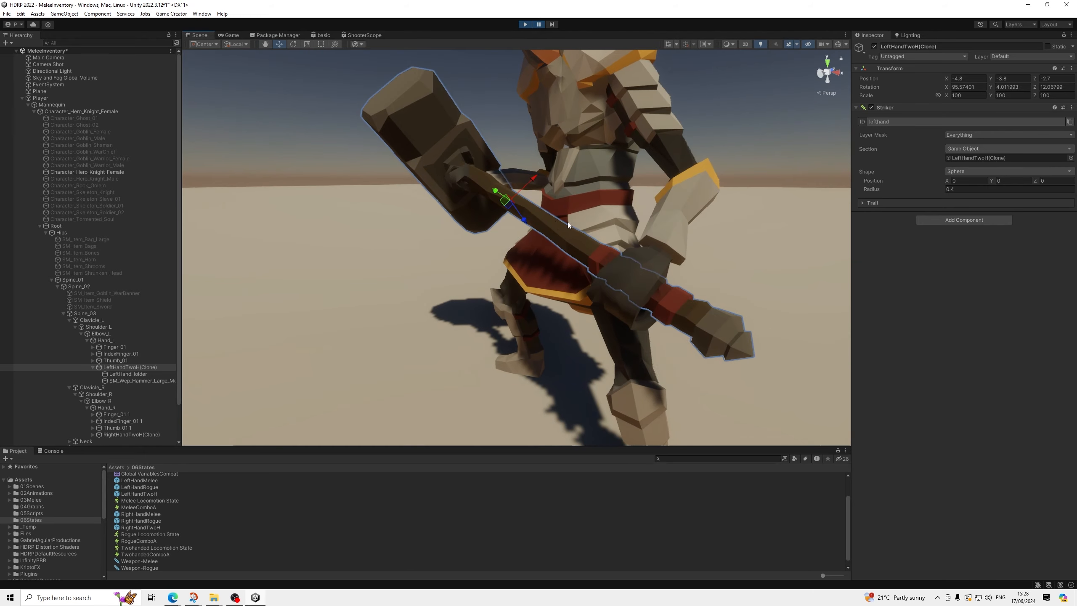
drag(493, 190, 658, 226)
scroll(649, 229, down, 3)
scroll(624, 236, up, 1)
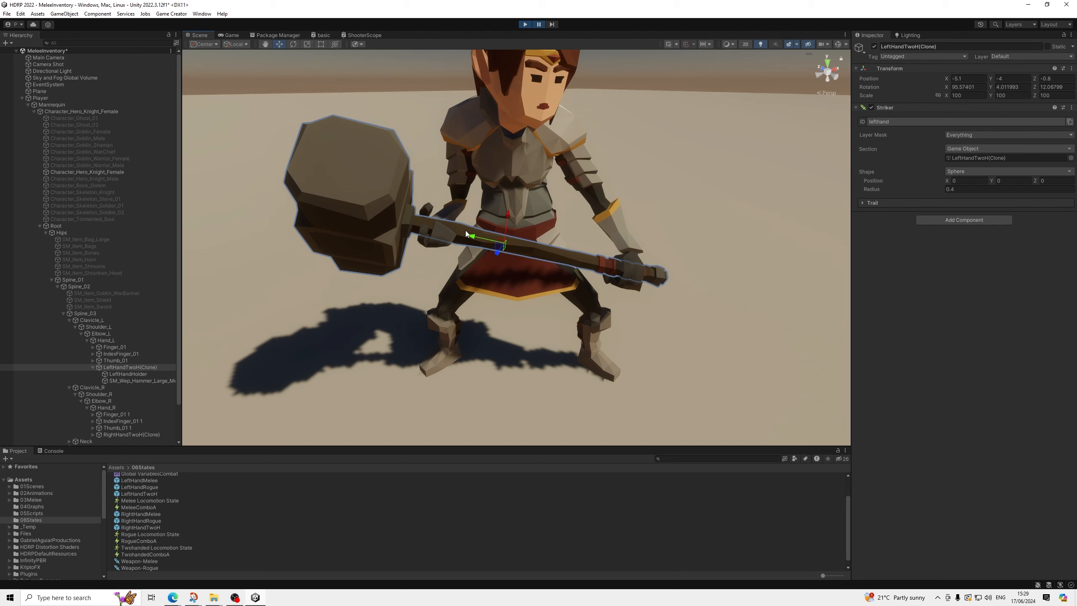
Step: Examine how the hammer sits in both of the character's hands from several distances and angles
mouse_move(465, 231)
middle_down()
mouse_move(448, 261)
mouse_move(392, 268)
mouse_move(482, 236)
middle_up()
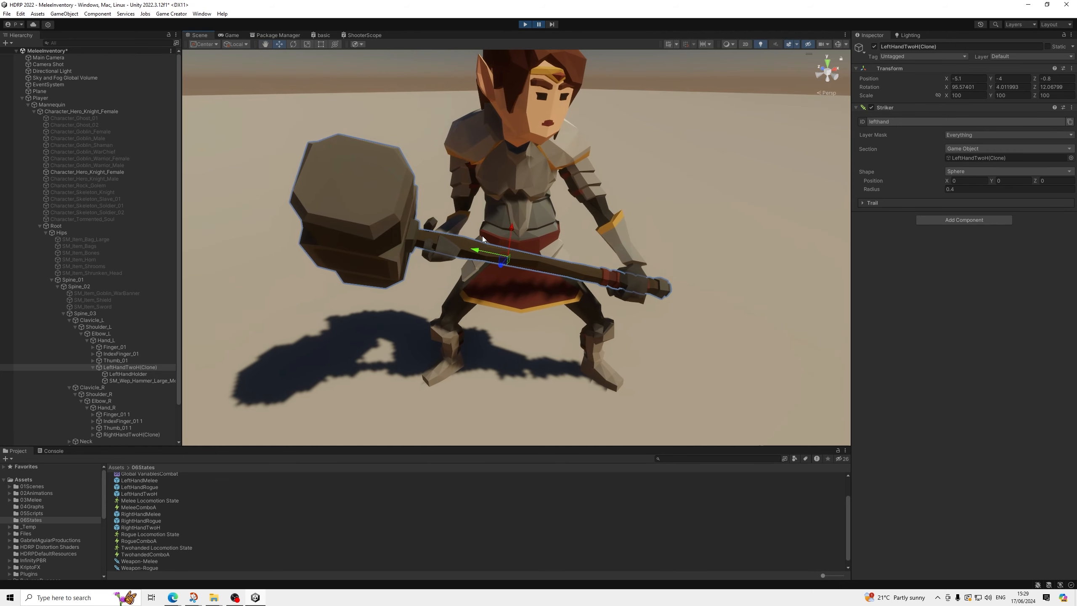
scroll(482, 236, up, 5)
scroll(483, 240, down, 1)
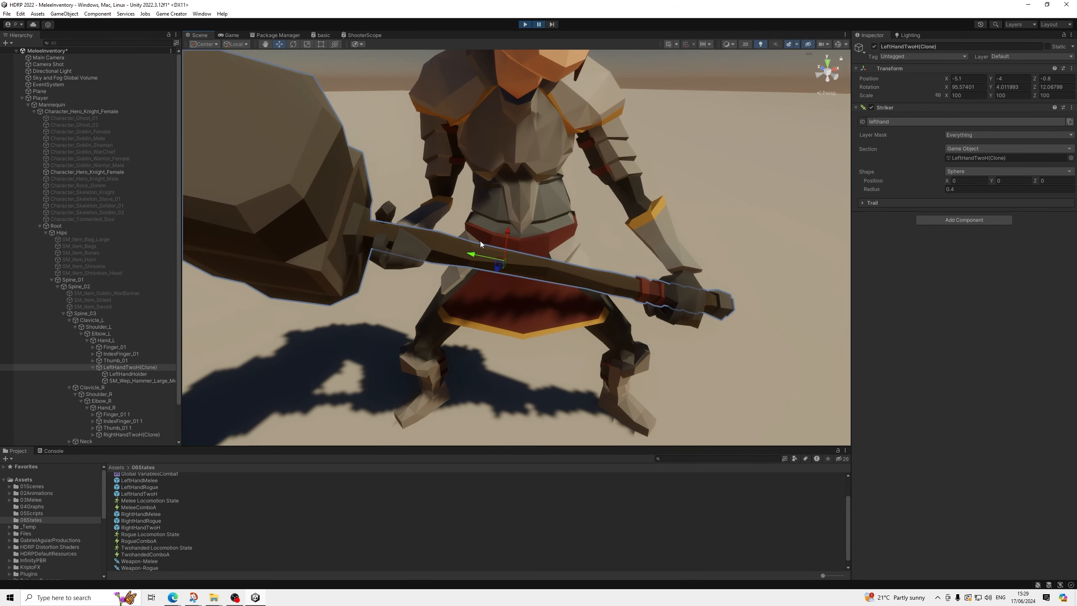
scroll(467, 229, down, 2)
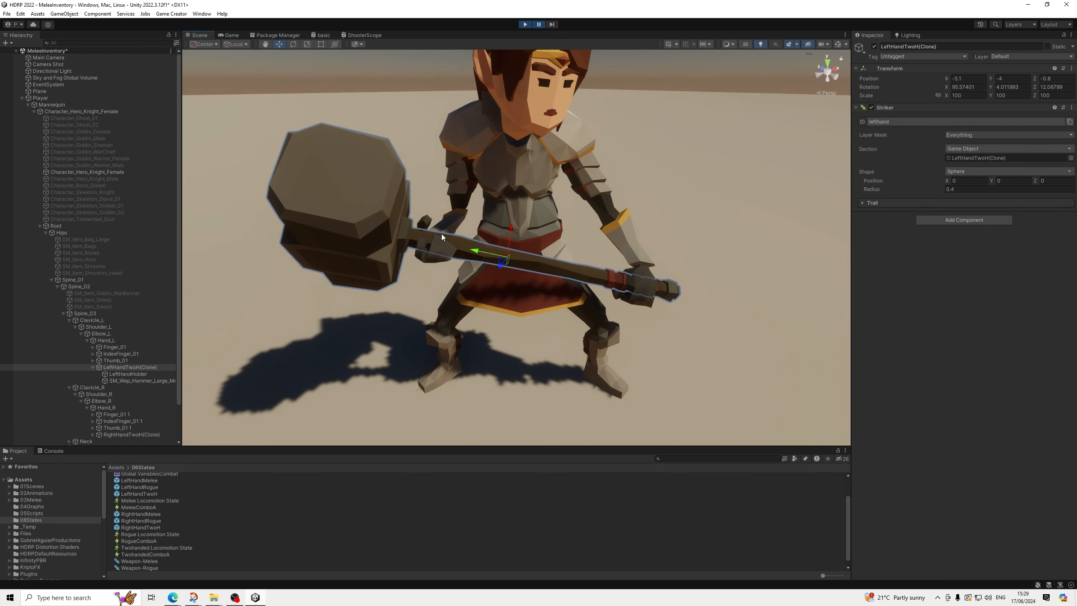
scroll(436, 227, down, 1)
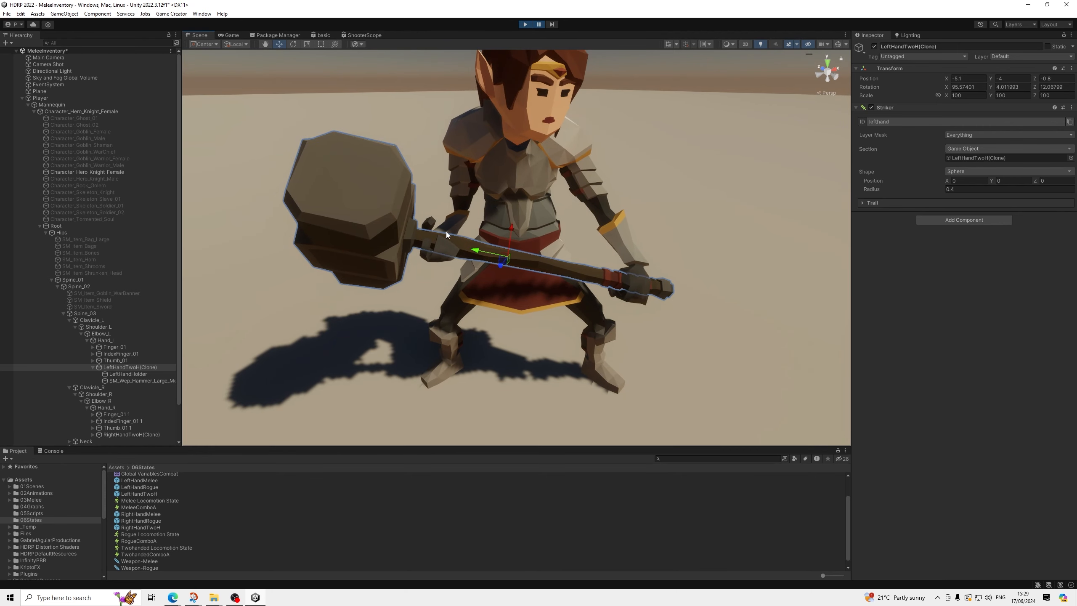
middle_drag(446, 232, 429, 241)
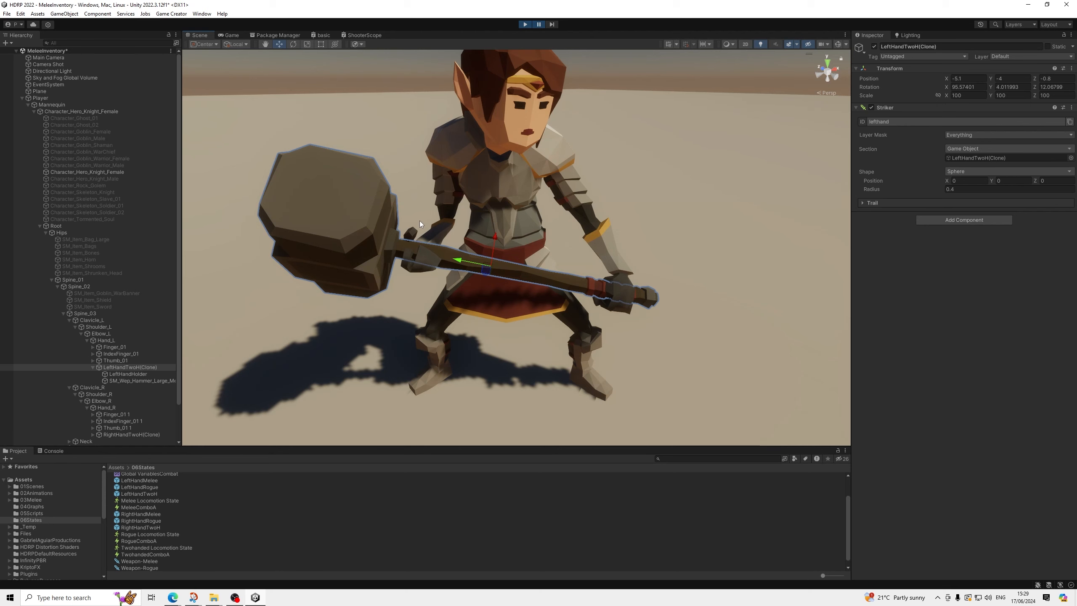
scroll(419, 221, up, 1)
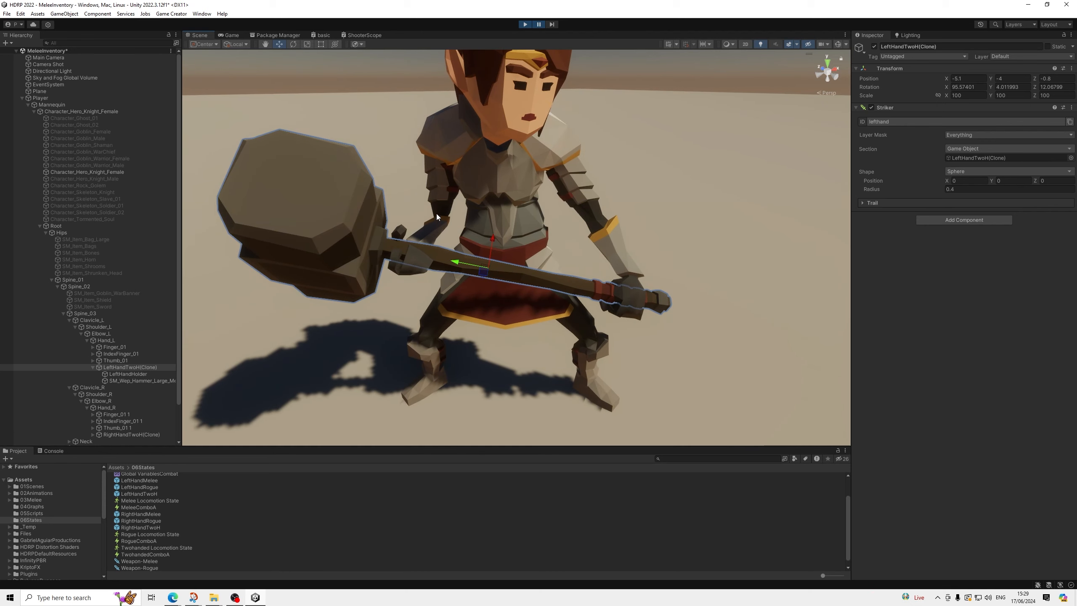
mouse_move(452, 223)
middle_down()
mouse_move(446, 187)
mouse_move(466, 218)
middle_up()
scroll(453, 191, up, 2)
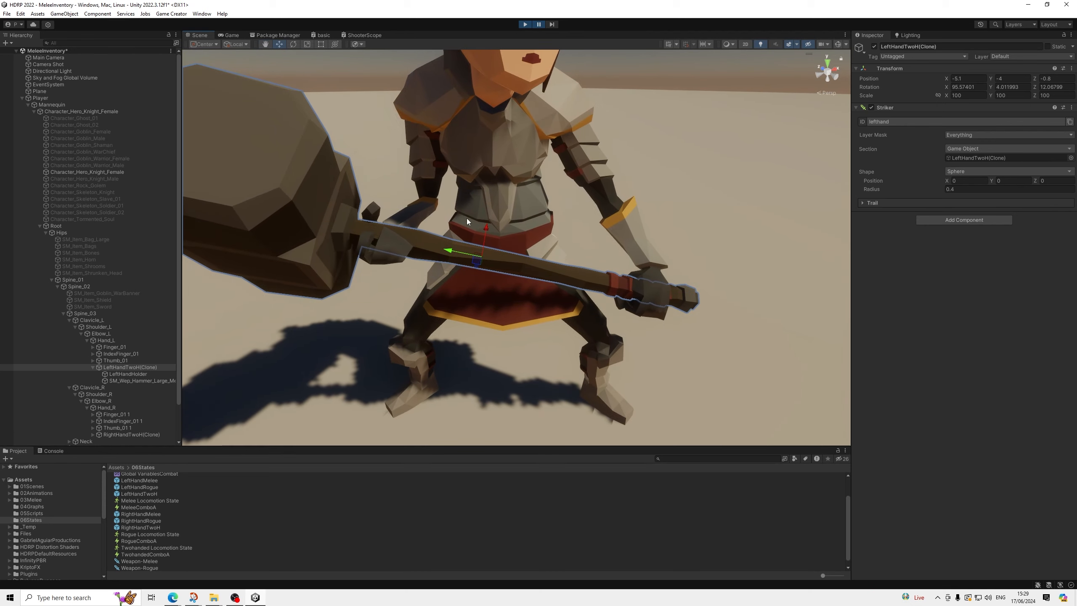
alt+drag(466, 218, 656, 295)
click(605, 127)
scroll(619, 196, down, 3)
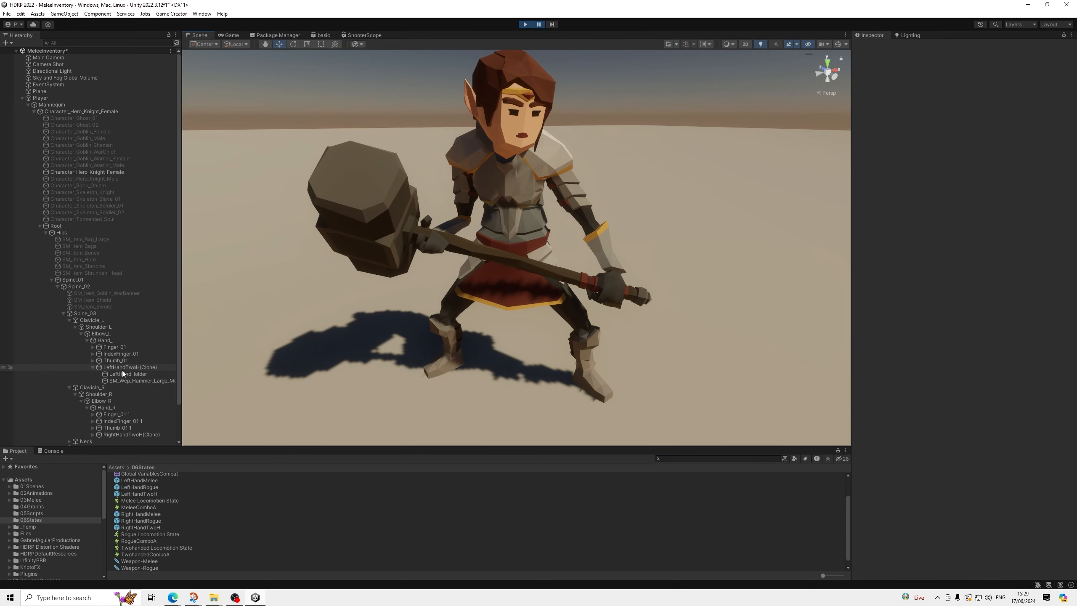
Step: Capture a screenshot of LeftHandTwoH(Clone)'s Transform values and stop the running scene
click(122, 369)
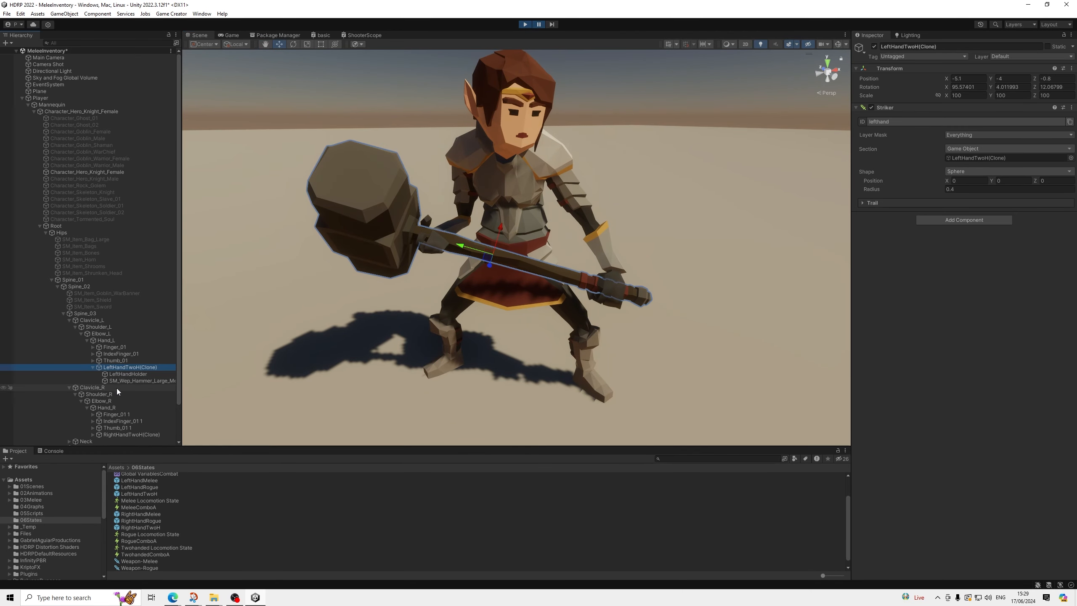
click(120, 381)
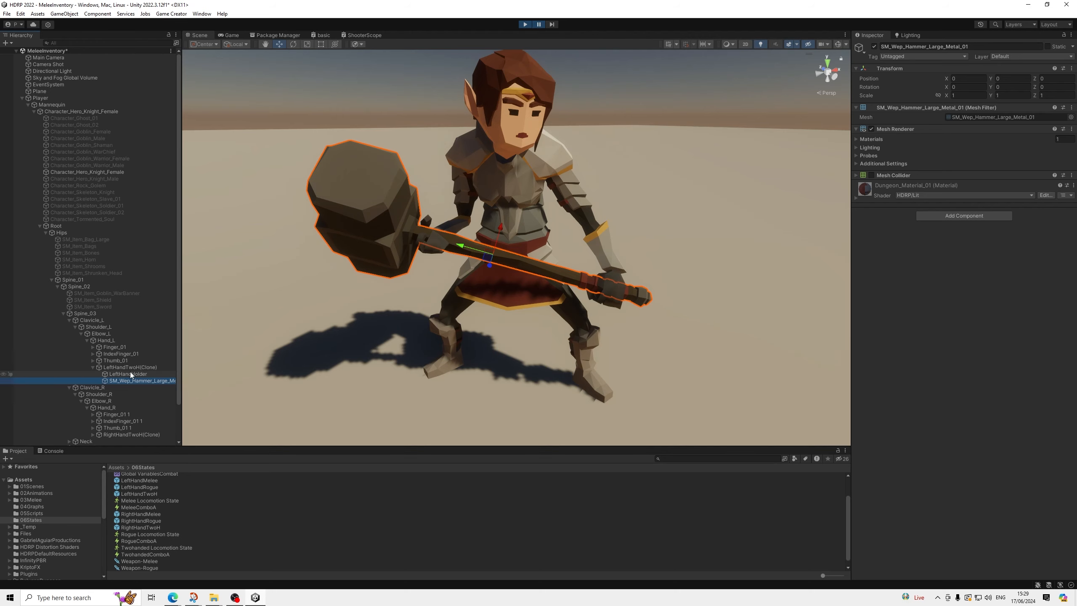
click(130, 368)
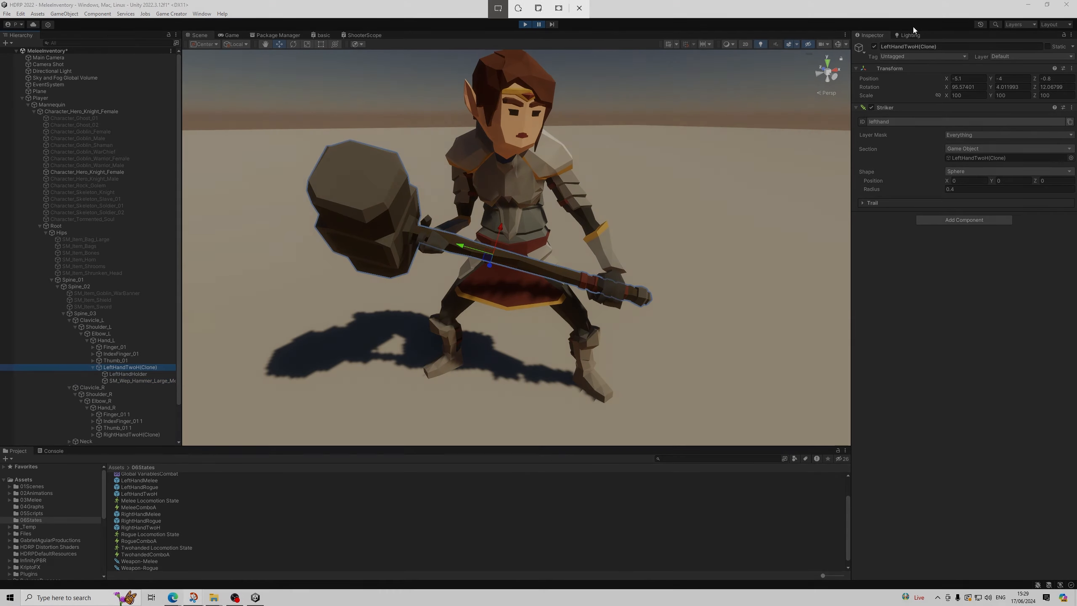
key(super+shift+s)
drag(853, 25, 1076, 114)
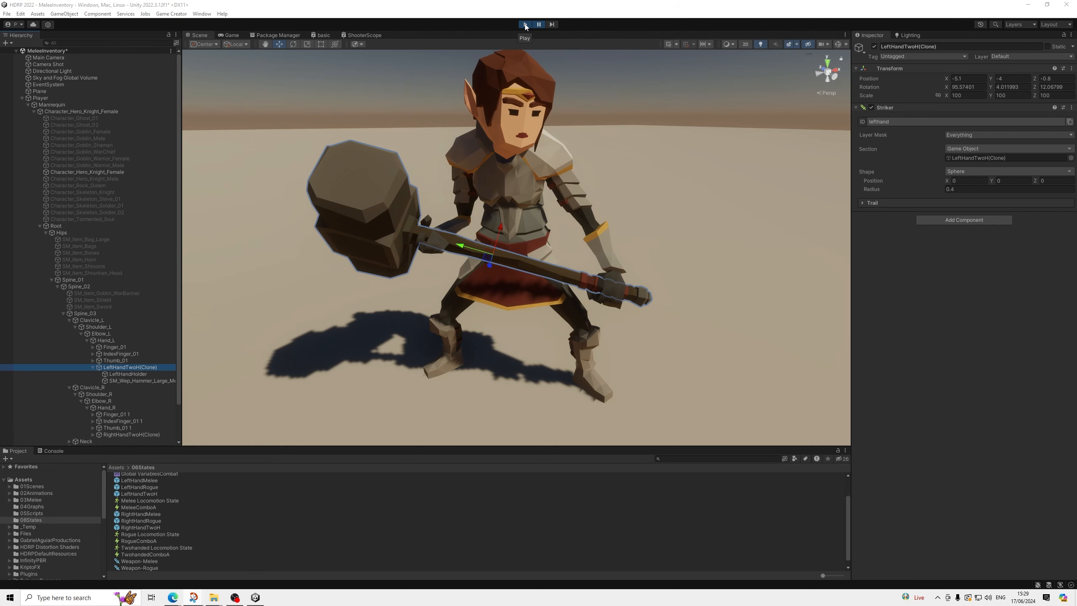
click(526, 24)
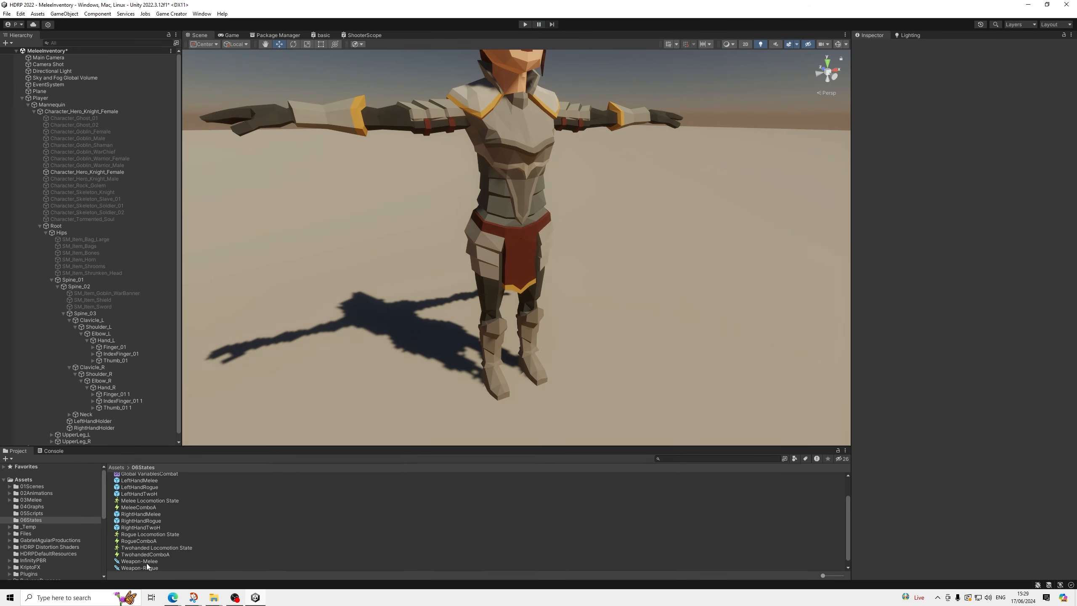
Step: In Weapon-Twohanded's LeftHandTwoH attach instruction, set the Local Position to X -5.1, Y -4, Z -0.8
scroll(150, 566, down, 1)
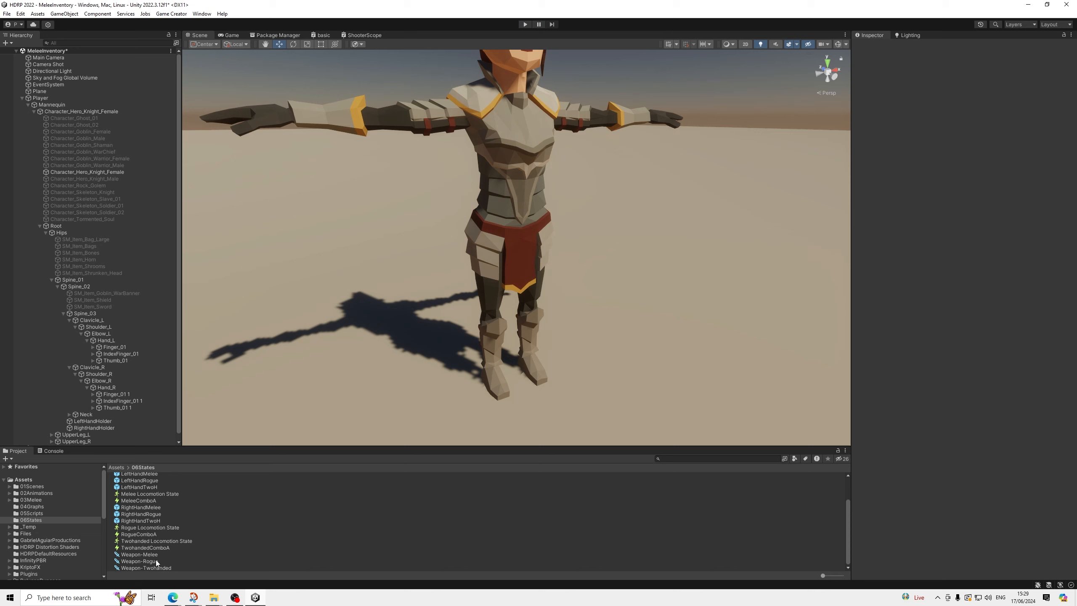
click(148, 568)
scroll(969, 507, down, 3)
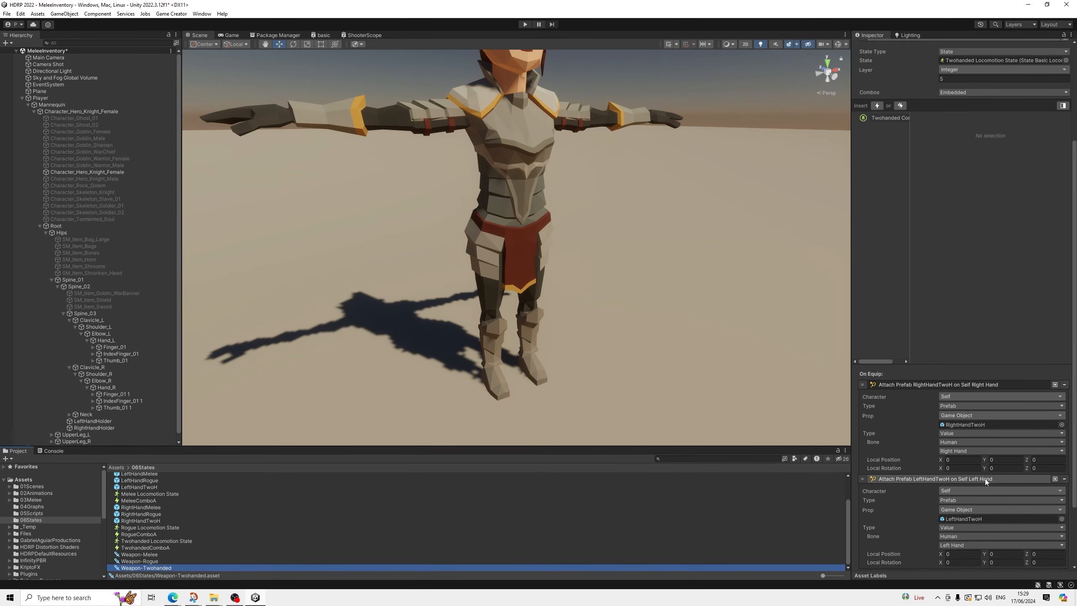
click(962, 554)
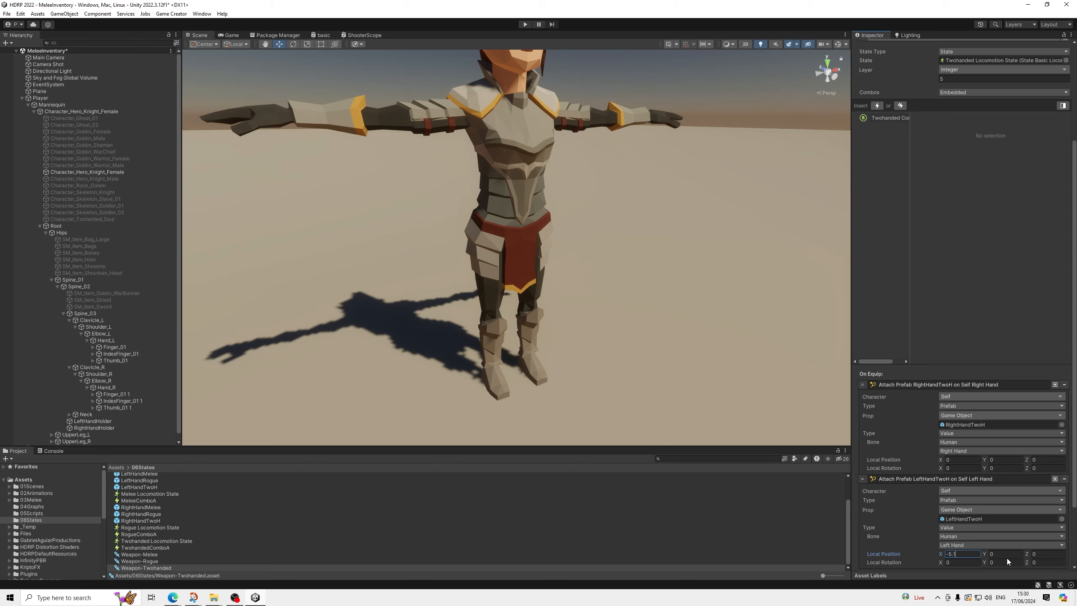
key(Tab)
text(-4)
key(Tab)
text(-0.8)
Step: Set the LeftHandTwoH attach instruction's Local Rotation to X 95.574, Y 4.012, Z about 12.1, and collapse both On Equip instructions
key(Tab)
text(95.574)
key(Tab)
key(Tab)
scroll(938, 202, down, 4)
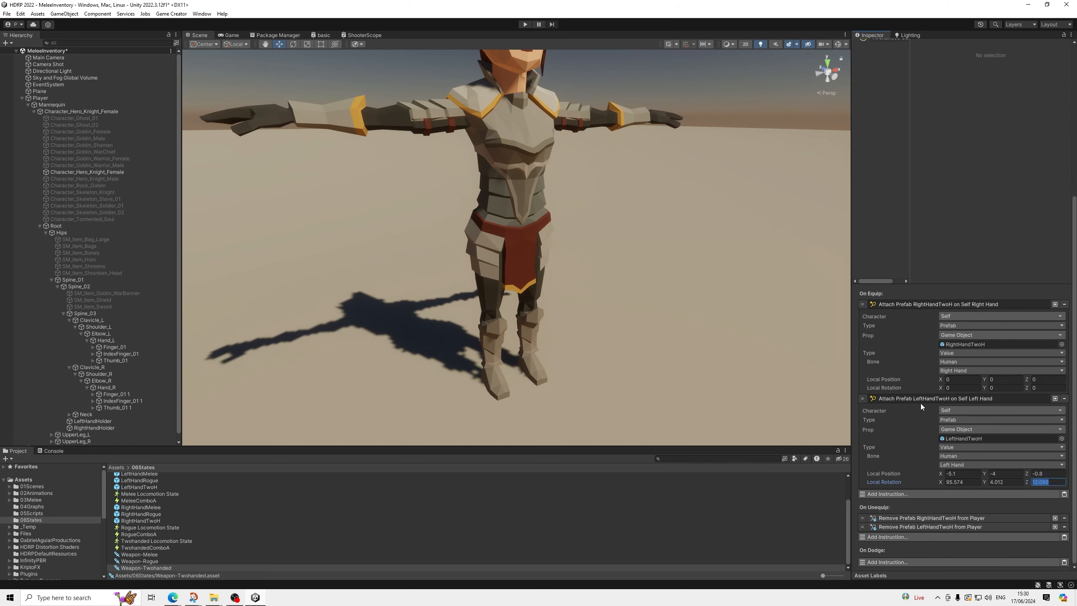
click(923, 400)
click(917, 390)
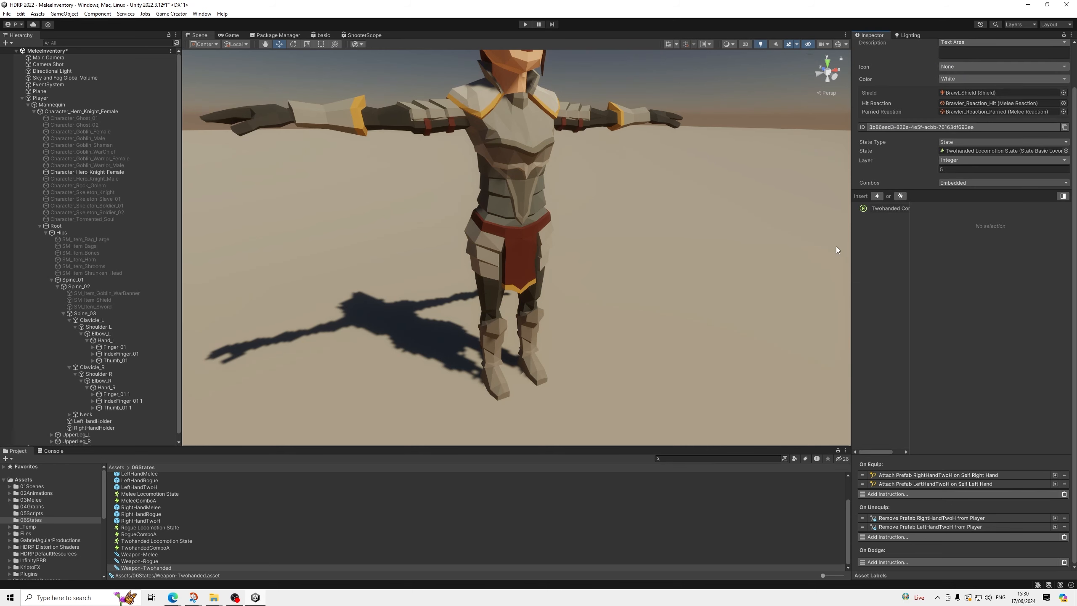
scroll(464, 210, down, 5)
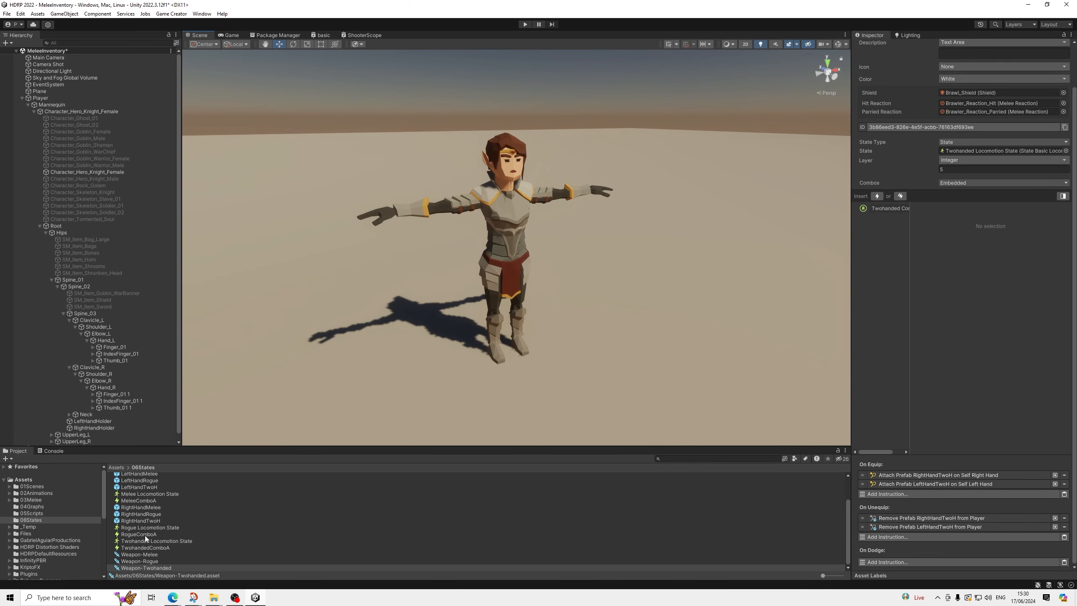
Step: Delete the SM_Wep_Hammer_Large_Metal_01 model from the LeftHandTwoH prefab and return to the scene
scroll(144, 509, up, 3)
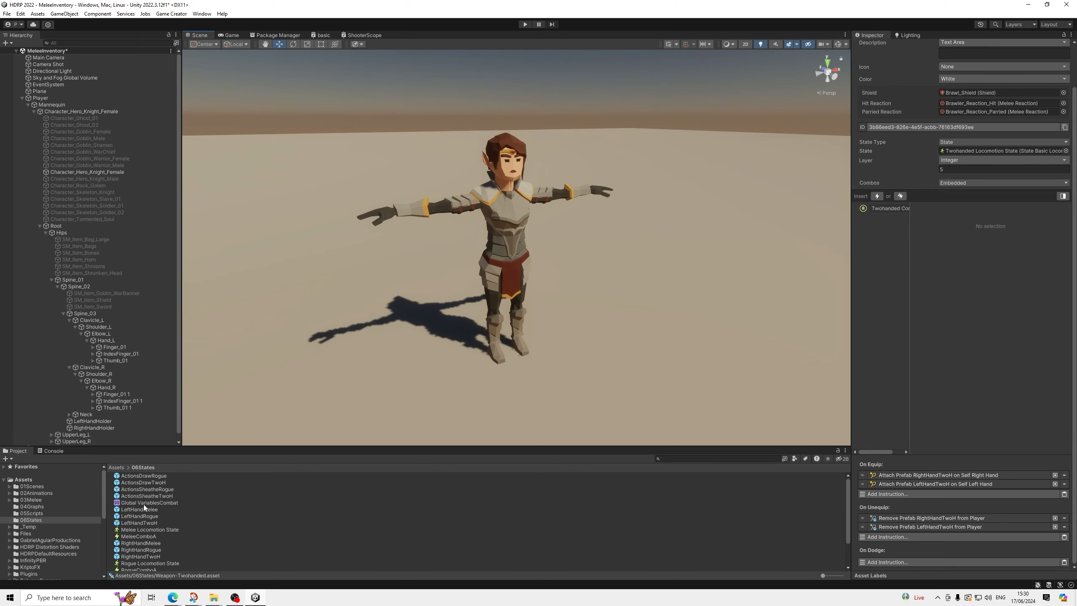
double_click(153, 524)
click(105, 75)
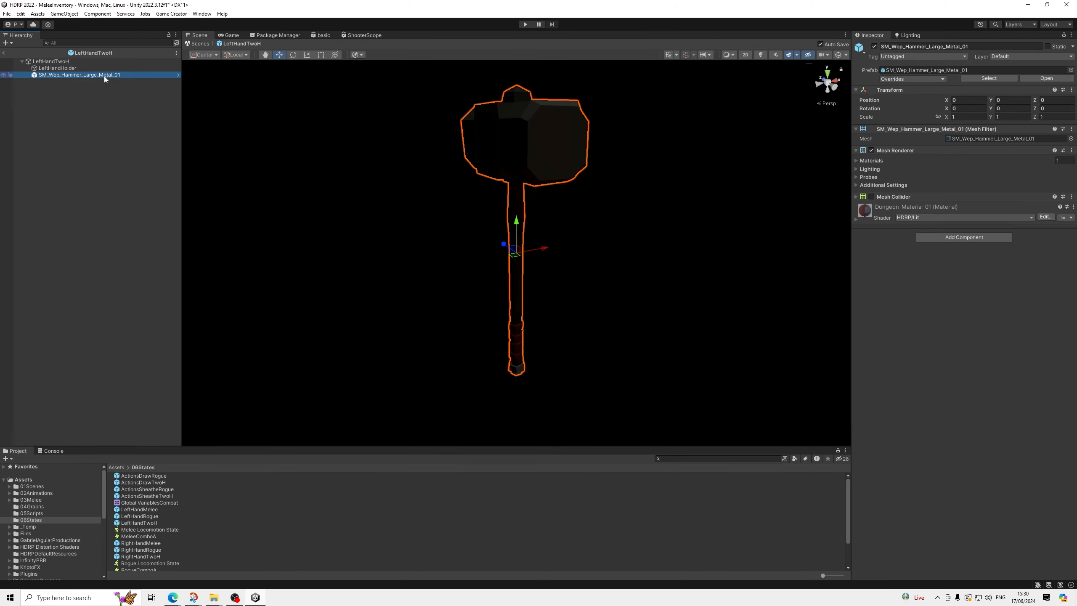
key(Delete)
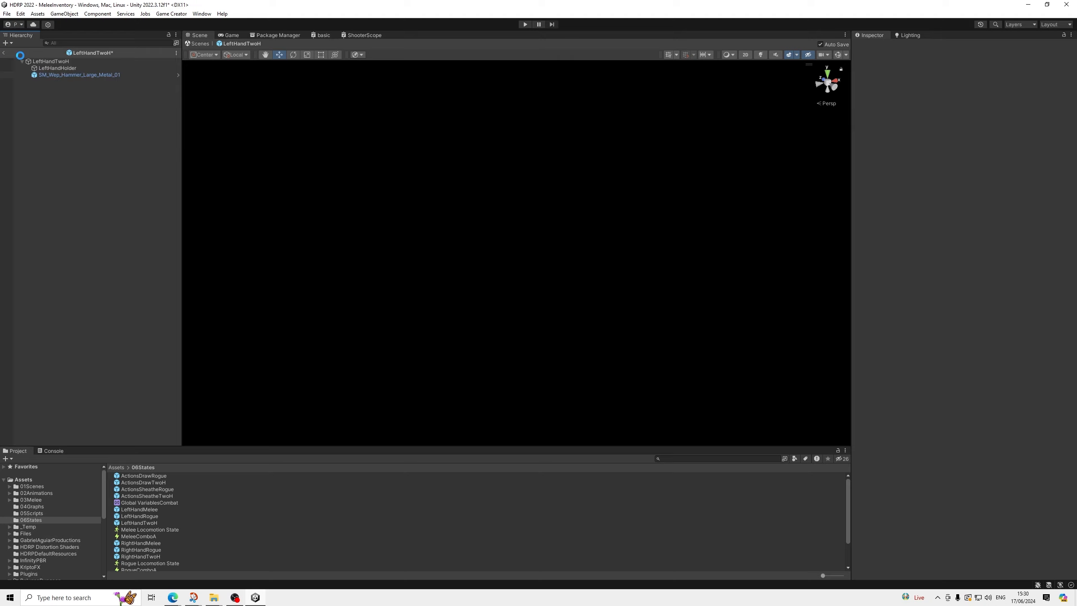
click(6, 51)
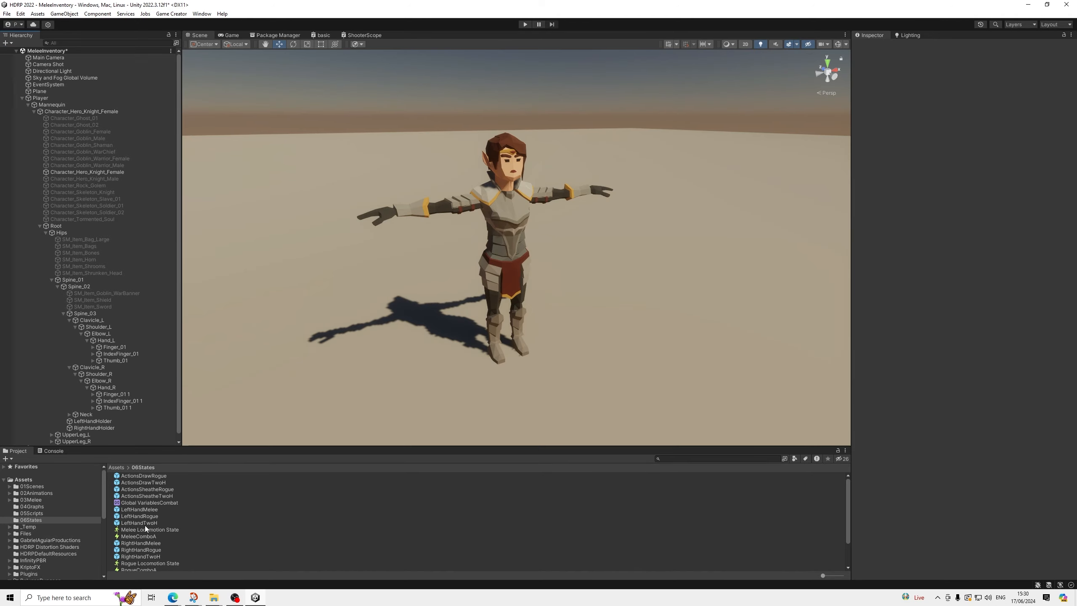
Step: Delete the SM_Wep_Goblin_Shiv_Bone_01 model from the LeftHandRogue prefab and return to the scene
double_click(143, 517)
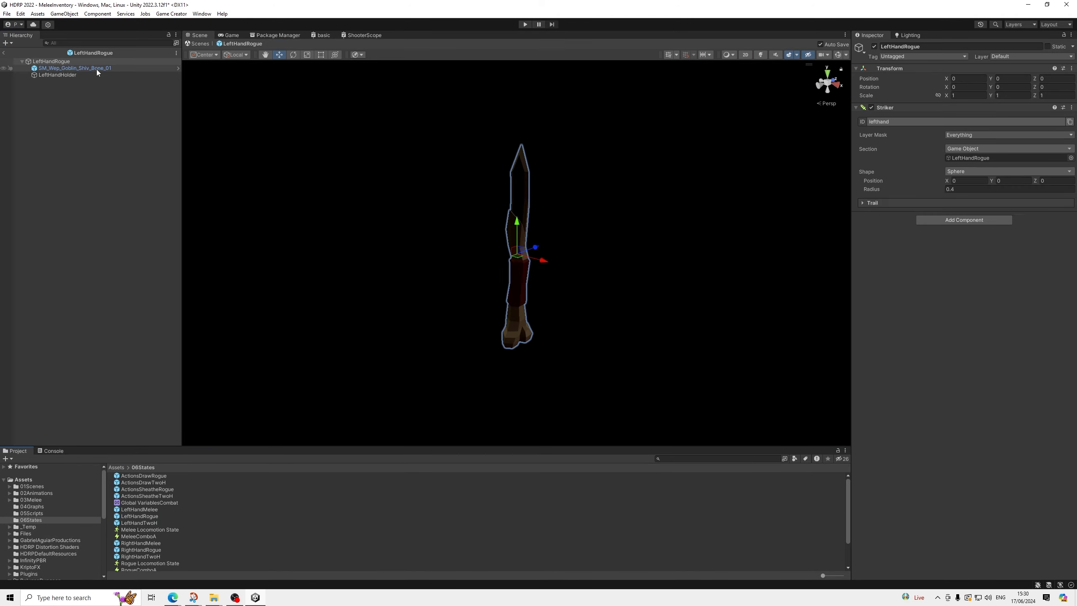
click(96, 69)
key(Delete)
click(4, 52)
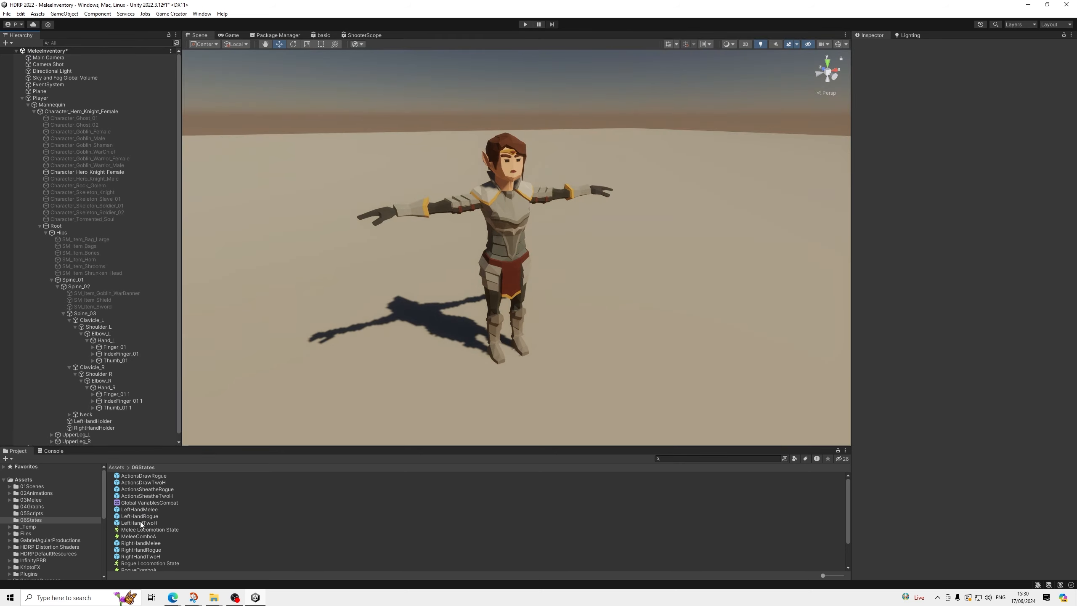
Step: Delete the SM_Wep_Goblin_Shiv_Bone_01 model from the RightHandRogue prefab, then return to the MeleeInventory scene and save it
double_click(143, 550)
click(83, 67)
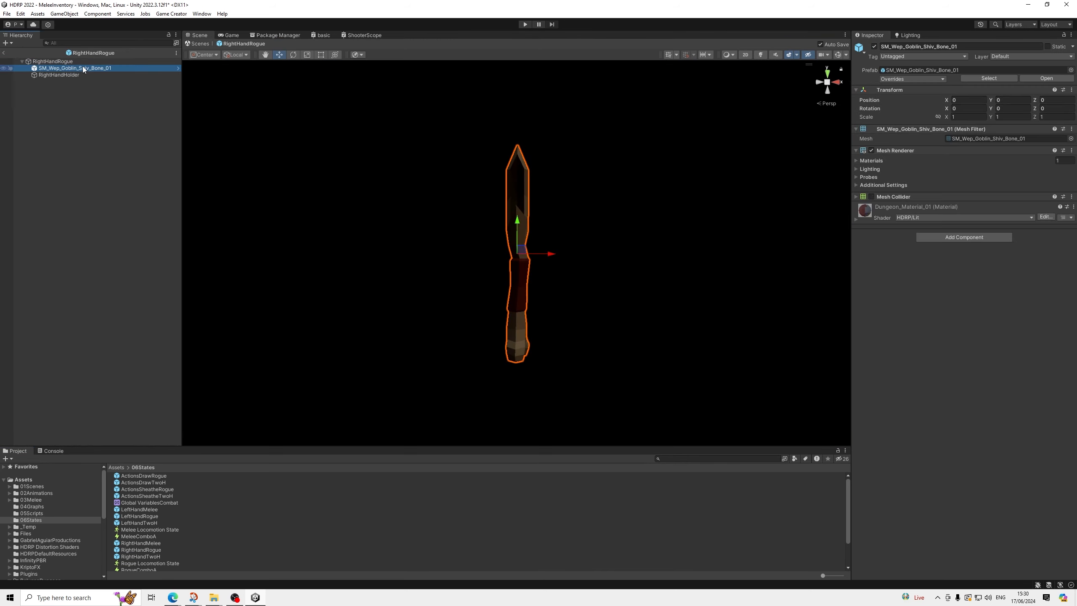
key(Delete)
click(69, 68)
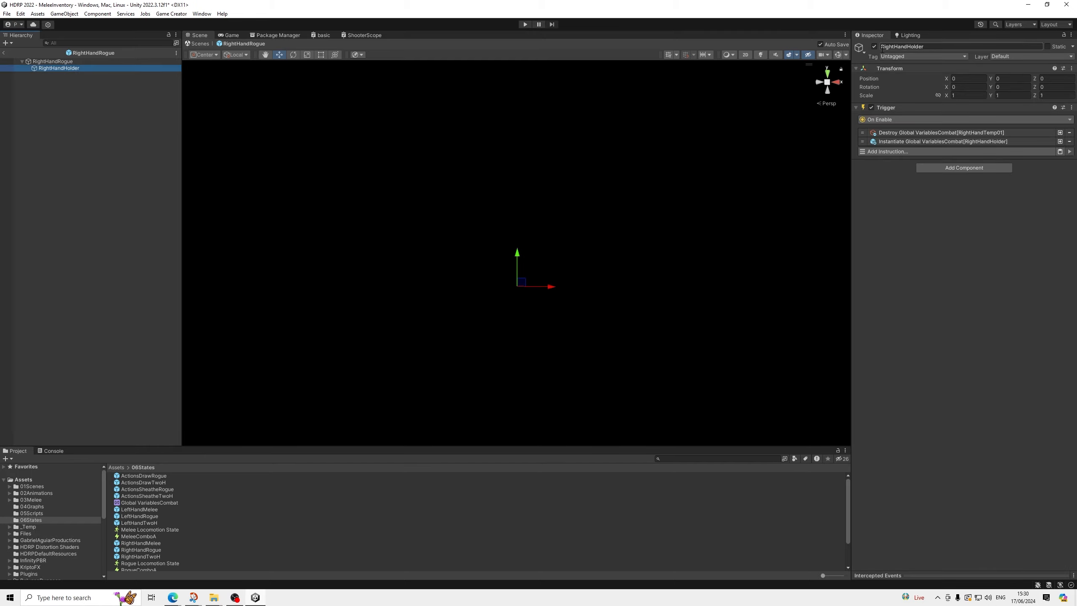
click(4, 53)
click(7, 13)
click(20, 54)
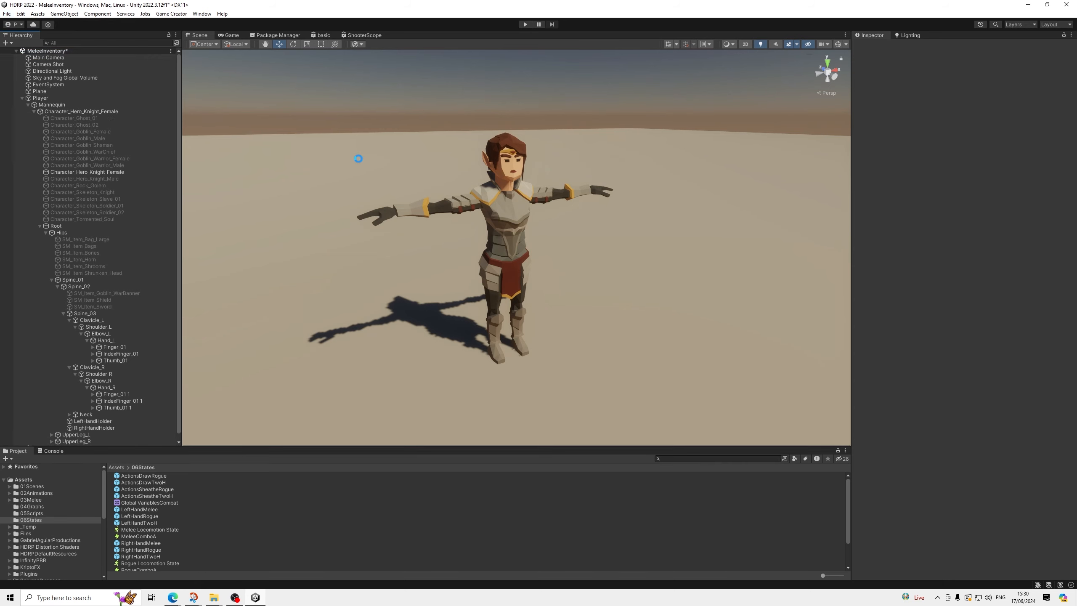
Step: Collapse the Player object's expanded hierarchy
scroll(358, 158, down, 2)
scroll(389, 165, down, 1)
middle_drag(392, 181, 394, 209)
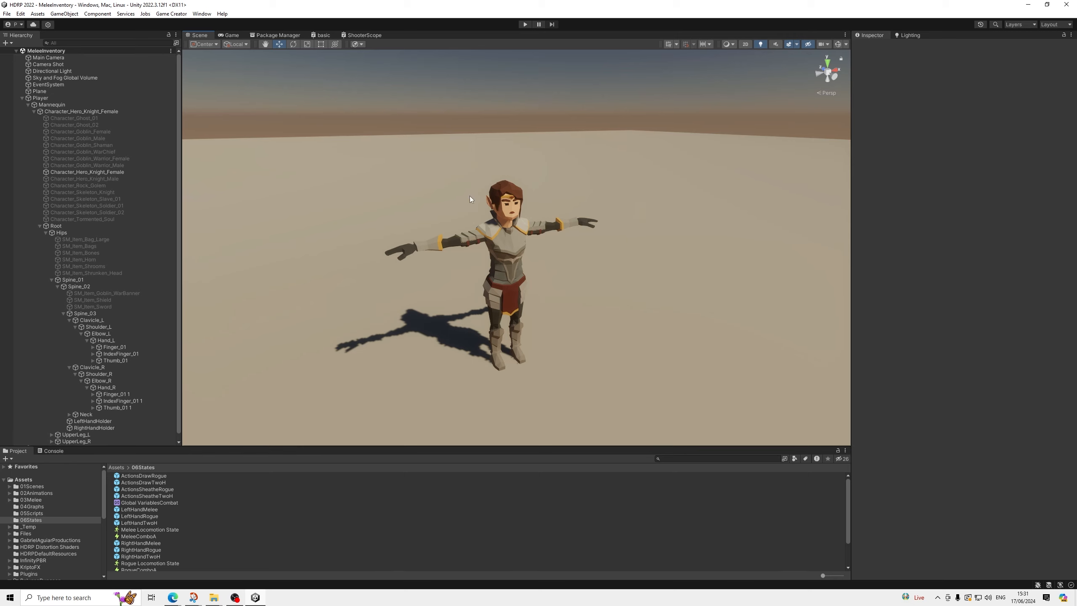
middle_drag(470, 197, 500, 184)
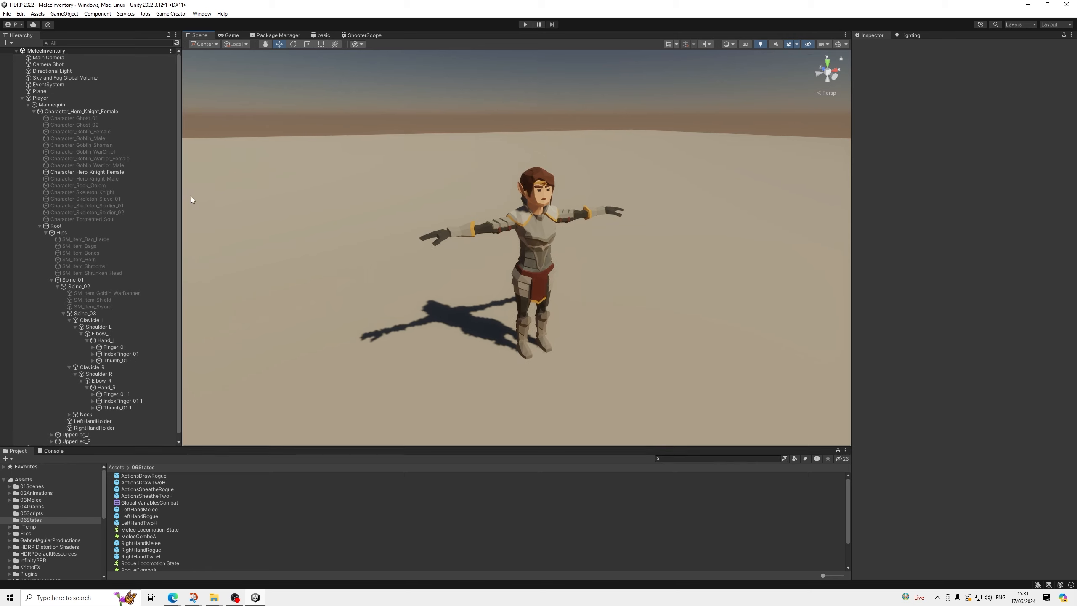
click(34, 111)
click(22, 98)
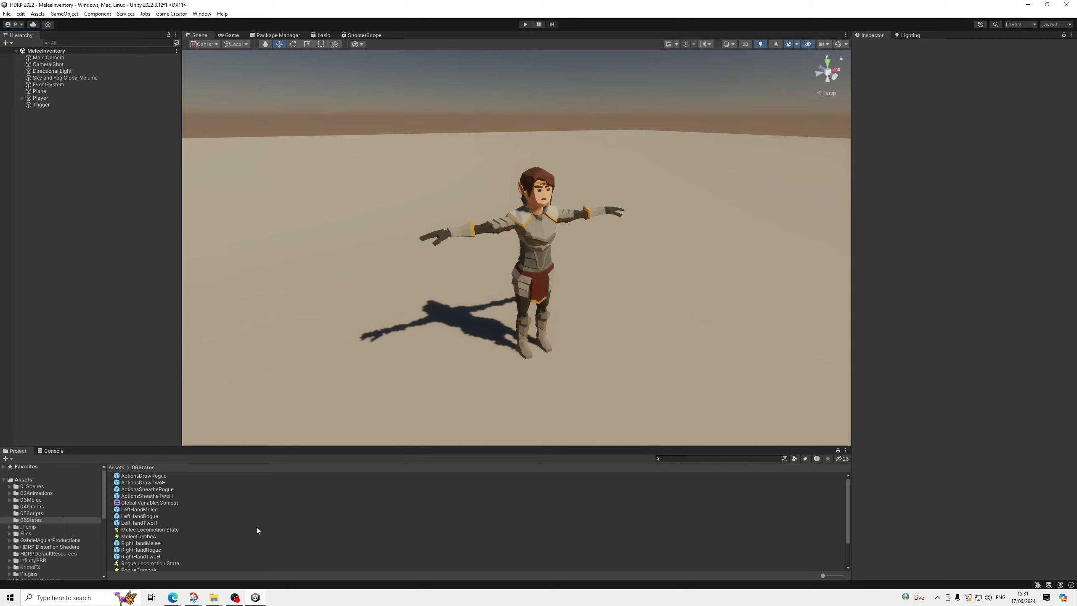
Step: Create a Game Creator inventory Item asset named HammerMetal in the 06States folder
scroll(102, 566, down, 1)
scroll(140, 525, down, 2)
scroll(142, 531, up, 2)
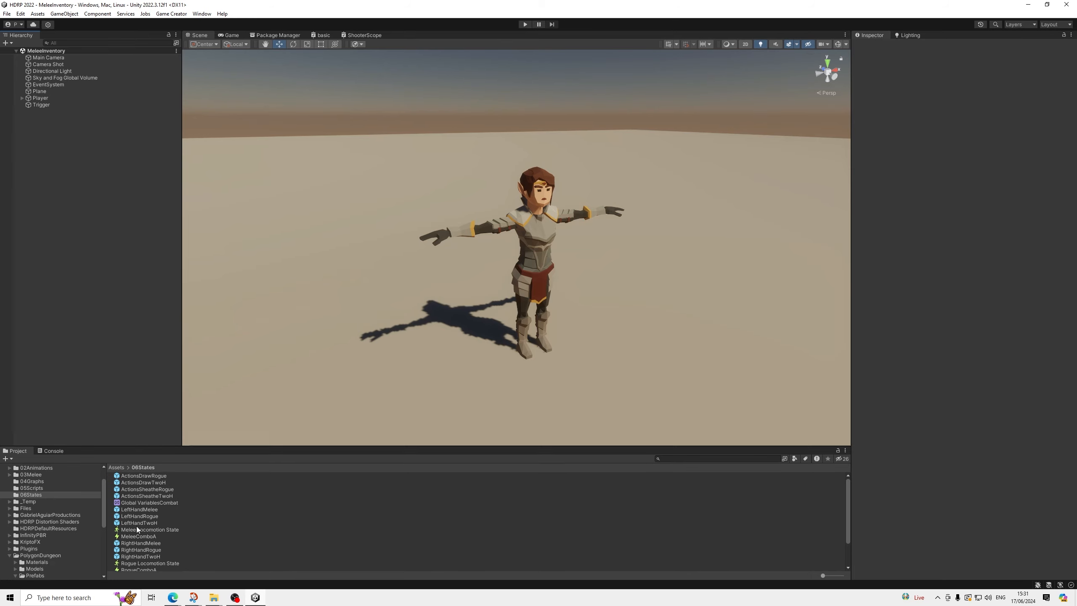
right_click(143, 529)
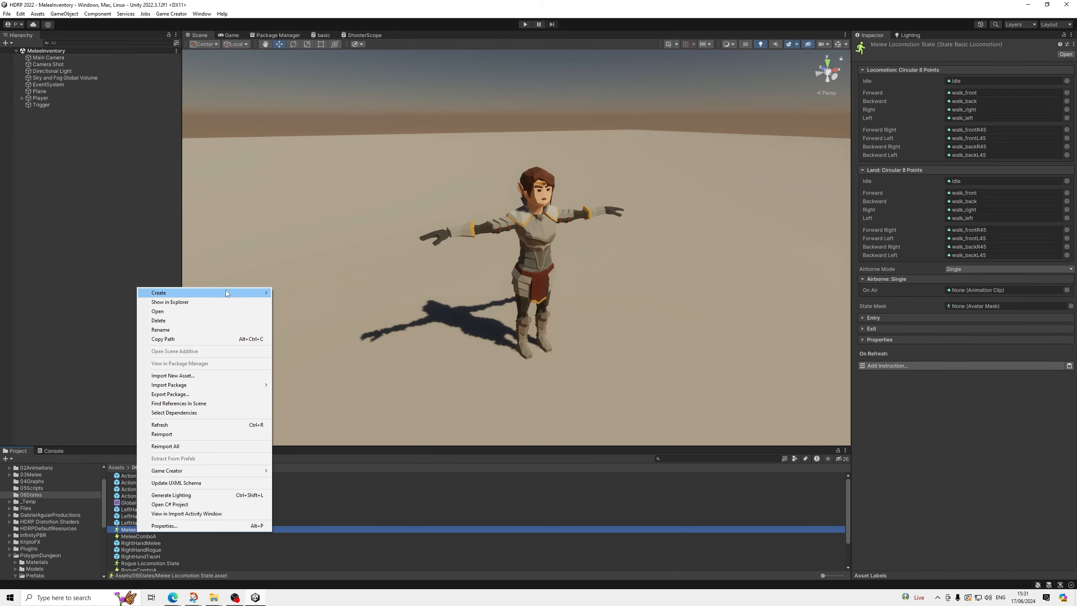
mouse_move(273, 293)
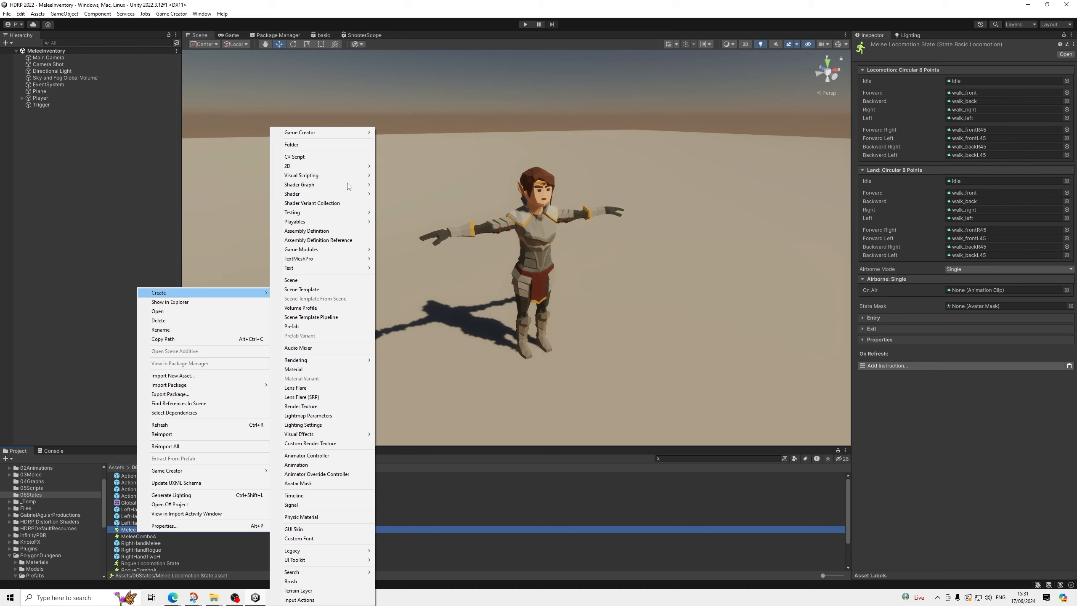
mouse_move(363, 139)
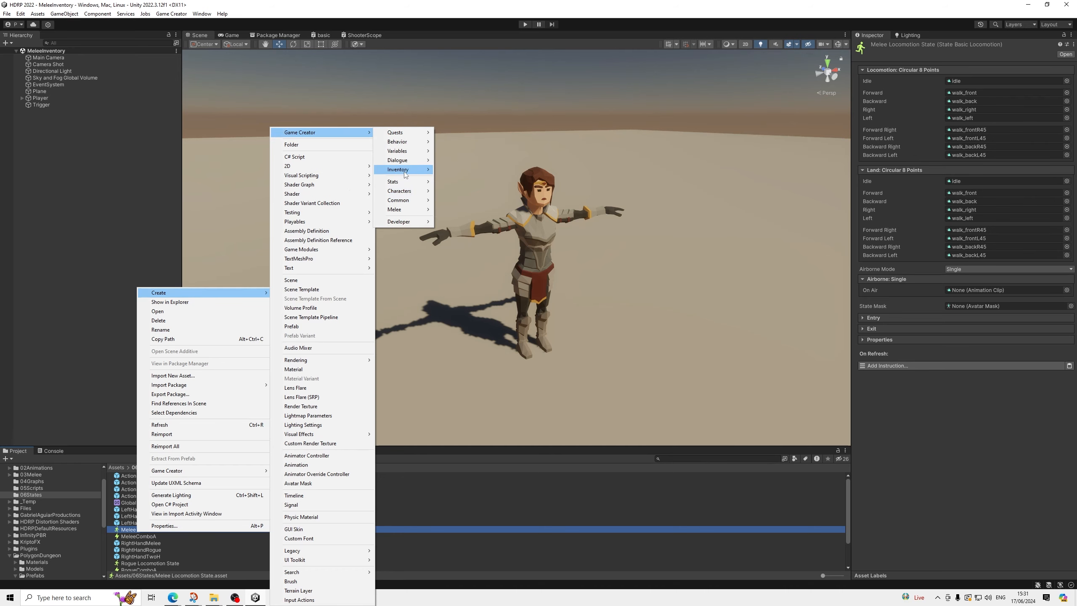
mouse_move(407, 170)
click(442, 171)
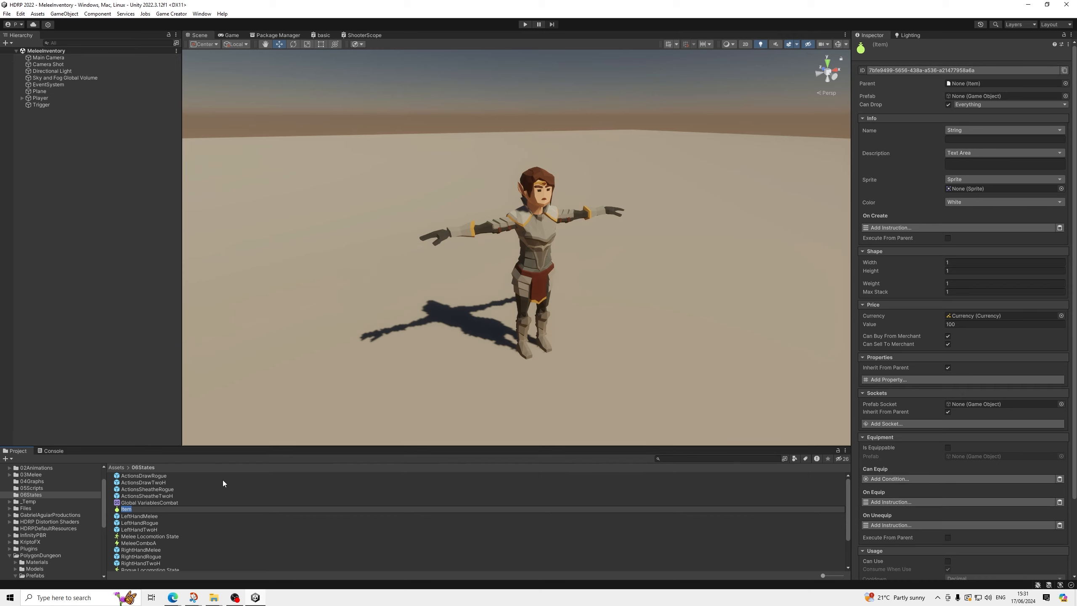
text(HammerMetal)
key(Return)
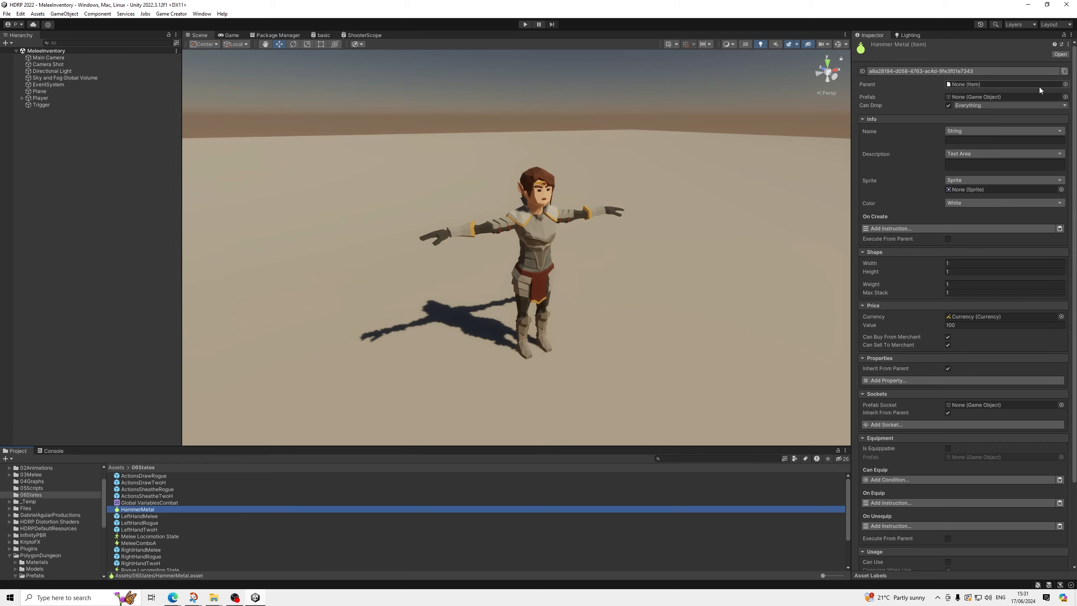
Step: Set the HammerMetal item's Parent to the RightHand item
click(1066, 85)
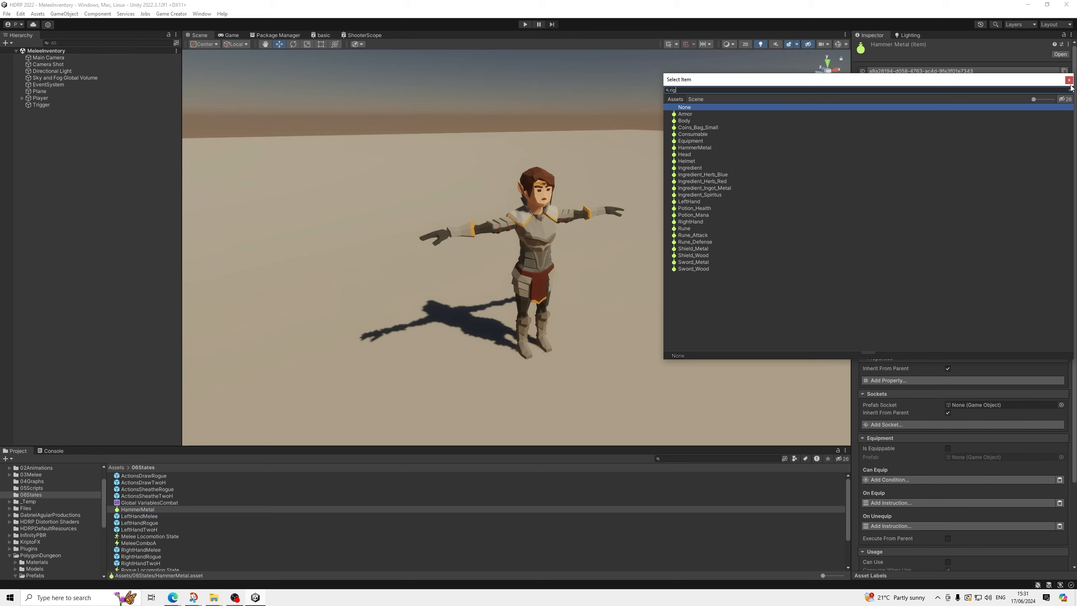
text(right)
key(Down)
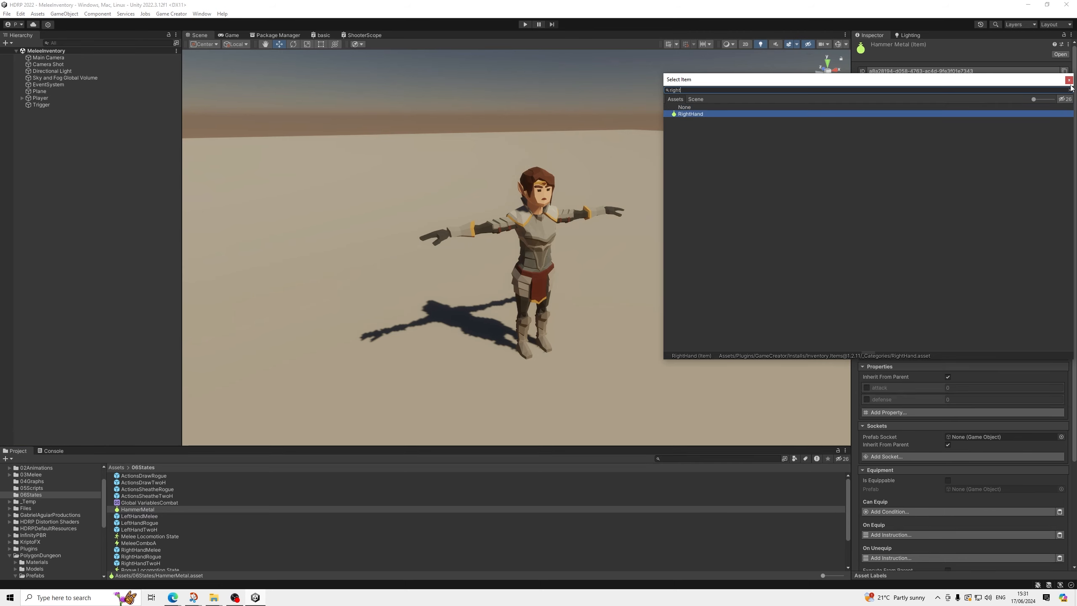
key(Return)
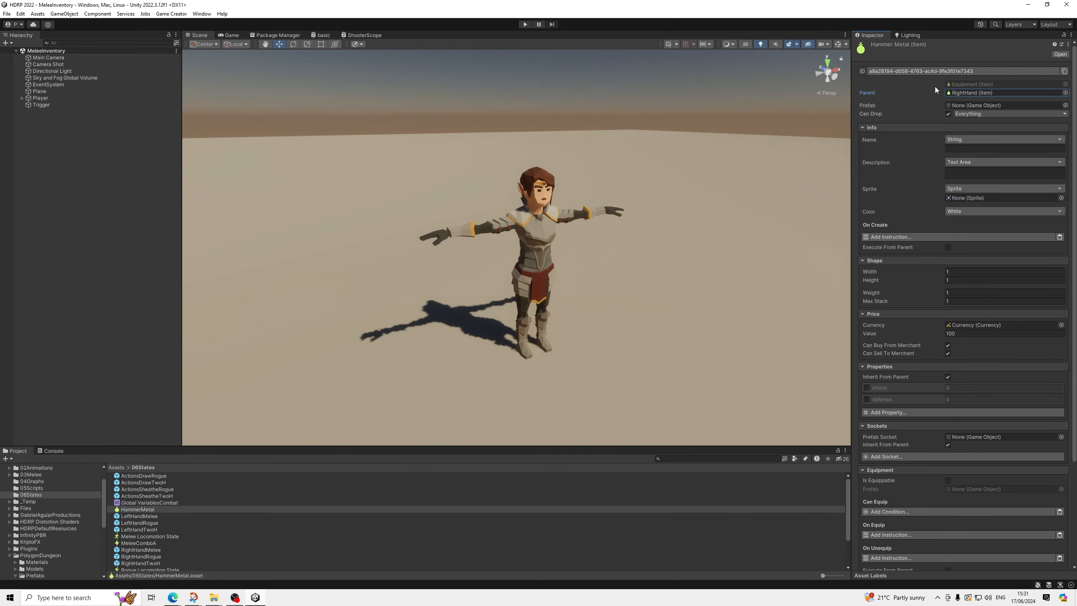
Step: Check the Player's Bag equipment slots, then make the HammerMetal item equippable
click(42, 98)
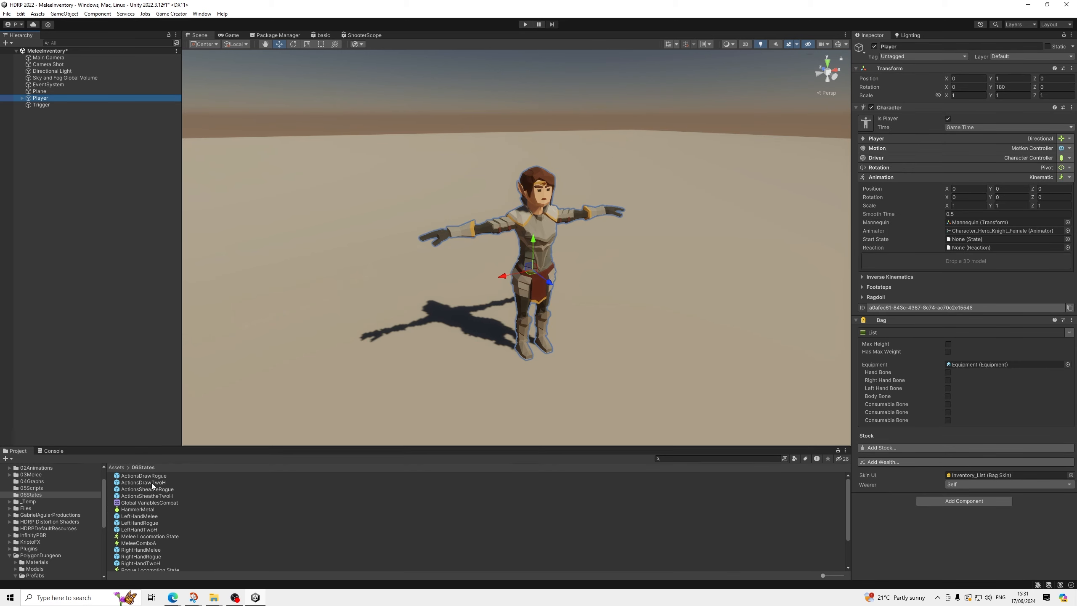
click(140, 510)
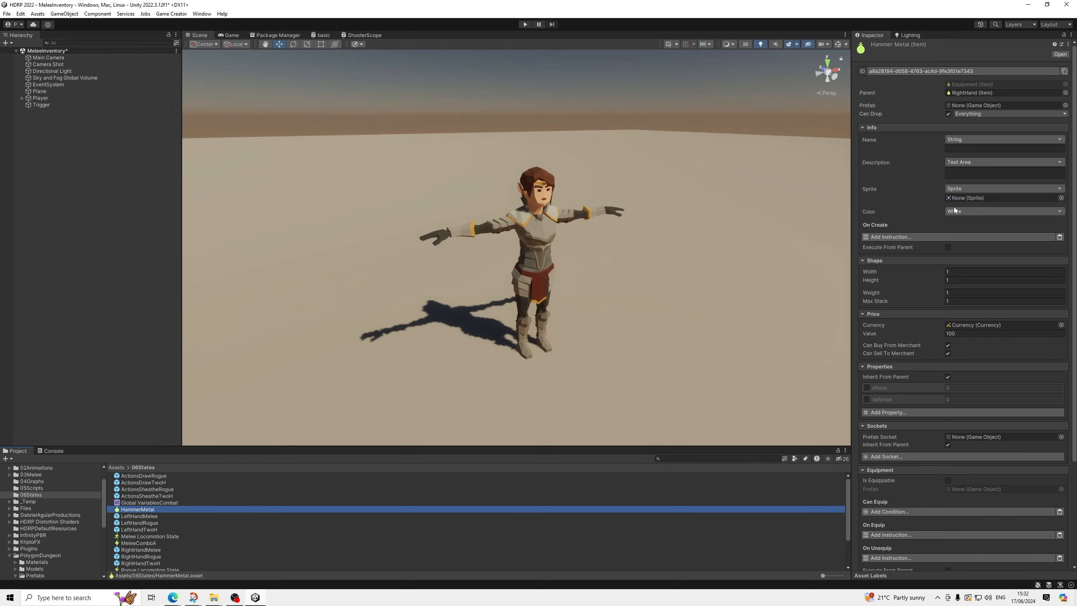
scroll(952, 287, down, 3)
click(949, 435)
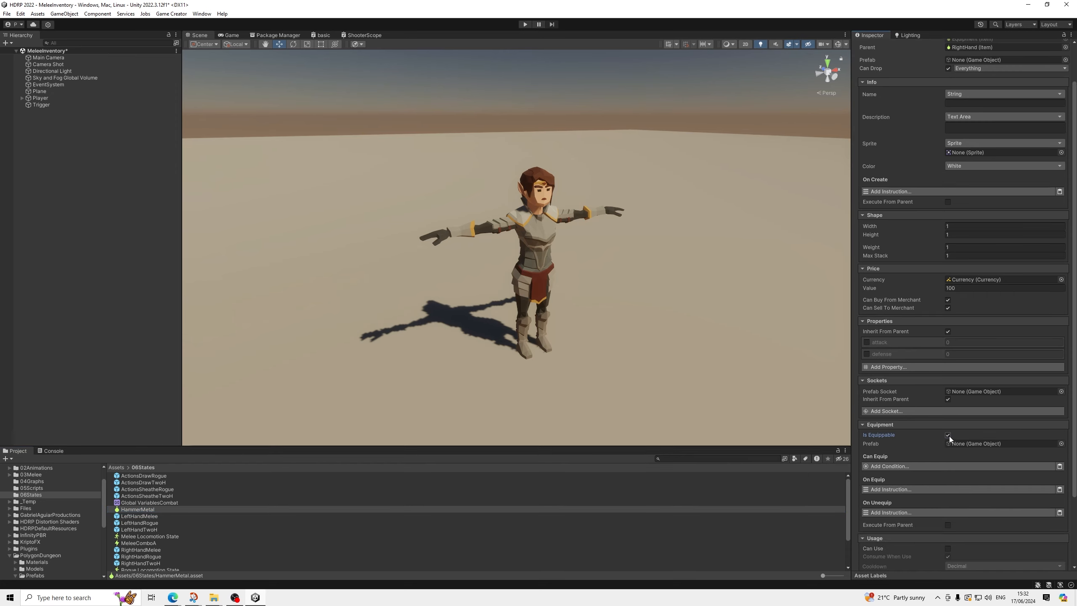
Step: Set the HammerMetal item's Name to "Metal Hammer" in its info settings
scroll(935, 224, up, 3)
click(970, 149)
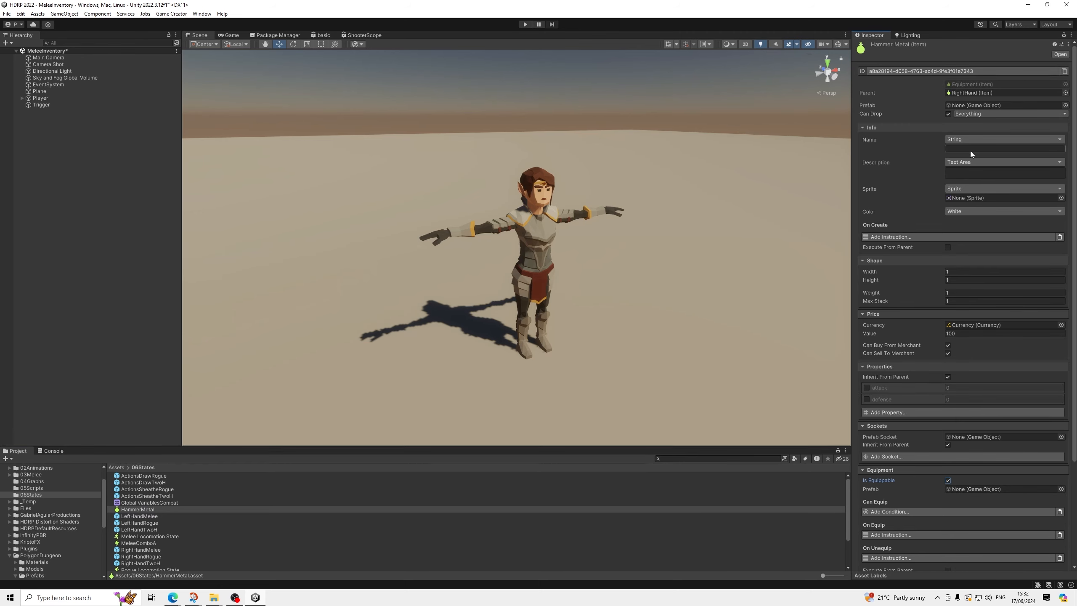
text(Metla al Hammer)
Step: Assign the Constitution sprite to the HammerMetal item and collapse its Info section
click(1061, 198)
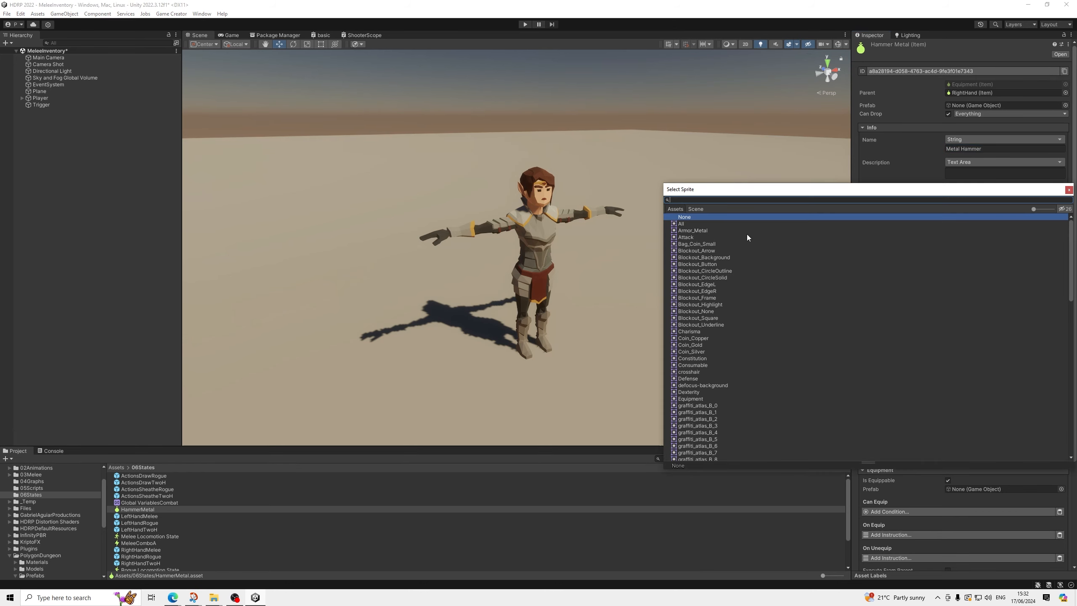
click(1043, 209)
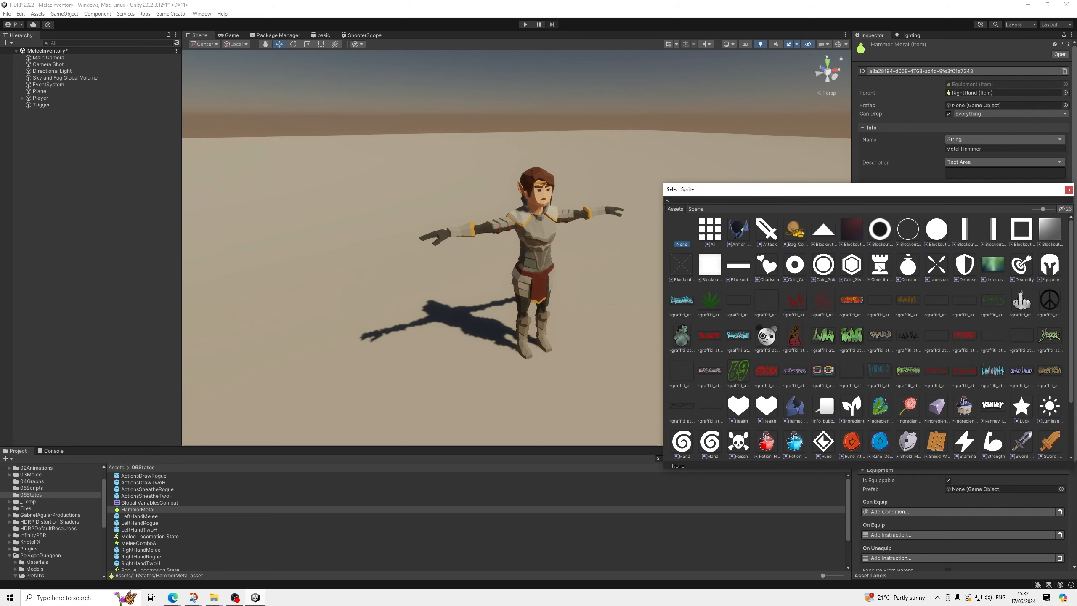
click(883, 278)
double_click(882, 276)
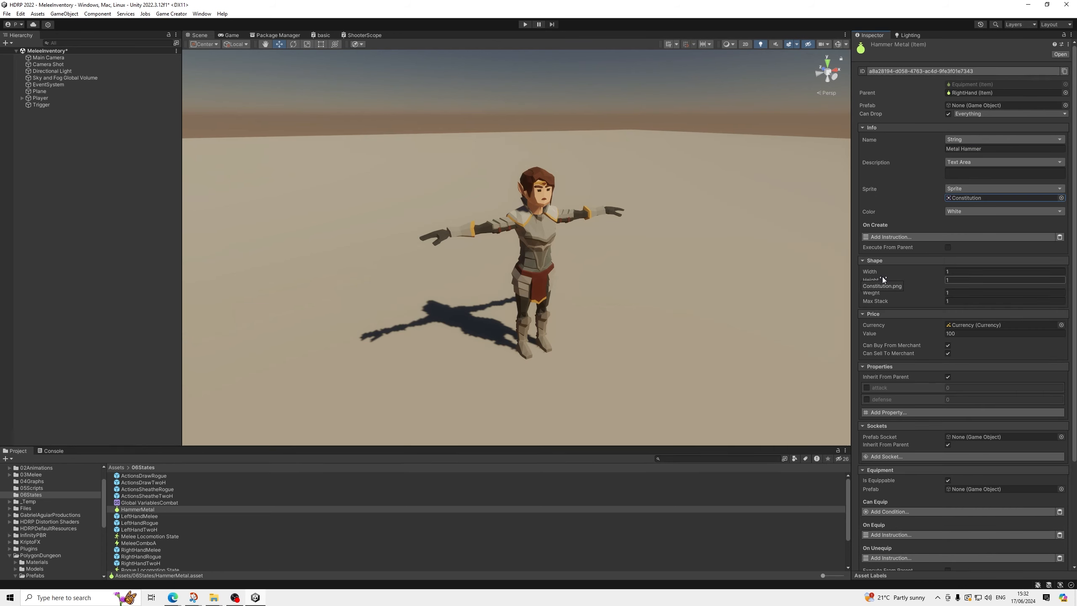
click(879, 127)
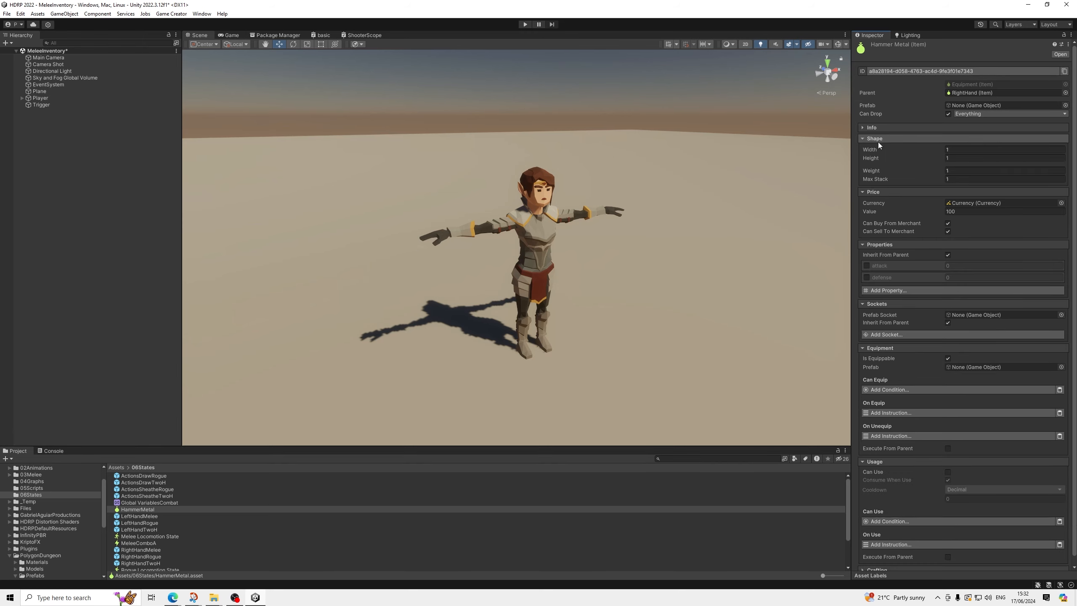
Step: Collapse the HammerMetal item's Shape, Price, Properties, Usage and Sockets sections, leaving Equipment expanded
click(878, 140)
click(877, 149)
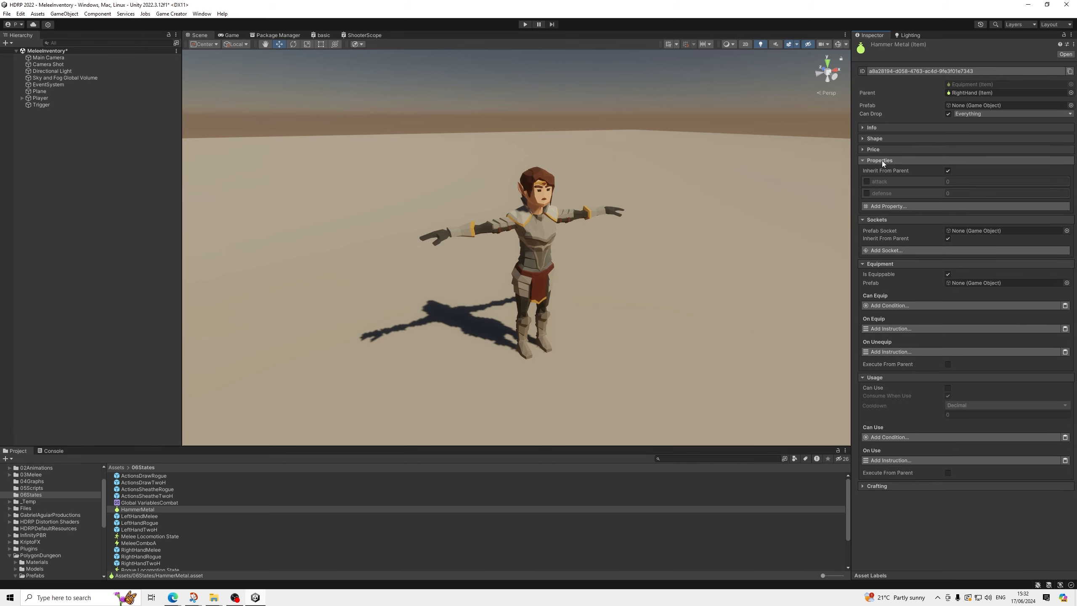
click(882, 160)
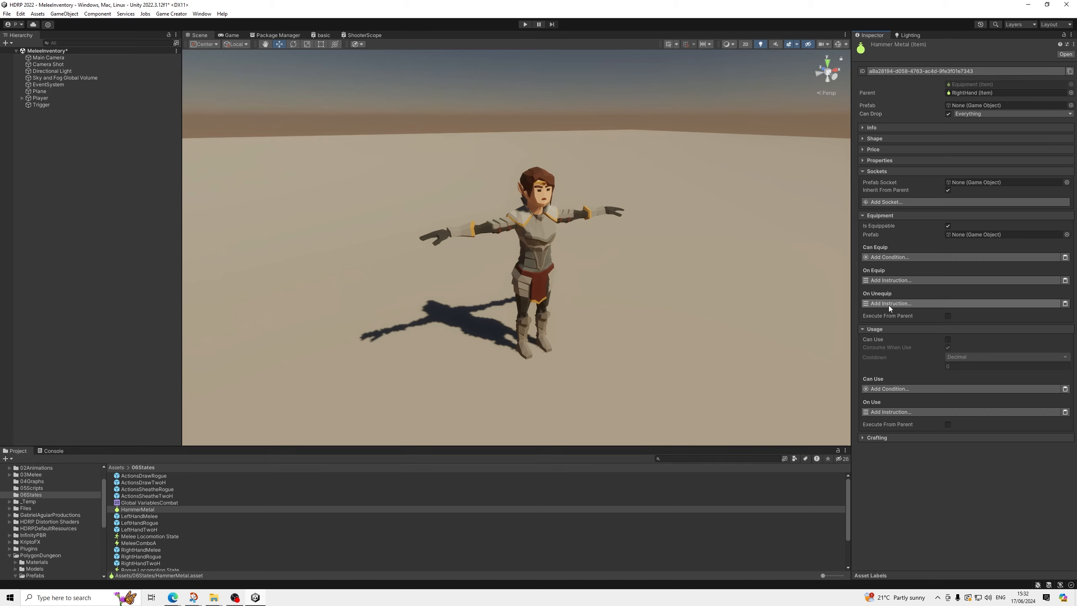
click(887, 331)
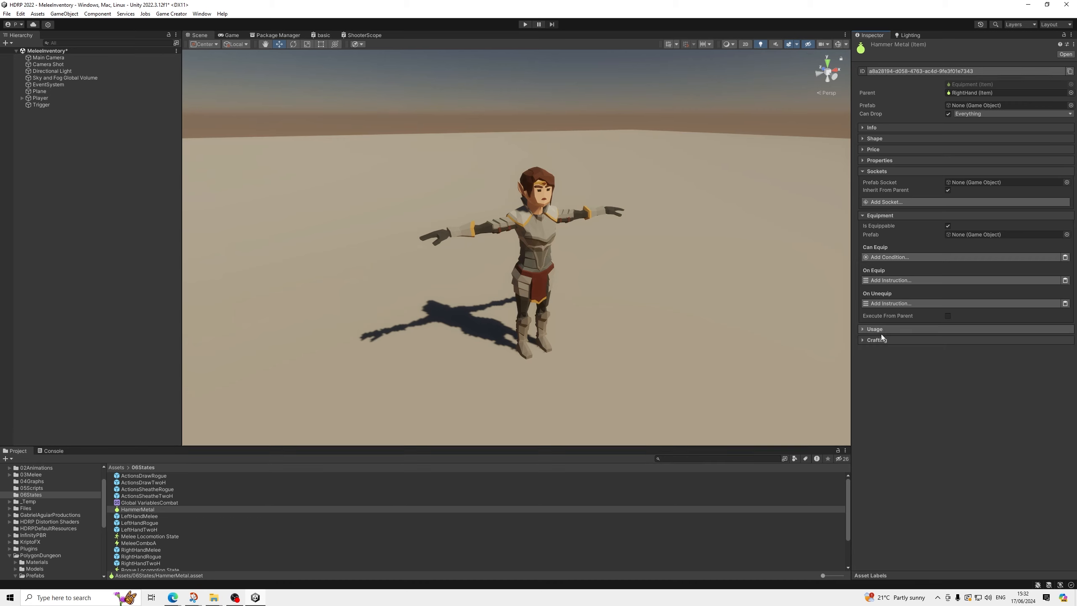
click(883, 172)
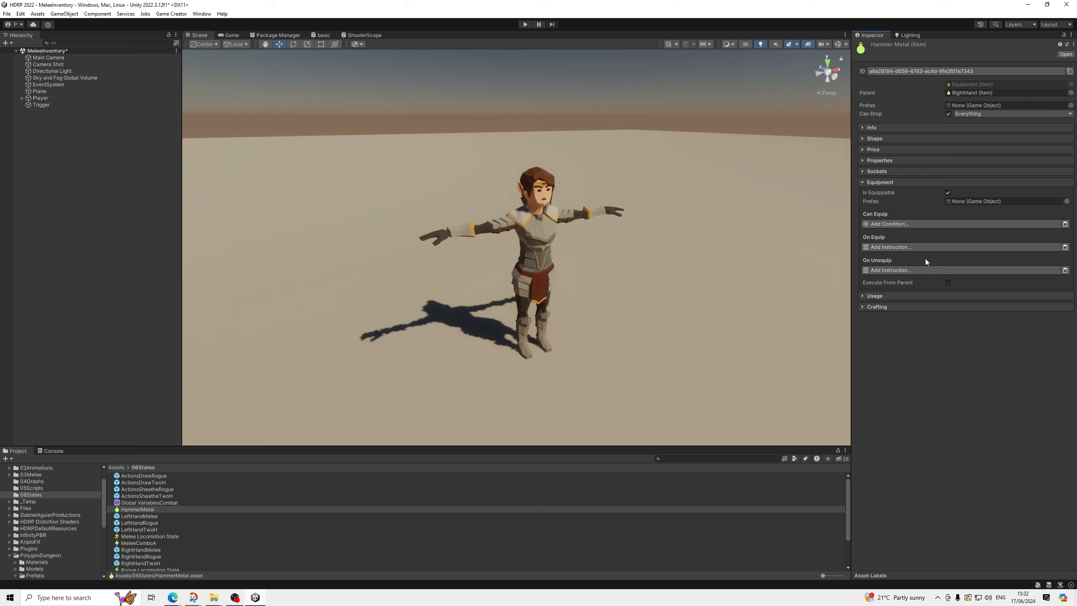
Step: Add a Set Game Object instruction to the HammerMetal item's On Equip list
click(891, 246)
text(set)
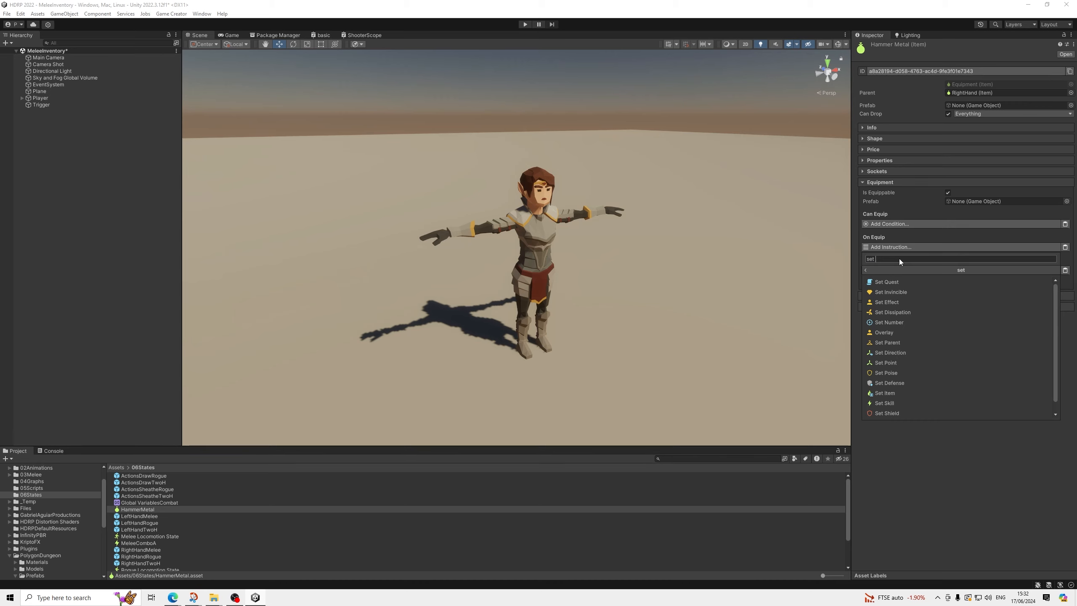
text( game)
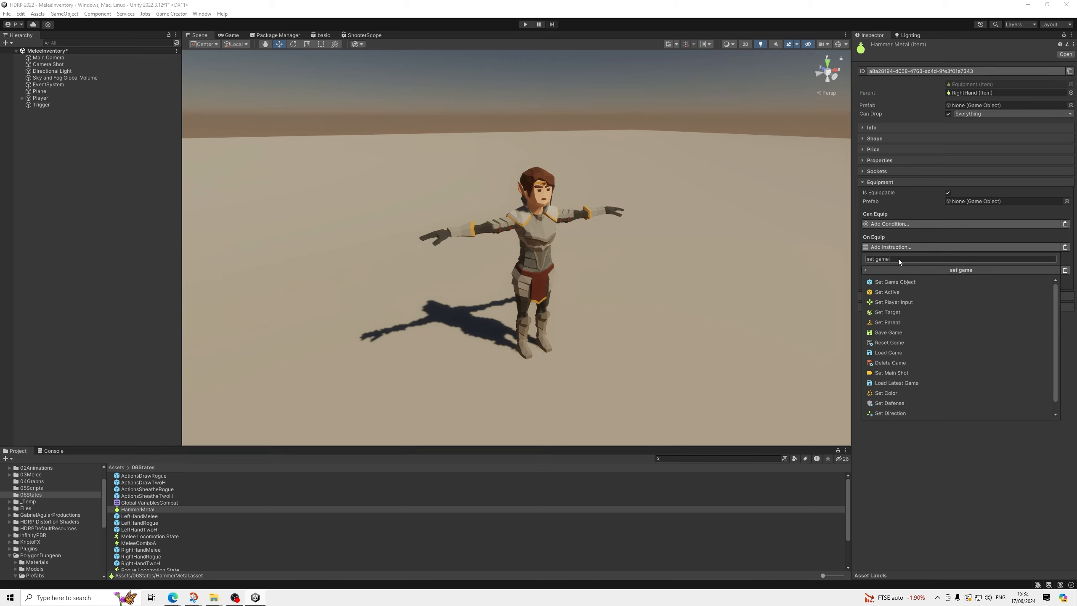
key(Down)
key(Return)
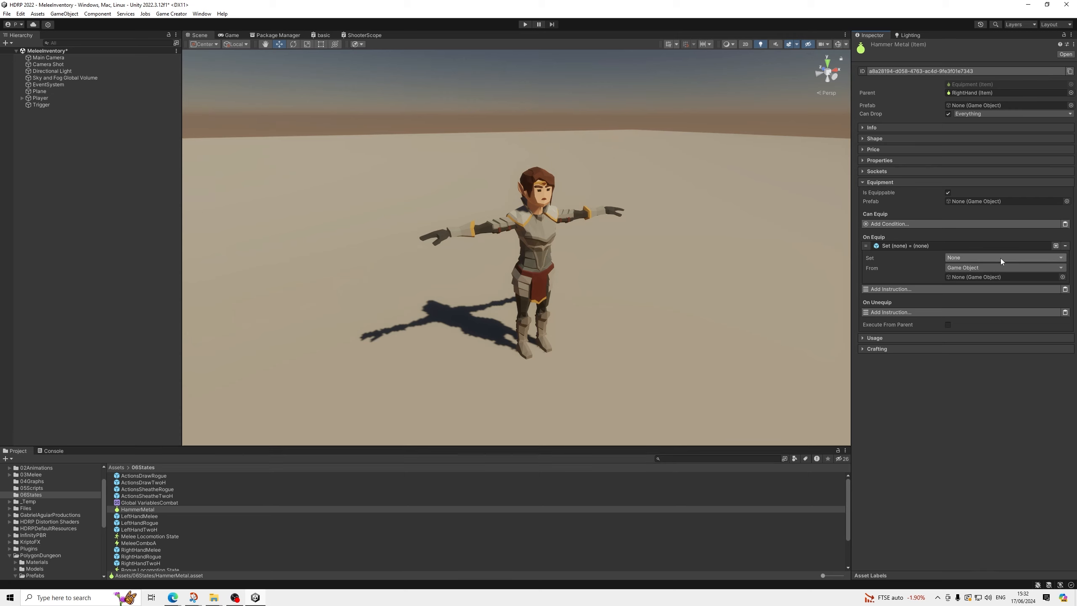
Step: Make the On Equip instruction set a Global Name Variable from the Global VariablesCombat asset
click(976, 258)
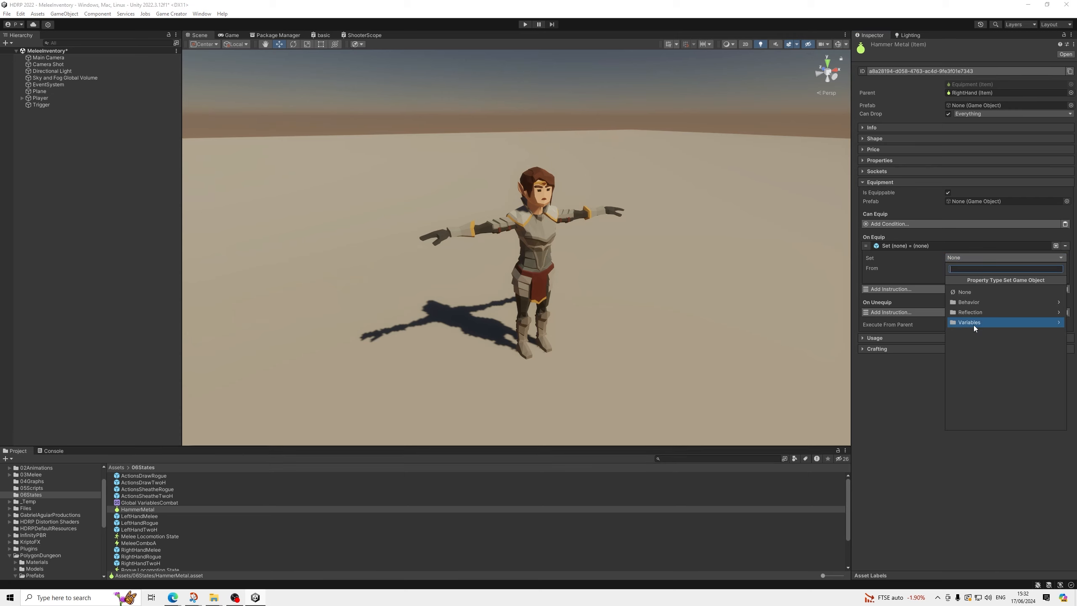
click(974, 325)
click(970, 303)
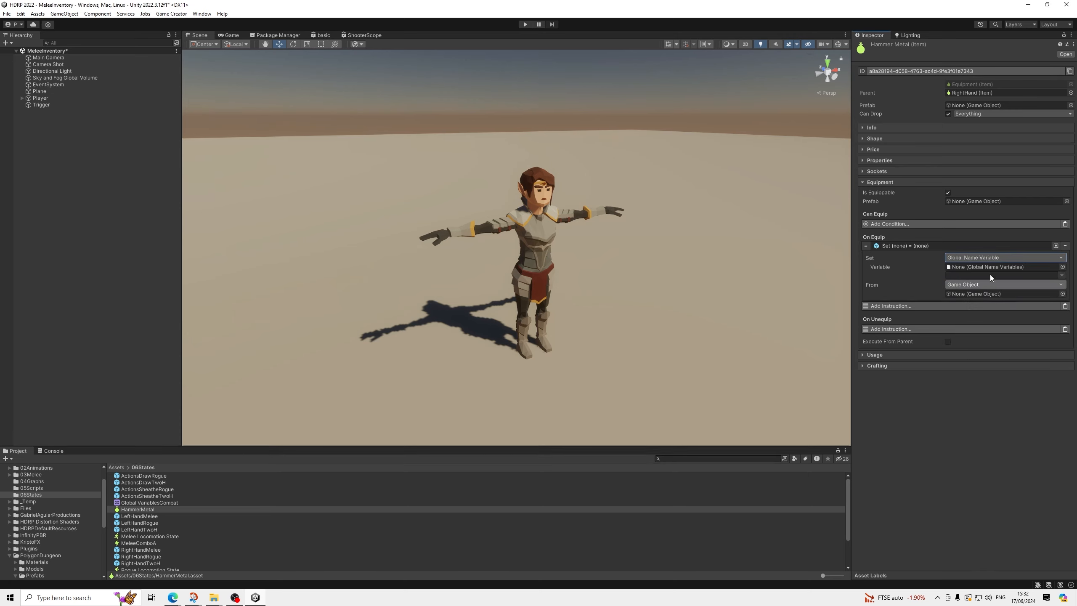
click(1063, 267)
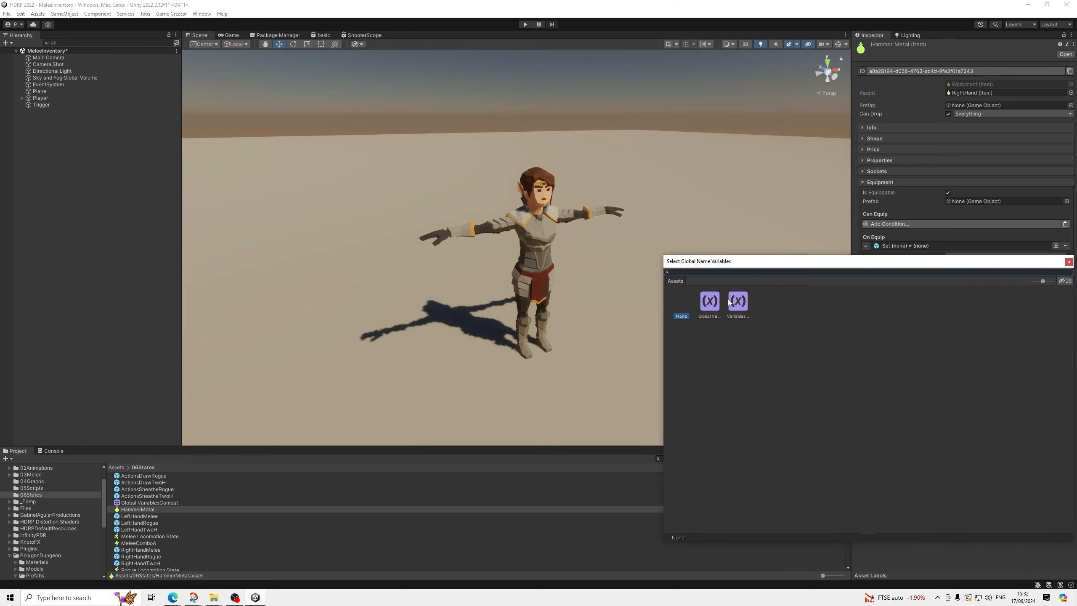
drag(1043, 284, 667, 291)
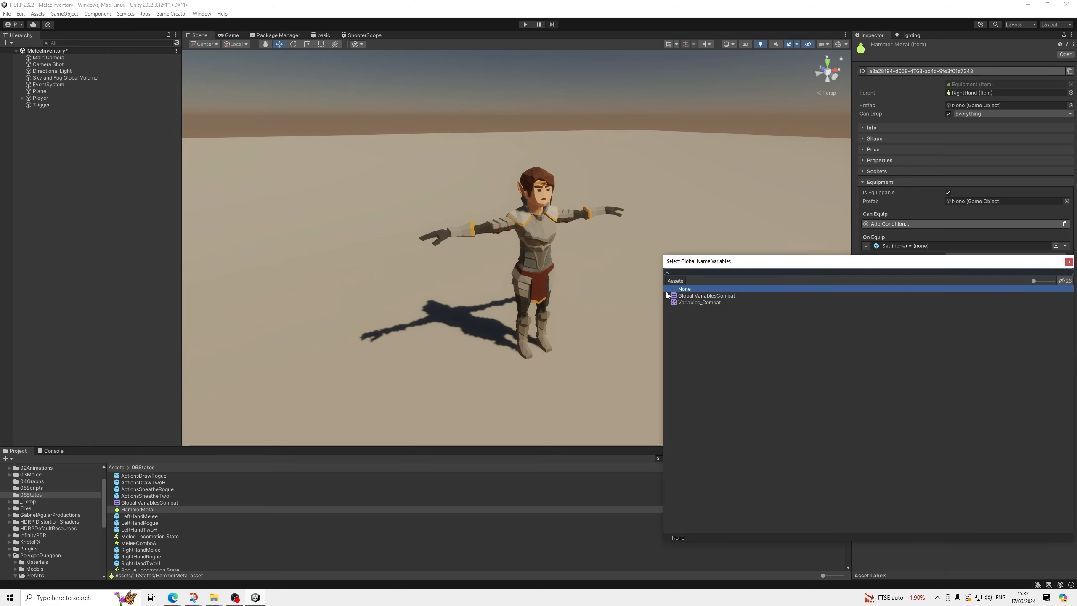
click(717, 296)
key(Return)
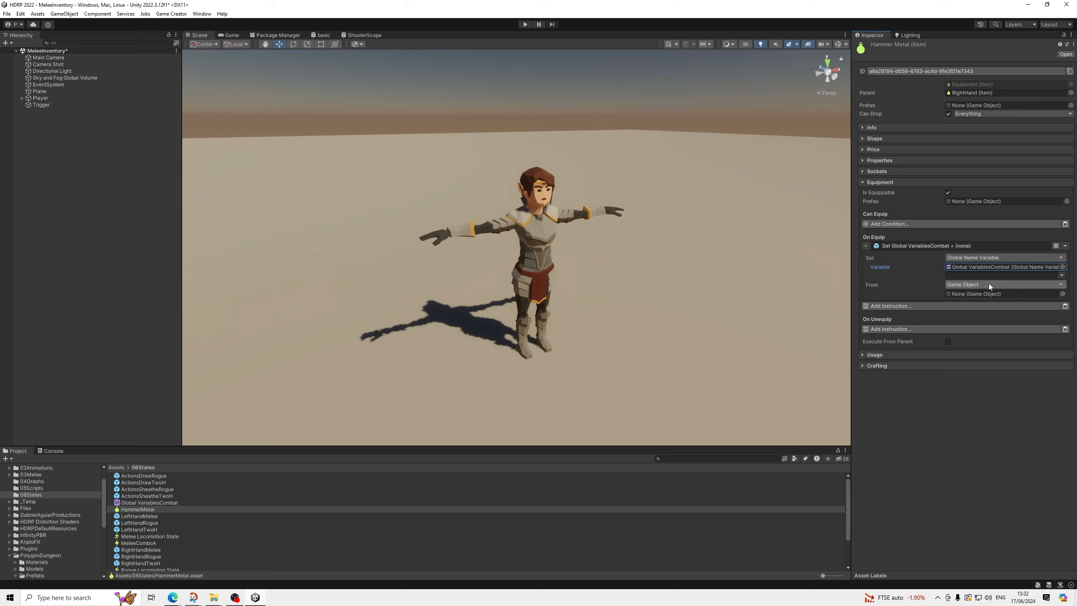
Step: Choose LeftHandHolder as the variable that the On Equip instruction sets
click(999, 275)
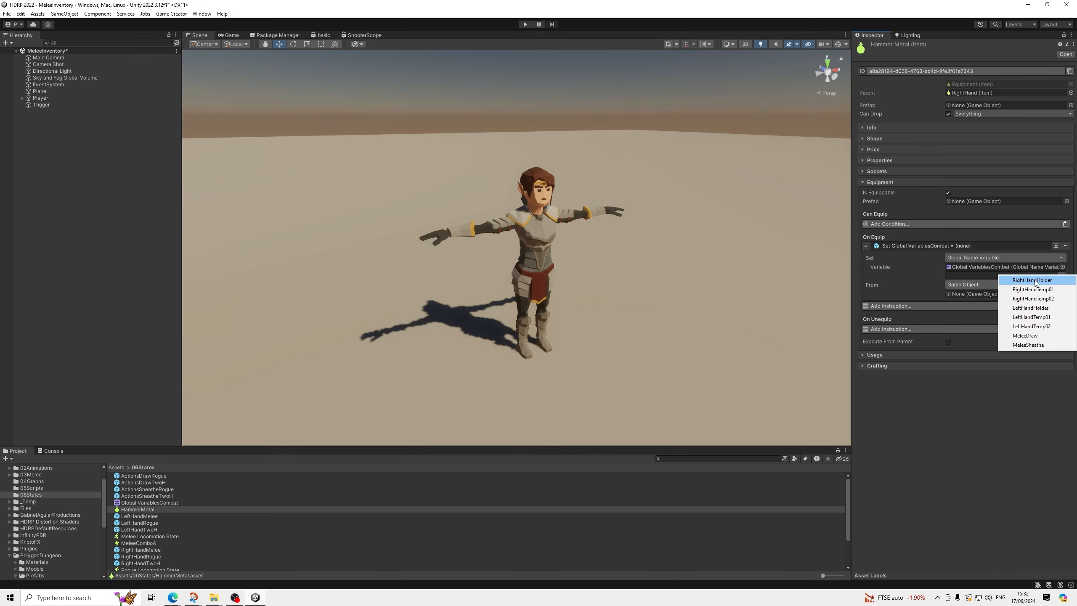
click(1035, 281)
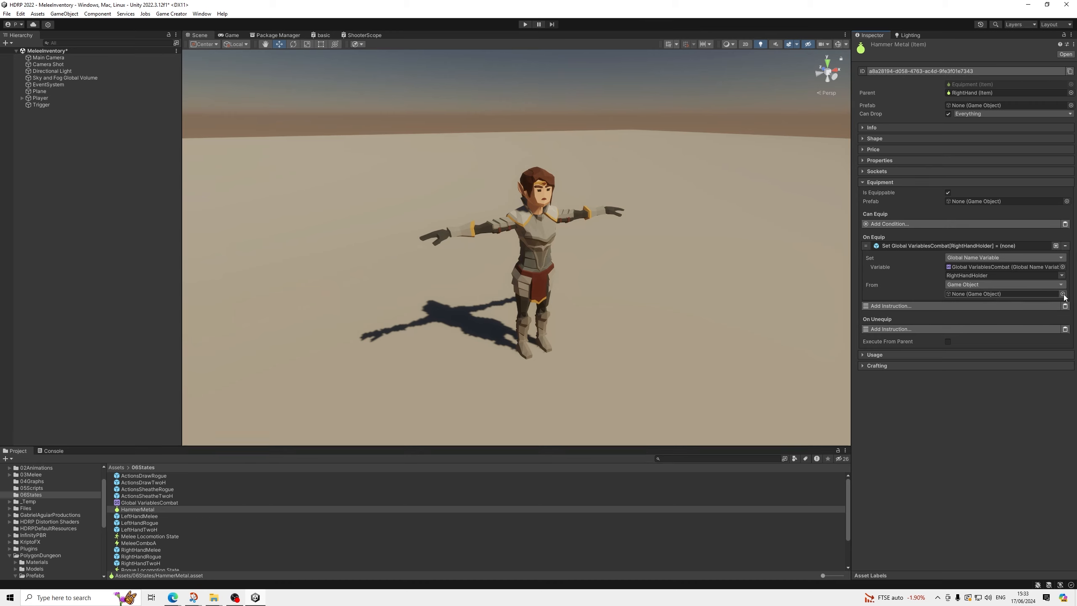
click(1027, 275)
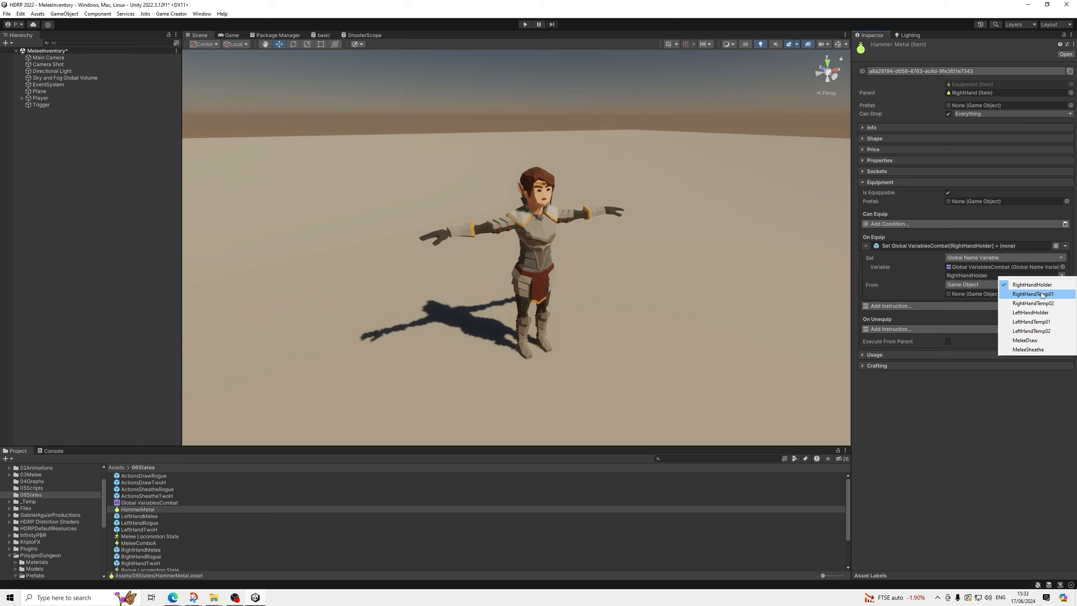
click(1031, 313)
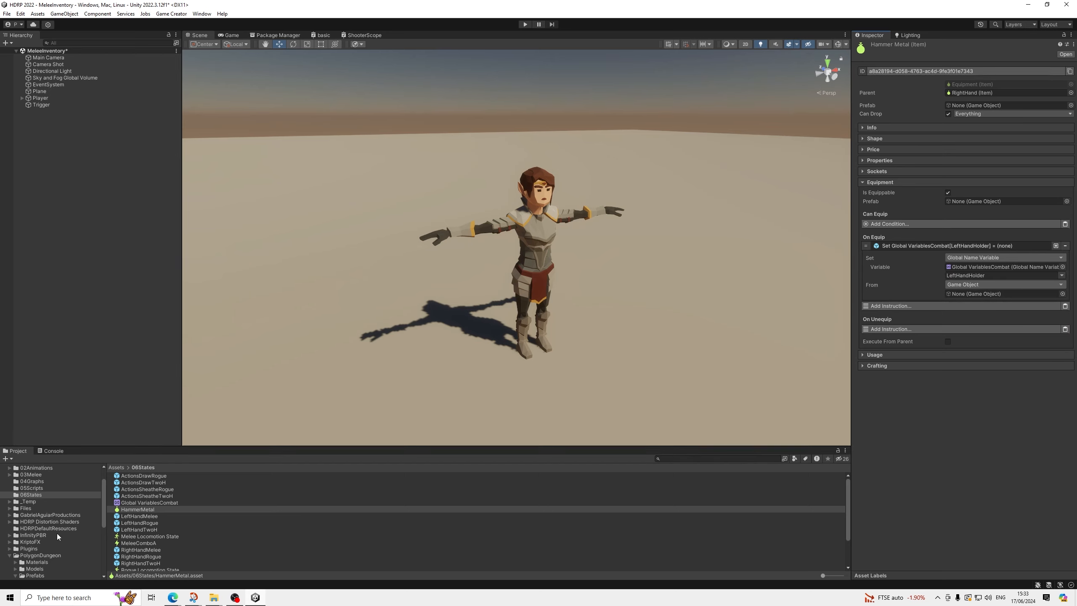
Step: Assign the SM_Wep_Hammer_Large_Metal_01 prefab from the PolygonDungeon Weapons folder as the LeftHandHolder instruction's source object and collapse the instruction
scroll(52, 543, down, 3)
scroll(52, 539, up, 5)
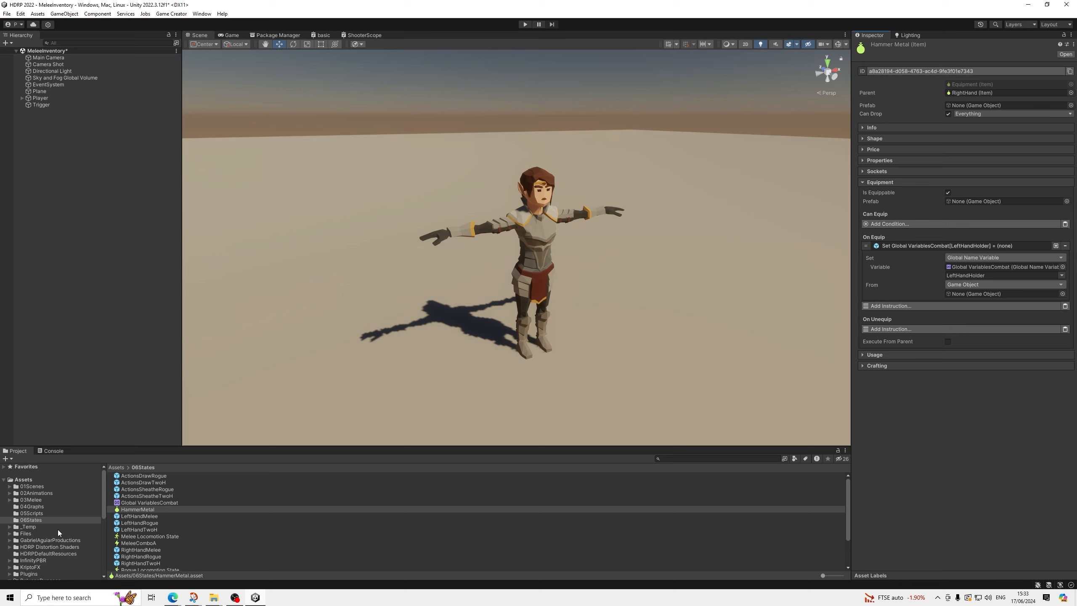
scroll(58, 529, down, 2)
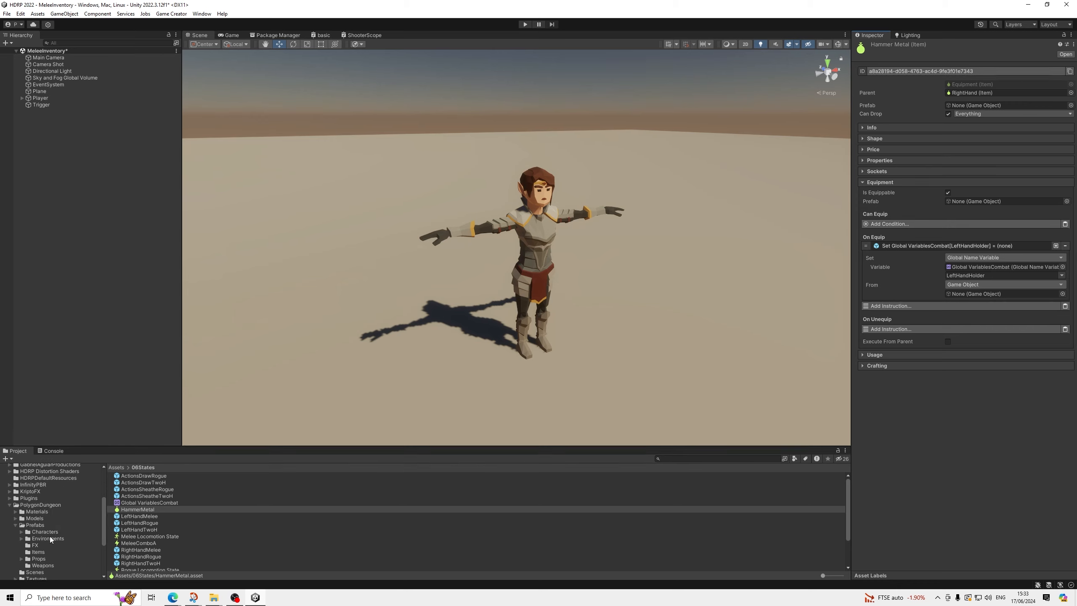
scroll(47, 533, down, 2)
click(42, 540)
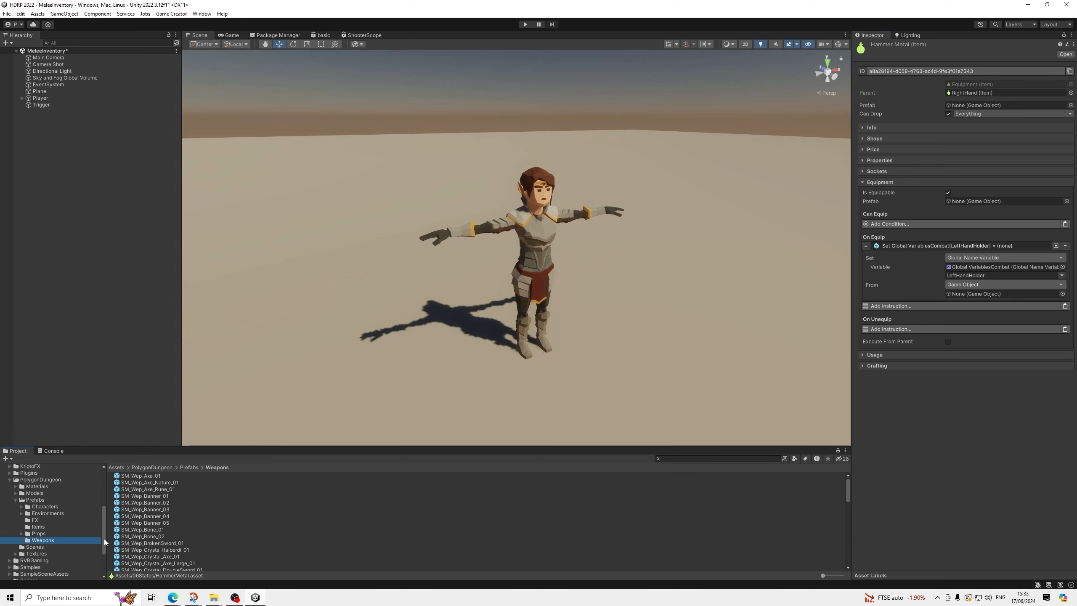
scroll(184, 524, down, 6)
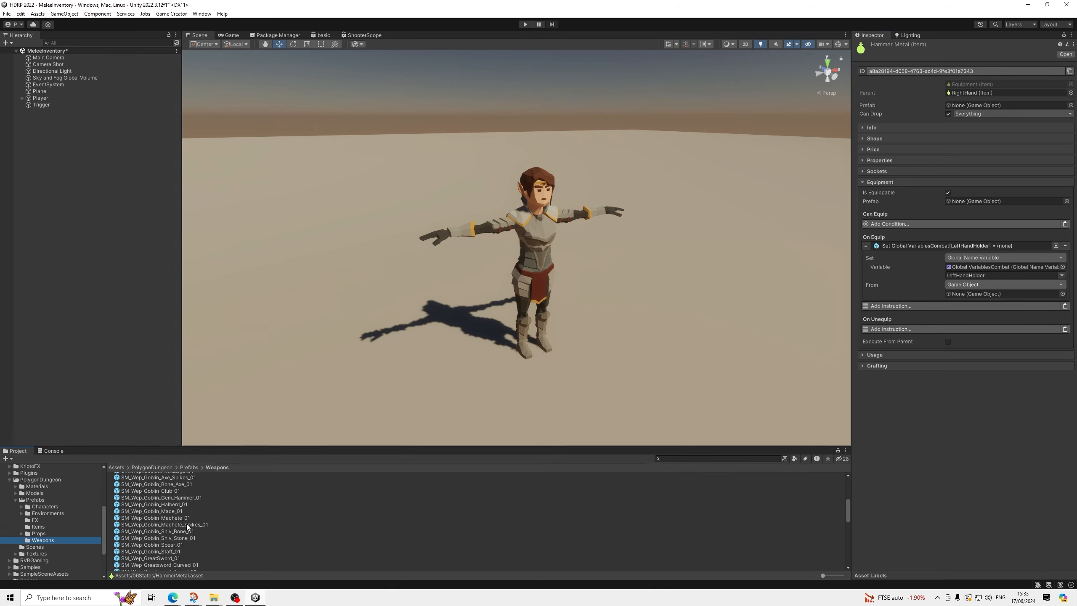
scroll(191, 517, up, 1)
drag(191, 516, 971, 293)
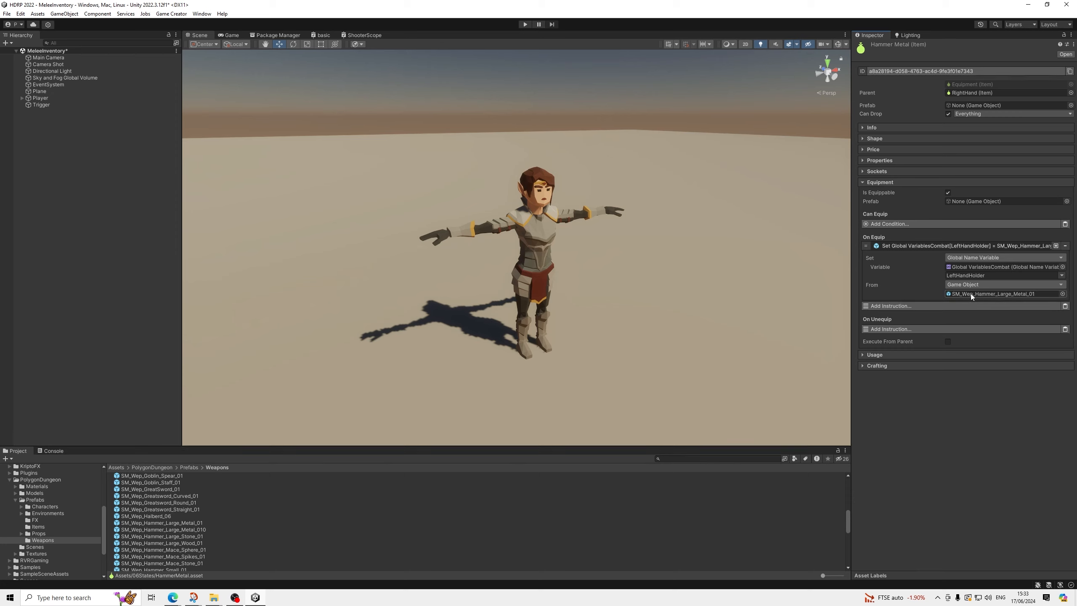
click(968, 245)
click(953, 245)
click(975, 245)
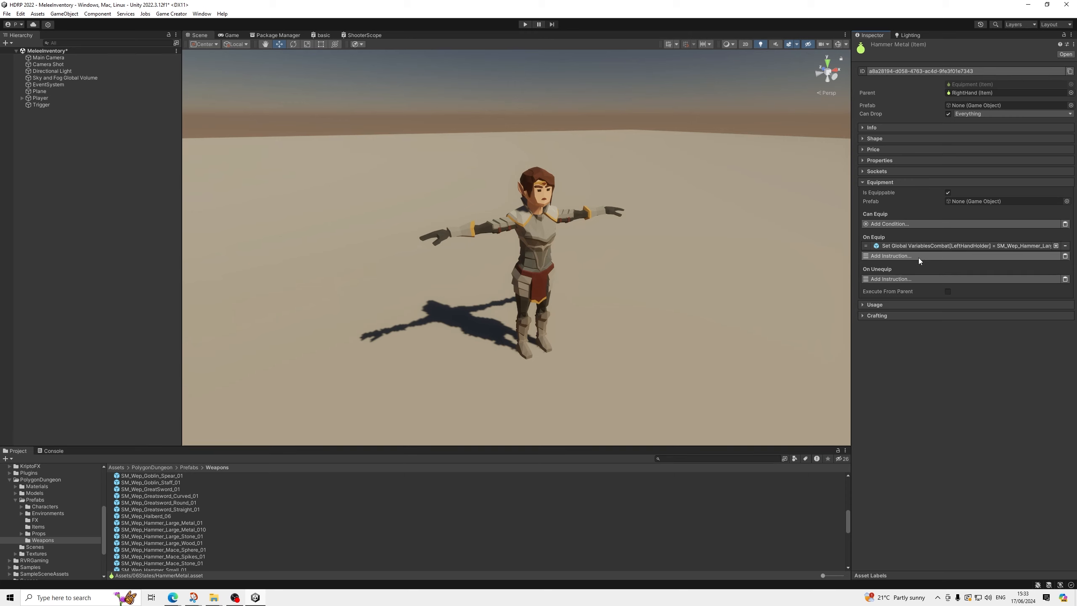
Step: Duplicate the LeftHandHolder instruction and set the copy's variable to MeleeDraw
click(1008, 247)
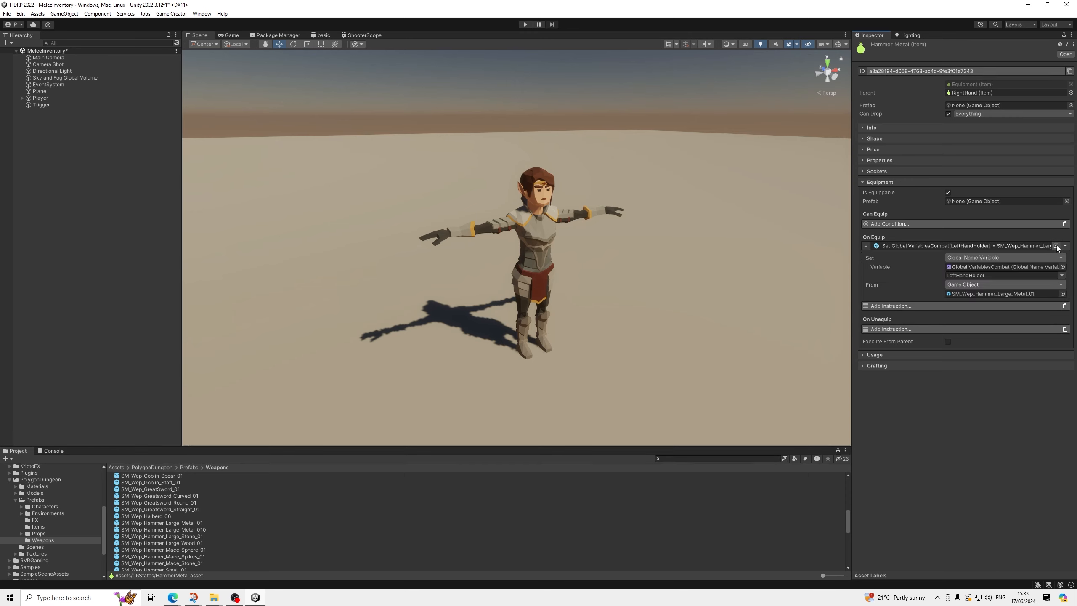
click(1056, 246)
click(990, 304)
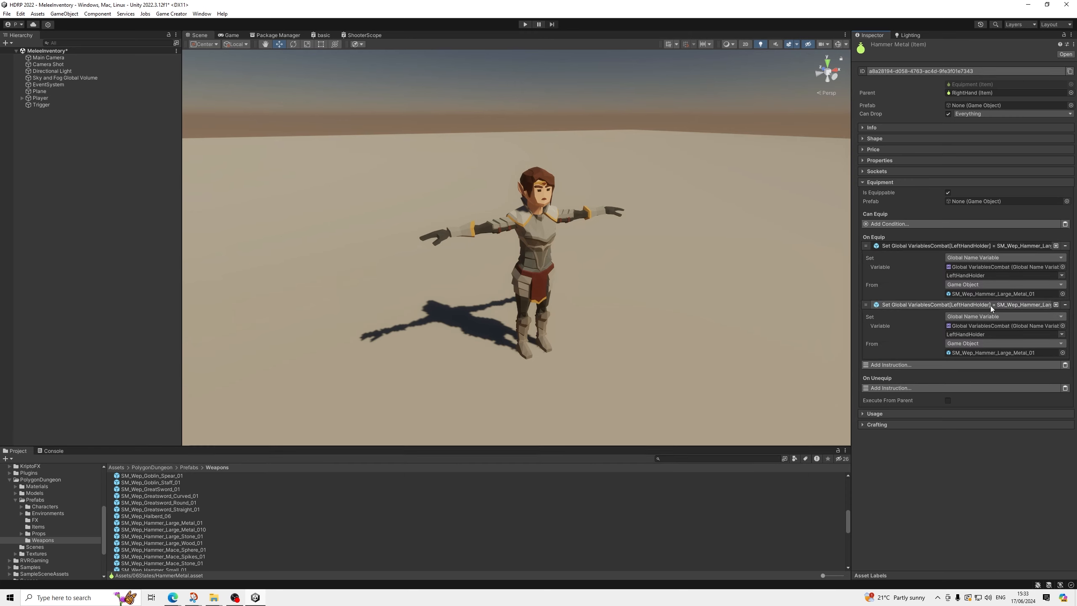
click(1061, 336)
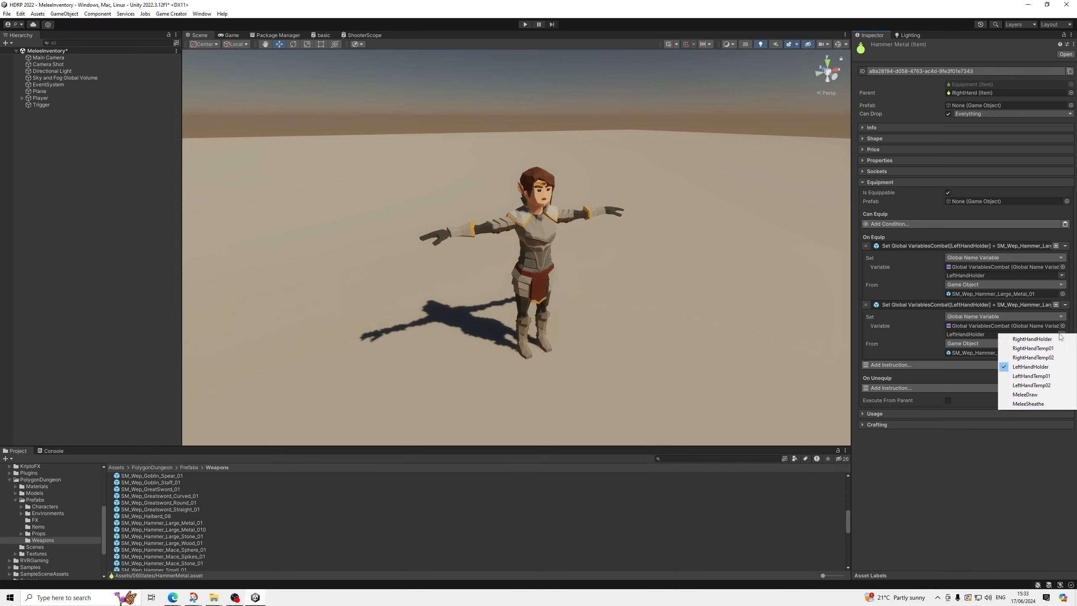
click(1031, 394)
Step: Assign the ActionsDrawTwoH prefab from the 06States folder as the MeleeDraw instruction's source object, and collapse the LeftHandHolder instruction
scroll(161, 498, up, 5)
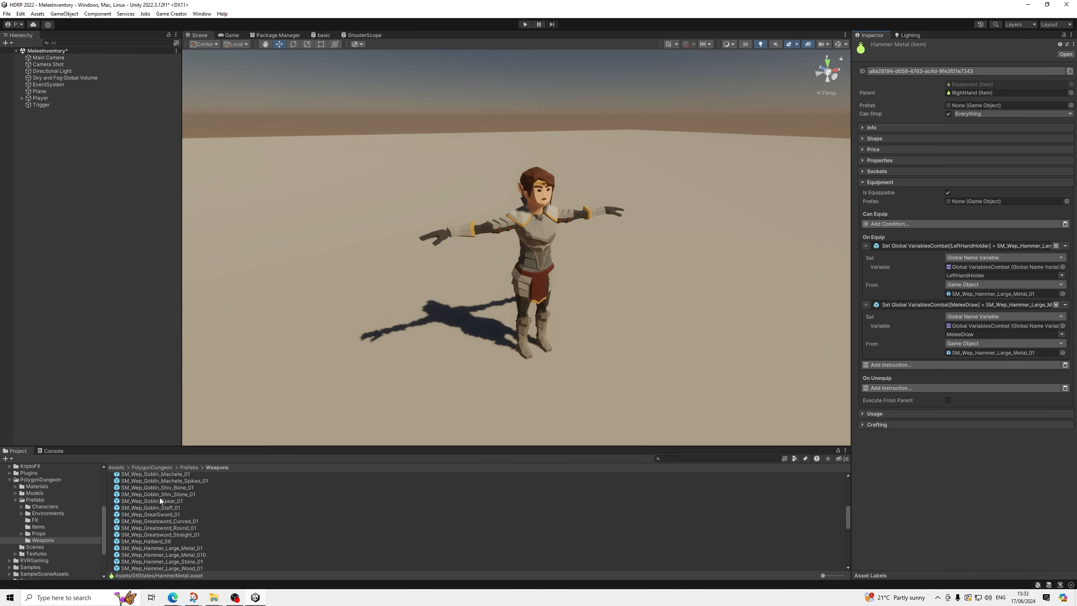
scroll(26, 543, down, 2)
scroll(26, 539, up, 2)
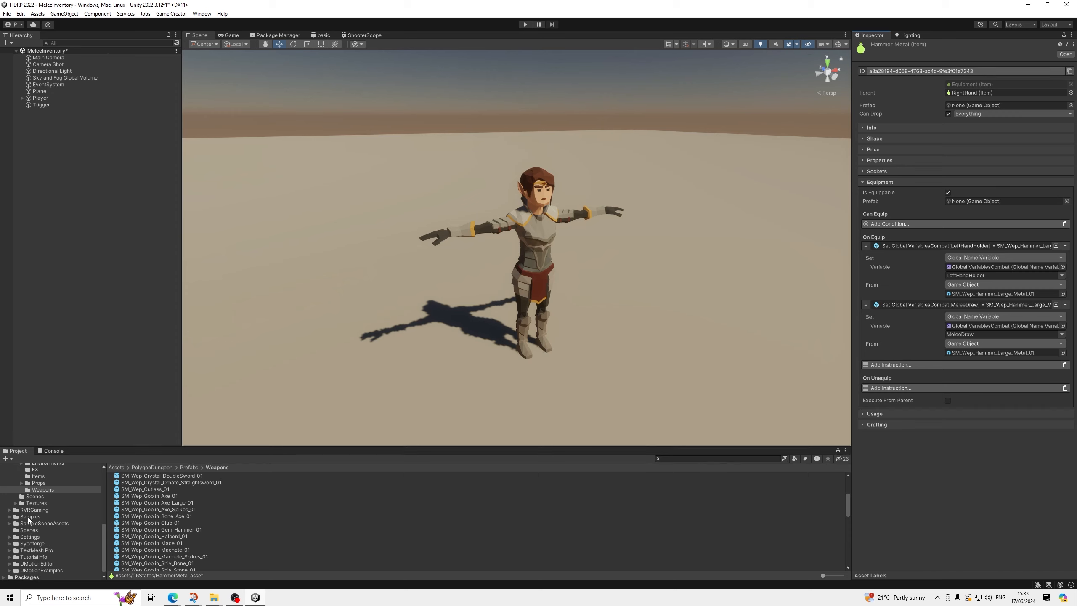
scroll(28, 516, up, 2)
scroll(26, 511, up, 4)
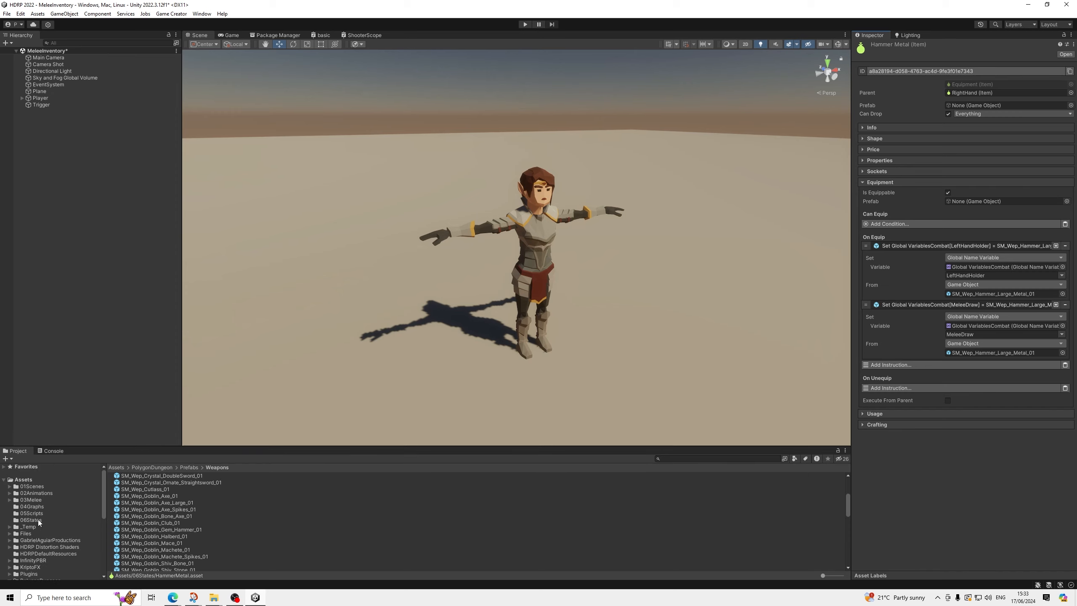
click(37, 520)
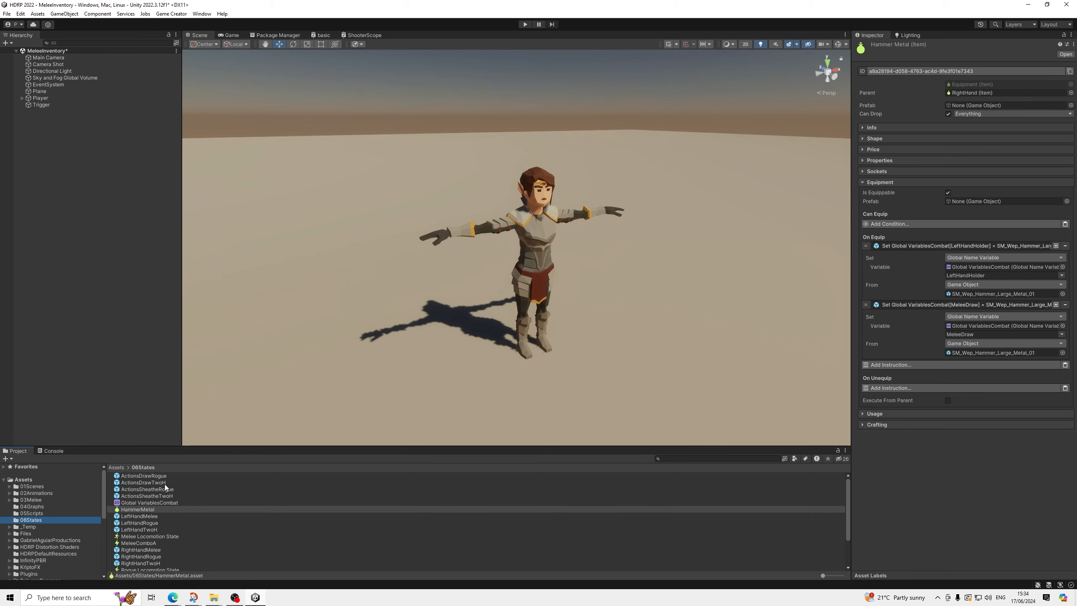
drag(160, 482, 980, 353)
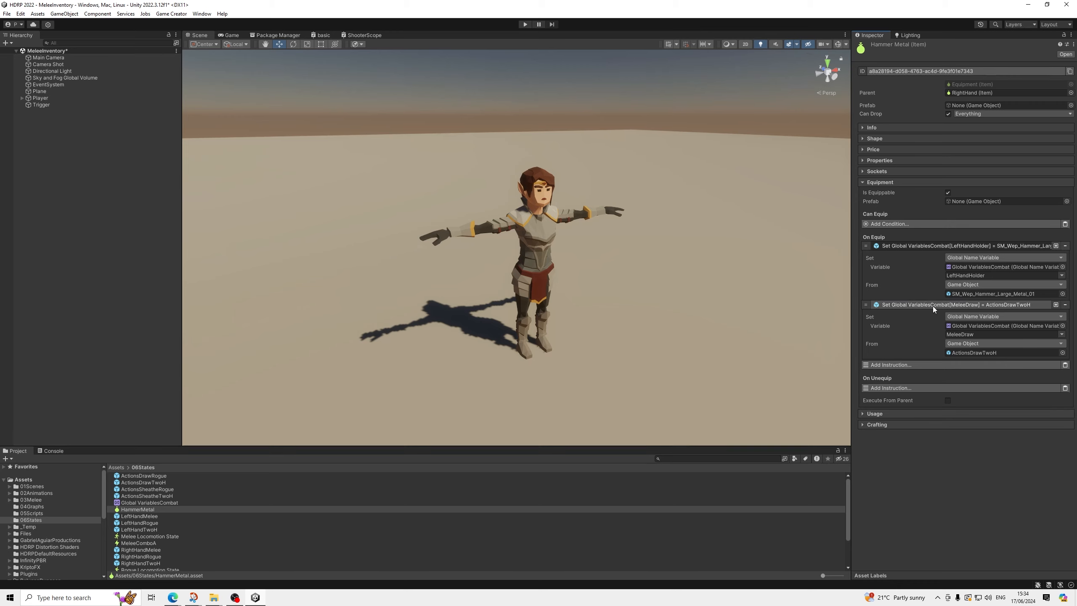
click(919, 247)
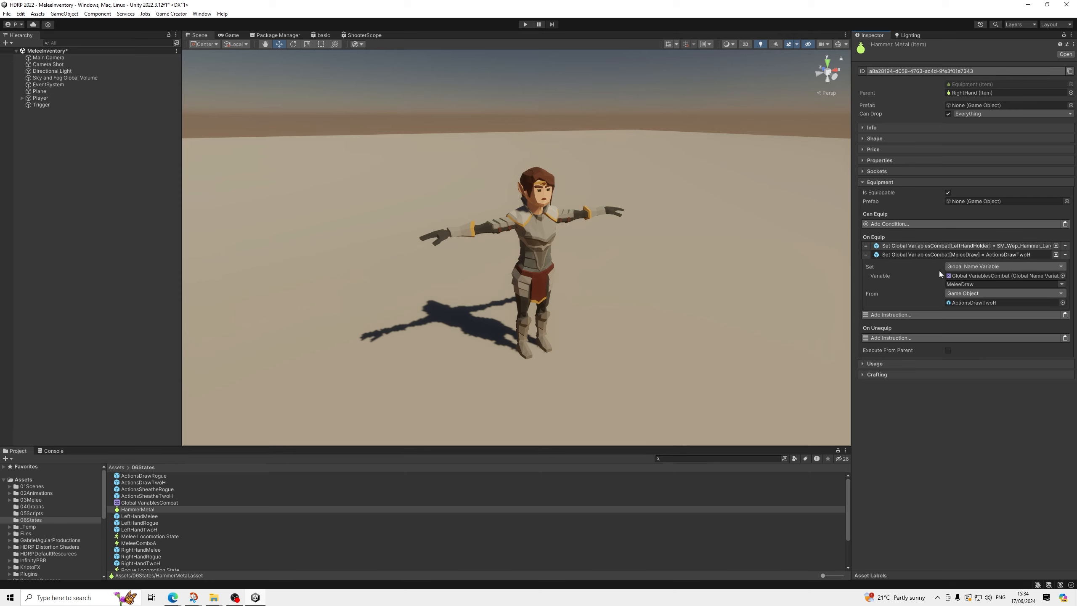
Step: Duplicate the MeleeDraw instruction, set the copy's variable to MeleeSheathe and assign the ActionsSheatheTwoH prefab as its source object
click(1057, 255)
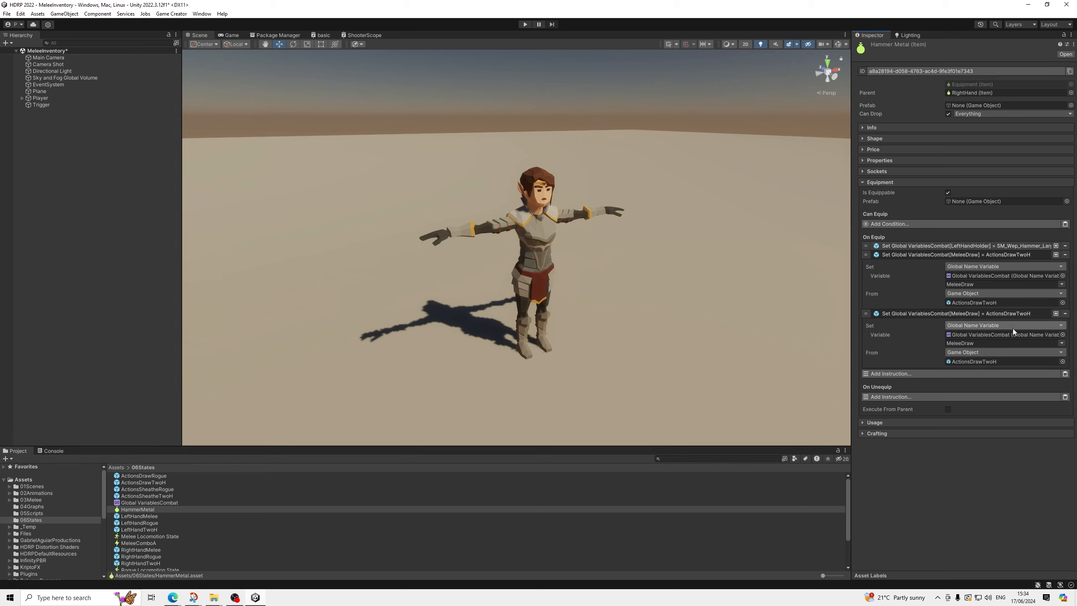
click(1058, 343)
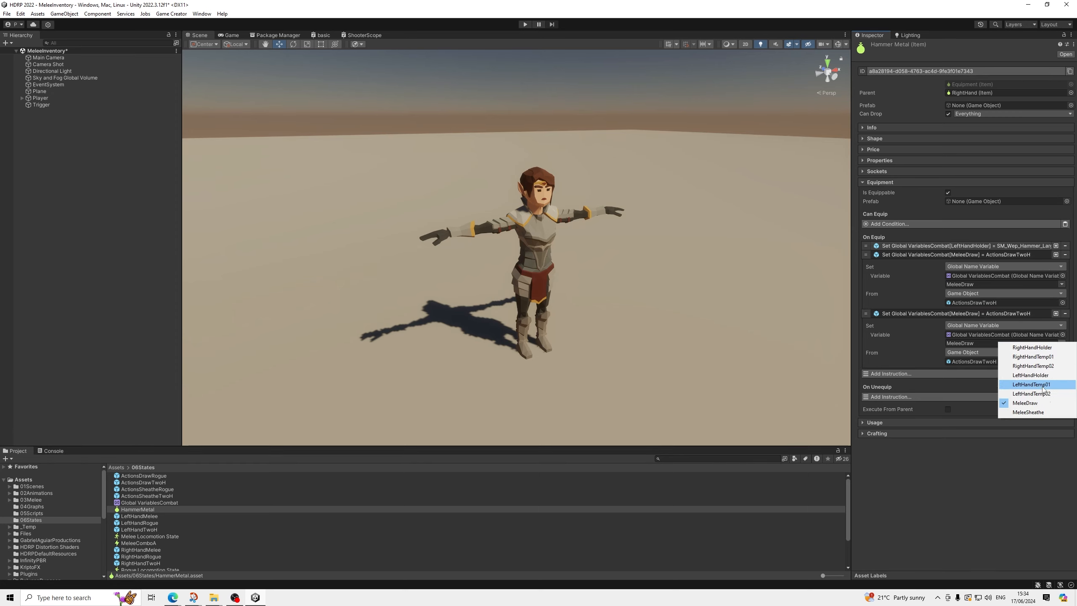
click(1031, 412)
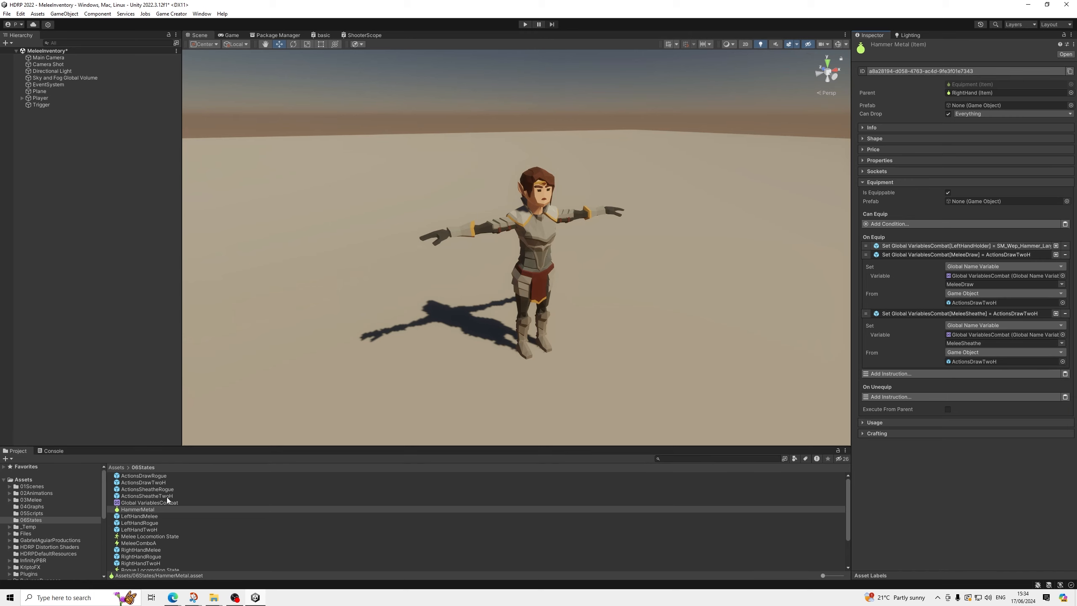
drag(167, 498, 1004, 362)
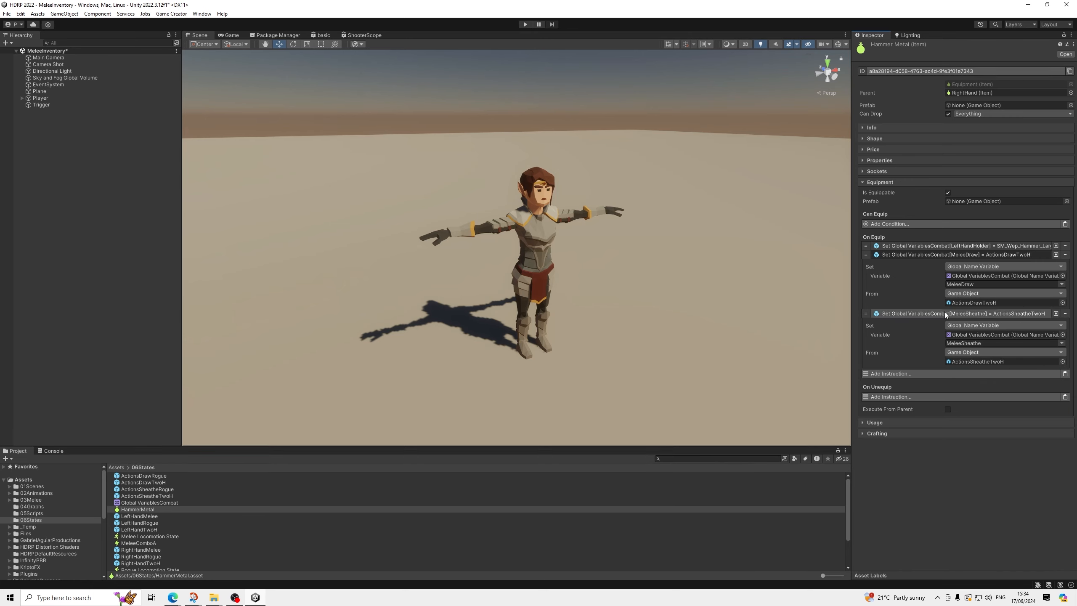
Step: Collapse the MeleeDraw and MeleeSheathe instructions and paste a copy of the On Equip LeftHandHolder instruction into the On Unequip list
click(913, 254)
click(907, 264)
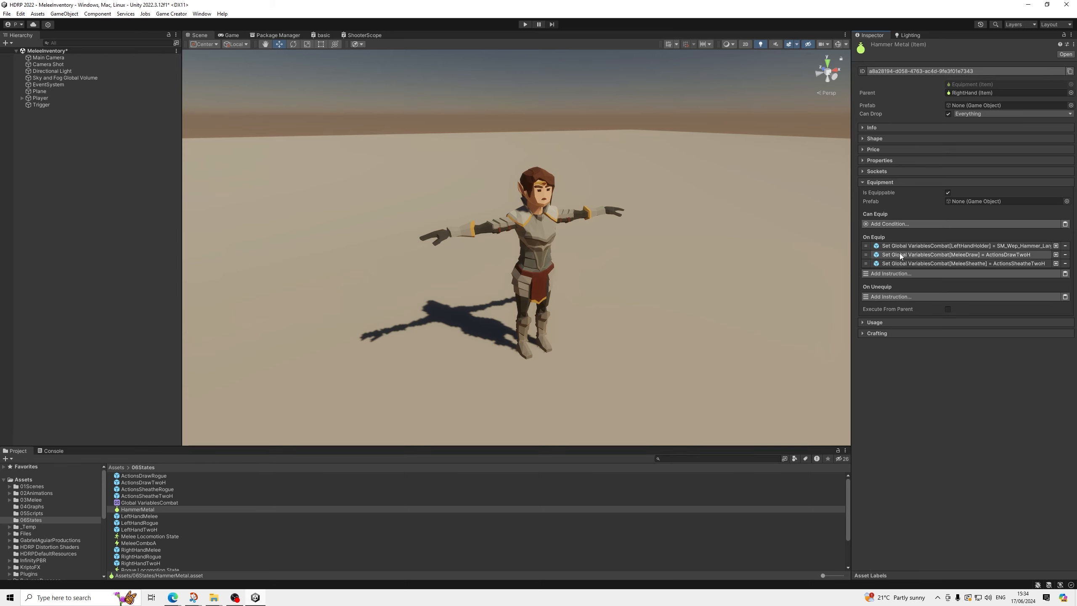
click(934, 243)
click(933, 243)
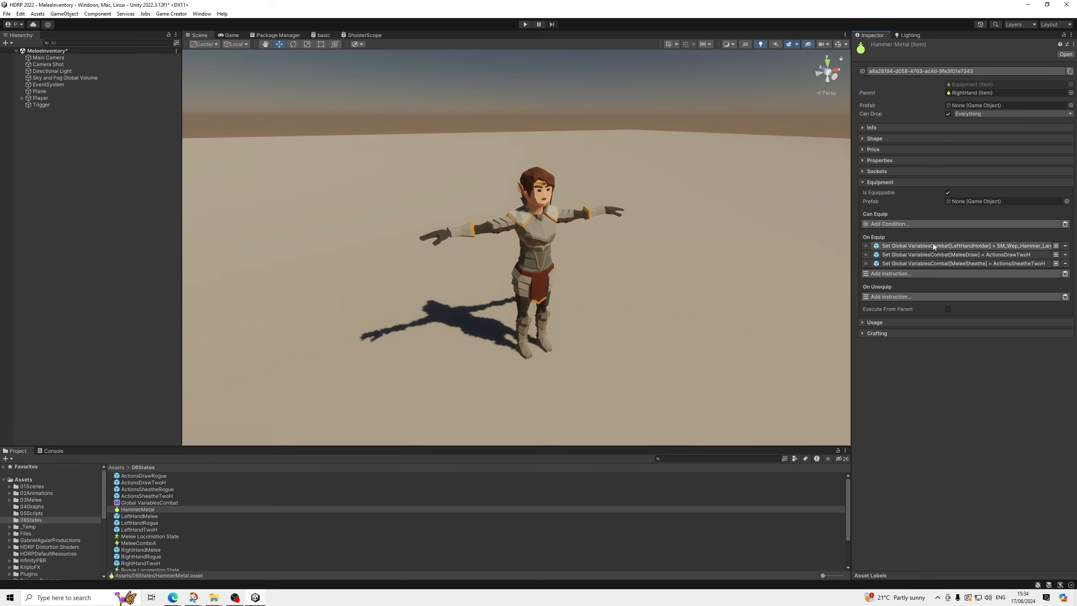
right_click(933, 244)
click(950, 250)
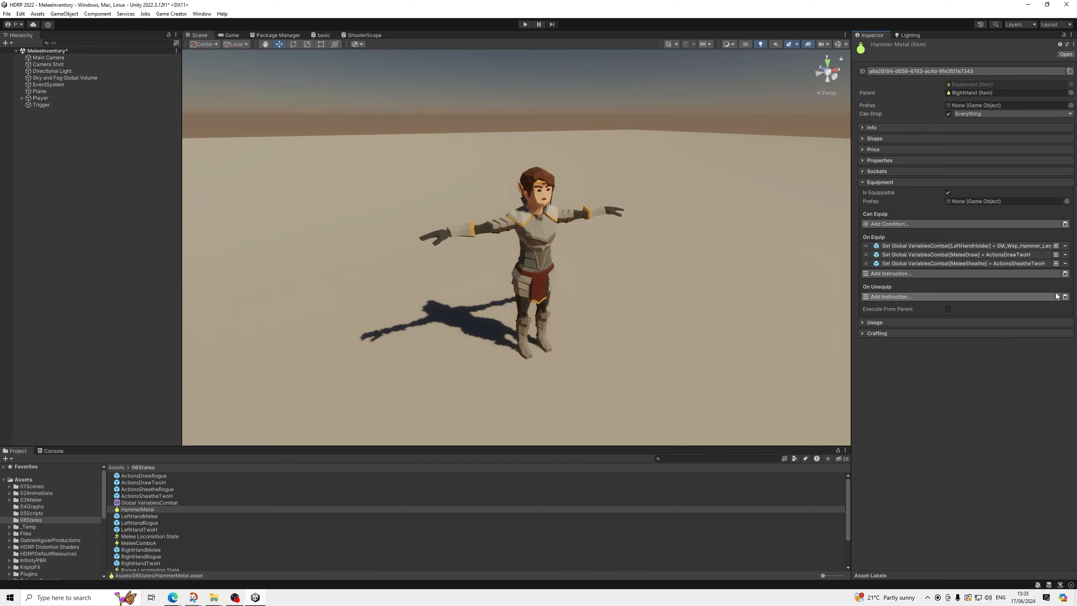
click(1066, 297)
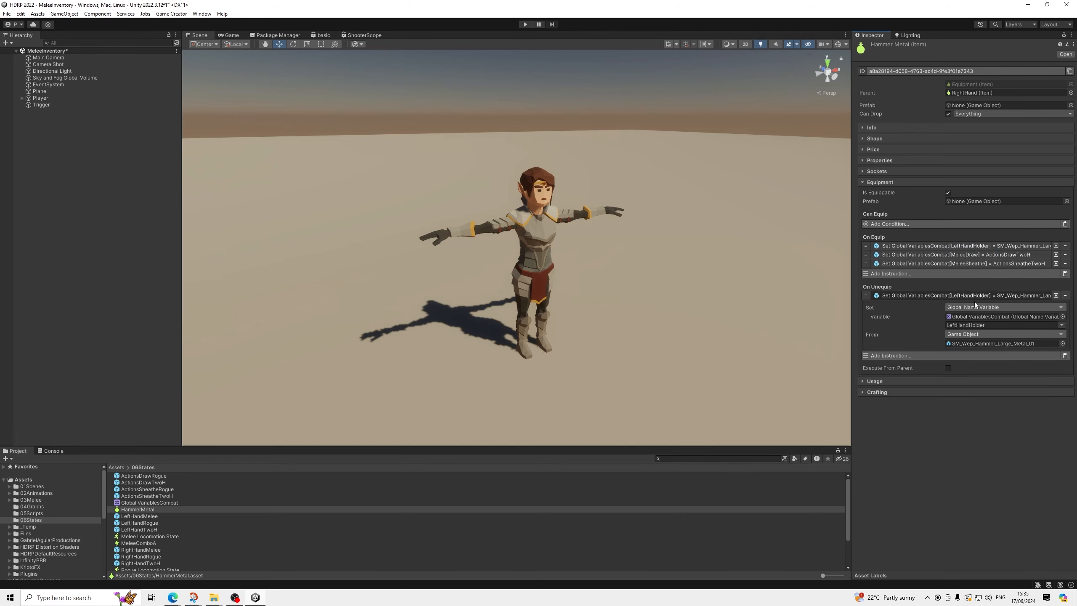
Step: Set the On Unequip LeftHandHolder instruction's source game object to None and collapse the instruction
click(1063, 344)
text(no)
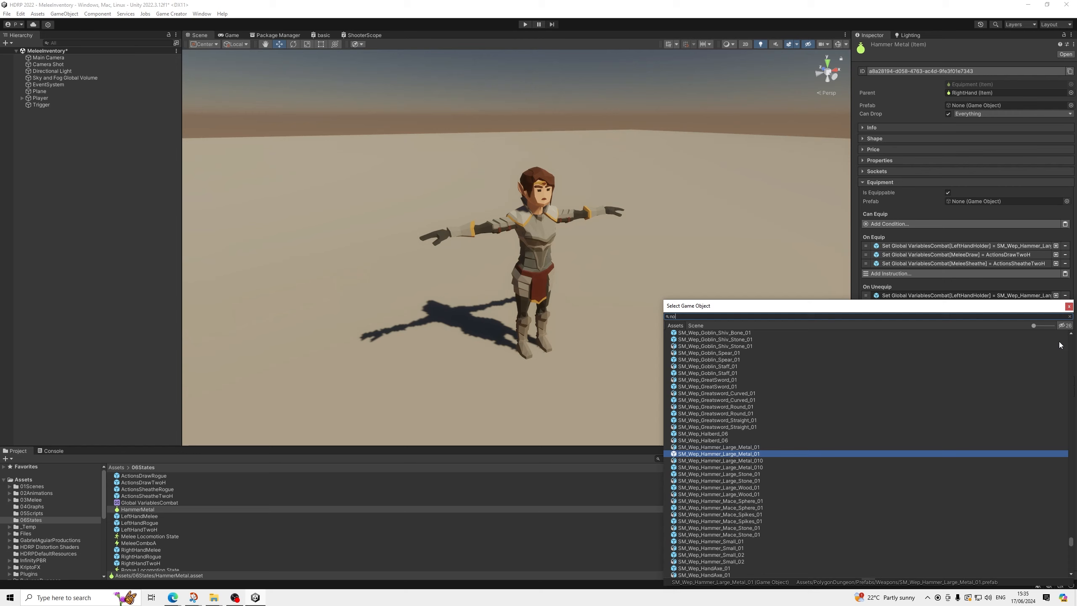
text(ne)
key(Down)
key(Return)
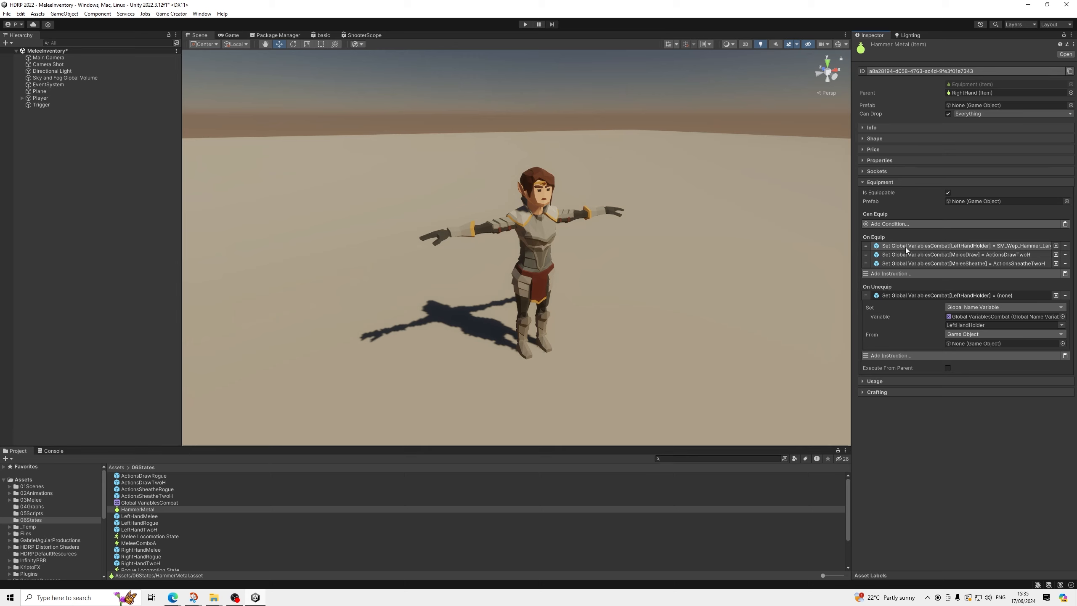
click(914, 294)
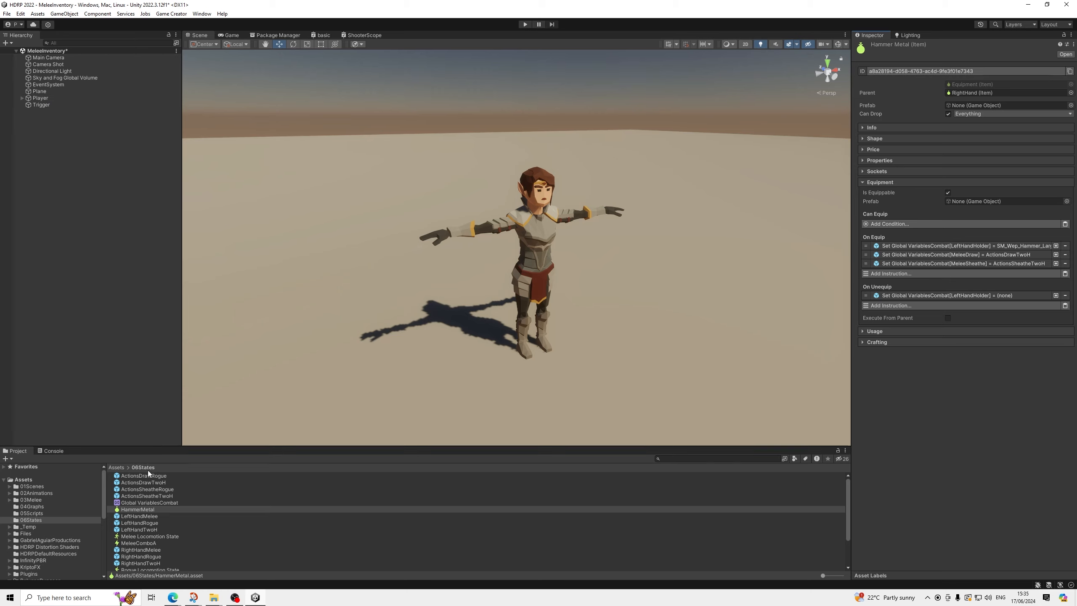
Step: Copy the LeftHandHolder object from the LeftHandRogue prefab and expand the Player's hierarchy in the scene down to Spine_02, with Spine_03 collapsed
double_click(150, 523)
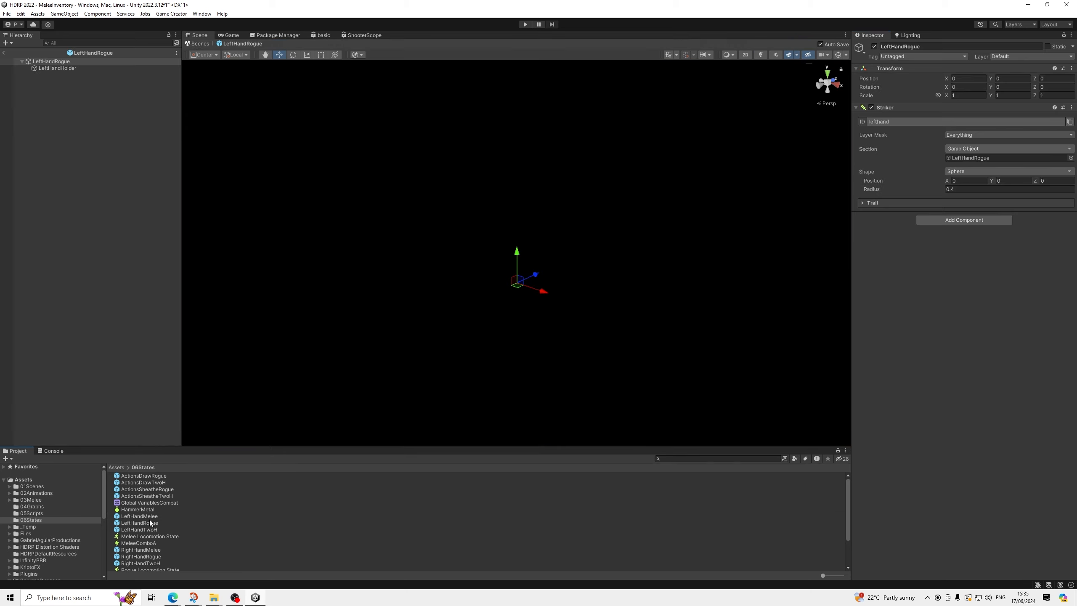
right_click(62, 68)
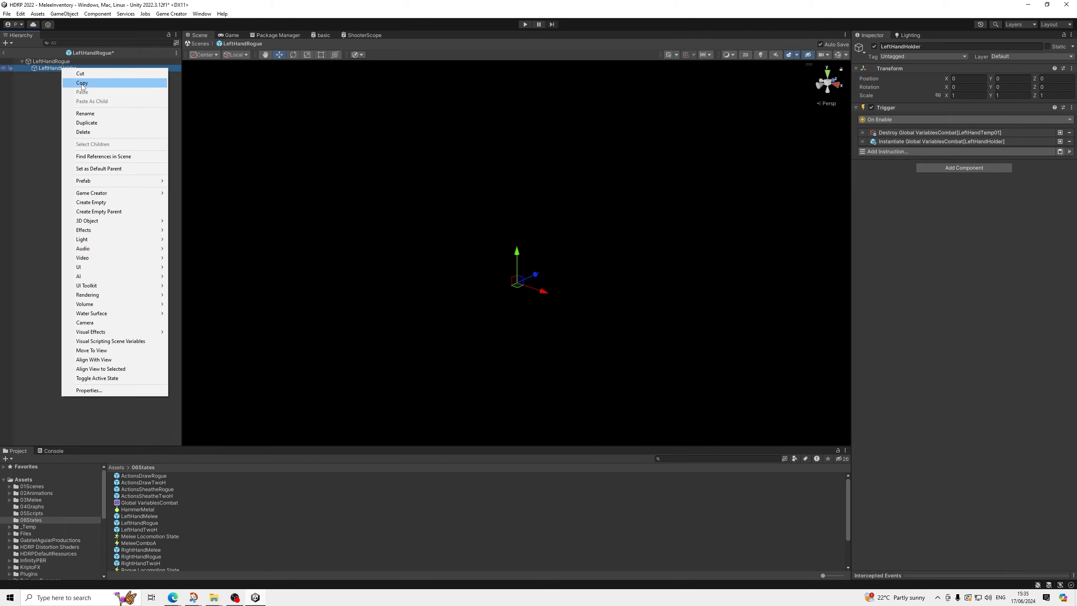
click(82, 83)
click(6, 52)
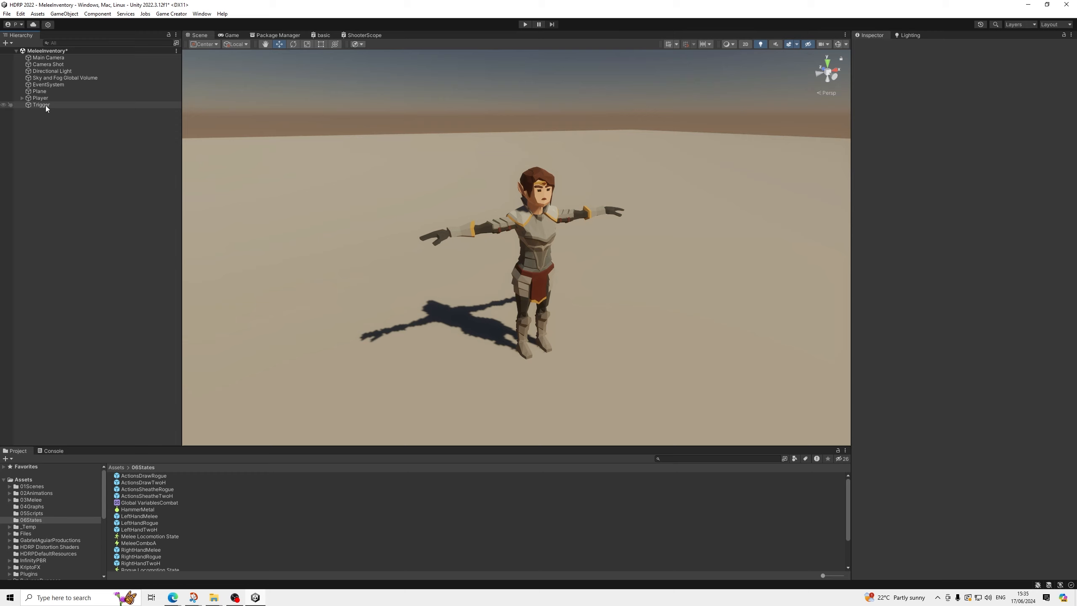
click(22, 98)
click(29, 105)
click(35, 111)
scroll(78, 238, down, 1)
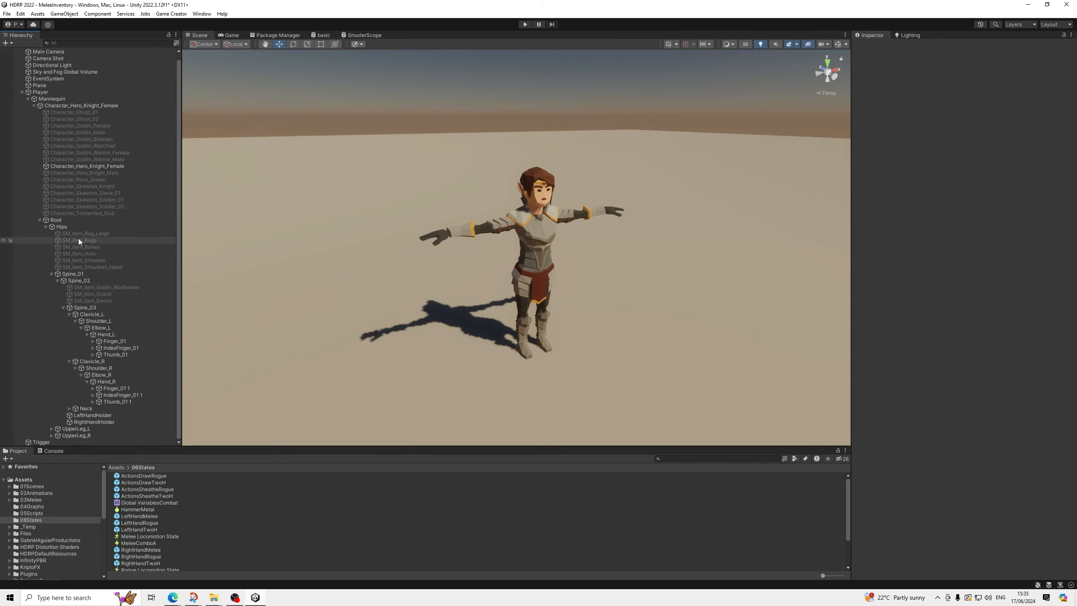
click(63, 307)
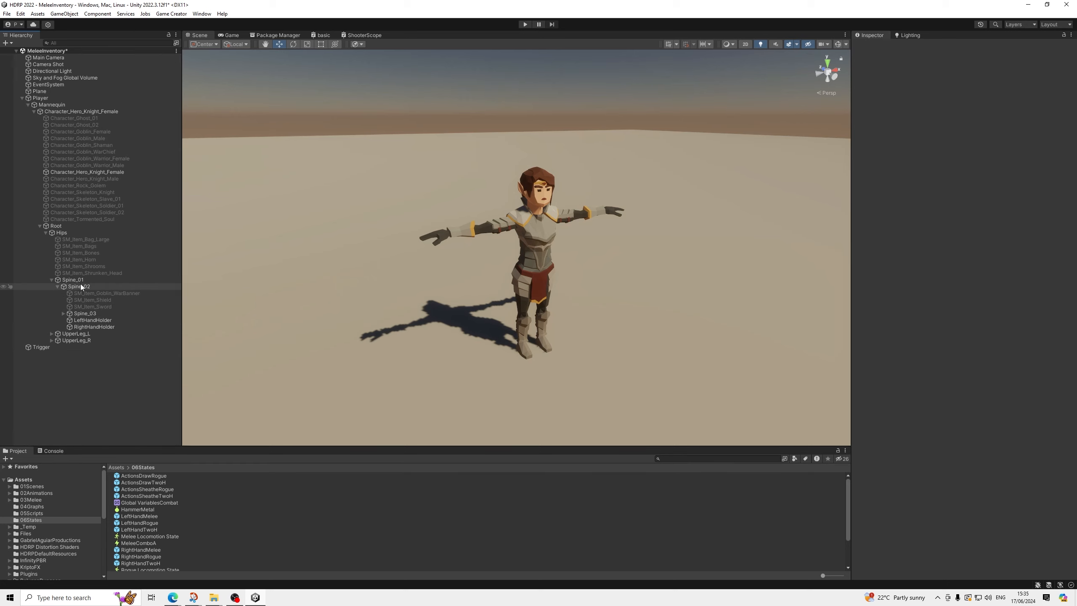
click(82, 287)
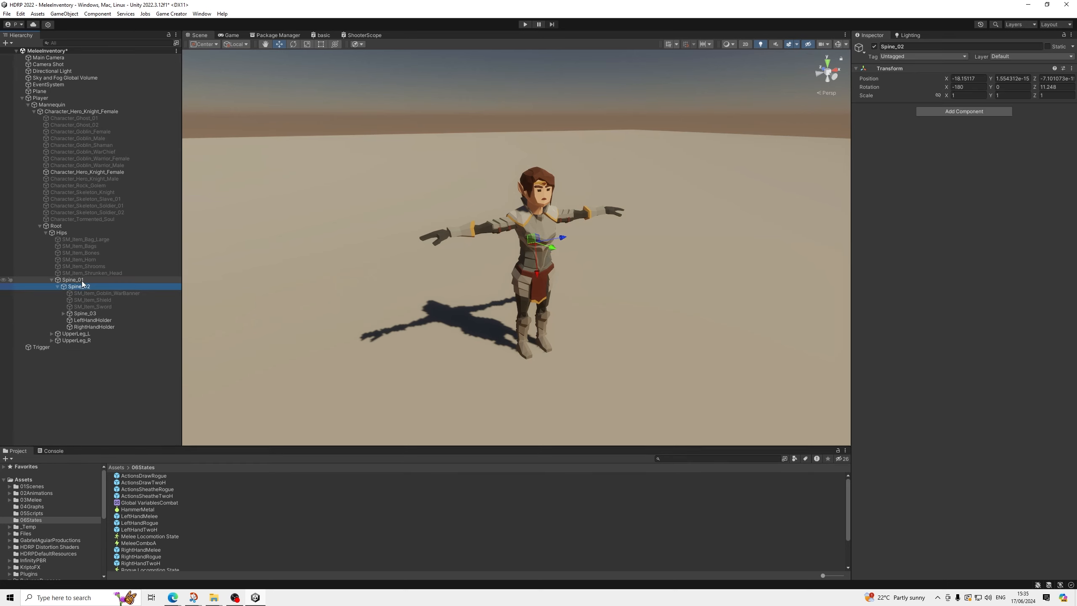
right_click(80, 286)
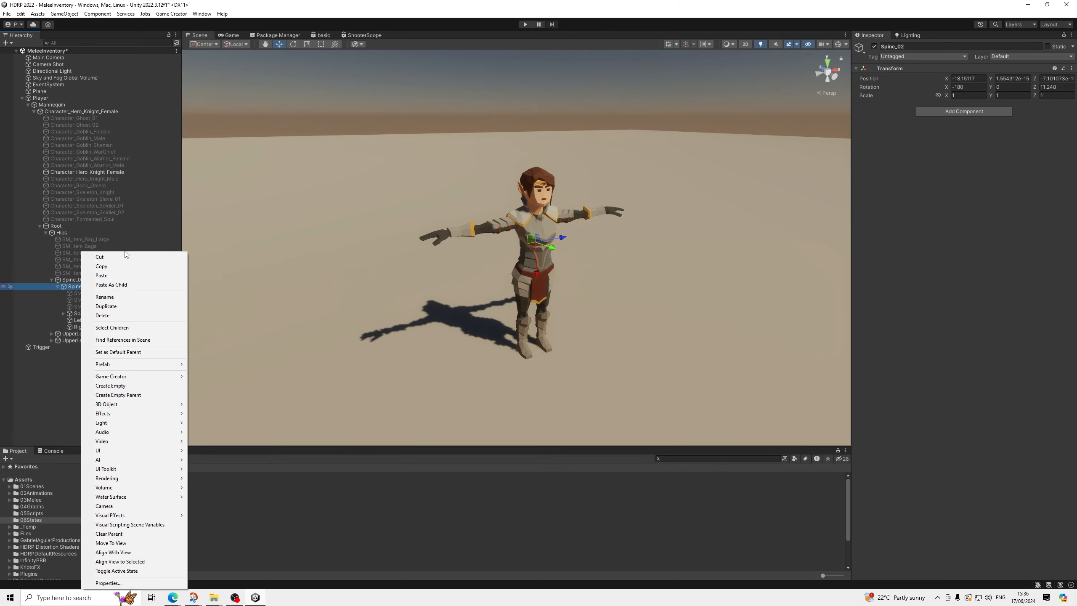
click(115, 283)
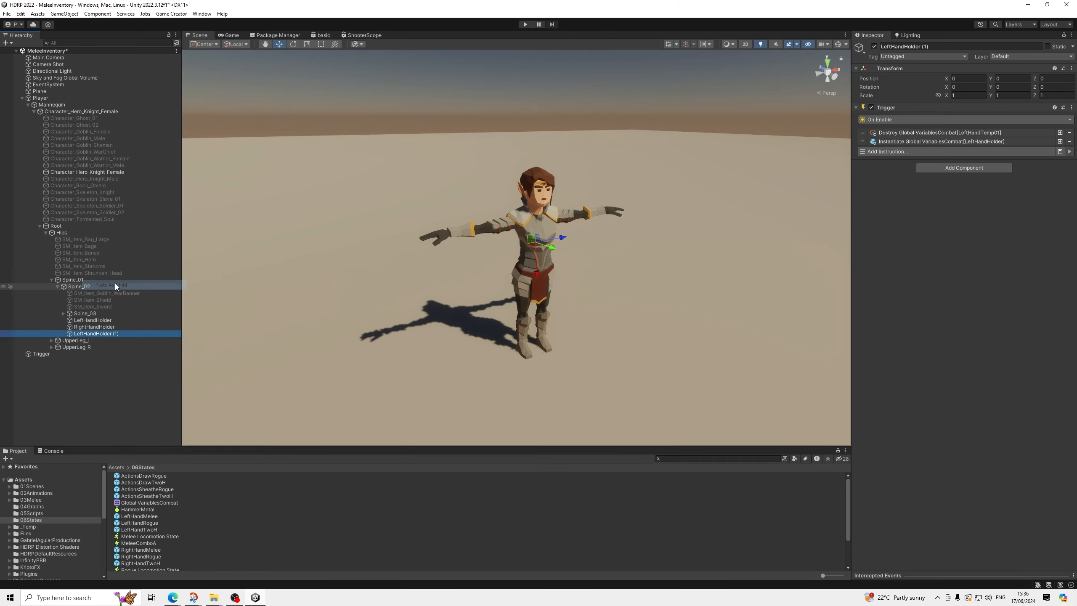
click(106, 327)
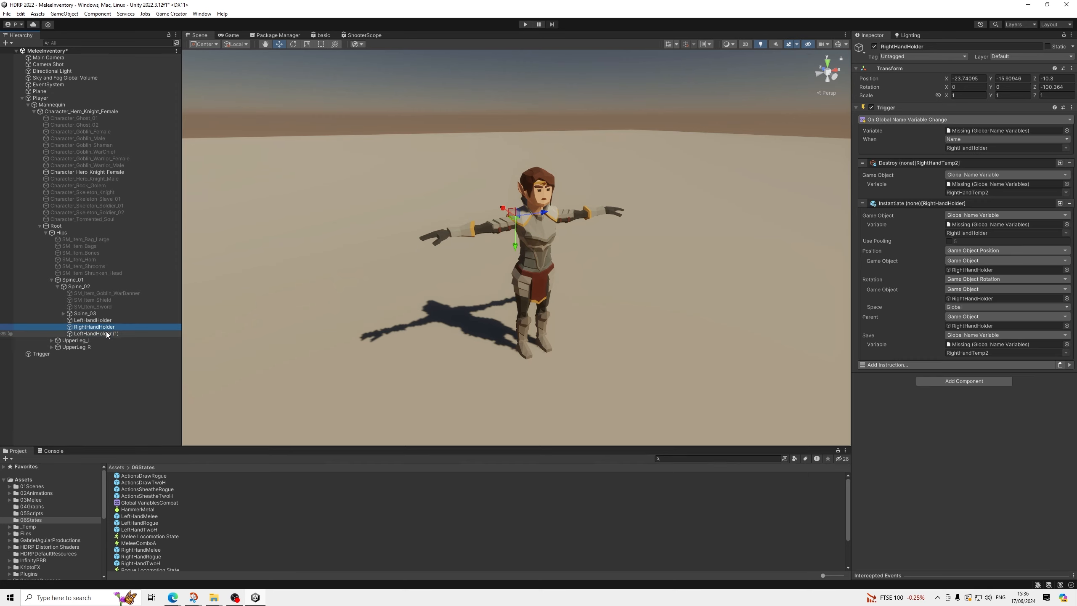
click(106, 334)
key(Delete)
Step: Check the triggers of the old LeftHandHolder and RightHandHolder under Spine_02 and delete both objects
click(101, 320)
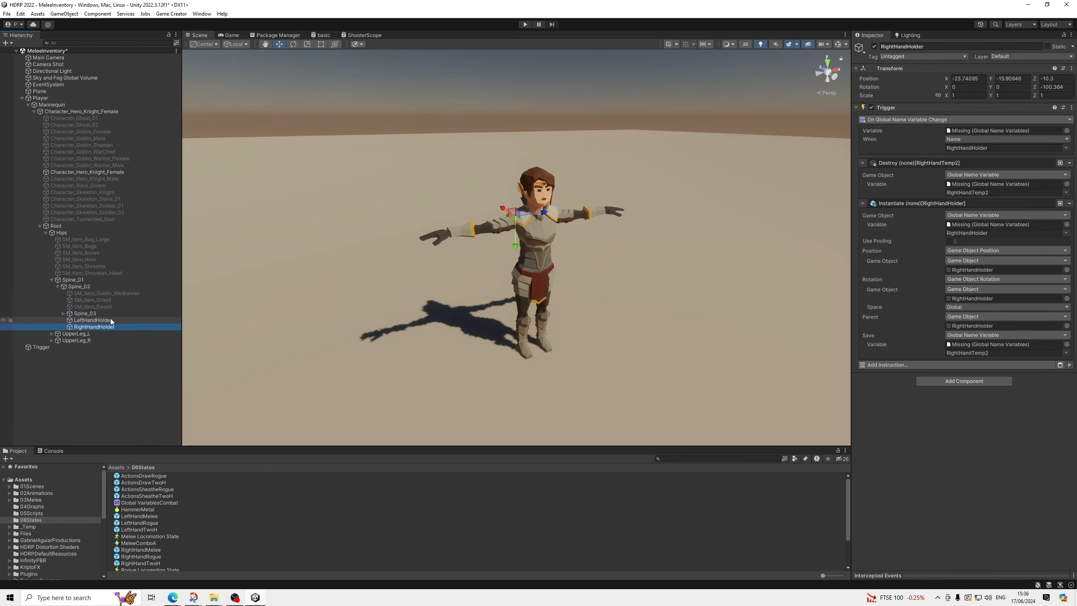
key(Down)
key(Up)
key(Down)
key(Up)
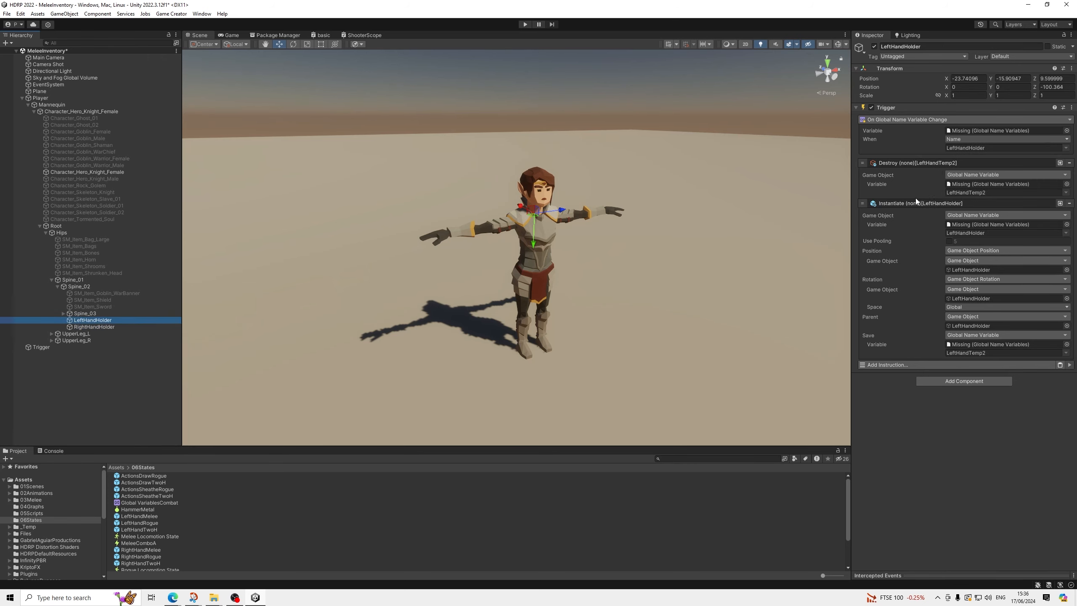
key(Down)
key(Up)
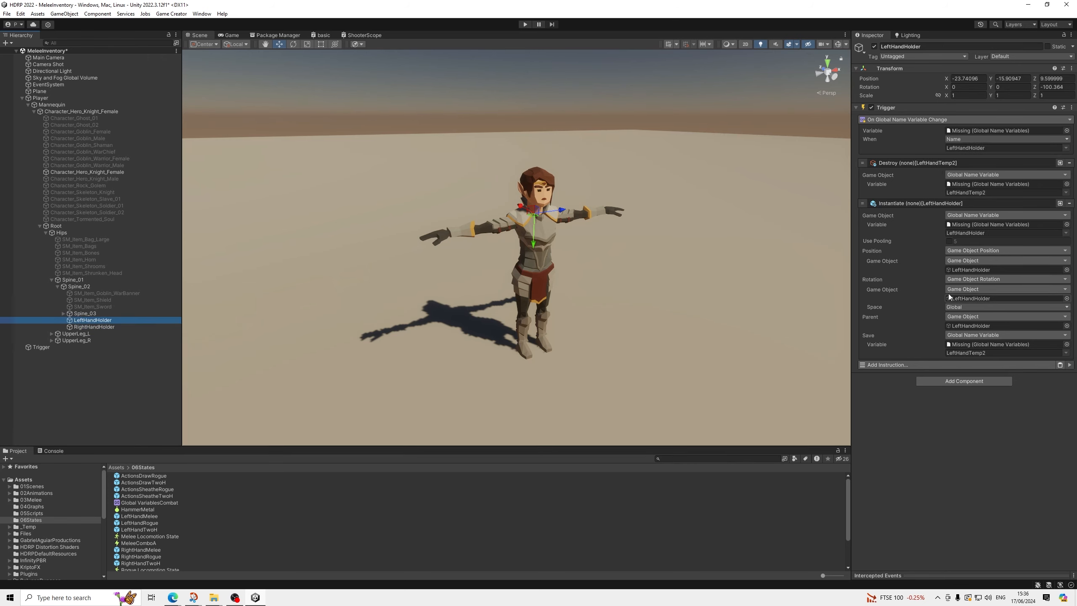
key(Delete)
click(99, 320)
key(Delete)
Step: Paste the copied LeftHandHolder object as a child of the Player's Spine_02 bone
right_click(82, 287)
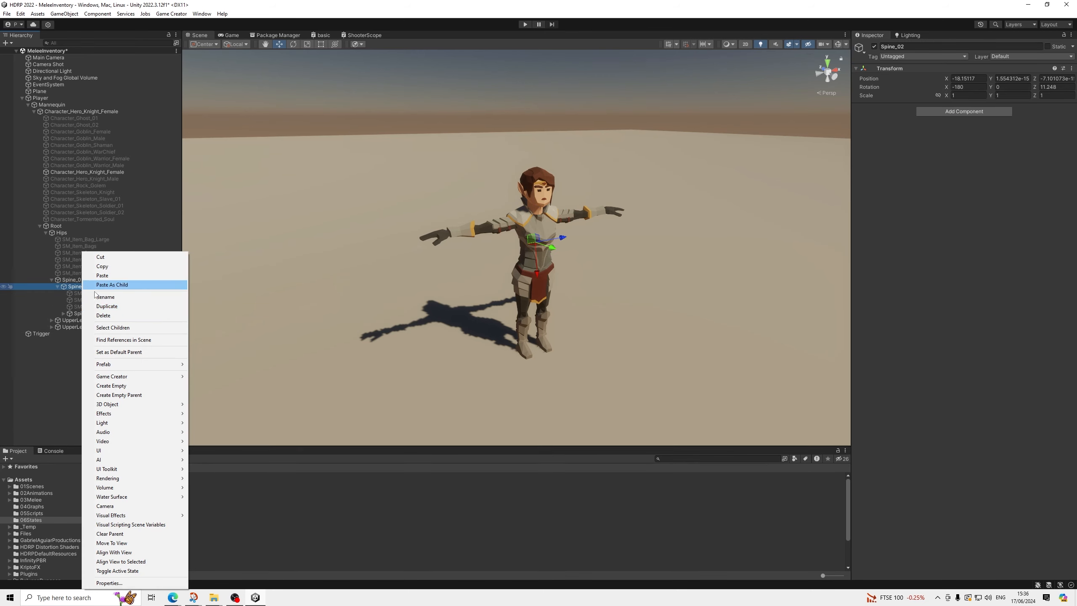
click(136, 285)
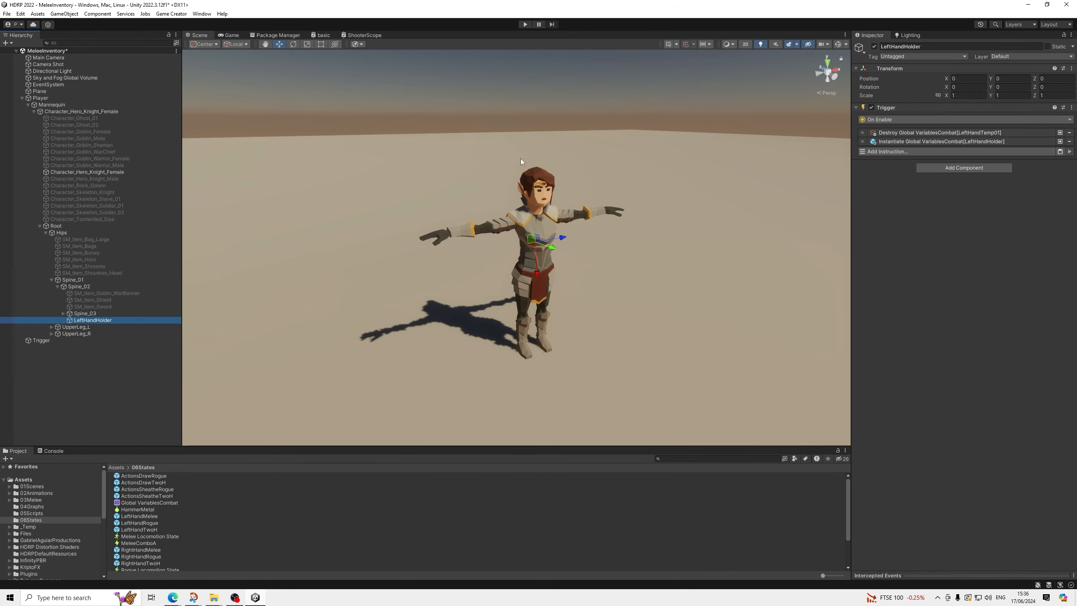
middle_drag(520, 158, 620, 232)
scroll(572, 280, up, 3)
alt+drag(620, 232, 796, 253)
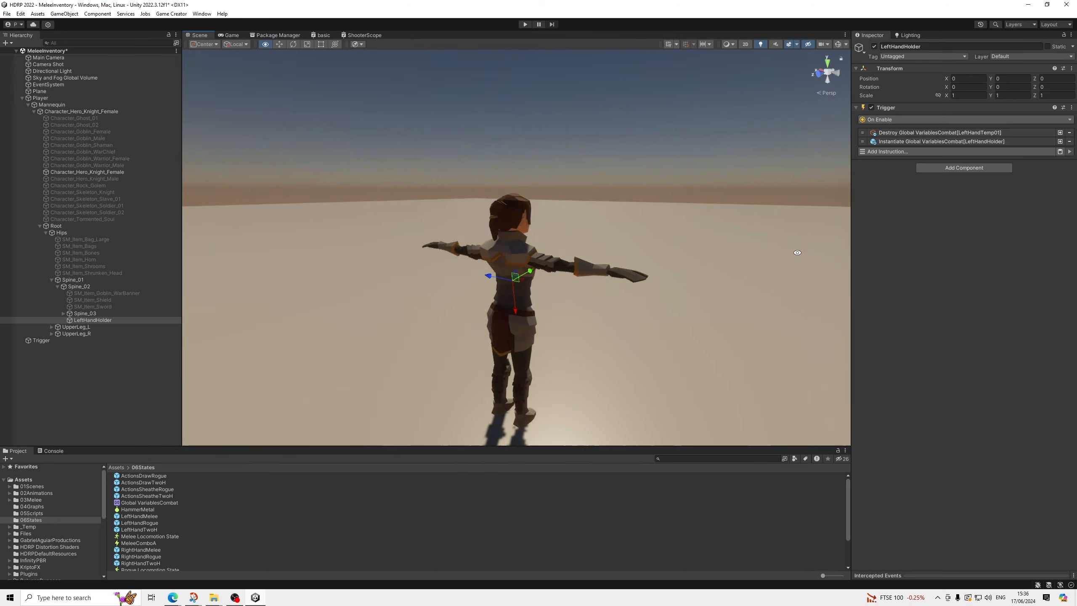
scroll(612, 263, up, 2)
scroll(611, 262, up, 2)
middle_drag(611, 263, 666, 208)
alt+drag(666, 207, 606, 248)
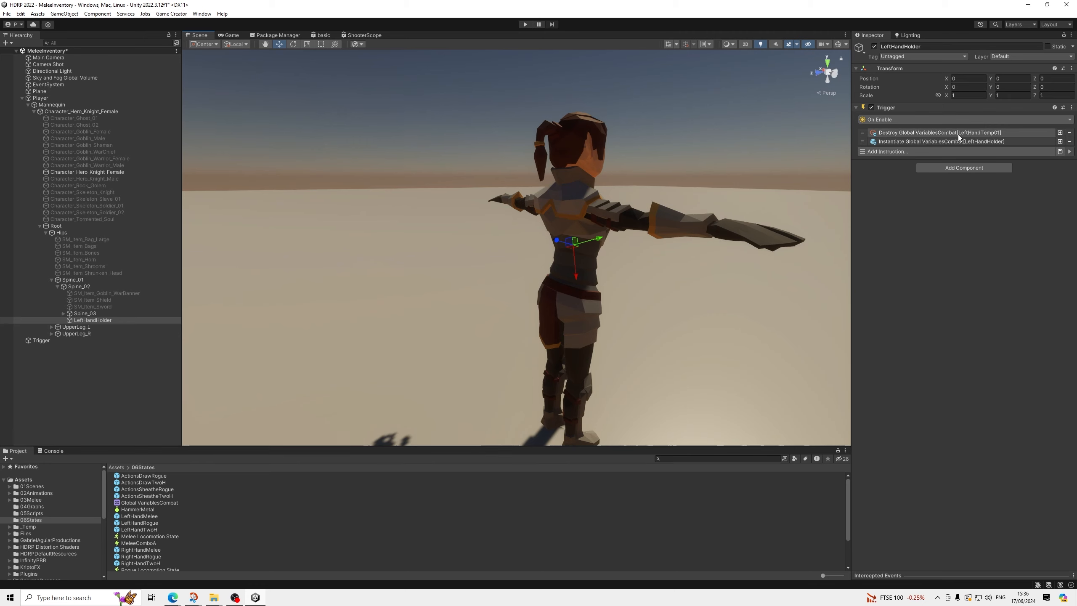
click(931, 119)
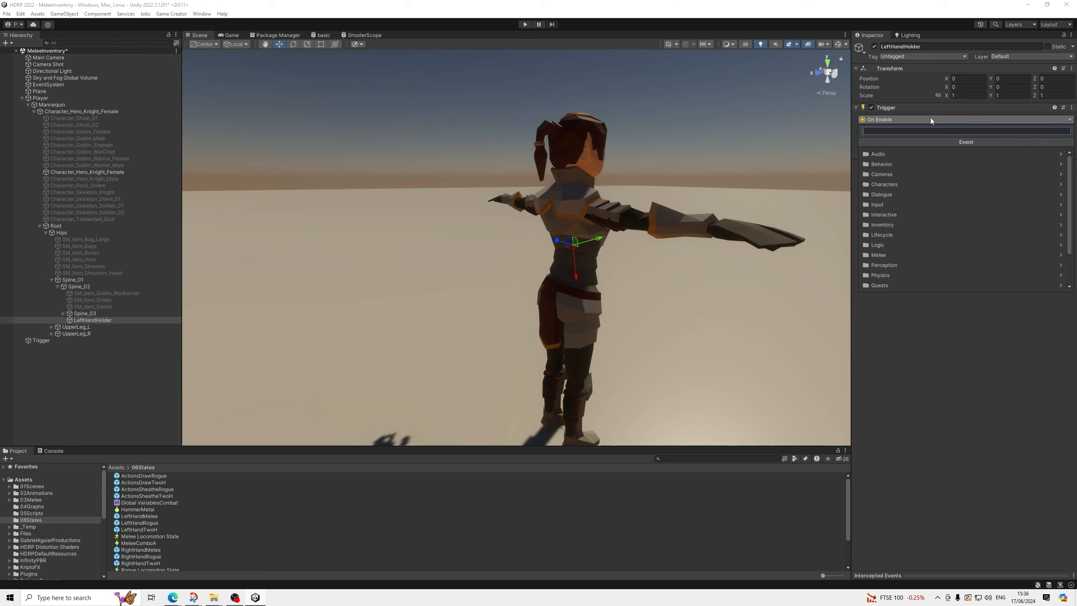
text(varai)
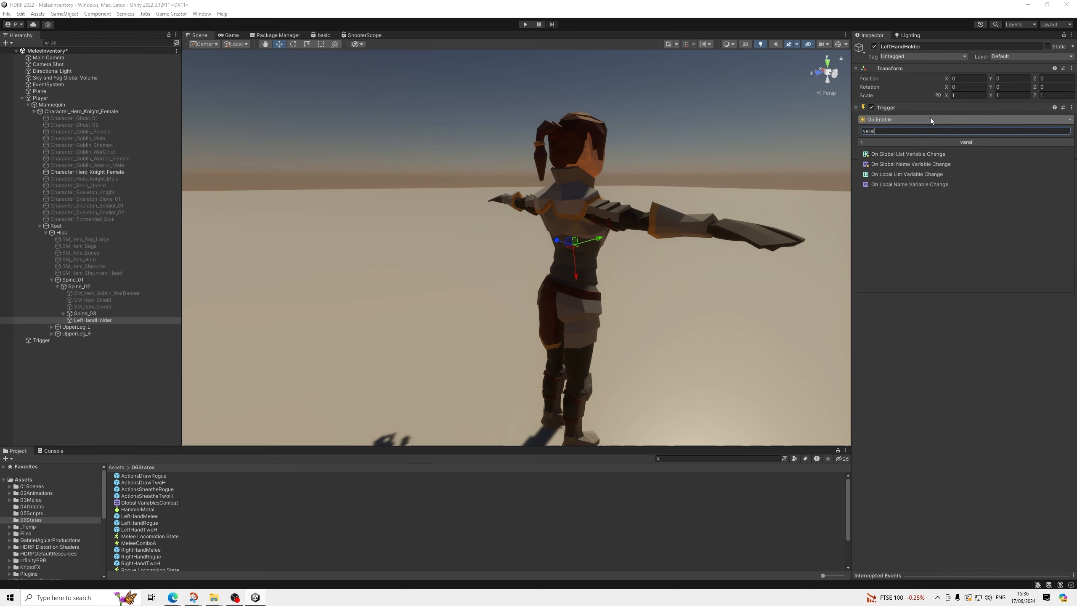
key(Down)
key(Return)
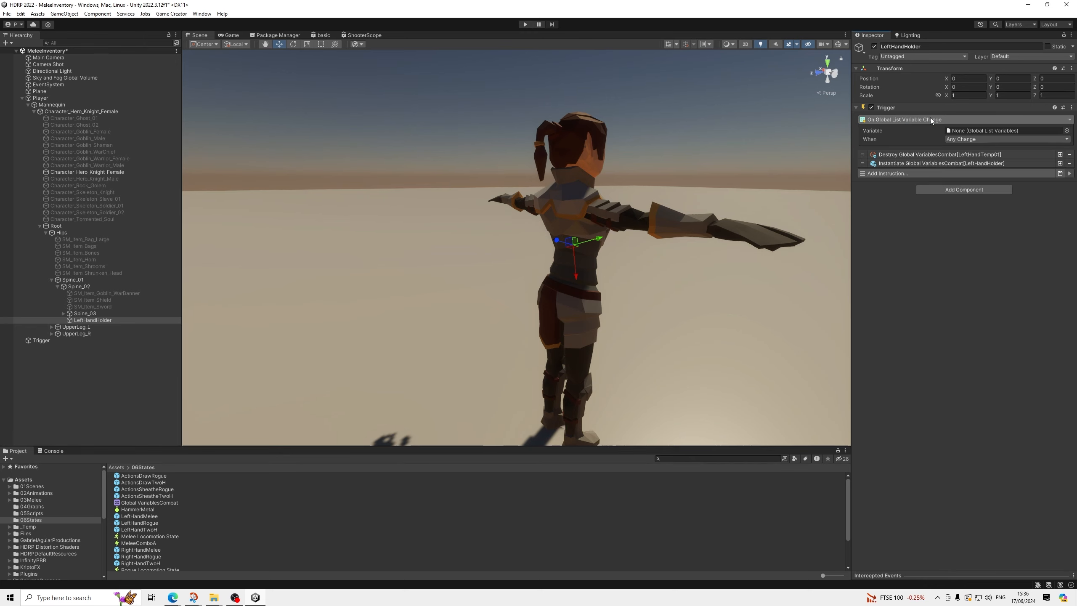
Step: Change the LeftHandHolder trigger's event to On Global Name Variable Change
click(931, 118)
text(ari)
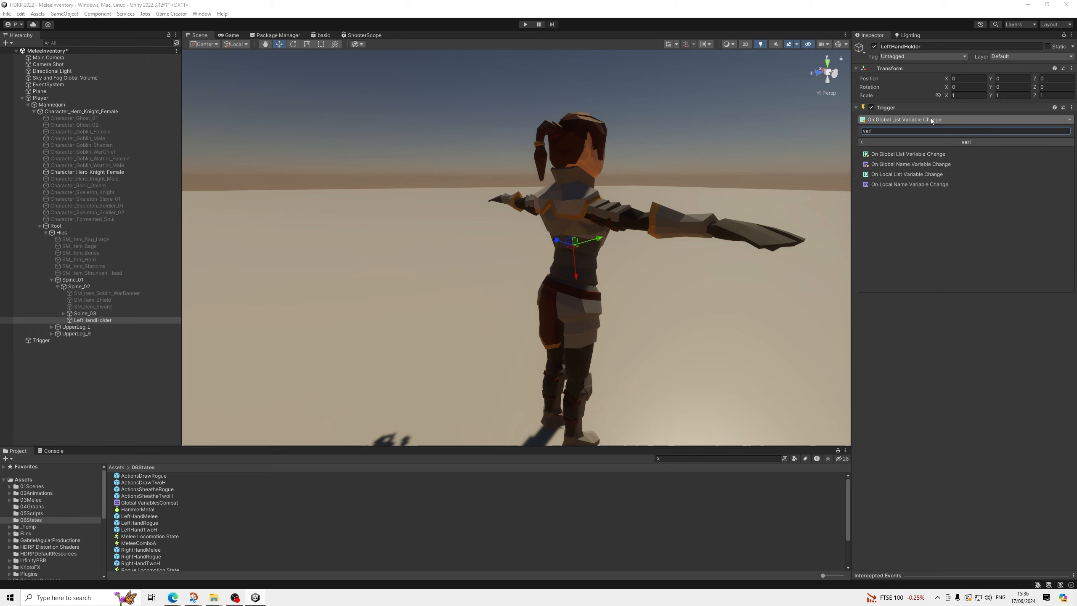
key(Down)
key(Down)
key(Return)
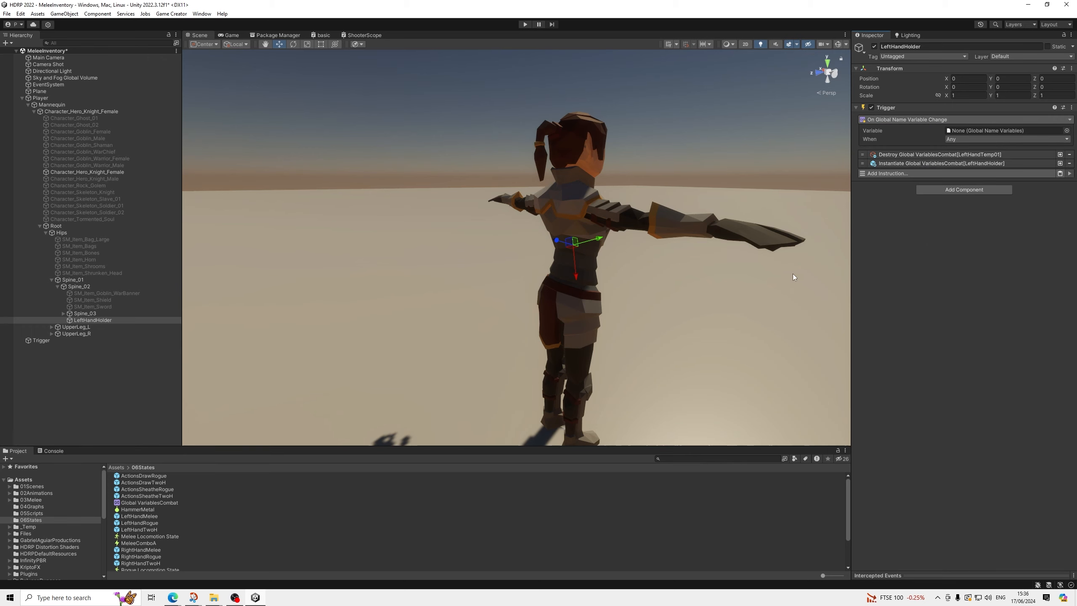
Step: Assign Global VariablesCombat as the trigger's variable asset and make it react to the name LeftHandHolder
drag(149, 503, 990, 132)
click(954, 139)
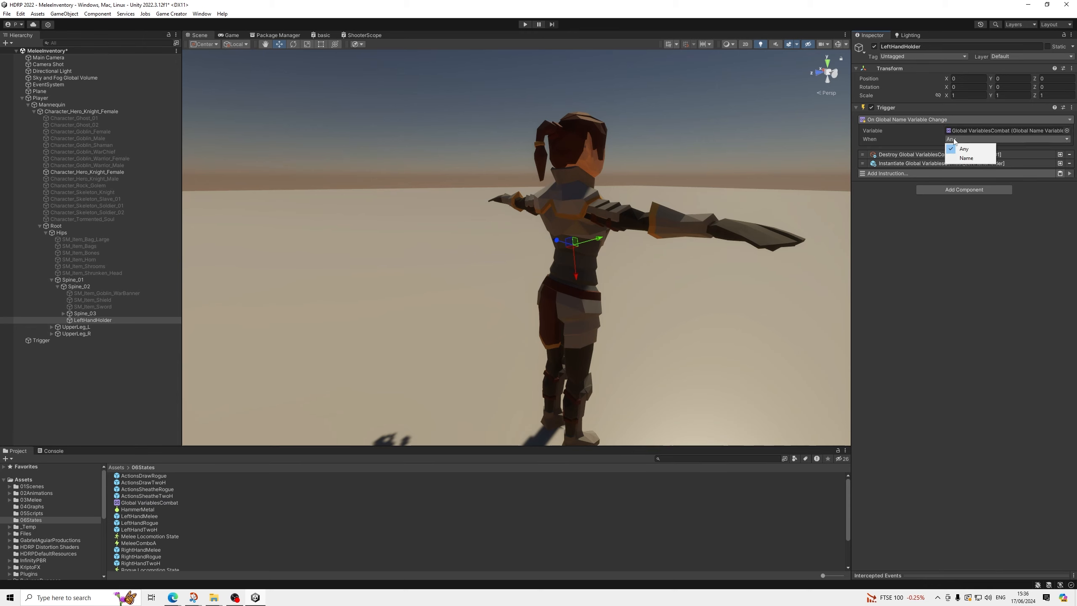
click(967, 158)
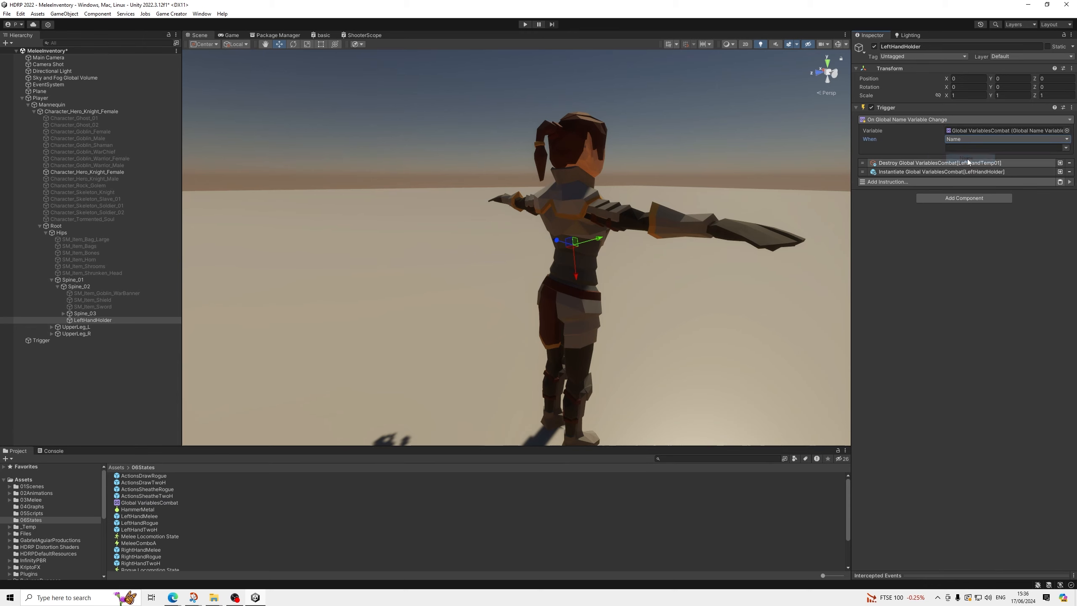
click(1066, 148)
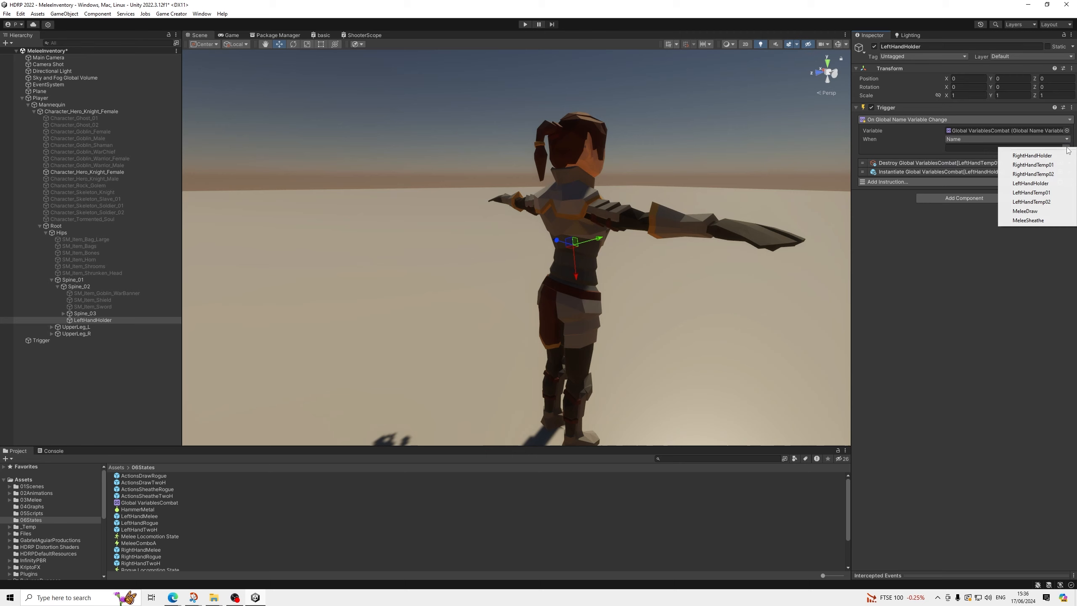
click(1029, 185)
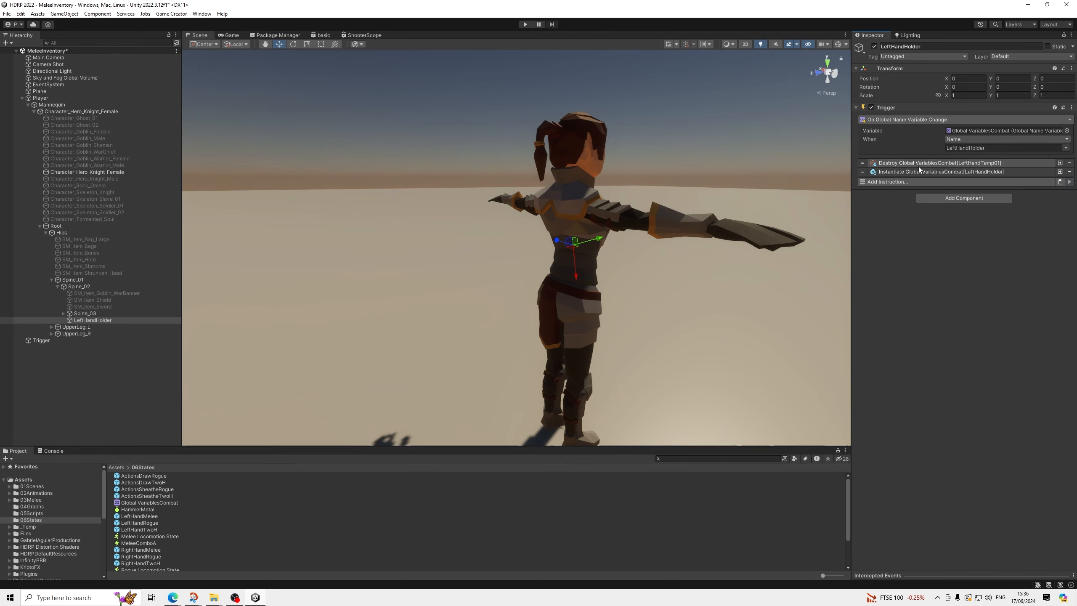
Step: Expand the trigger's Destroy and Instantiate instructions and set the Destroy instruction's variable to LeftHandTemp02
click(920, 164)
click(933, 203)
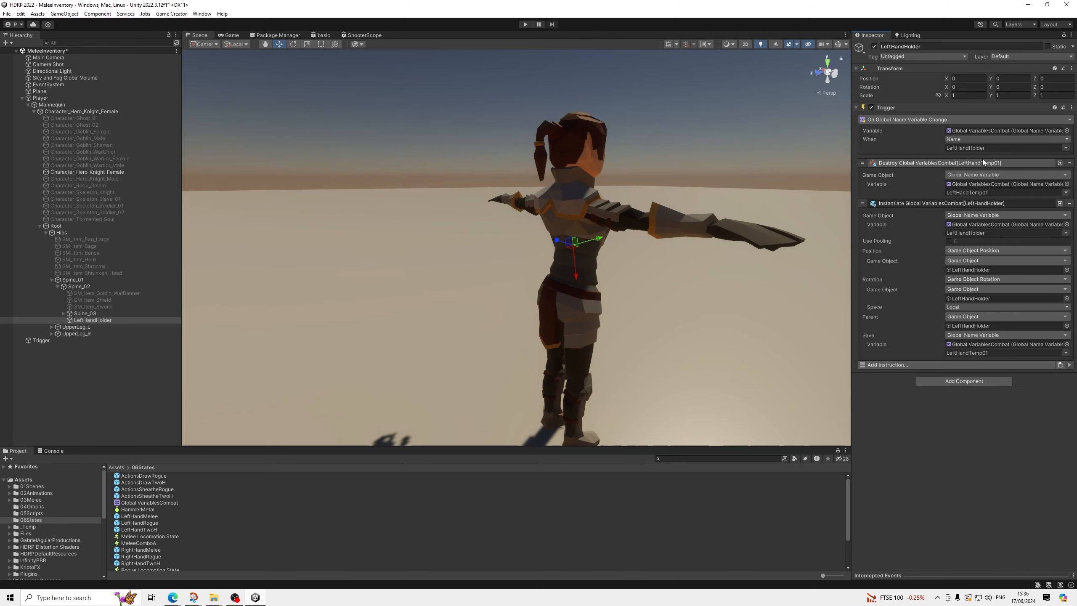
click(1043, 192)
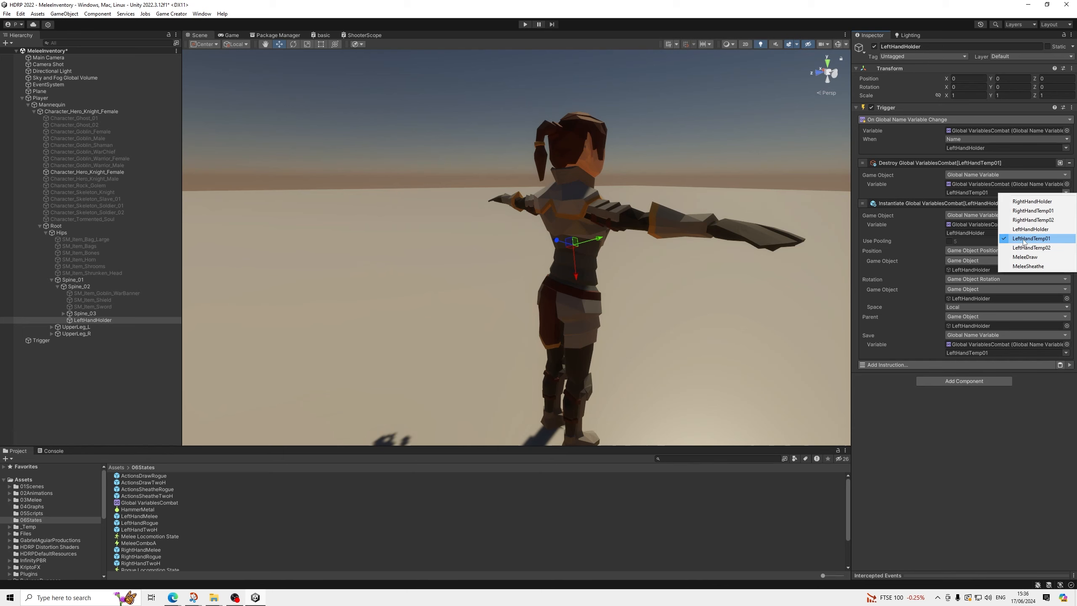
click(1020, 249)
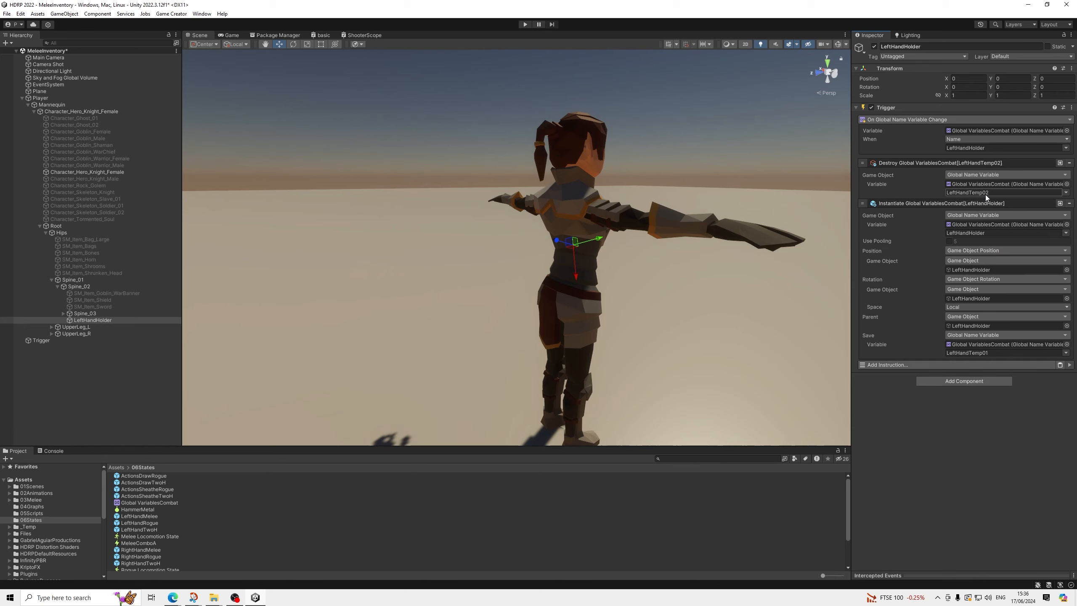
Step: Set the Instantiate instruction's save variable to LeftHandTemp02 on the Spine_02 LeftHandHolder, and collapse its trigger instructions
click(1067, 353)
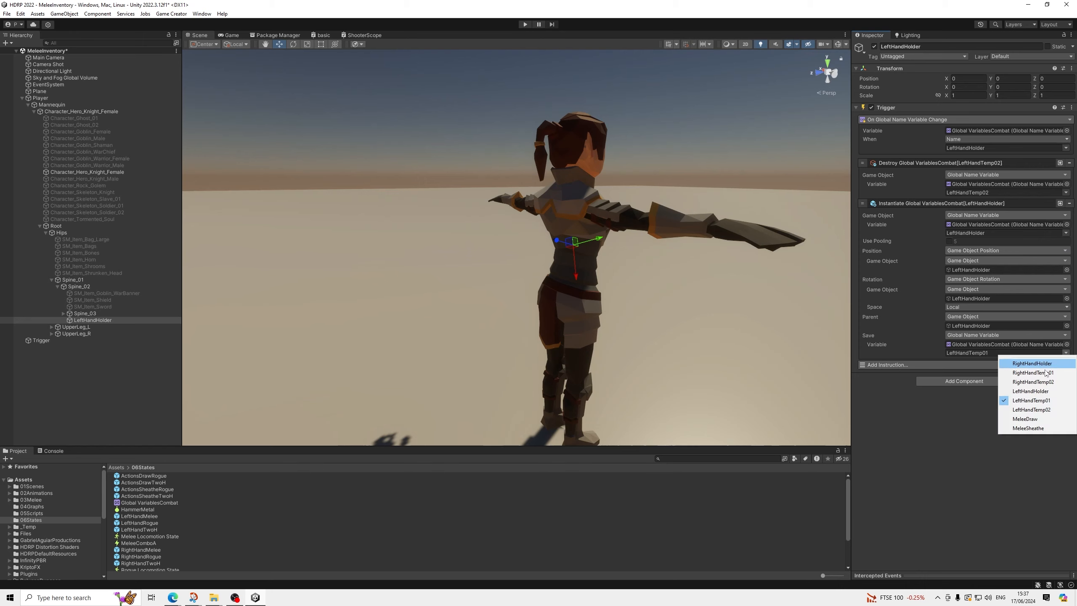
click(1027, 408)
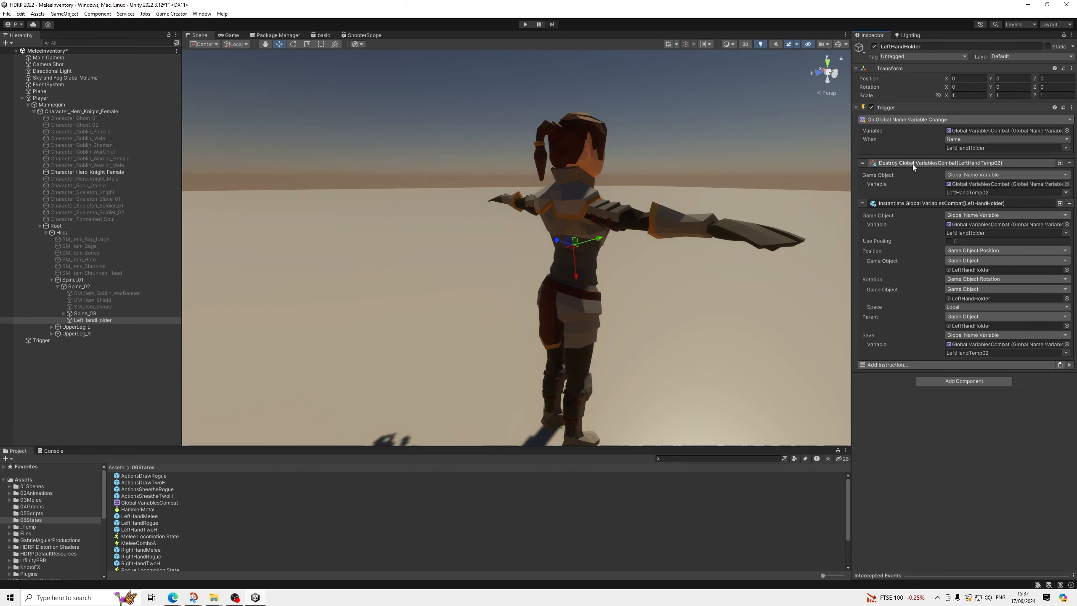
scroll(187, 562, down, 2)
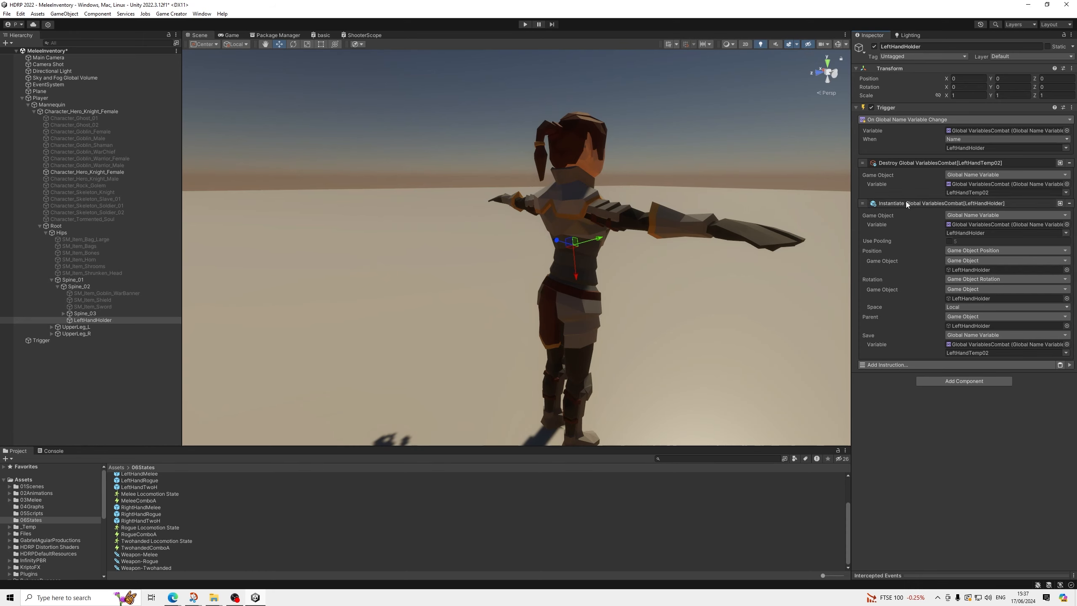
click(870, 204)
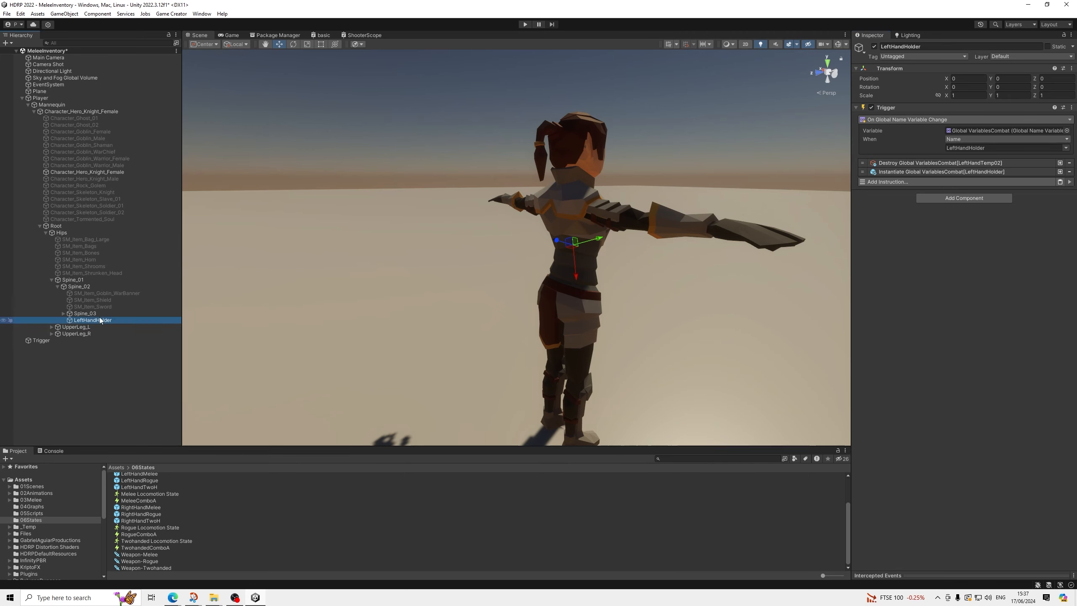
Step: Duplicate the LeftHandHolder under Spine_02 and name the copy RightHandHolder
key(ctrl+d)
click(937, 46)
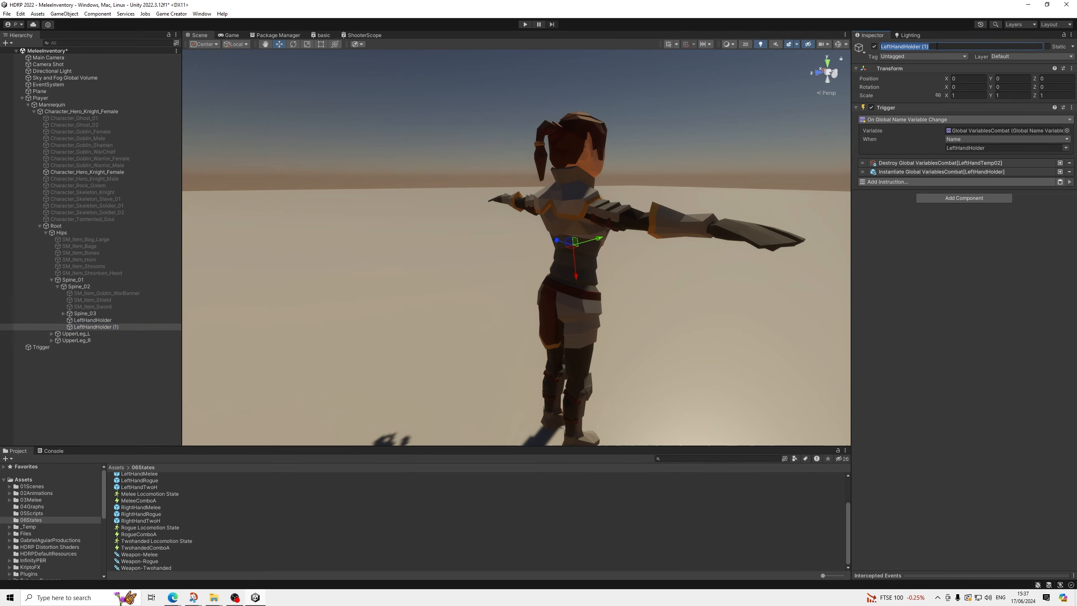
text(RightHandHolder)
Step: Make the RightHandHolder trigger react to the name RightHandHolder and set its Destroy instruction's variable to RightHandTemp02
click(1066, 148)
click(1032, 155)
click(933, 162)
click(1066, 193)
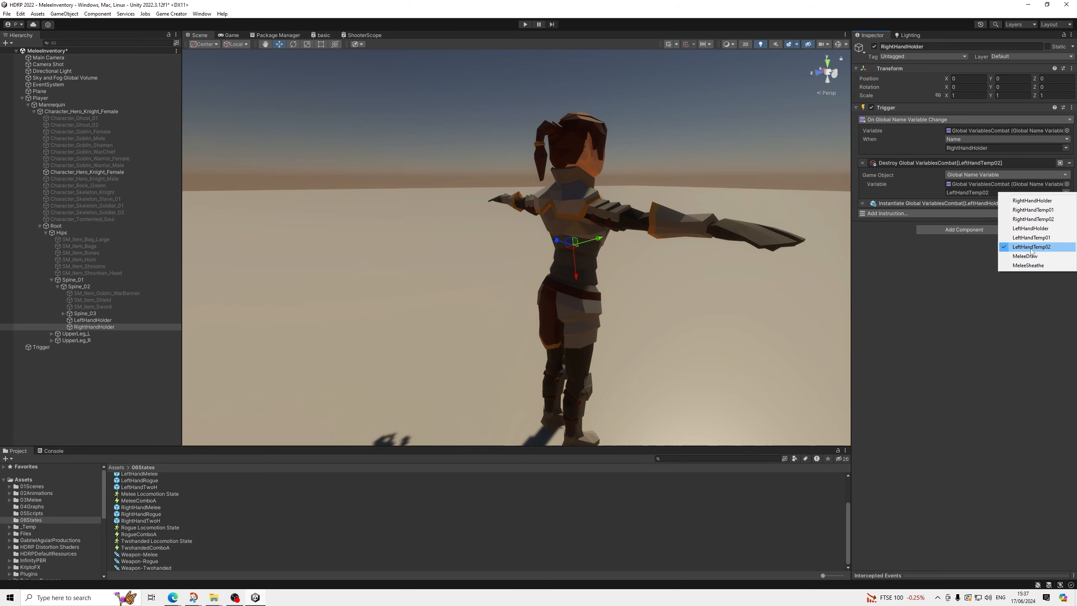
click(1058, 218)
Step: Set the Instantiate instruction's game object variable to RightHandHolder and its save variable to RightHandTemp02
click(1018, 204)
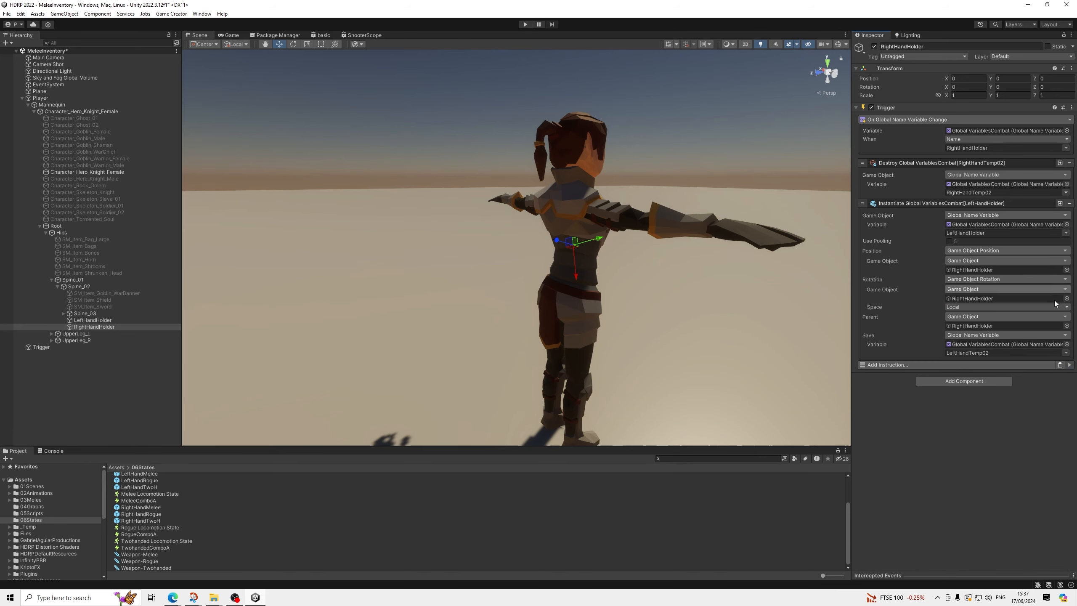
click(1066, 354)
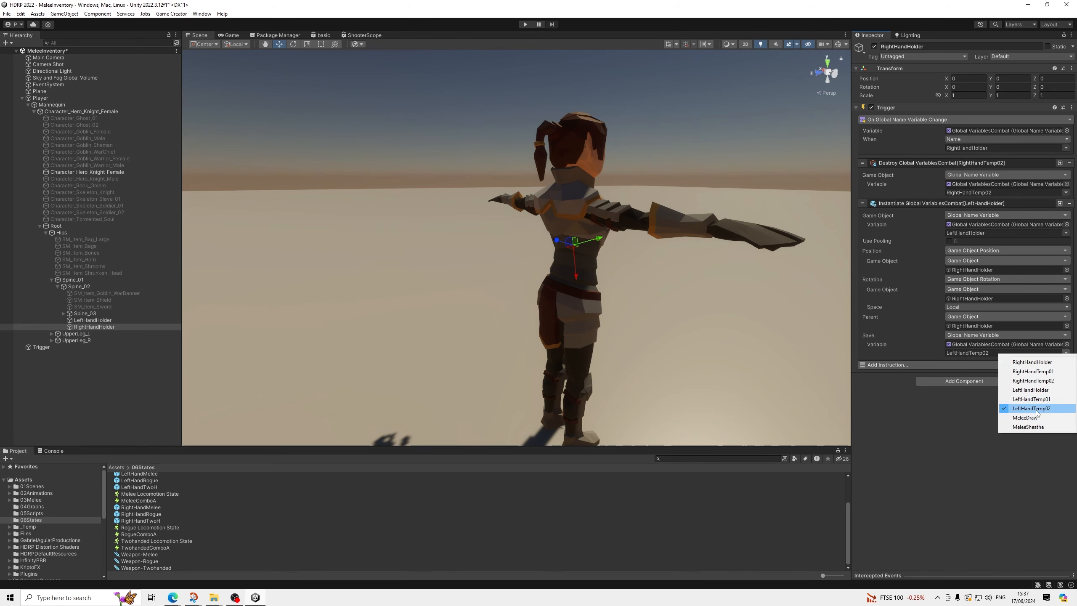
click(1045, 381)
click(1067, 234)
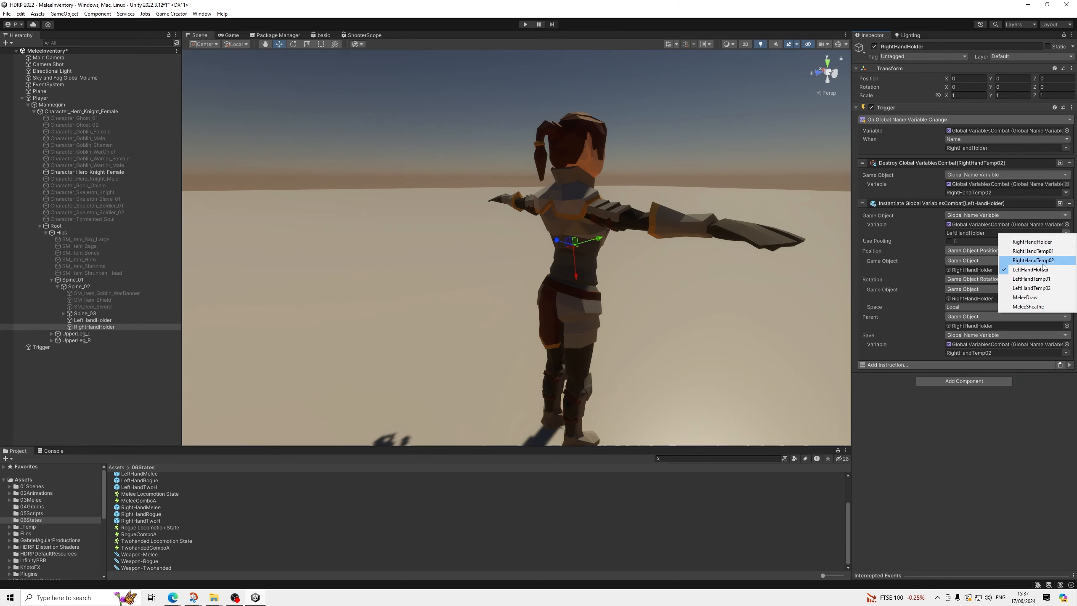
click(1031, 247)
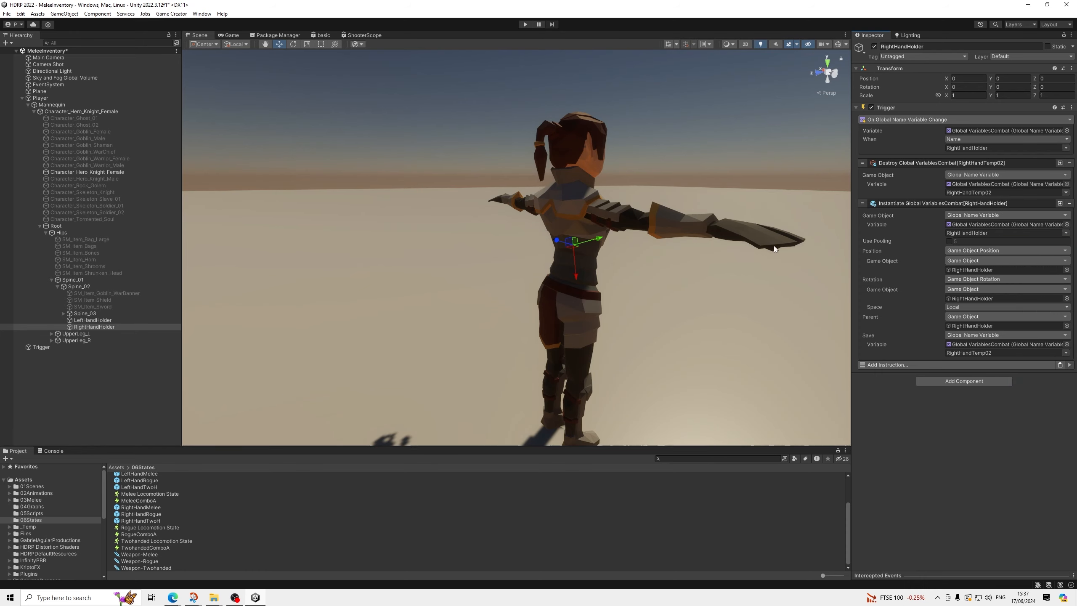
Step: Select both Spine_02 holders and move them together to the character's upper back, at about X -21.4, Y -16.7
middle_drag(718, 226, 648, 252)
scroll(614, 253, down, 2)
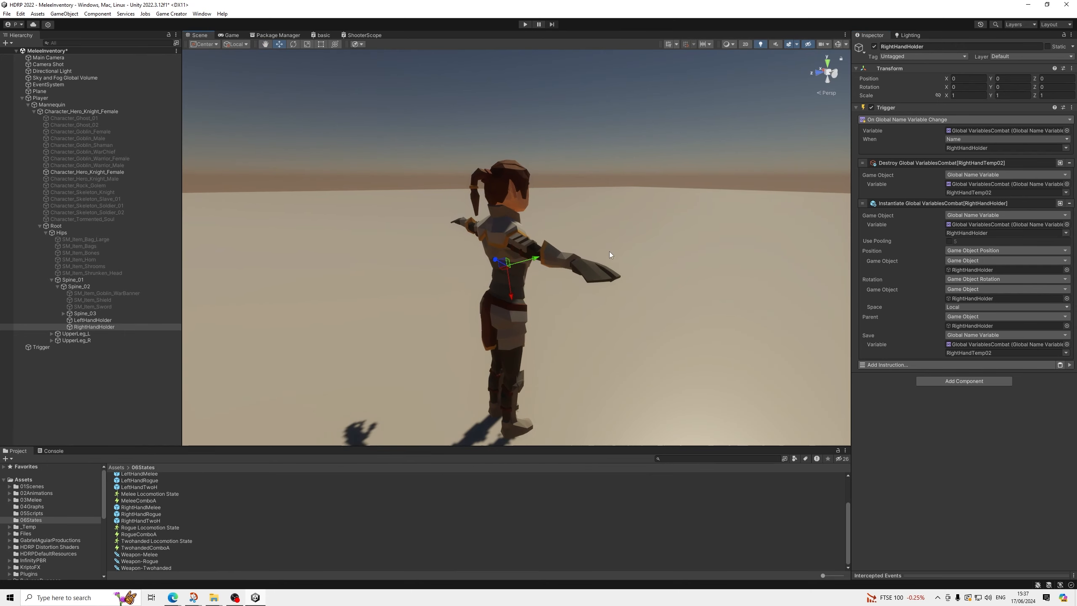
scroll(624, 250, up, 1)
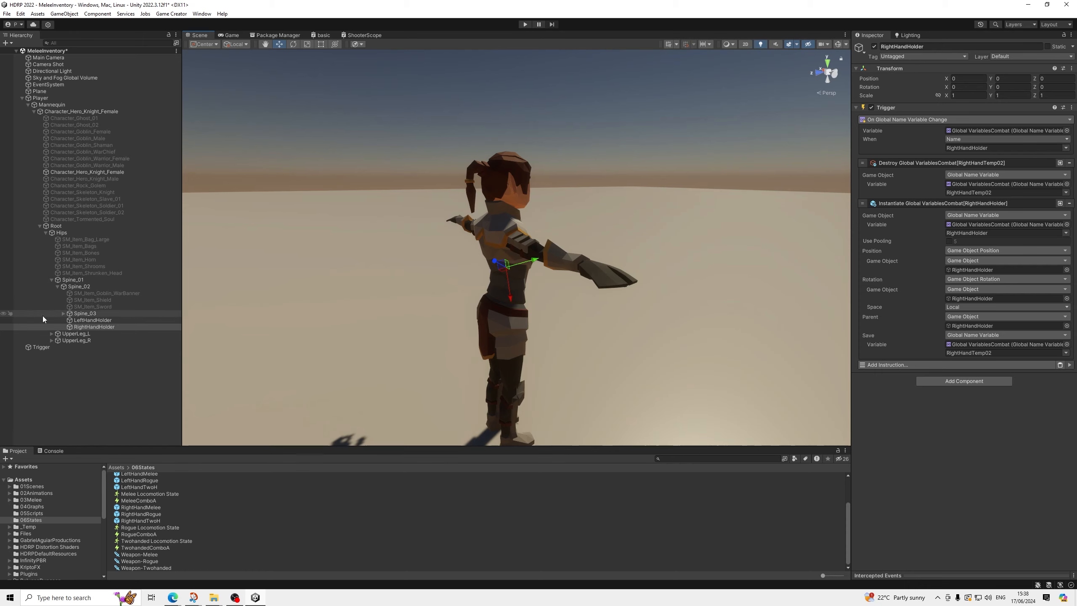
shift+click(101, 321)
scroll(576, 297, up, 1)
middle_drag(576, 297, 494, 276)
scroll(658, 289, up, 2)
scroll(563, 286, up, 3)
alt+drag(493, 277, 480, 250)
alt+drag(507, 205, 481, 250)
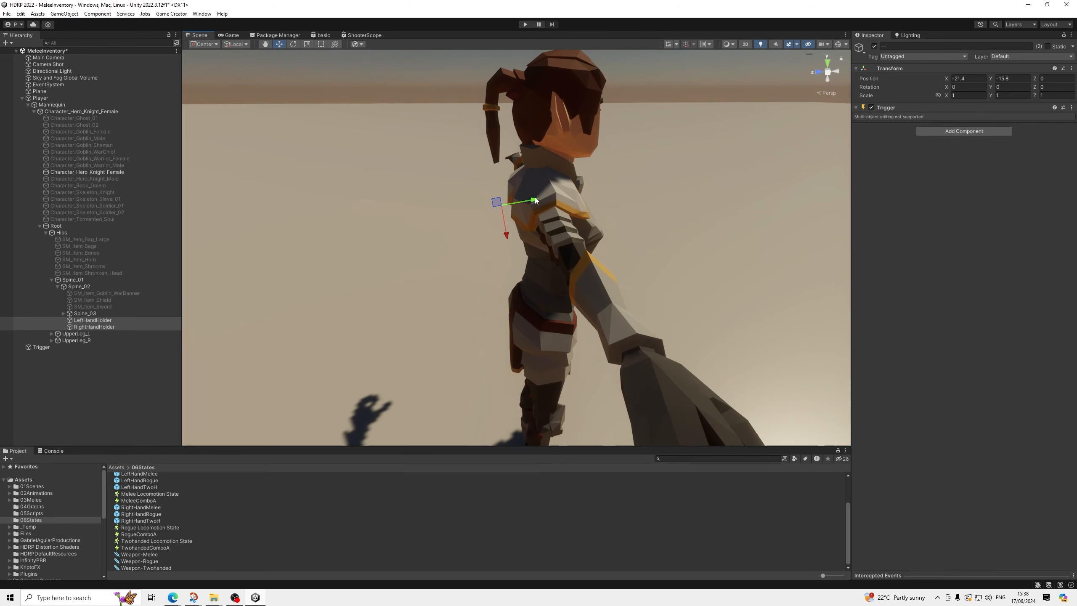
drag(535, 200, 533, 202)
Step: Rotate both holders about -6.5 degrees around Z to follow the slope of the character's back
click(293, 45)
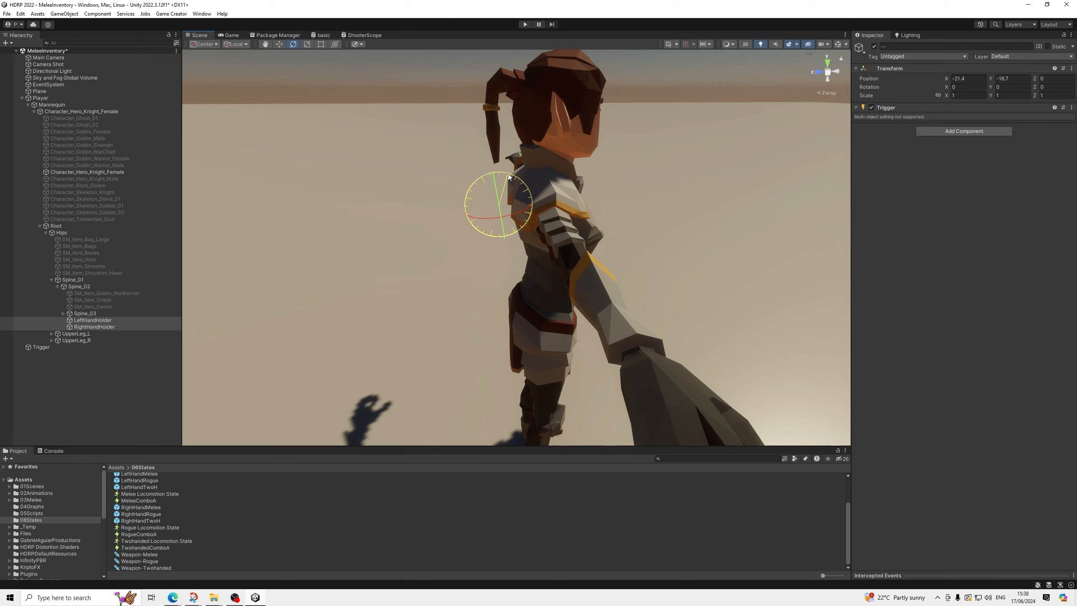
drag(517, 177, 515, 173)
alt+drag(525, 223, 753, 172)
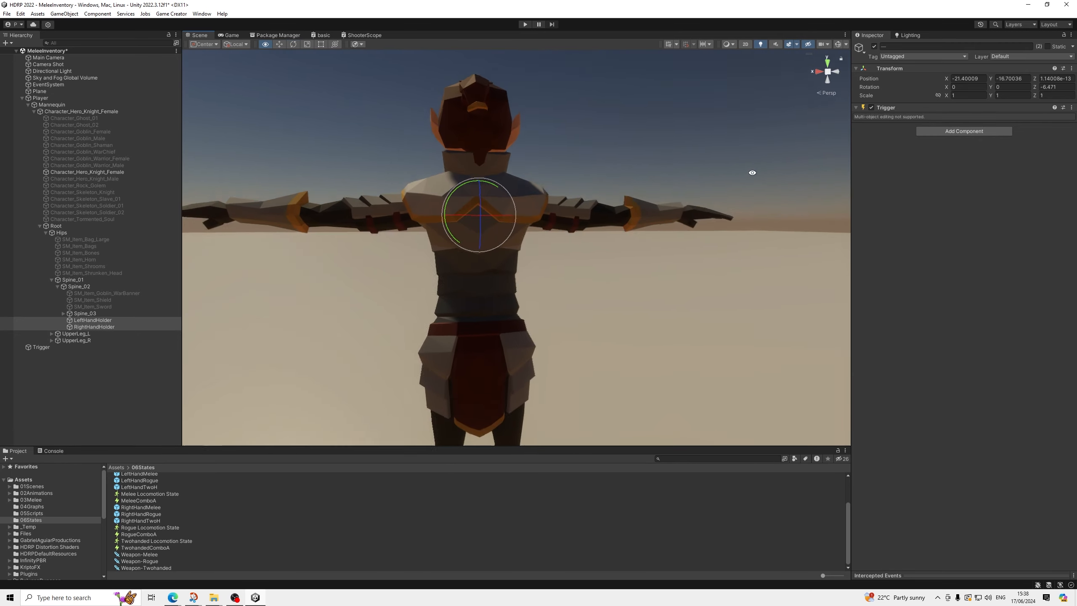
Step: Reposition both holders on the character's back to about X -24.4, Y -16.4, Z 0
click(279, 44)
alt+drag(356, 96, 619, 242)
drag(529, 255, 436, 256)
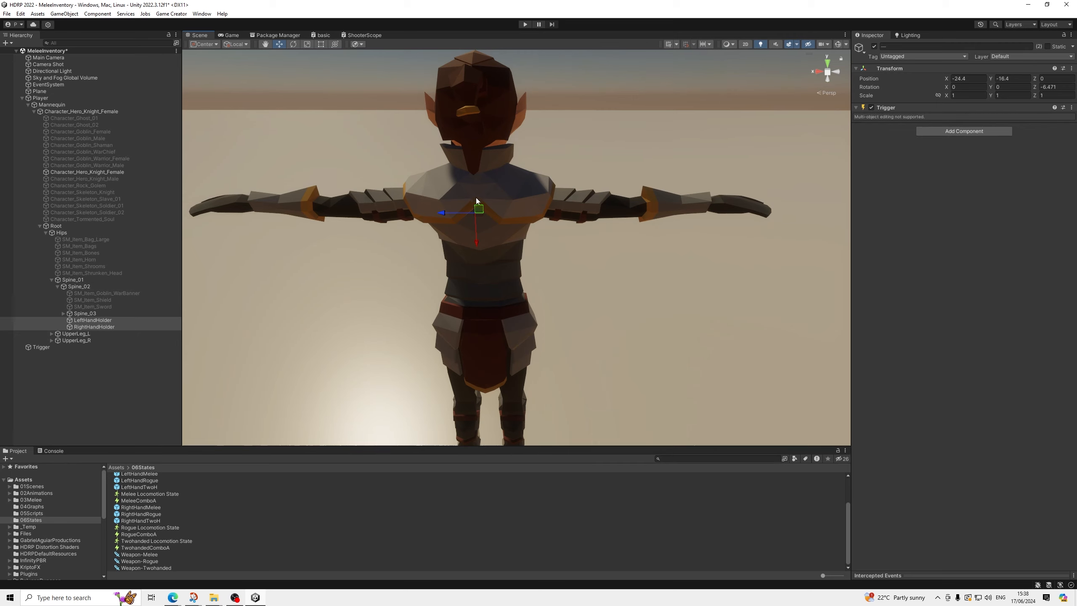
middle_drag(518, 213, 681, 272)
alt+drag(681, 272, 507, 256)
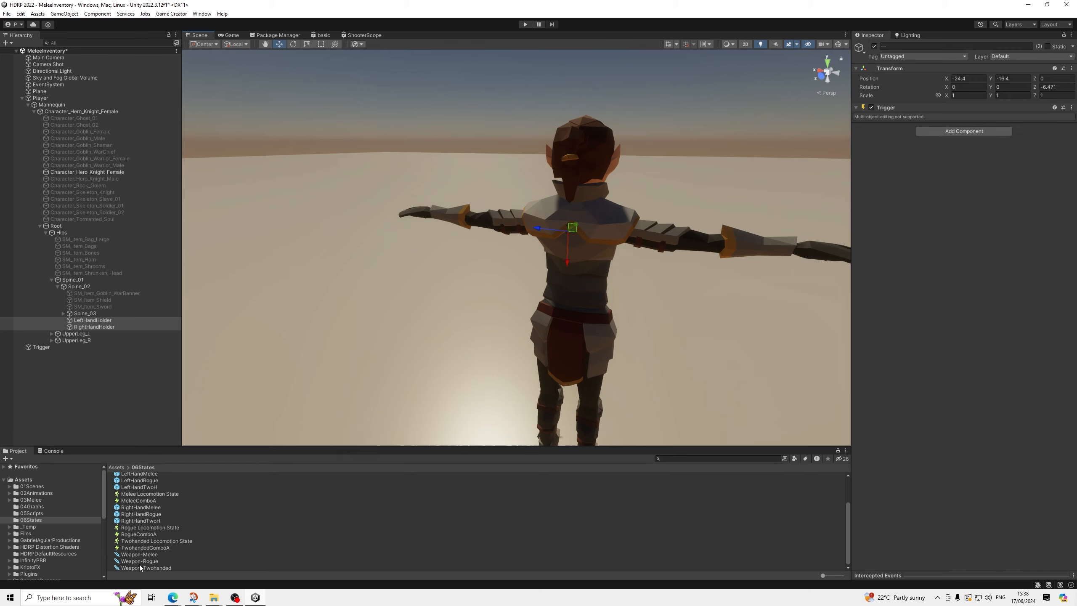
Step: Replace the On Start Trigger's Equip Weapon-Twohanded instruction with an Add Item instruction that gives HammerMetal to the Player
click(43, 348)
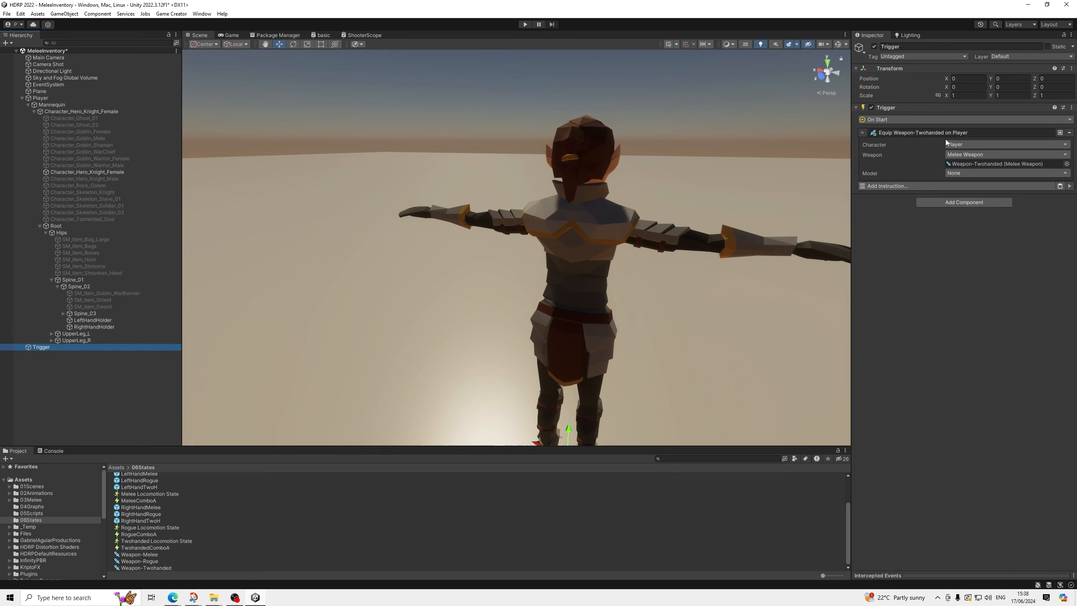
click(1070, 133)
click(883, 135)
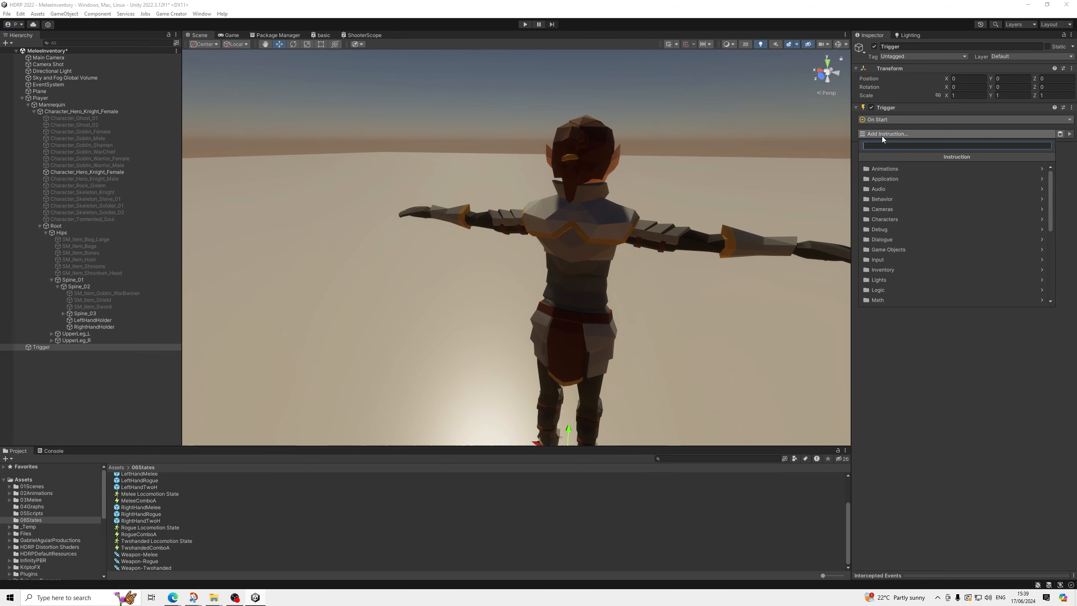
text(add)
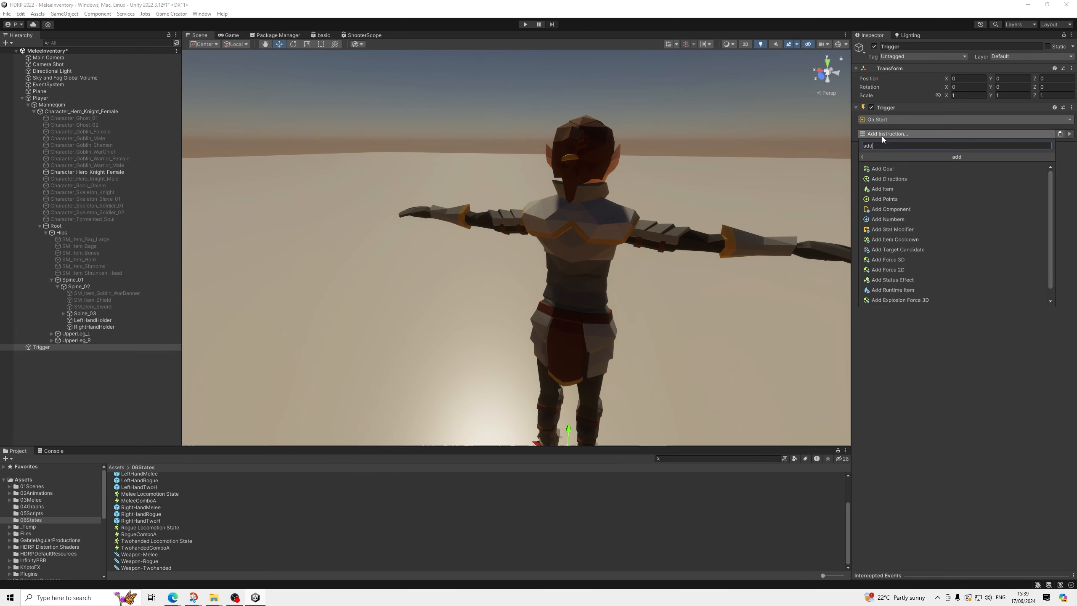
key(Down)
key(Down)
key(Down)
key(Return)
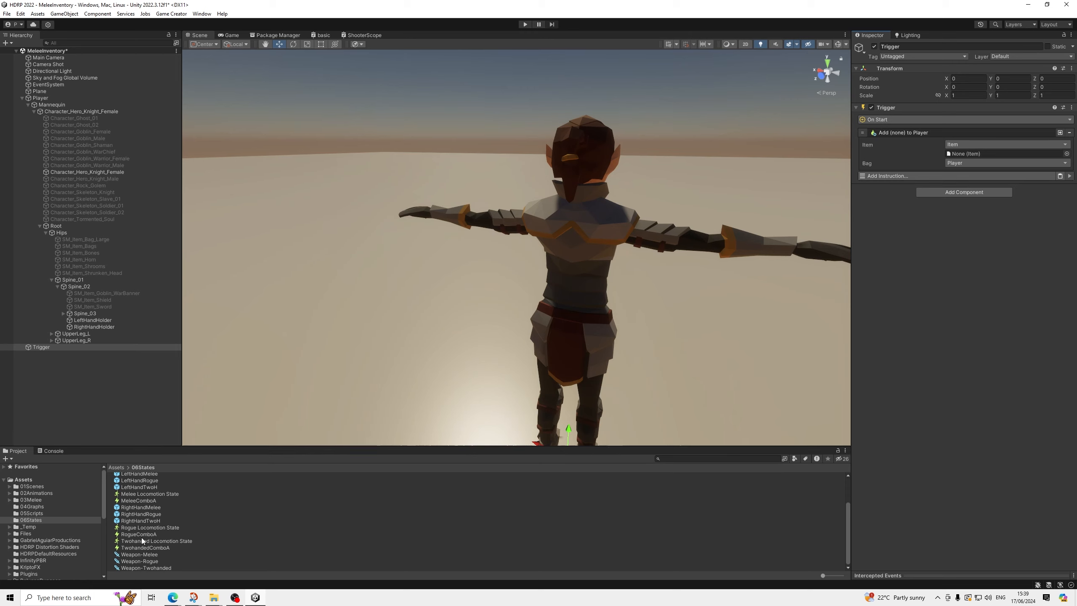
scroll(144, 504, up, 3)
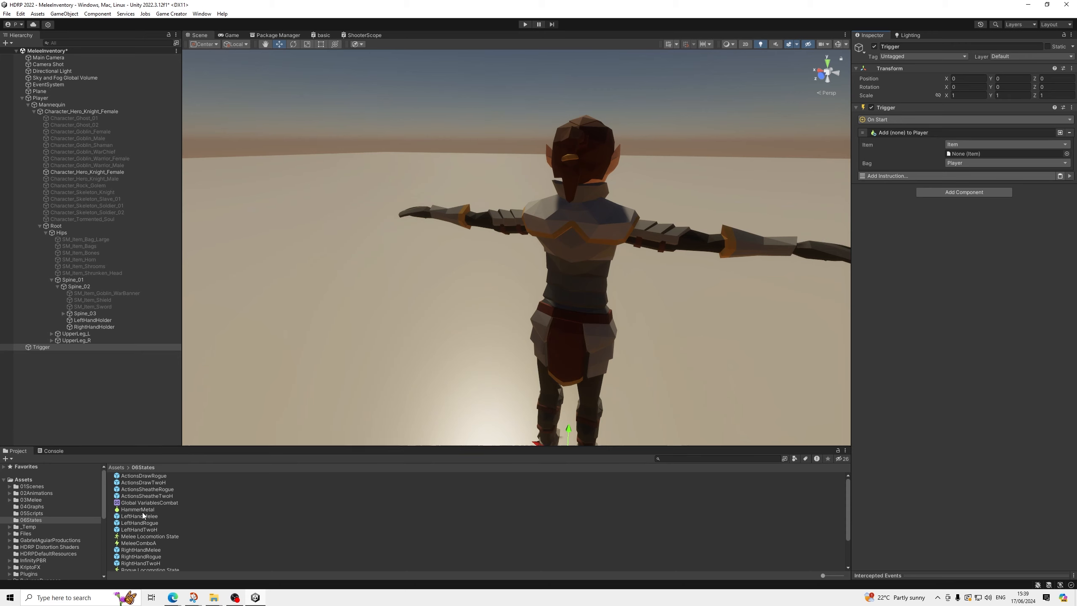
drag(709, 426, 971, 154)
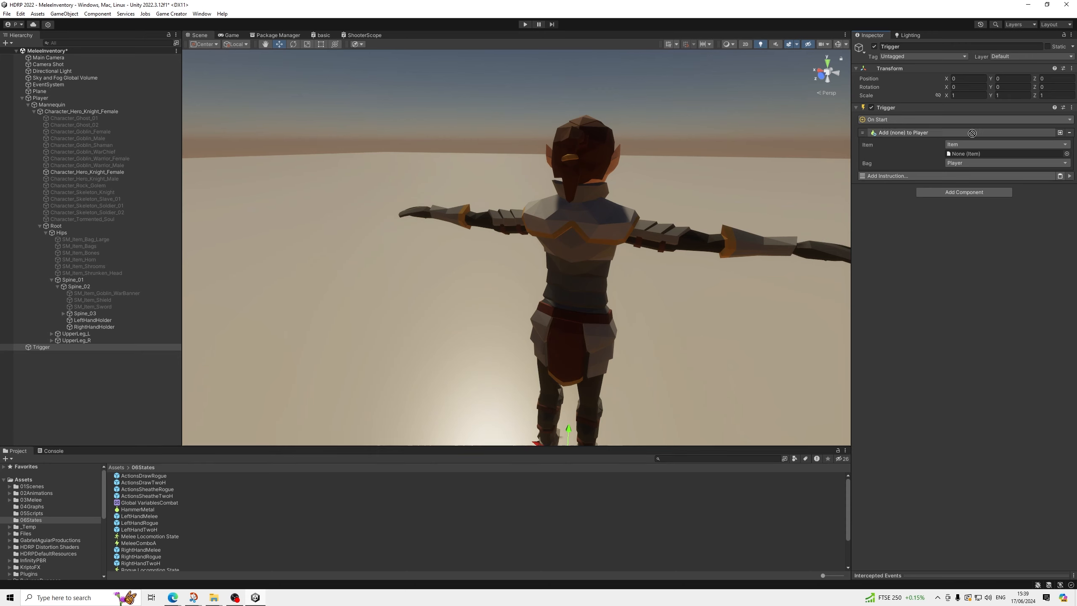
Step: Add an Equip Item instruction for HammerMetal from the Player's bag to the Trigger, and play-test the scene
click(922, 173)
text(equip)
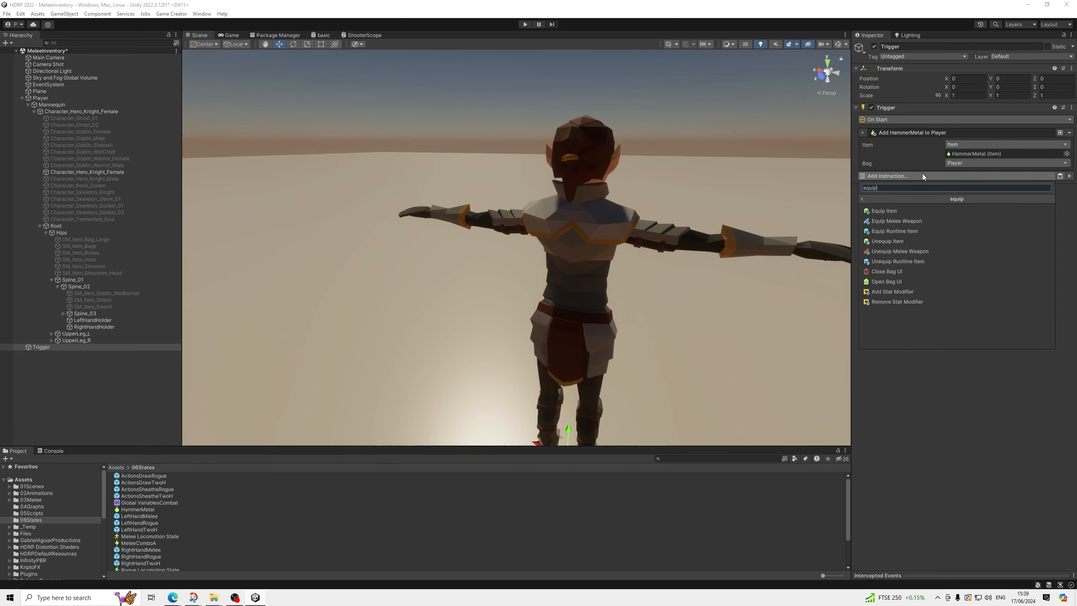
key(Return)
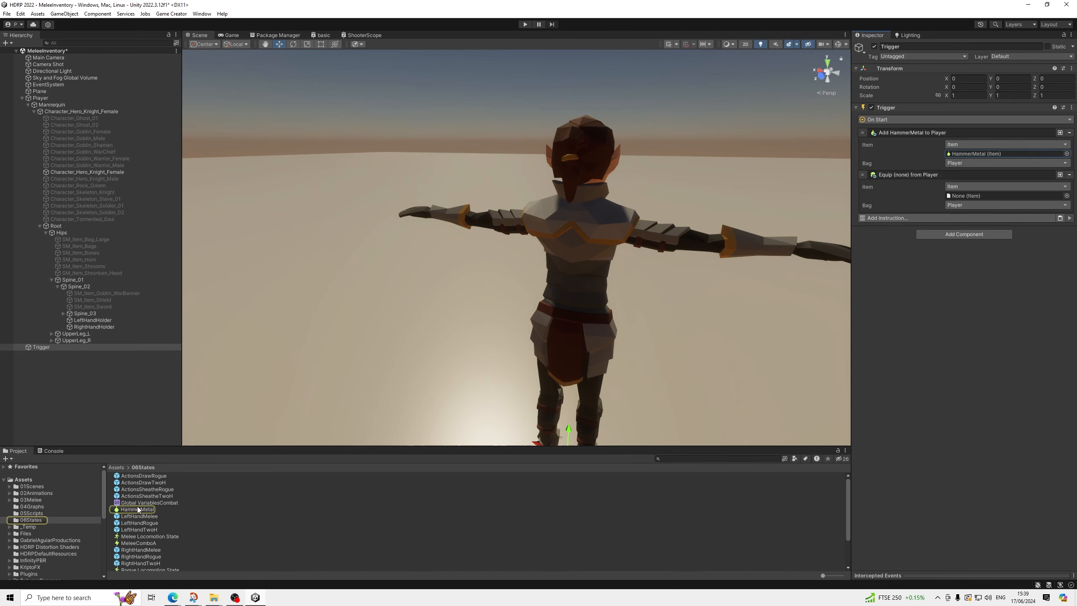
drag(137, 509, 977, 197)
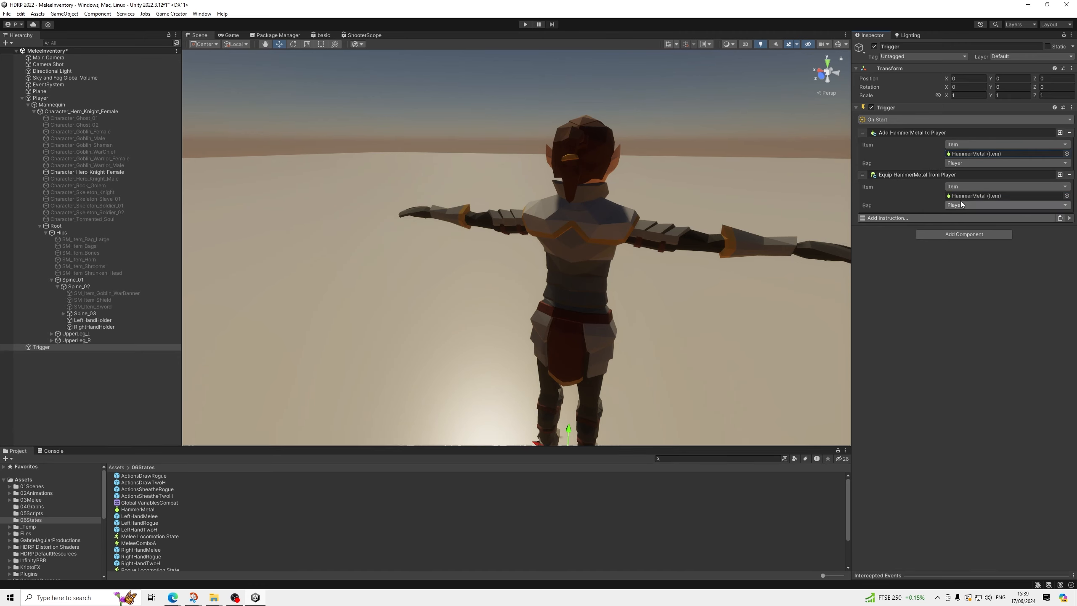
click(526, 24)
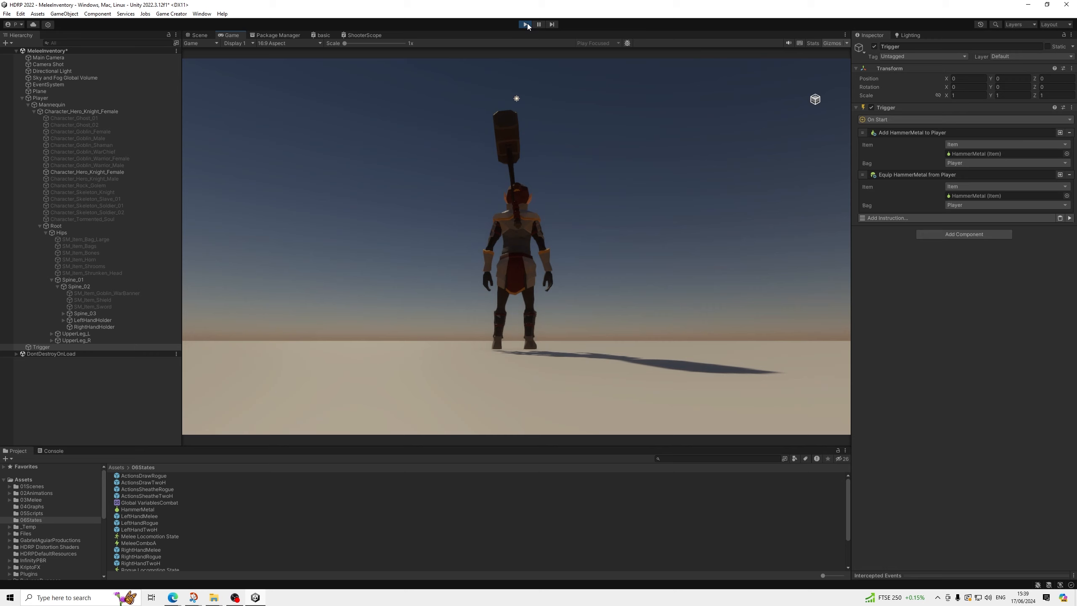
click(526, 24)
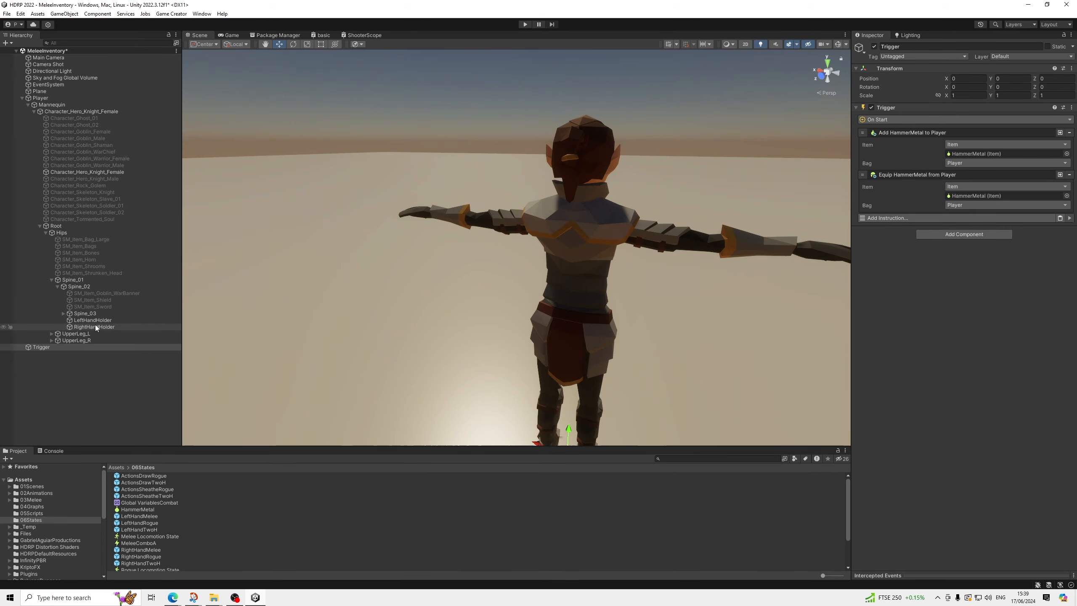
Step: Rotate both Spine_02 holders together to 180 degrees on Y, with Z at about 6.5 degrees
click(94, 322)
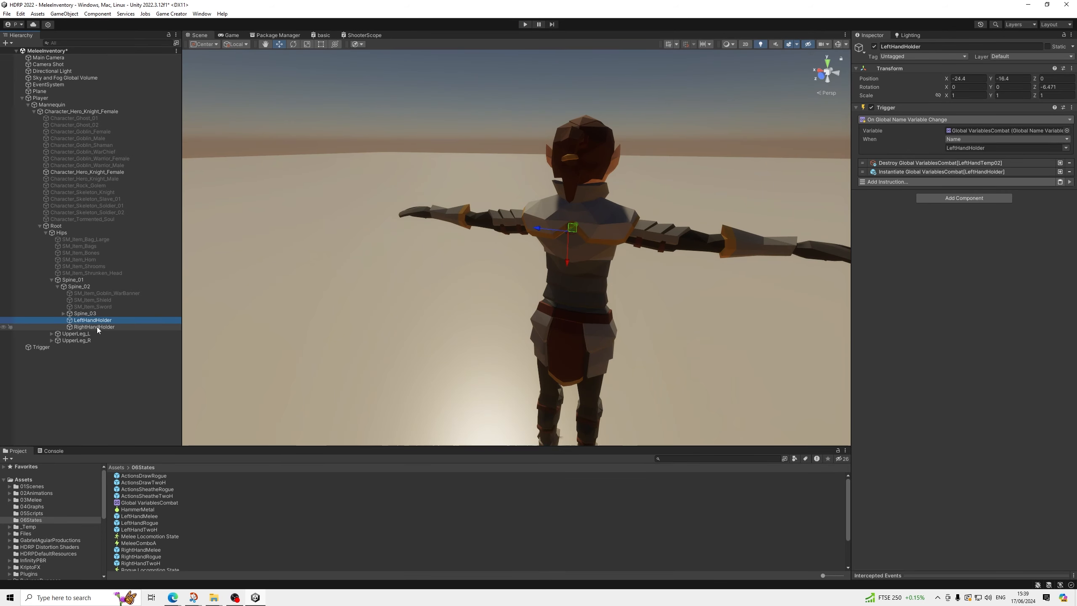
shift+click(97, 327)
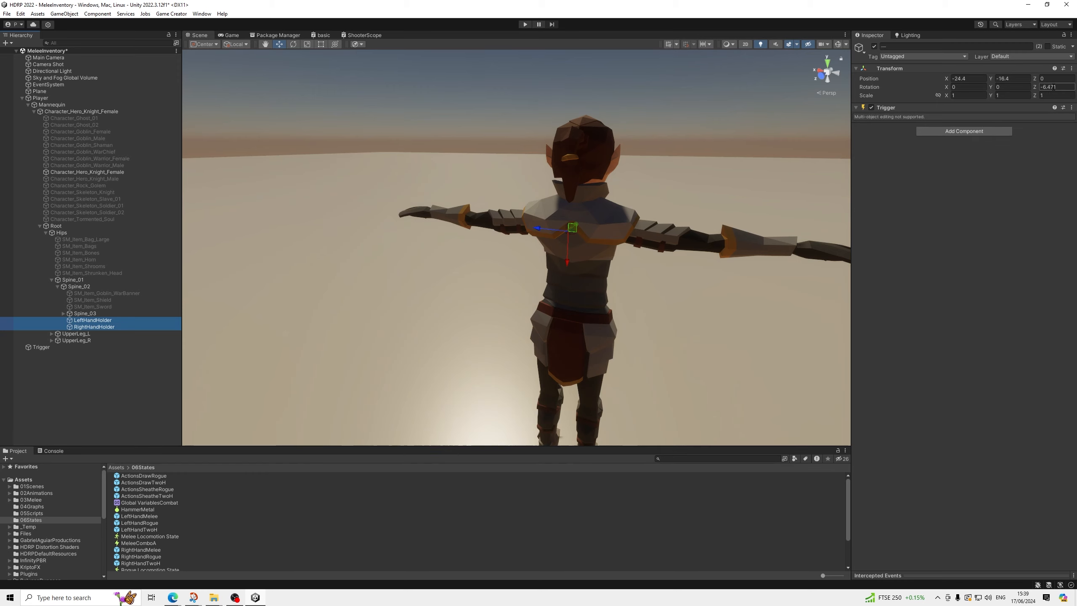
alt+drag(705, 133, 688, 149)
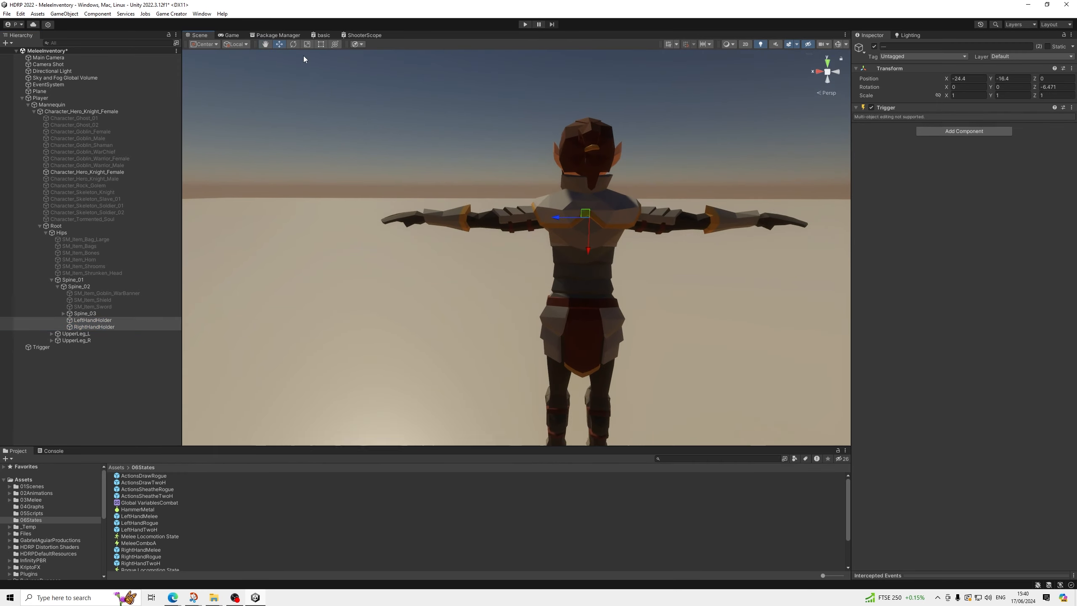
click(293, 45)
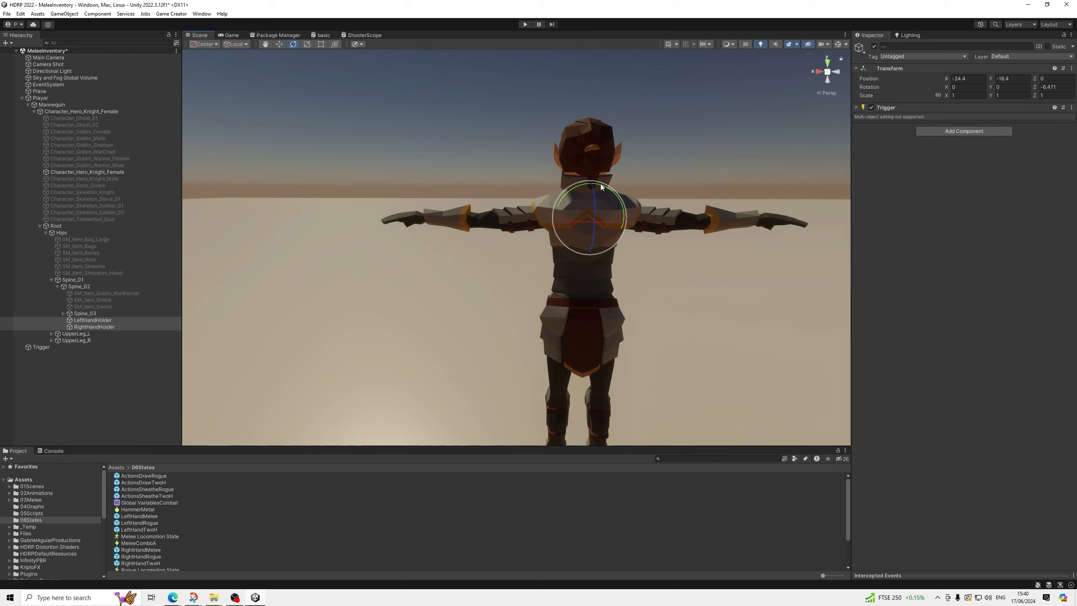
drag(601, 186, 379, 222)
alt+drag(783, 160, 670, 120)
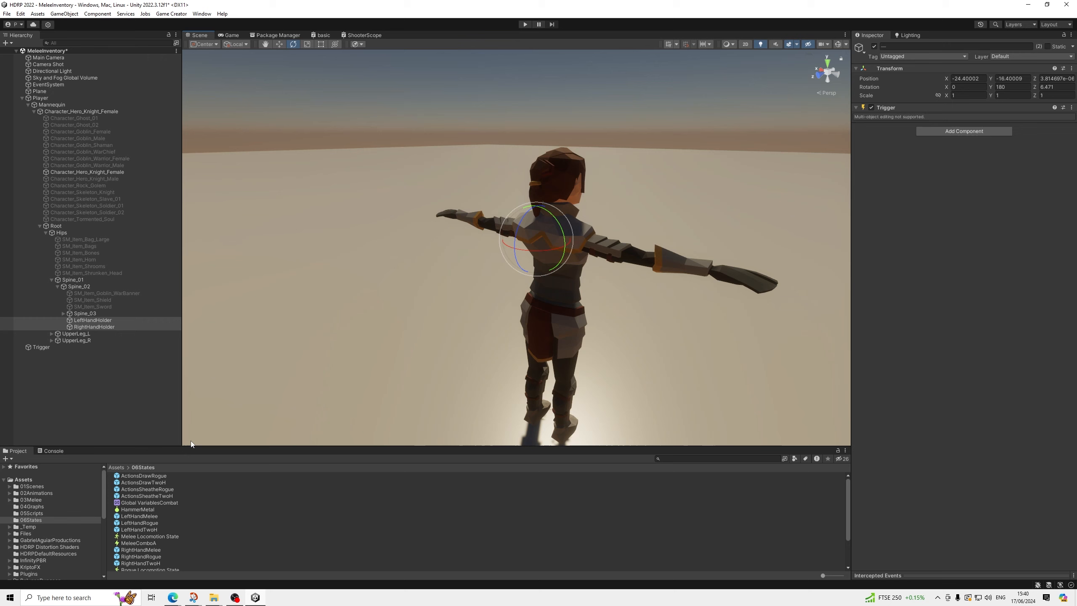
Step: Inspect the transform and trigger settings of the LeftHandHolder and RightHandHolder under Spine_02
click(96, 321)
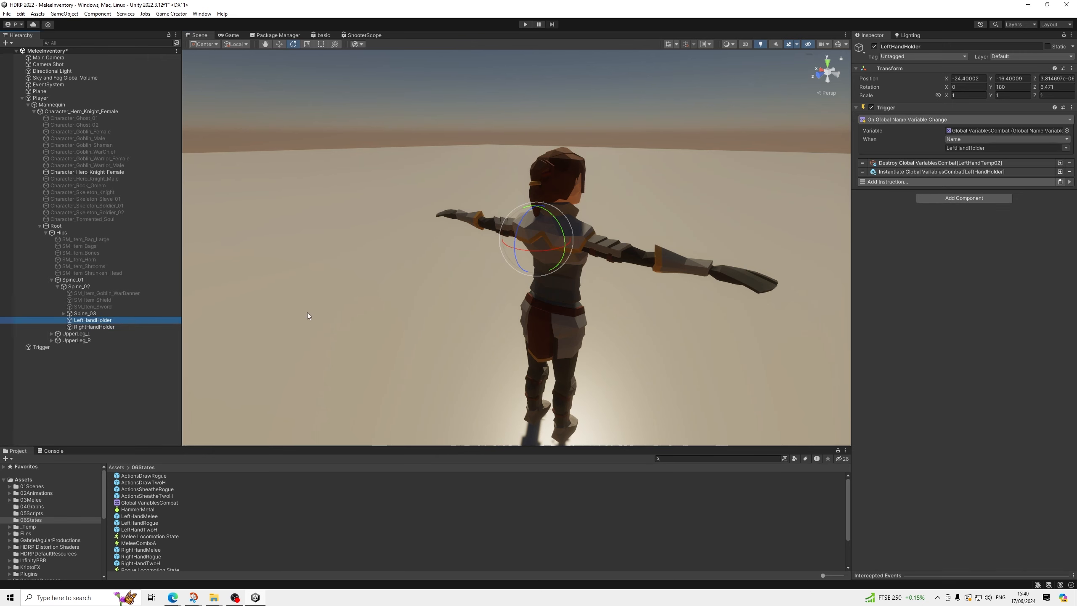
click(104, 326)
click(106, 320)
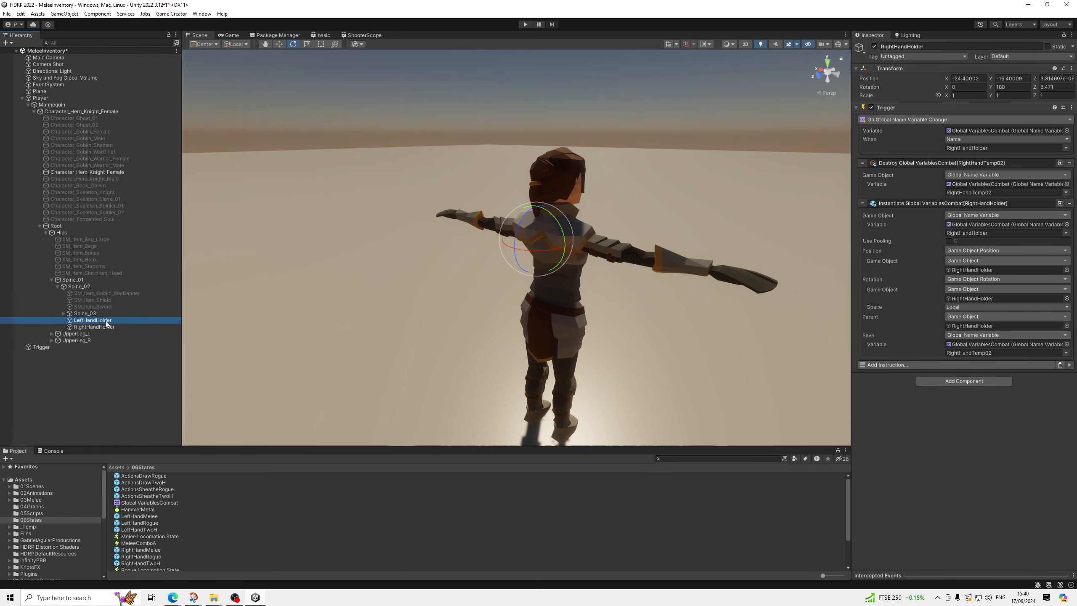
Step: Add a second Trigger component to the Trigger object
scroll(505, 284, down, 1)
middle_drag(407, 269, 397, 273)
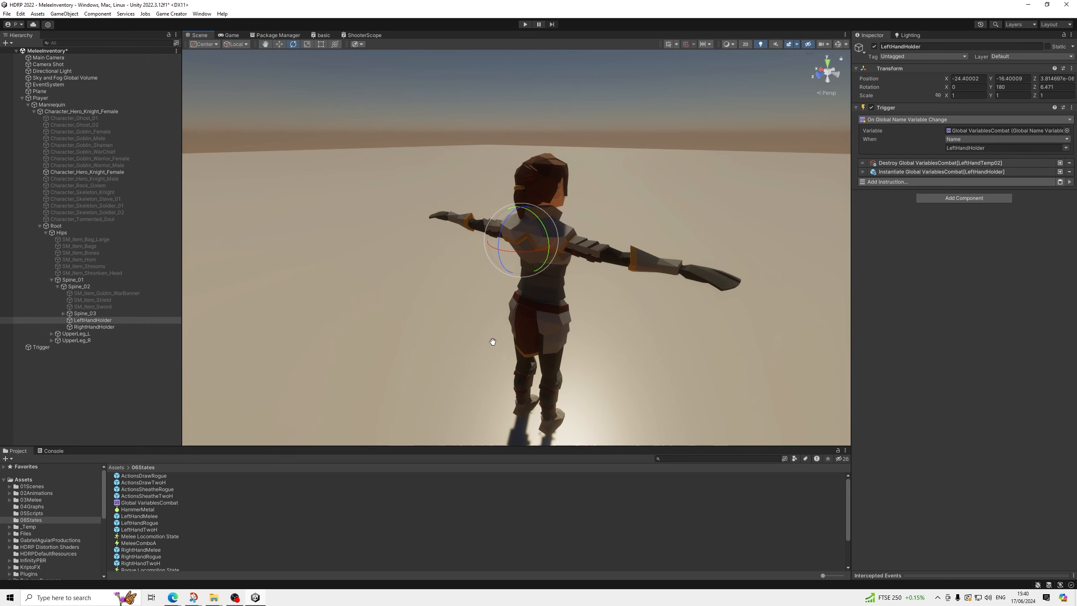
middle_drag(492, 340, 459, 295)
click(22, 98)
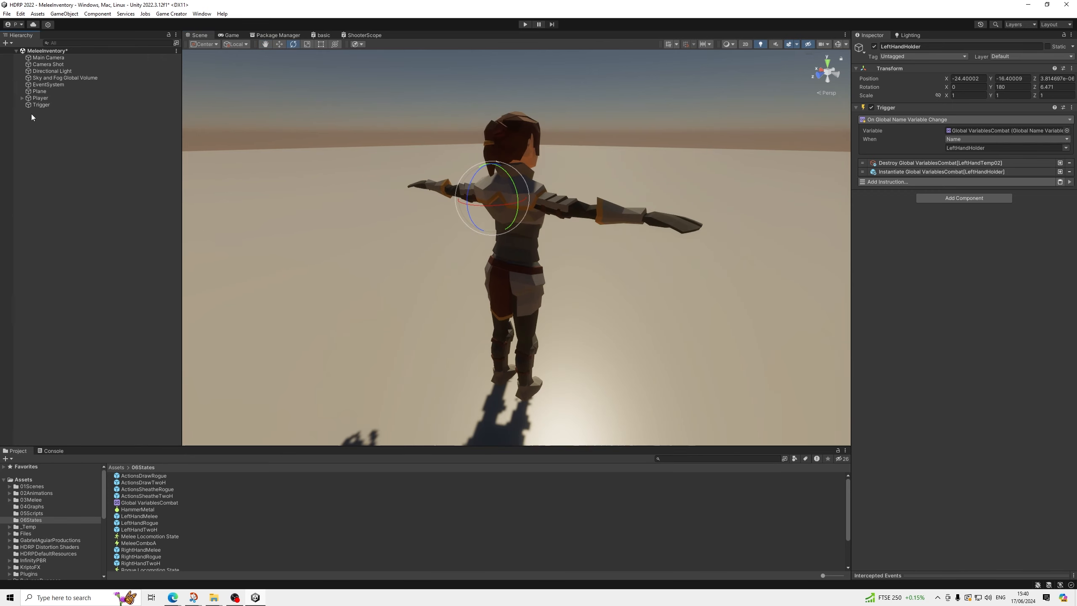
click(40, 105)
click(906, 133)
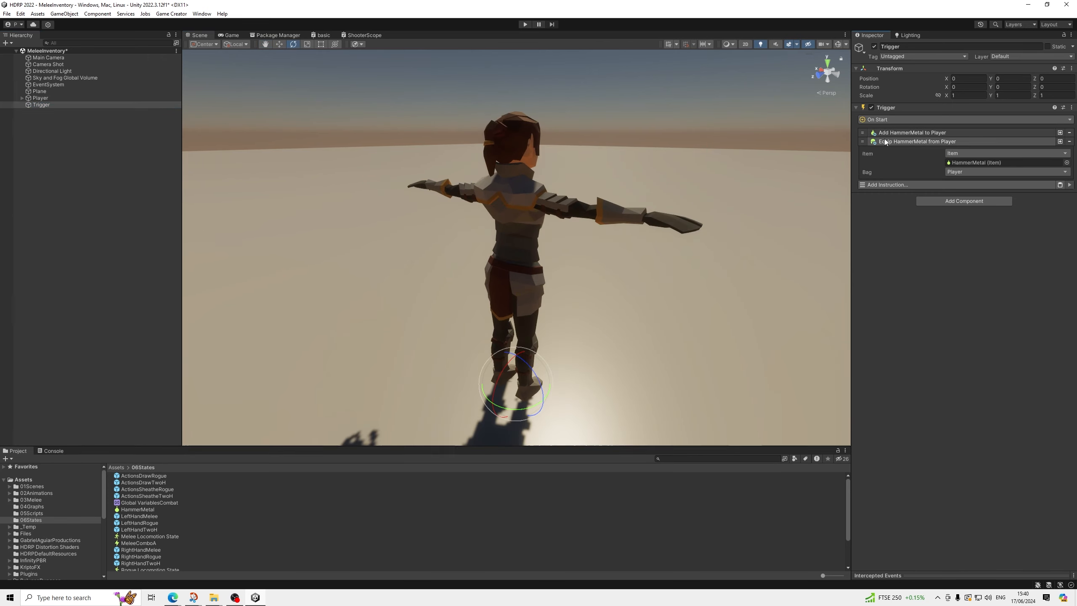
click(885, 140)
click(941, 169)
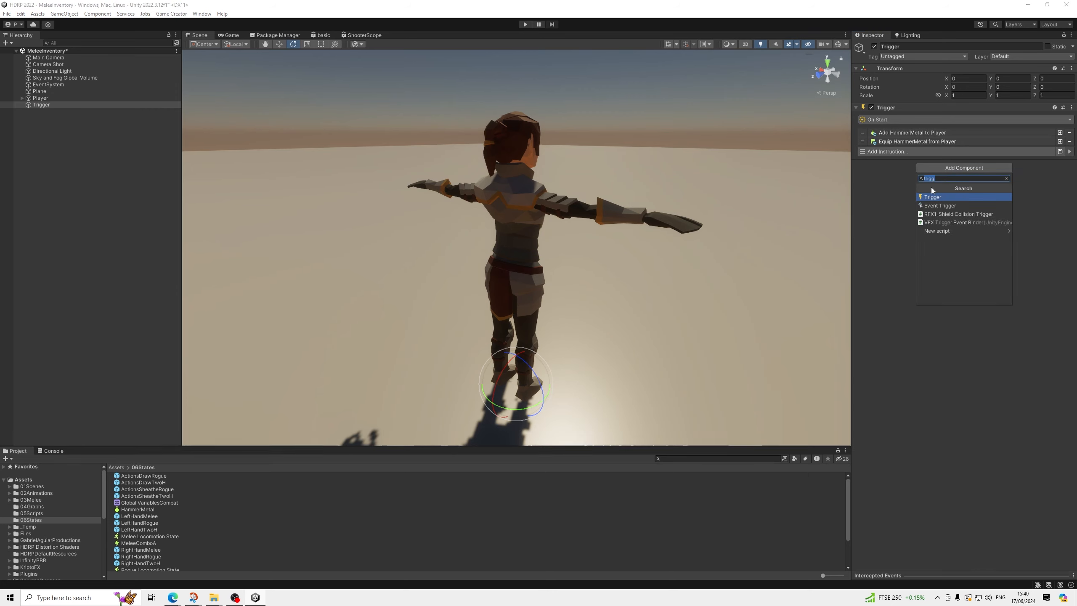
click(930, 198)
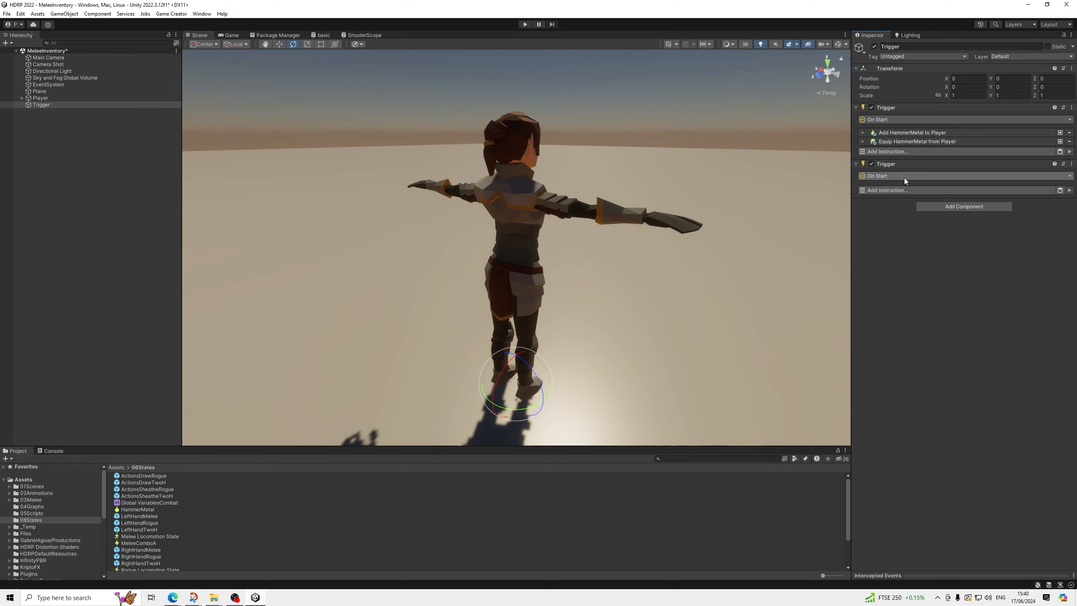
Step: Set the second Trigger component's event to On Input Button, using Keyboard Press with the I key
click(904, 178)
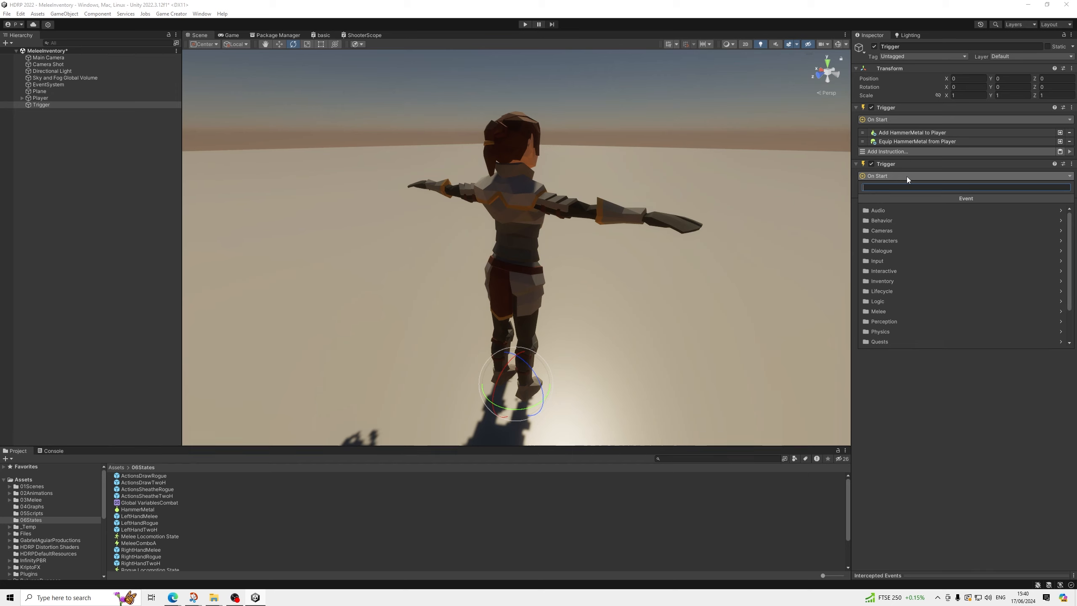
text(input)
key(Down)
key(Return)
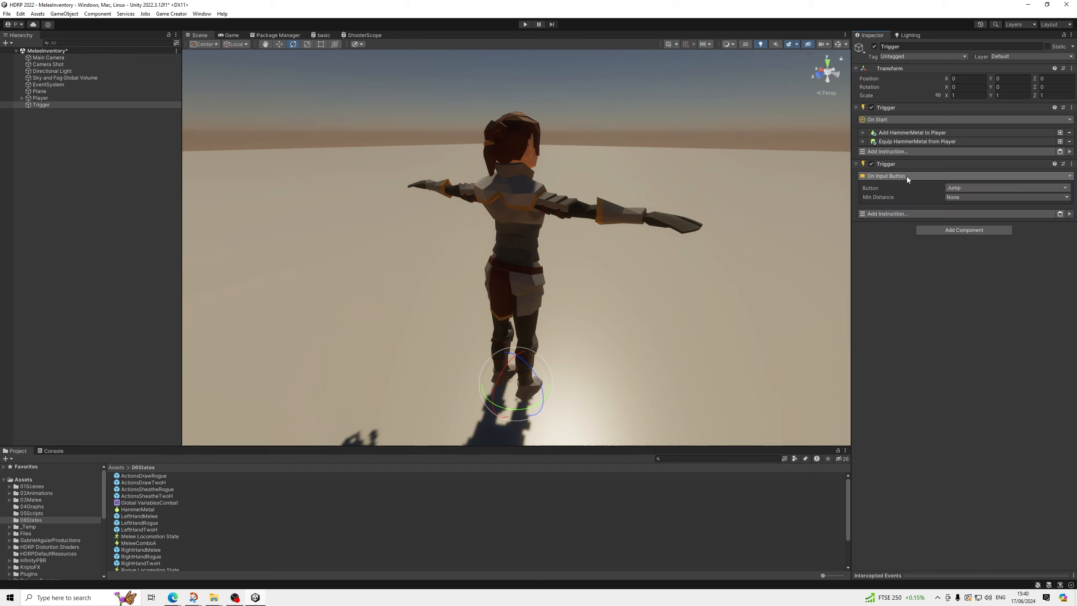
click(956, 188)
click(974, 263)
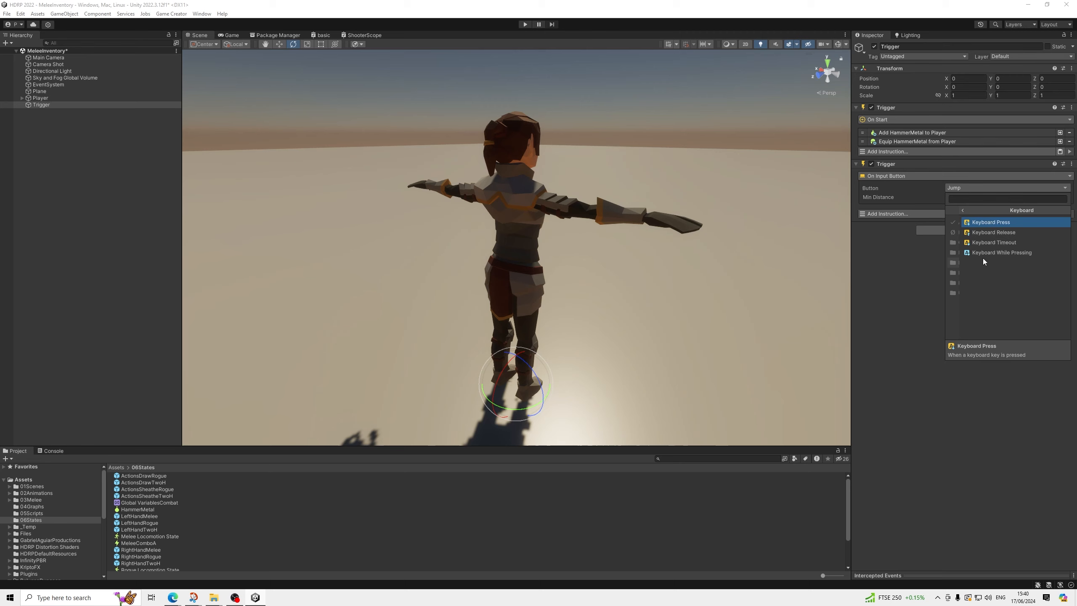
click(979, 223)
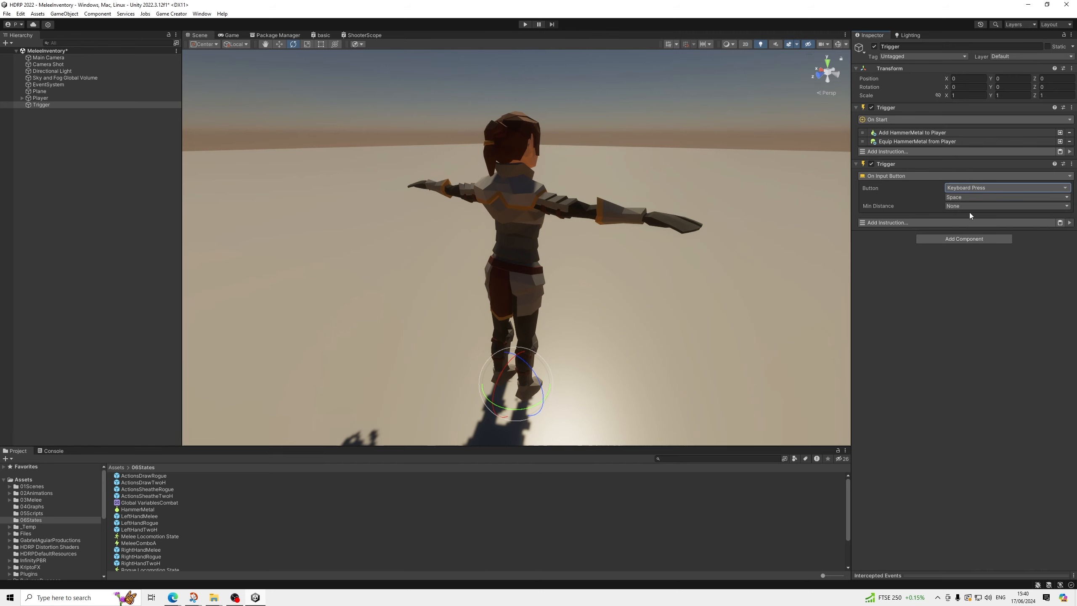
click(971, 197)
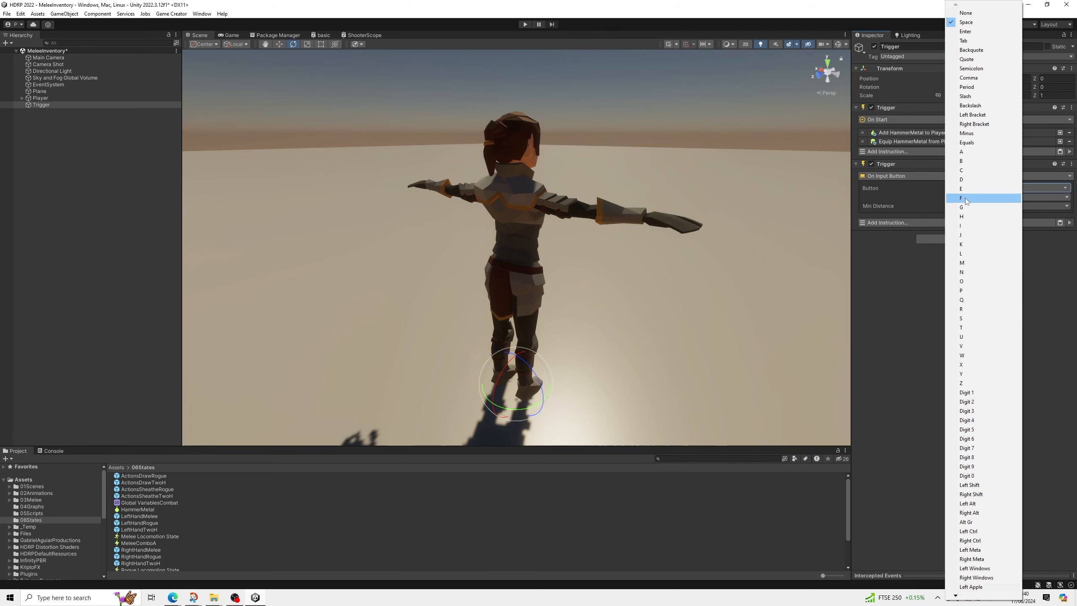
click(963, 225)
Step: Add an Open Bag UI instruction for the Player's bag to the I-key trigger, with Wait To Close enabled
click(903, 220)
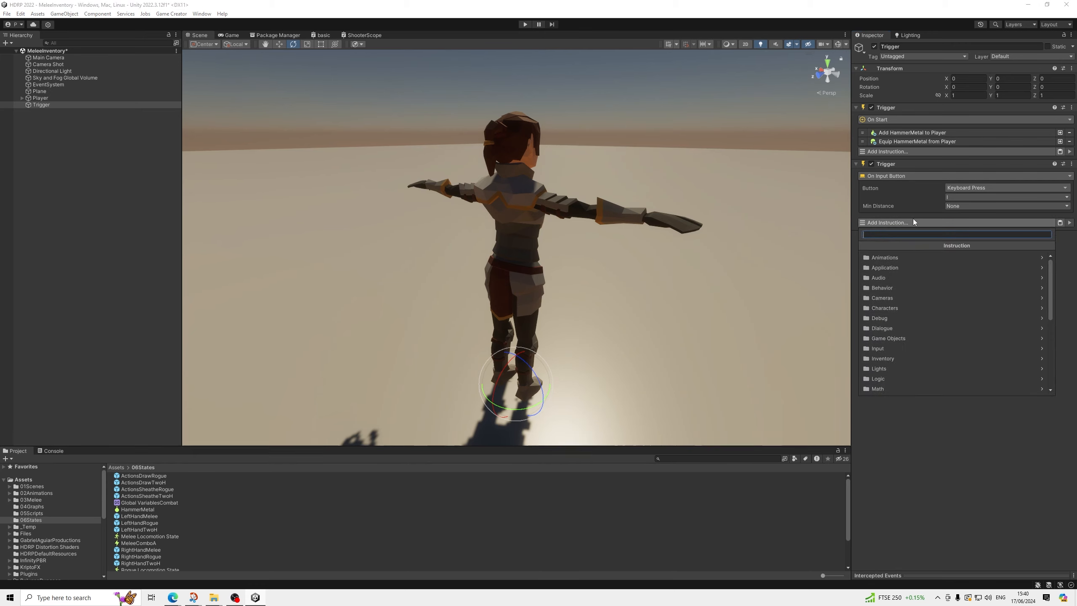
text(open)
key(Down)
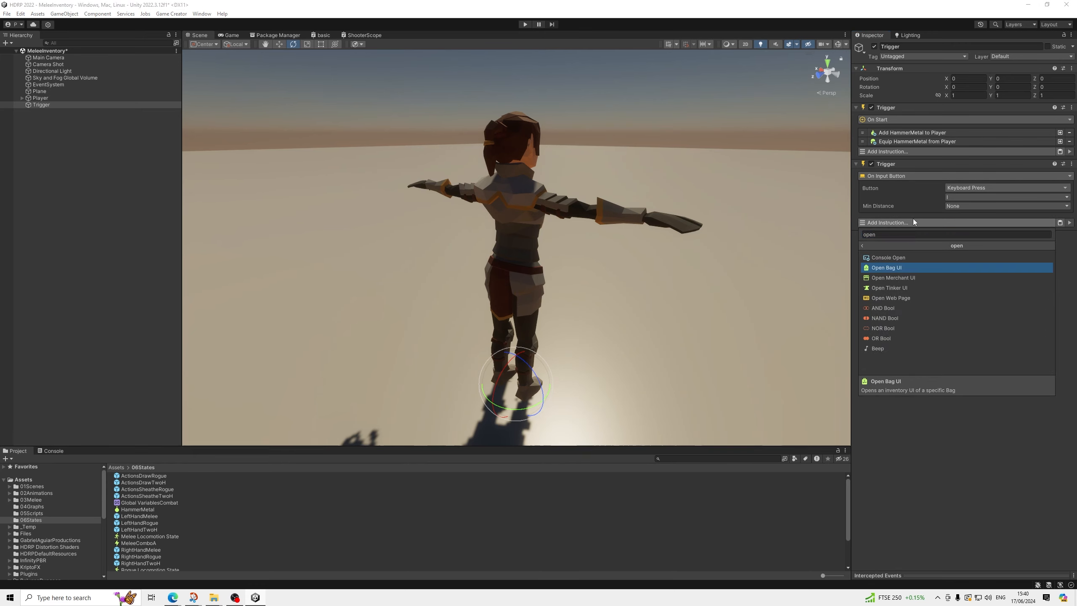
key(Return)
click(949, 242)
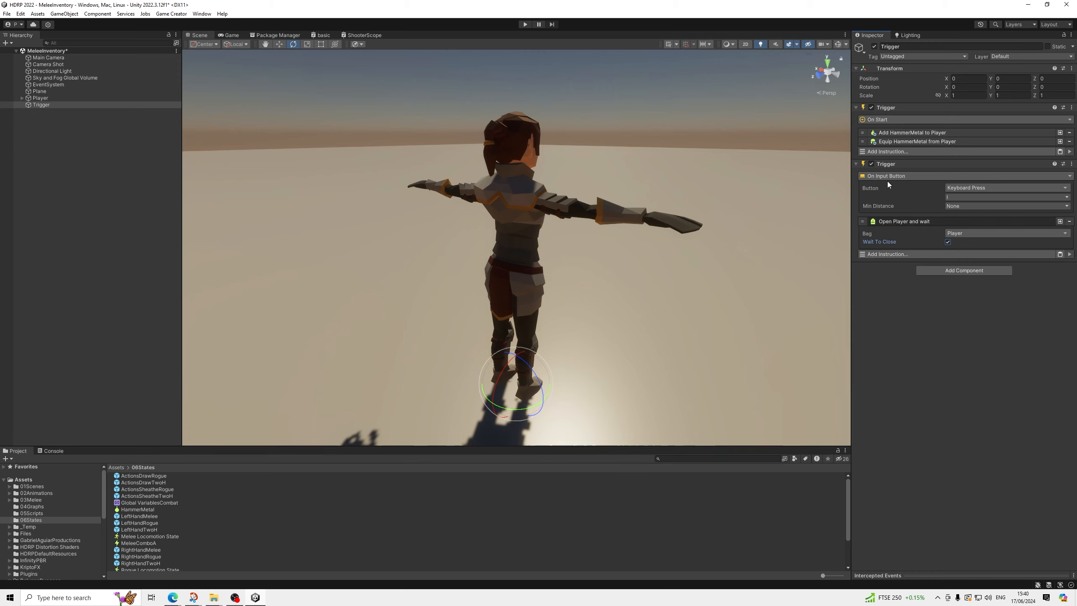
click(893, 221)
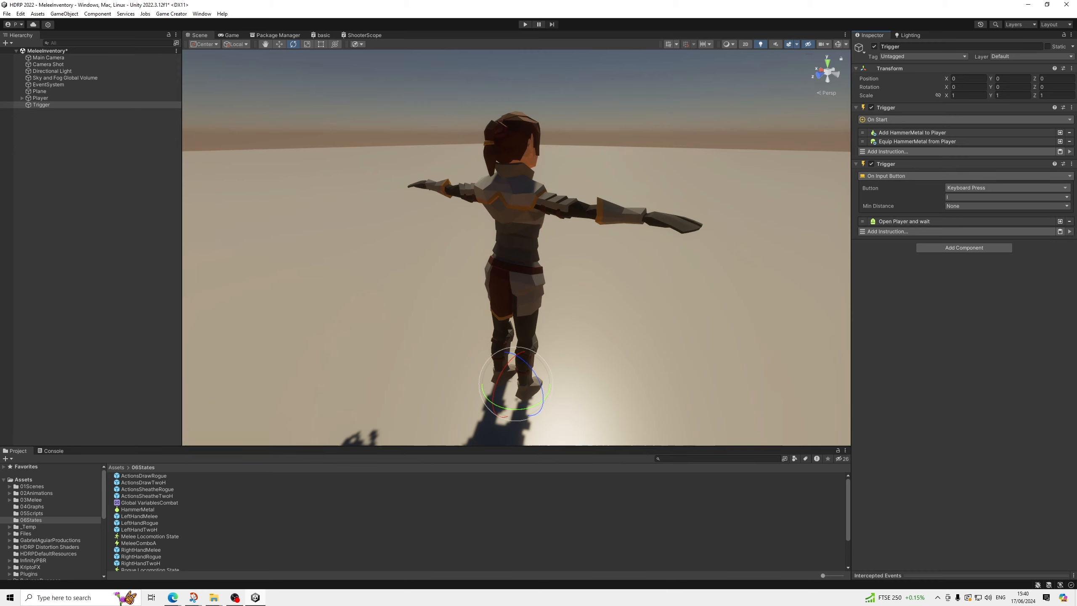
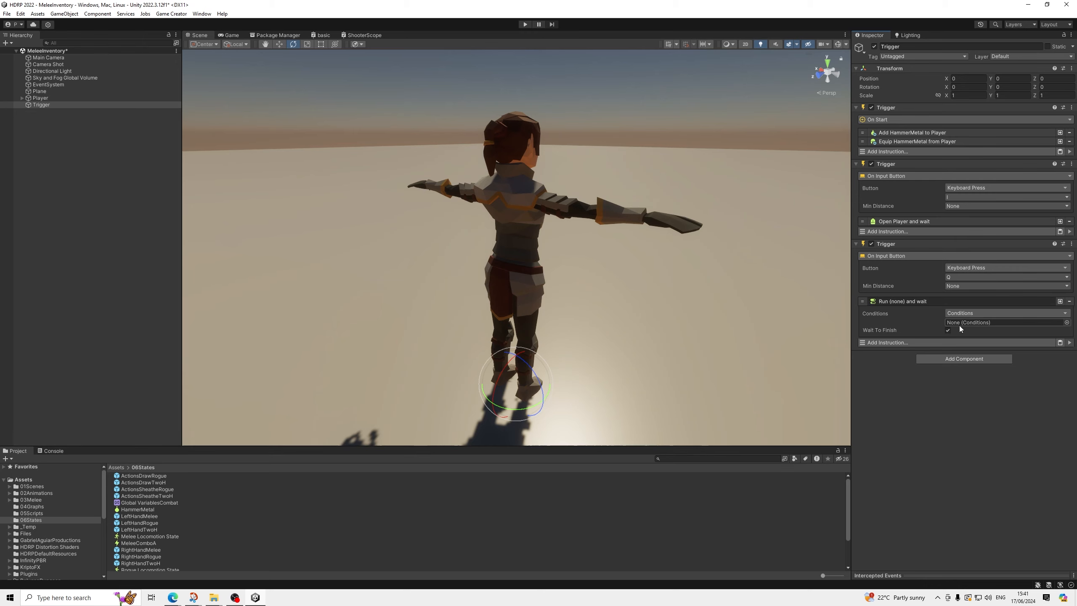
Step: Create a Conditions object as a child of Trigger and assign it to the Q-key trigger's Run Conditions instruction
right_click(39, 104)
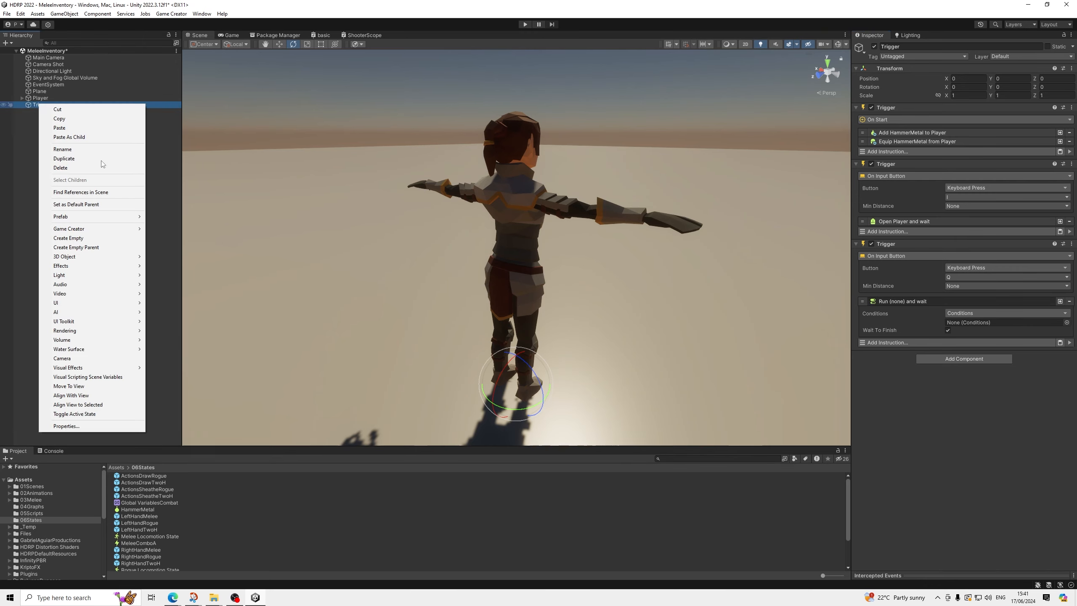
mouse_move(118, 233)
mouse_move(187, 274)
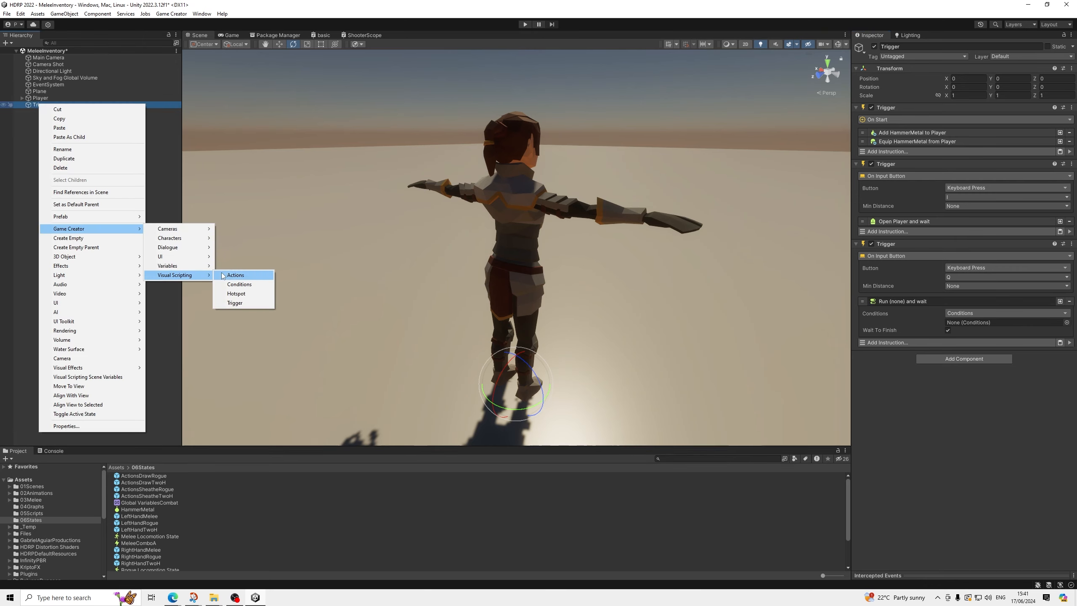
click(252, 285)
click(41, 105)
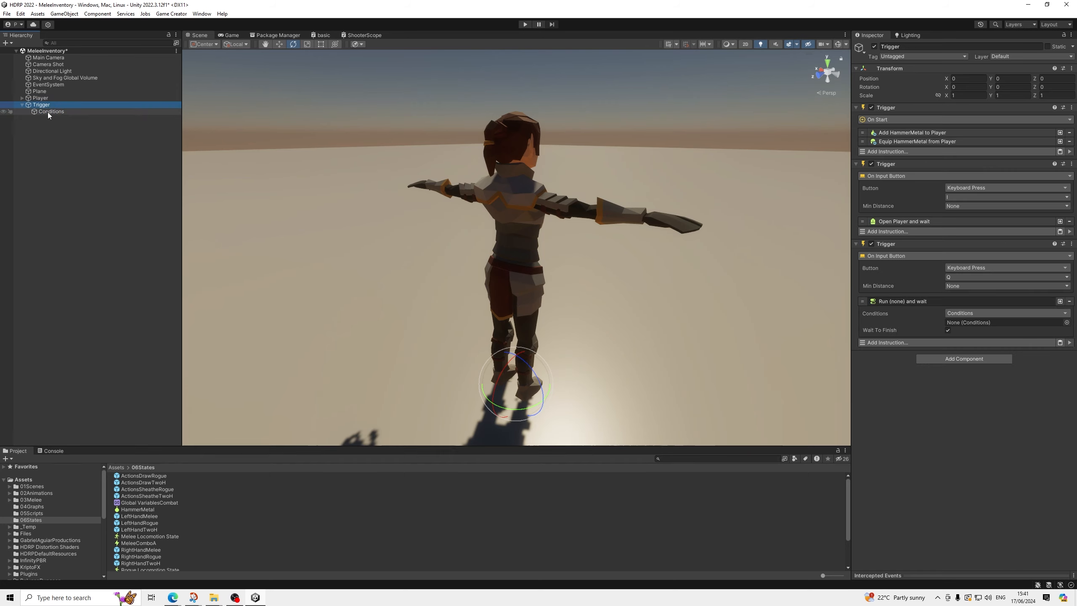
drag(48, 112, 1005, 322)
Step: Add a branch to the Conditions object with a Has Equipped Melee condition in its If section
click(66, 111)
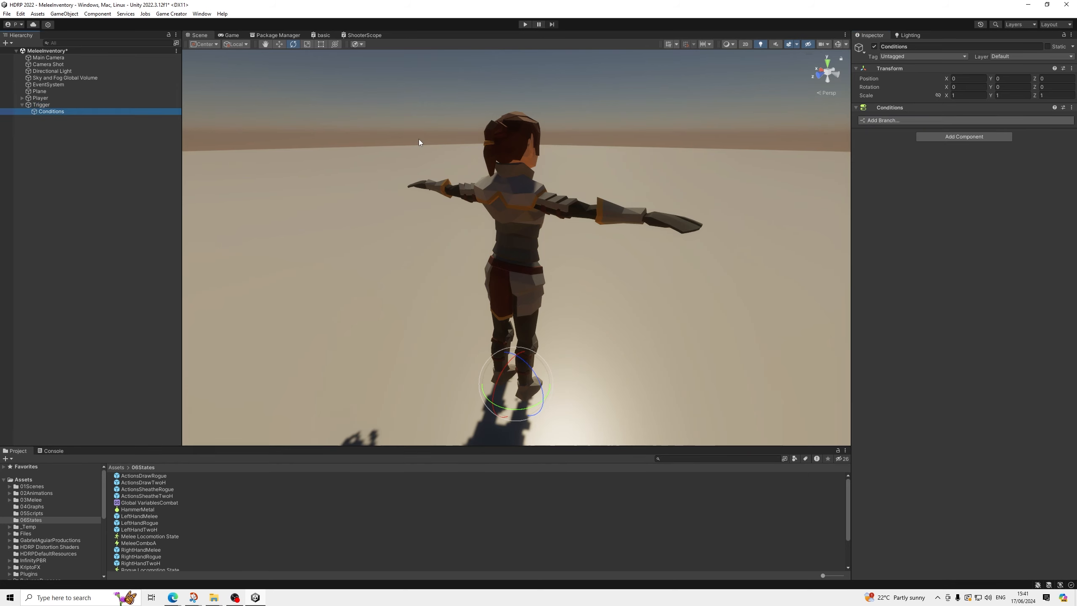
click(881, 121)
click(887, 143)
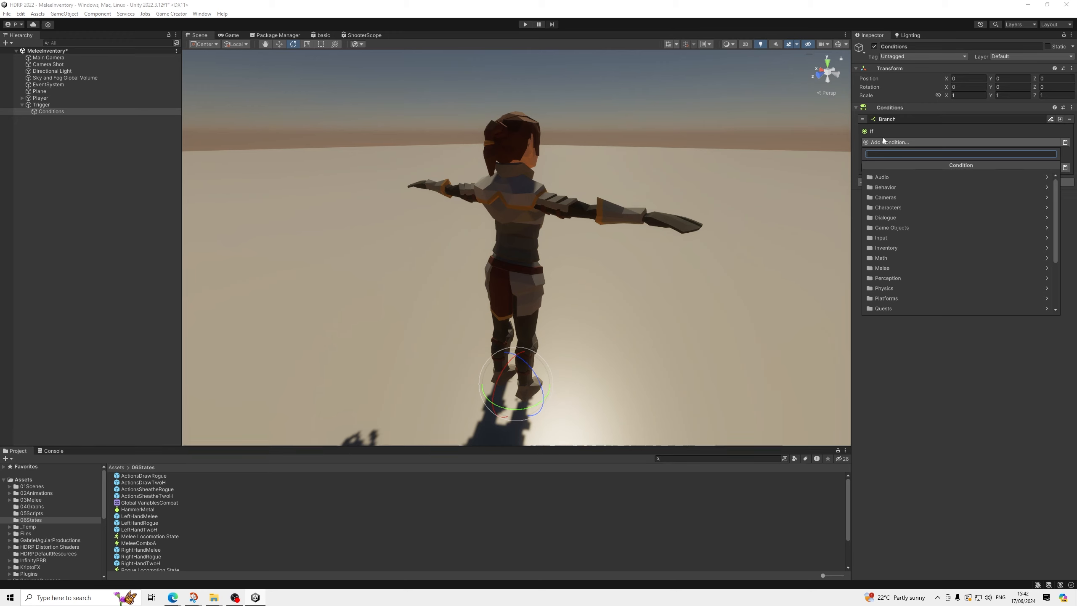
click(884, 268)
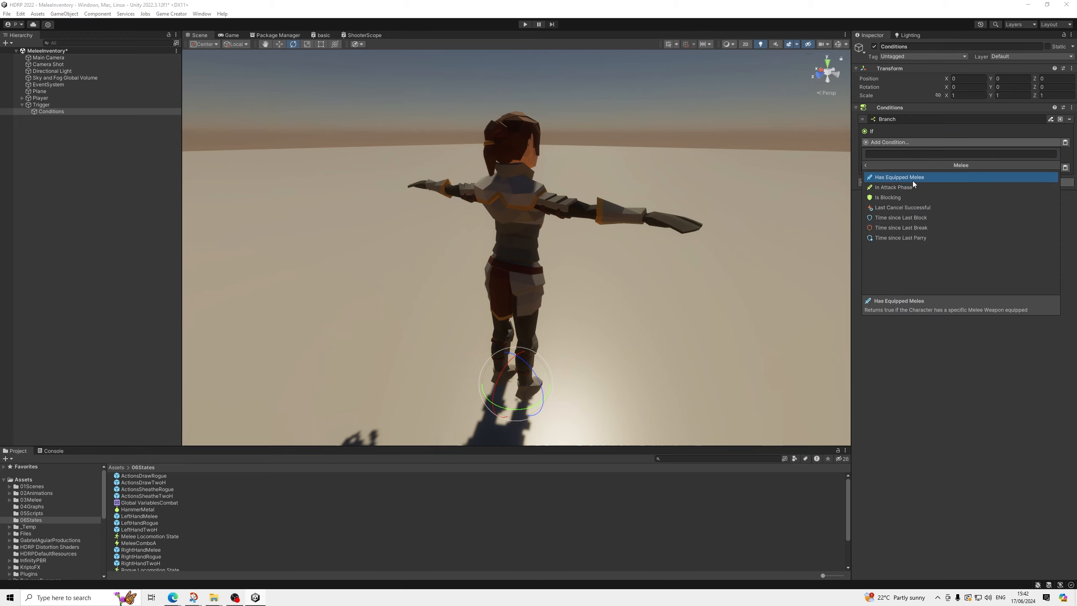
click(906, 178)
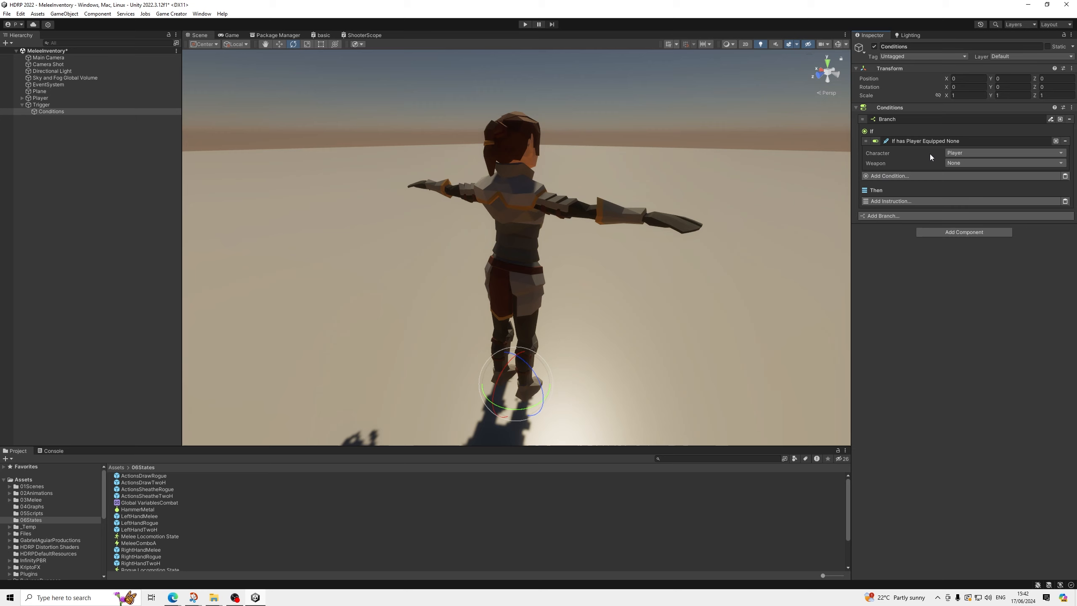
Step: Negate the Has Equipped Melee condition and set its weapon to the Player's Current Equipped melee weapon
click(877, 140)
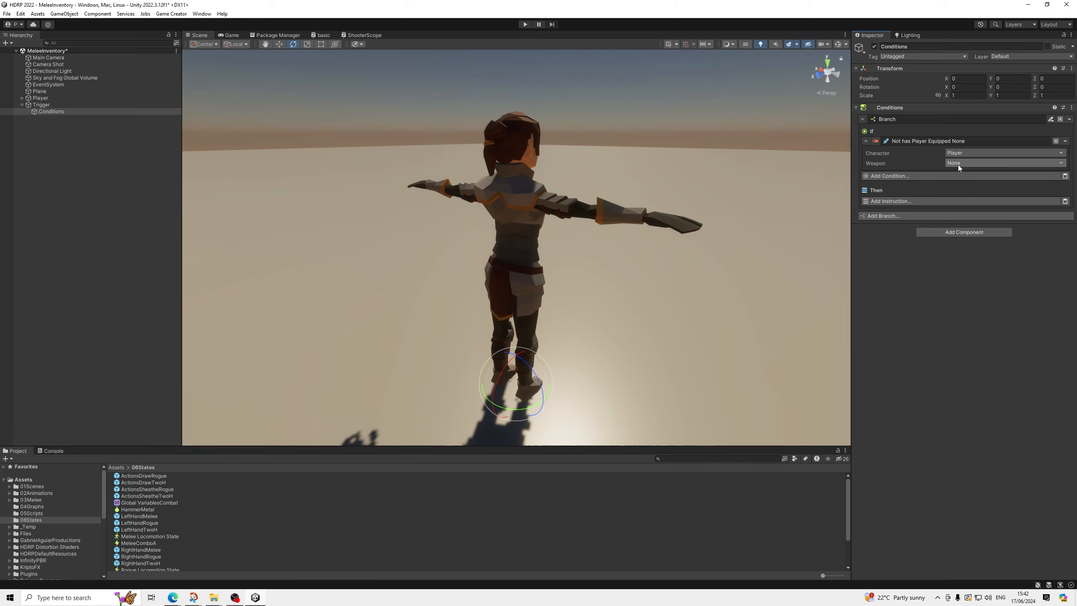
click(958, 165)
click(970, 215)
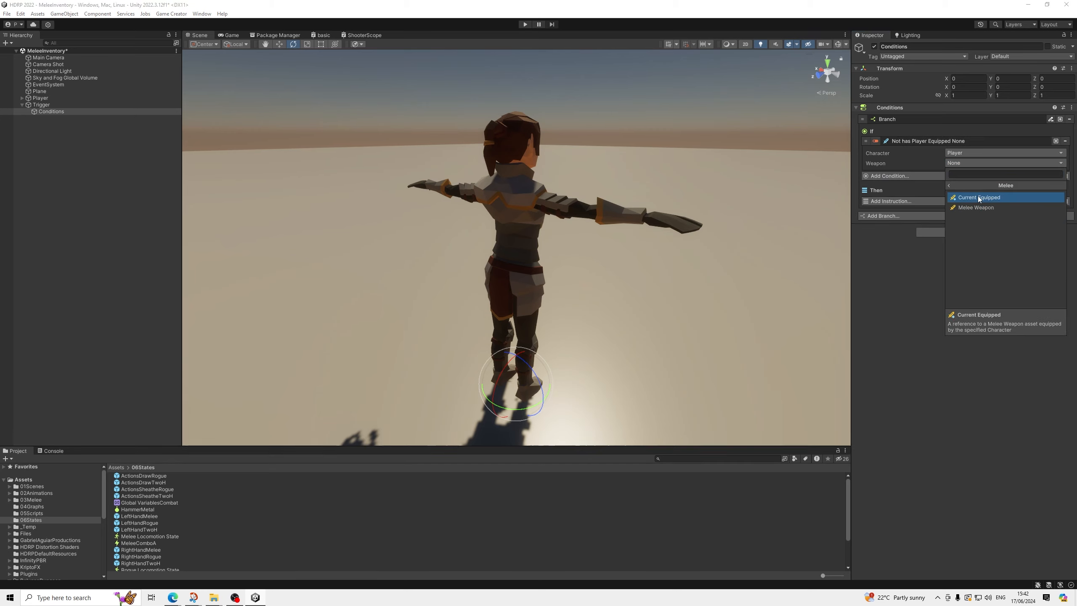
click(978, 197)
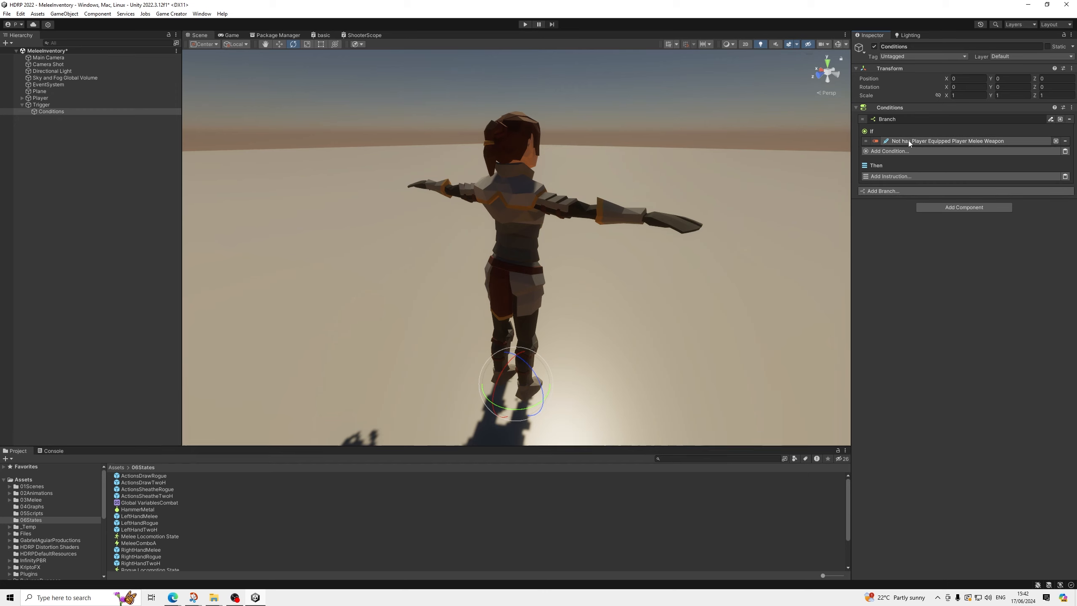
Step: Start adding a second condition to the branch's If section
click(906, 151)
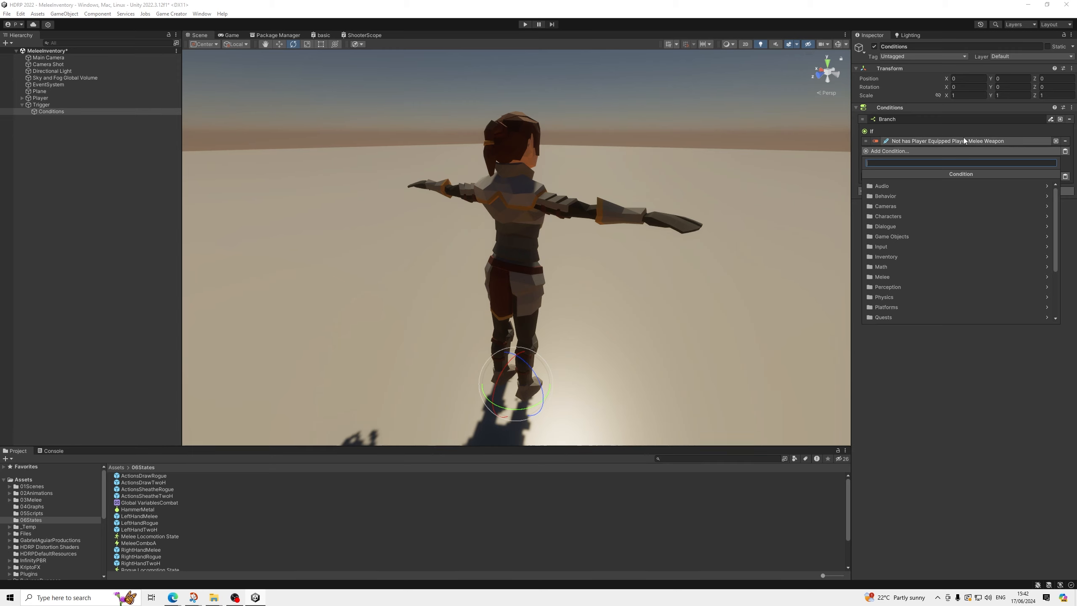
Step: Add an Is Equipped condition to the branch, checking the RightHand item in the Player's bag
text(equip)
key(Down)
key(Down)
key(Down)
key(Down)
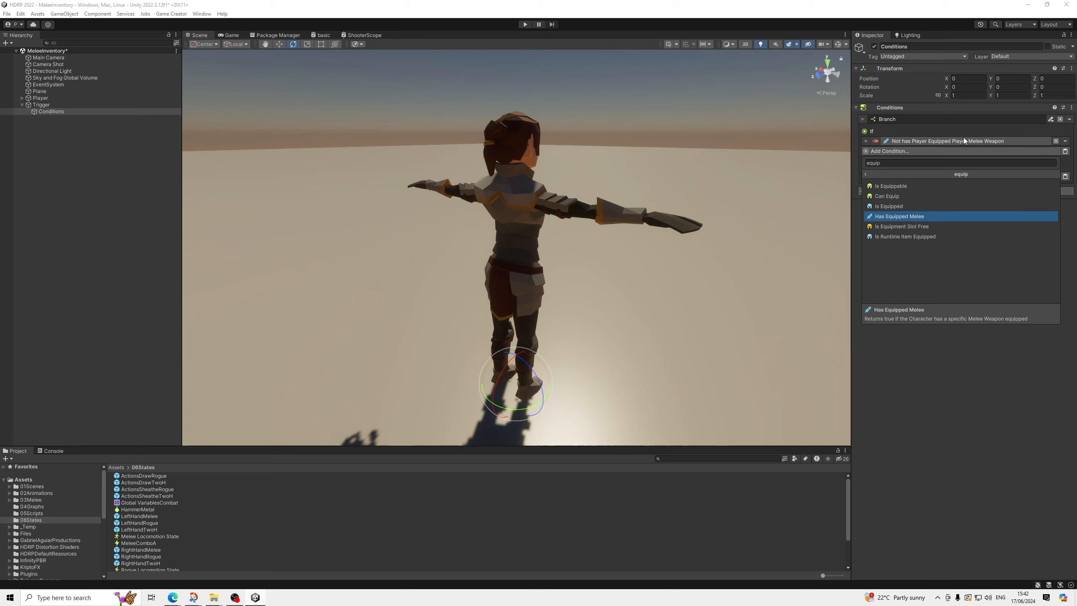
key(Up)
key(Return)
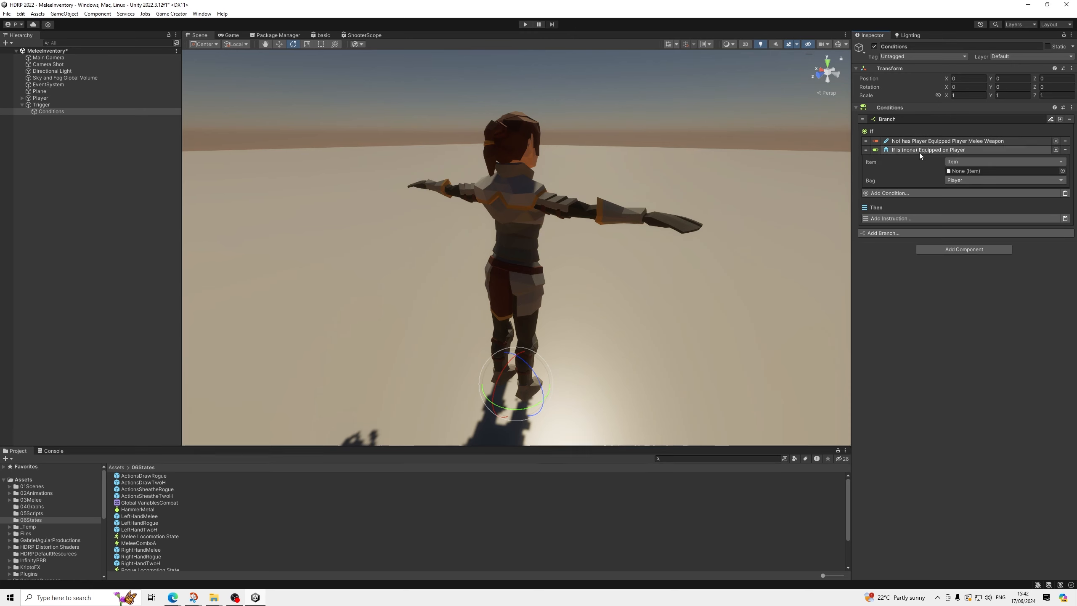
click(1064, 171)
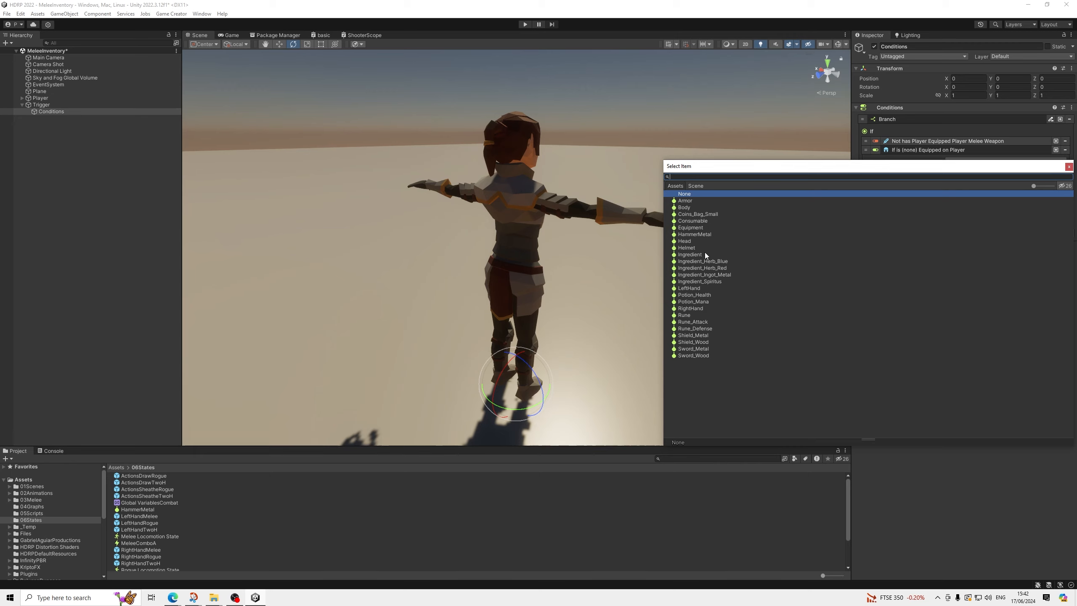
click(692, 307)
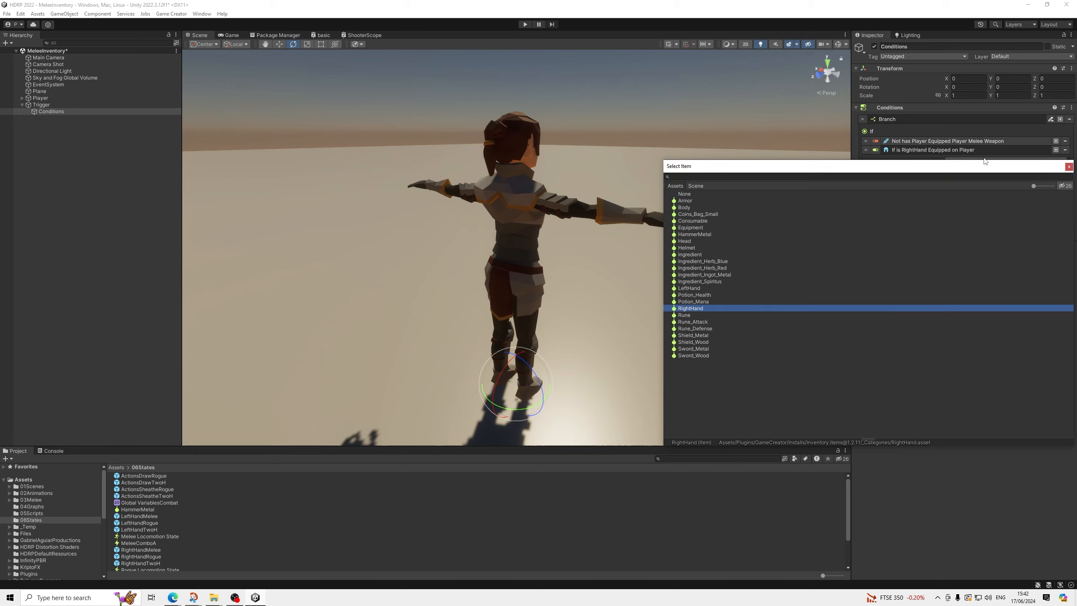
click(948, 156)
click(947, 151)
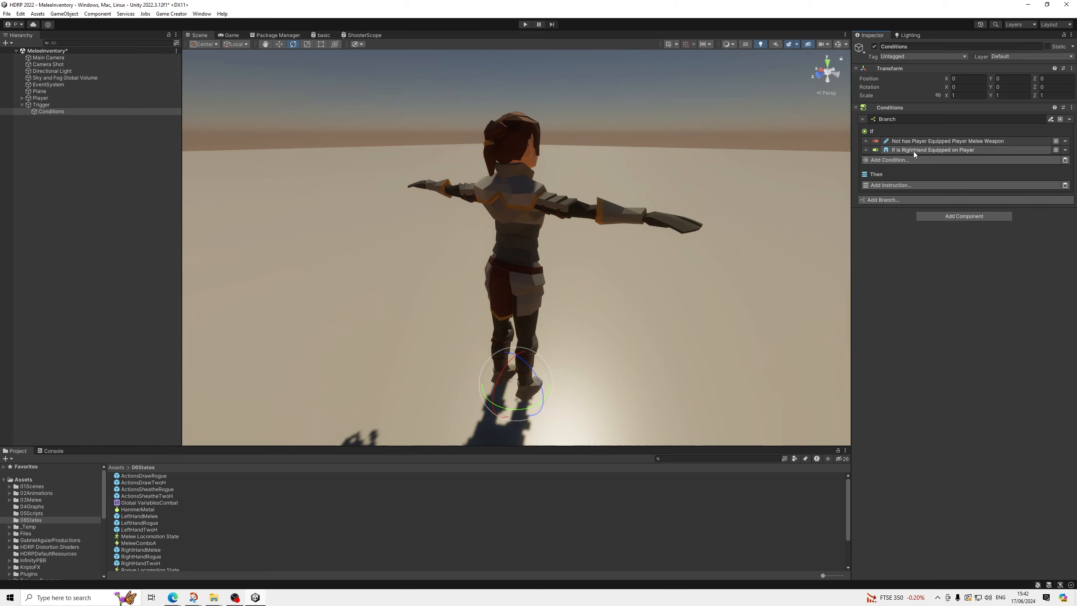
Step: Add a Run Actions instruction to the branch's Then list and source its actions from a Global Name Variable
click(895, 185)
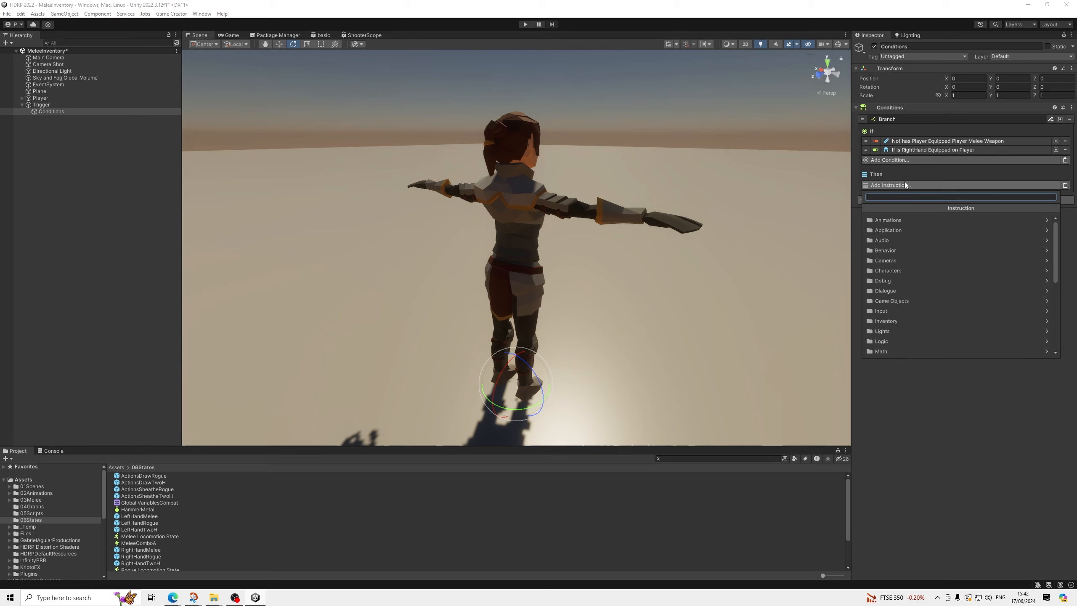
text(run)
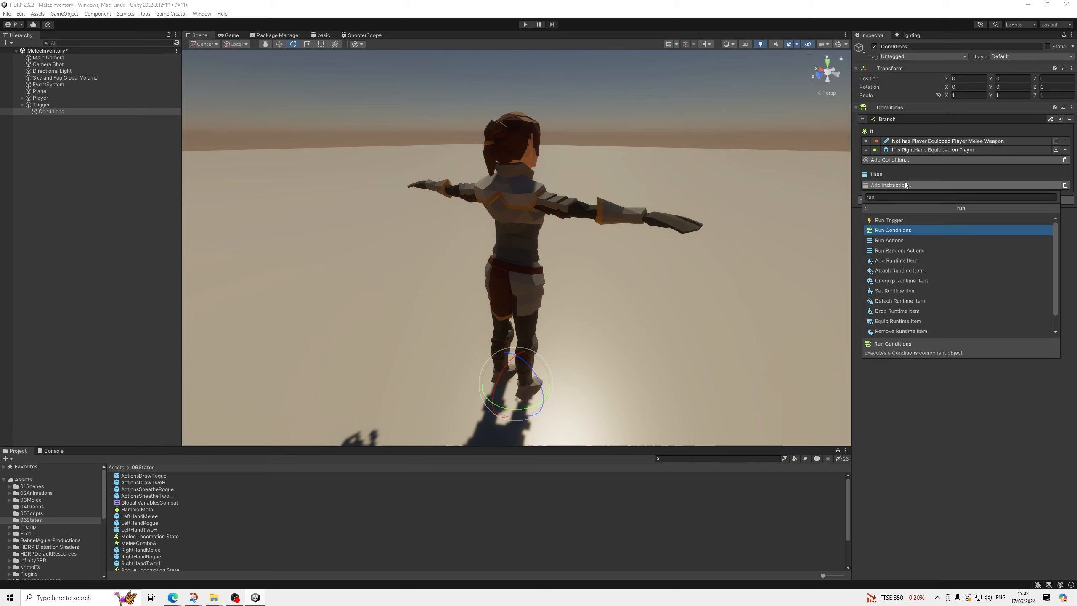
key(Down)
key(Return)
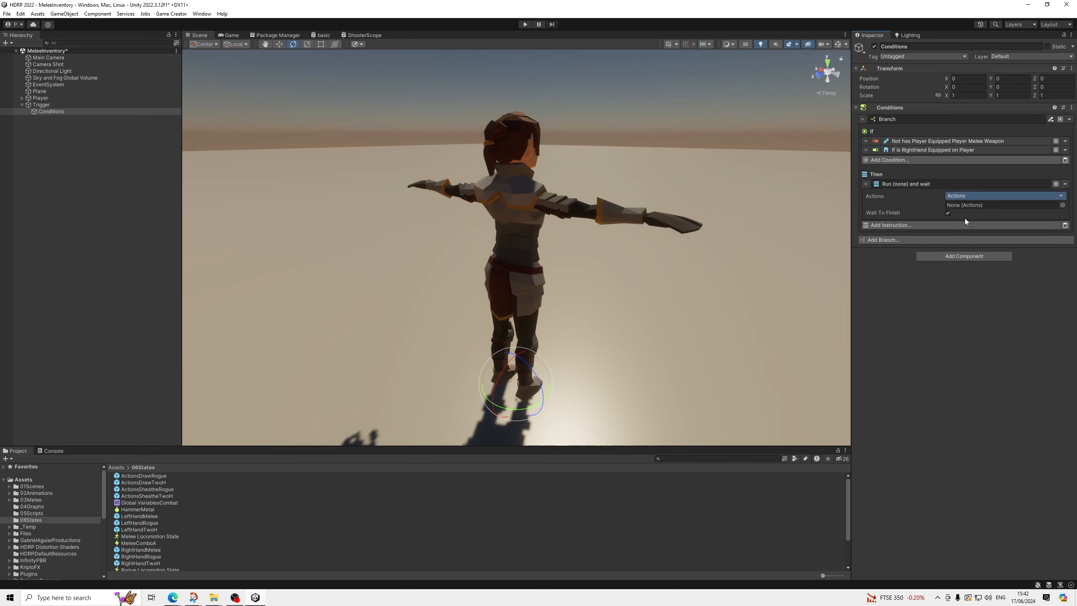
click(965, 197)
scroll(999, 362, down, 3)
click(987, 352)
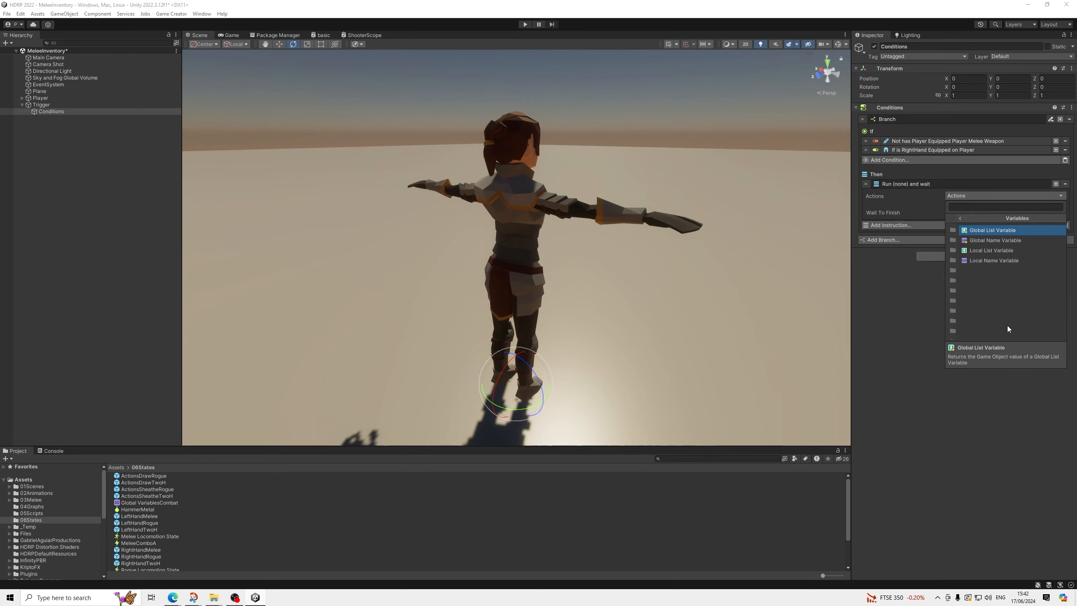
click(988, 240)
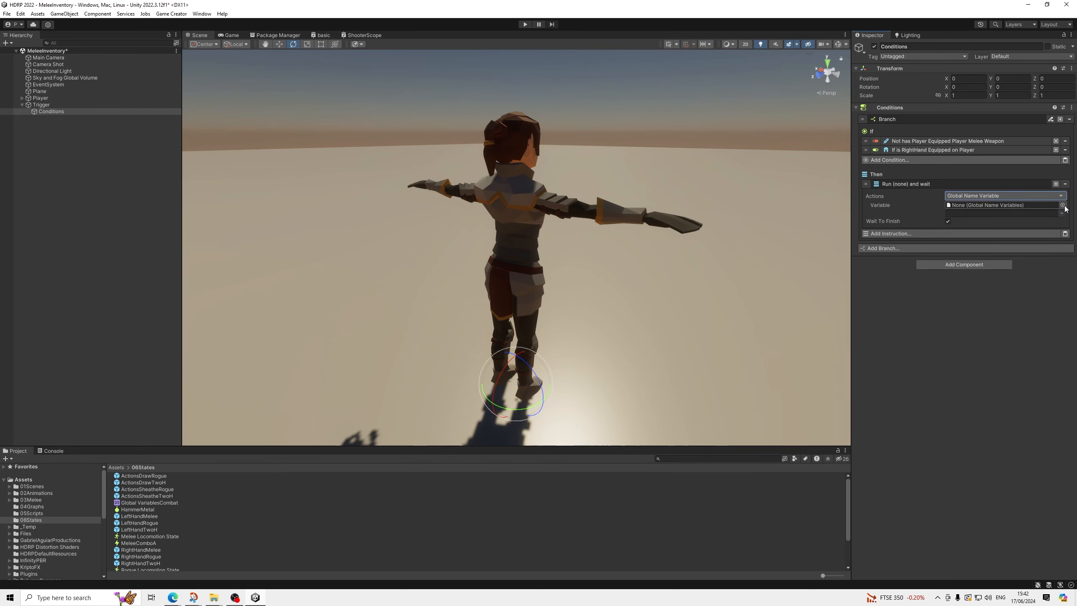
Step: Point the Run Actions instruction to MeleeDraw in Global VariablesCombat and disable Wait To Finish
click(1063, 206)
click(732, 234)
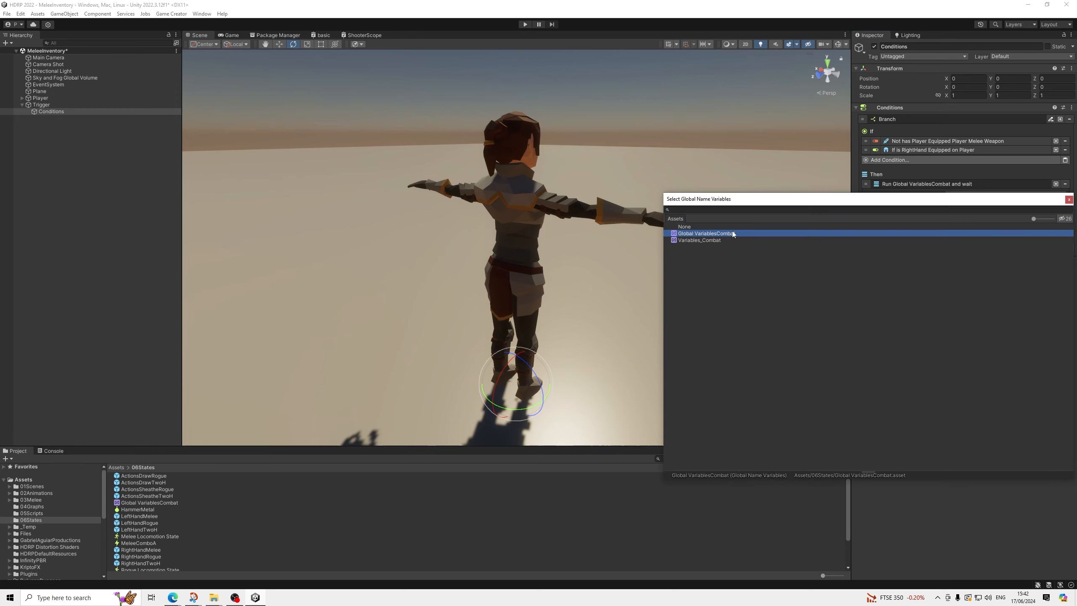
double_click(761, 235)
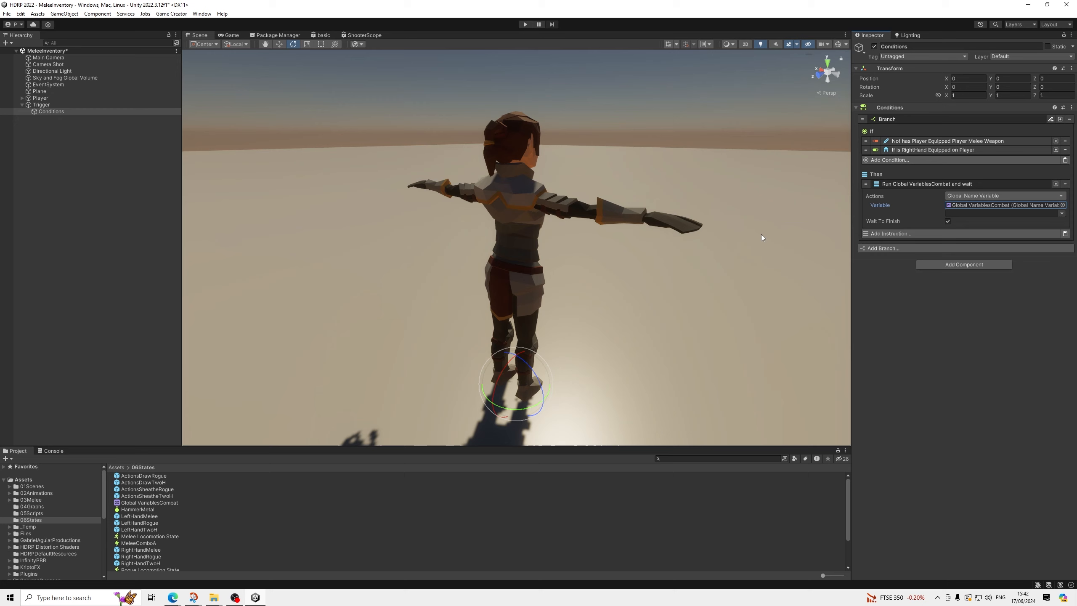
click(1063, 214)
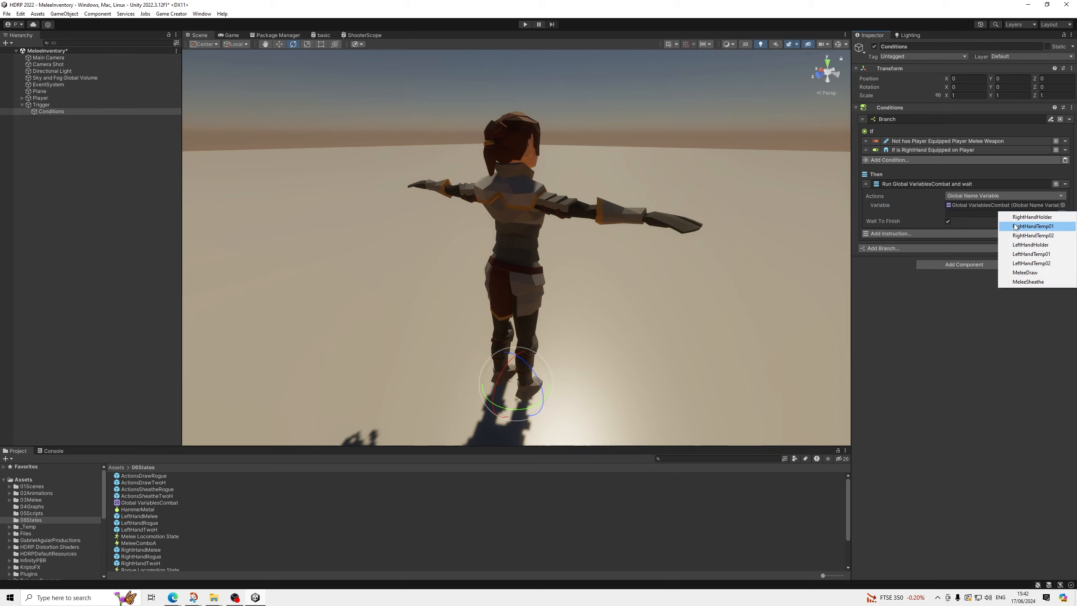
click(1029, 273)
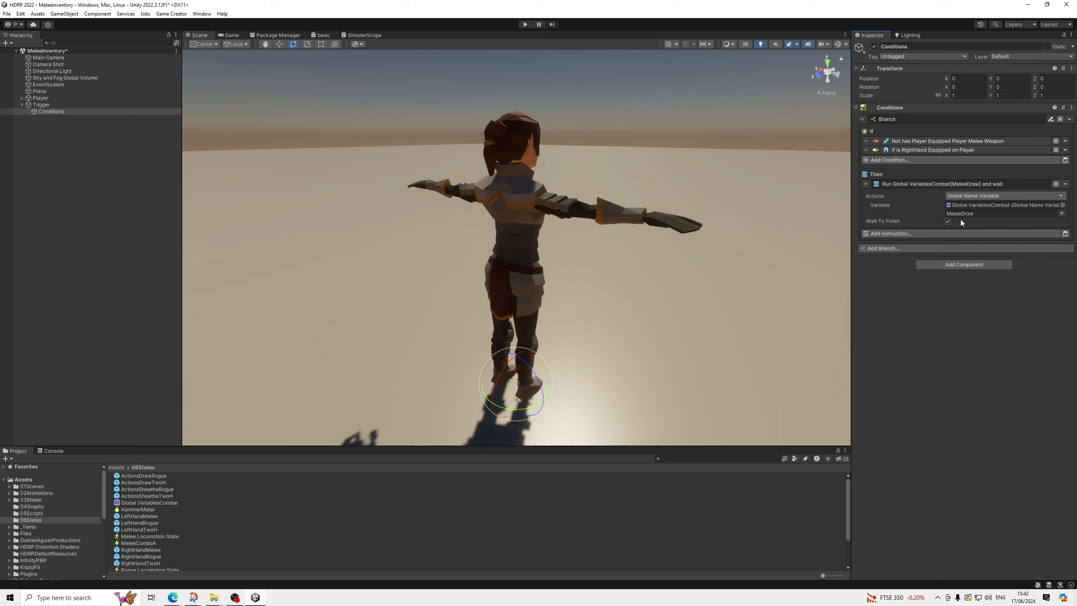
click(948, 221)
Step: Add a Wait instruction of 0.2 seconds below the MeleeDraw instruction
click(898, 235)
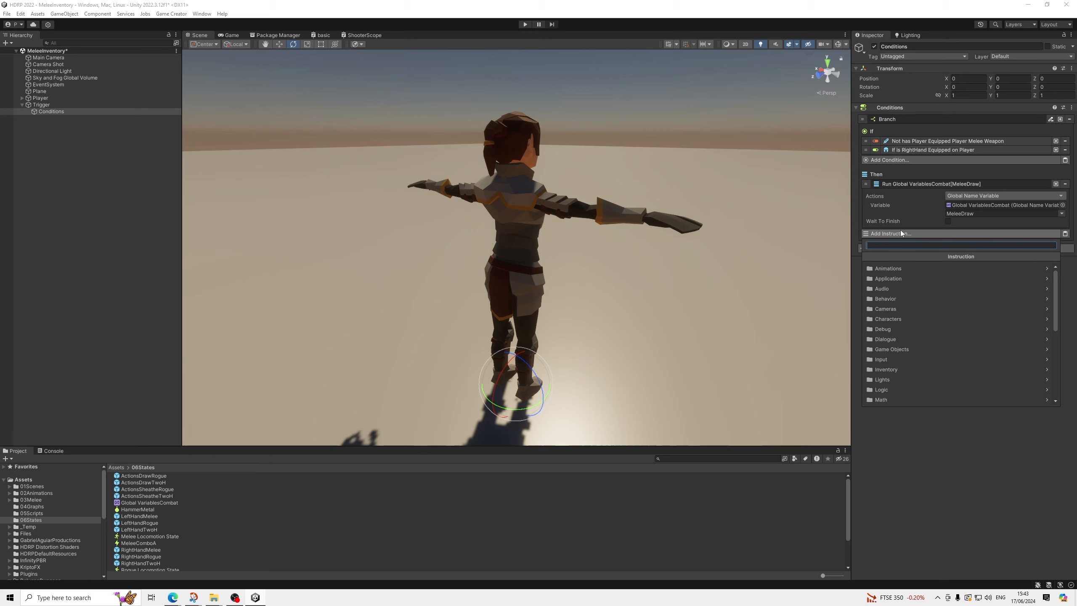
text(wait)
key(Down)
key(Return)
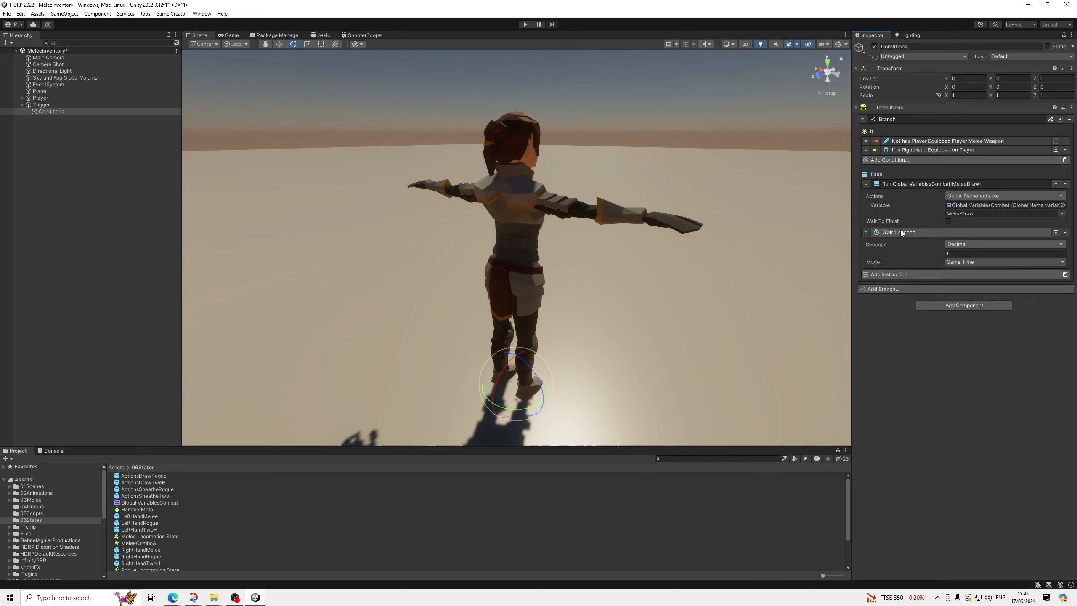
click(972, 254)
text(0.2)
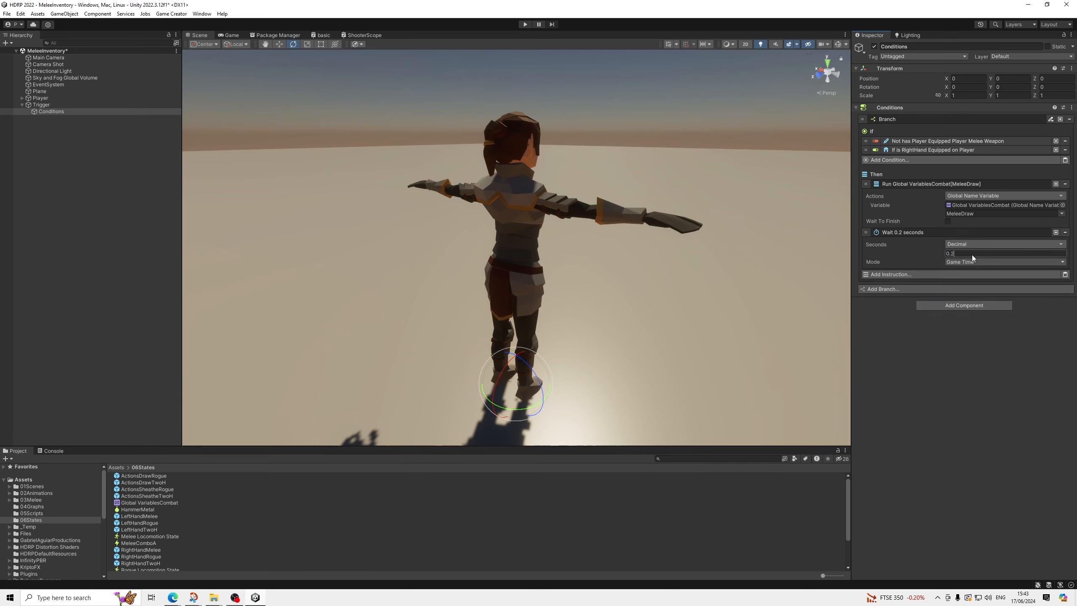
click(913, 232)
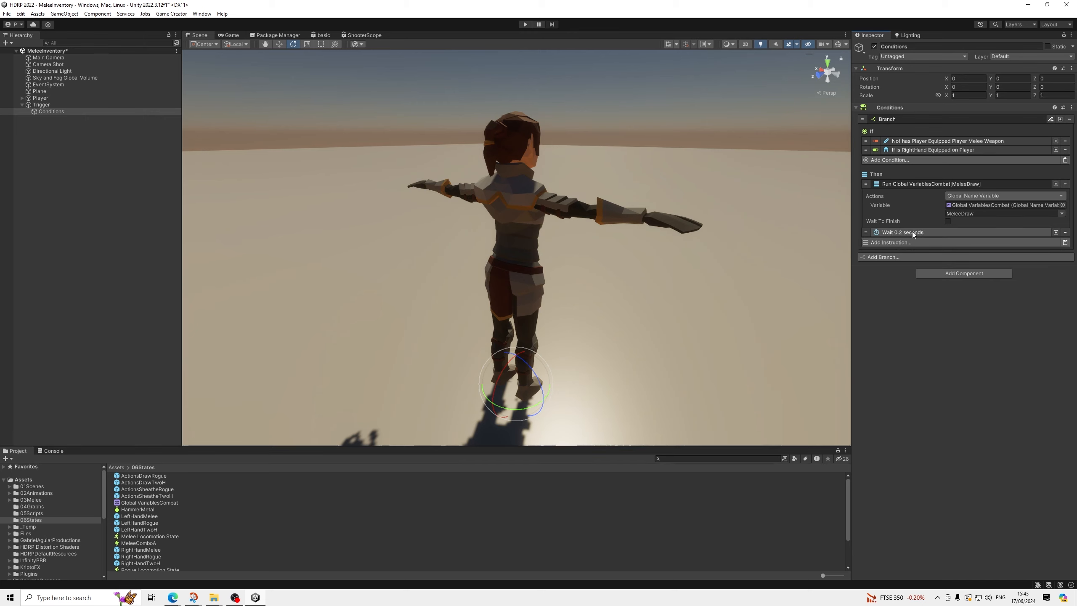
Step: Add a Set Active instruction that targets the LeftHandHolder object under the player's Spine_02 bone
click(890, 242)
text(set ac)
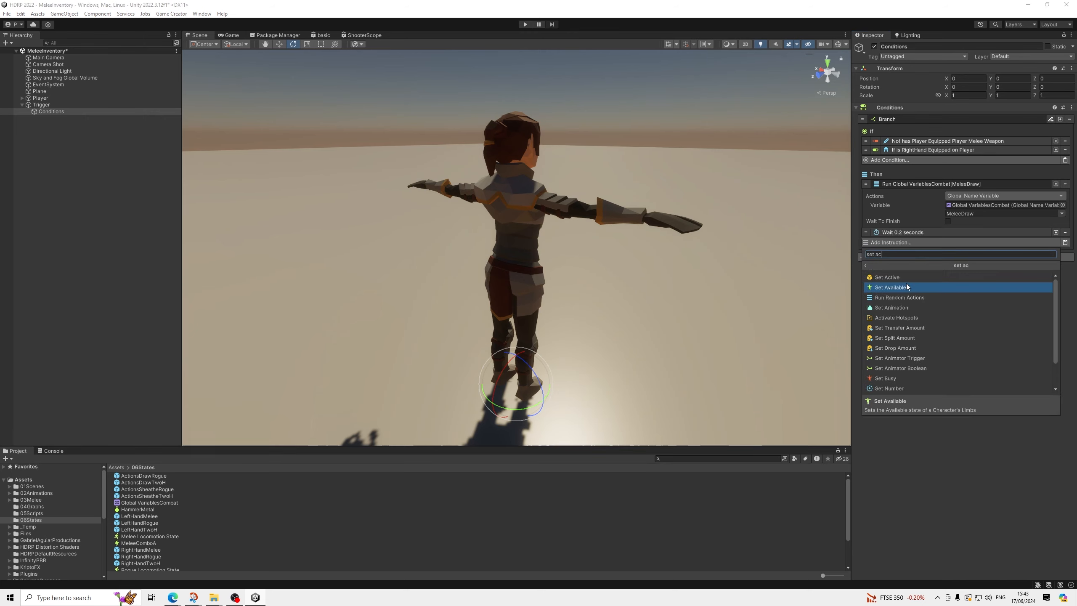
click(906, 284)
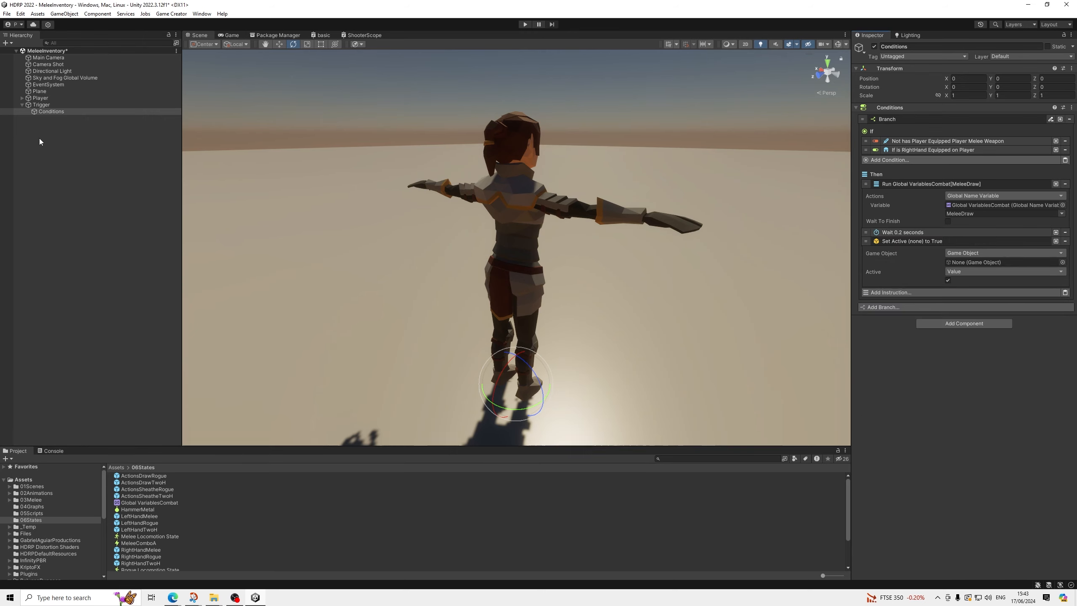
click(22, 99)
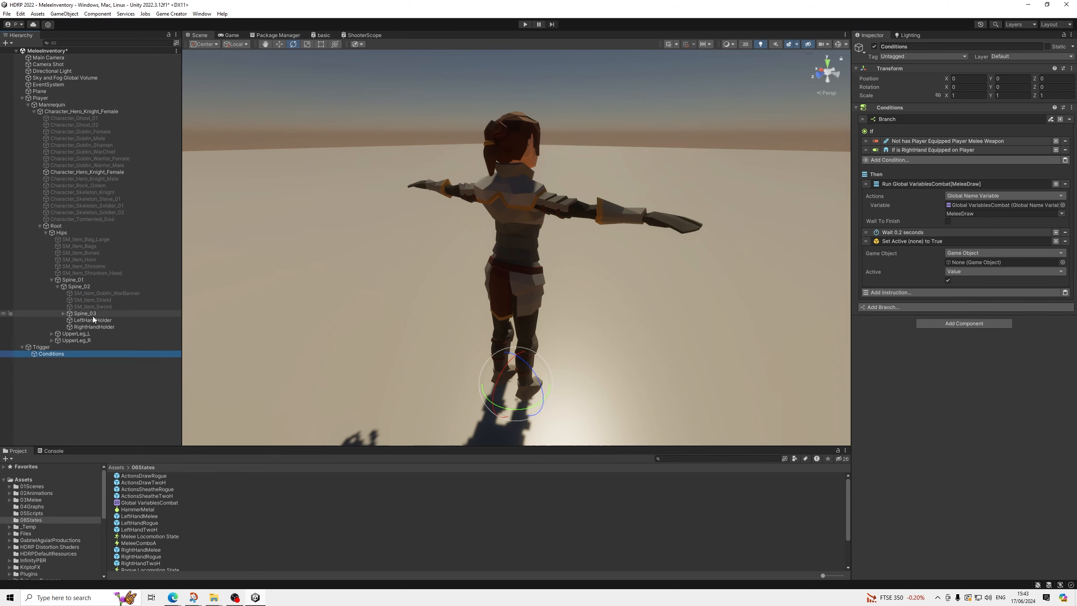
drag(94, 319, 965, 264)
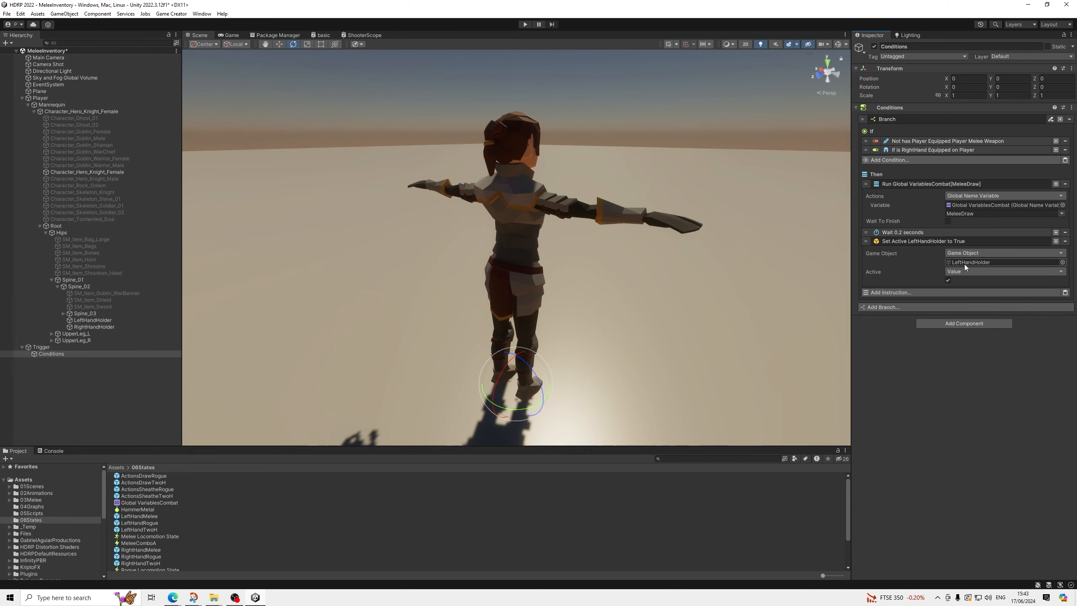
Step: Duplicate the LeftHandHolder Set Active instruction and assign RightHandHolder to the copy
click(1057, 244)
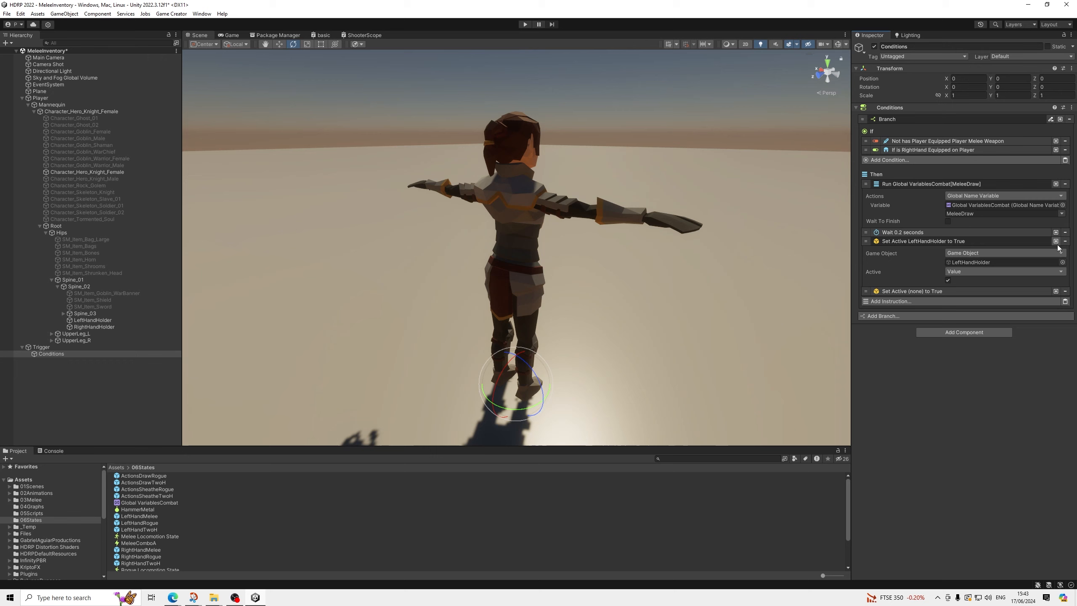
click(949, 291)
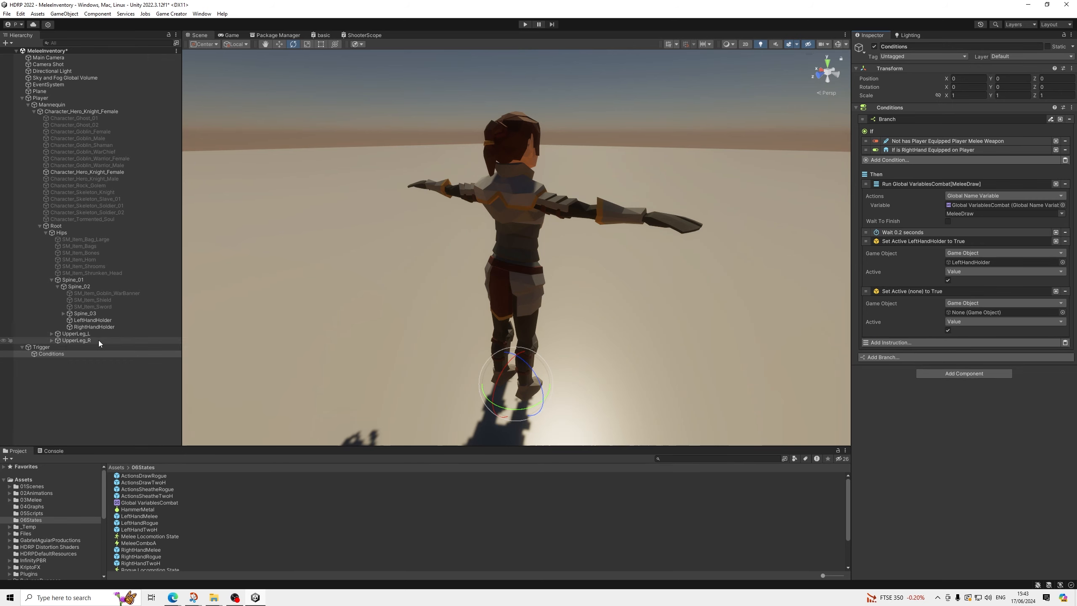
drag(106, 328, 979, 312)
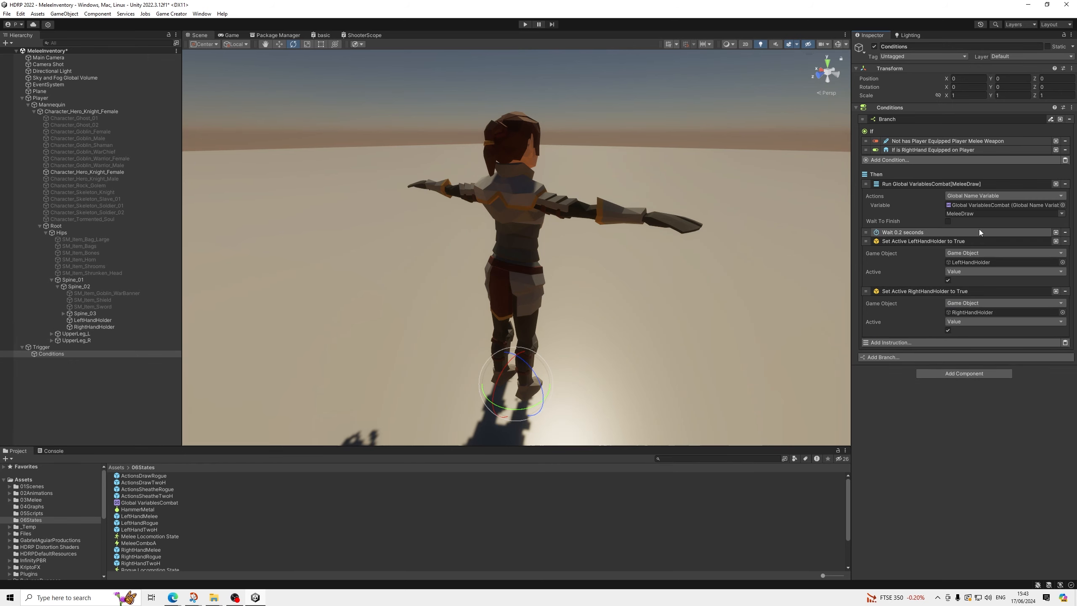
Step: Set the active value to false for both hand holders and collapse the branch's instructions
click(949, 281)
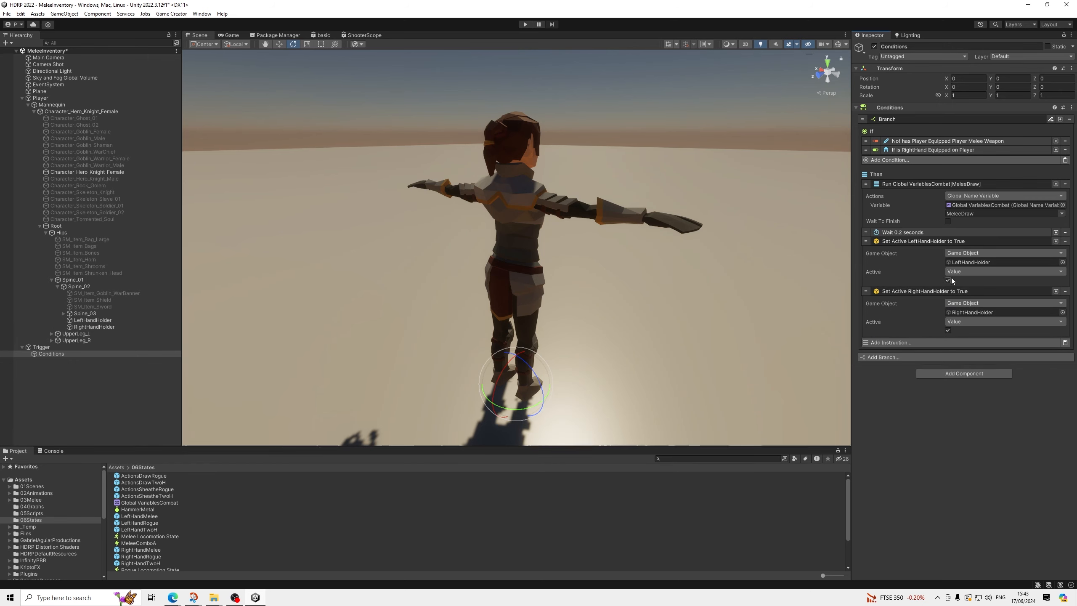
click(949, 330)
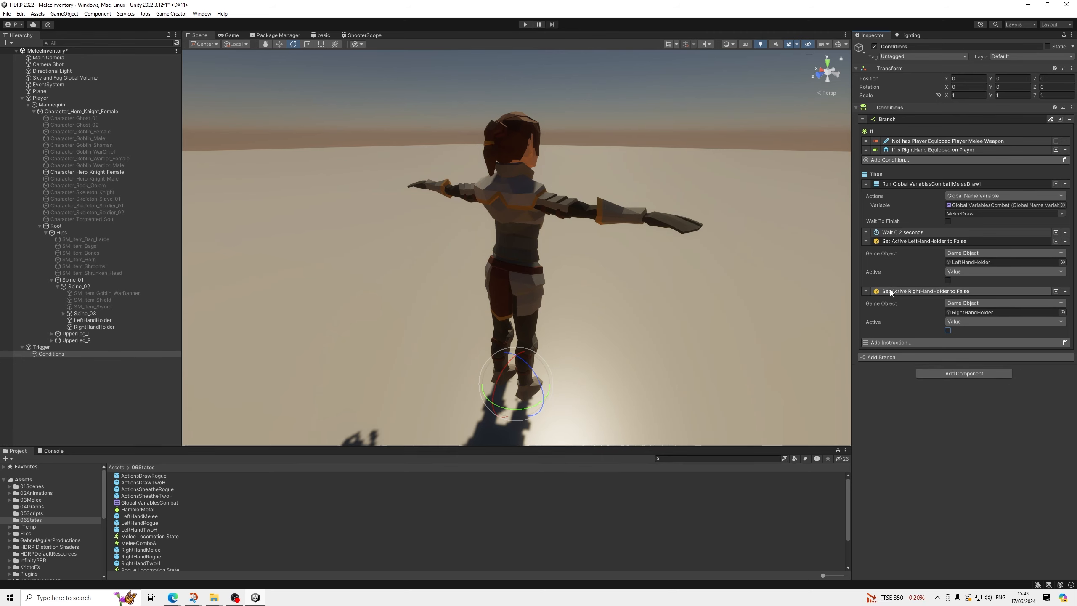
click(925, 291)
click(920, 241)
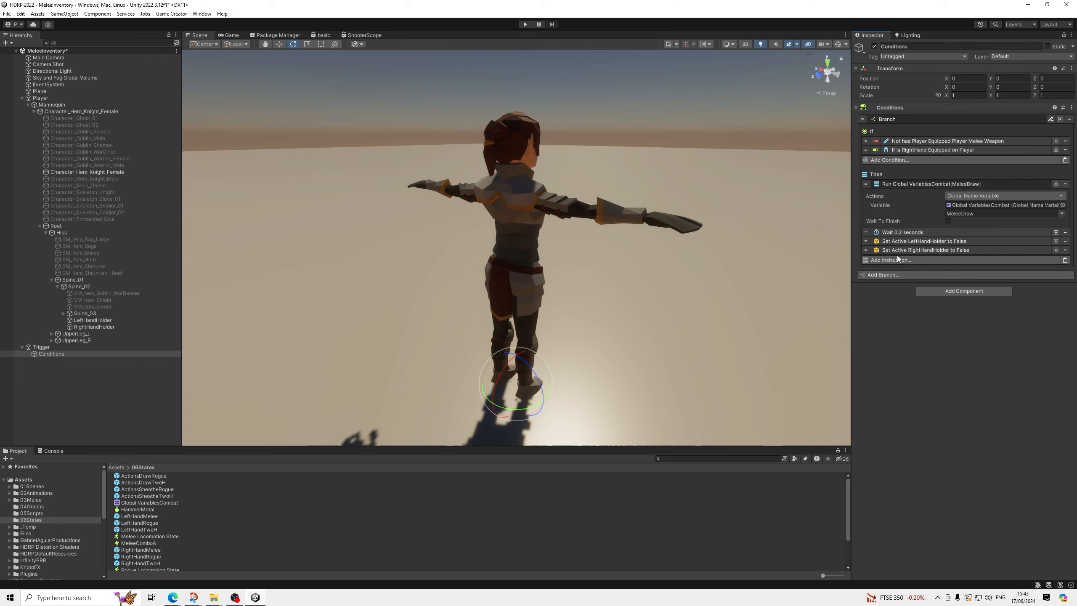
click(920, 184)
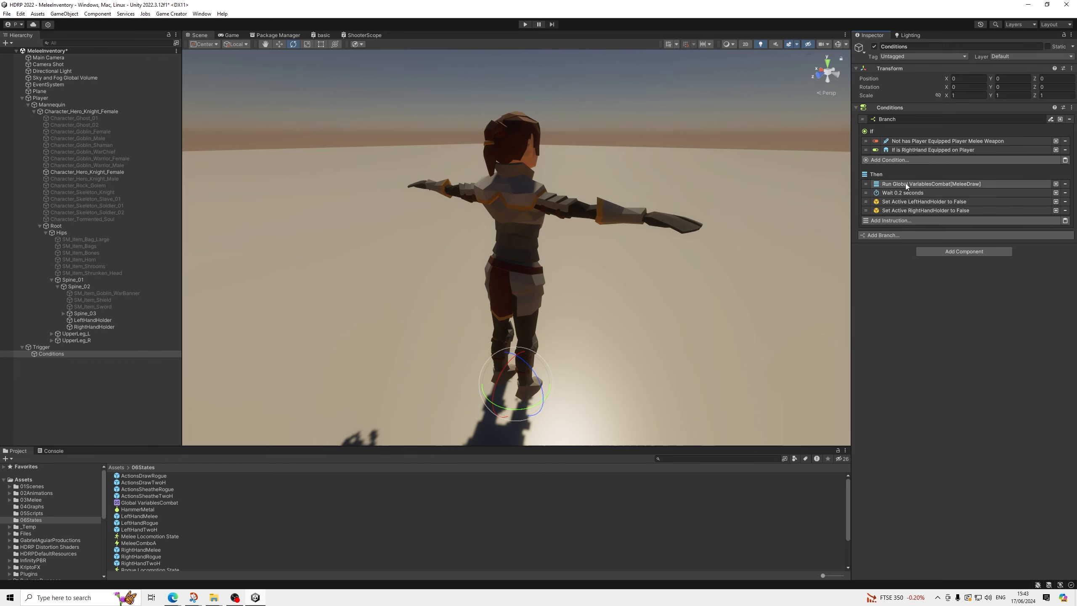
Step: Duplicate the branch and negate the RightHand equipped condition in the copy
click(1060, 119)
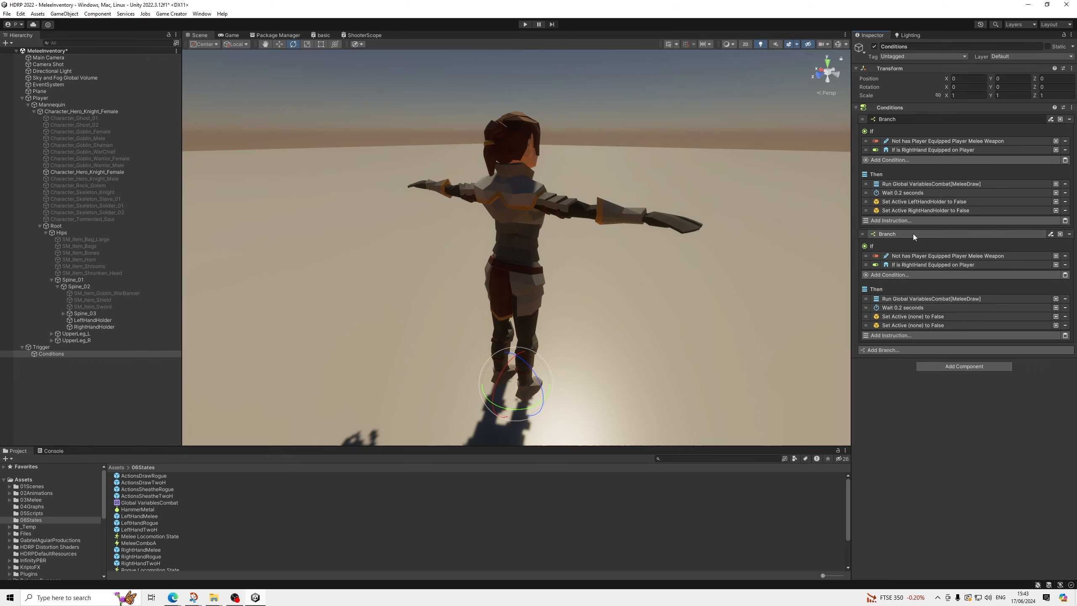
click(877, 265)
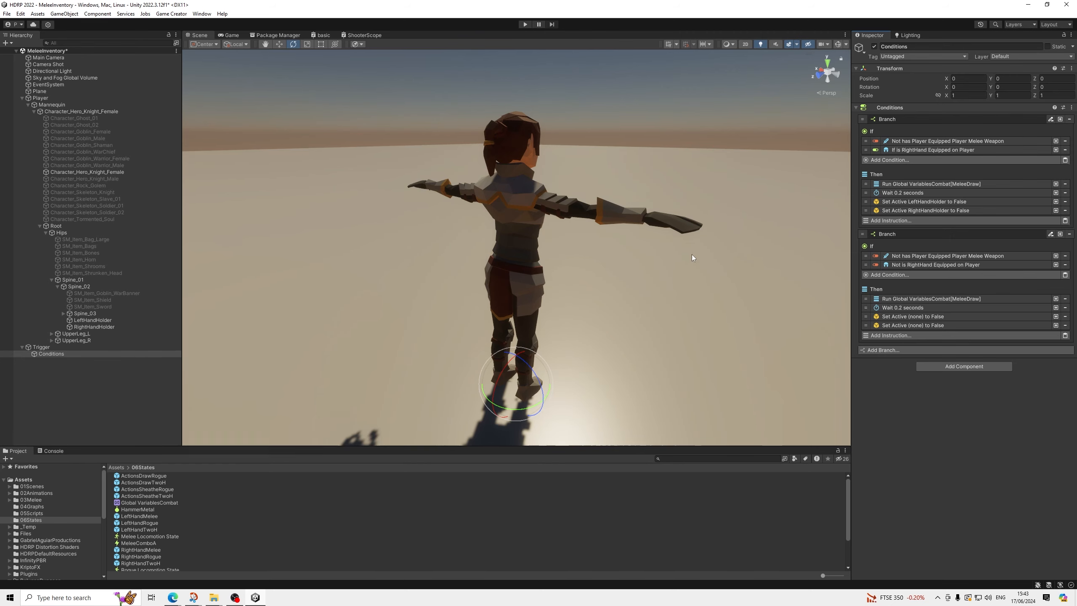
Step: Delete all four instructions from the second branch's Then list
middle_drag(665, 211, 569, 244)
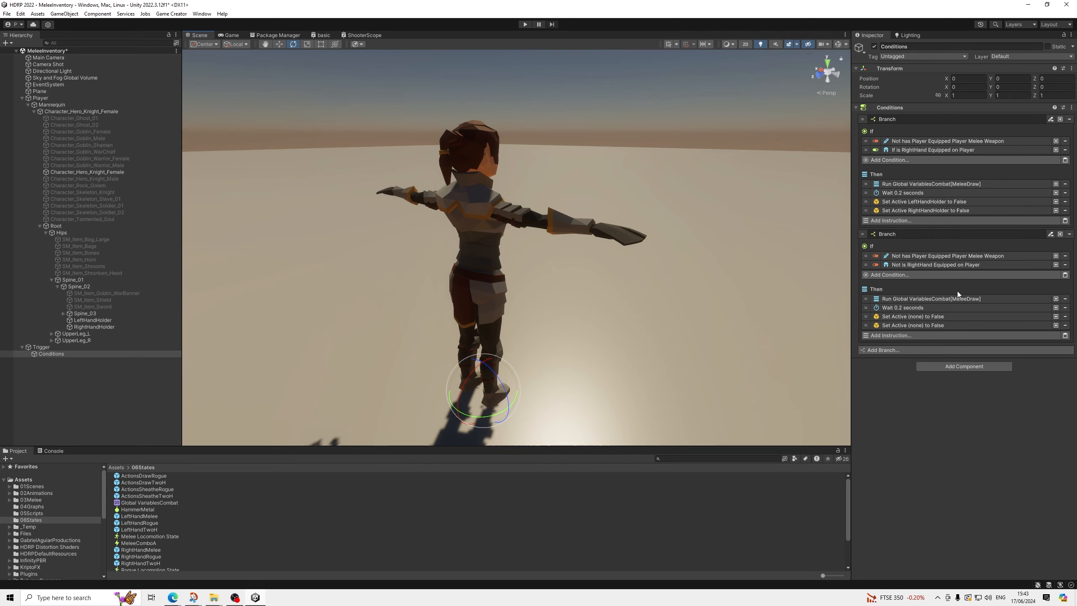
click(1066, 299)
click(1066, 299)
click(1066, 299)
click(1066, 298)
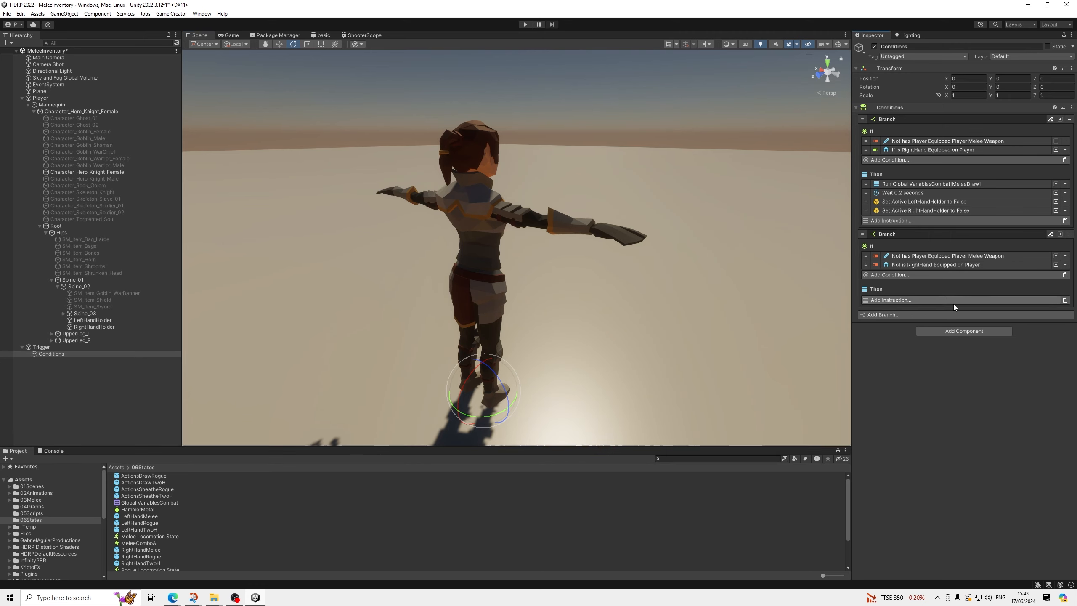
Step: Add an Equip Melee Weapon instruction with Weapon-Melee on the Player to the second branch's Then list
click(954, 302)
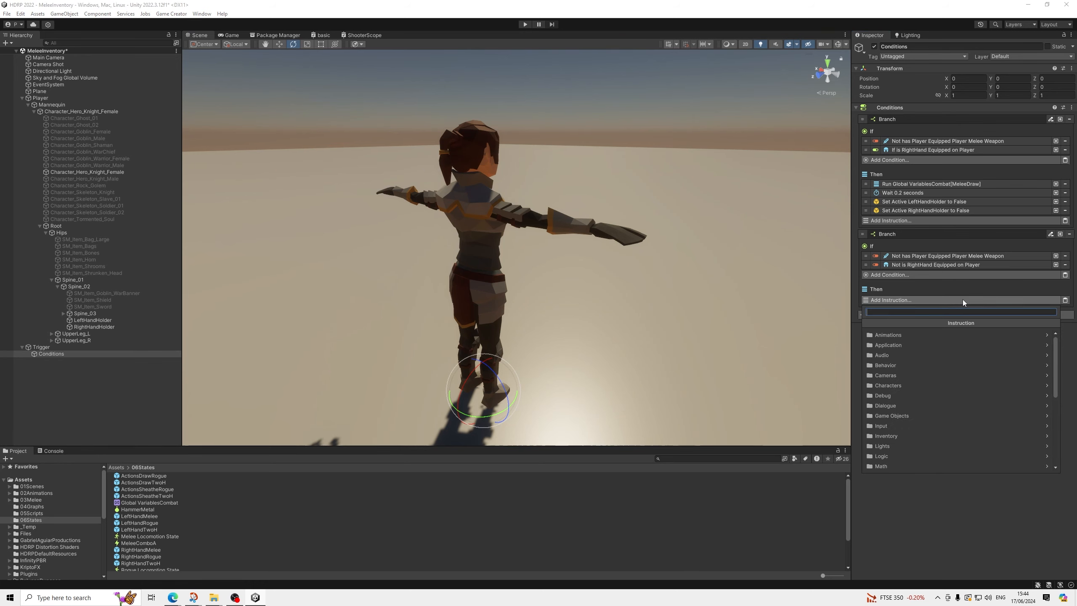
text(equip)
key(Down)
key(Down)
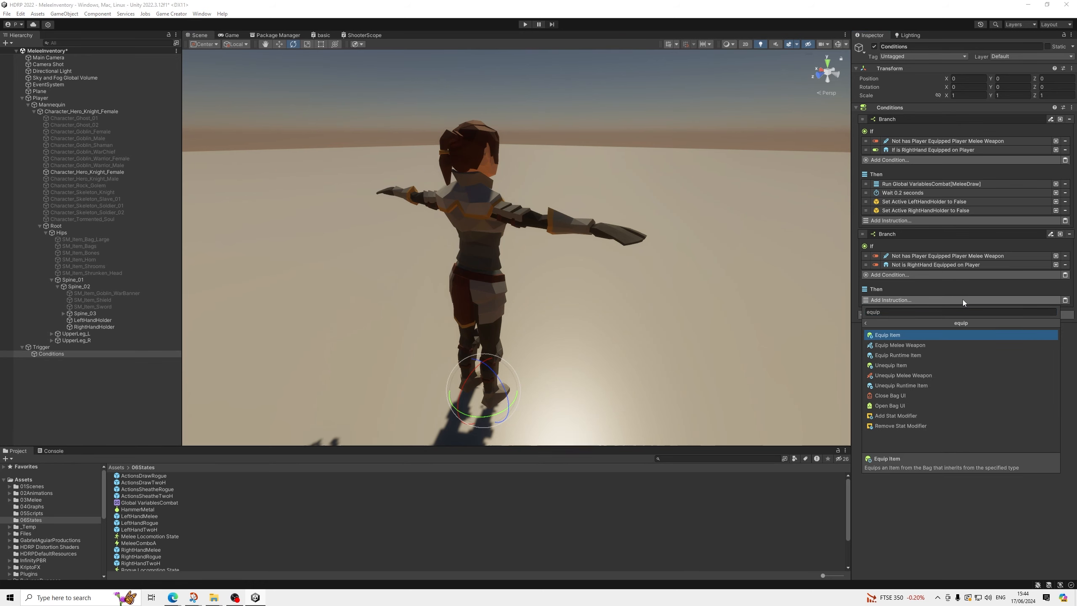
key(Return)
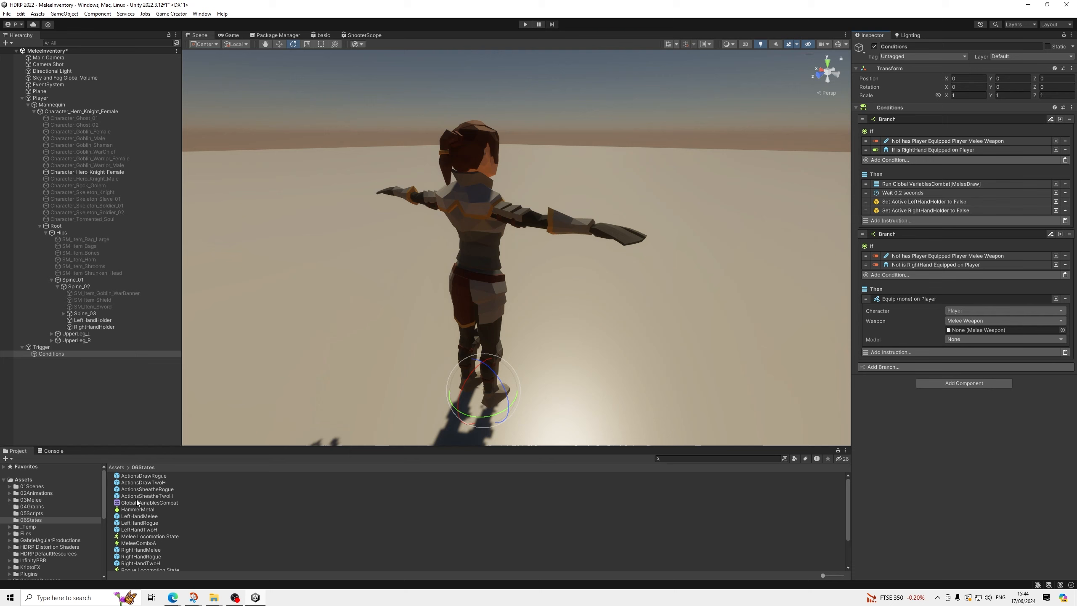
scroll(140, 517, down, 3)
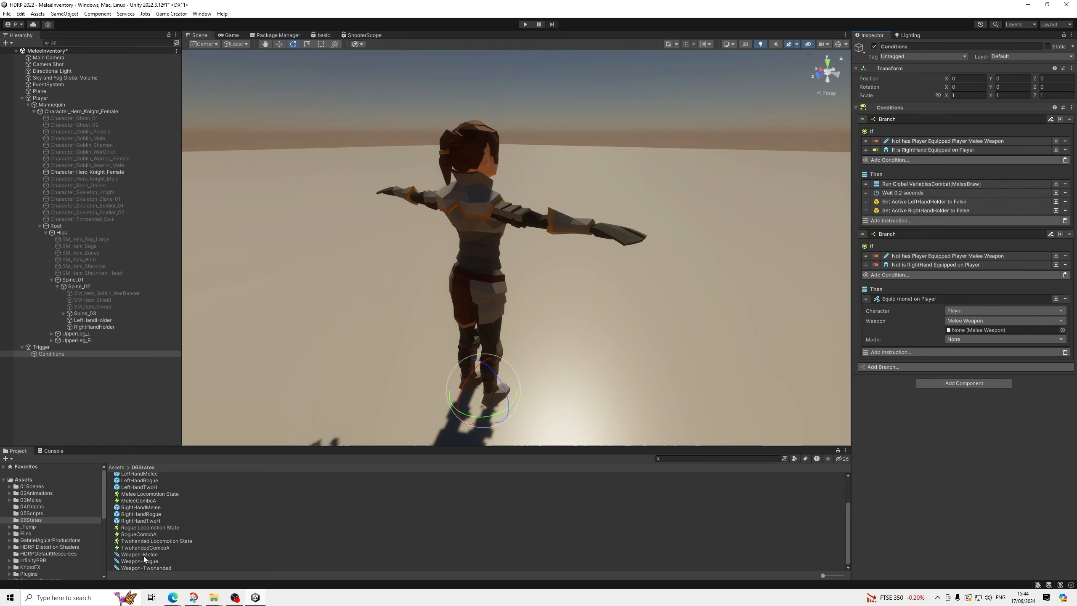
drag(141, 555, 1013, 331)
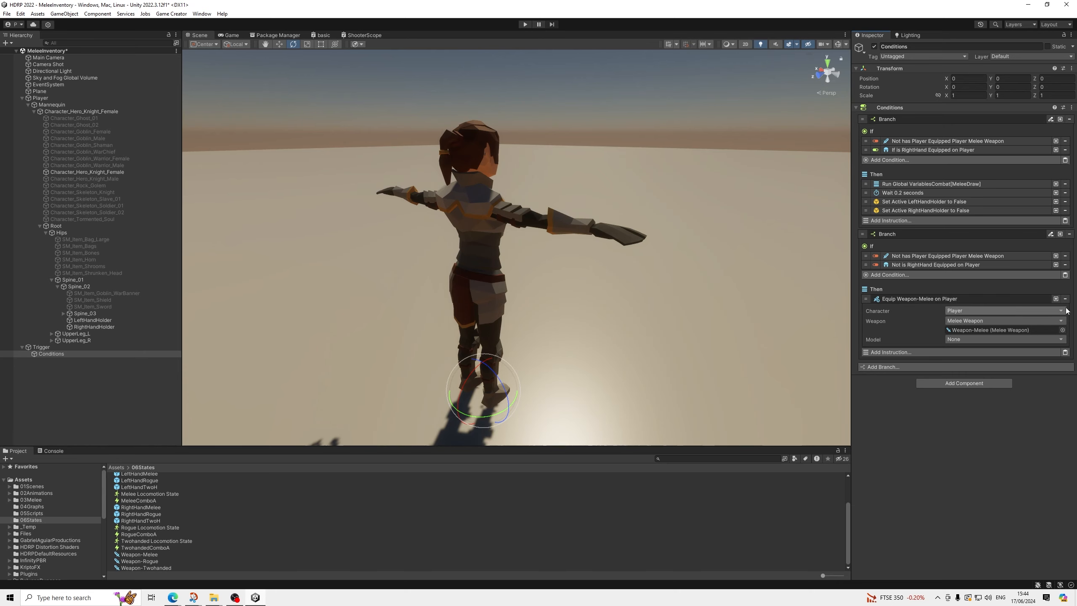
click(910, 299)
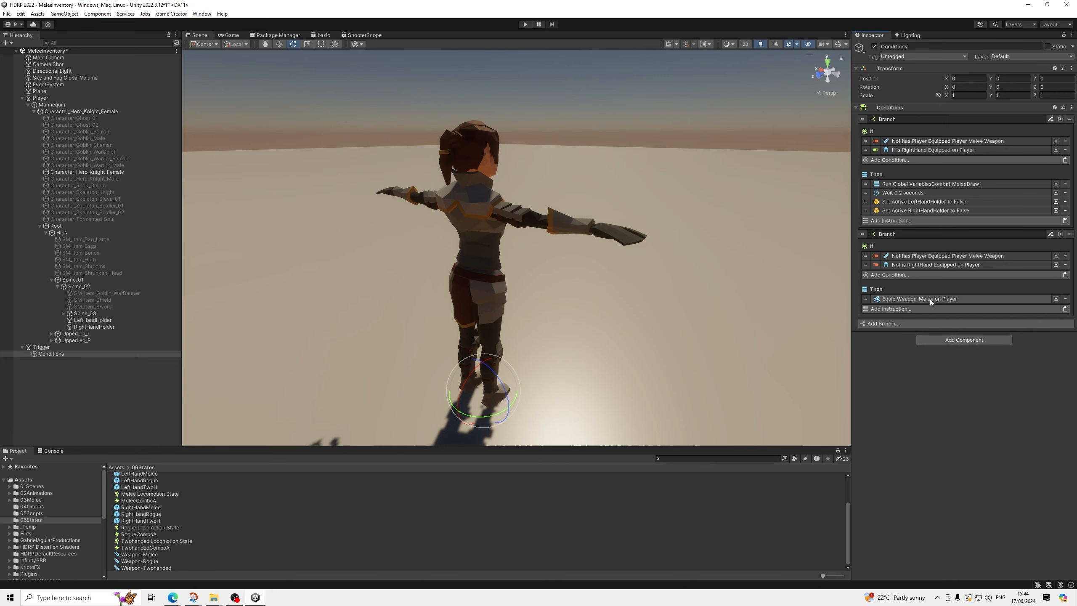
Step: Duplicate the first branch as a third branch and make the copy's melee weapon condition non-negated
click(896, 235)
click(896, 120)
click(1060, 131)
click(896, 142)
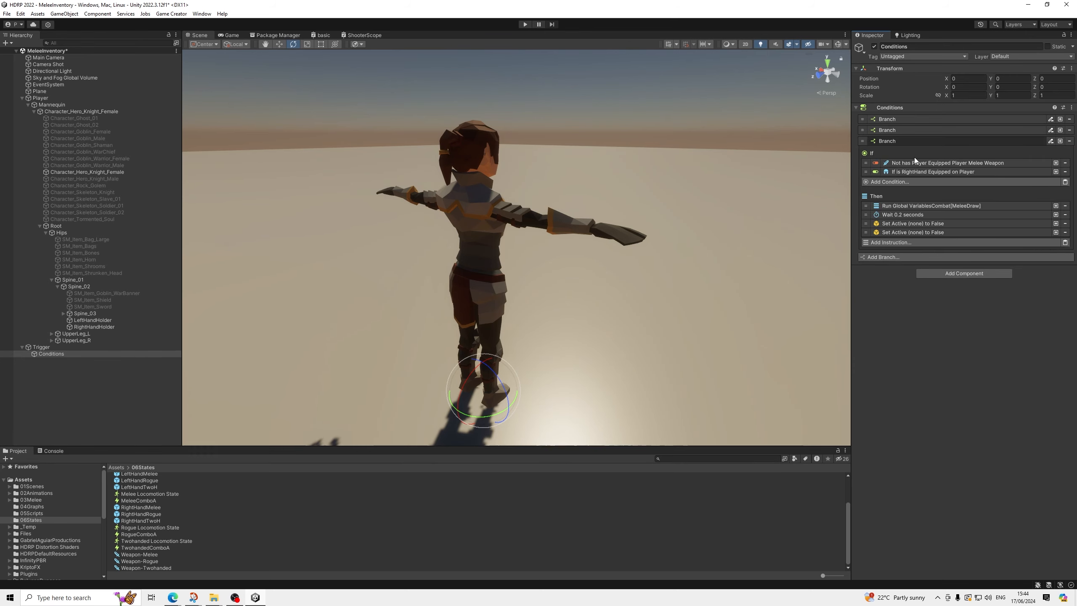
click(876, 163)
Step: Change the third branch's Run Actions instruction to use the MeleeSheathe variable from Global VariablesCombat
click(931, 206)
click(1003, 235)
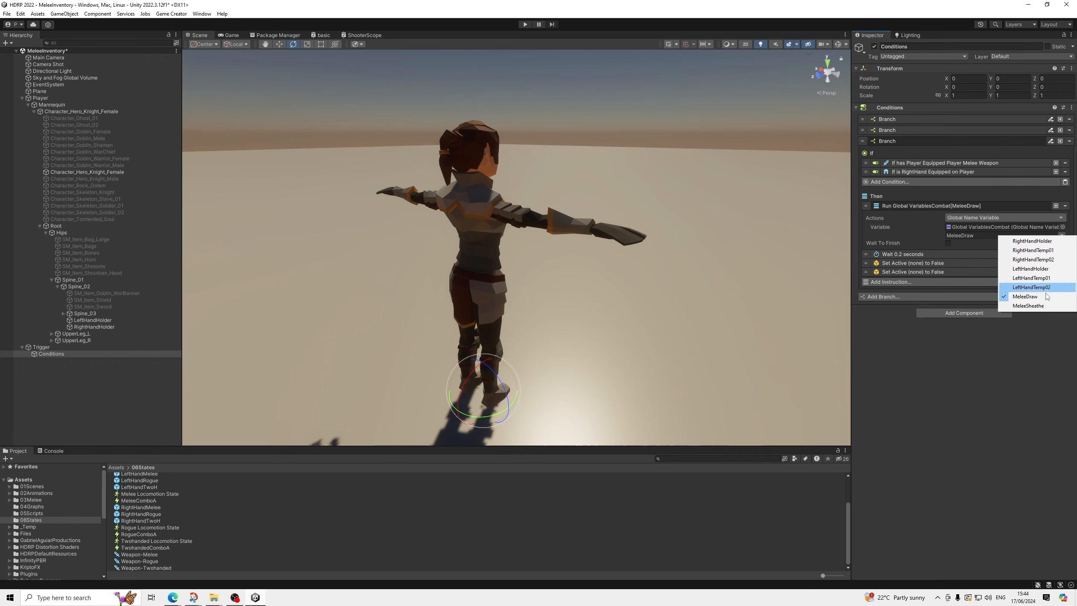
click(1035, 305)
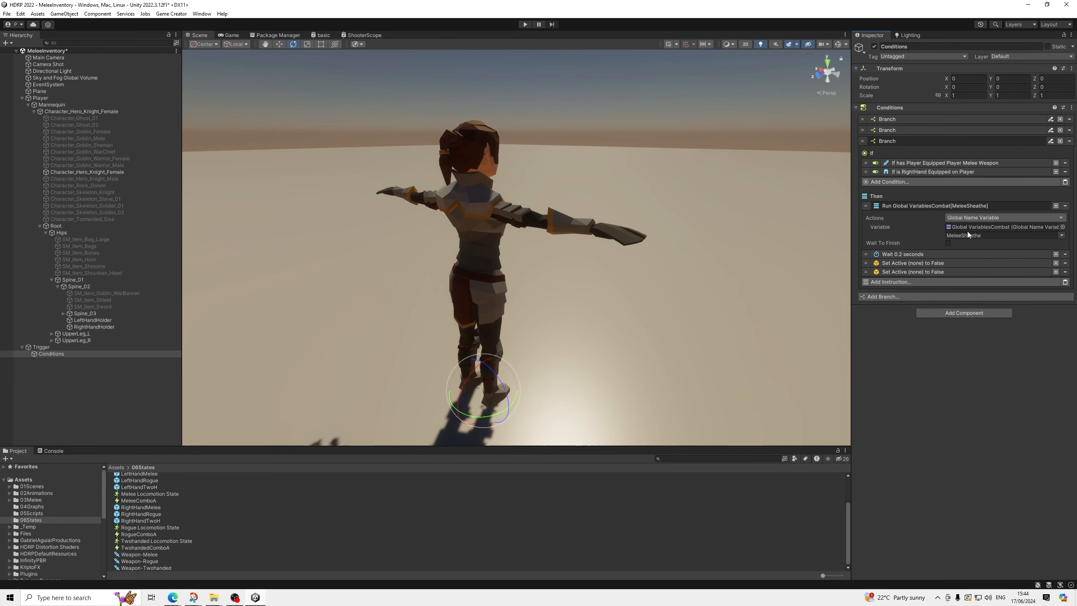
click(921, 206)
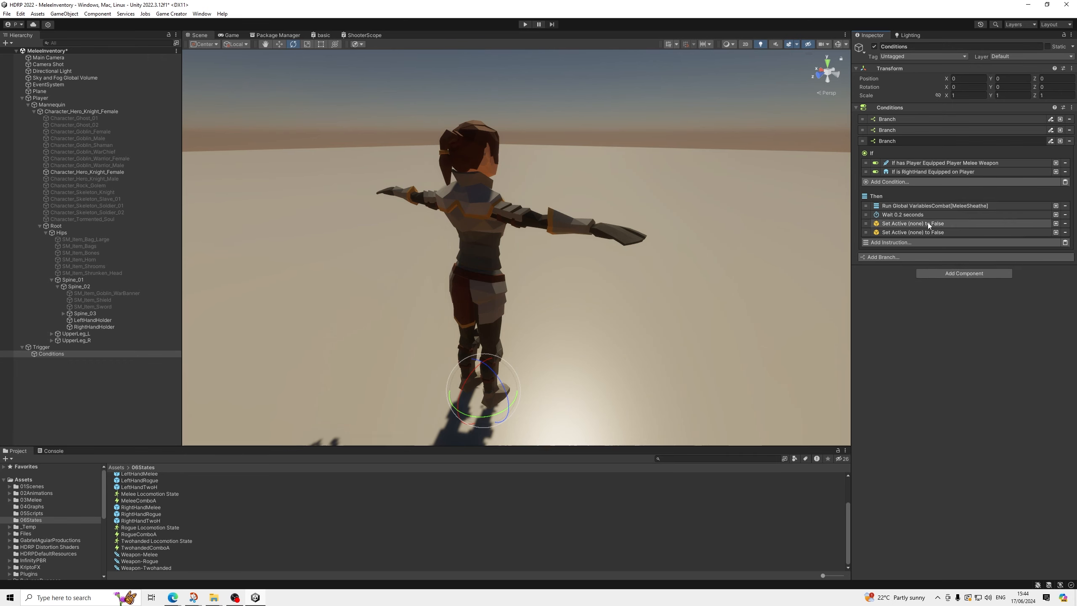
Step: Assign LeftHandHolder and RightHandHolder to the two Set Active instructions in the third branch
click(912, 232)
click(915, 223)
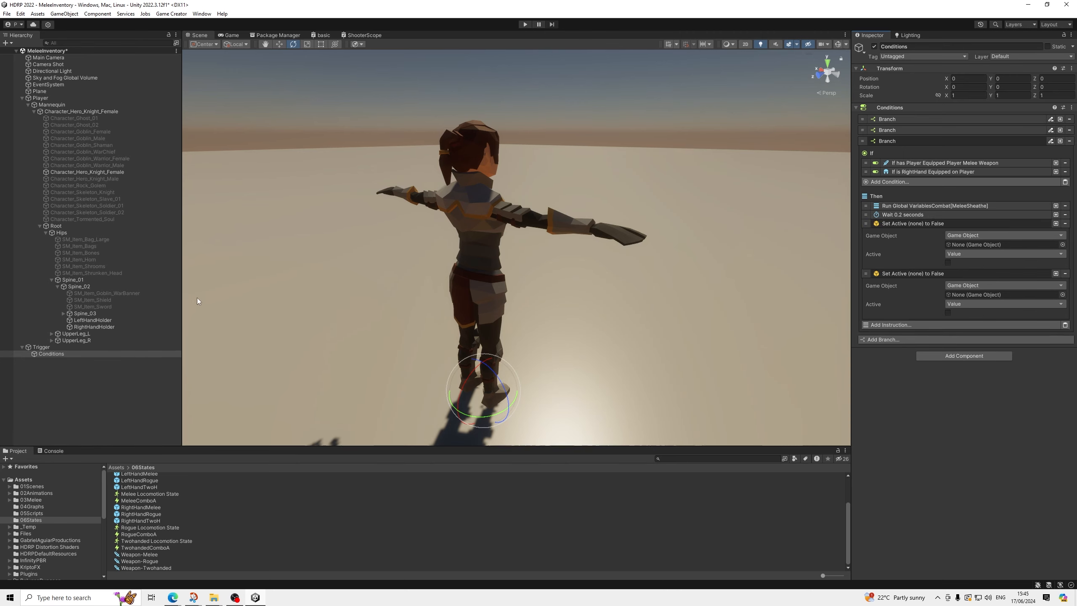
drag(87, 320, 975, 248)
drag(104, 330, 965, 296)
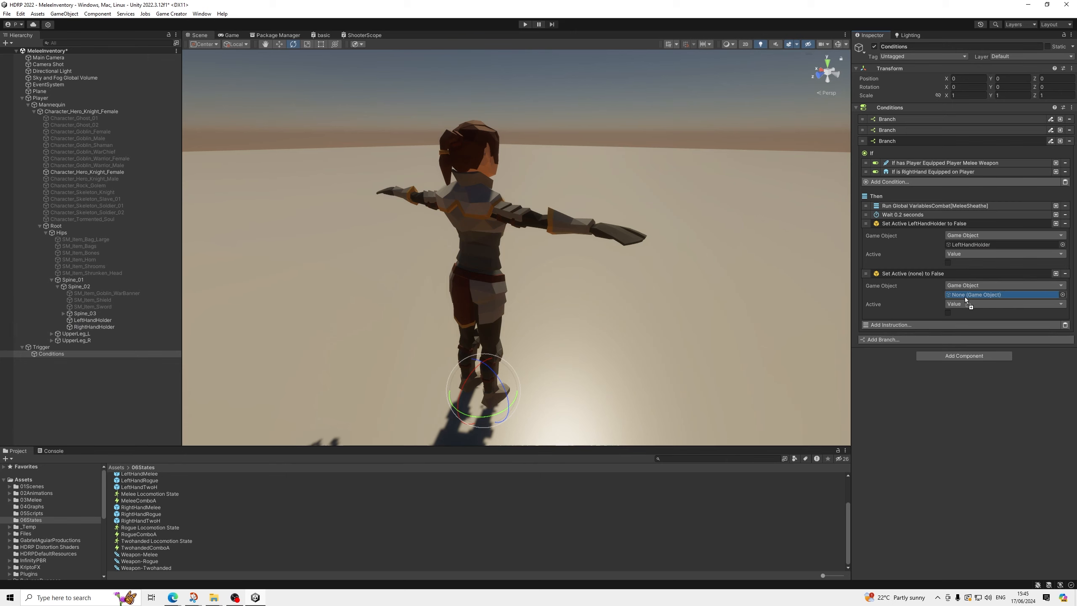
Step: Set the active value to true for both hand holders in the third branch and collapse the instructions
click(948, 263)
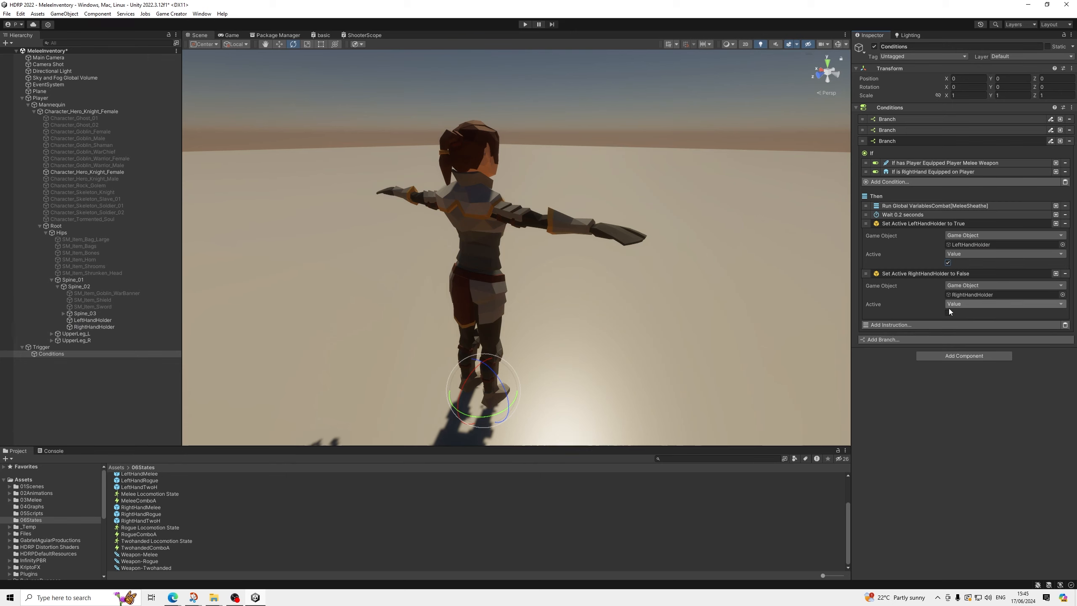
click(950, 304)
click(944, 308)
click(949, 313)
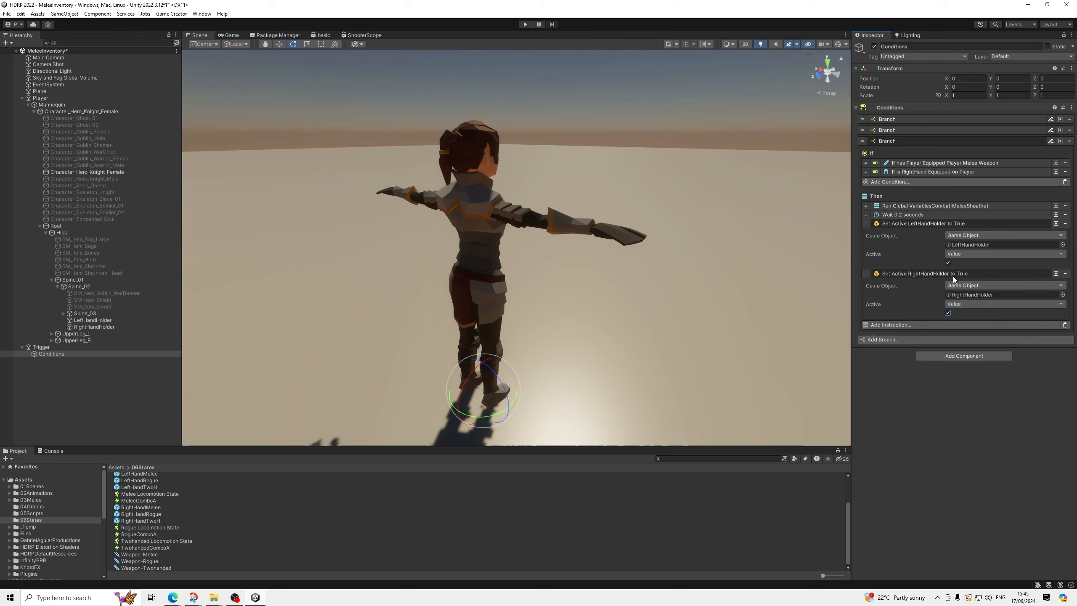
click(953, 274)
click(899, 216)
click(900, 217)
click(900, 221)
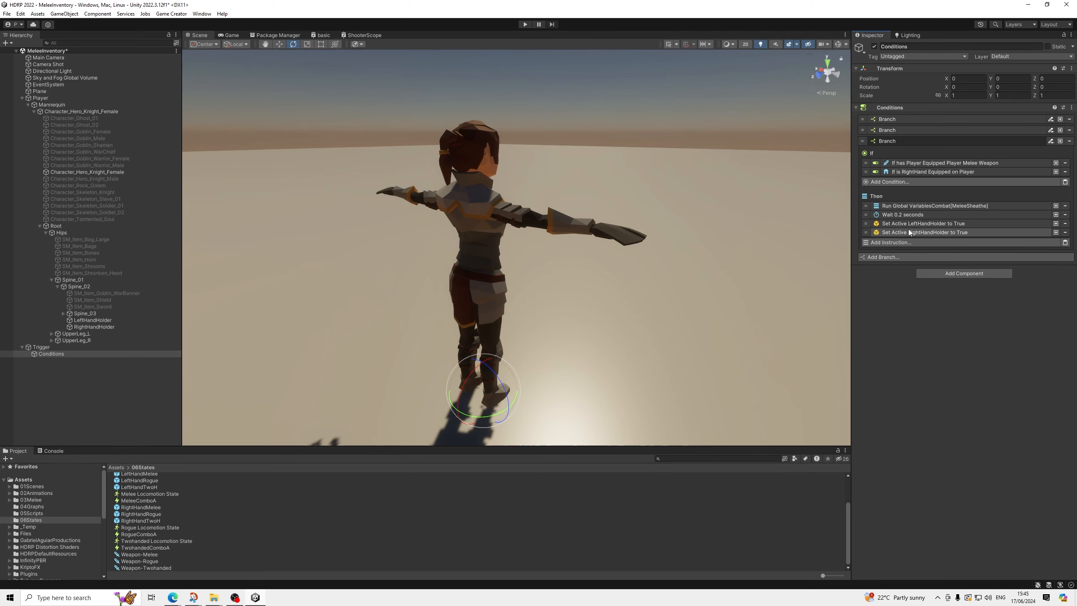
Step: Duplicate the third branch and delete all four instructions from the copy's Then list
click(1060, 141)
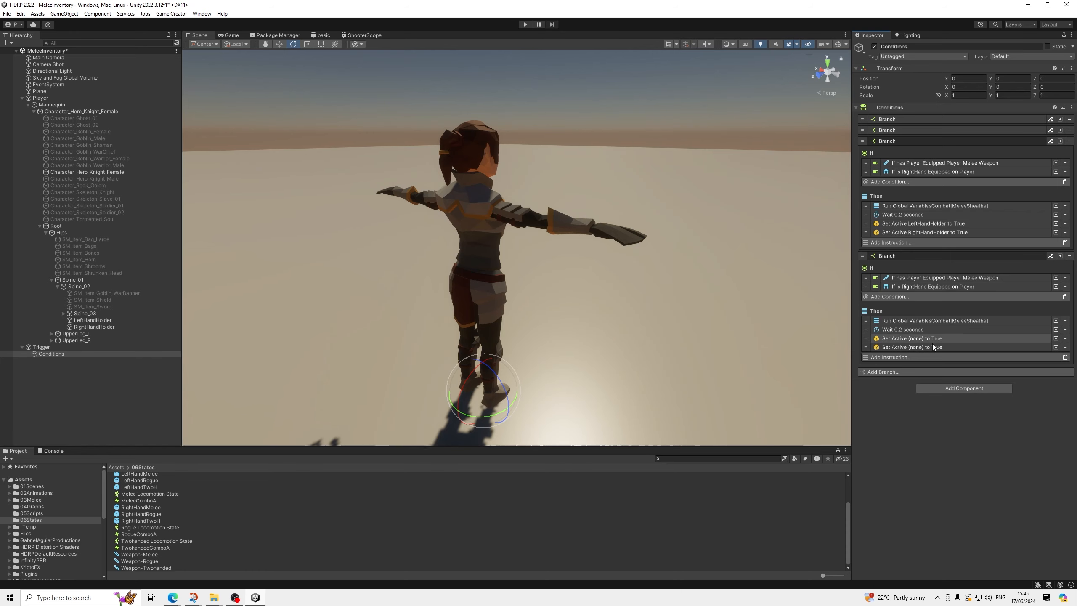
click(1066, 320)
click(1065, 320)
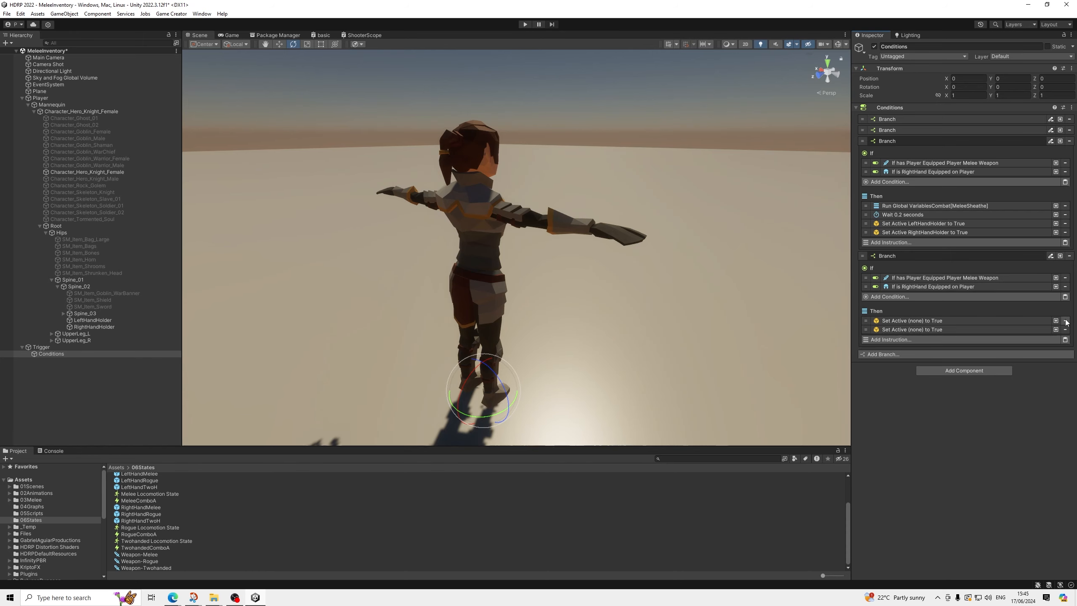
click(1066, 320)
click(1065, 320)
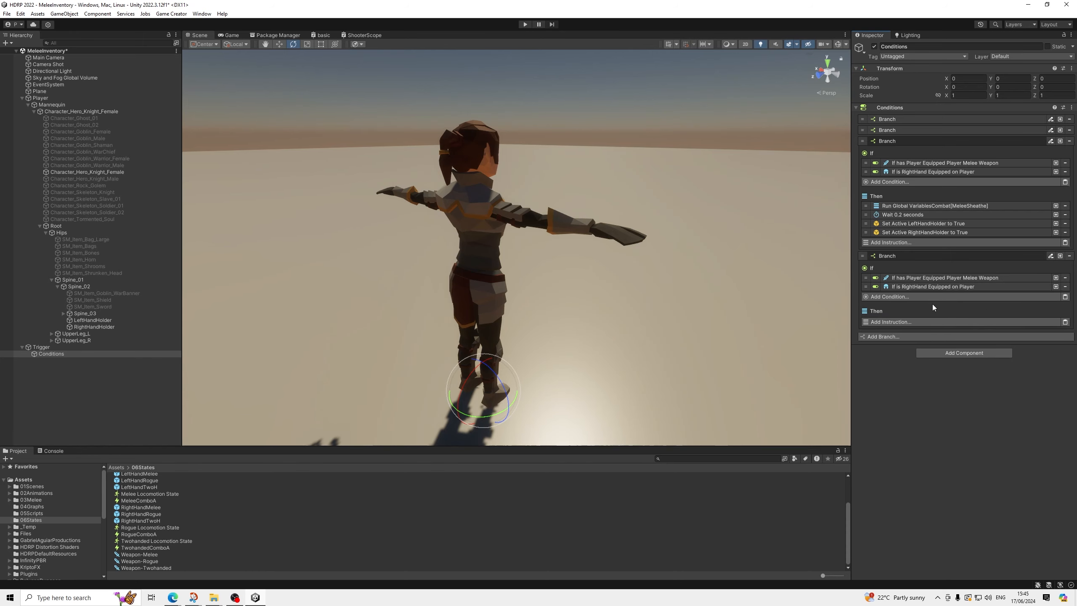
click(904, 322)
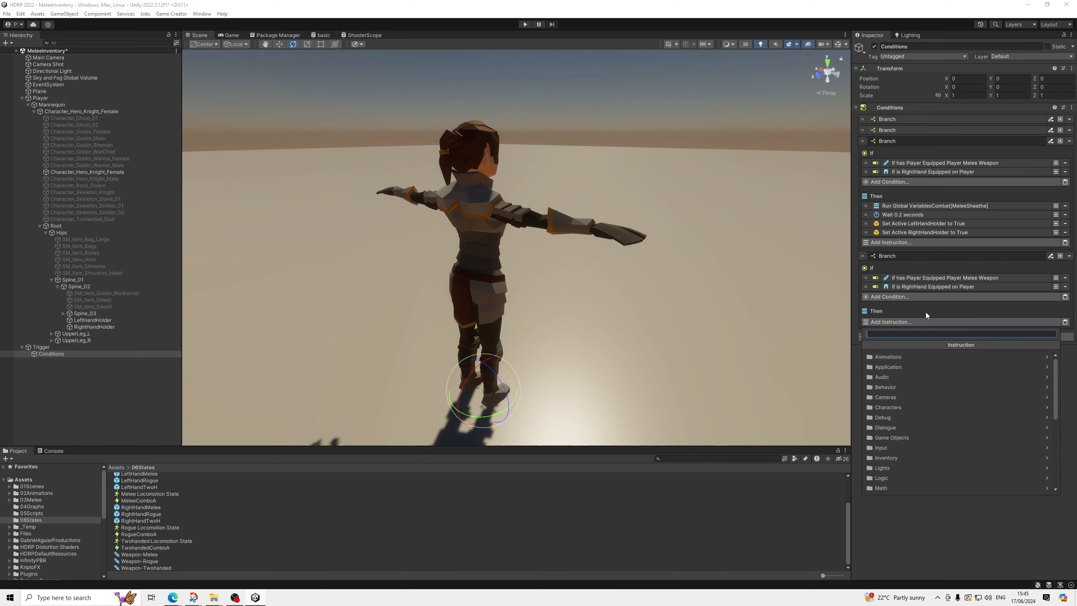
text(equip)
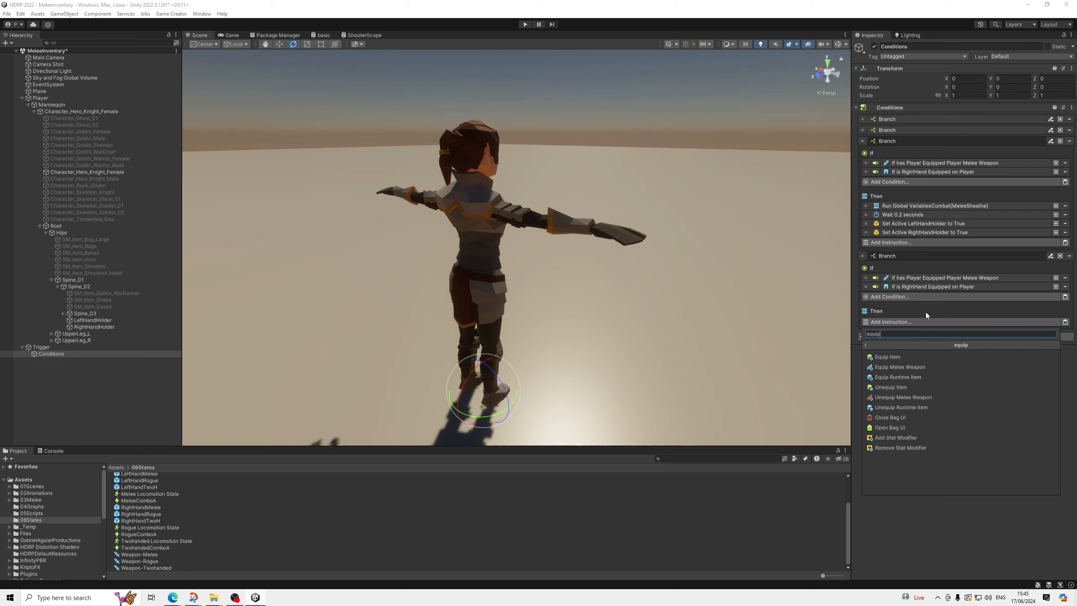
key(Down)
key(Down)
key(Return)
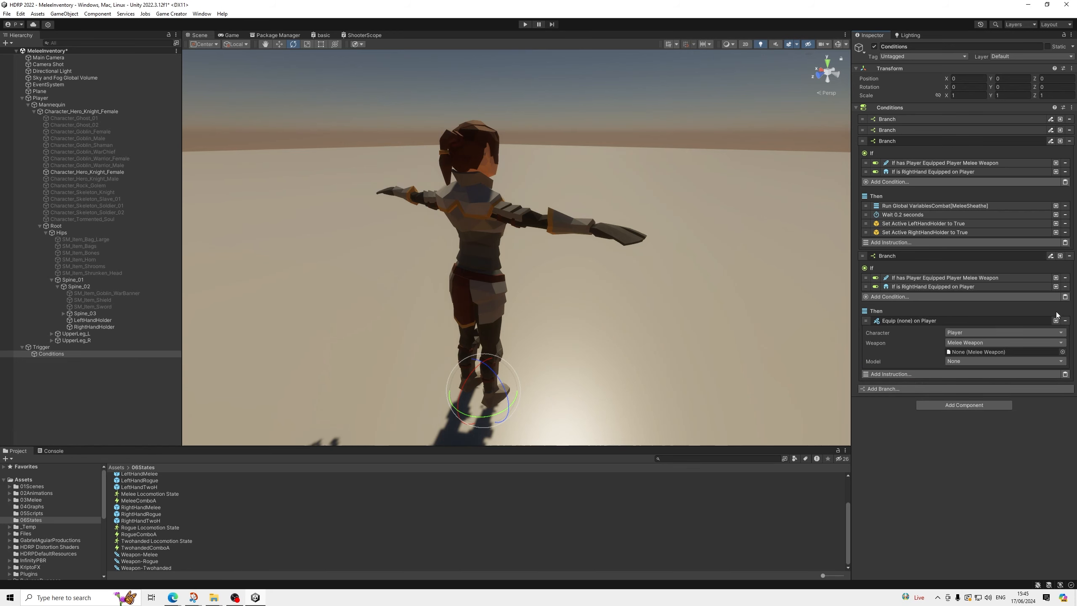
click(1067, 321)
Step: Add an Unequip Melee Weapon instruction with Weapon-Melee on the Player to the fourth branch's Then list
click(925, 321)
text(une)
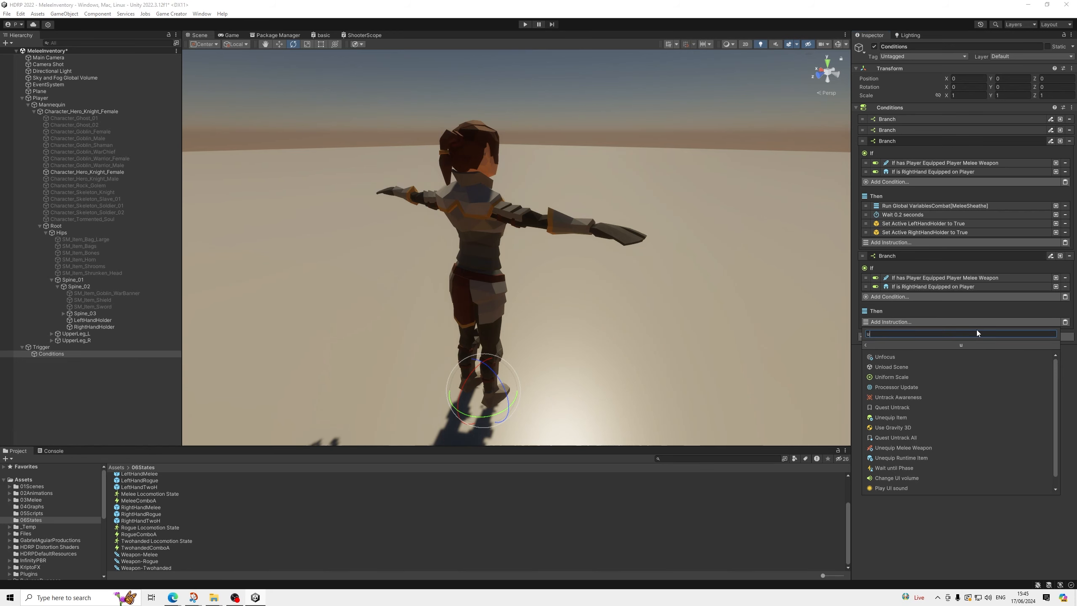
key(Down)
key(Down)
key(Return)
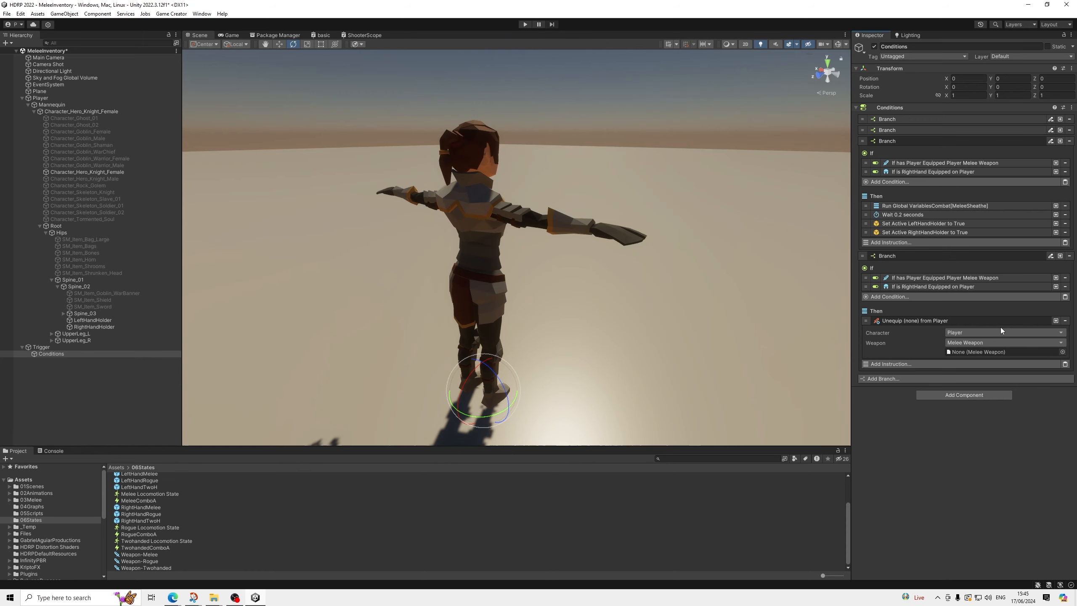
drag(156, 556, 841, 352)
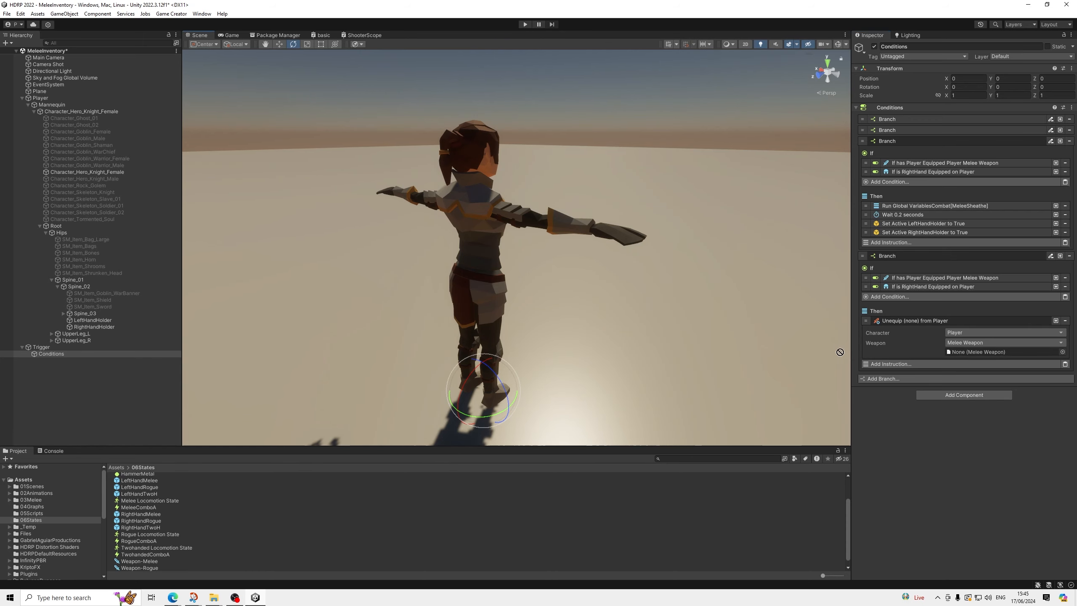
drag(966, 355, 973, 351)
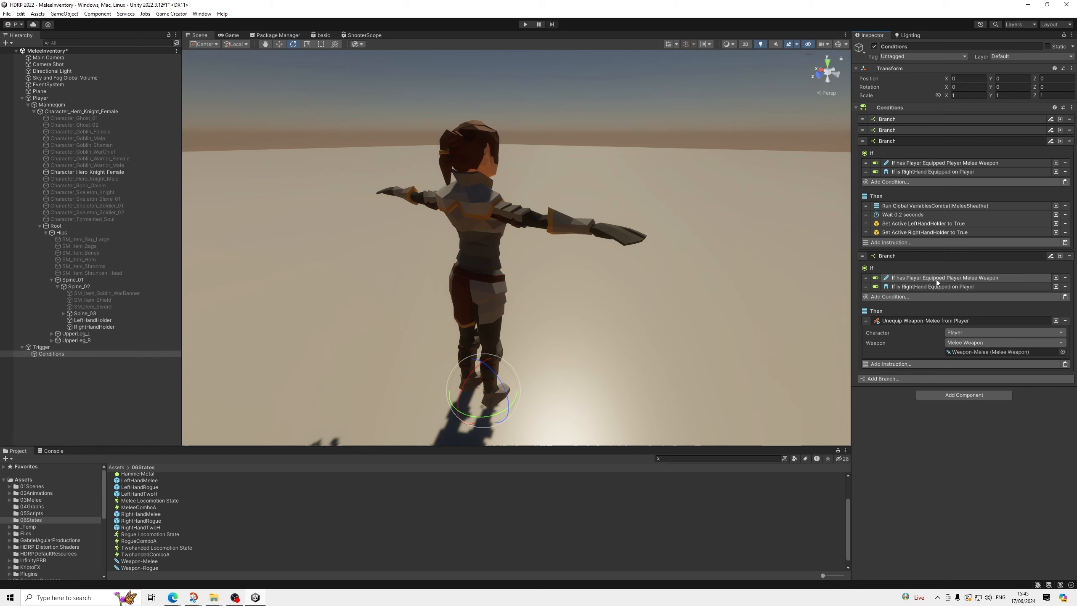
Step: Remove the RightHand condition from the fourth branch and set its equipped weapon condition to the Melee Weapon asset Weapon-Melee
click(1066, 287)
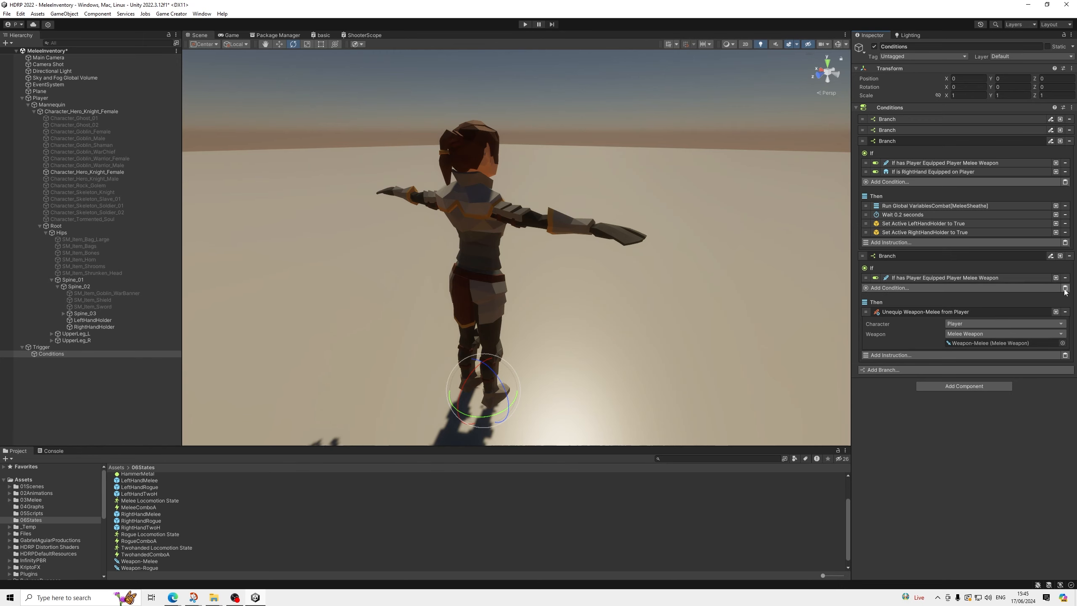
click(904, 278)
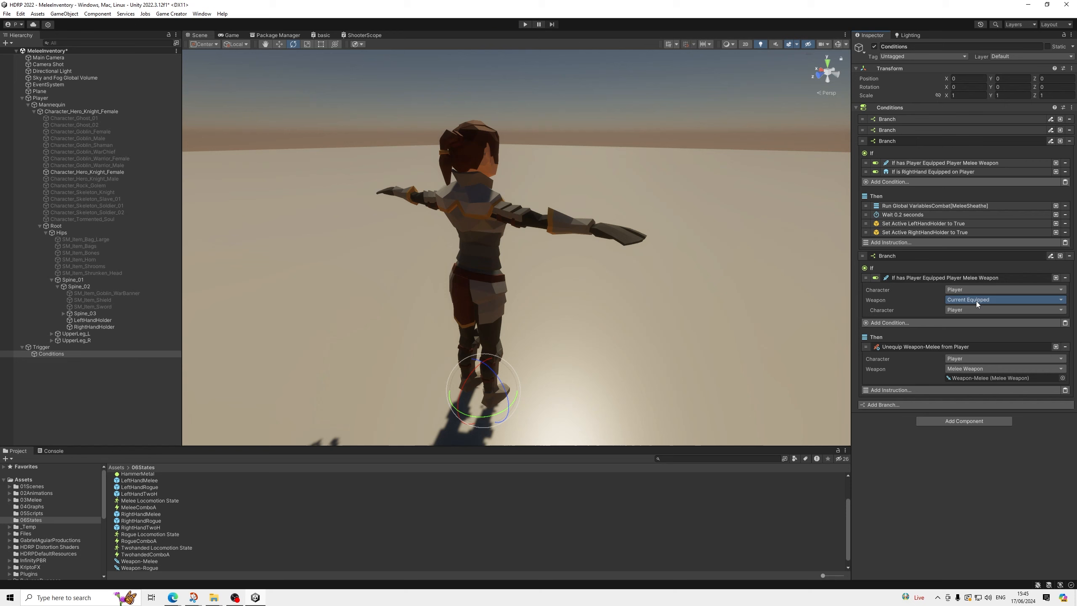
click(976, 301)
click(973, 346)
click(973, 333)
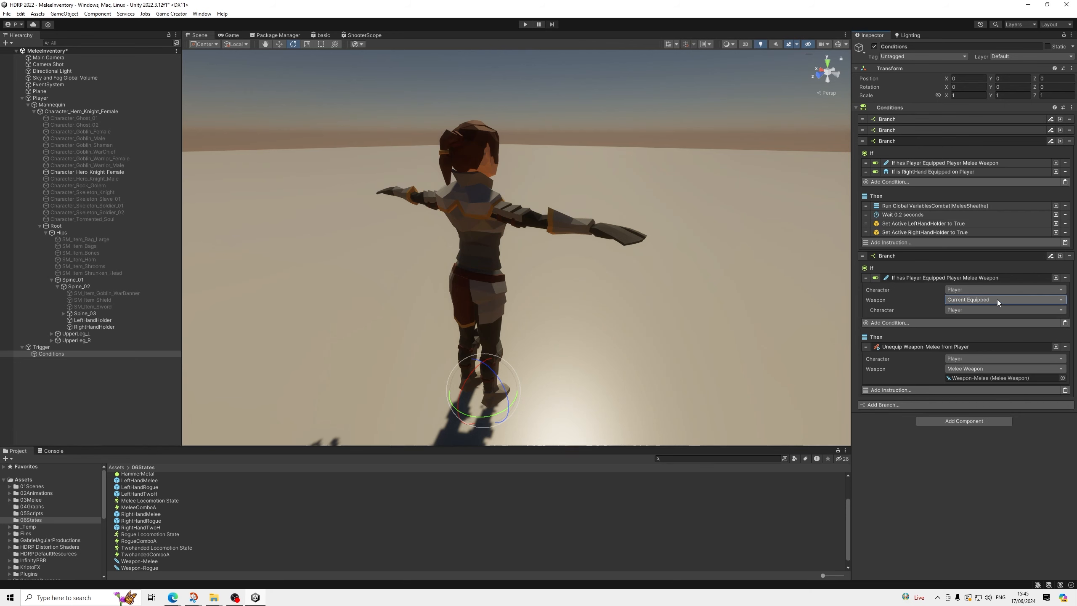
click(970, 303)
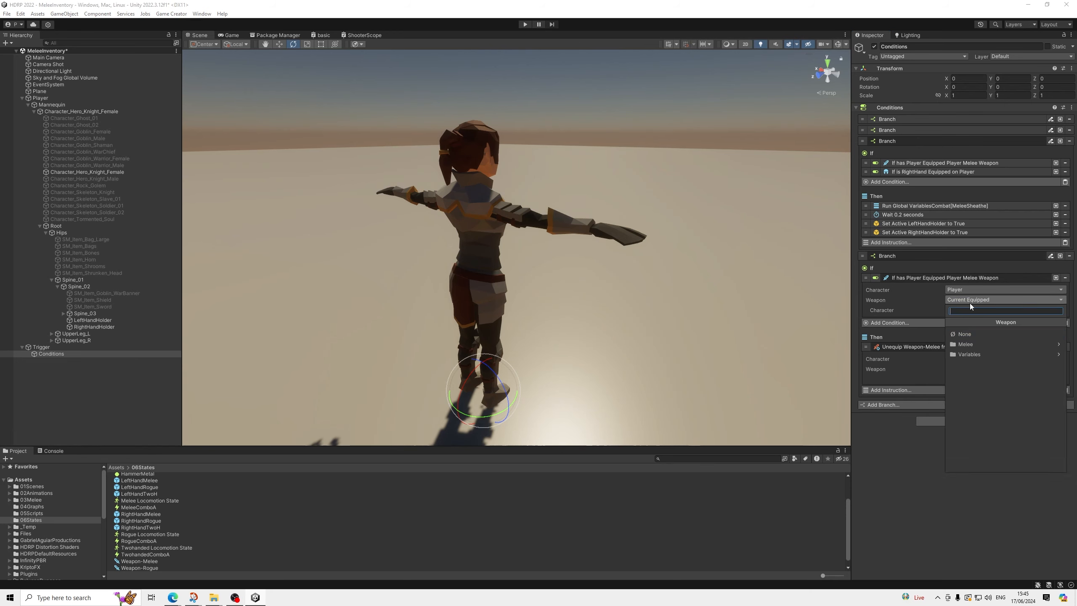
click(968, 346)
click(974, 343)
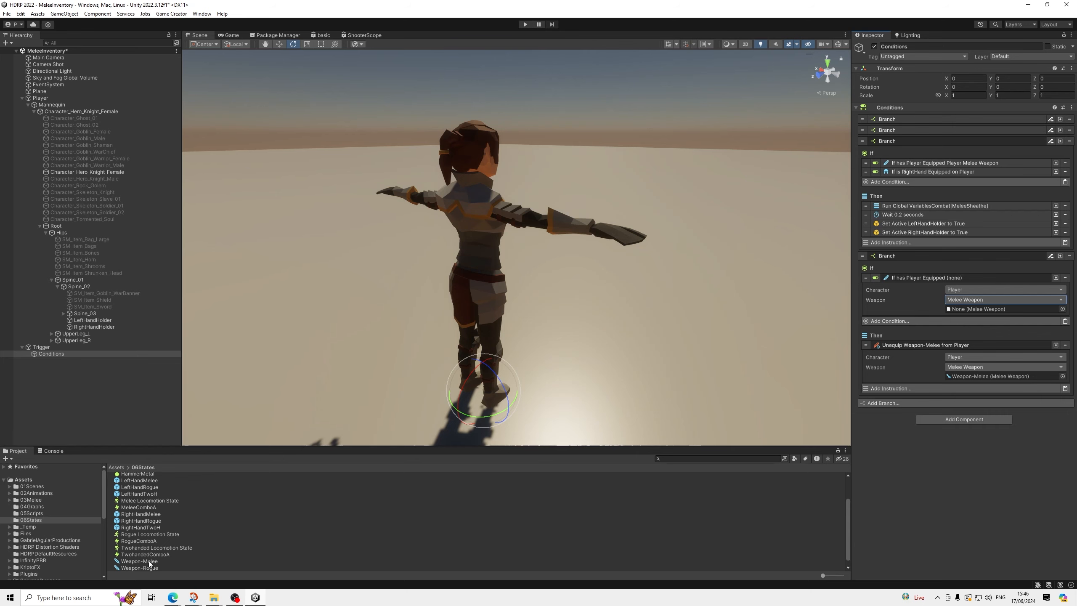
drag(148, 561, 969, 309)
click(955, 276)
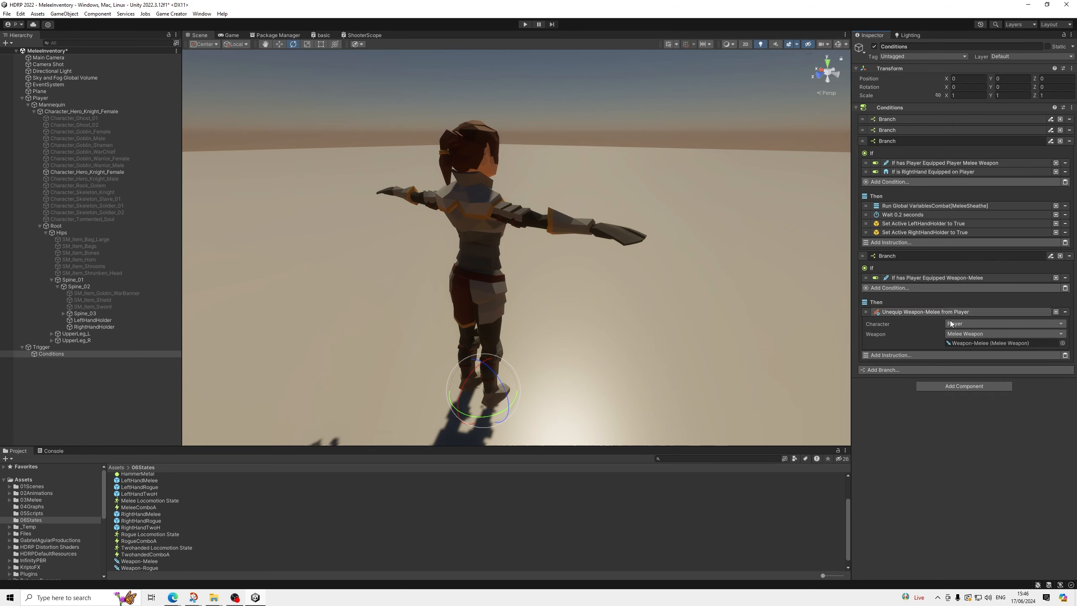
Step: Set the second branch's equipped weapon condition to the Melee Weapon asset Weapon-Melee and collapse the condition
click(915, 130)
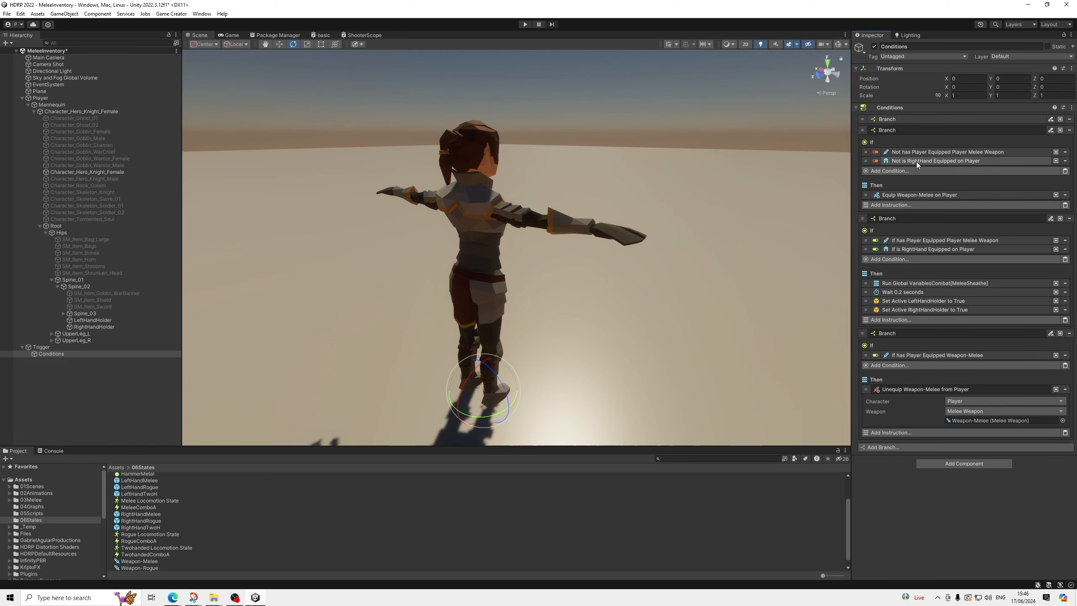
click(937, 151)
click(974, 174)
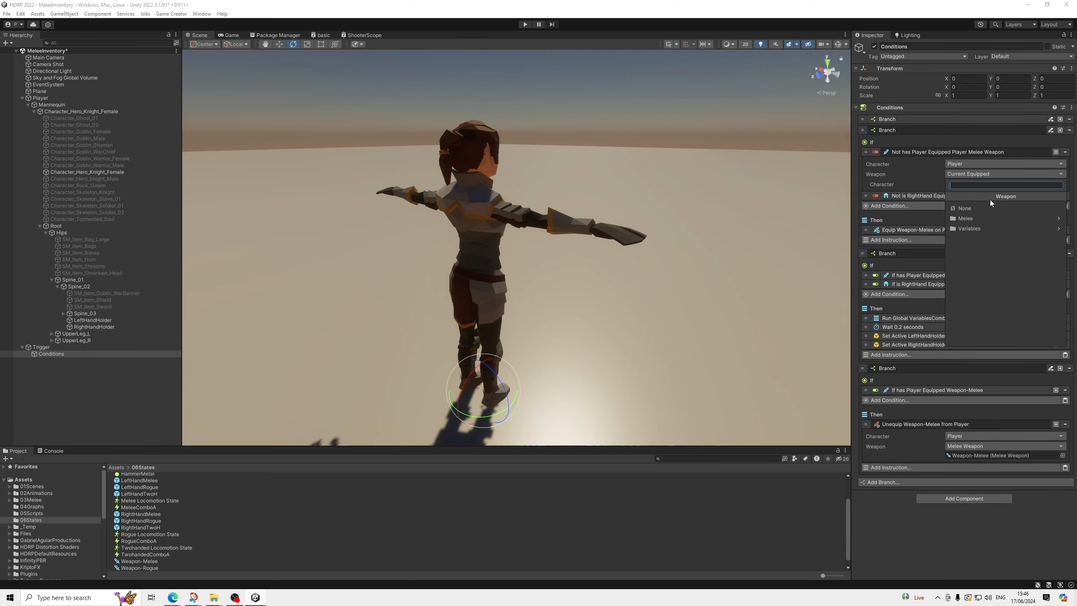
click(974, 219)
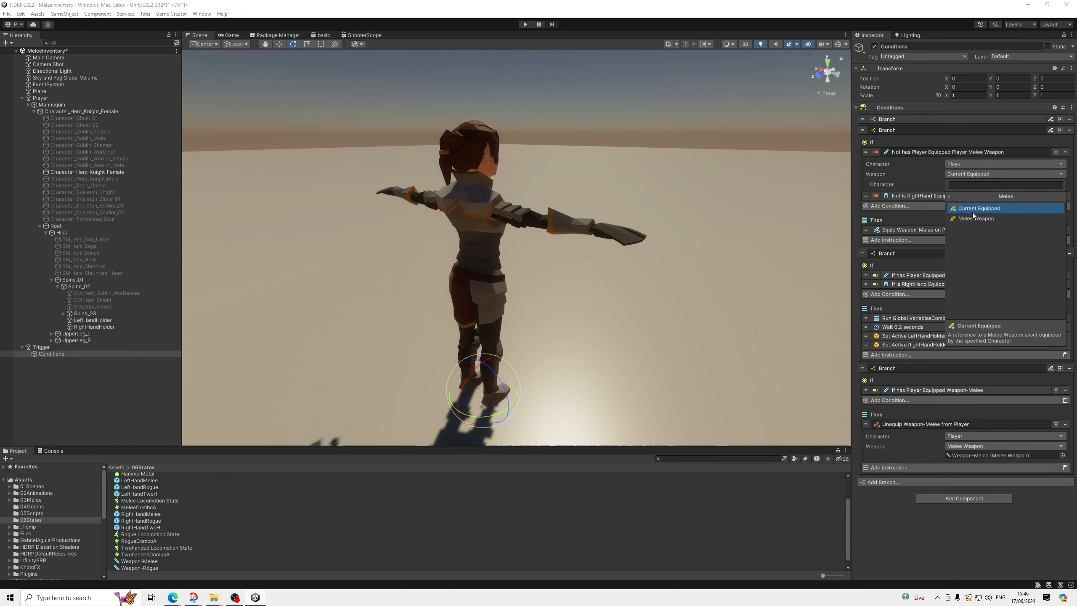
click(973, 219)
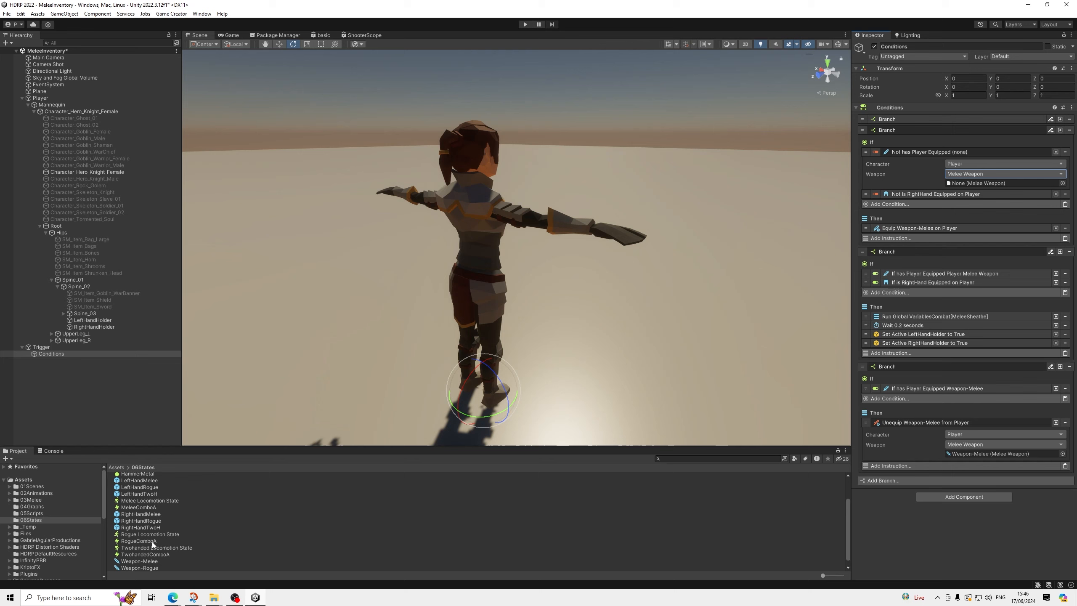
drag(140, 561, 976, 183)
click(902, 152)
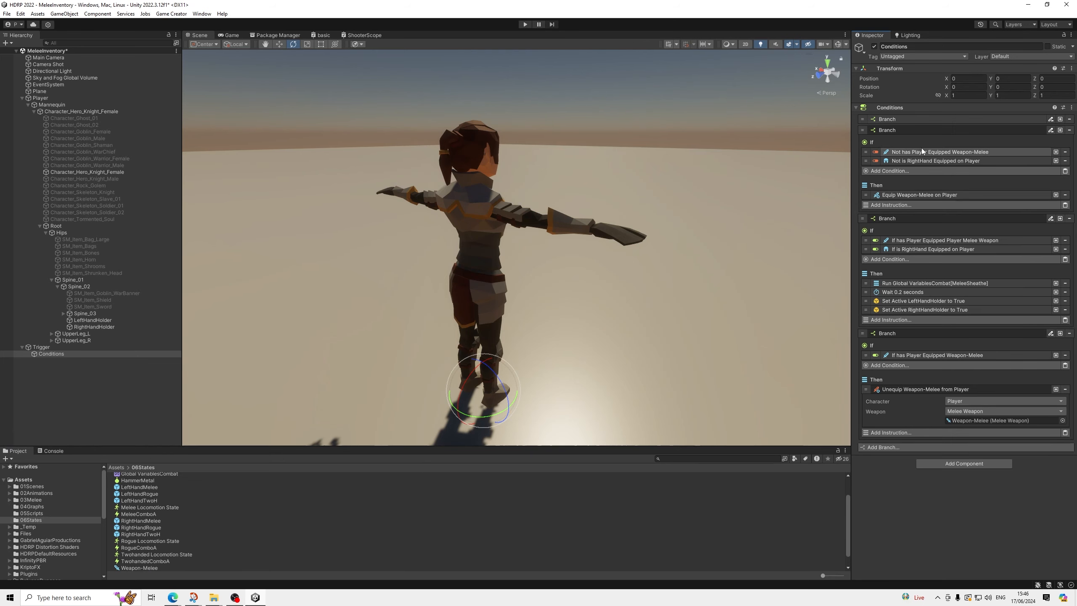
Step: Collapse the fourth branch's Unequip instruction and all the expanded branches in the Conditions component
click(901, 389)
click(937, 392)
click(938, 391)
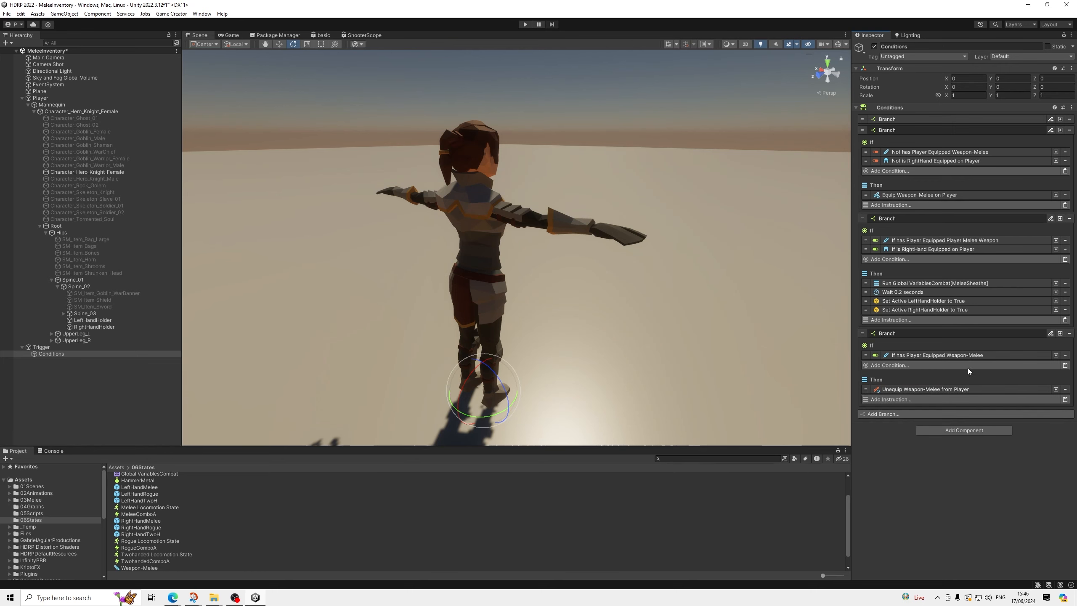
click(885, 219)
click(889, 229)
click(893, 131)
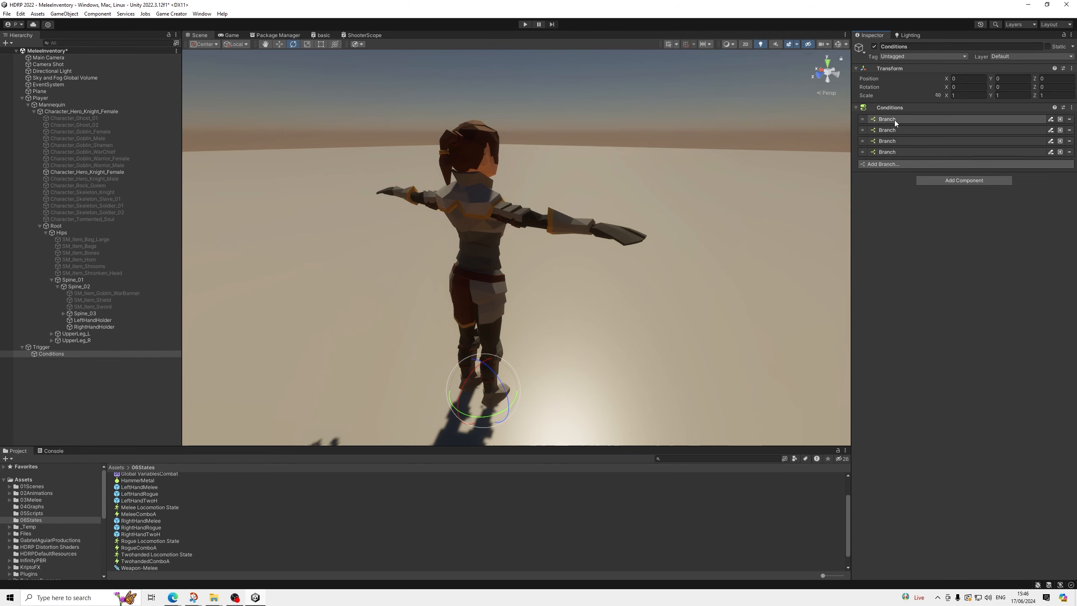
Step: Add another Trigger component to the Trigger object and set its event to On Input Button
click(45, 348)
click(932, 359)
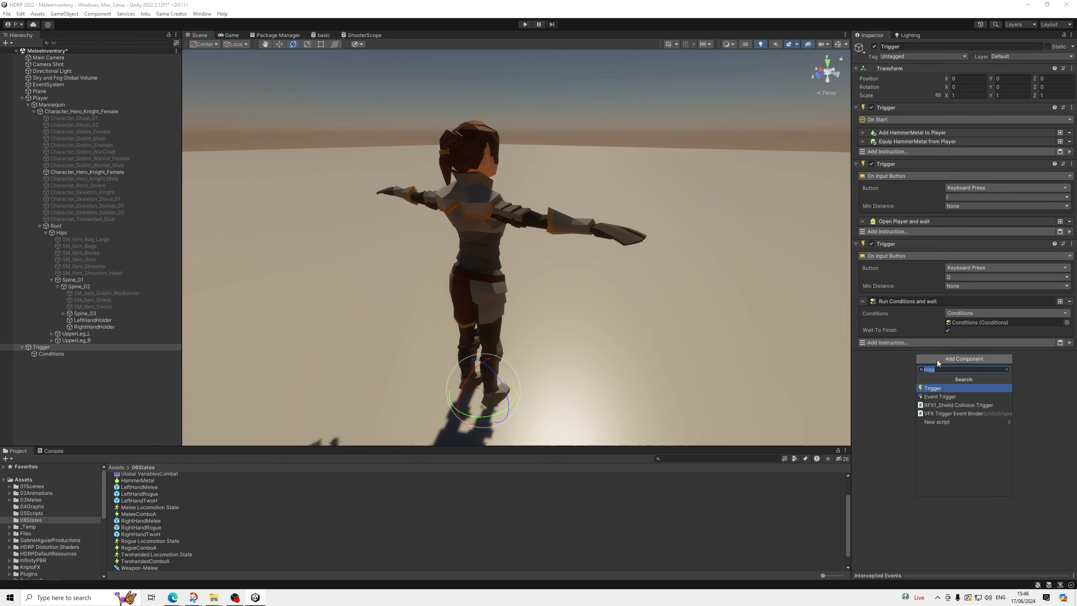
click(935, 390)
click(904, 367)
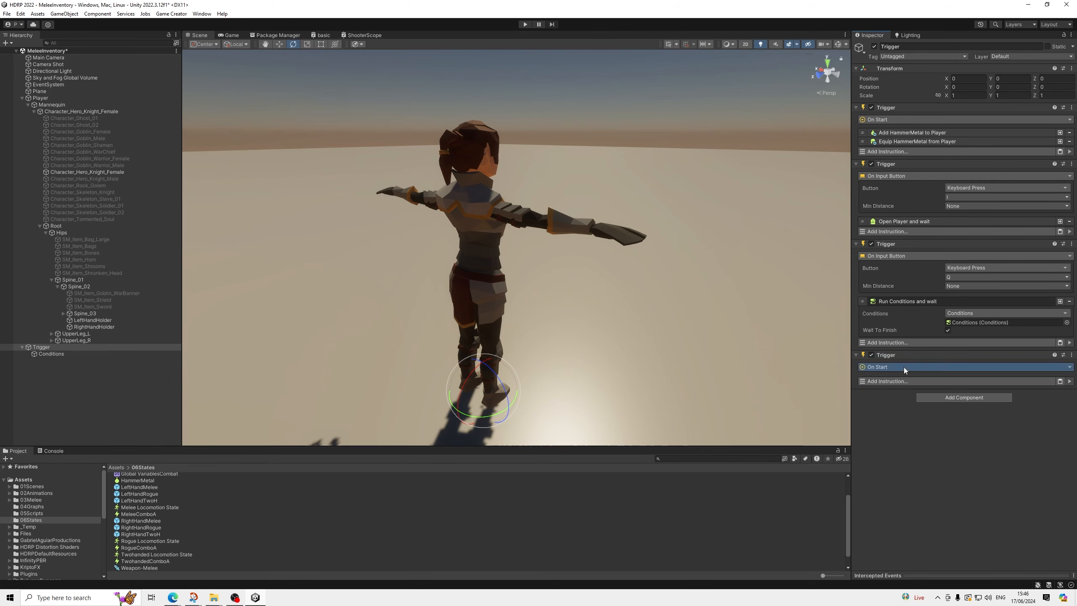
text(input)
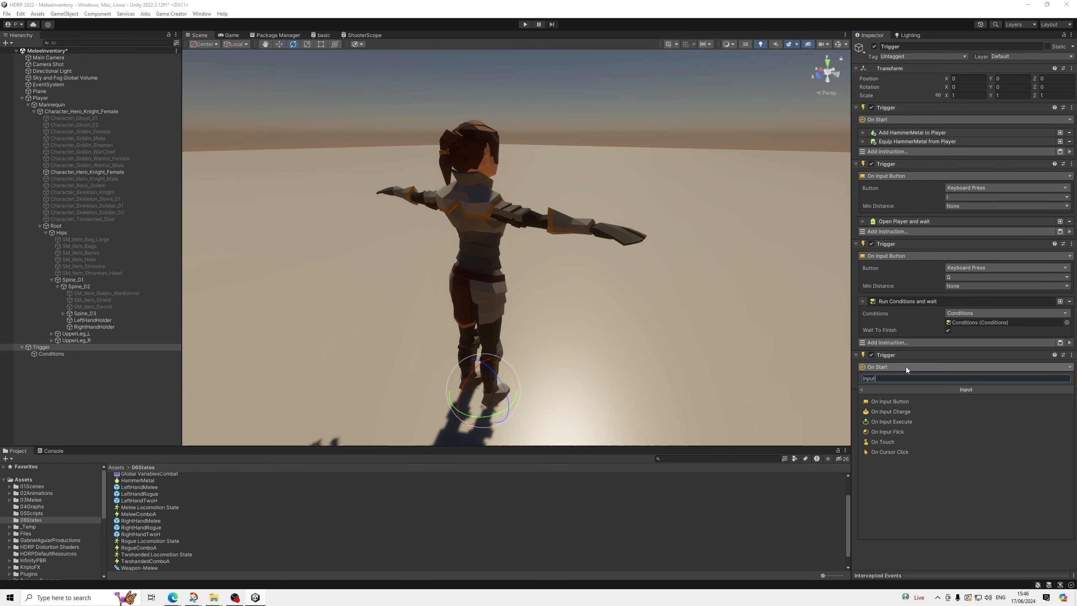
key(Down)
key(Return)
click(968, 377)
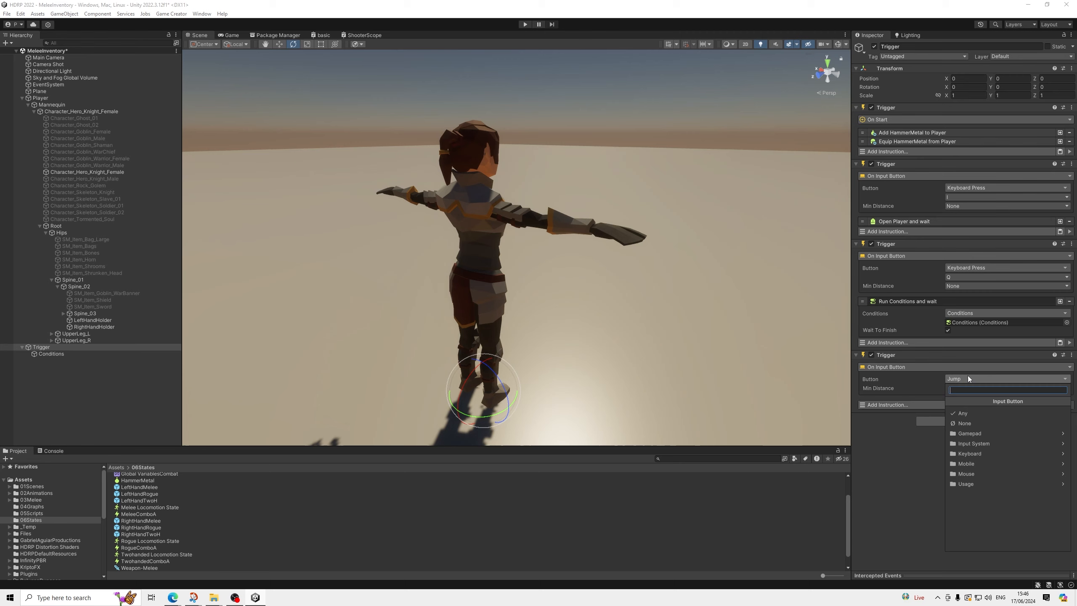
click(971, 453)
click(983, 412)
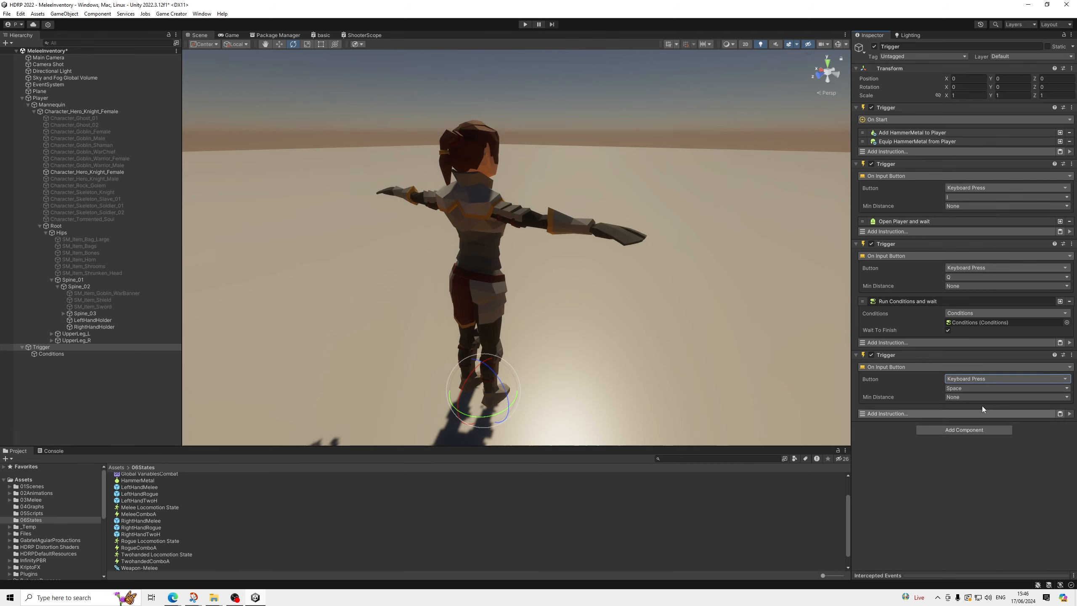
click(956, 389)
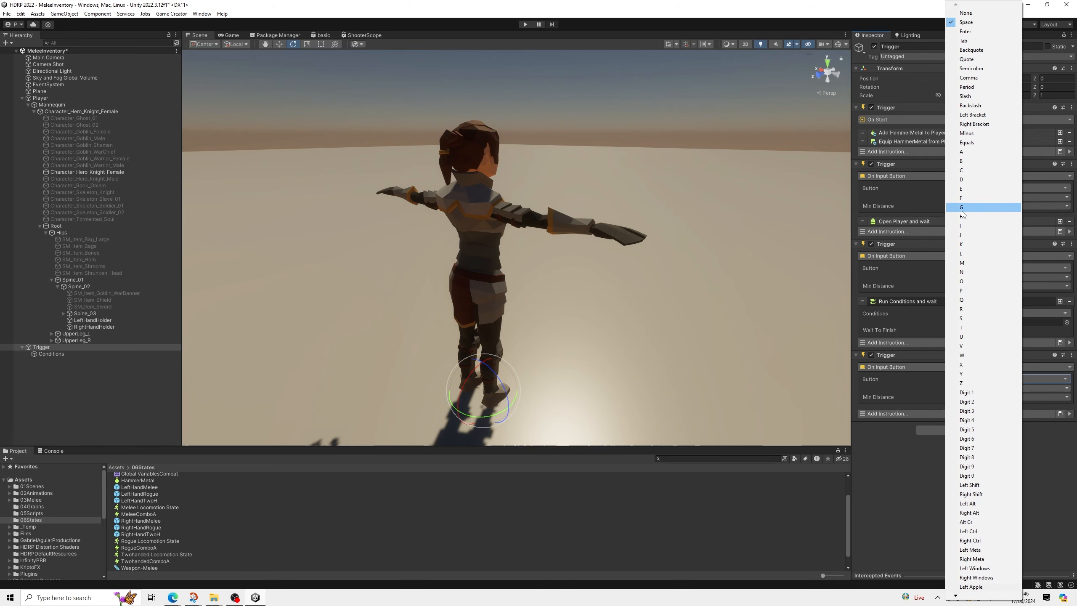
click(877, 476)
Step: Set the new trigger's button to Mouse Press Left and add an Input Execute instruction with key A on the Player
click(968, 380)
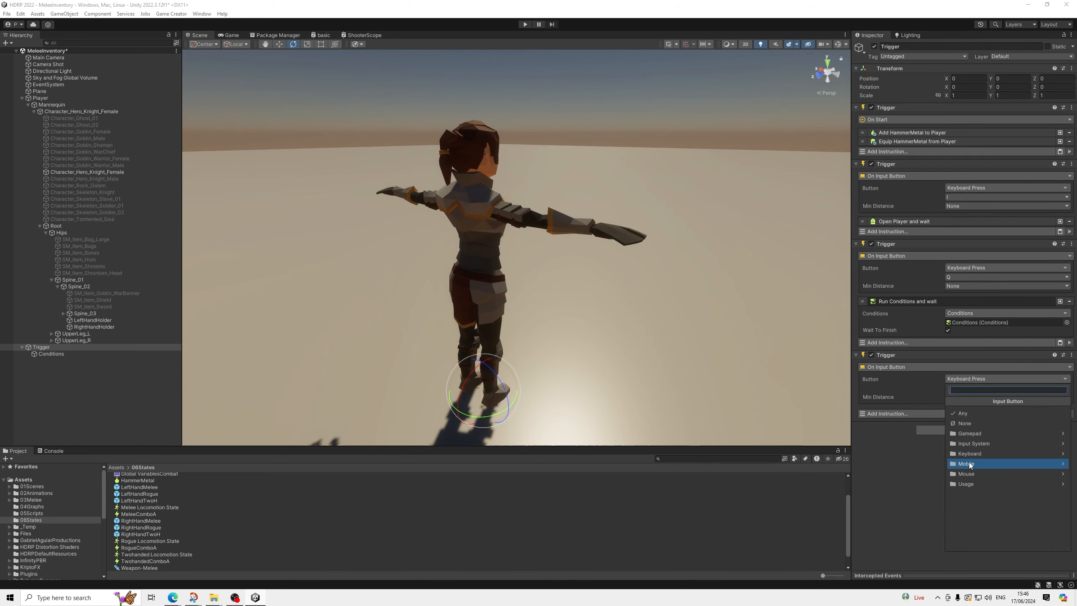
click(966, 473)
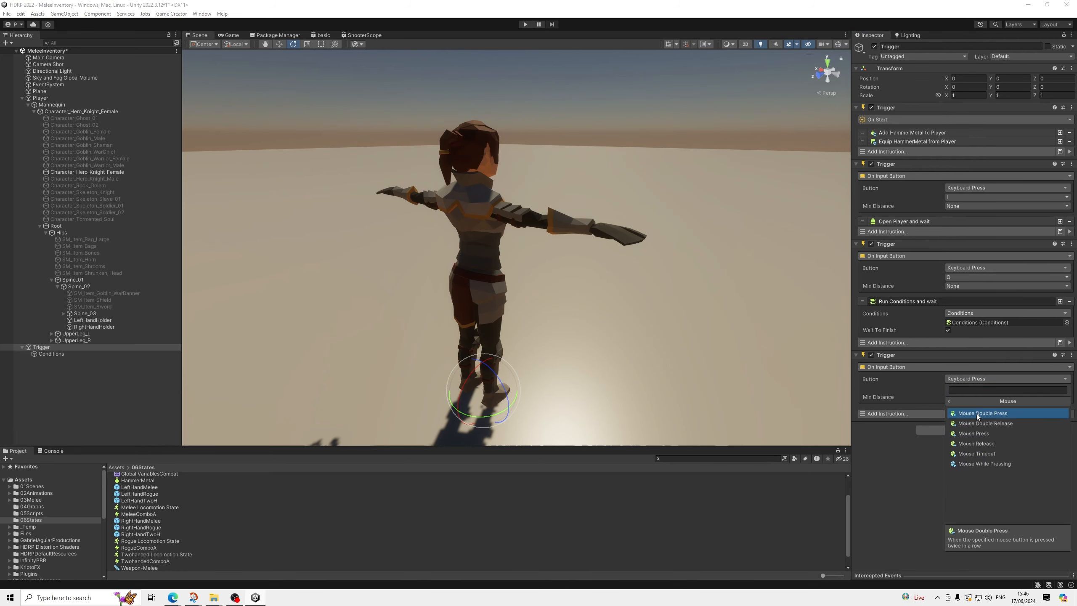
click(982, 437)
click(926, 412)
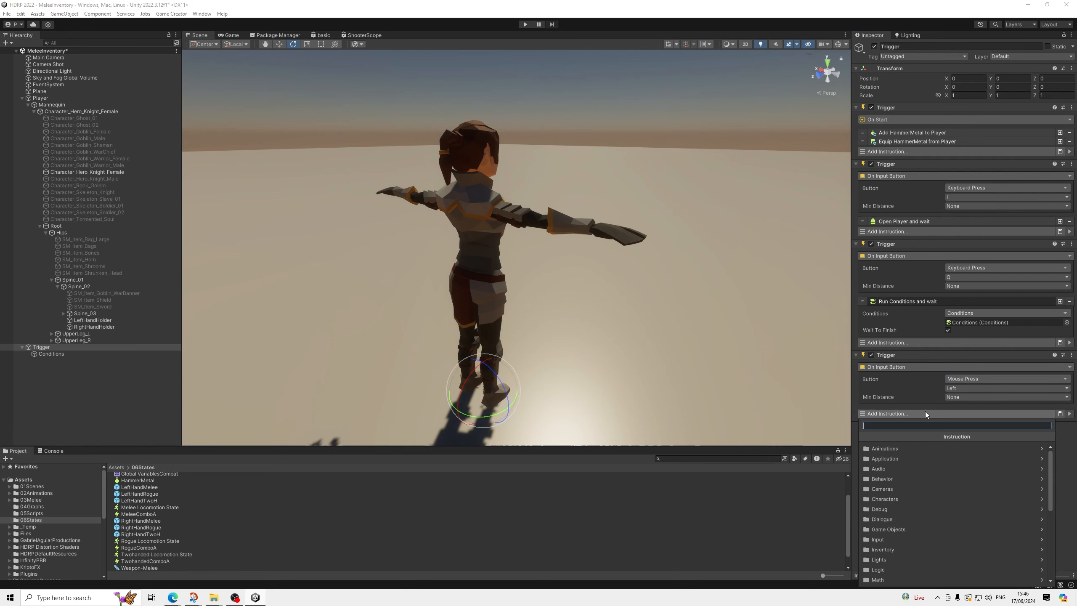
text(inp)
click(903, 448)
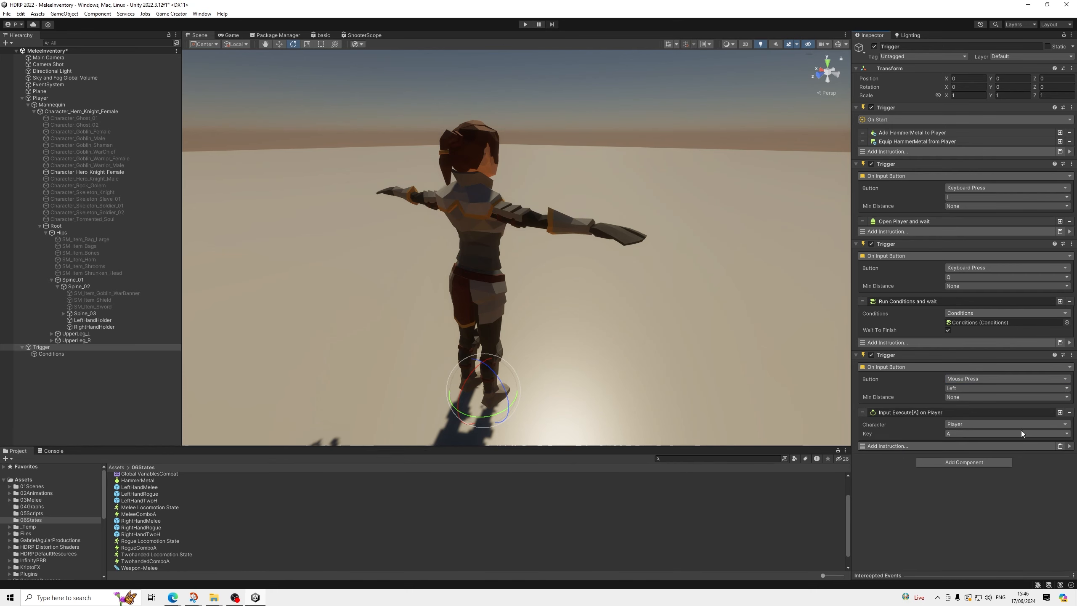
Step: Save the MeleeInventory scene and run it in Play mode
click(7, 14)
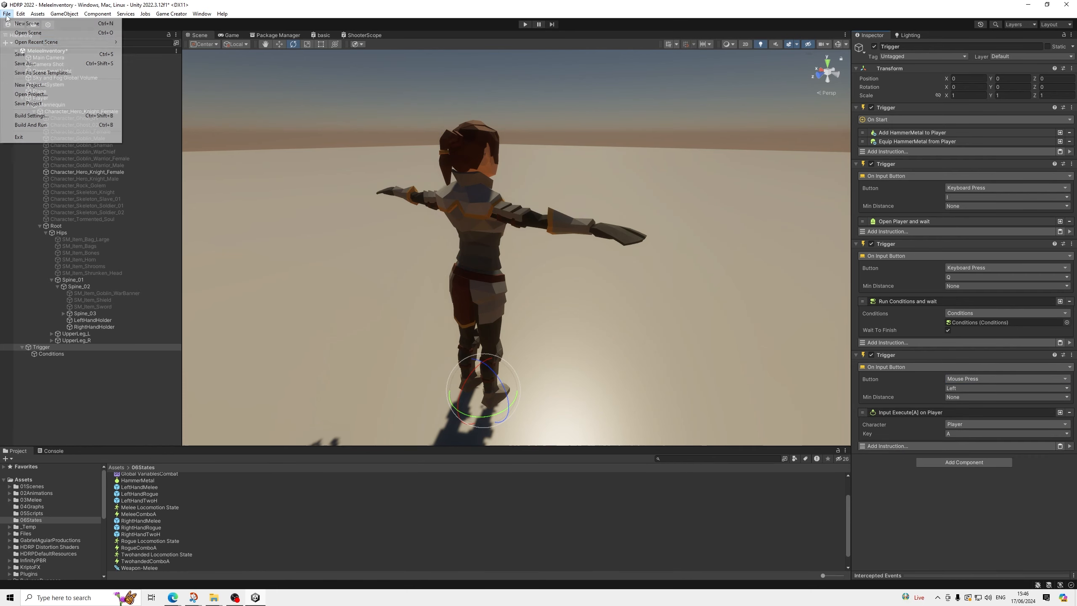
click(17, 53)
click(525, 24)
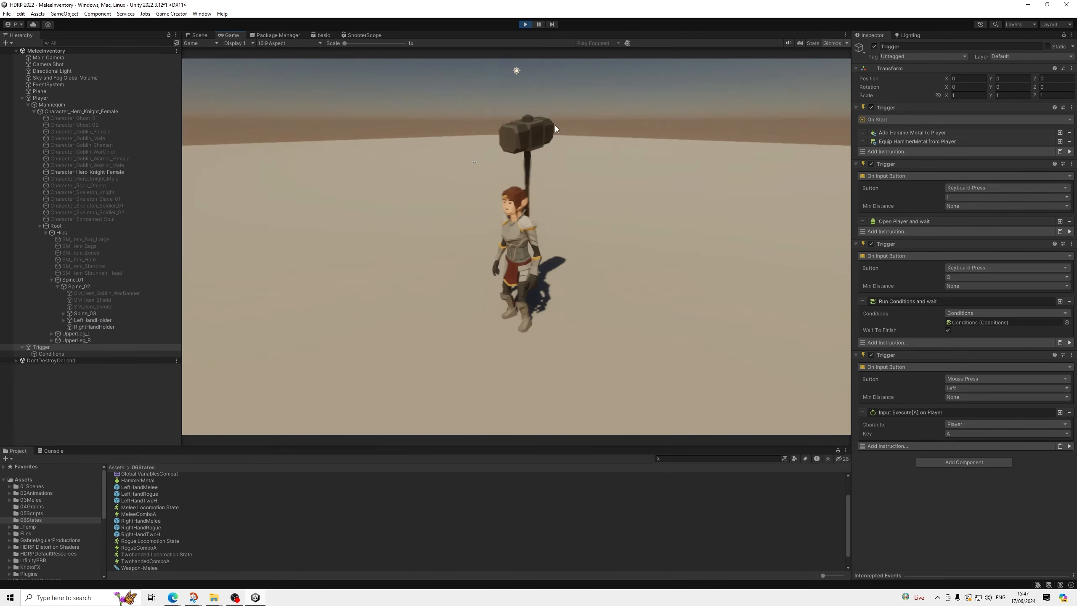
Step: Inspect the trigger settings of LeftHandHolder and RightHandHolder while the game runs
click(79, 321)
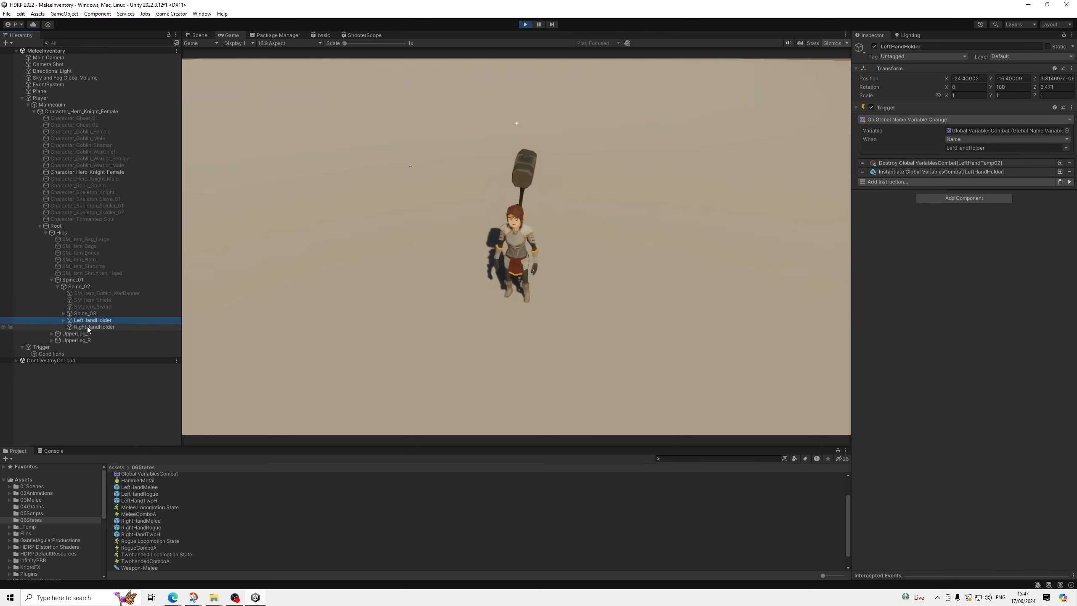
click(88, 327)
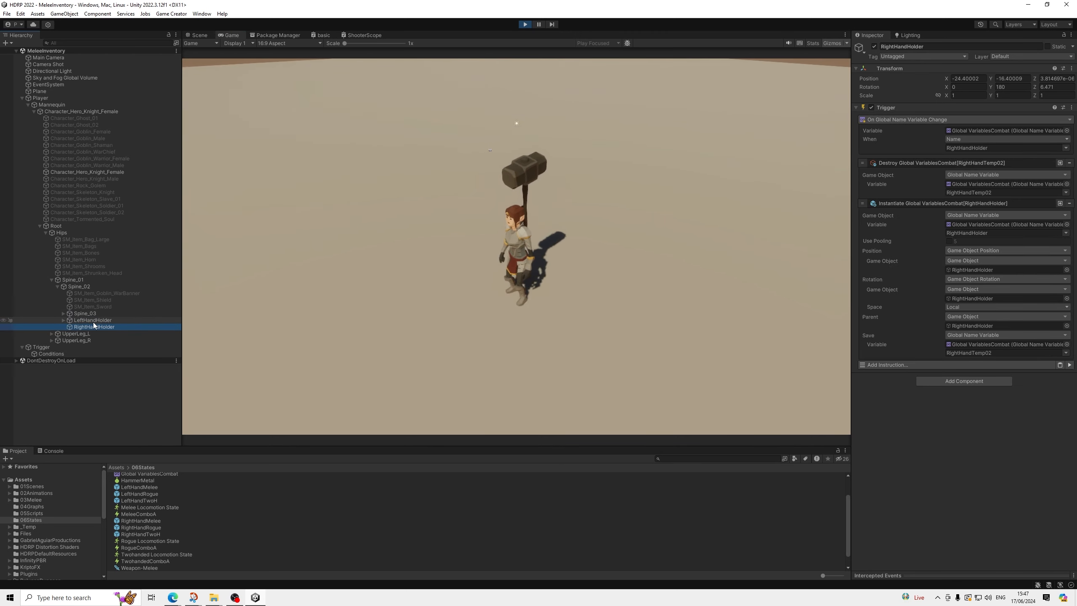
click(93, 320)
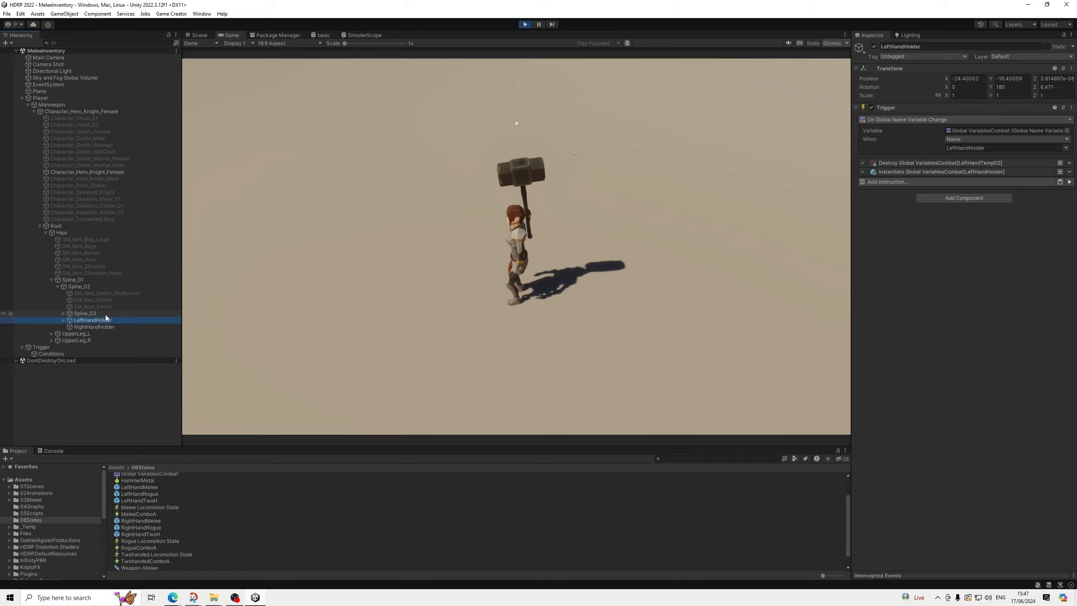
Step: Test drawing the hammer and attacking with it in the running game, and exit Play mode
click(479, 134)
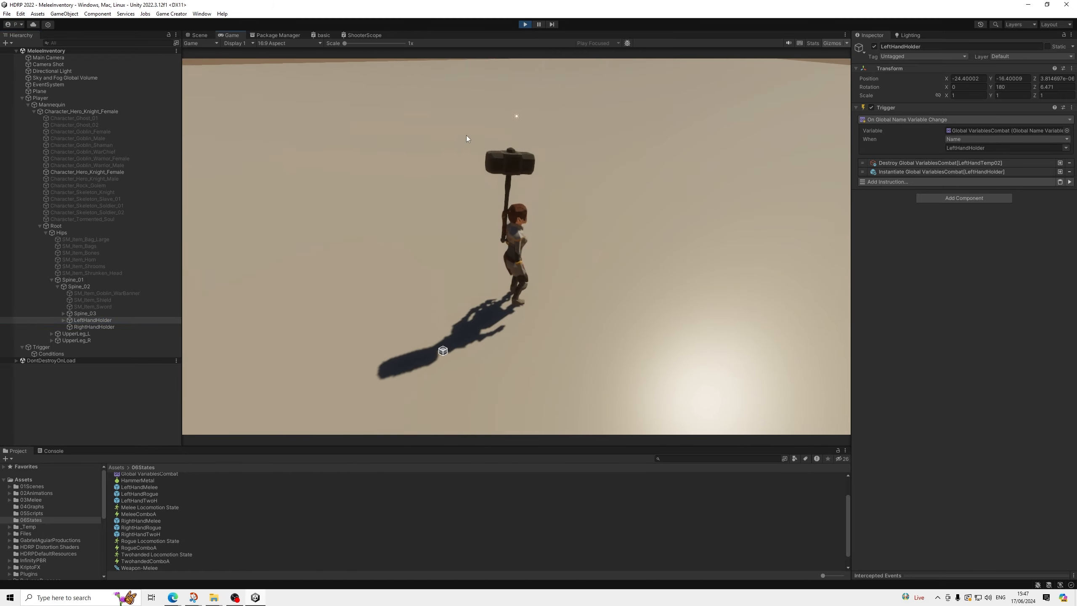
key(1)
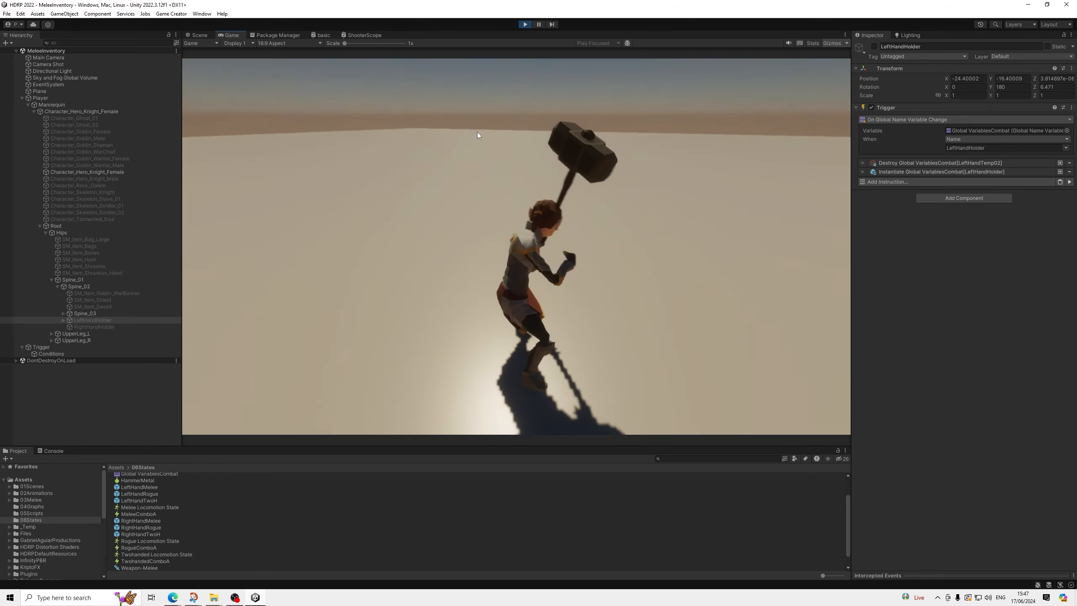
click(477, 132)
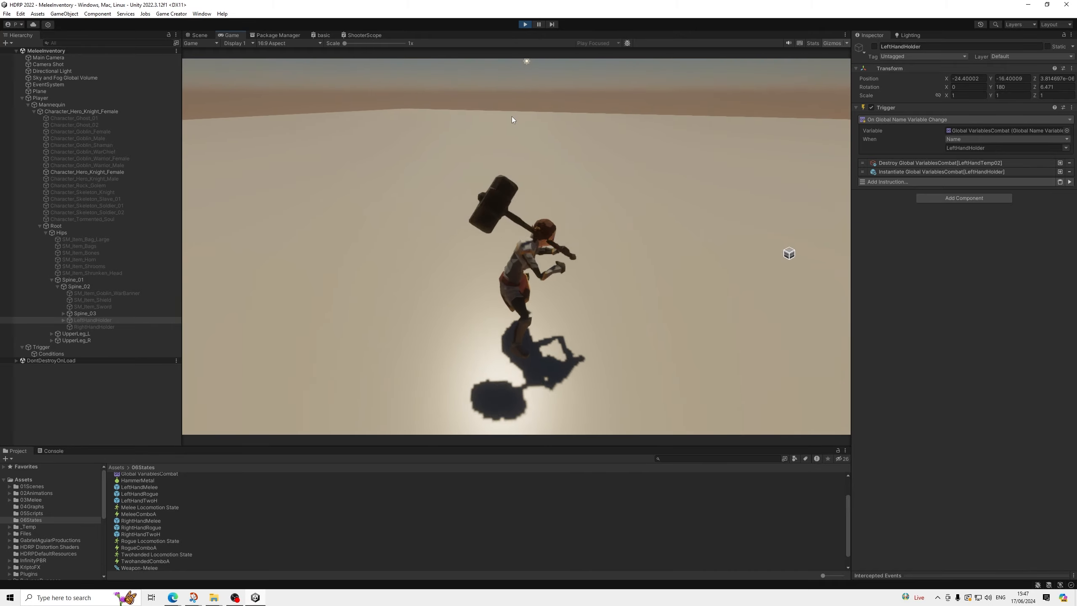
click(519, 113)
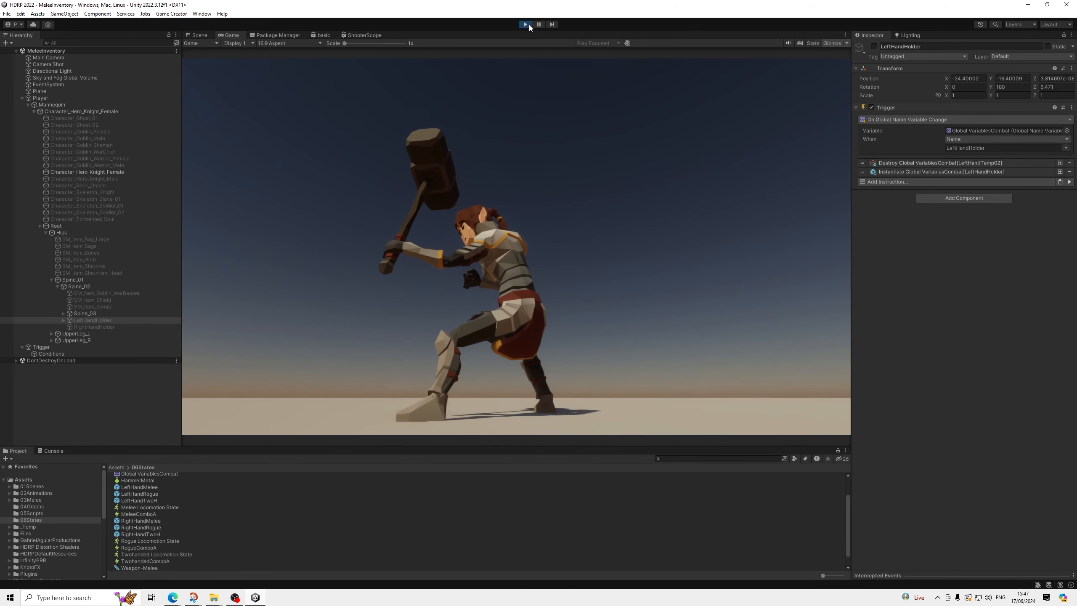
click(526, 24)
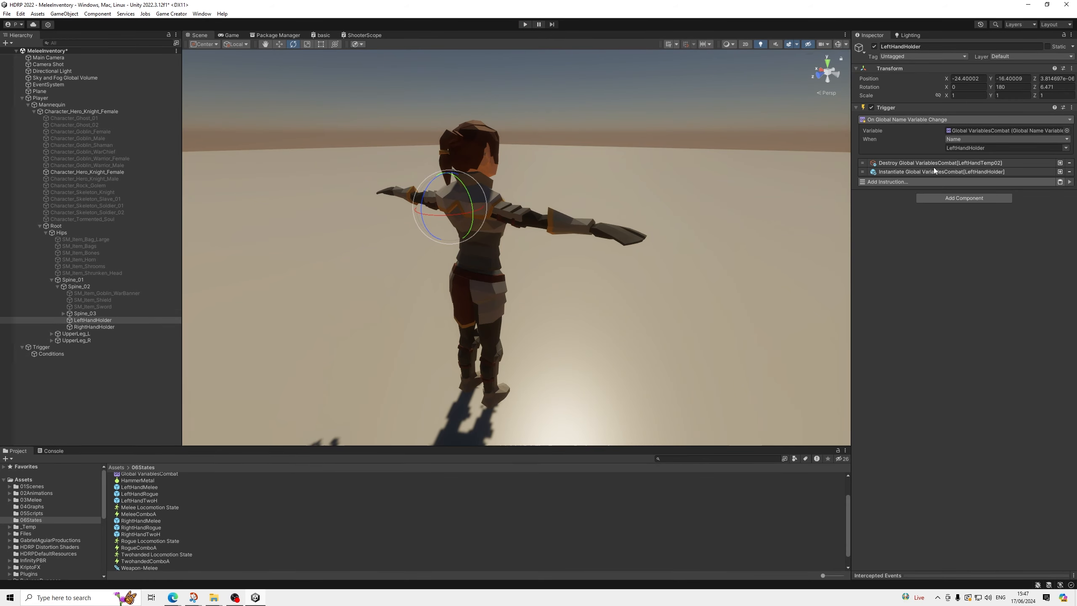
Step: Set the rotation space to Global in the Instantiate instructions of both LeftHandHolder and RightHandHolder
click(935, 170)
click(957, 275)
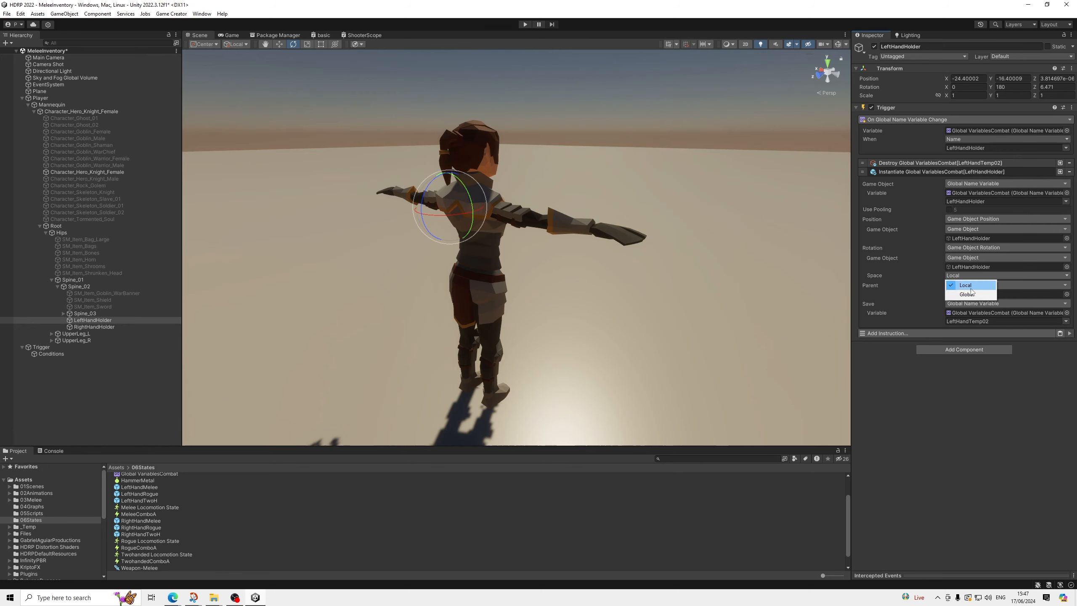
click(967, 294)
click(99, 328)
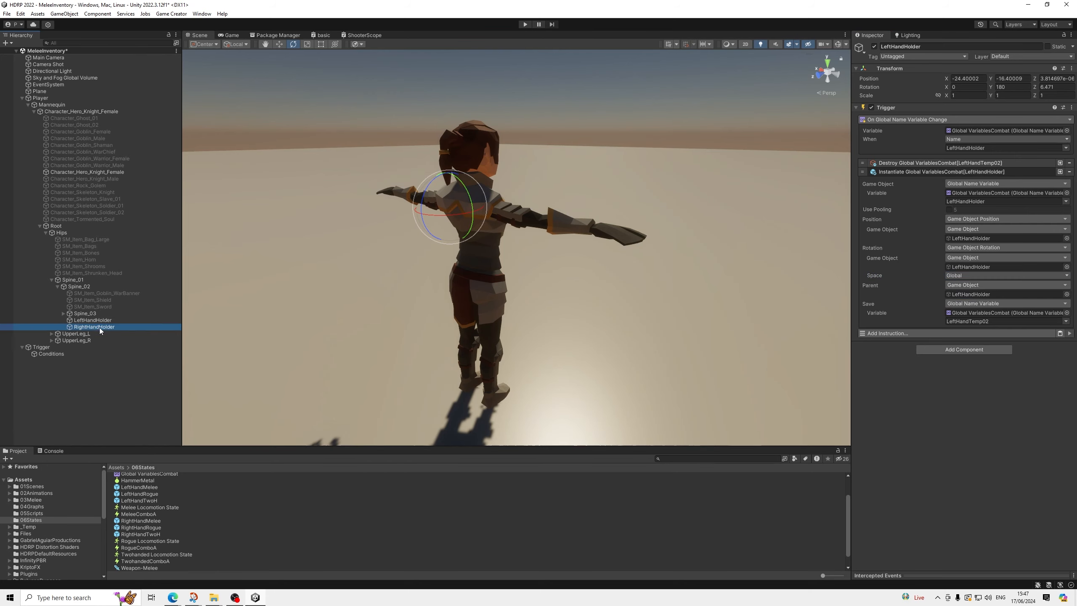
click(957, 308)
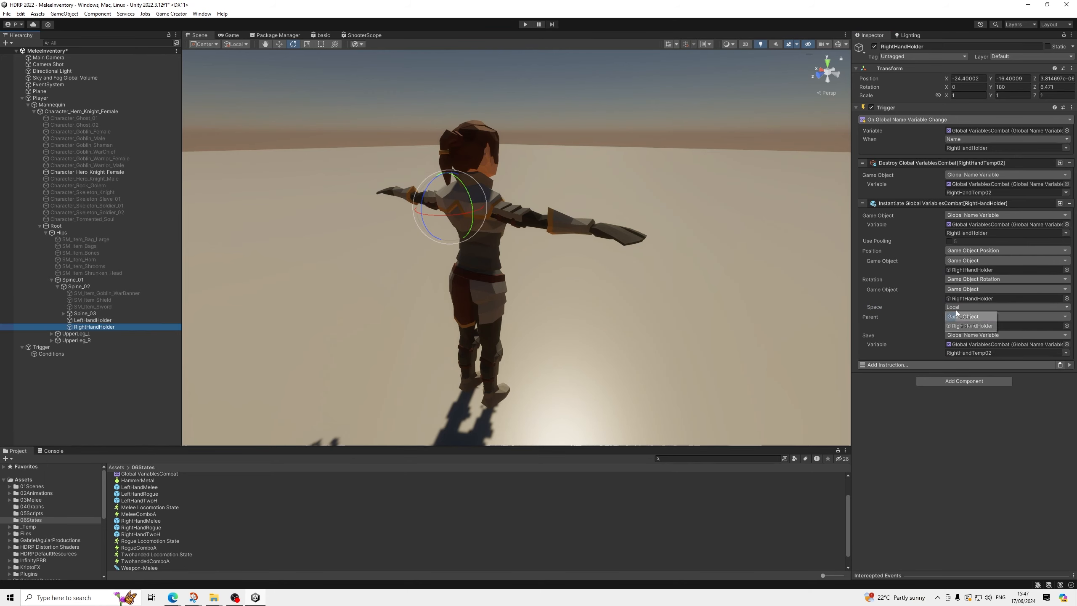
click(970, 325)
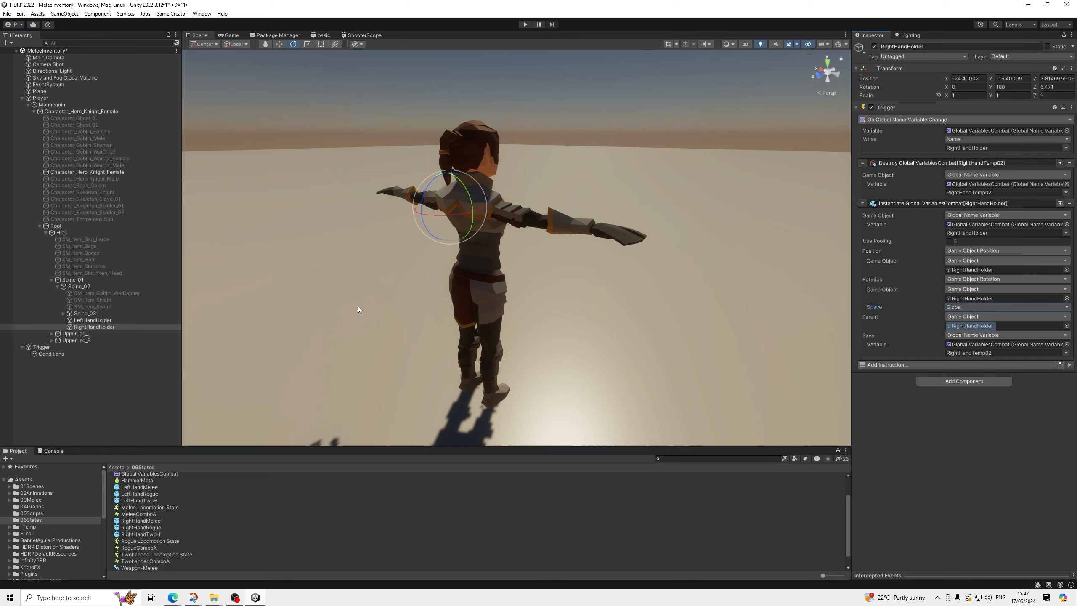
Step: Compare the trigger settings of LeftHandHolder and RightHandHolder
click(94, 320)
click(101, 327)
click(102, 321)
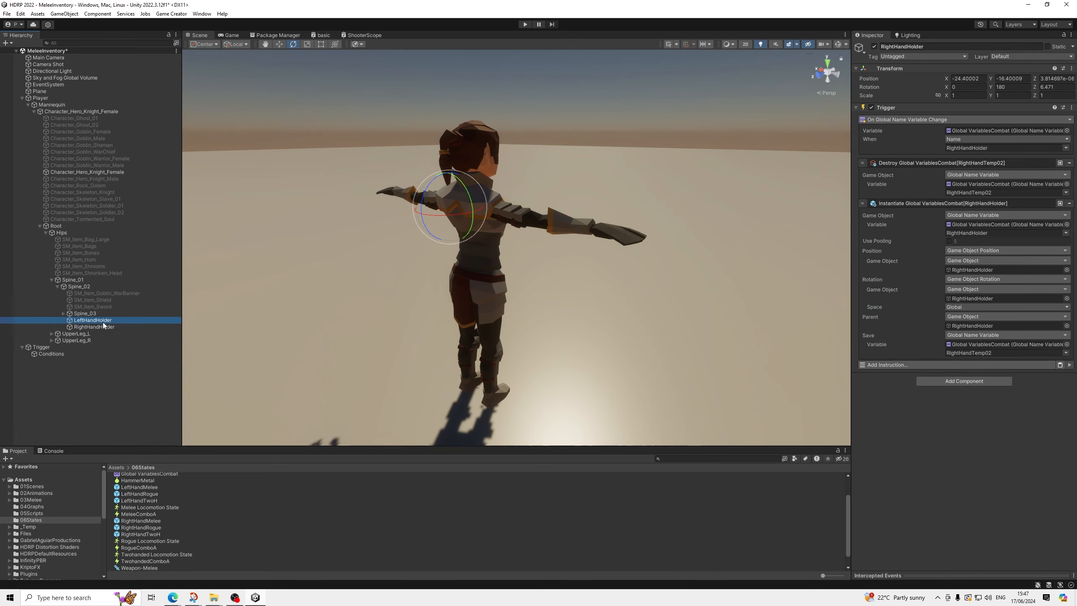
click(103, 329)
click(103, 321)
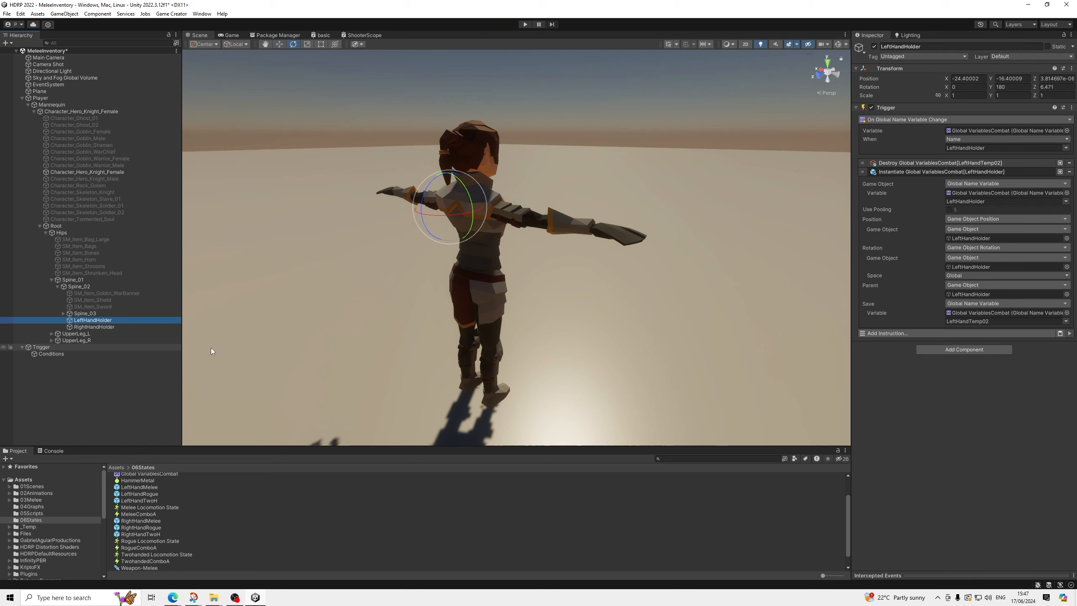
Step: Inspect the instructions of the ActionsDrawRogue prefab in the 06States folder
scroll(136, 541, down, 1)
scroll(133, 511, up, 3)
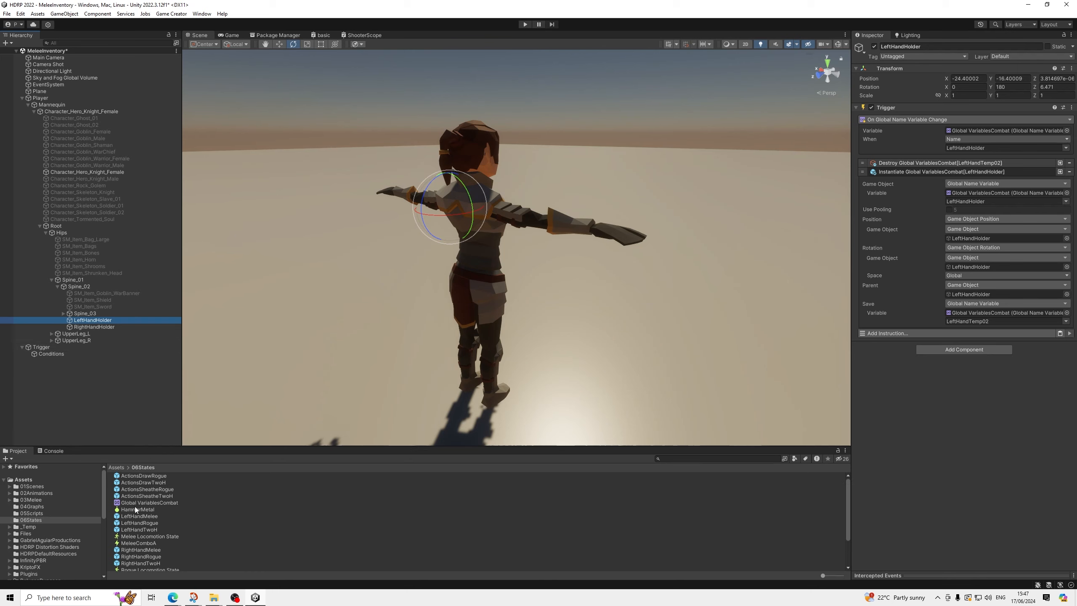
click(163, 477)
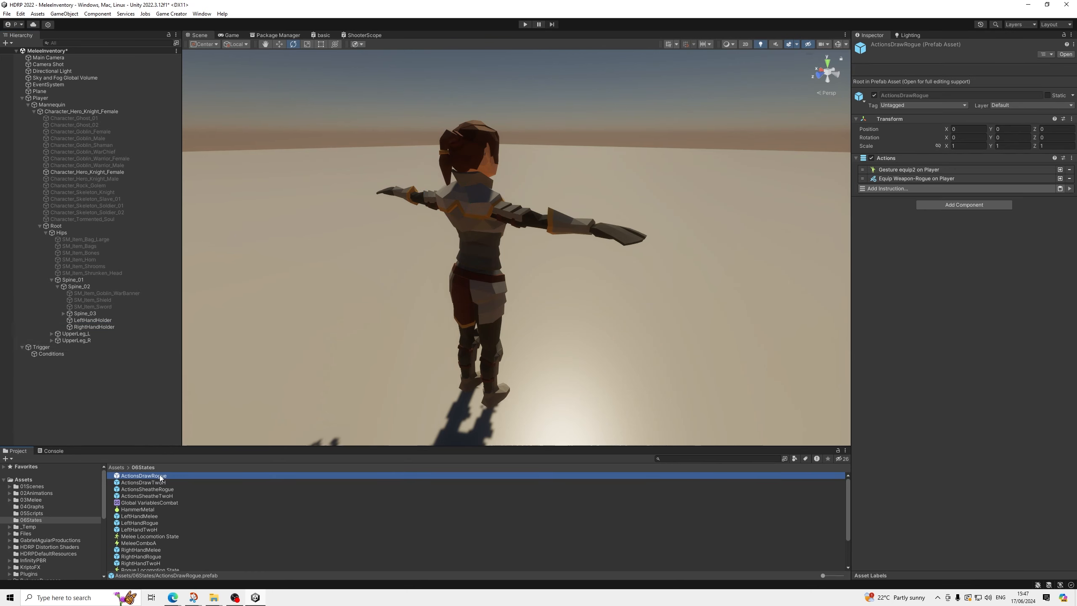
Step: Assign Weapon-Twohanded as the melee weapon in the Equip instruction of the ActionsDrawTwoH prefab
click(159, 484)
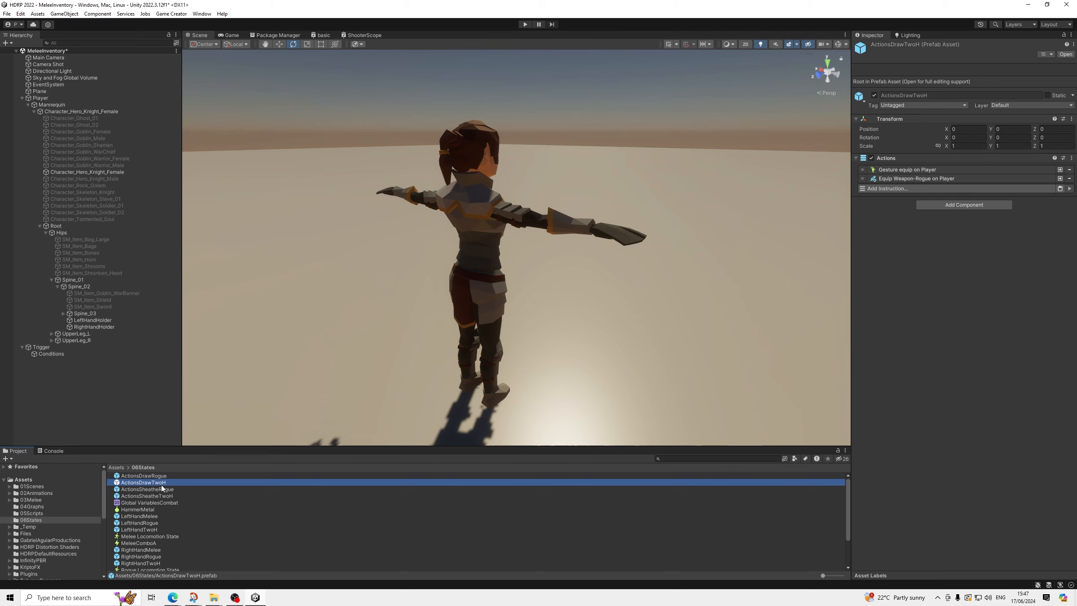
click(945, 179)
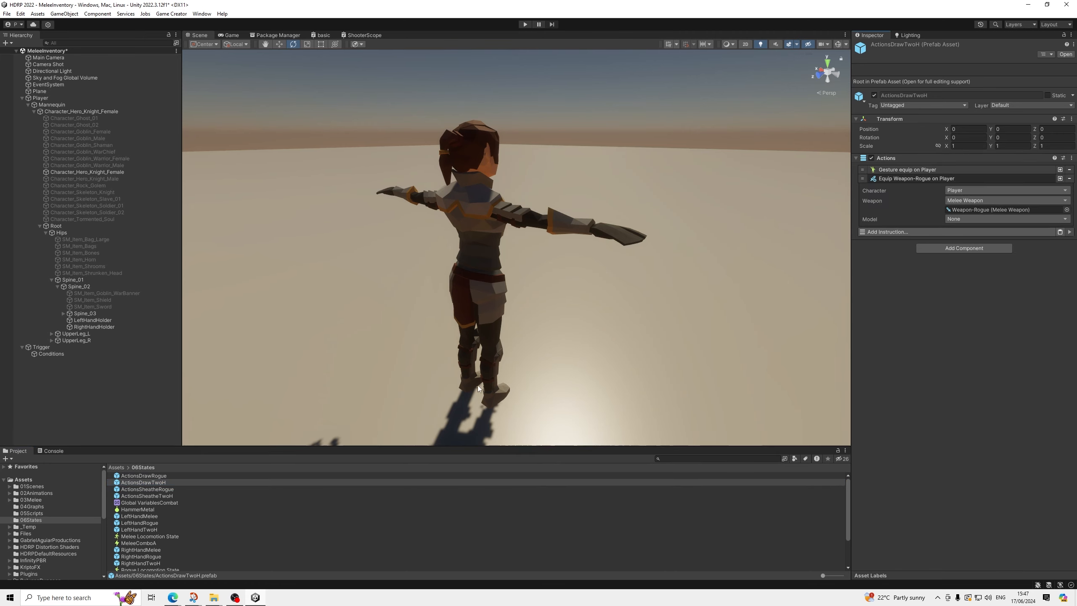
scroll(164, 537, down, 3)
drag(151, 566, 988, 212)
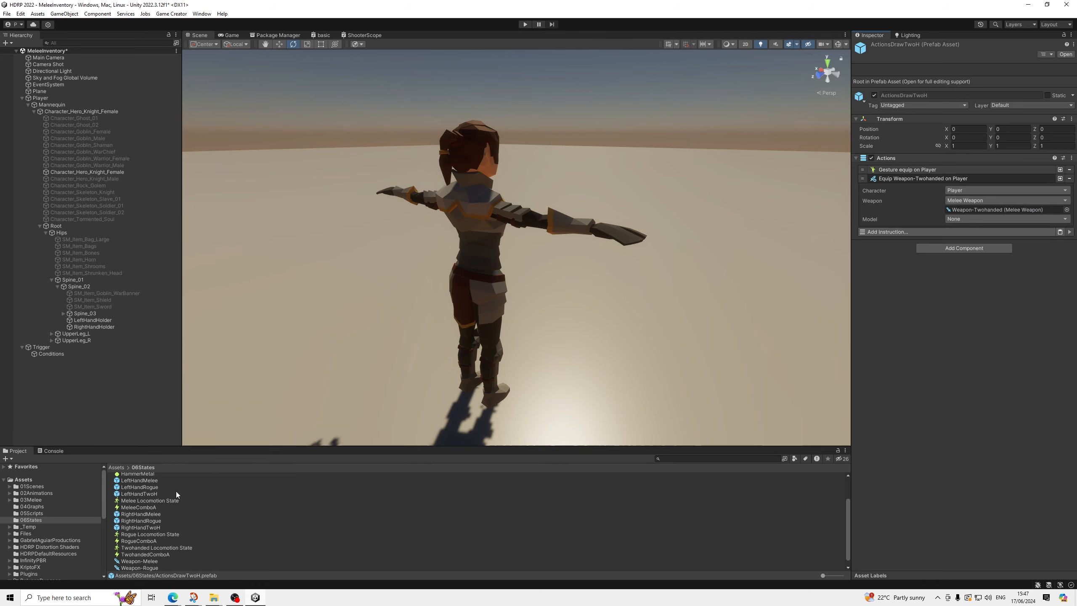
Step: Assign Weapon-Twohanded as the weapon in the Unequip instruction of the ActionsSheatheTwoH prefab and save the scene
scroll(166, 493, up, 3)
click(156, 497)
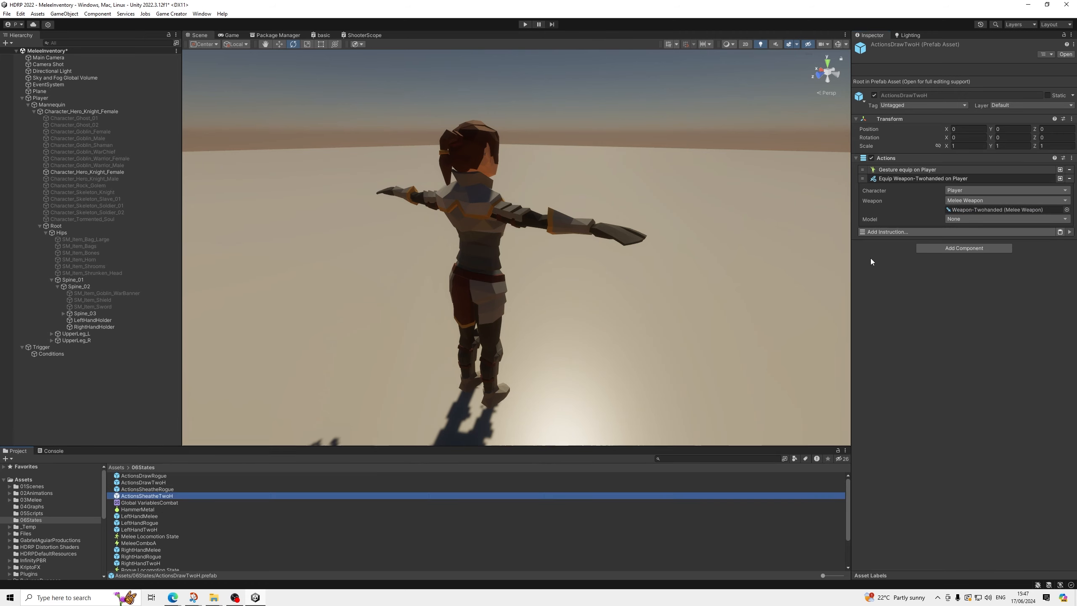
click(950, 179)
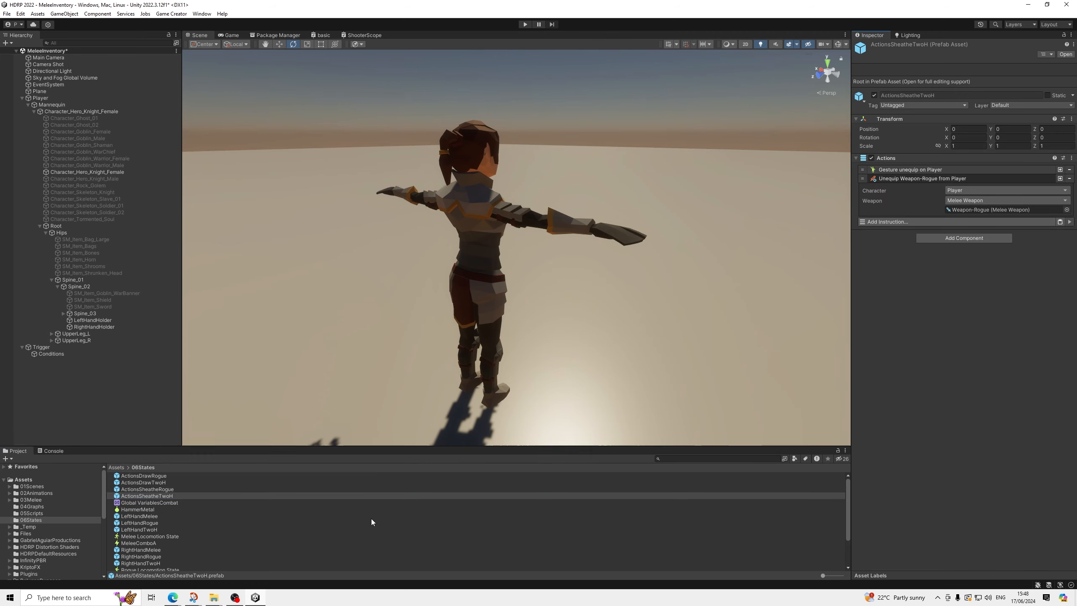
scroll(162, 550, down, 2)
drag(151, 567, 961, 207)
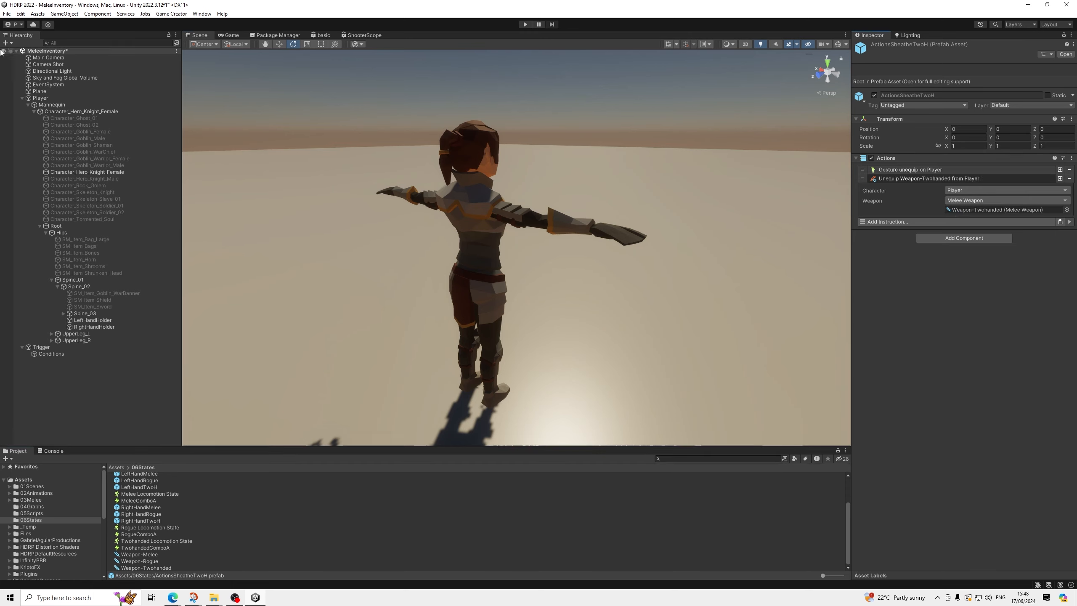
click(6, 13)
click(25, 53)
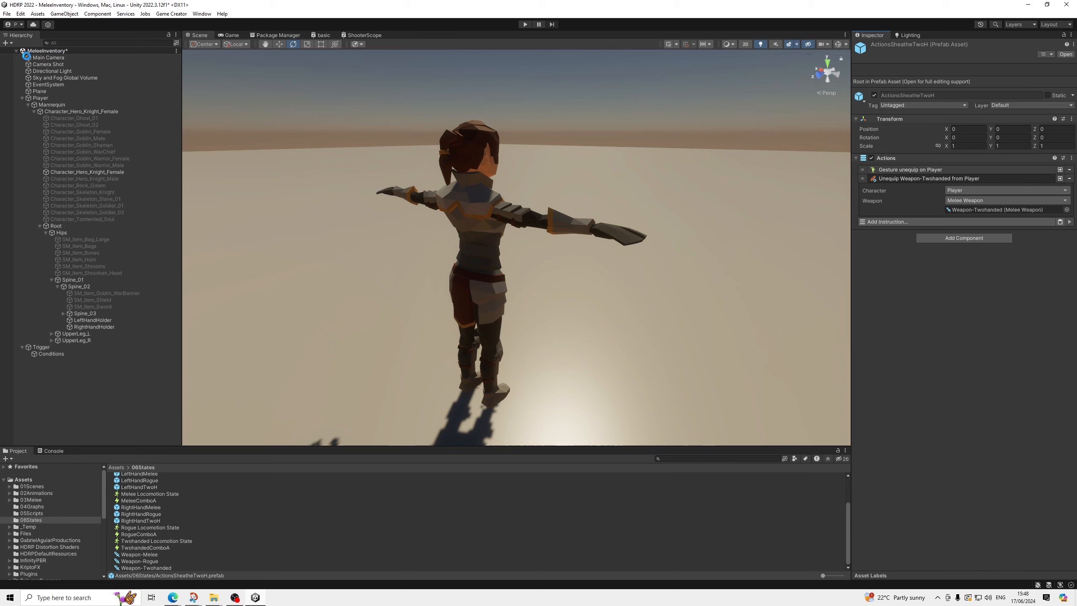
Step: Run the game, pause it, and set LeftHandHolder's Y and Z rotation to 0 in the scene view
click(524, 24)
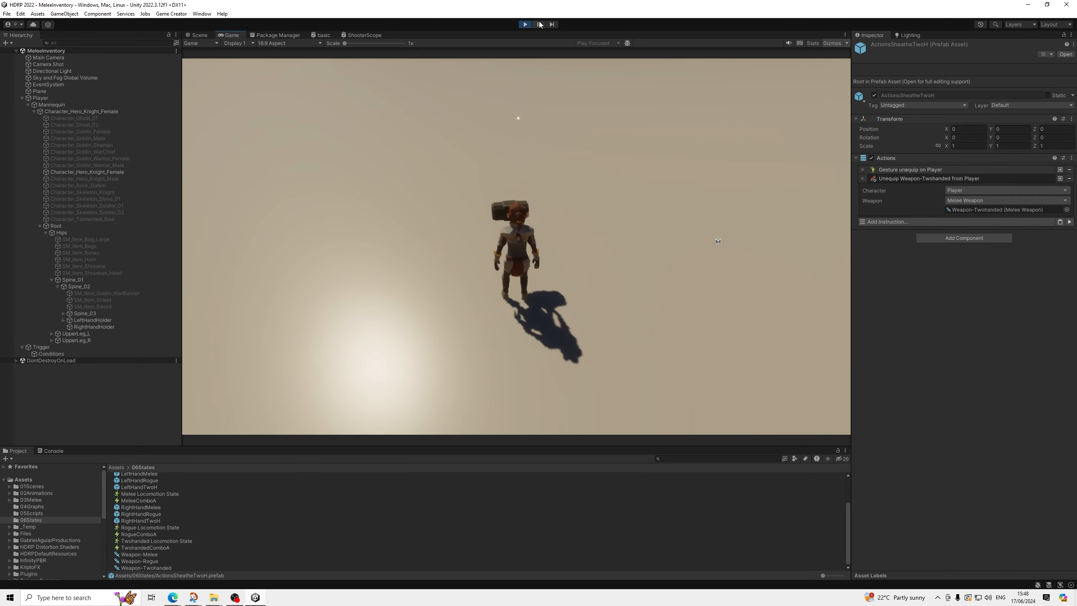
click(540, 25)
key(ctrl+1)
click(89, 319)
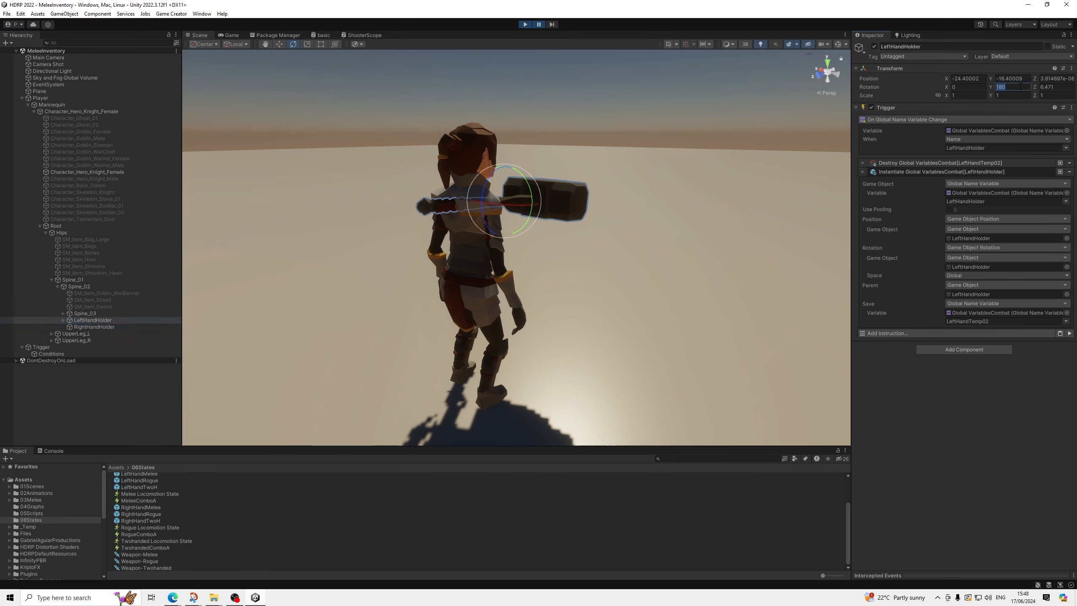
text(0)
key(Tab)
text(0)
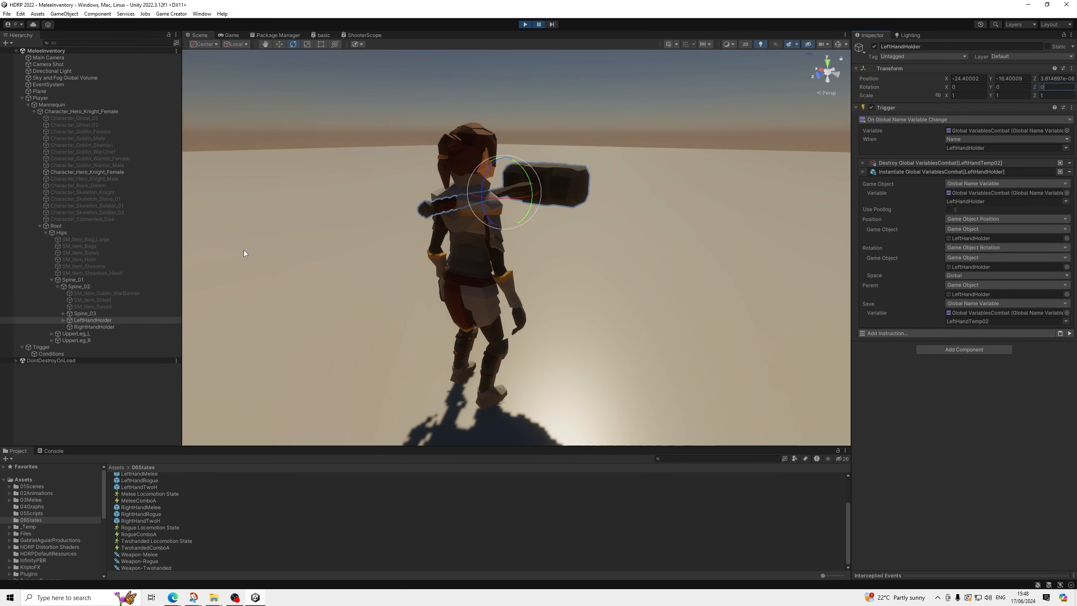
Step: Set RightHandHolder's Y and Z rotation to 0 in the paused game
click(93, 327)
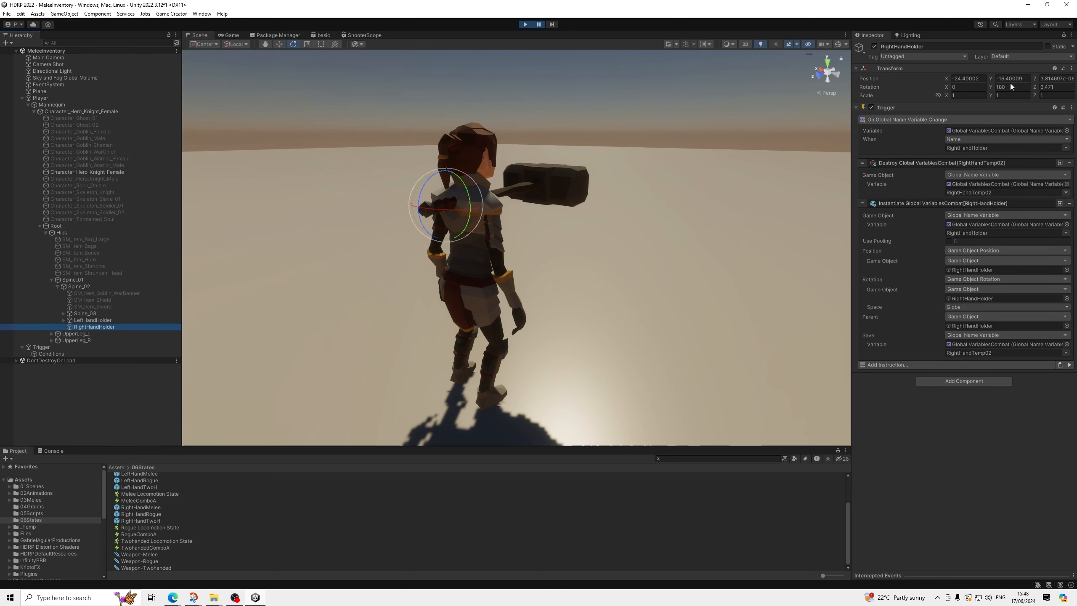
text(0)
key(Tab)
text(0)
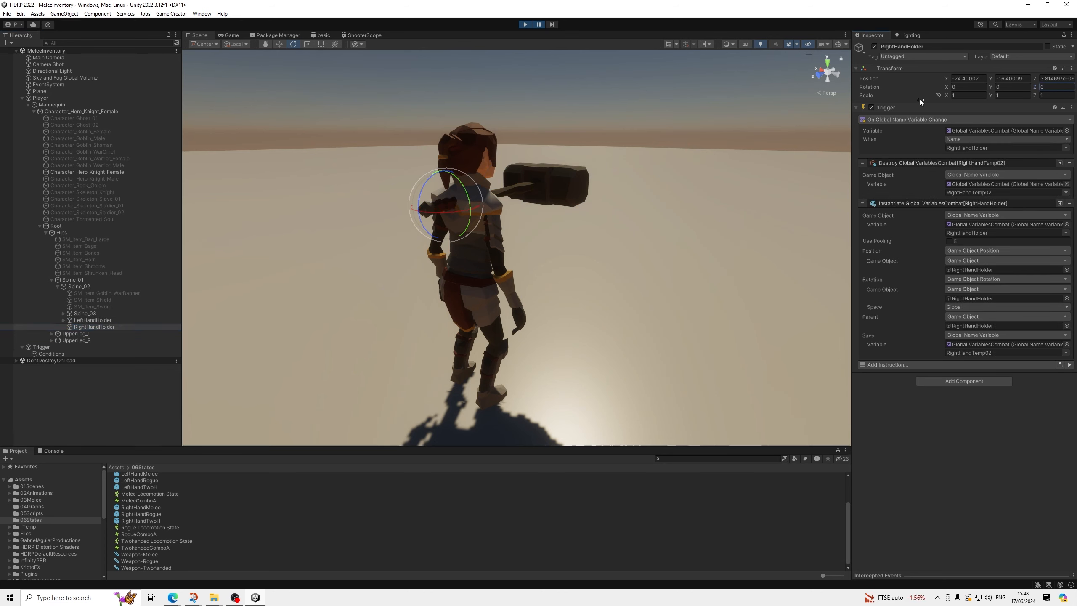
Step: Rotate both hand holders to -90 on Z and move them behind the character's back to X -62.4, Y -16.6
ctrl+click(101, 321)
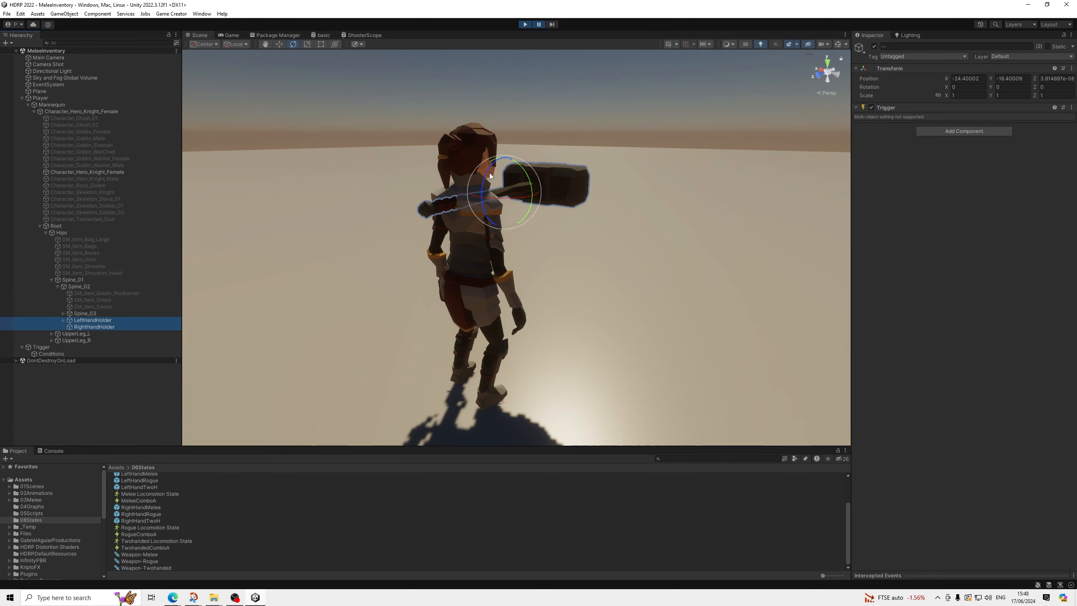
drag(489, 173, 564, 109)
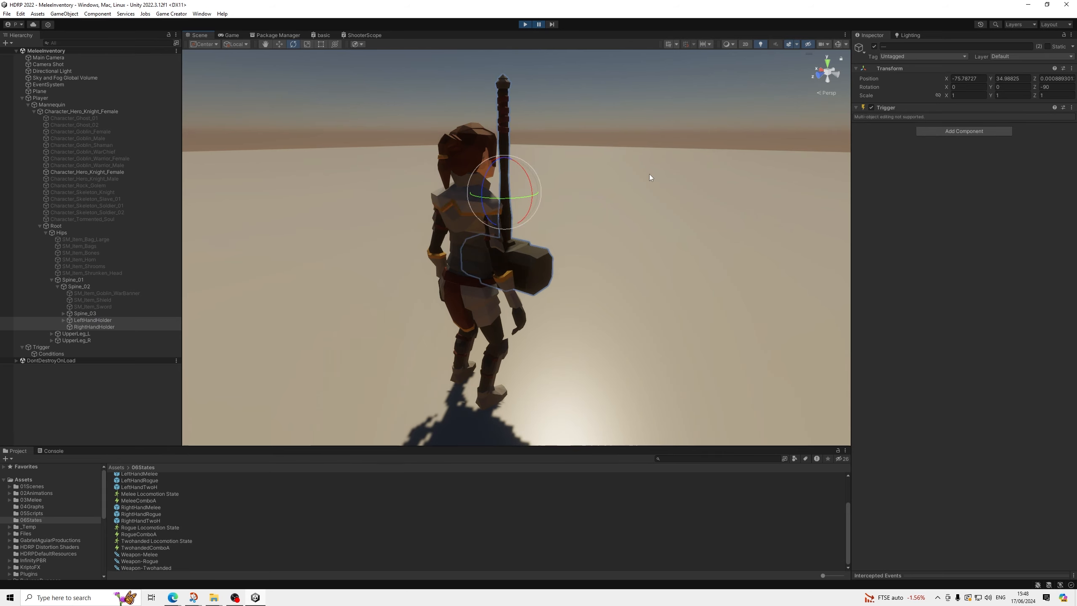
alt+drag(651, 178, 528, 165)
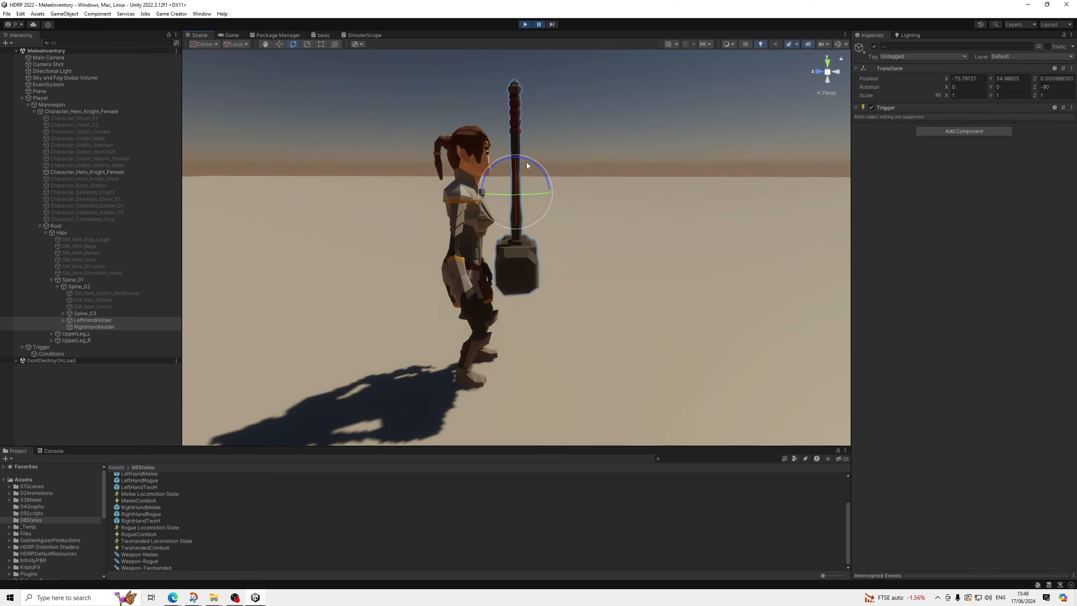
click(279, 44)
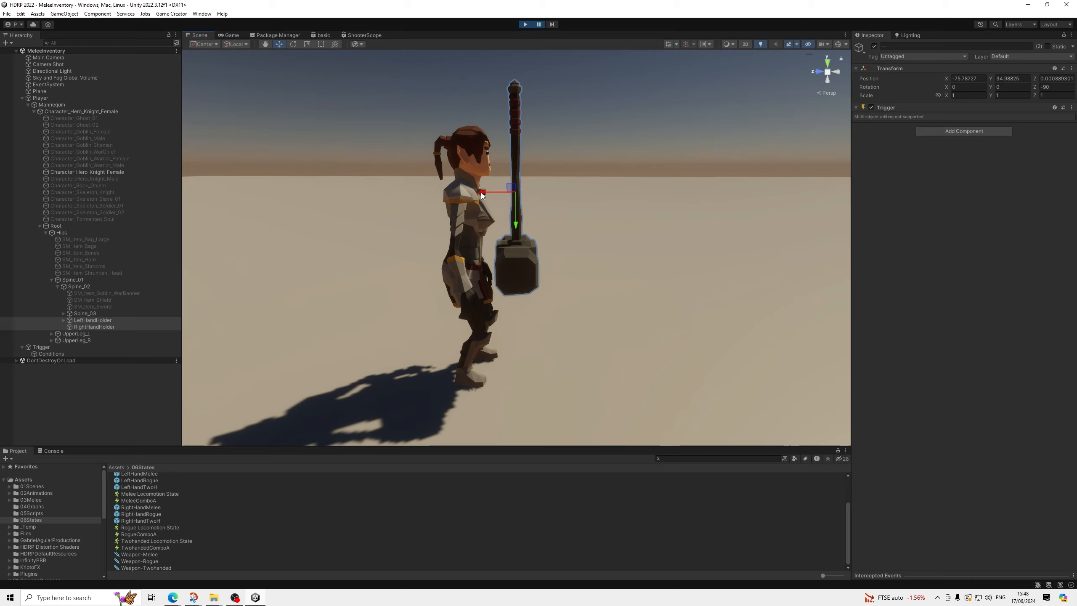
drag(481, 194, 492, 229)
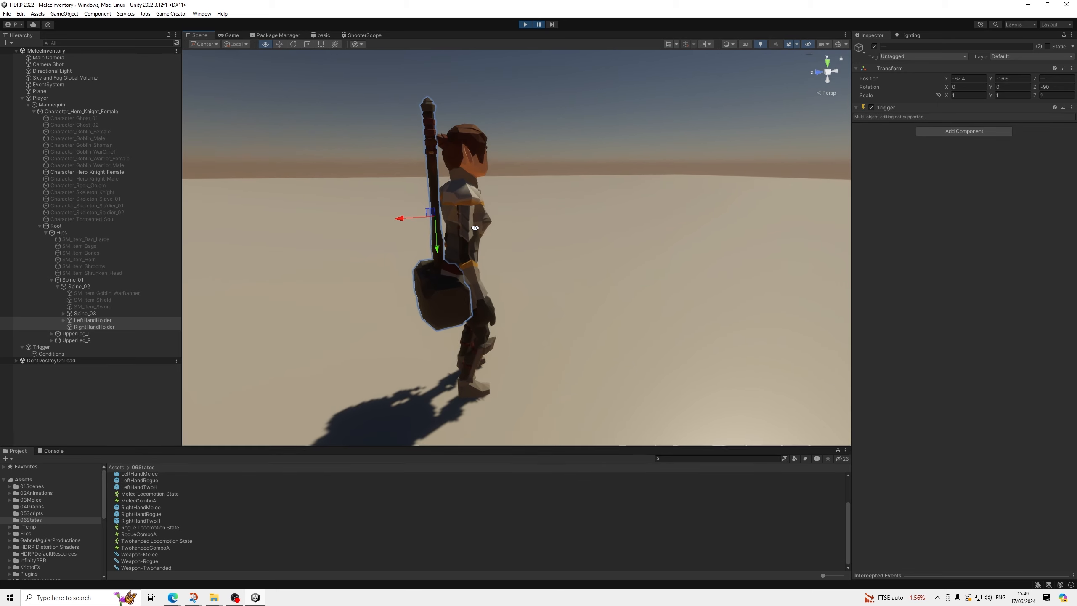
Step: Copy LeftHandHolder's Transform component and exit Play mode
click(112, 321)
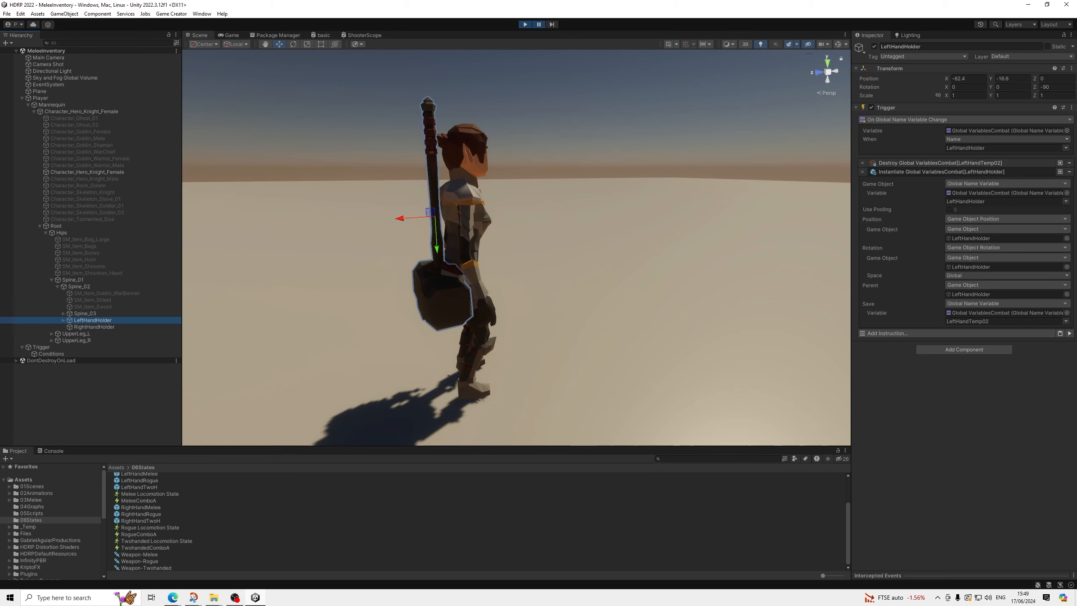
click(1072, 69)
mouse_move(1018, 136)
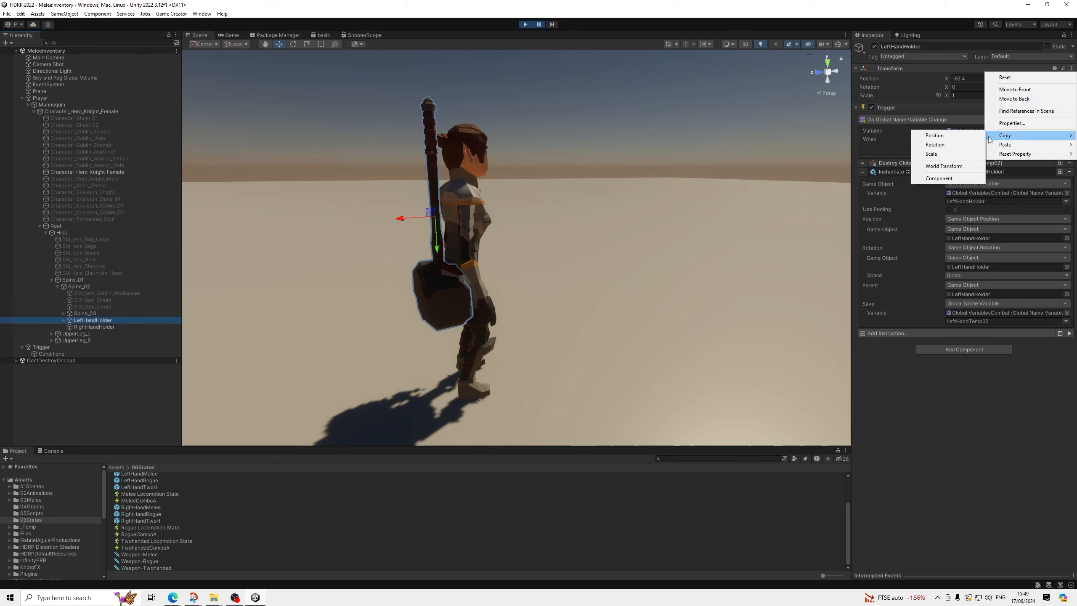
click(937, 179)
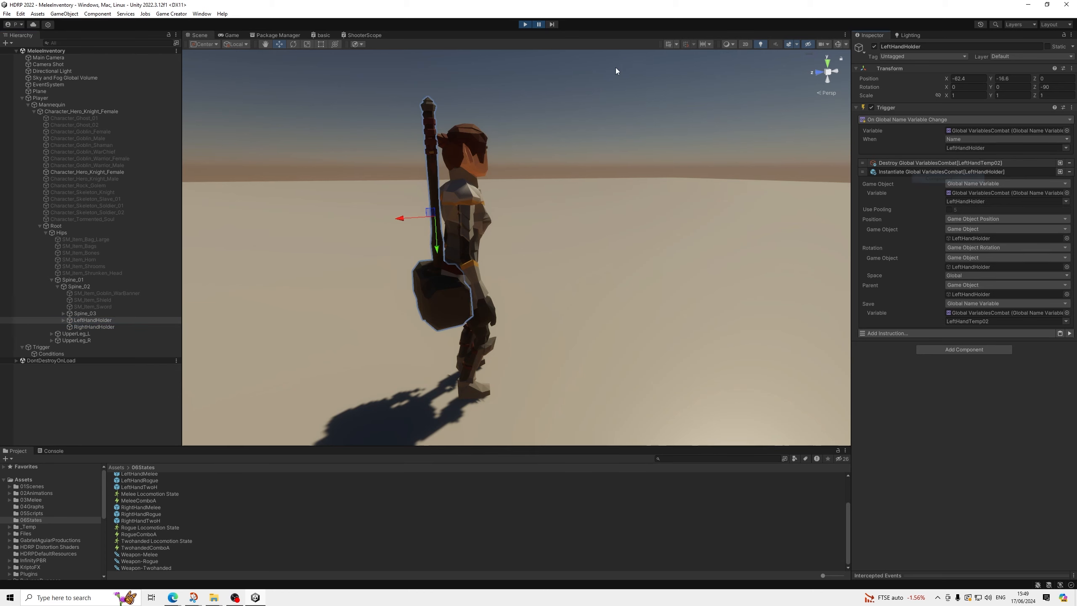
click(526, 24)
Step: Paste the copied Transform component values onto LeftHandHolder and RightHandHolder
click(1072, 68)
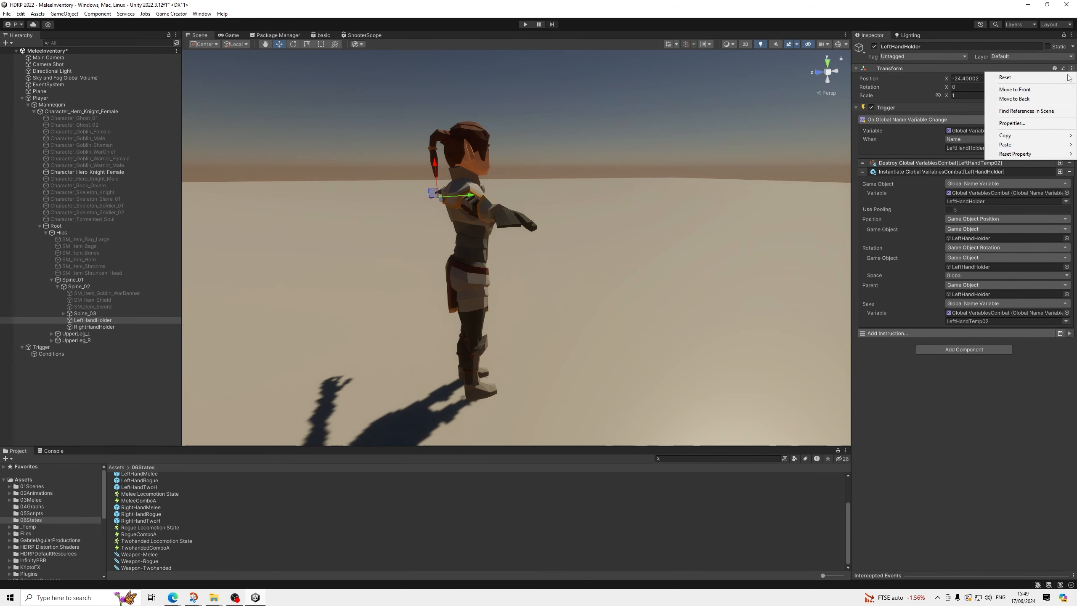
mouse_move(1006, 145)
click(976, 197)
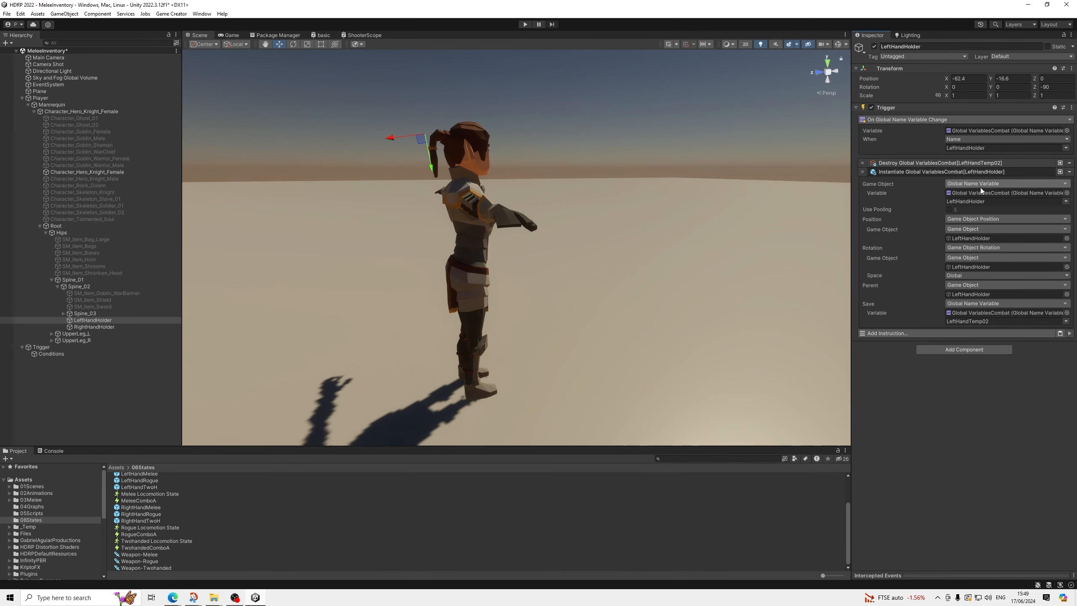
click(102, 334)
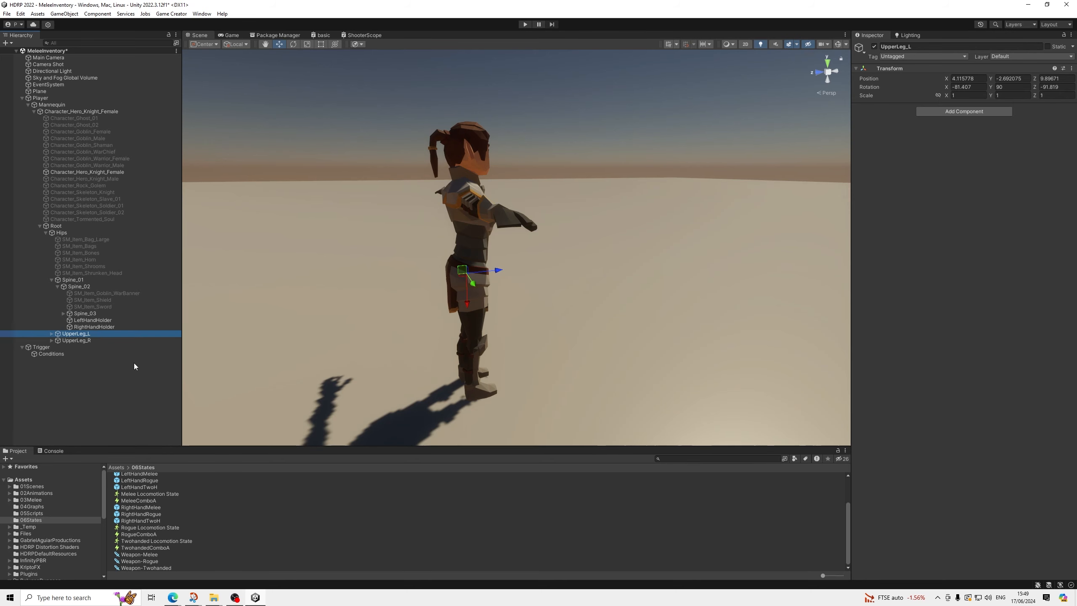
click(98, 327)
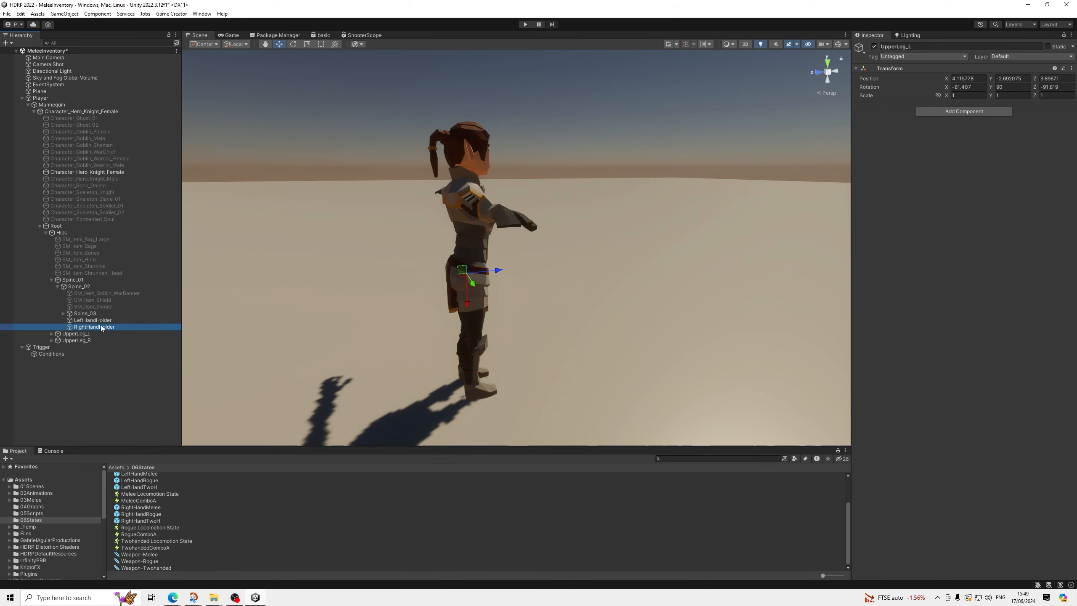
click(1072, 68)
mouse_move(1005, 145)
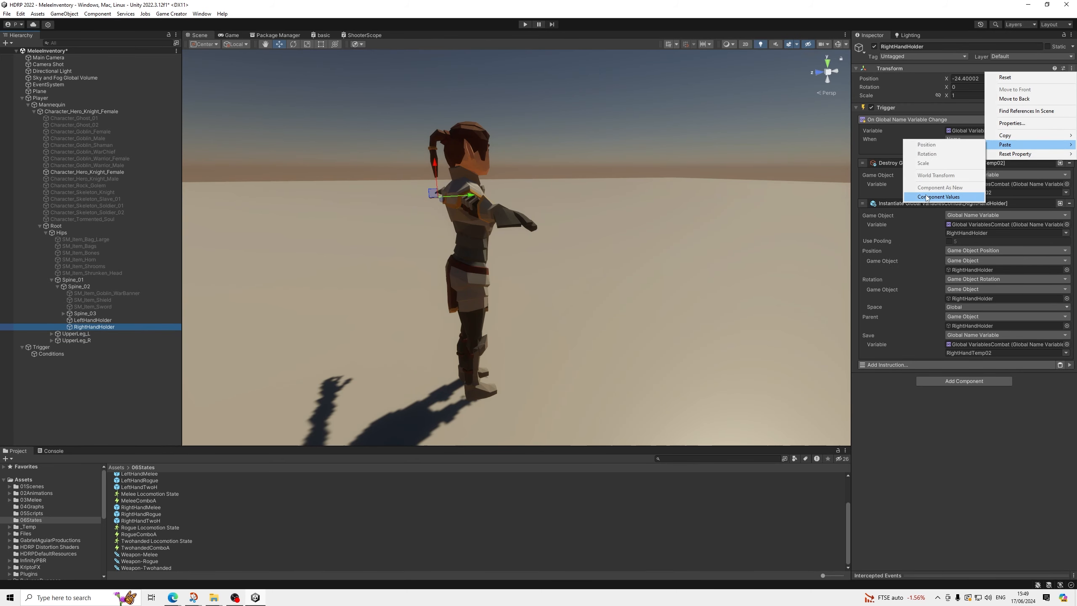
click(933, 196)
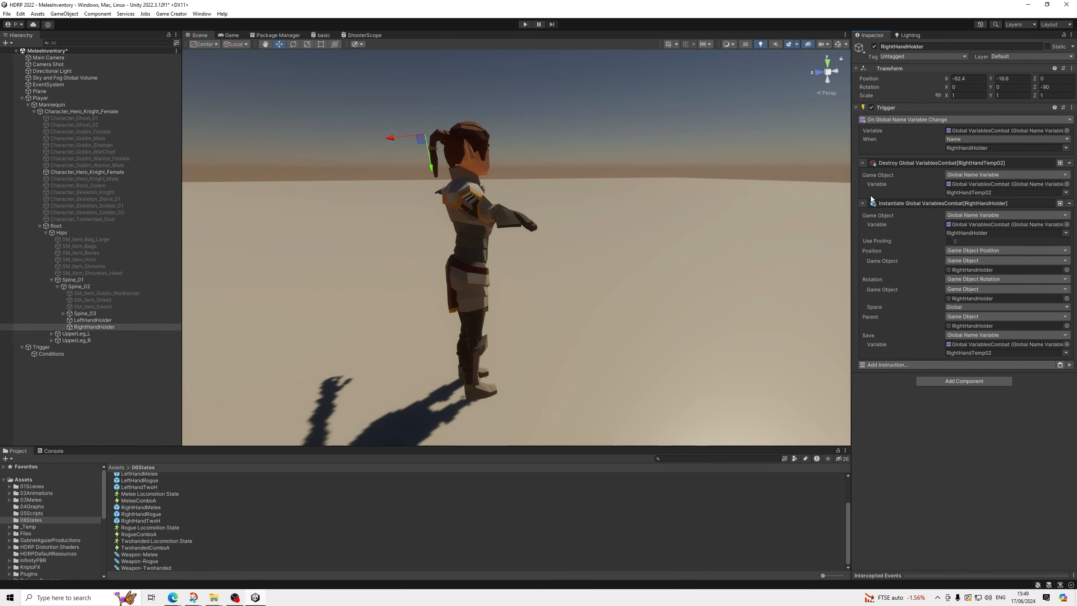
Step: Compare the Transform values of LeftHandHolder and RightHandHolder and examine their placement on the character's back
click(94, 326)
click(101, 322)
click(99, 325)
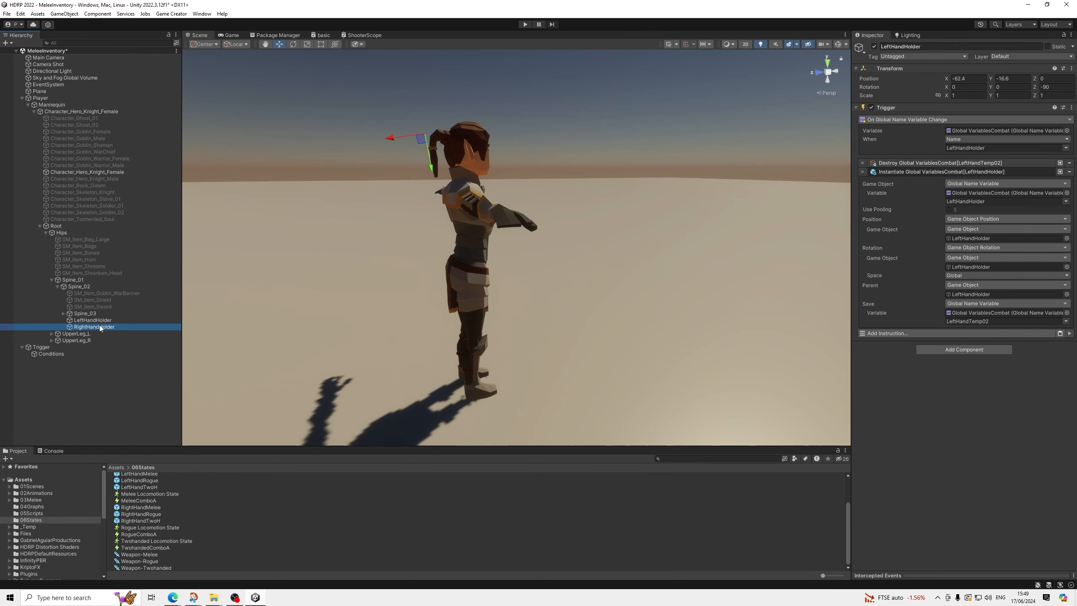
ctrl+click(106, 321)
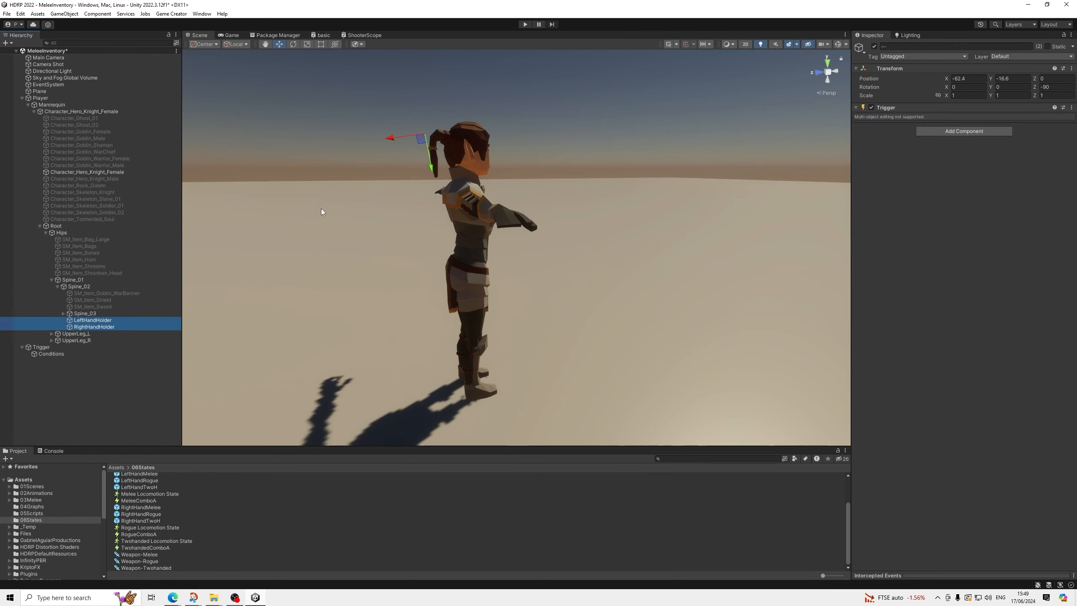
alt+drag(322, 208, 567, 217)
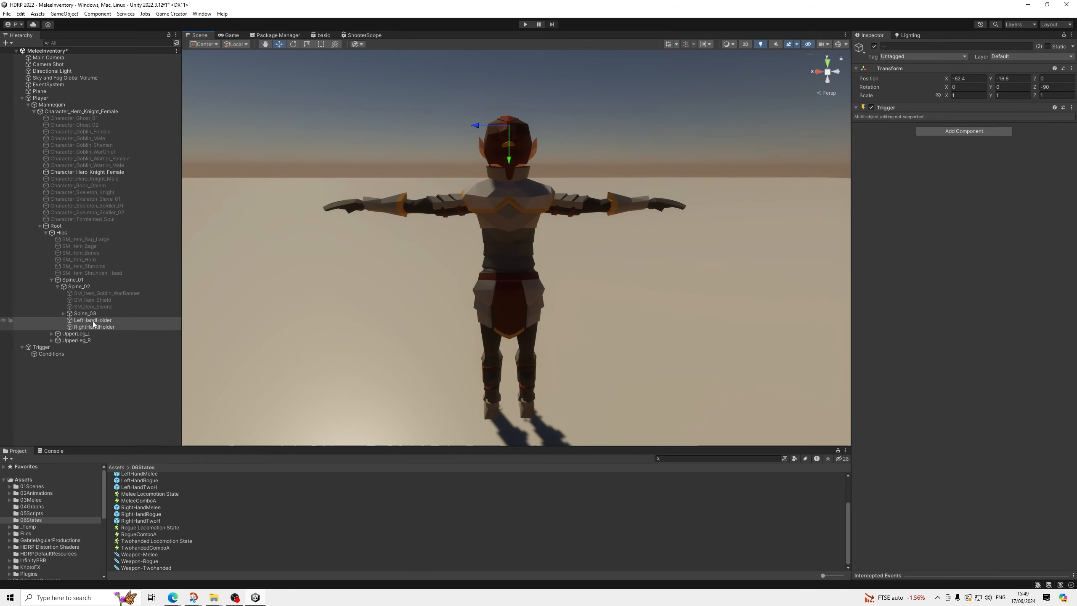
alt+drag(566, 164, 460, 173)
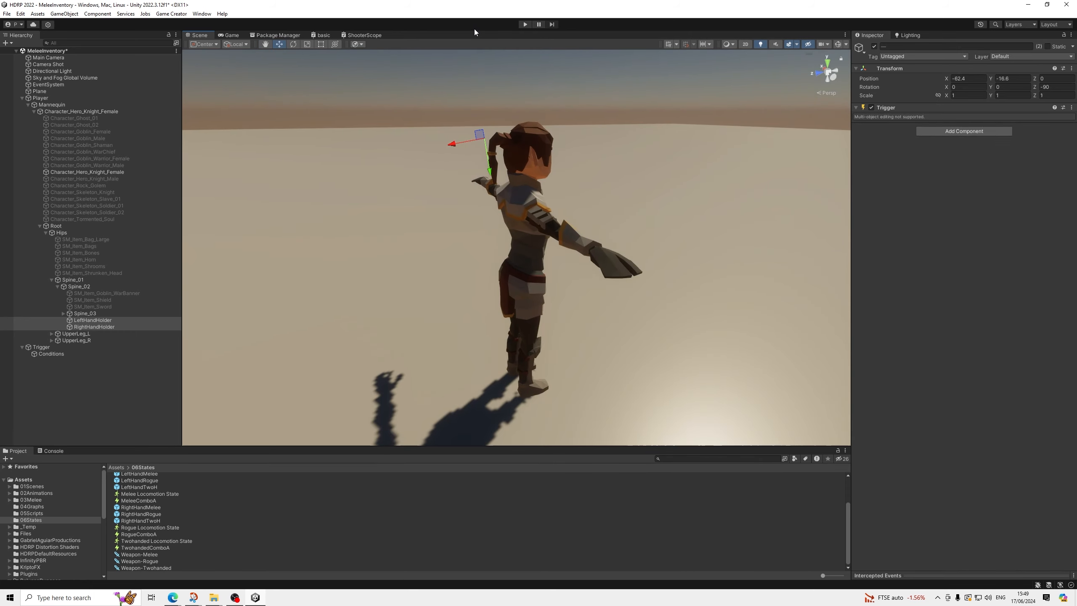
Step: Run the game and test drawing the two-handed hammer, swinging it and walking with it
click(525, 24)
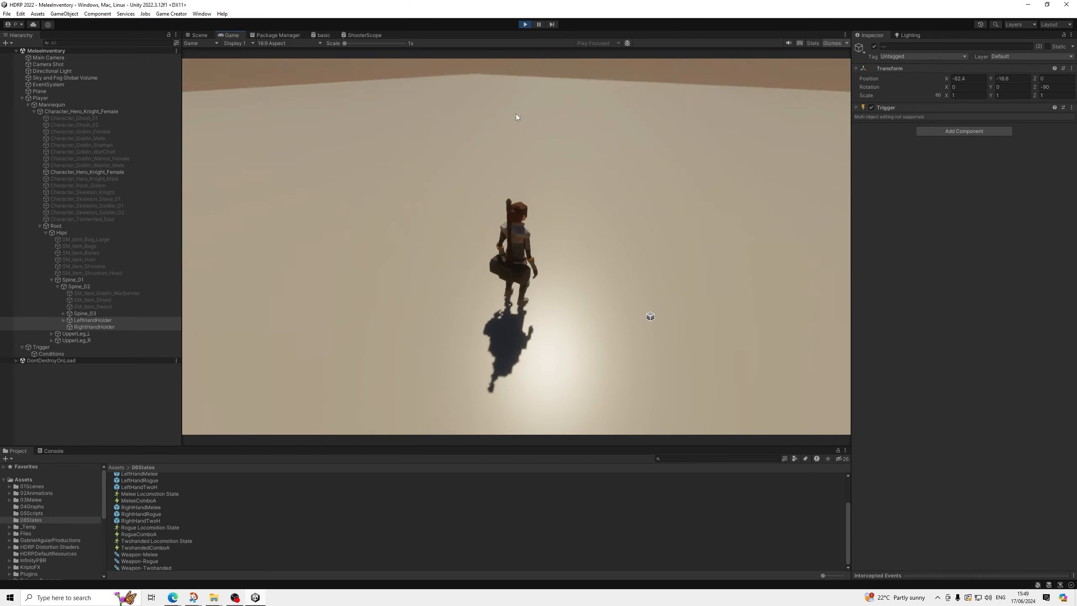
key(1)
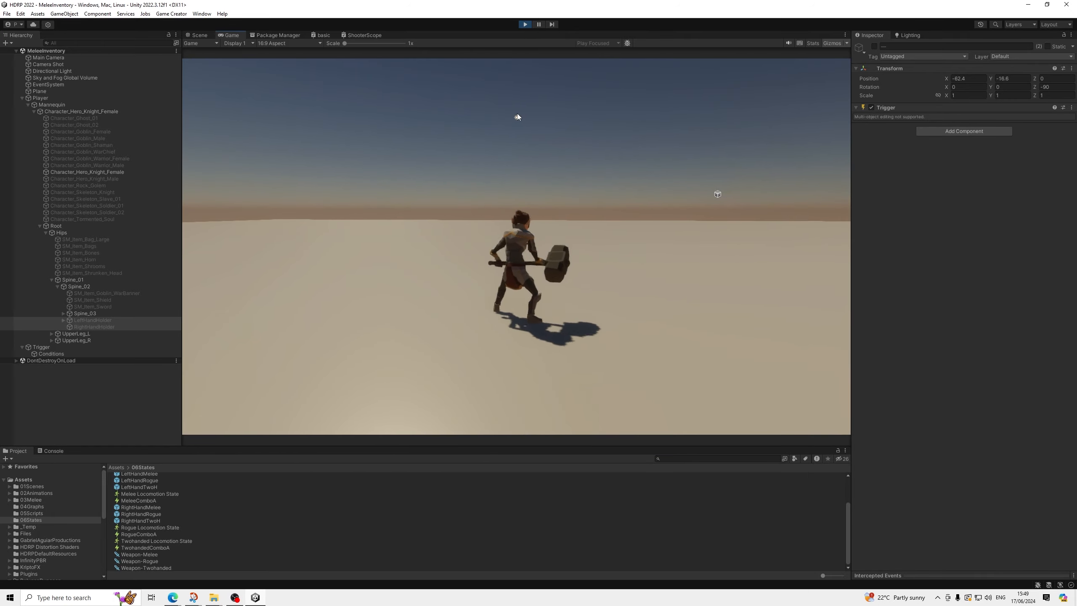
key(2)
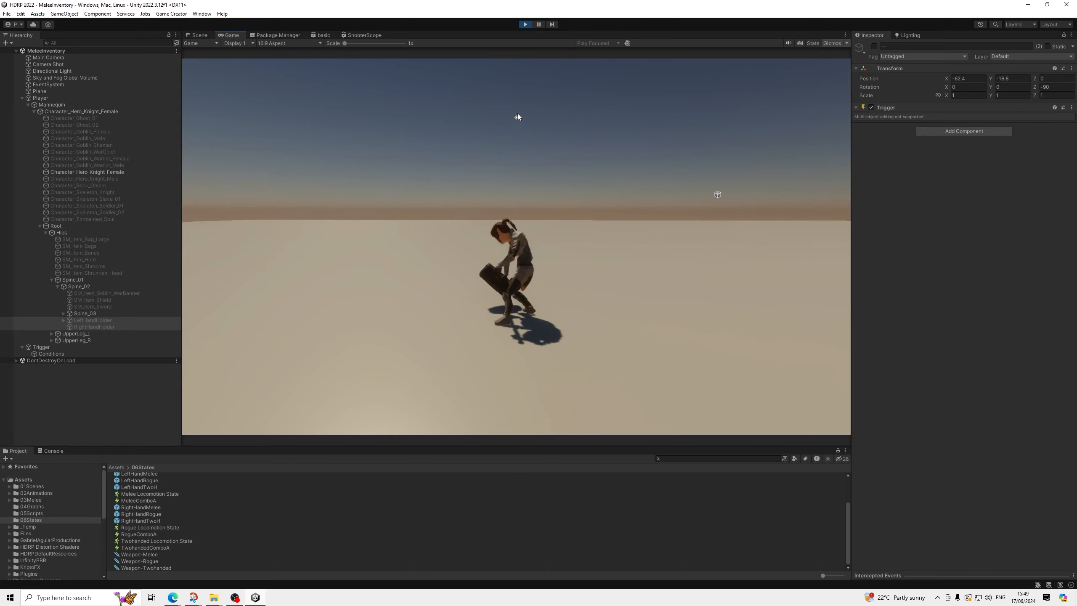
key(w)
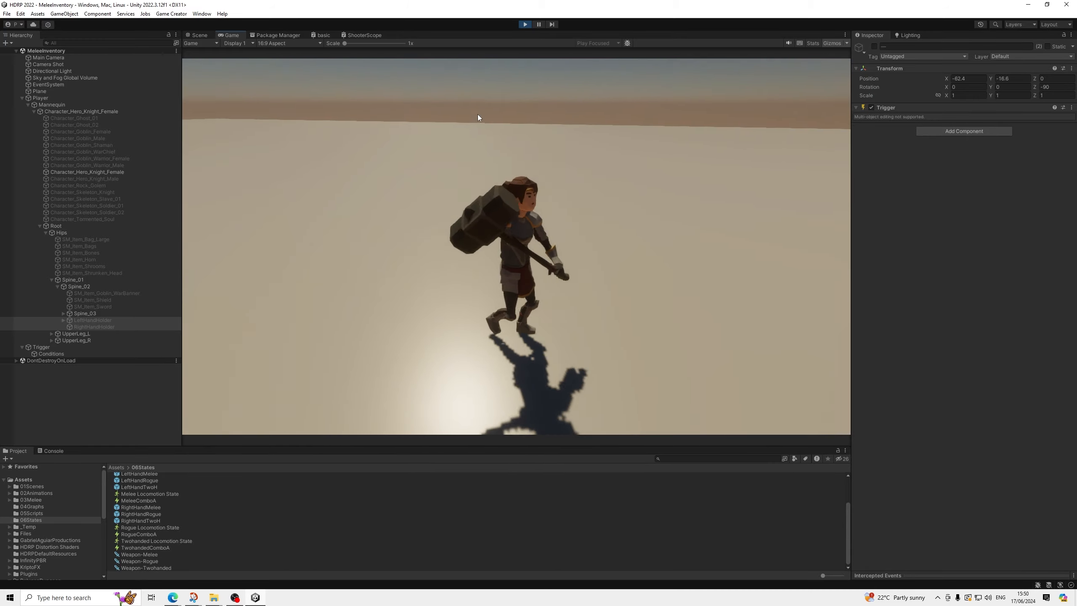
key(w)
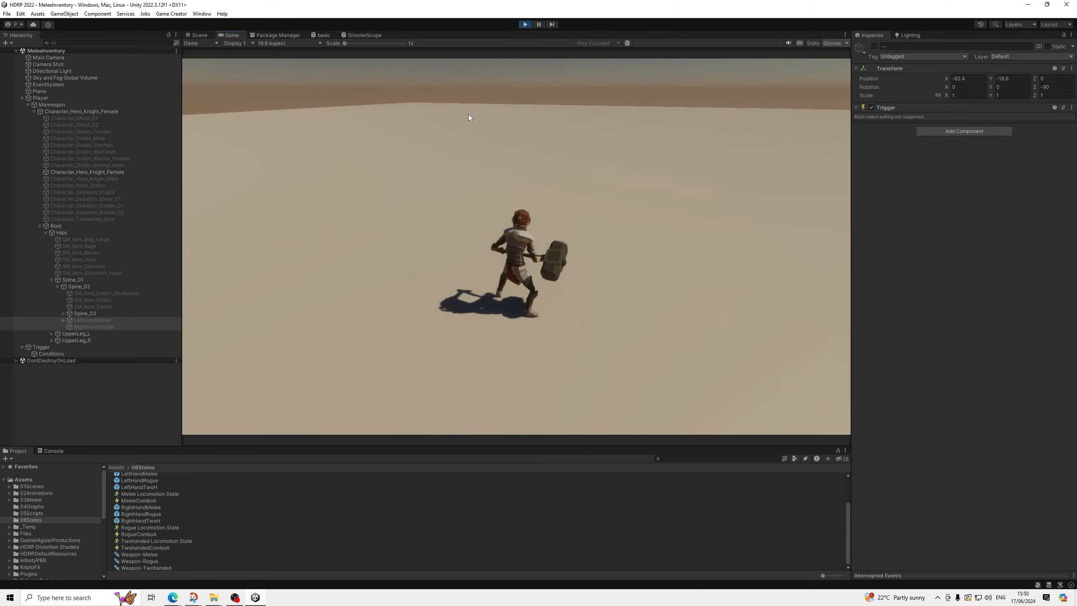
Step: Test attacking with the hammer and sheathing it onto the back, and stop the game
click(469, 114)
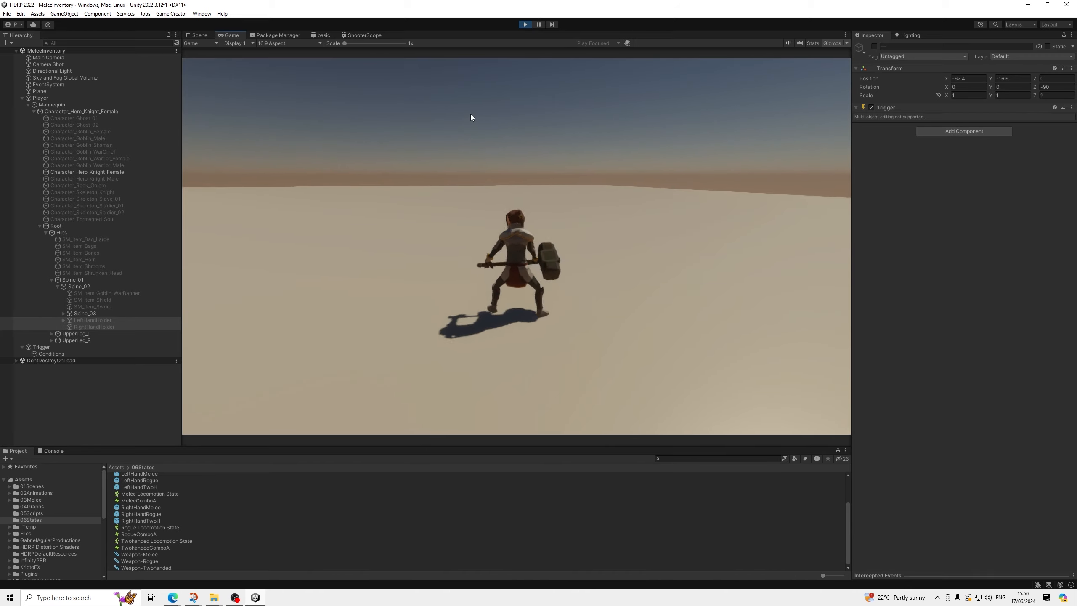
key(1)
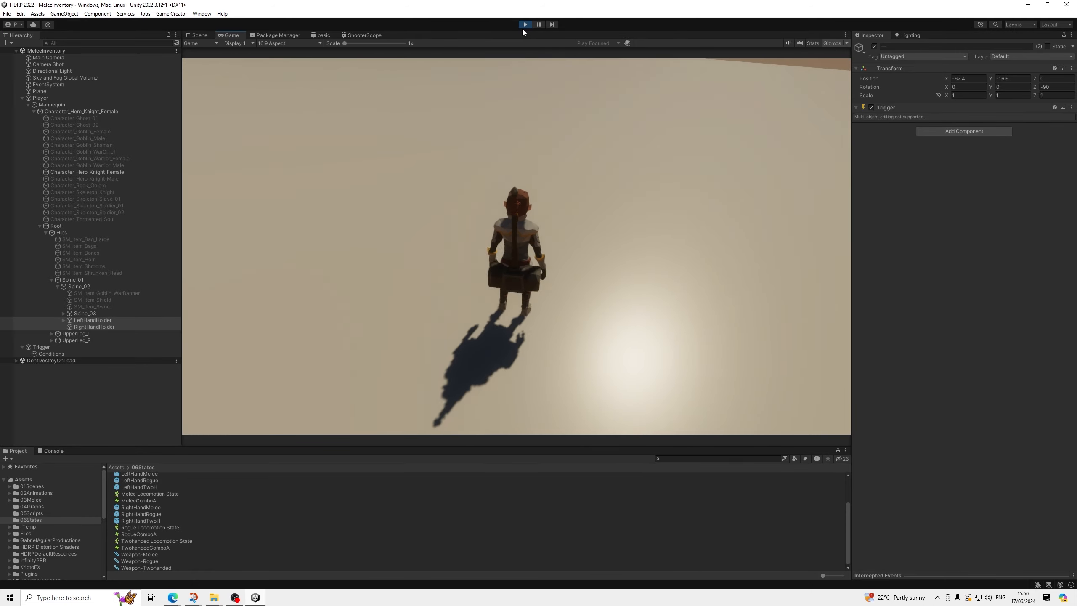
click(525, 25)
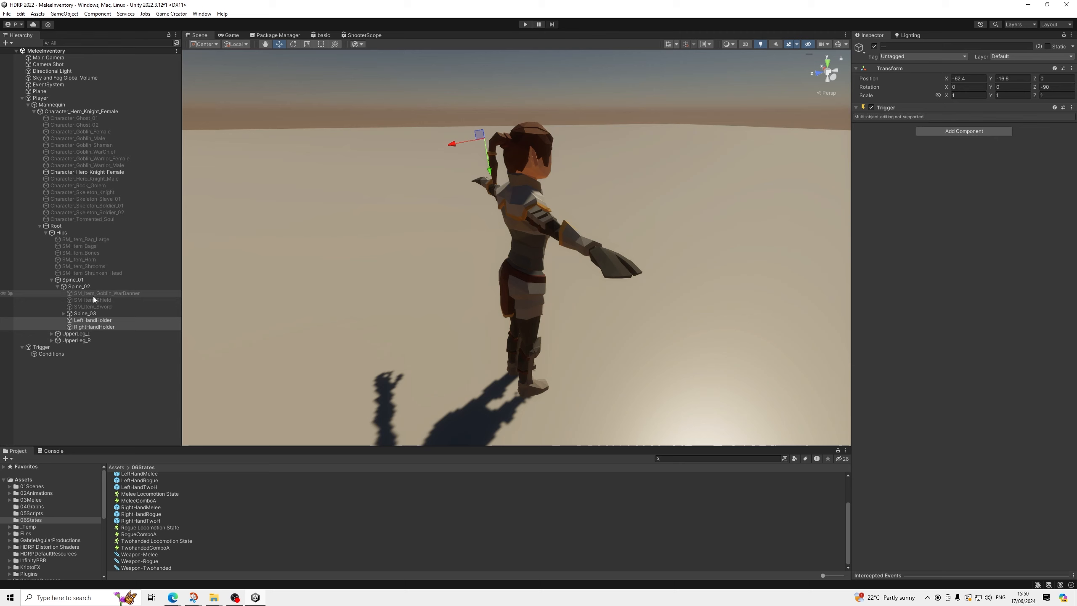
Step: Add an In Attack Phase condition to the third branch of the Conditions object, with Player as character and the phases None and Recovery
click(57, 358)
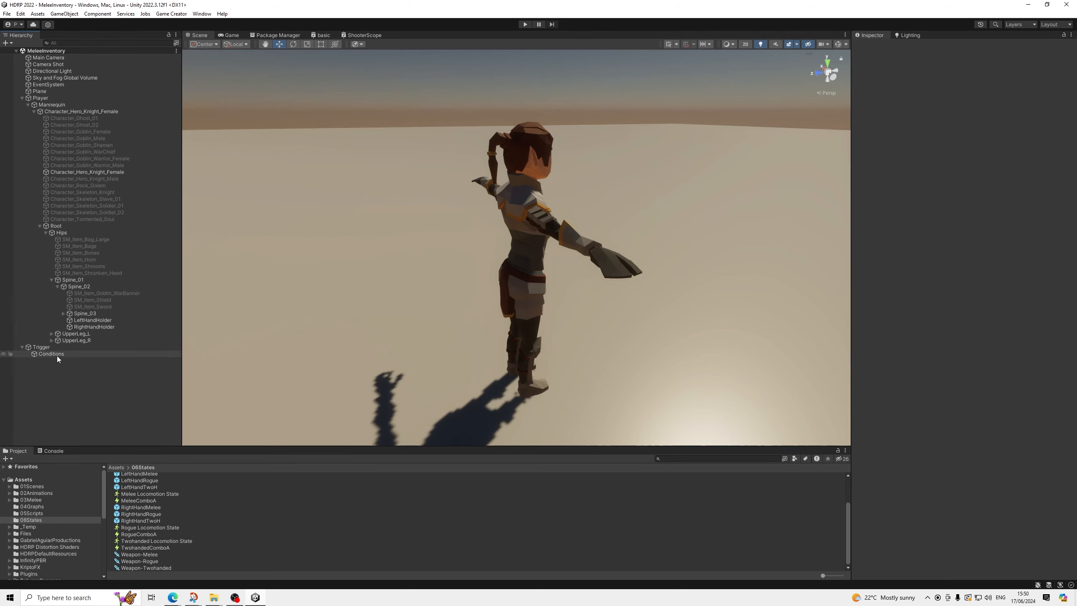
click(57, 355)
click(894, 150)
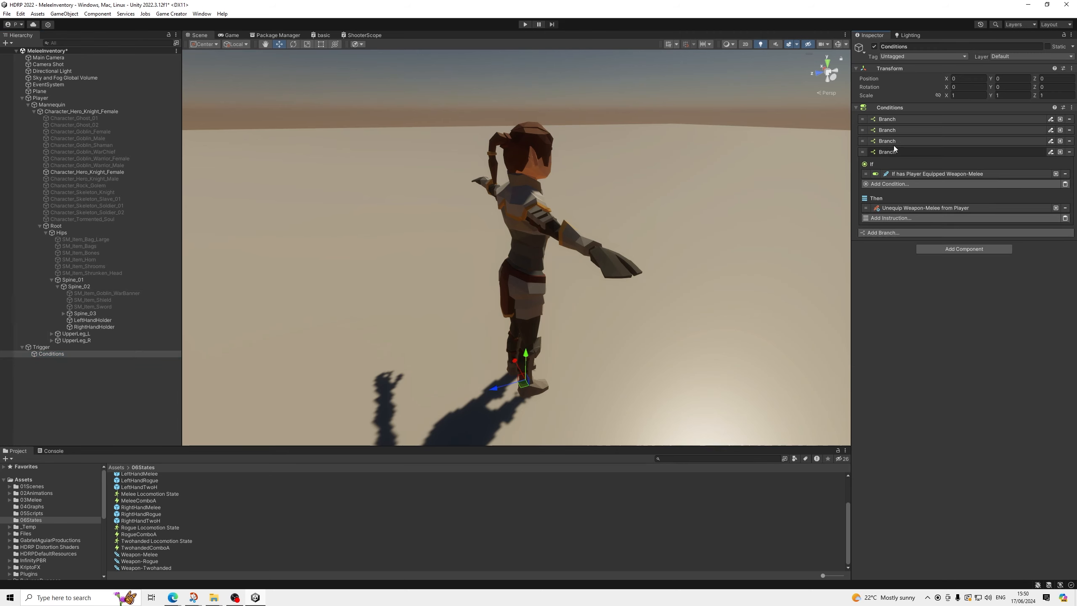
click(894, 141)
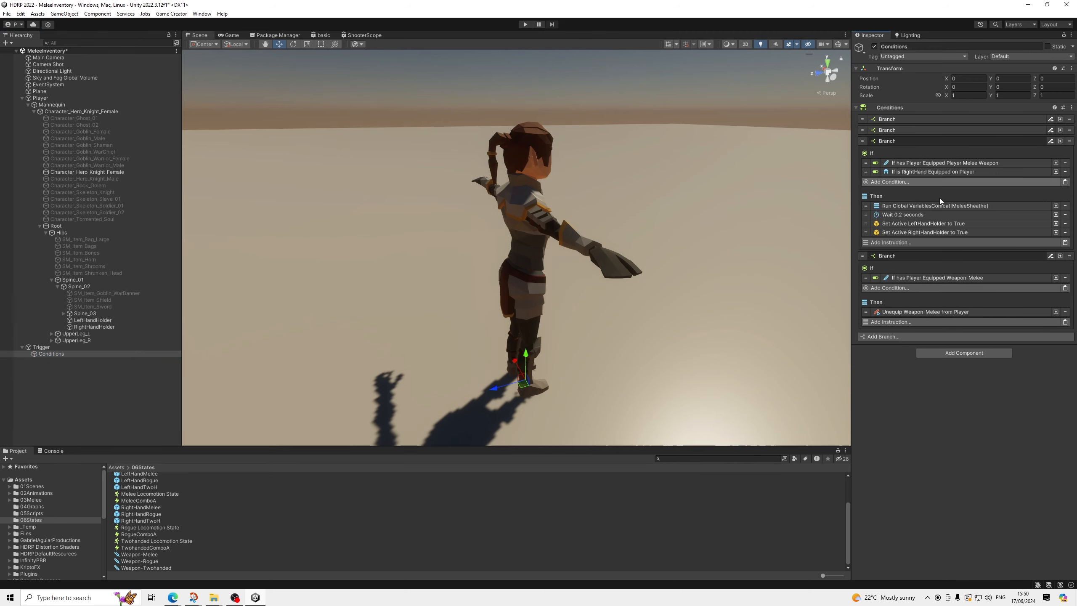
click(899, 182)
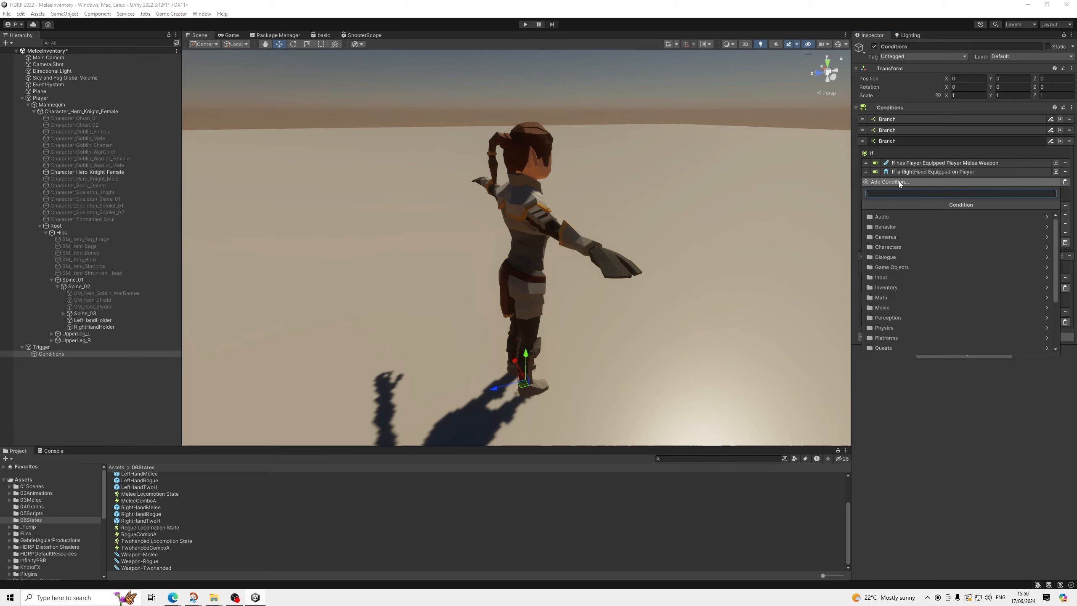
text(state)
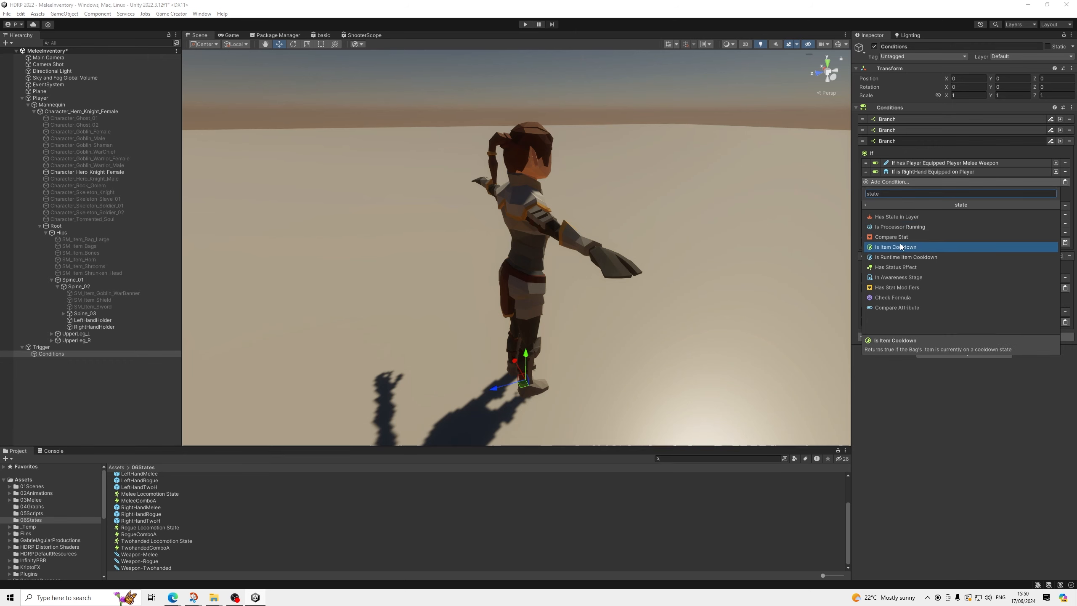
click(868, 205)
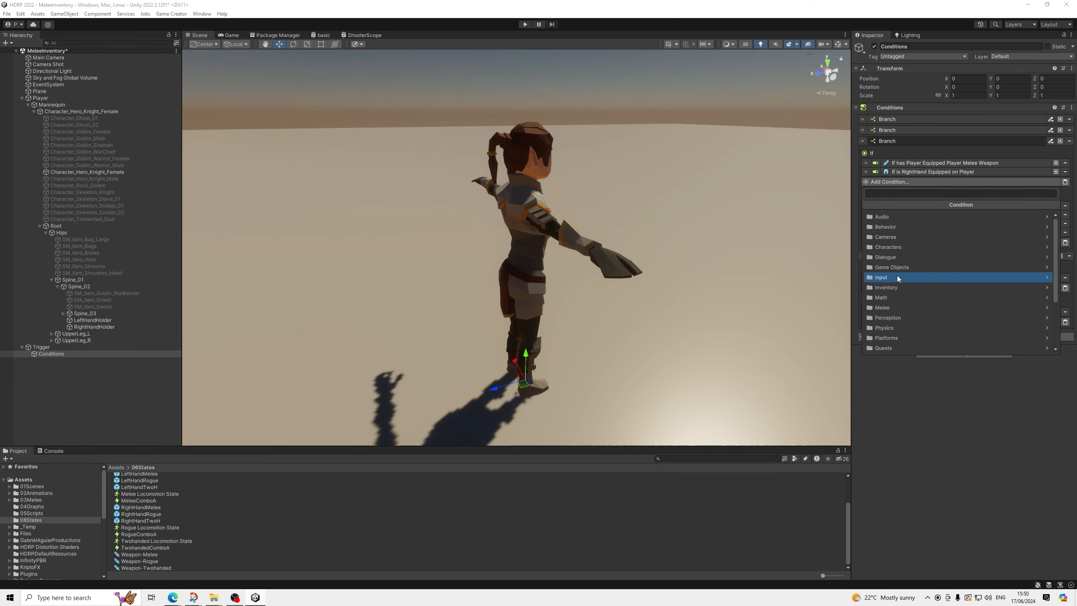
scroll(897, 288, down, 3)
click(884, 272)
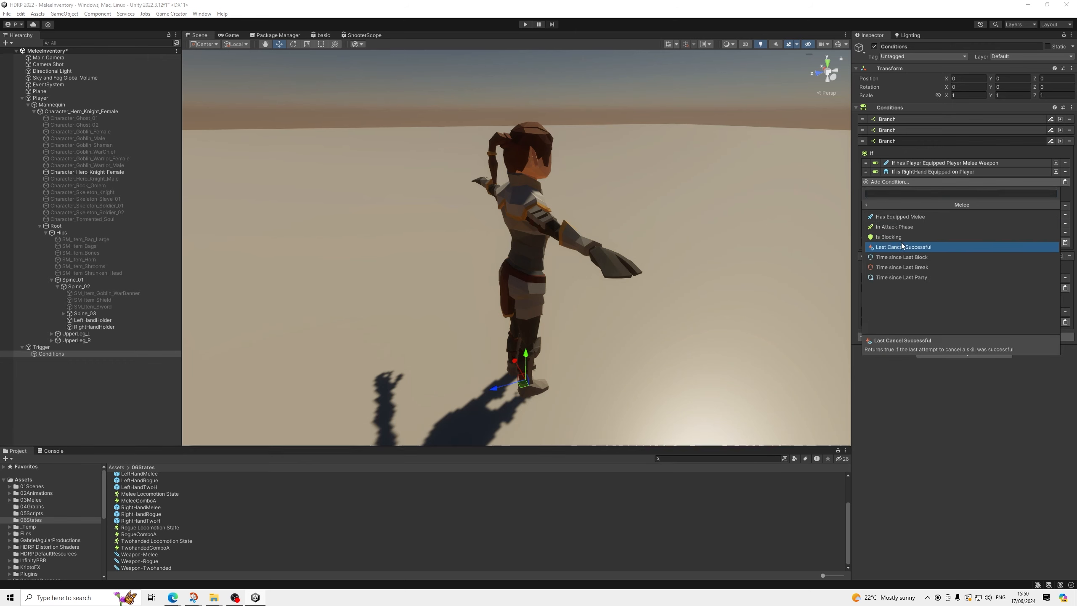
click(897, 225)
click(955, 202)
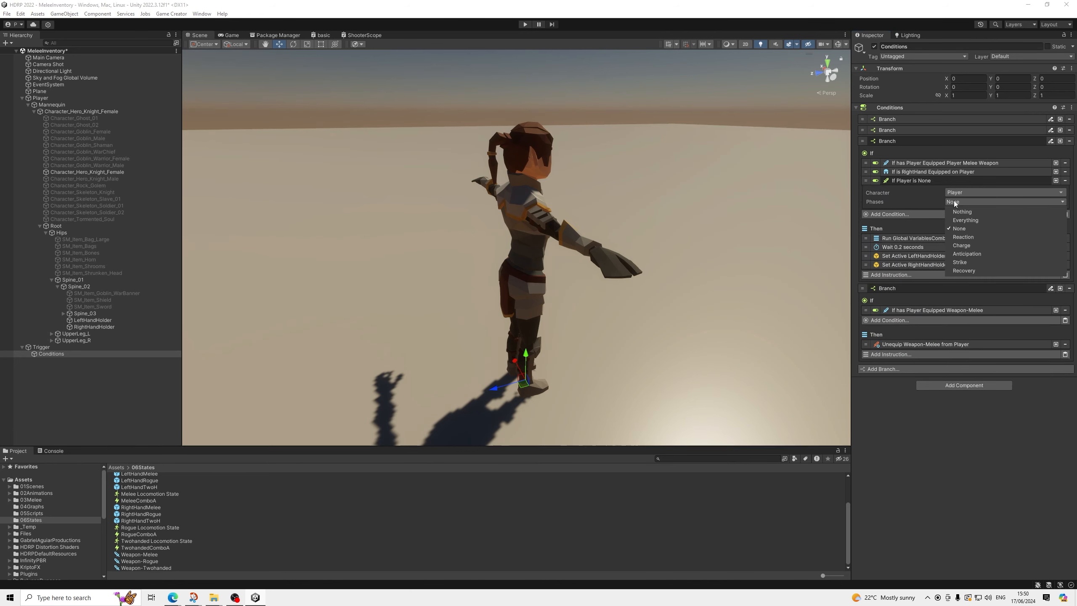
click(971, 272)
Step: Copy the third branch's attack phase condition and paste it into the fourth branch, which unequips Weapon-Melee
click(926, 183)
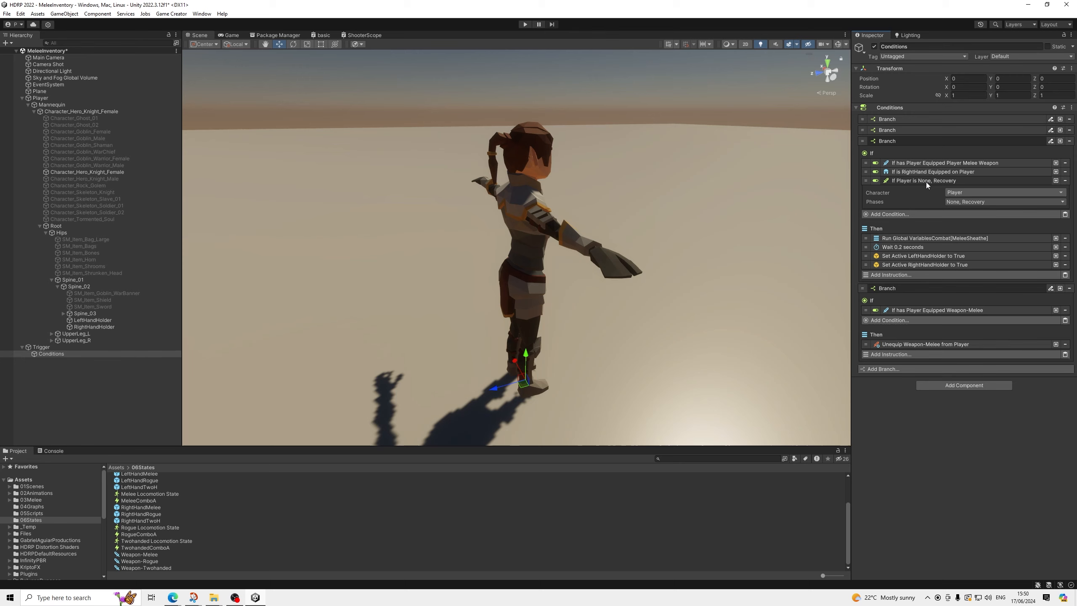
right_click(926, 182)
click(947, 187)
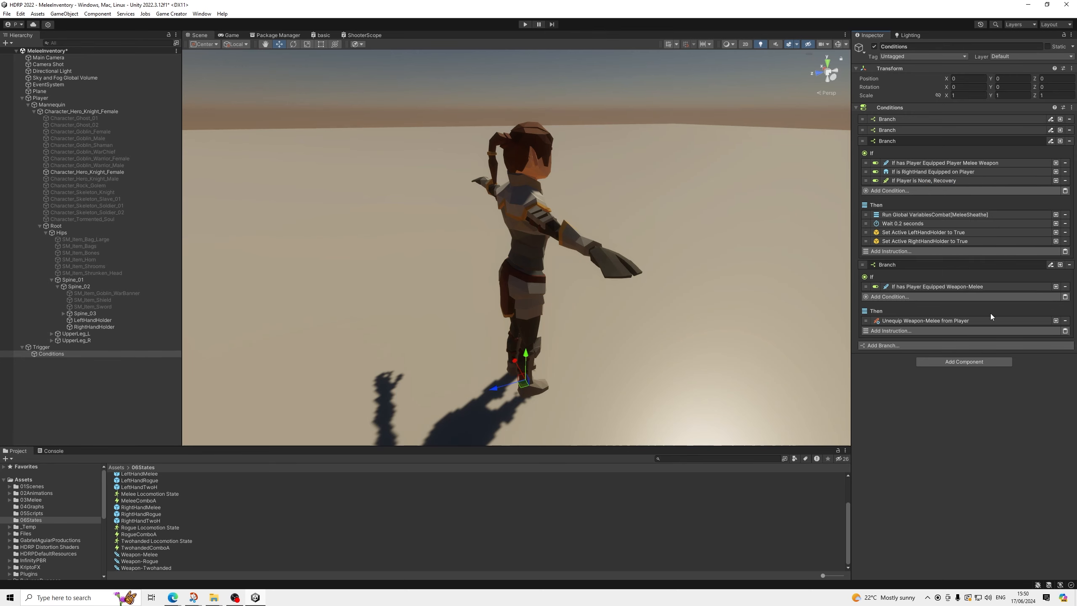
click(1065, 297)
click(958, 295)
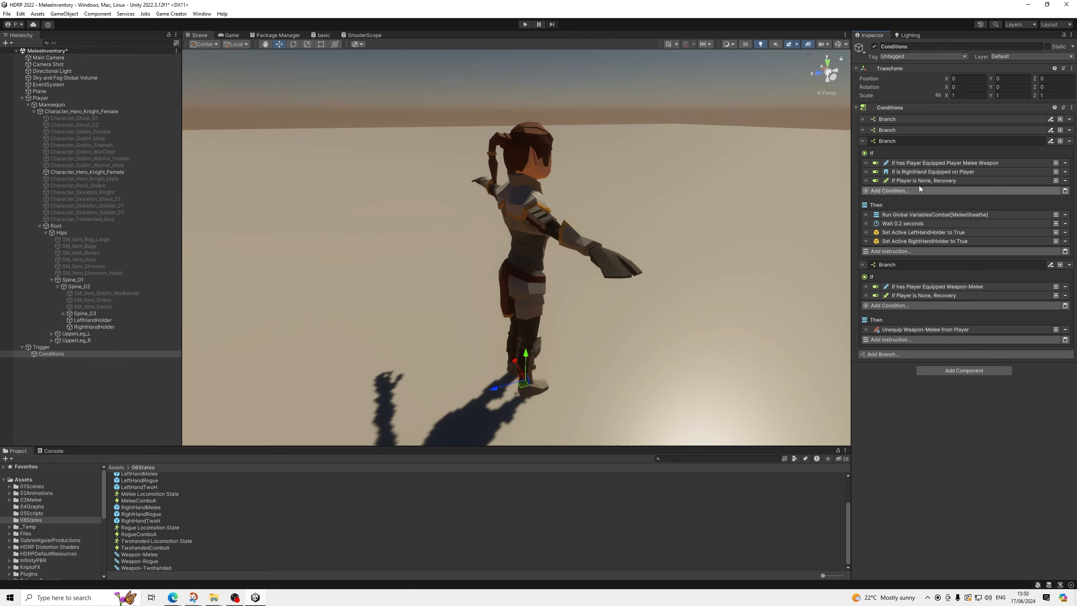
Step: Review the phase options of the third branch's attack phase condition
click(929, 181)
click(960, 203)
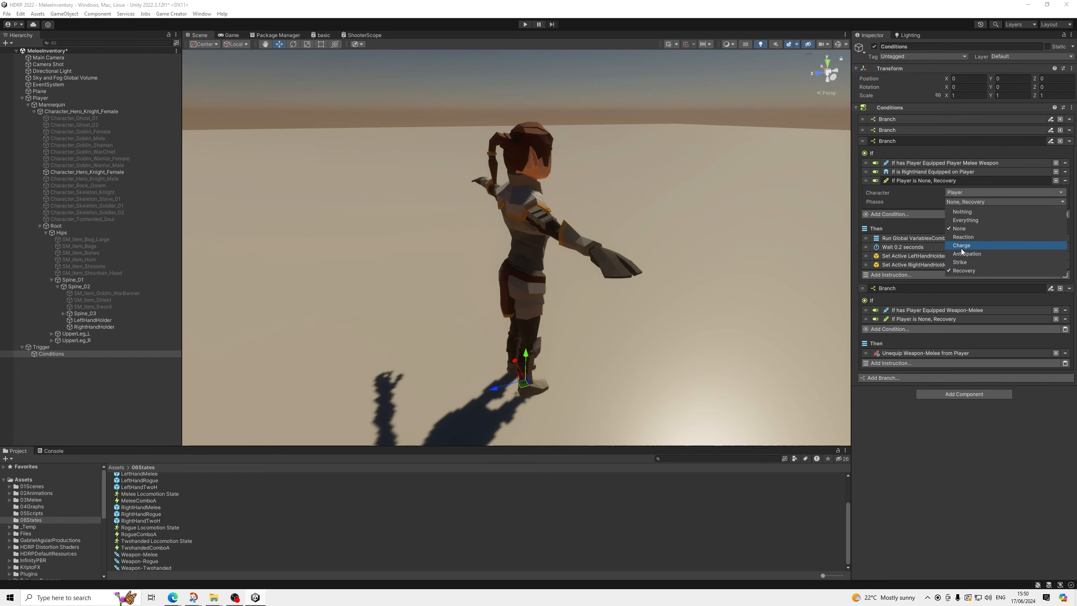
click(927, 183)
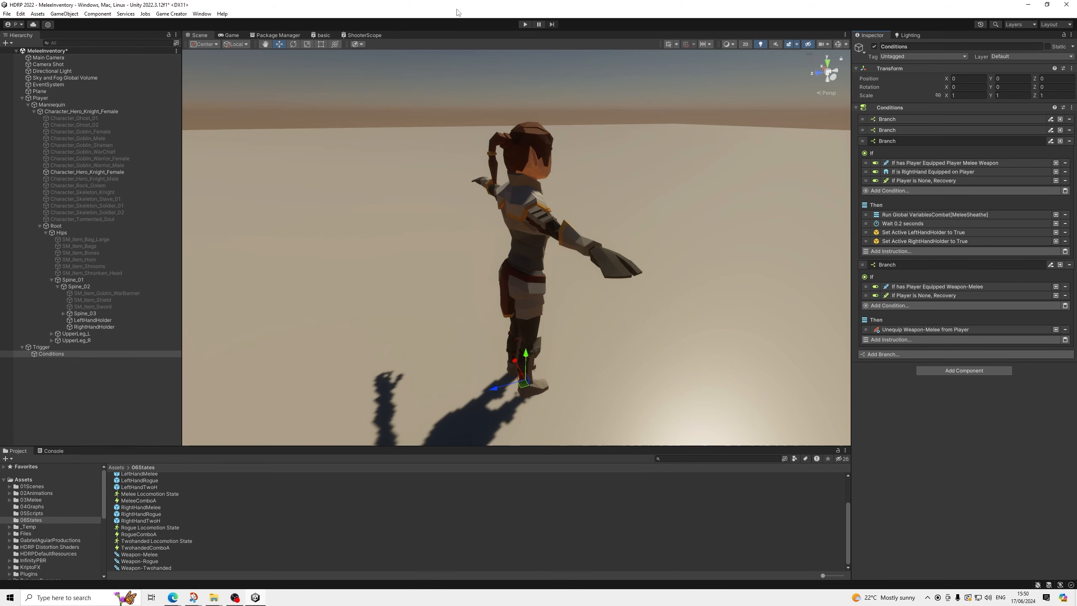
Step: Run the game, test drawing, swinging and sheathing the hammer repeatedly, including mid-attack and while moving, and stop it
click(529, 25)
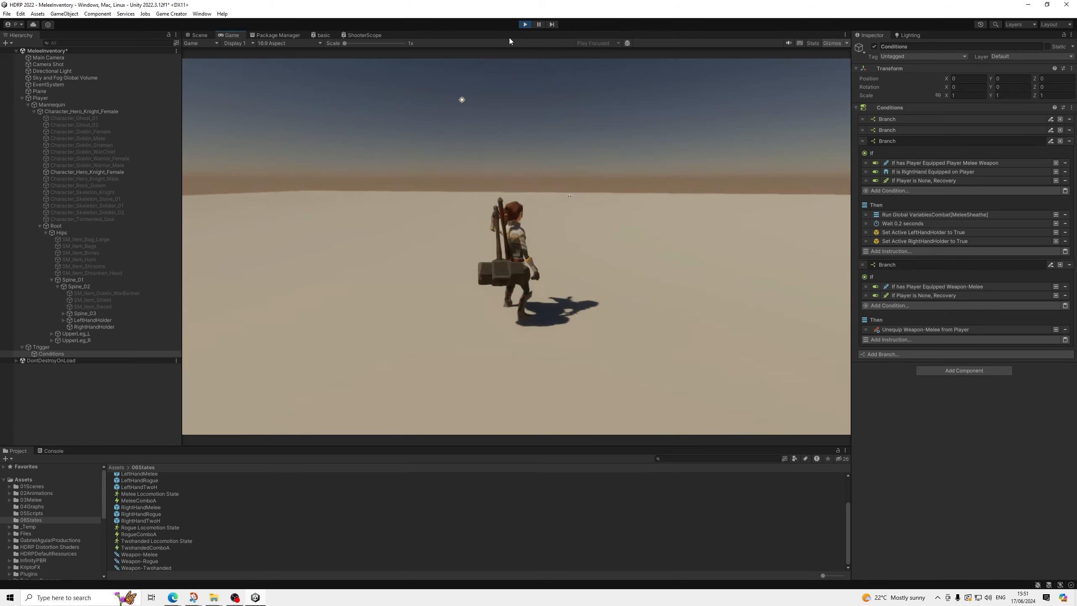
key(1)
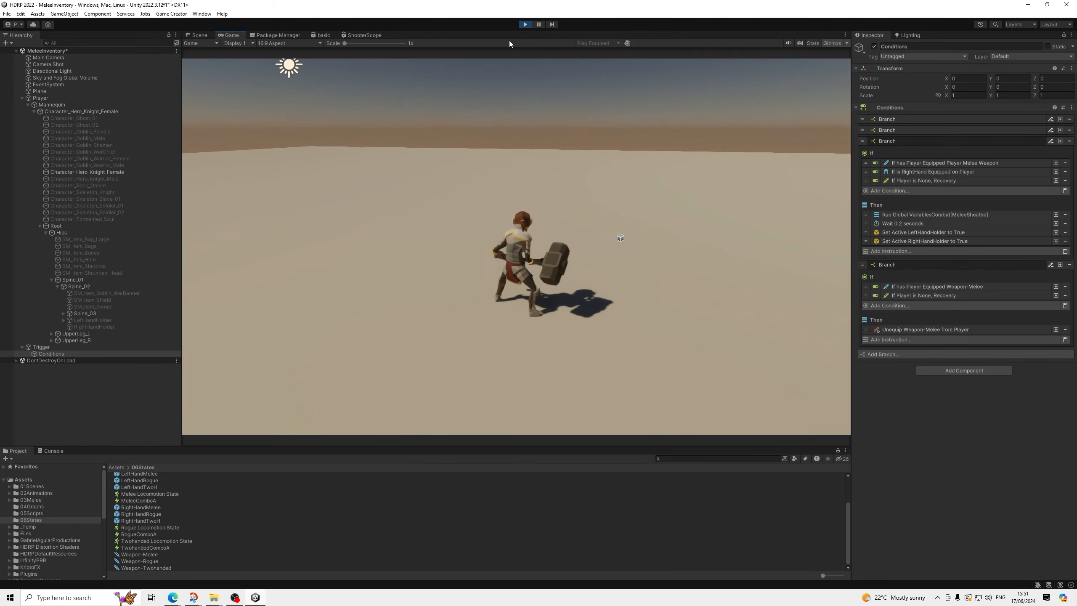
click(509, 40)
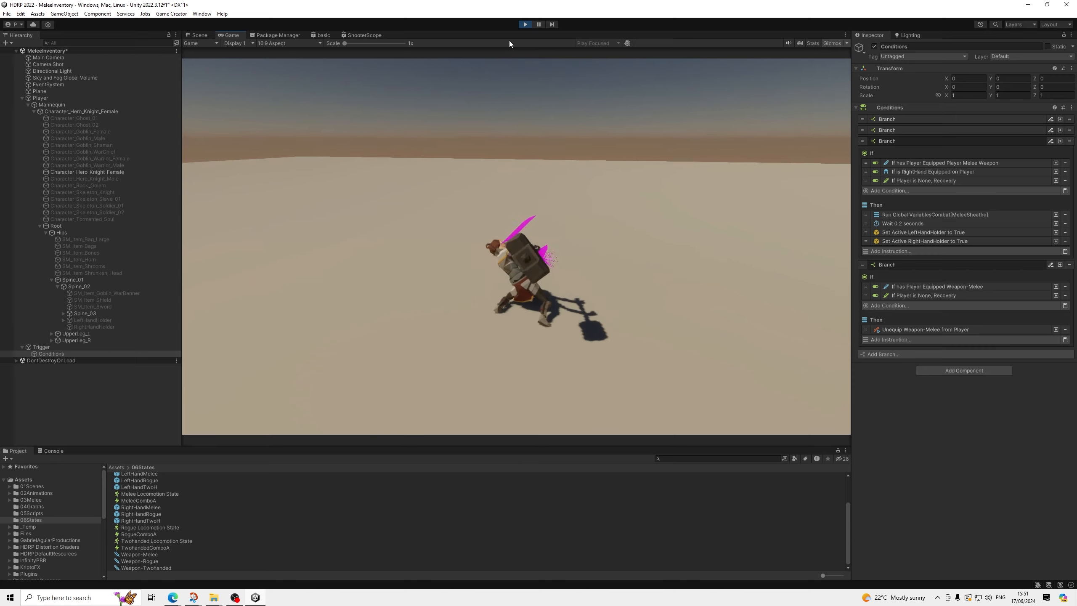
key(1)
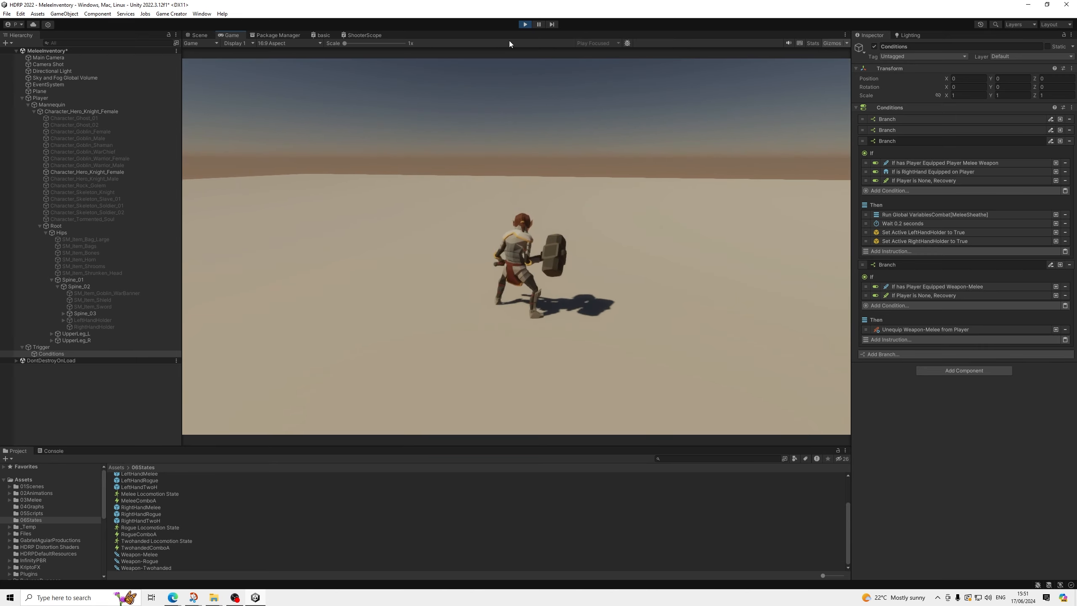
key(1)
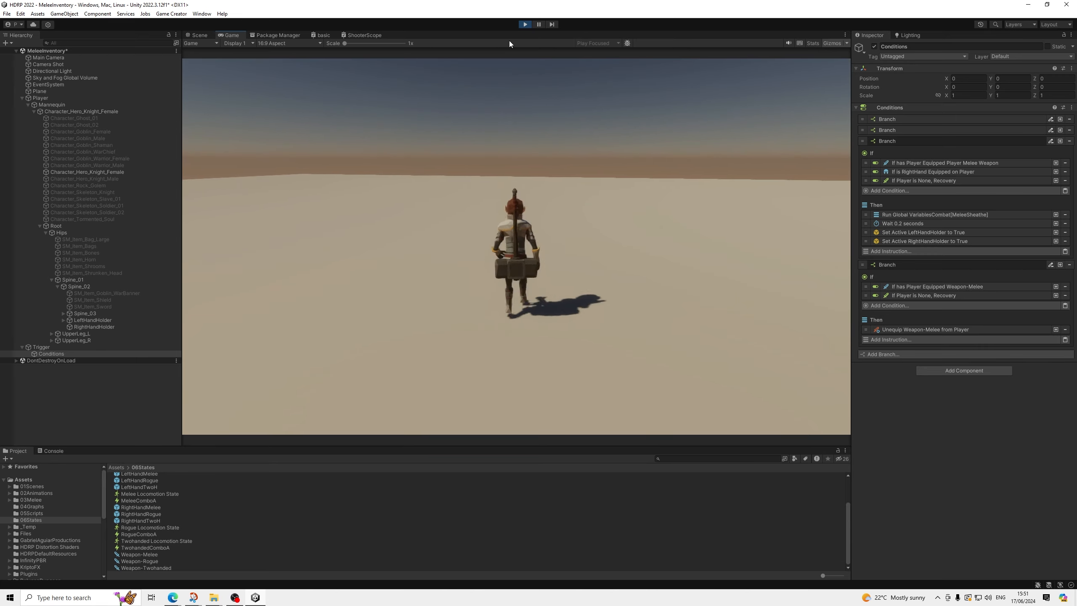
key(1)
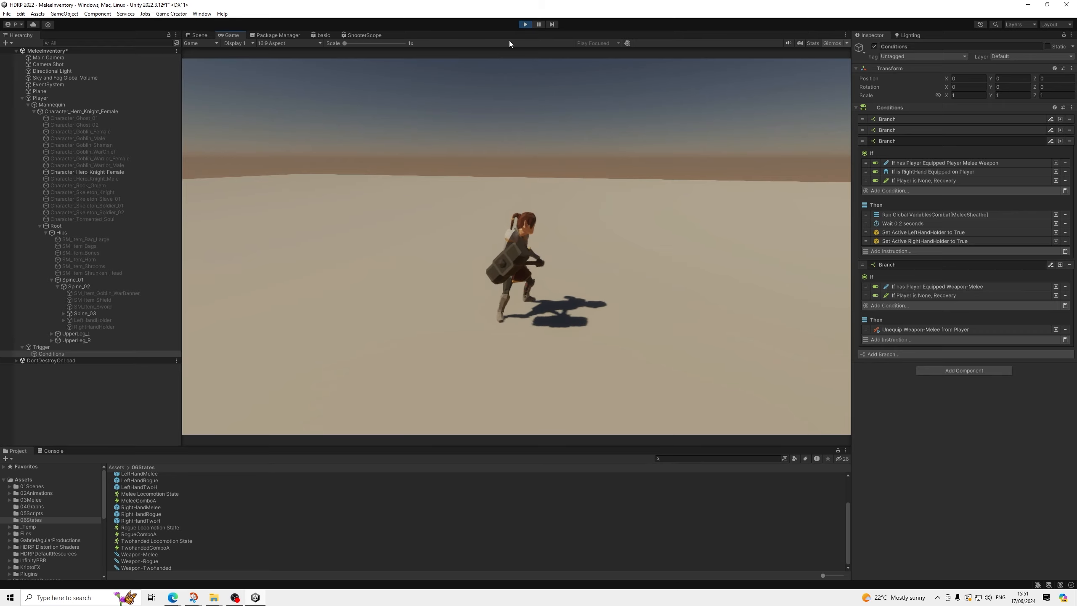
key(w)
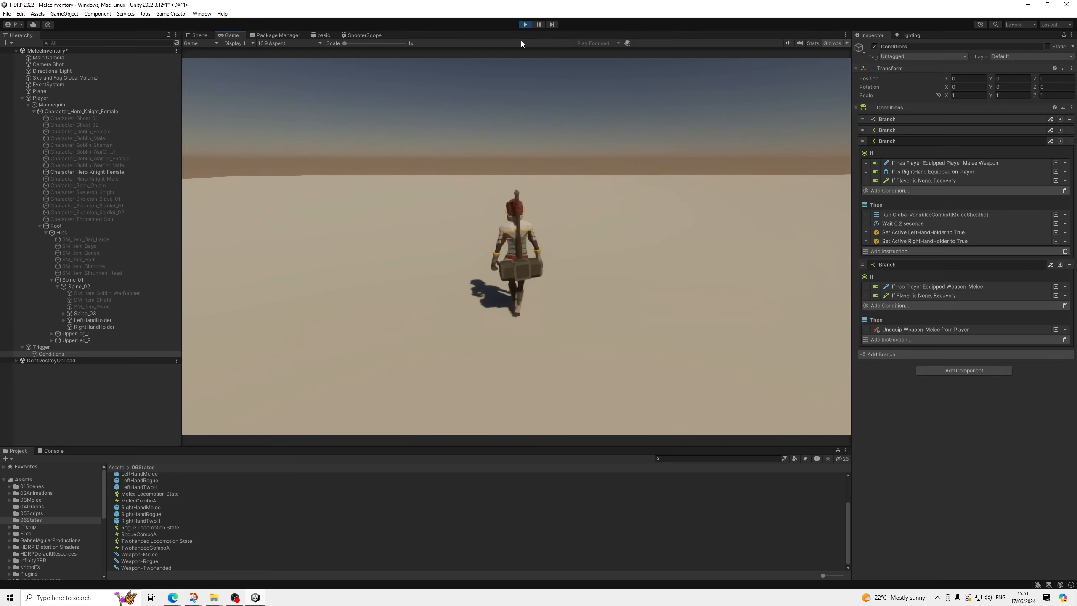
key(d)
key(a)
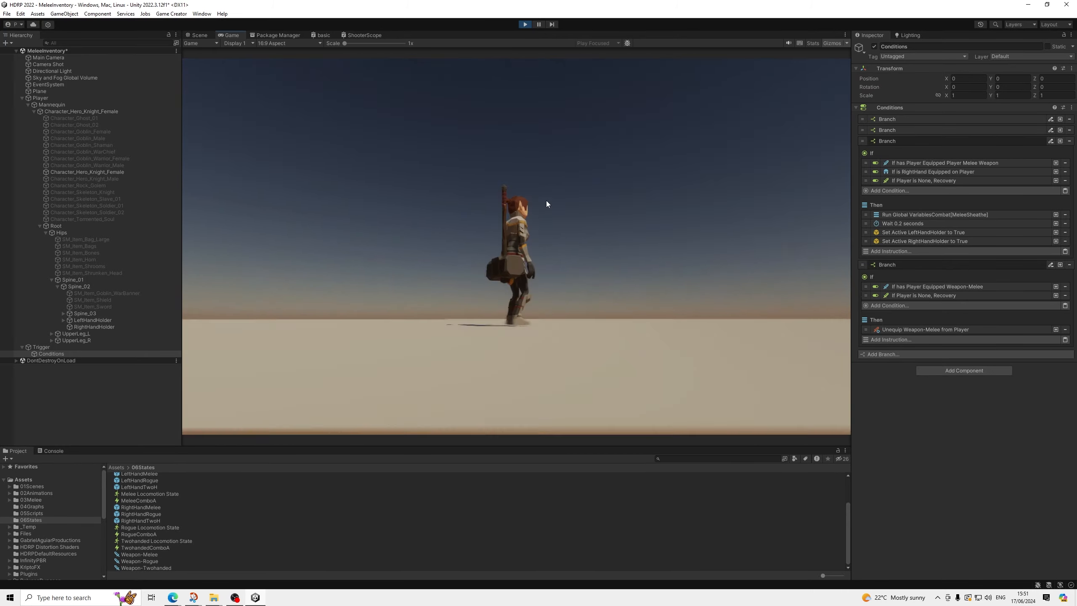
key(1)
key(w)
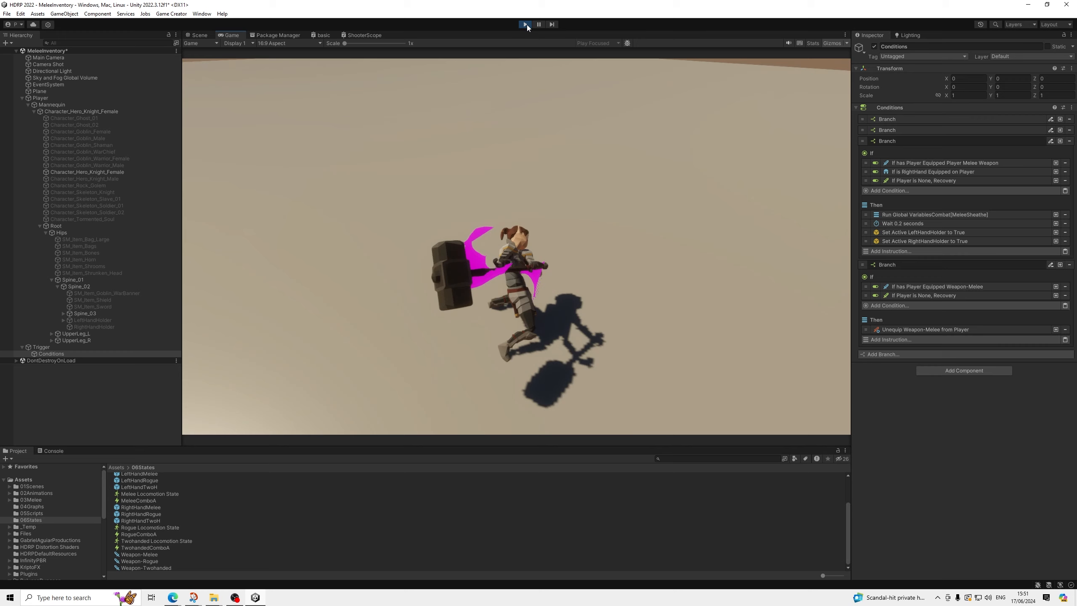
click(526, 24)
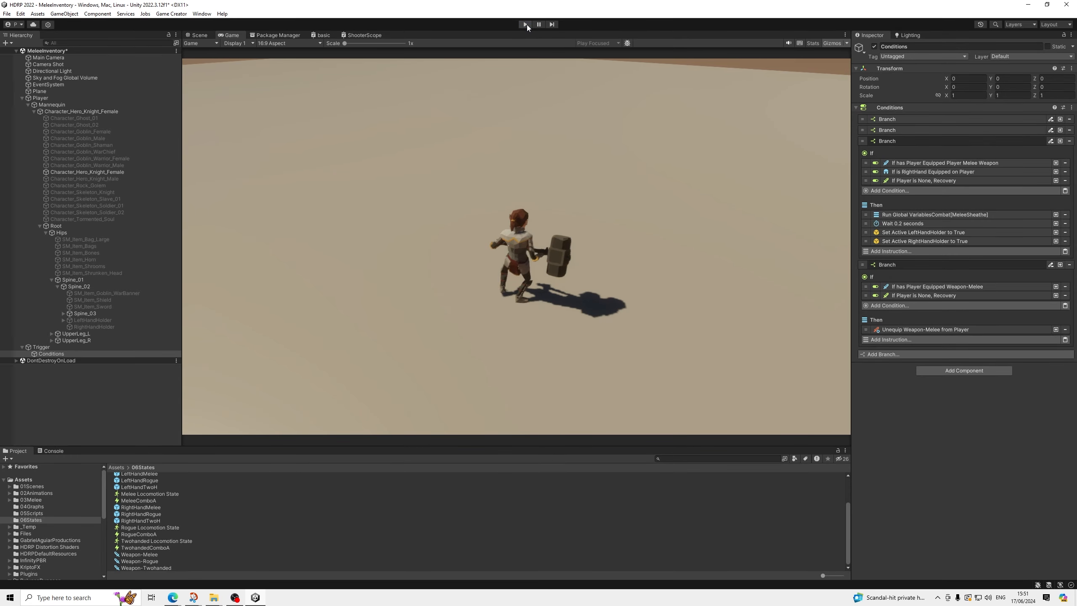
Step: Restart the game, unequip the Metal Hammer in the player's inventory and close the inventory
click(526, 24)
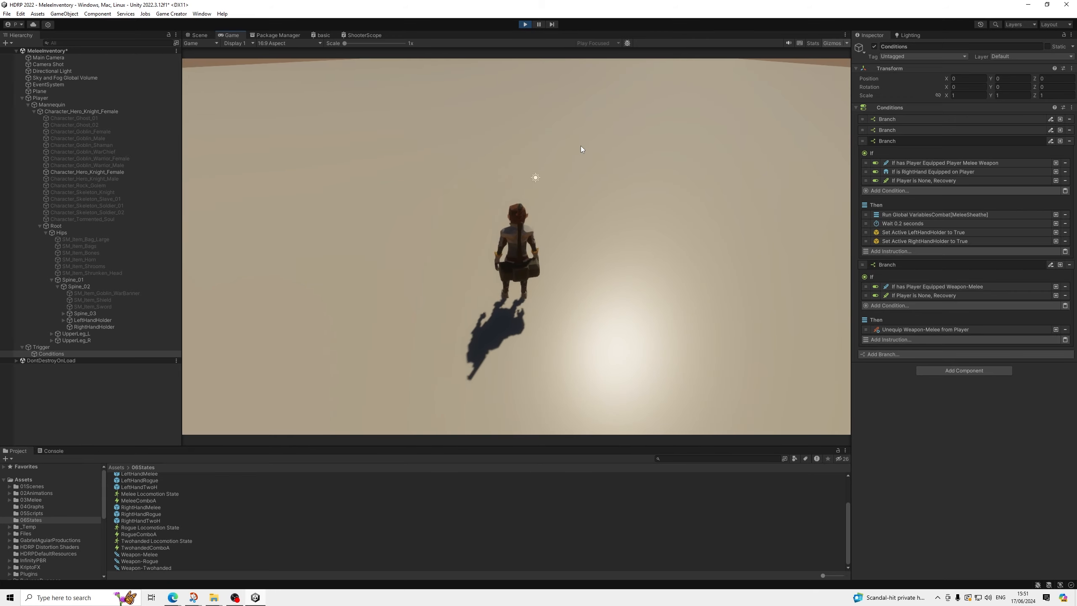
key(i)
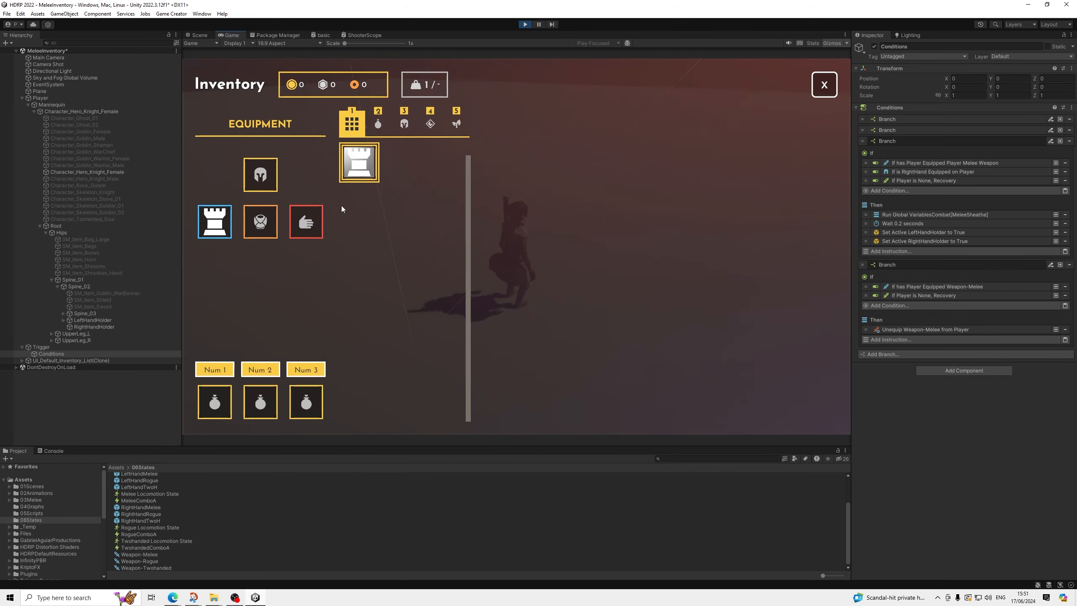
click(358, 165)
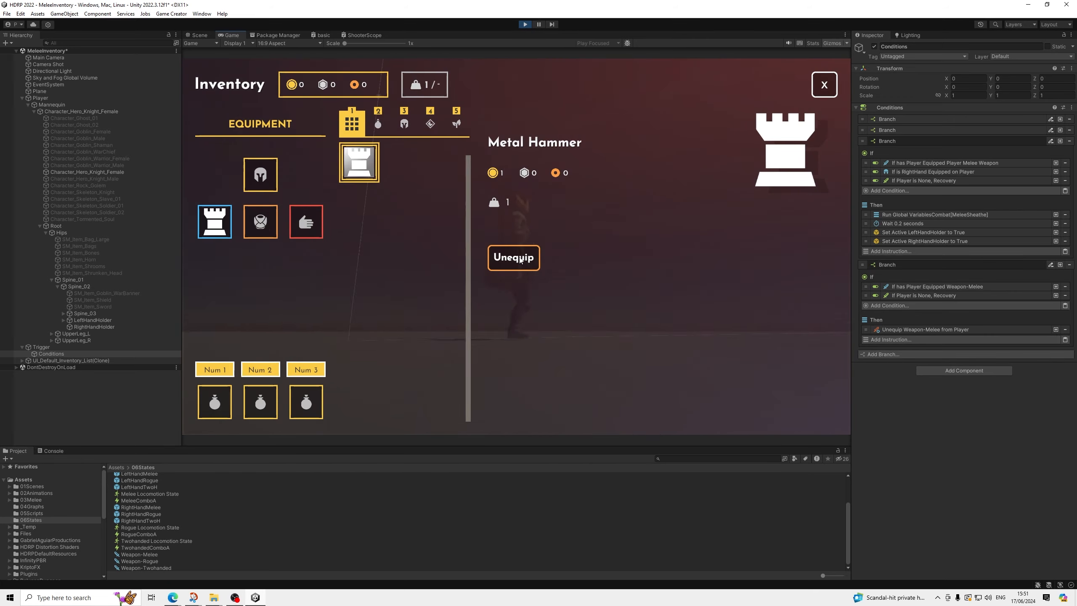
click(510, 257)
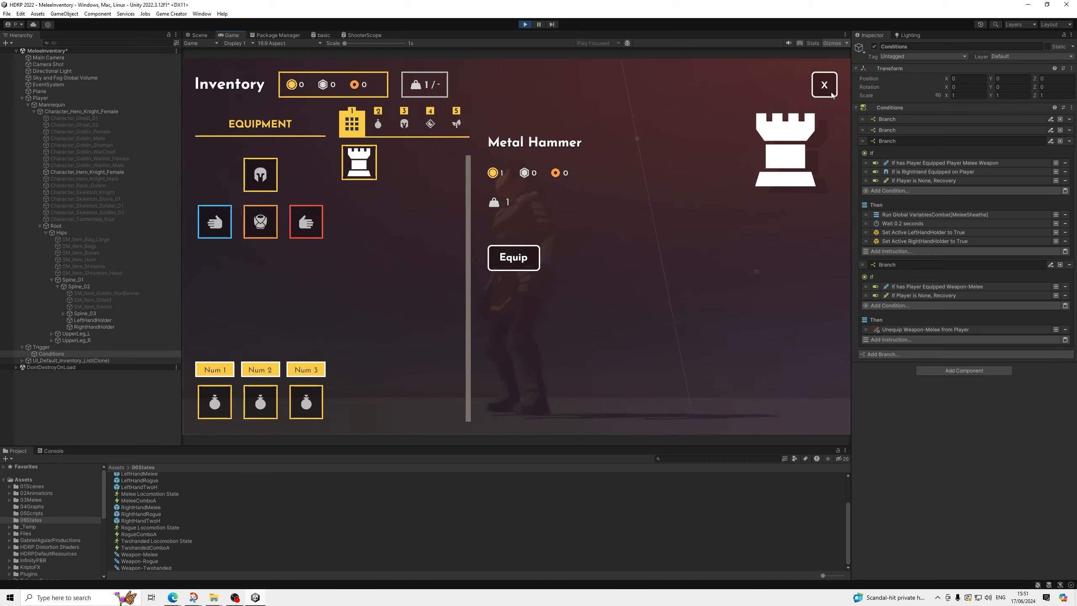
click(825, 85)
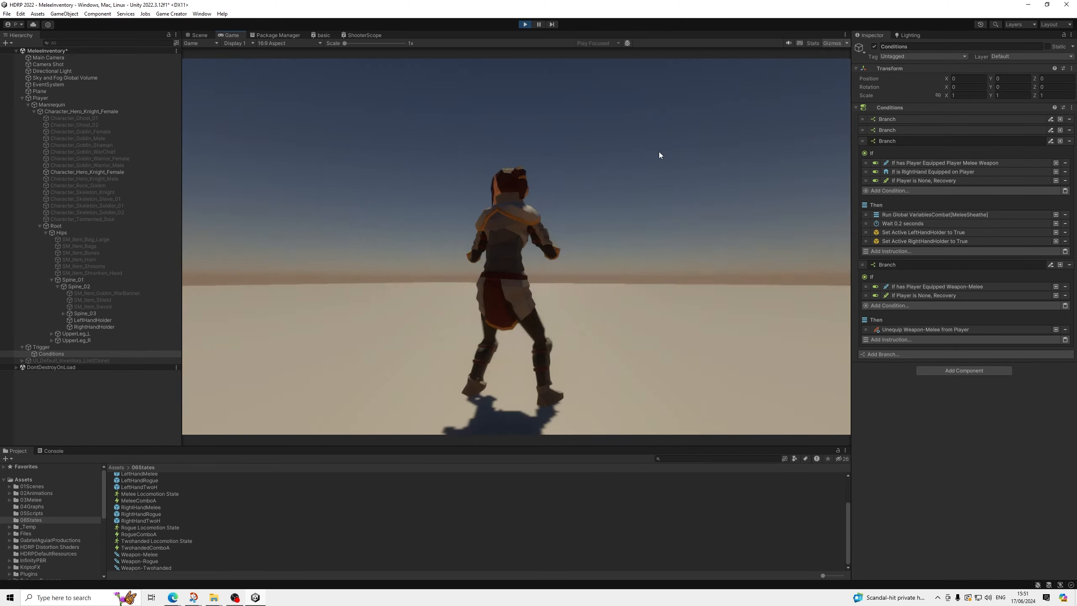
Step: Test the character's attacks without the hammer equipped, both standing and moving
click(658, 152)
click(658, 152)
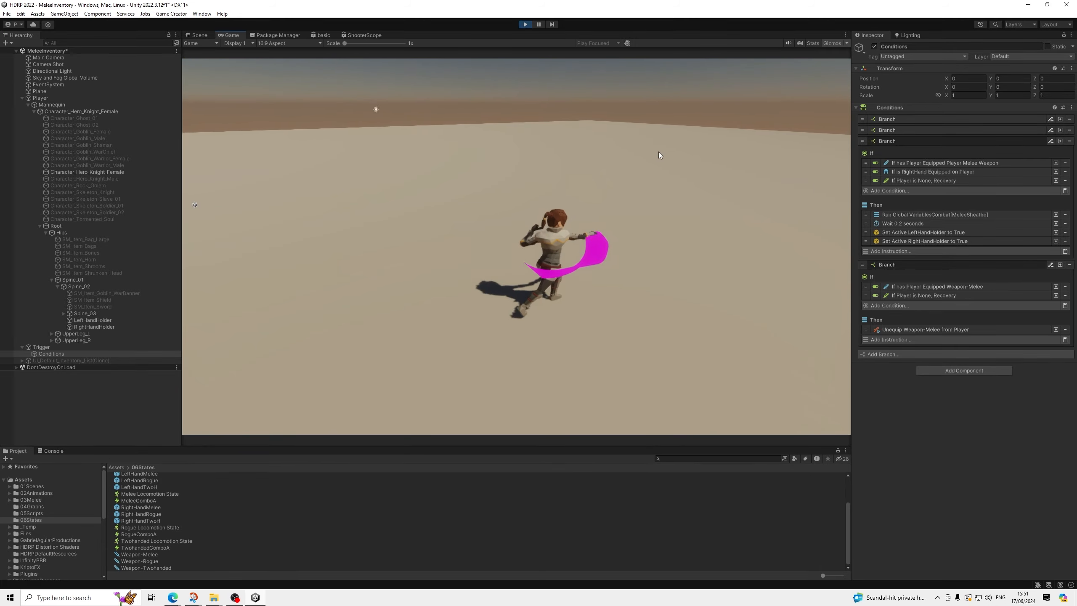
key(w)
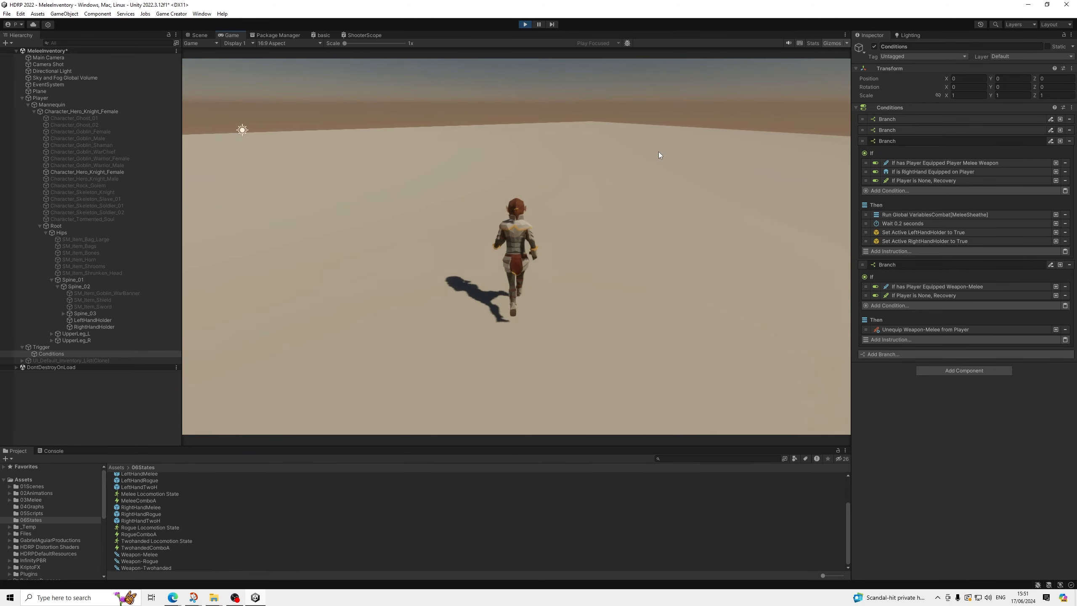
click(658, 152)
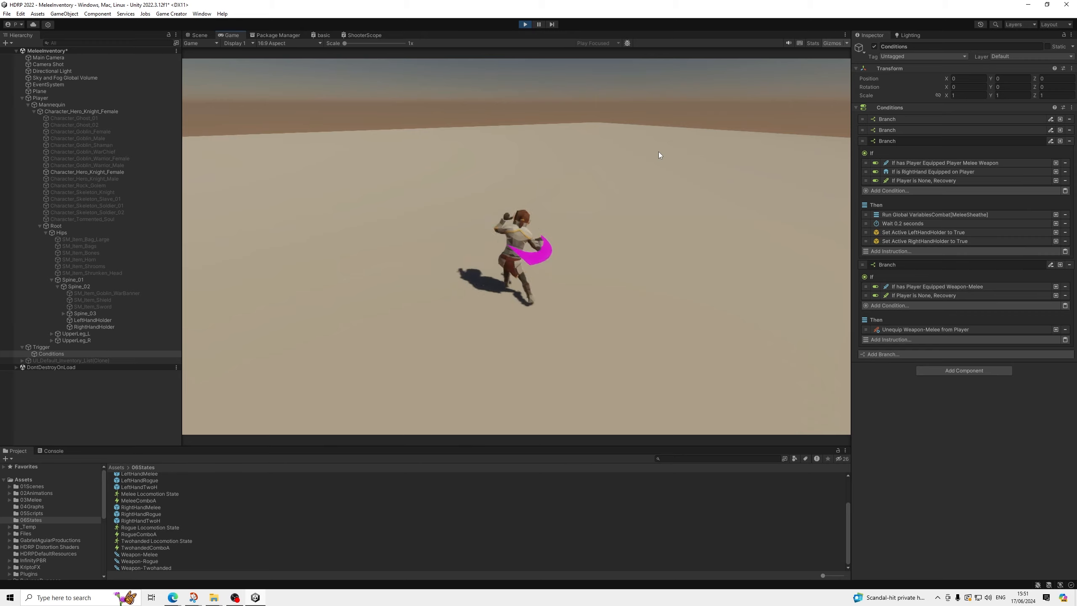
click(658, 152)
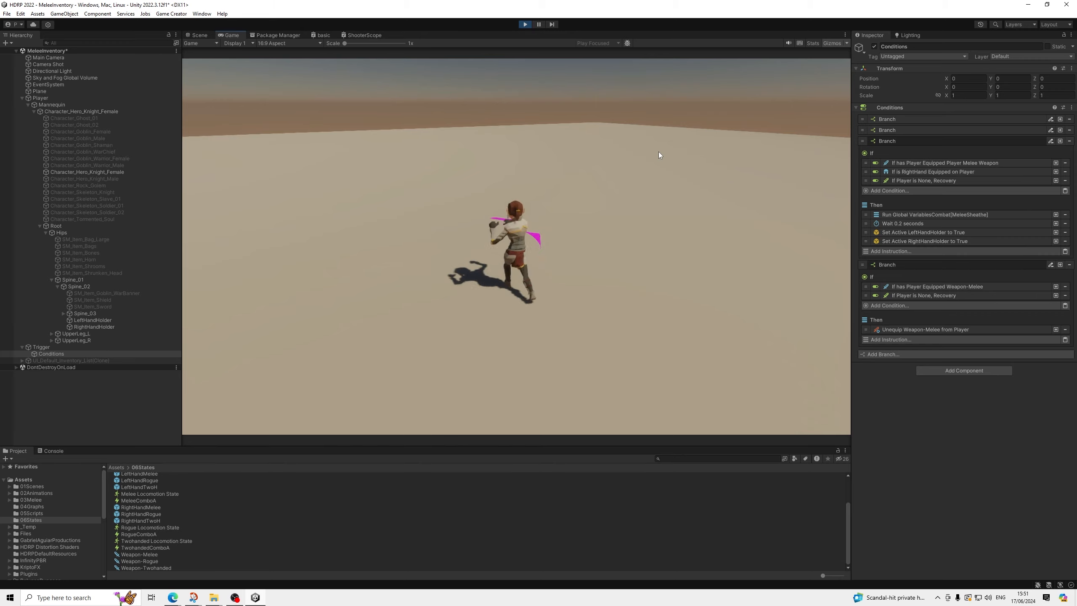
Step: Test the unarmed attacks again while standing, running and turning the character, and stop the game
click(679, 158)
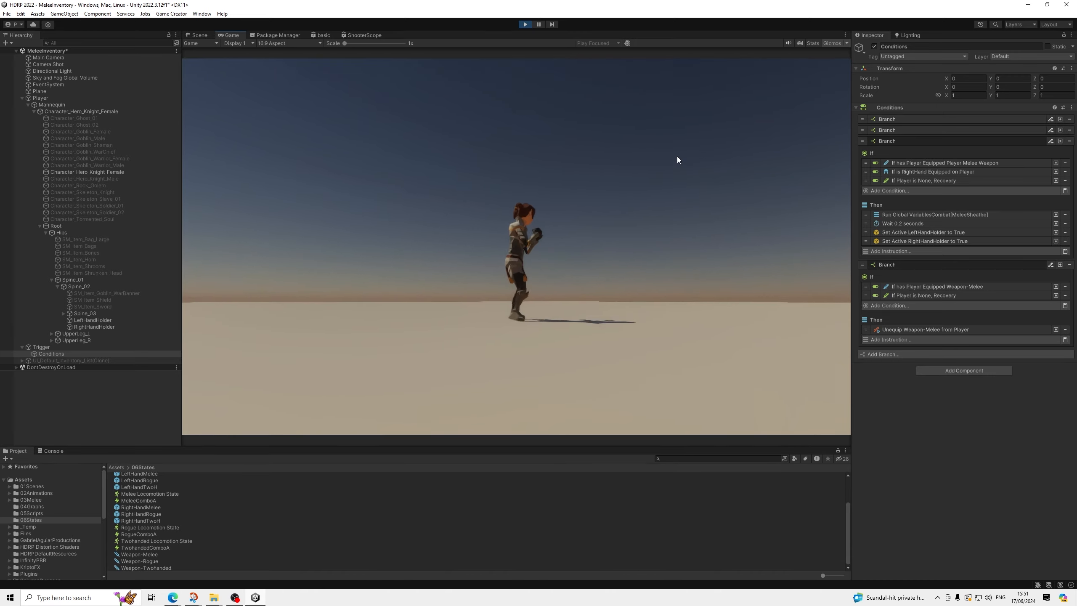
key(w)
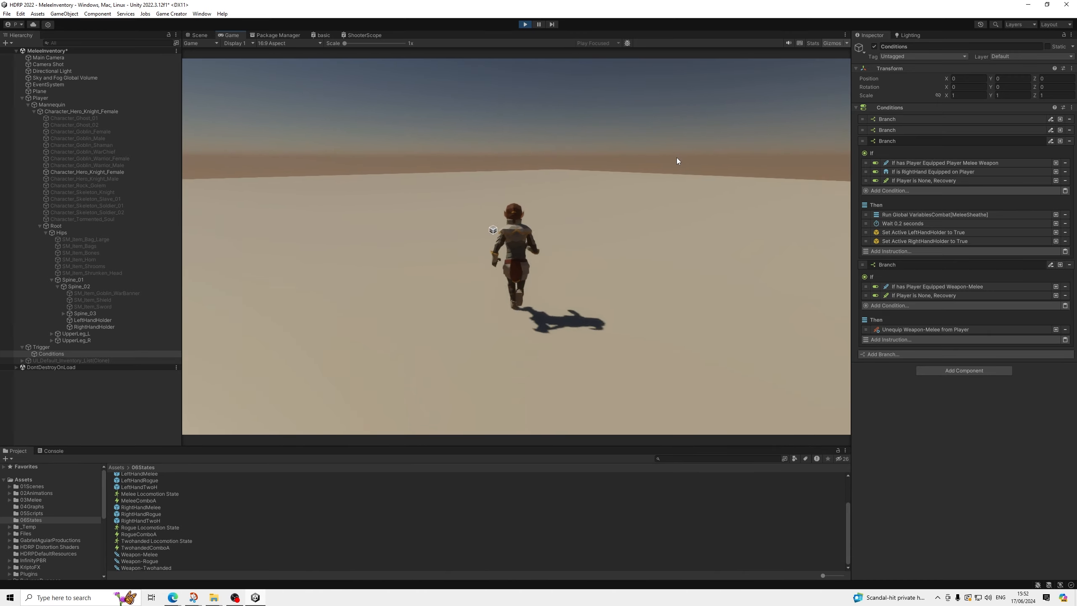
click(677, 157)
click(675, 157)
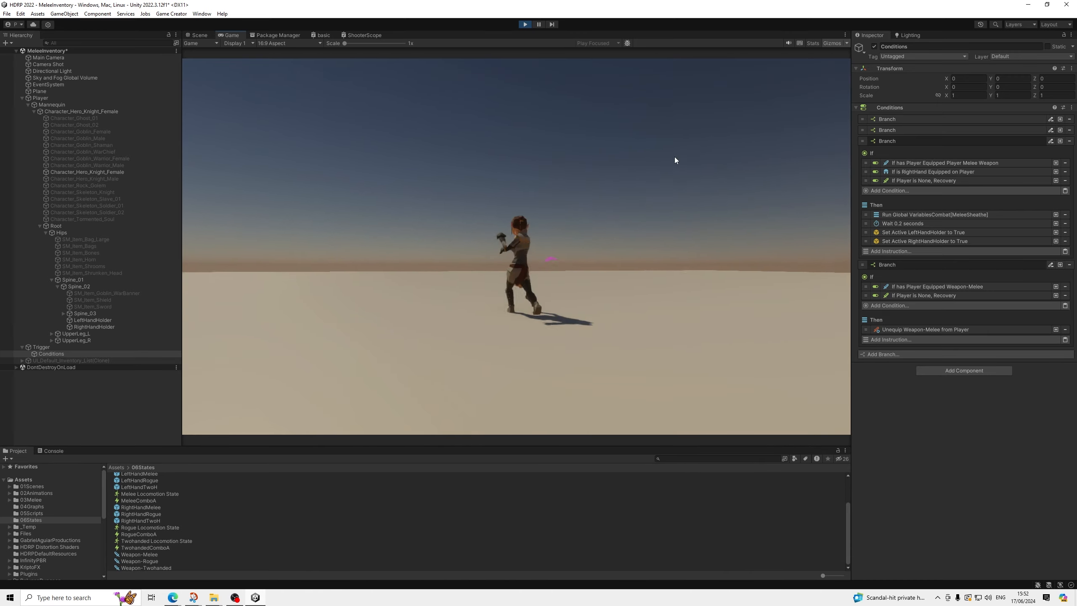
key(w)
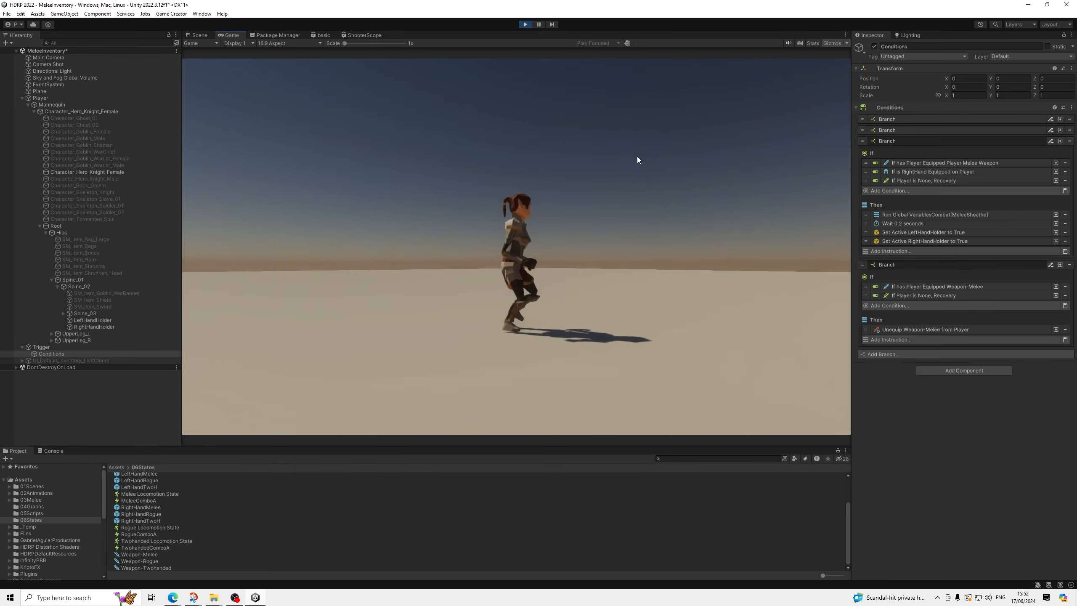
key(w)
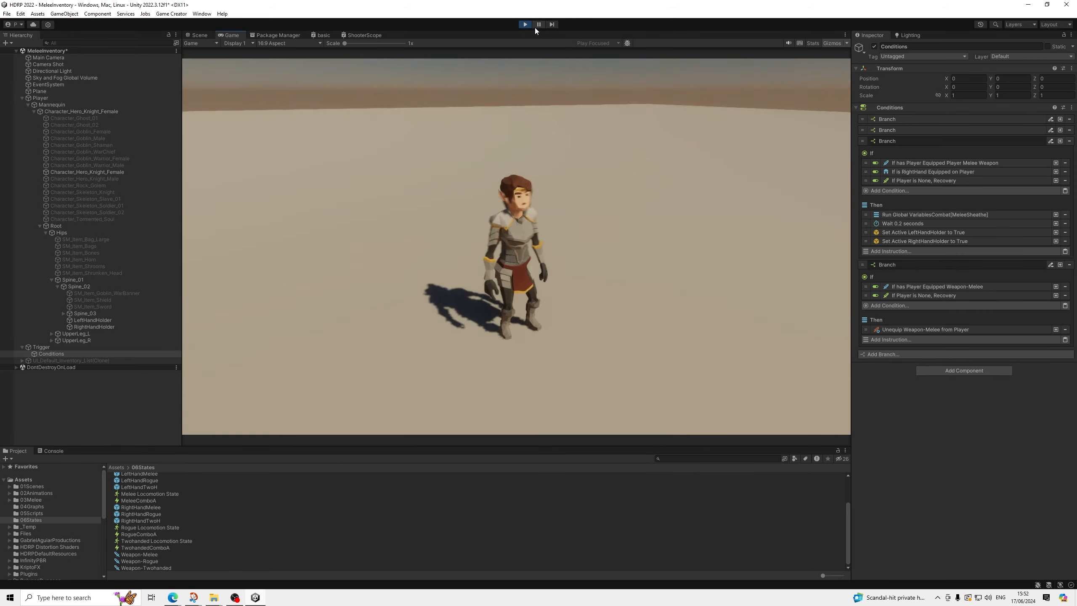
click(526, 25)
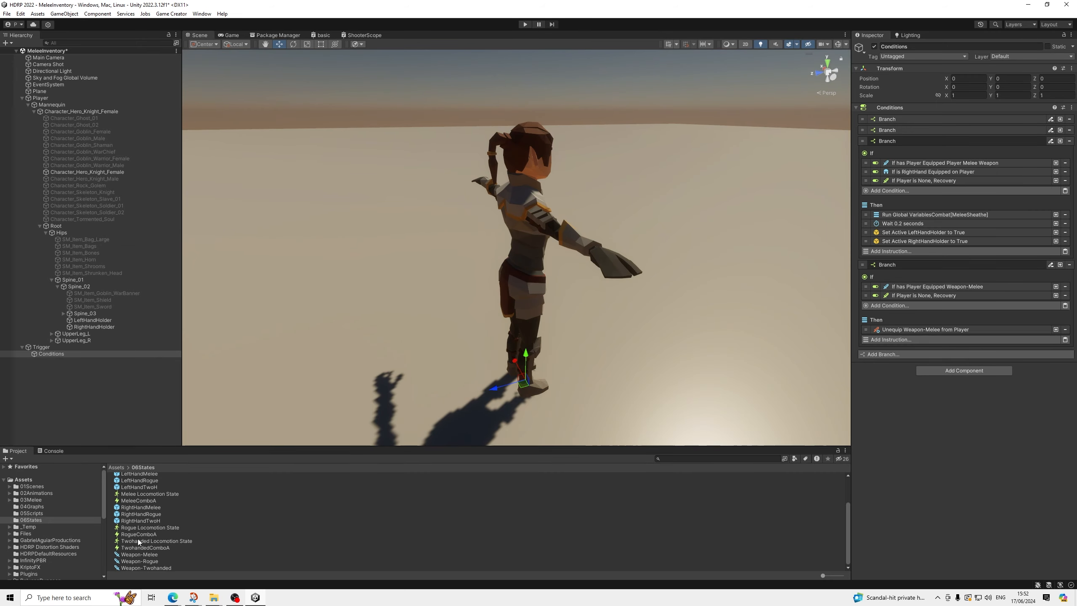
Step: Duplicate the HammerMetal item, rename the copy ShiveBone and regenerate its item ID
click(141, 547)
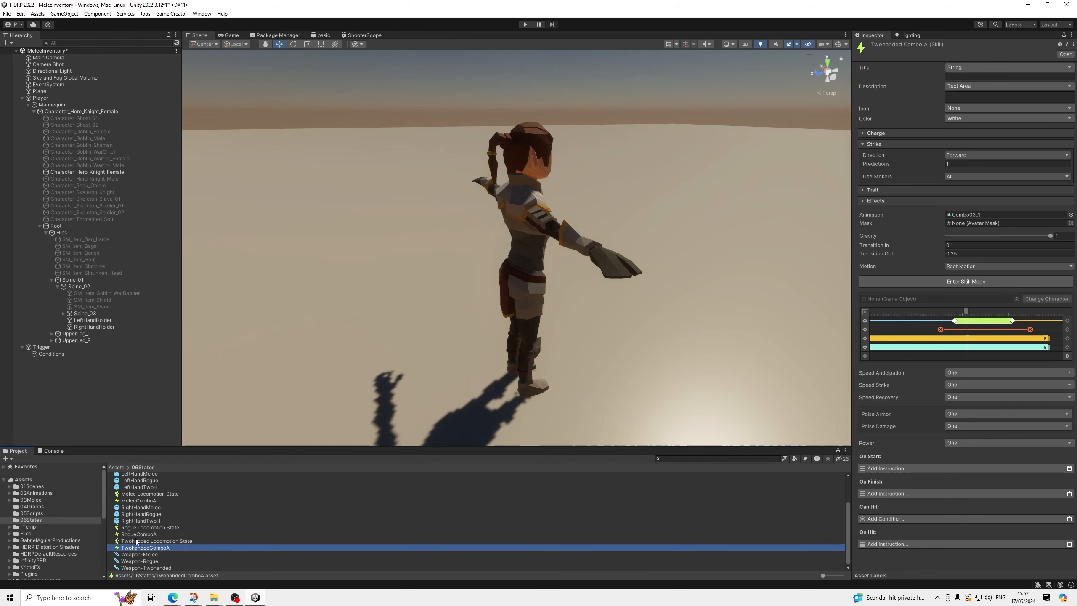
scroll(144, 505, up, 2)
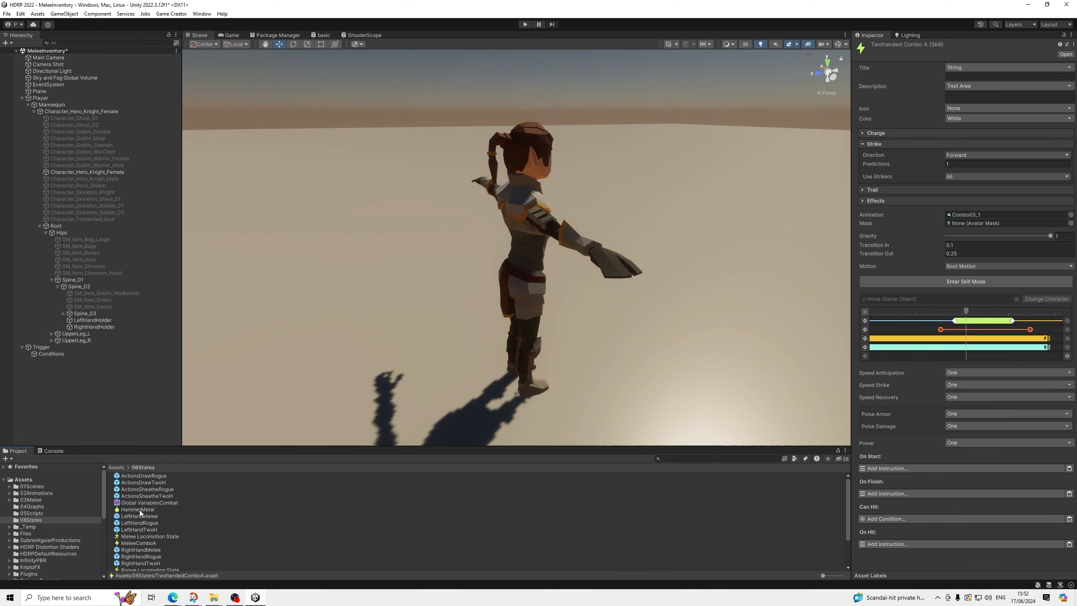
click(140, 510)
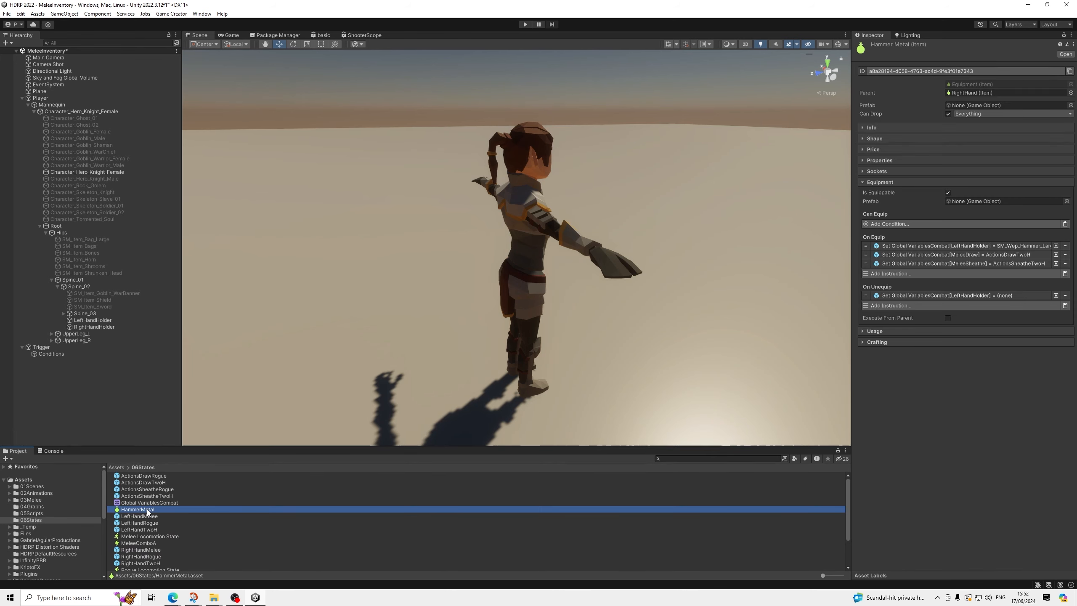
key(ctrl+d)
right_click(153, 516)
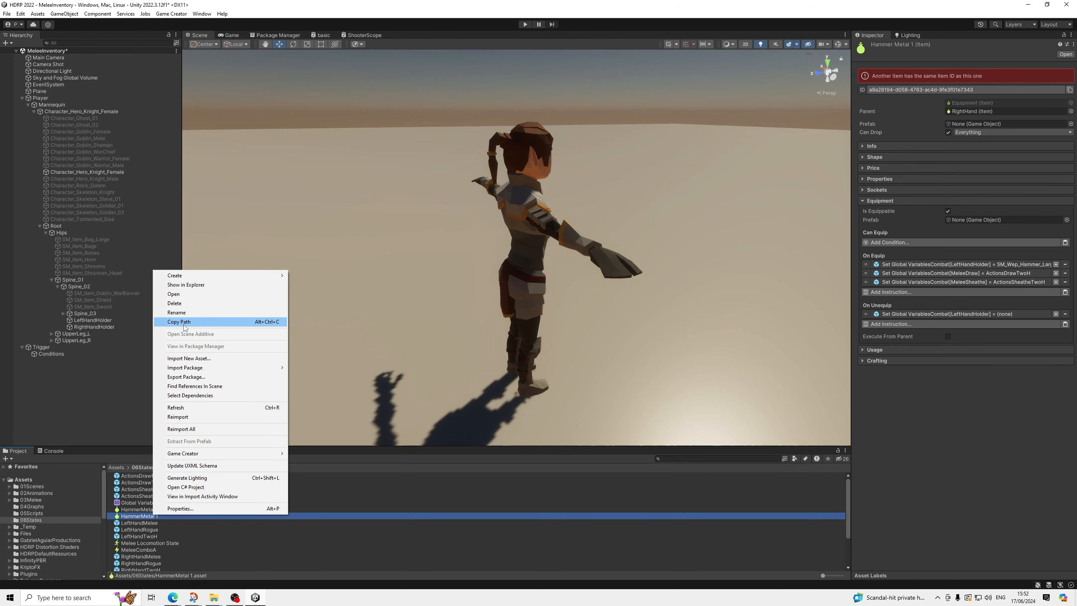
click(177, 312)
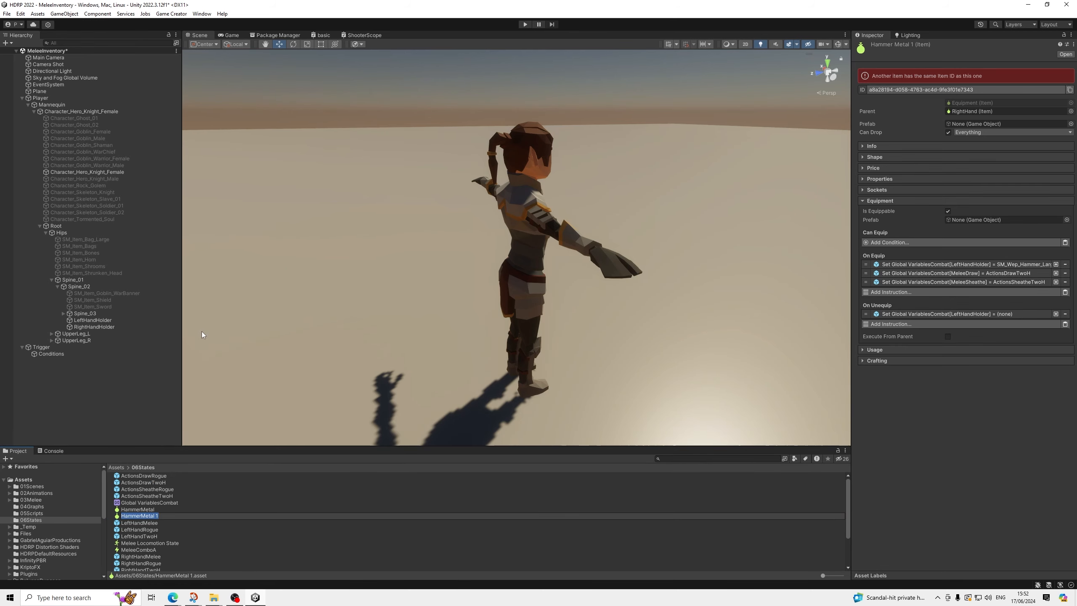
text(ShiveM)
text(one)
key(Return)
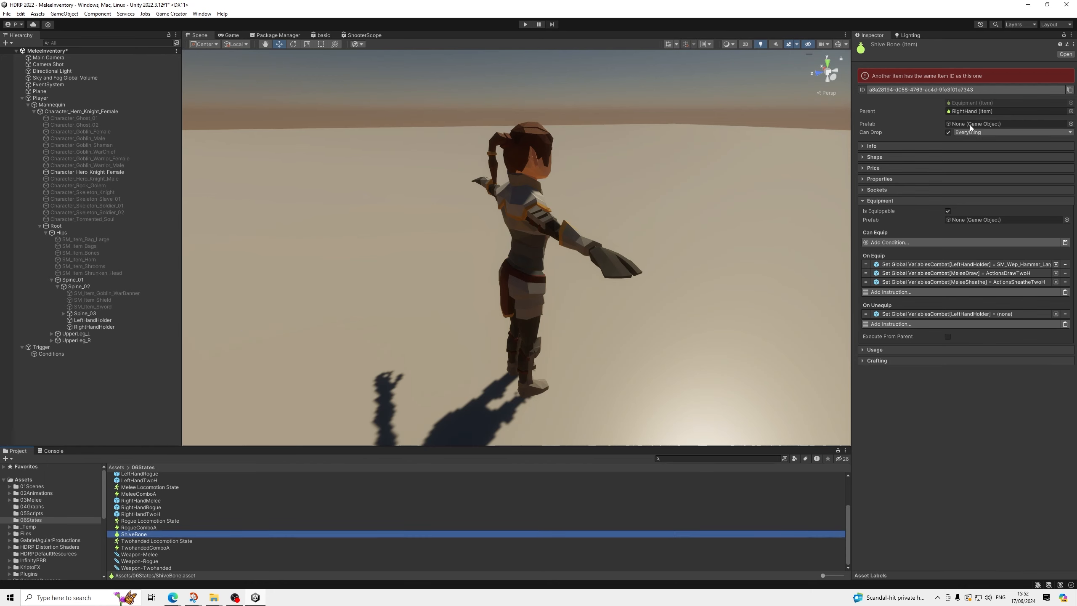
click(931, 91)
click(949, 107)
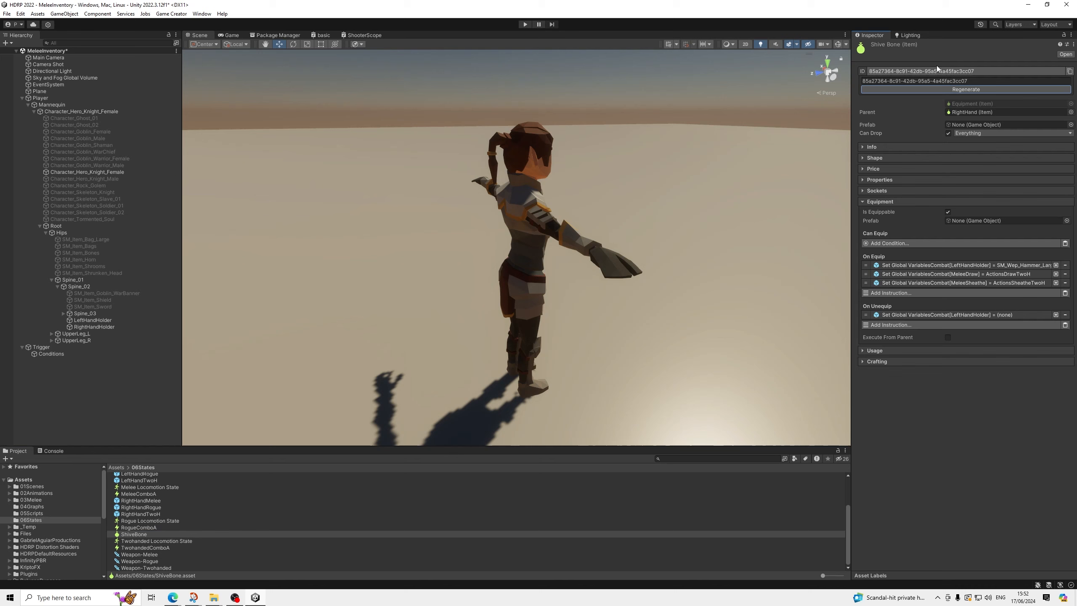
Step: In ShiveBone's On Equip instructions, set the LeftHandHolder variable to the SM_Wep_Goblin_Shiv_Bone_01 weapon prefab
click(914, 267)
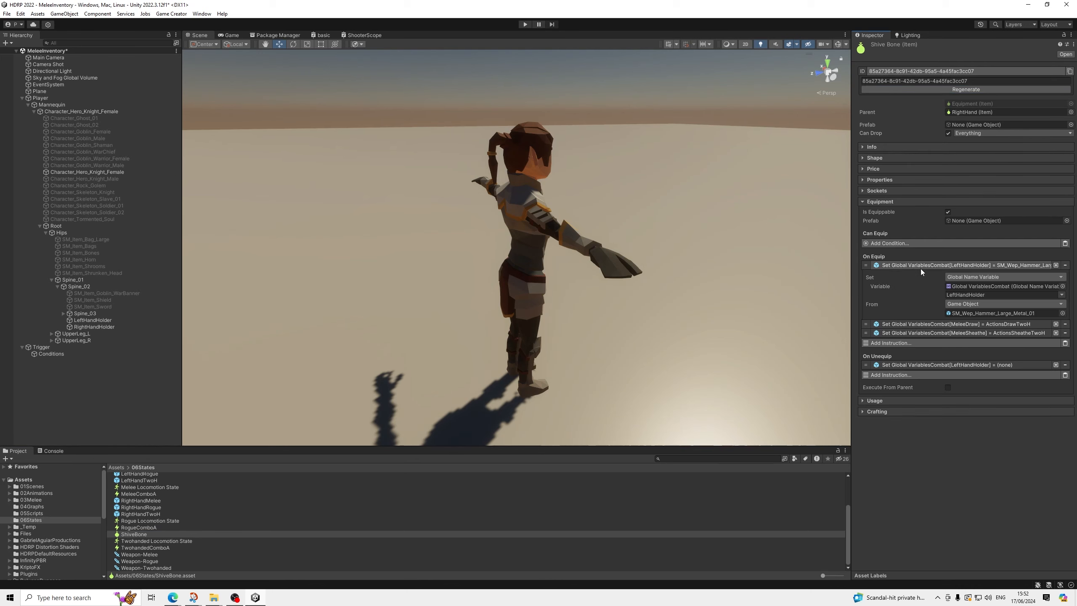
click(974, 314)
scroll(171, 521, up, 5)
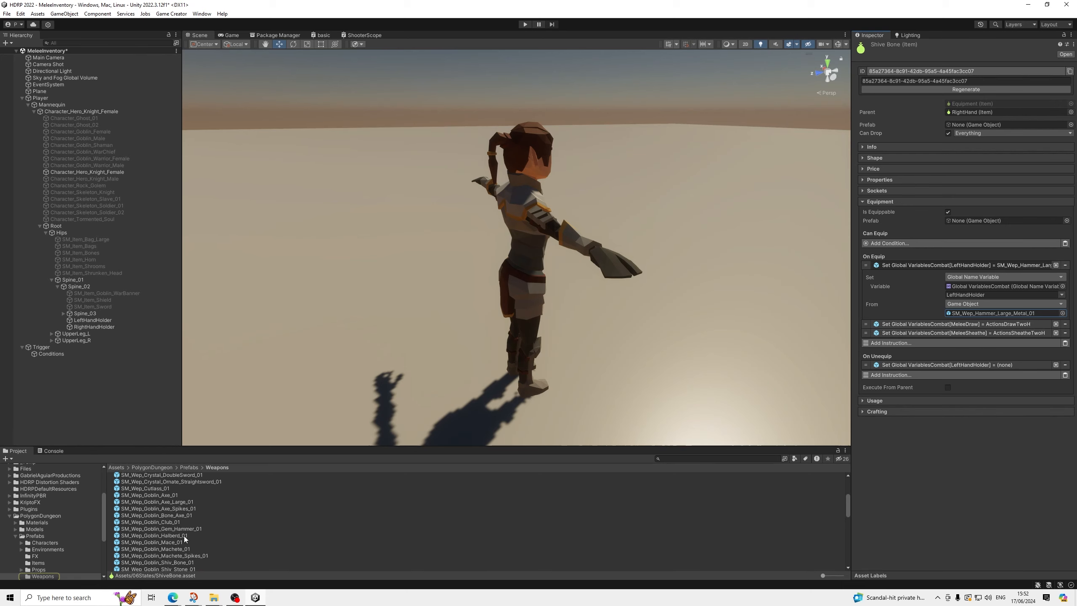
scroll(184, 536, down, 1)
drag(182, 538, 975, 314)
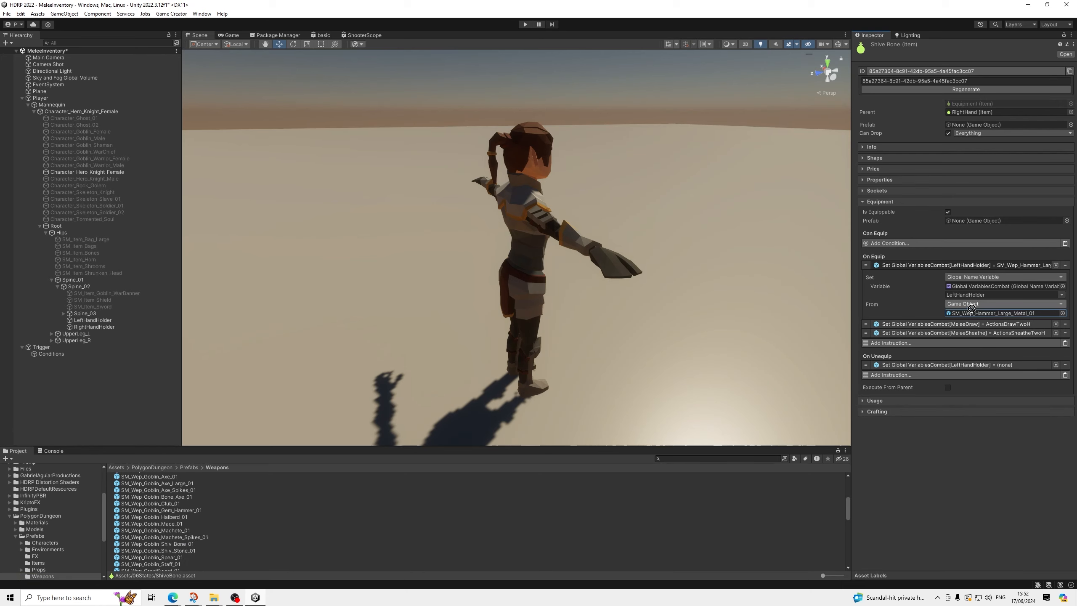
click(951, 266)
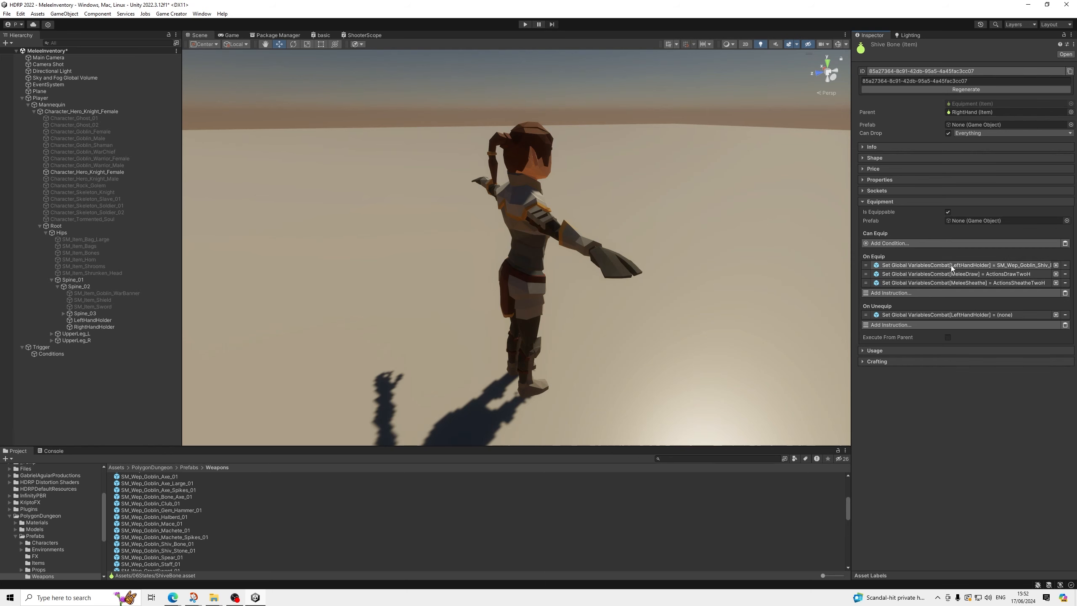
Step: Set ShiveBone's On Equip variables MeleeDraw to ActionsDrawRogue and MeleeSheathe to ActionsSheatheRogue
click(966, 275)
click(971, 322)
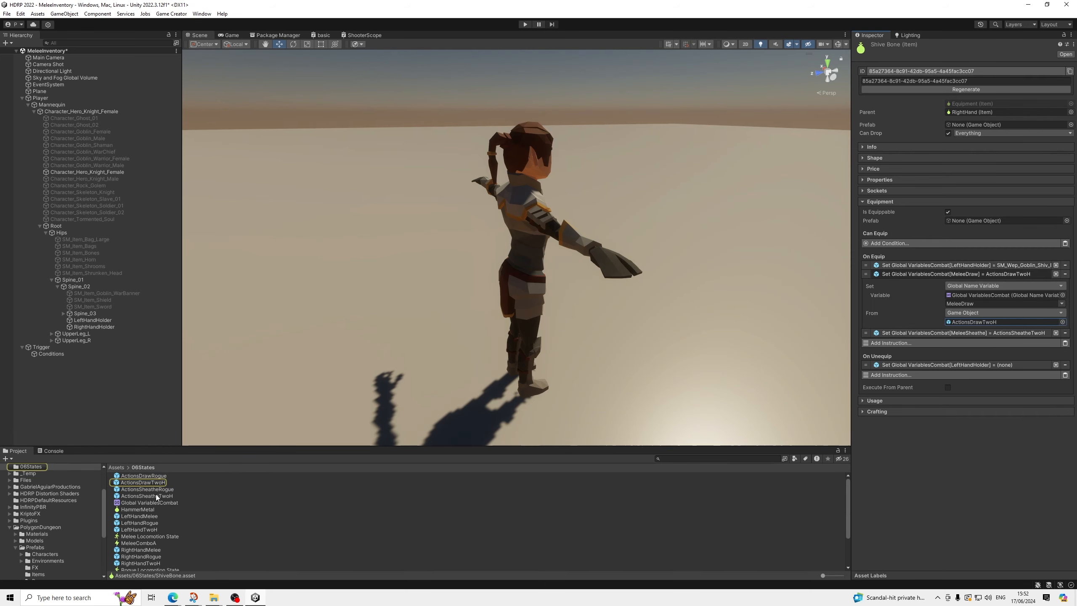
drag(160, 476, 993, 325)
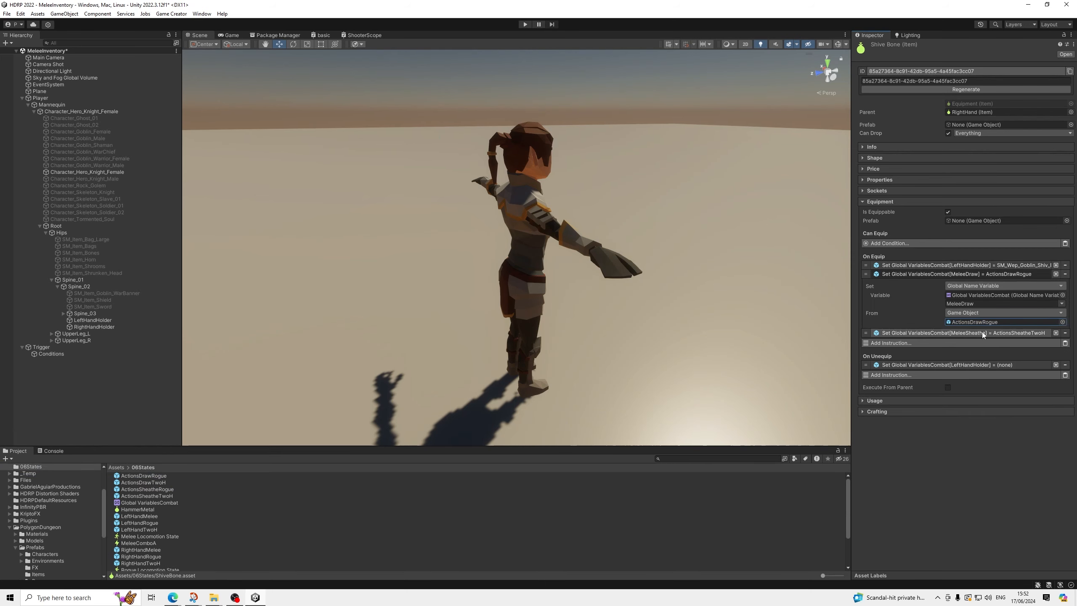
click(975, 333)
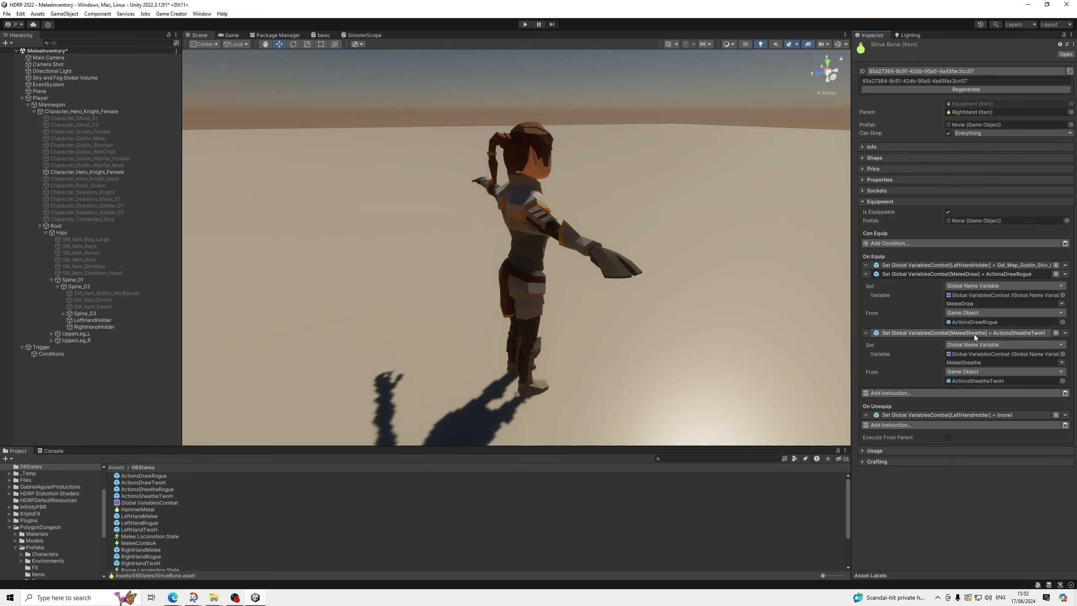
click(983, 382)
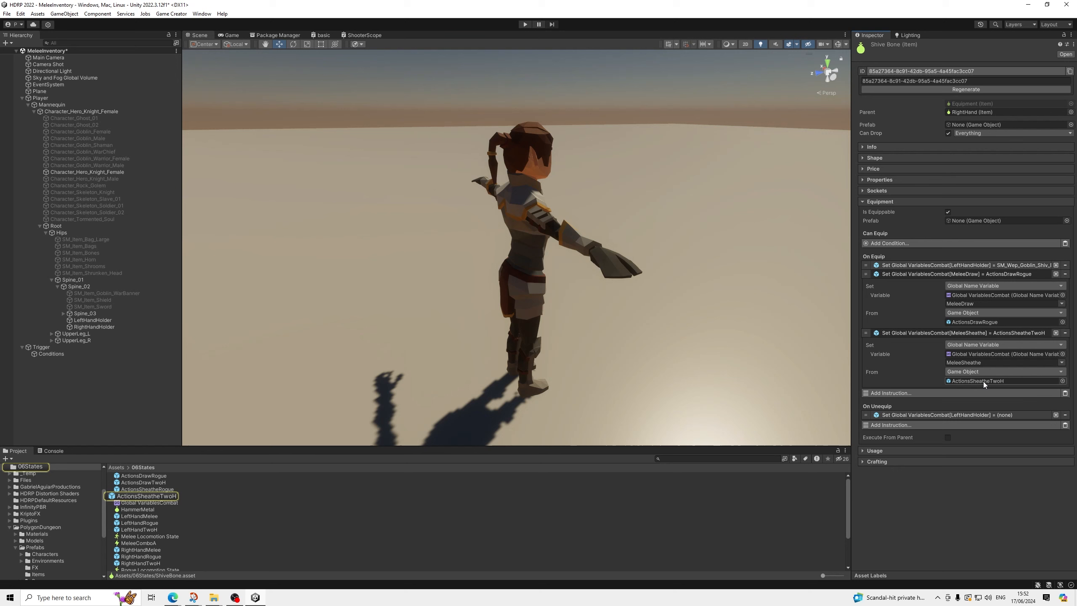
drag(130, 490, 963, 382)
Step: Check ShiveBone's On Unequip instruction, collapse the expanded instructions and set the item's display name to Shive Bone
click(947, 415)
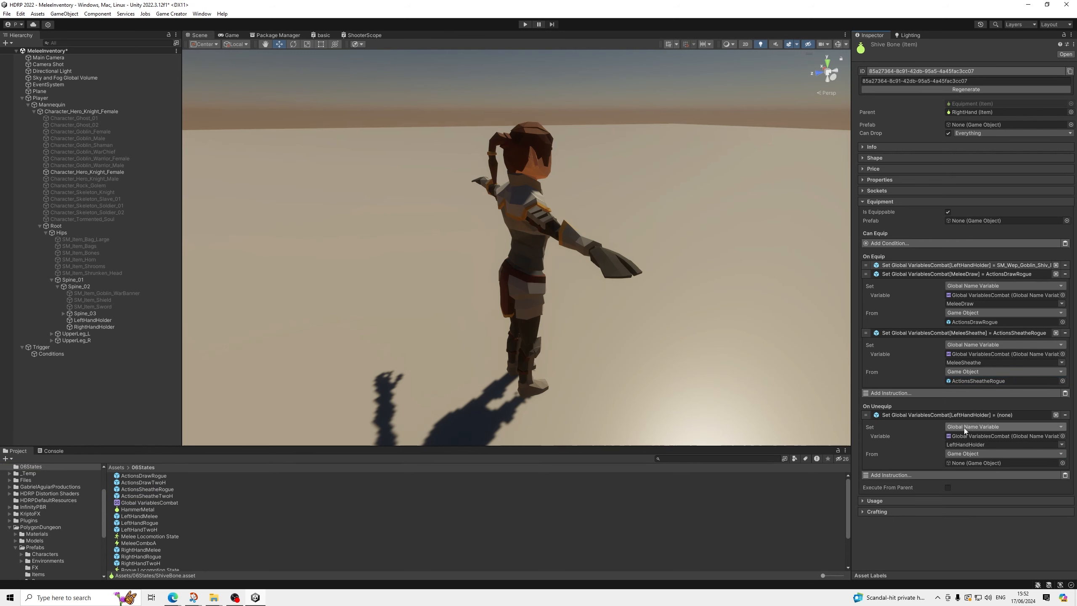
click(891, 273)
click(889, 284)
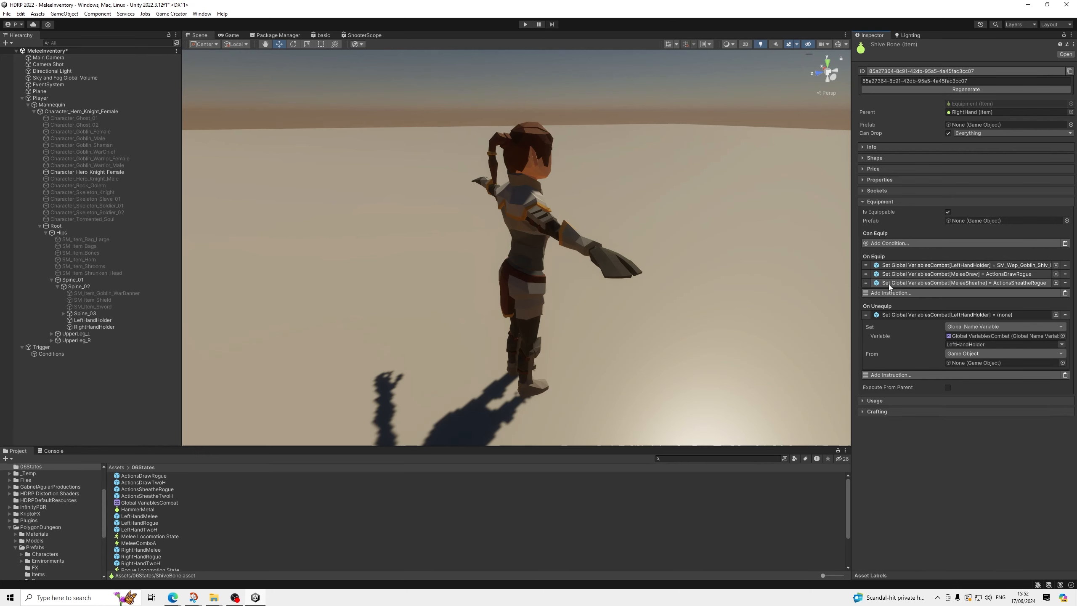
click(892, 314)
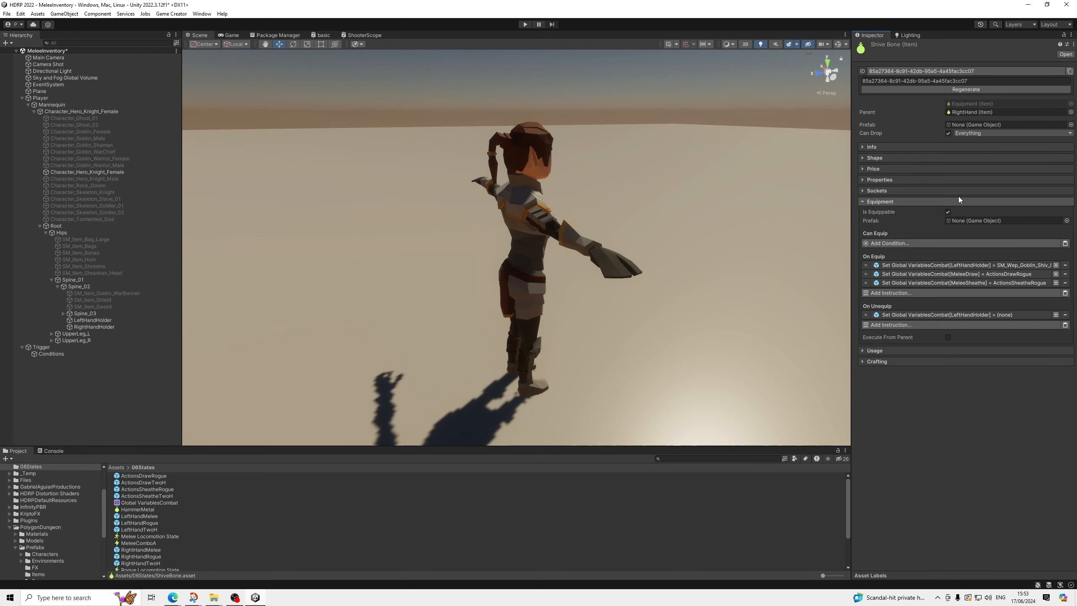
click(883, 152)
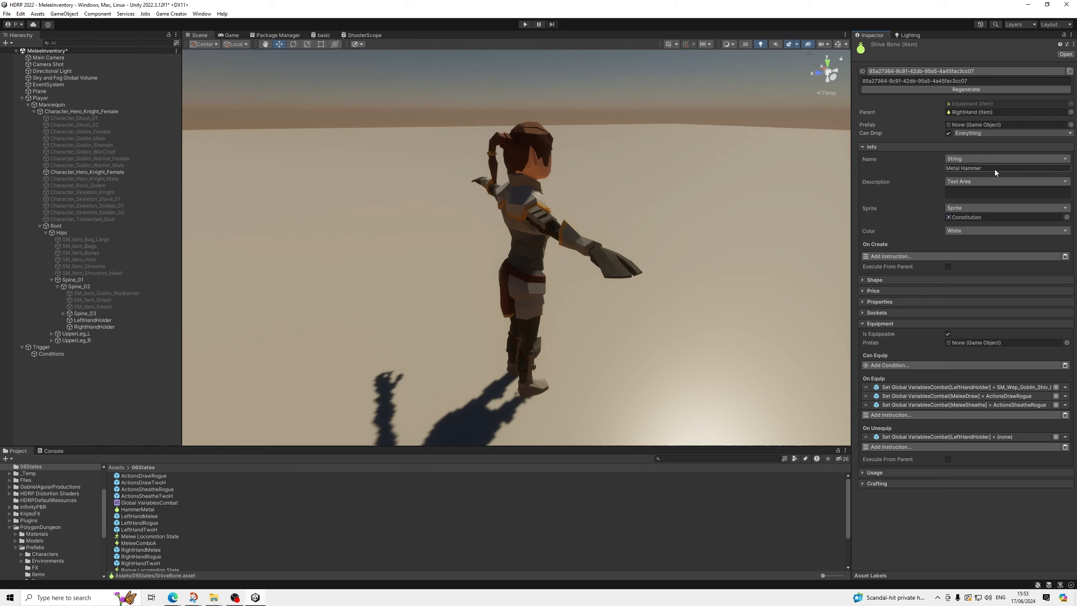
text(Shive Bone)
Step: Duplicate the ShiveBone item and rename the copy ShiveMetal
scroll(141, 532, down, 3)
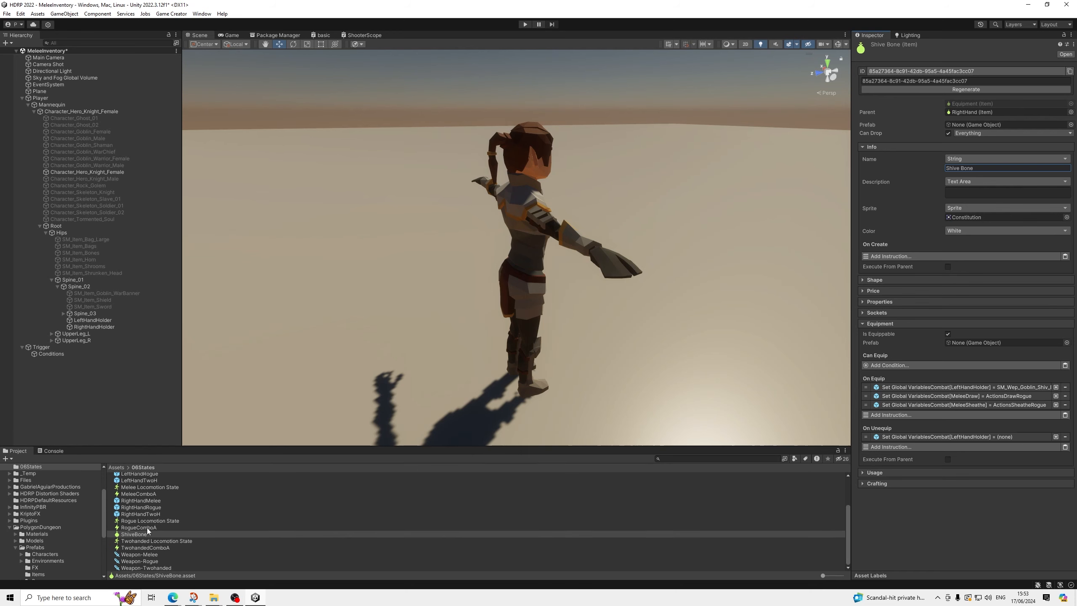
click(144, 534)
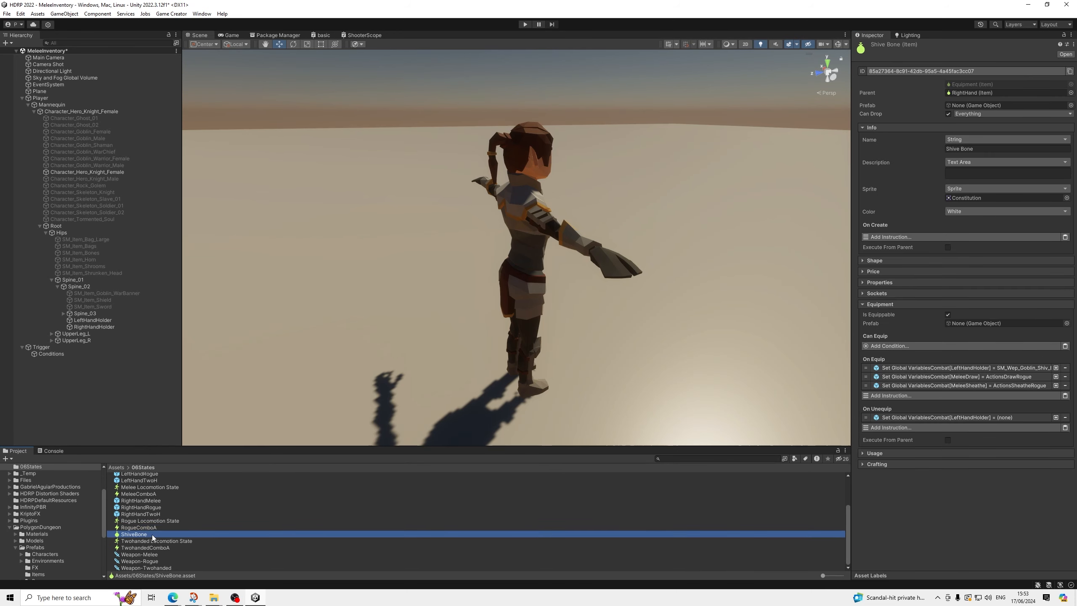
key(ctrl+d)
right_click(149, 541)
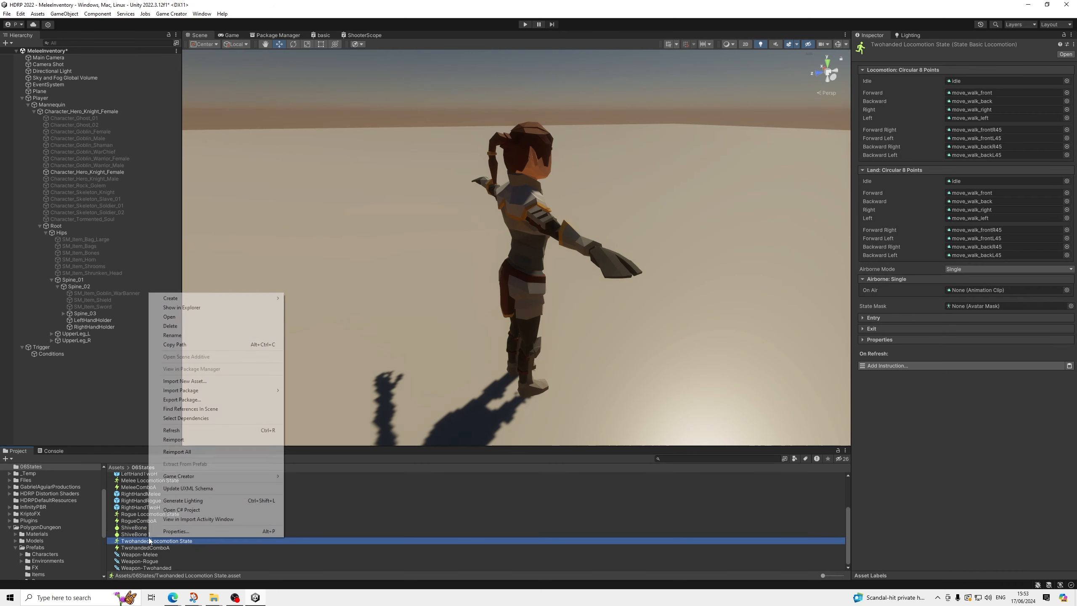
right_click(133, 534)
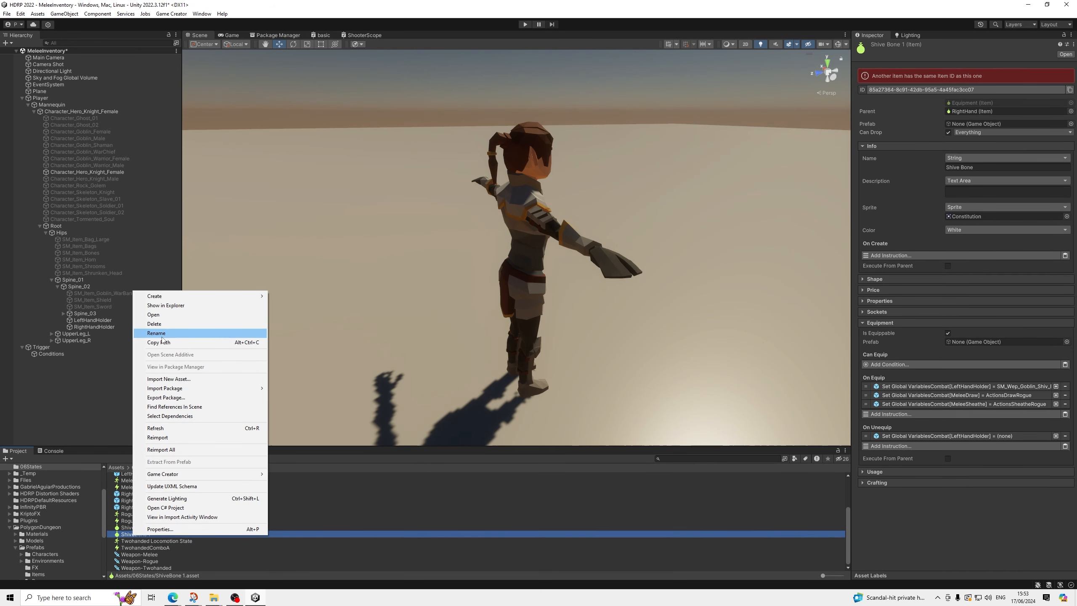
click(158, 325)
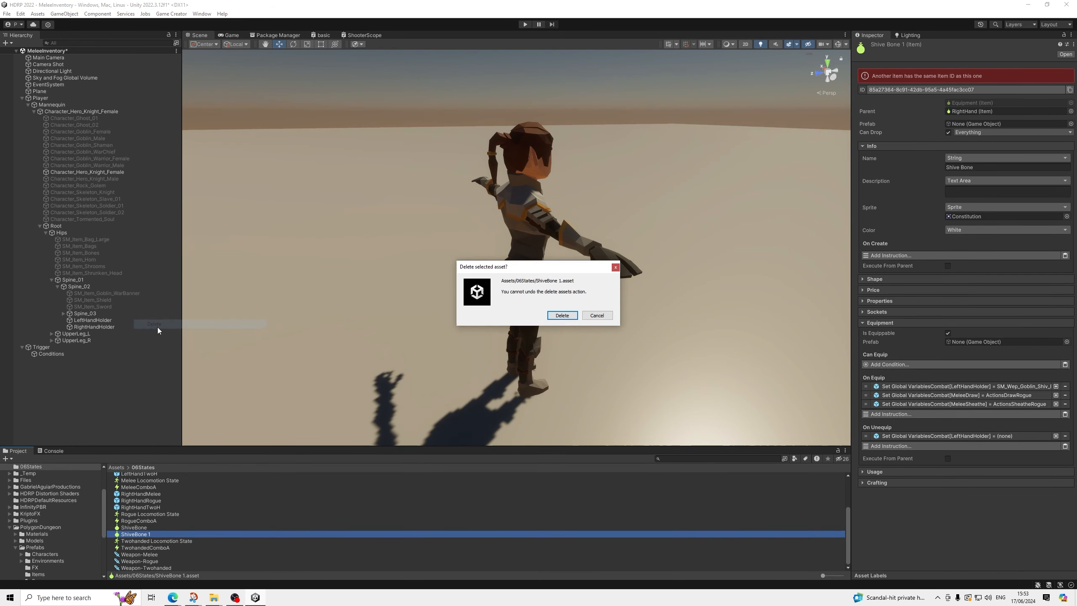
click(597, 315)
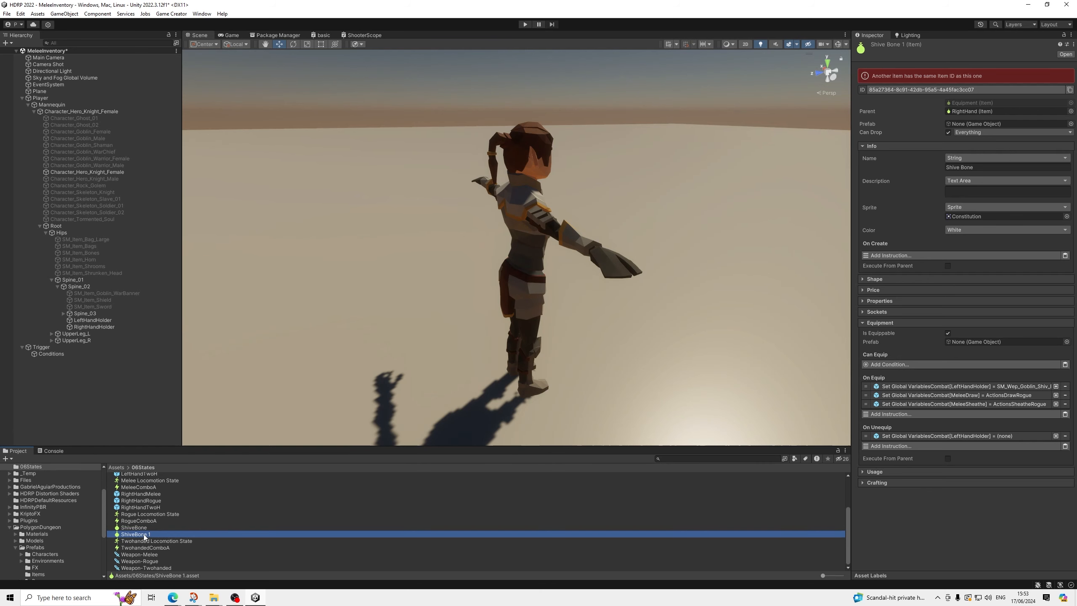
right_click(145, 537)
click(190, 342)
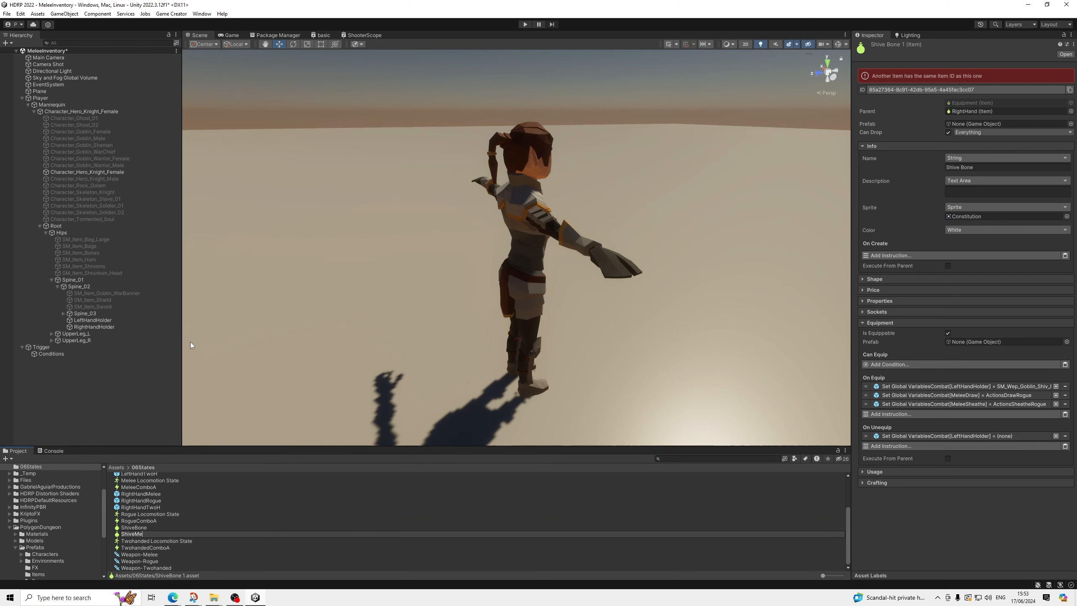
key(Return)
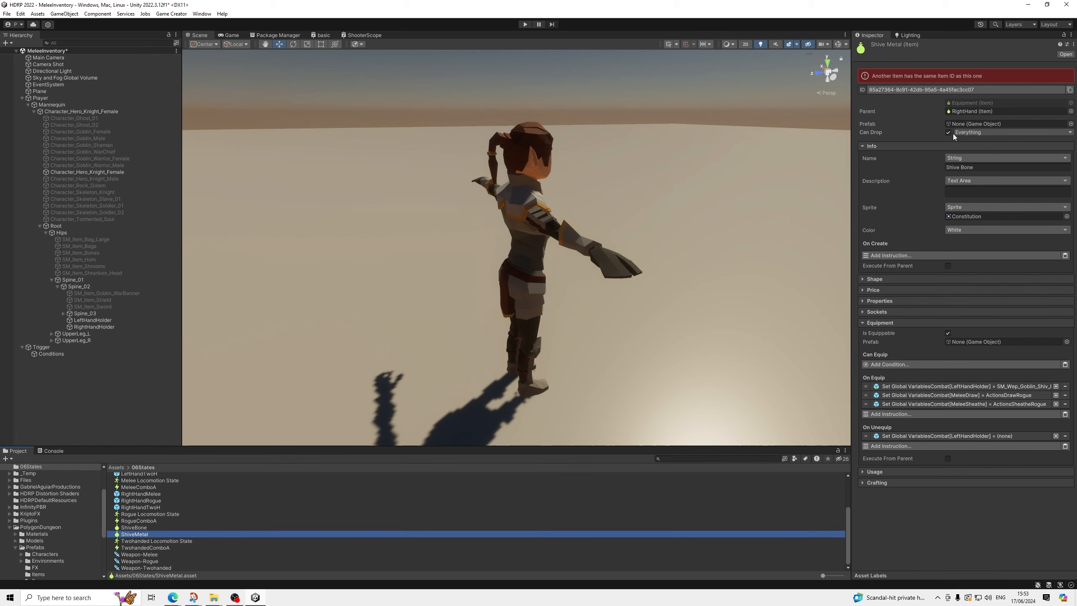
Step: Regenerate the ShiveMetal item's unique ID and set its display name to Shive Metal
click(929, 91)
click(932, 108)
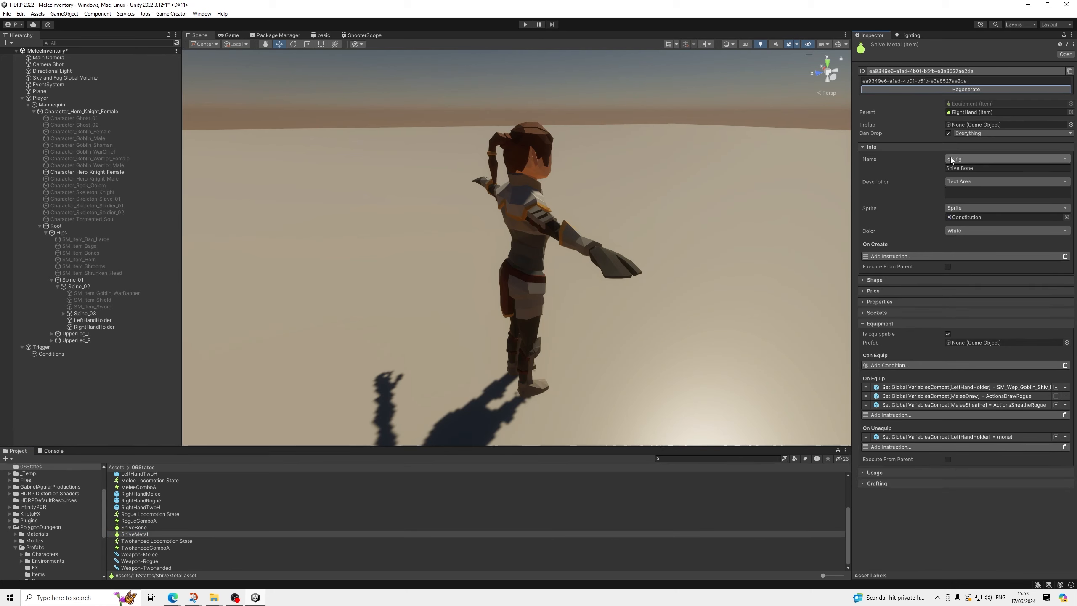
click(970, 169)
text(Shive)
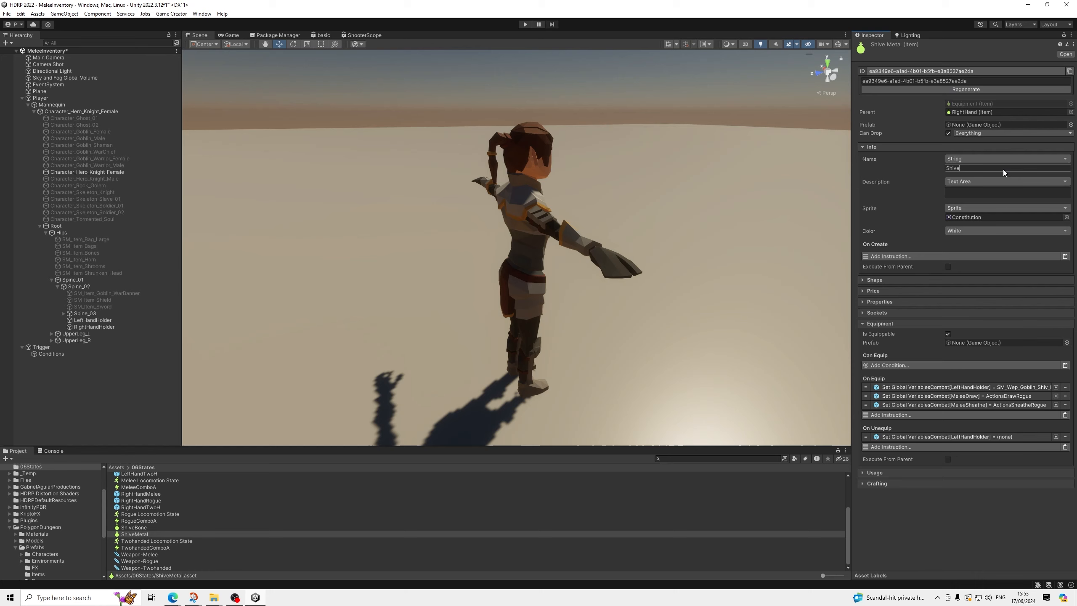
text( Metal)
Step: In ShiveMetal's On Equip instructions, set the LeftHandHolder variable to the SM_Wep_Goblin_Shiv_Stone_01 prefab and collapse the instruction
click(1001, 388)
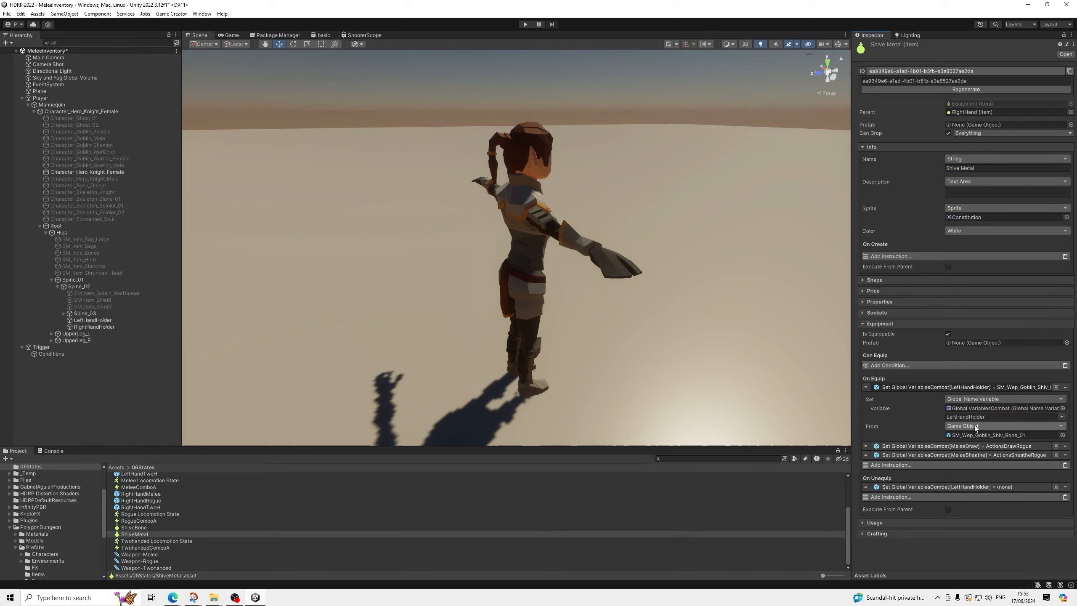
click(966, 436)
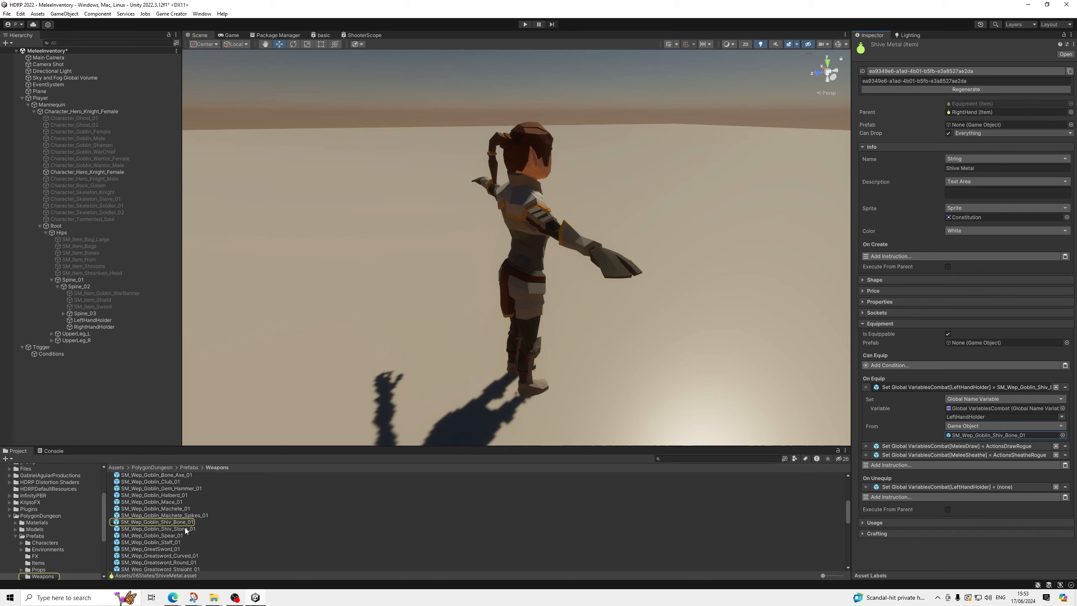
drag(185, 531, 1000, 435)
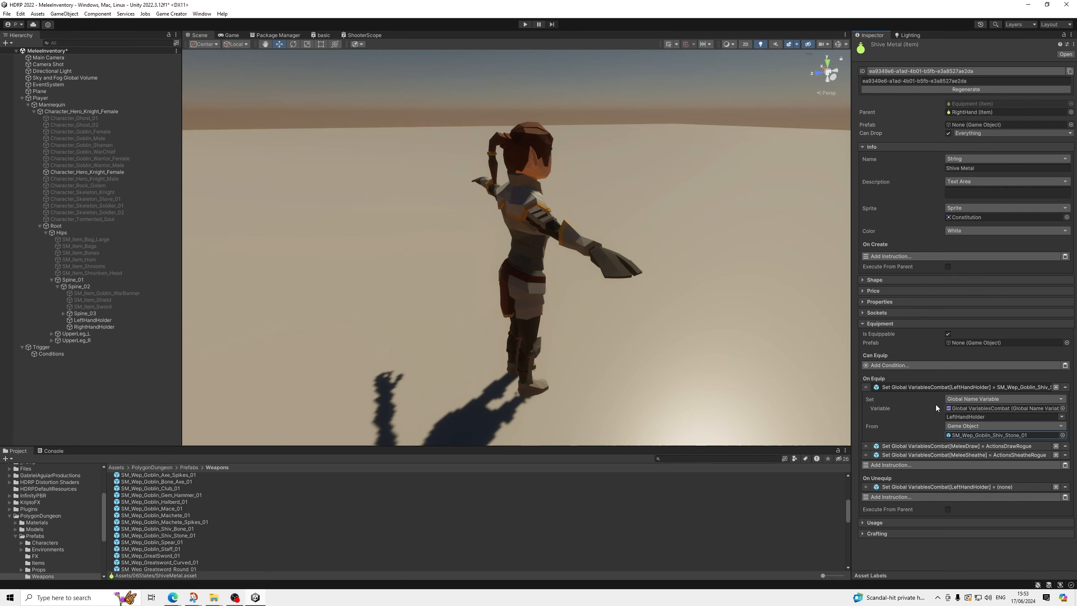
click(934, 387)
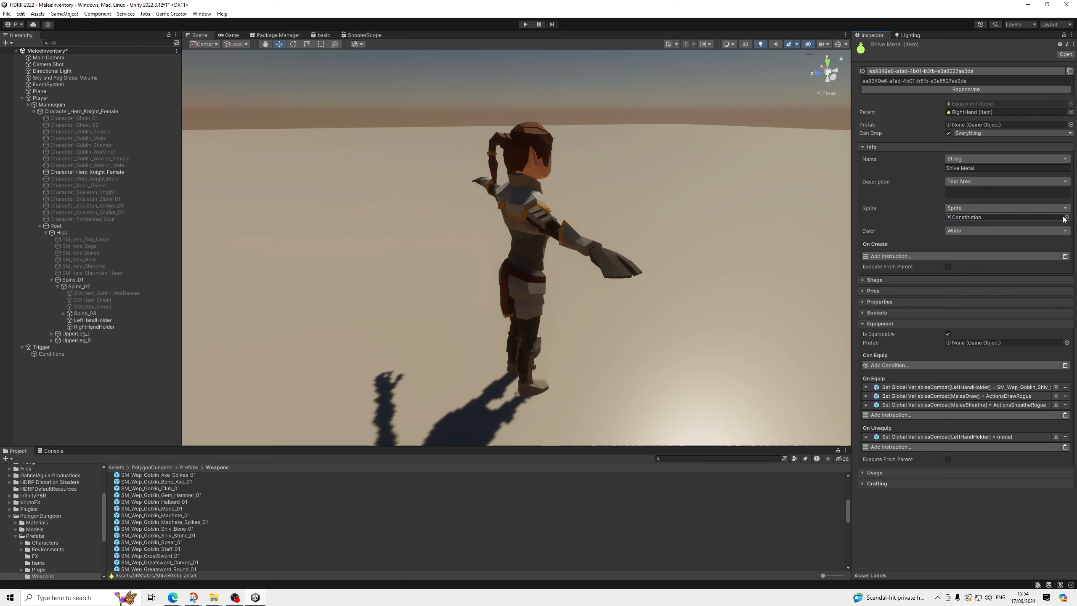
Step: Set ShiveMetal's sprite to Attack and collapse its ID section
scroll(180, 525, down, 3)
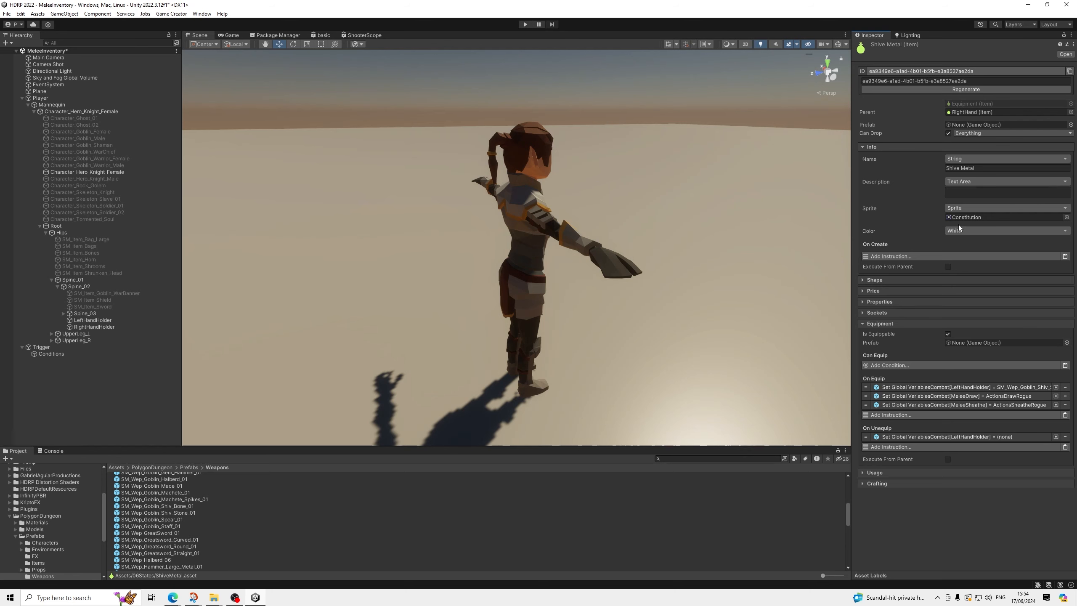
click(1067, 217)
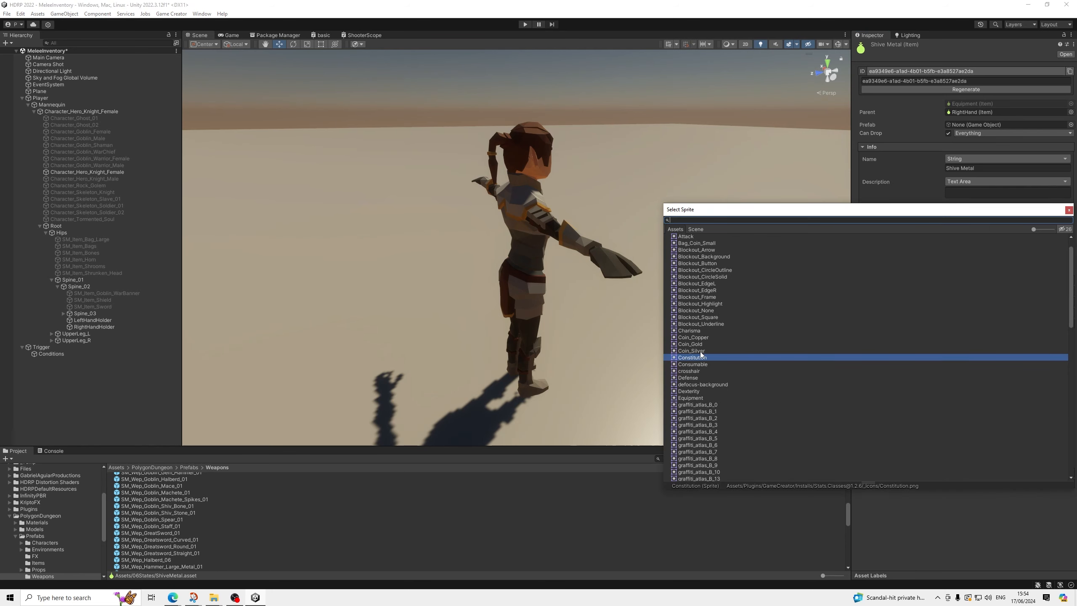
drag(1034, 229, 1072, 235)
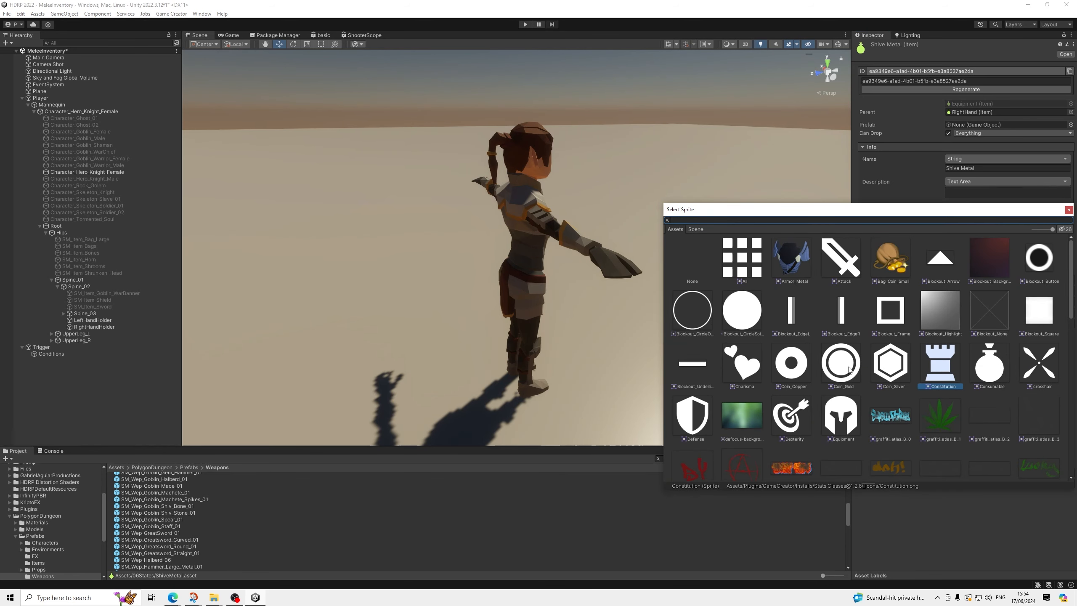
click(842, 260)
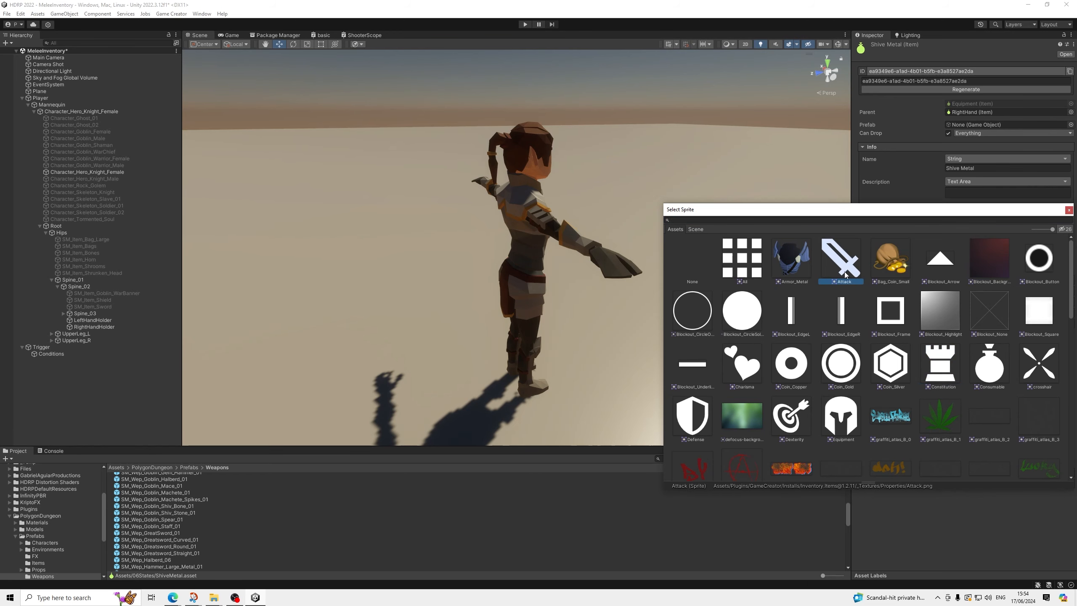
double_click(842, 259)
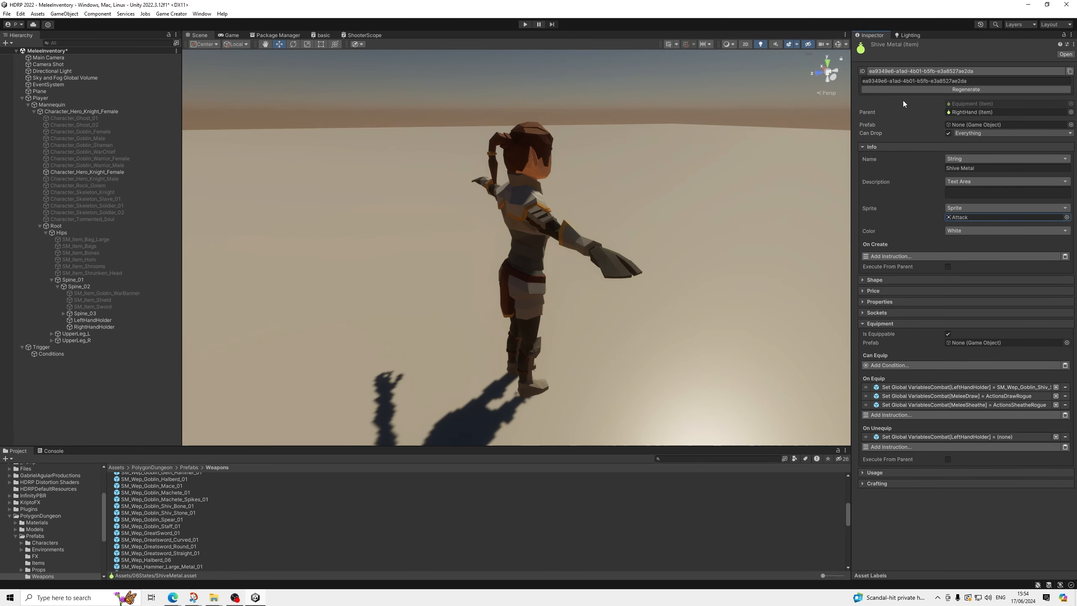
click(919, 73)
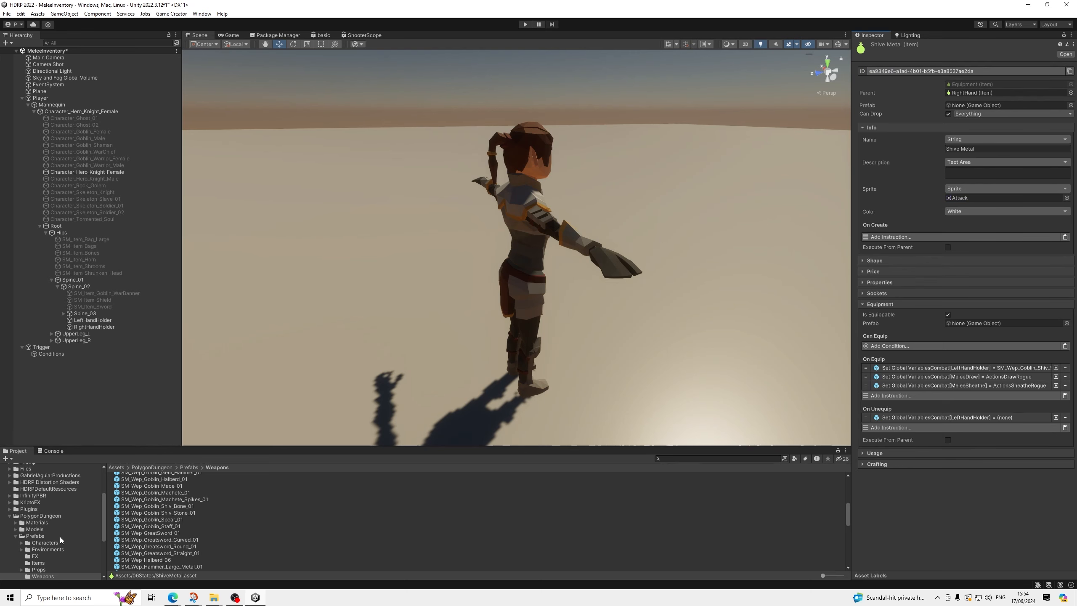
Step: Set the sprite of the ShiveBone item in the 06States folder to crosshair
scroll(51, 535, up, 5)
click(35, 519)
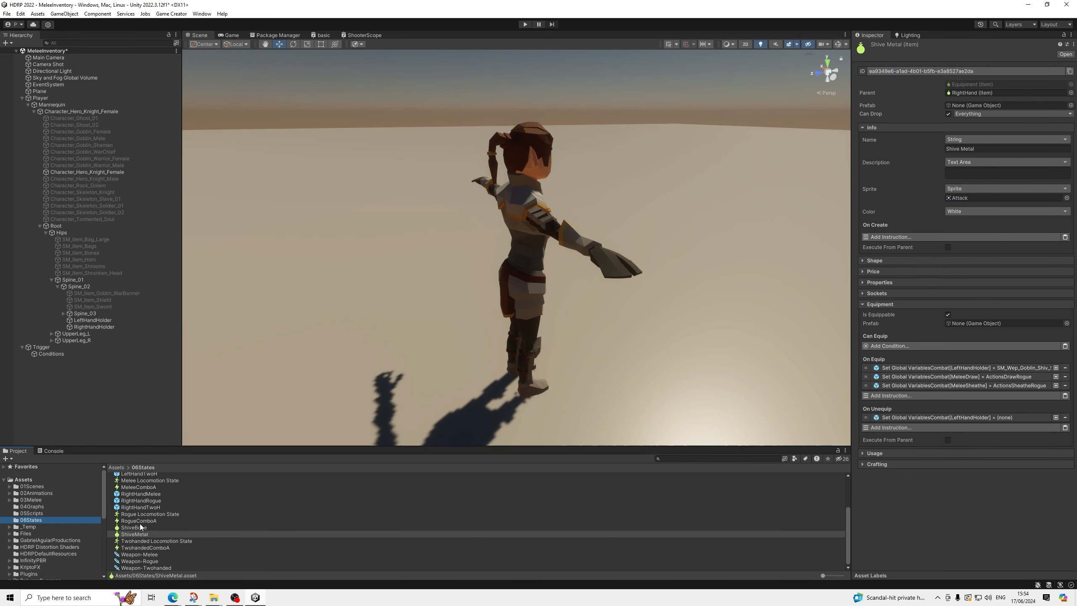
click(140, 528)
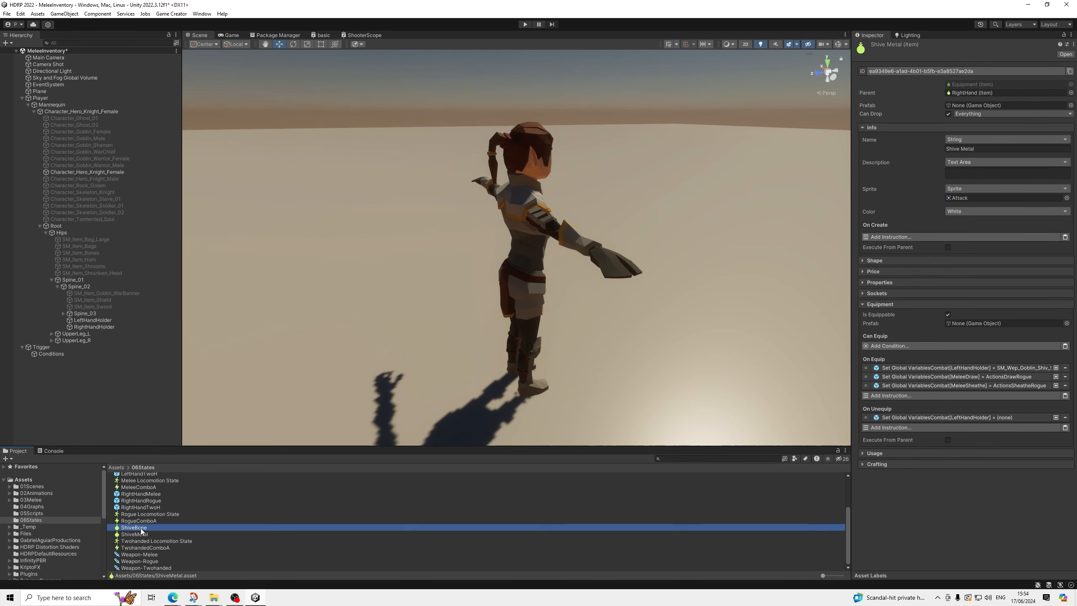
click(1067, 198)
double_click(1039, 338)
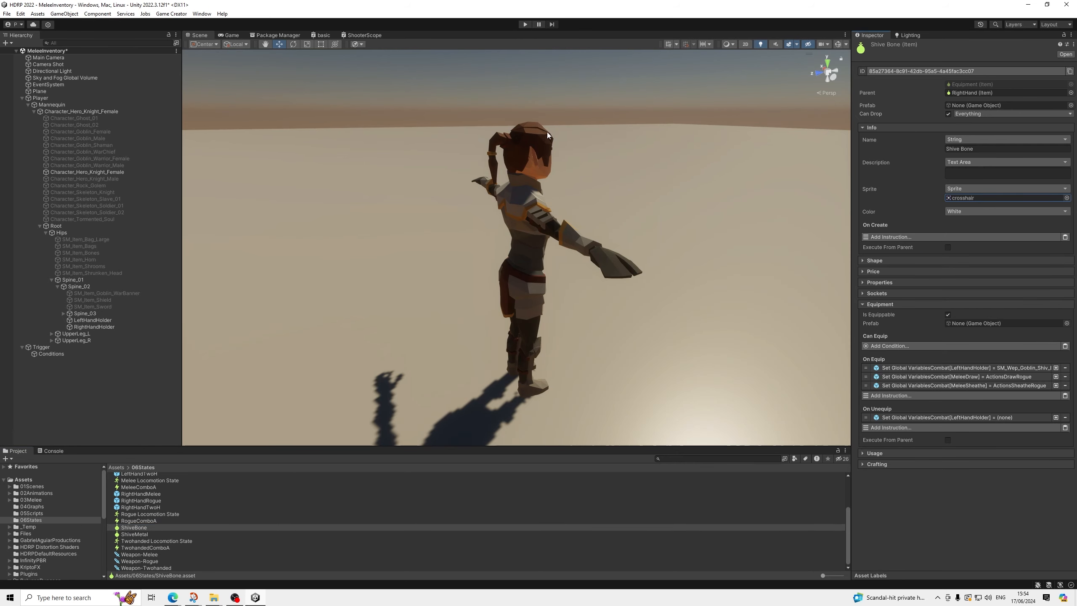
Step: Examine the Conditions branches and the LeftHandHolder trigger's Instantiate instruction, then collapse that instruction
click(45, 353)
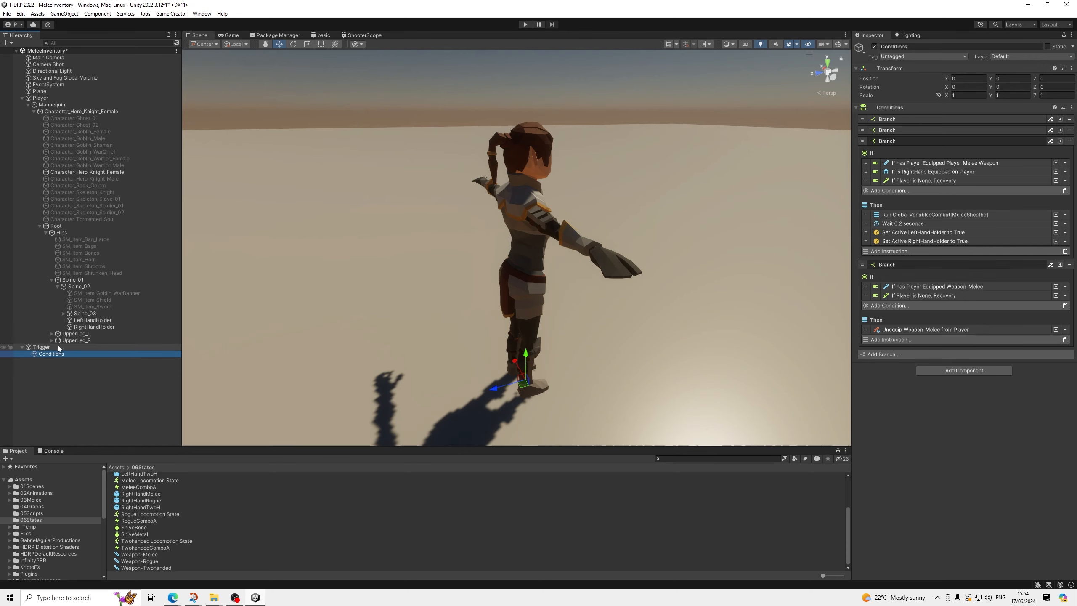
click(101, 320)
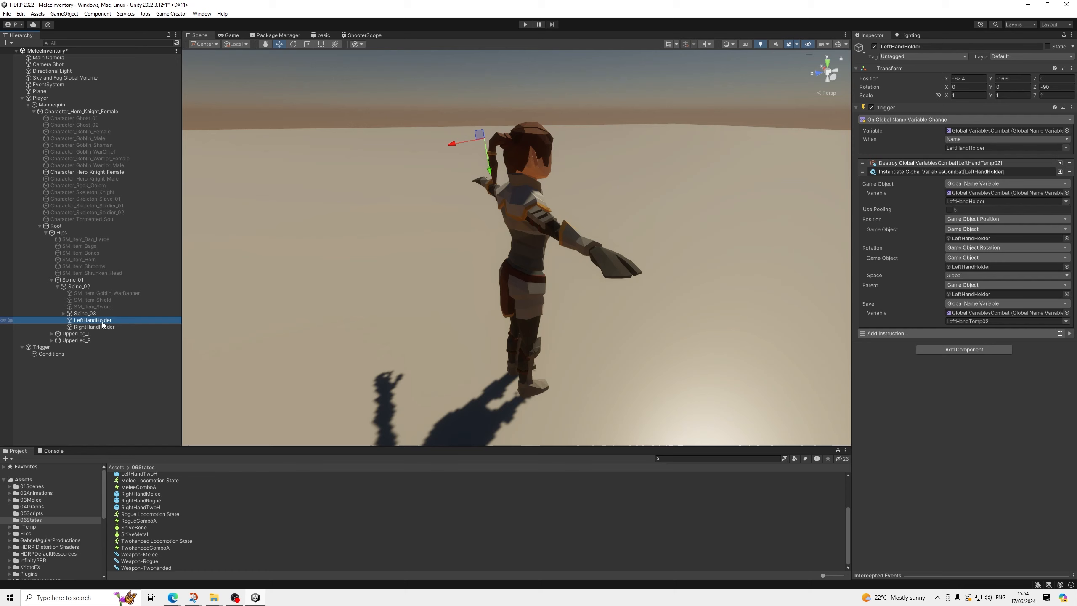
click(884, 172)
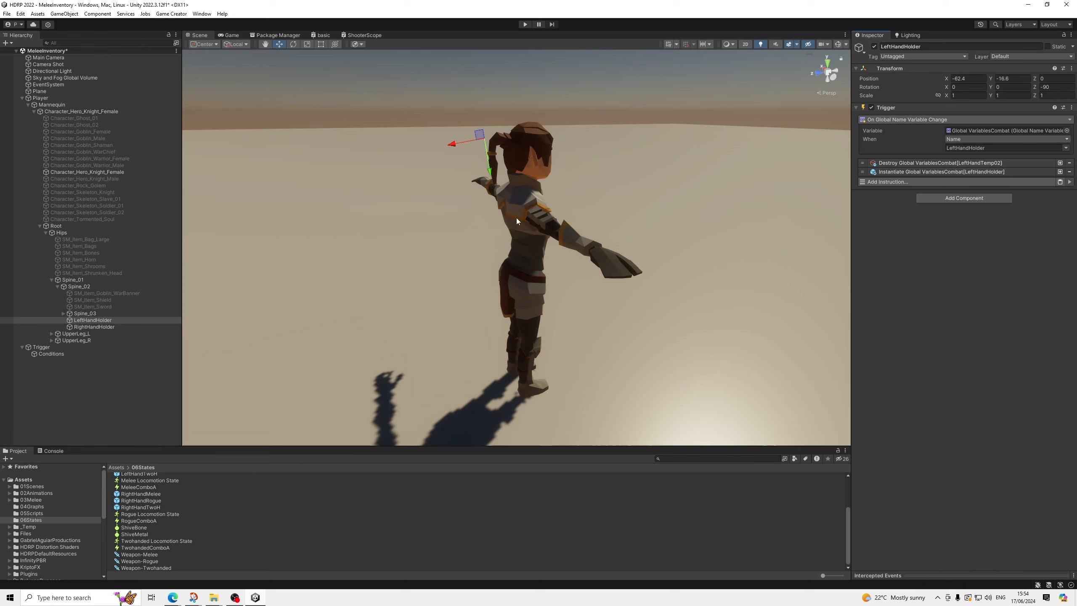
right_drag(517, 217, 477, 209)
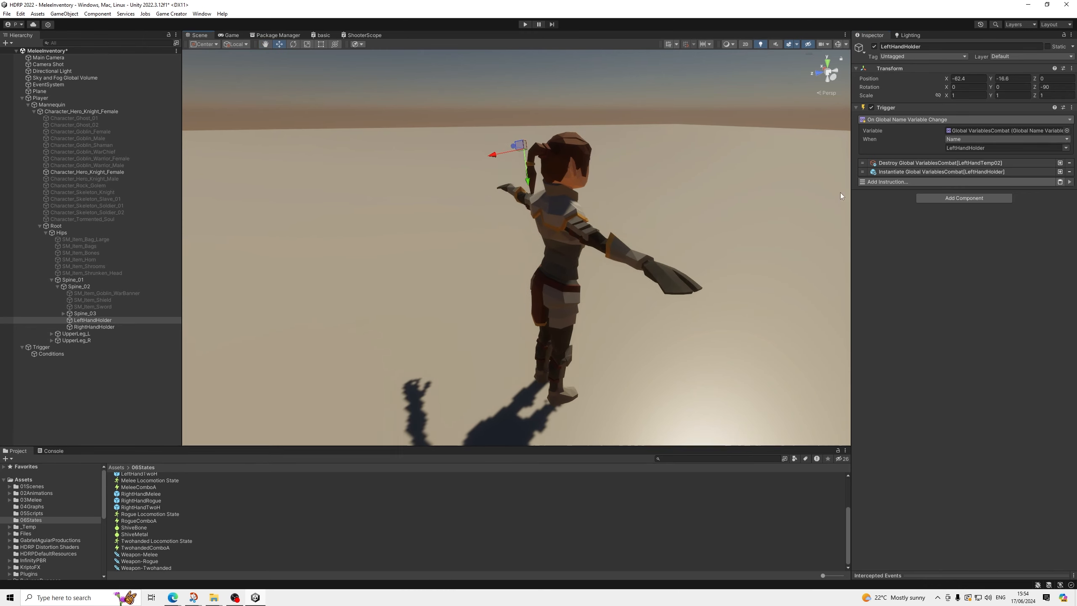
click(906, 183)
text(che)
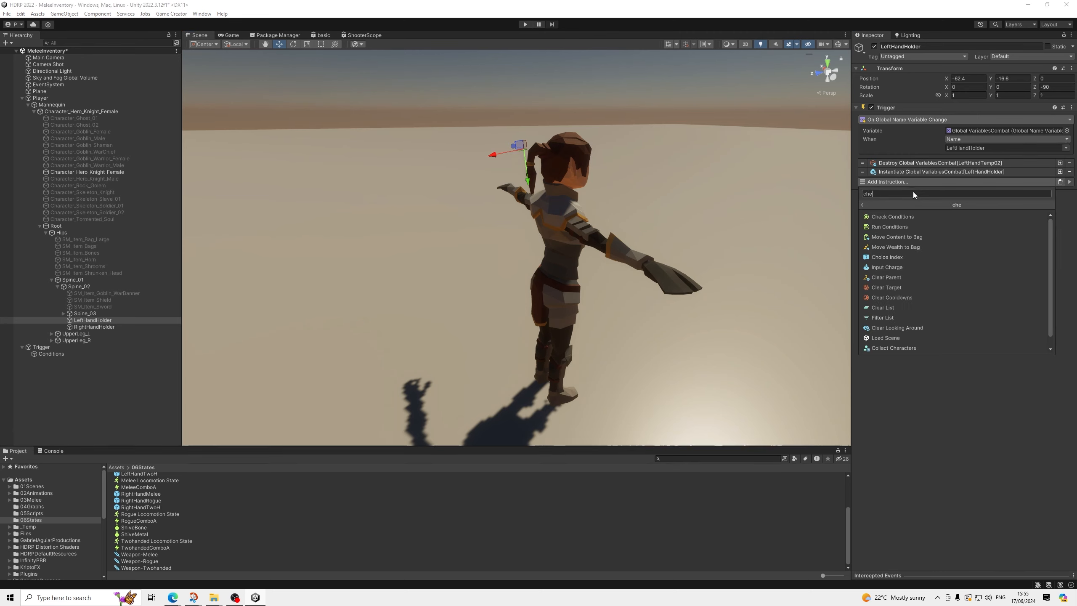
text(ck)
key(Return)
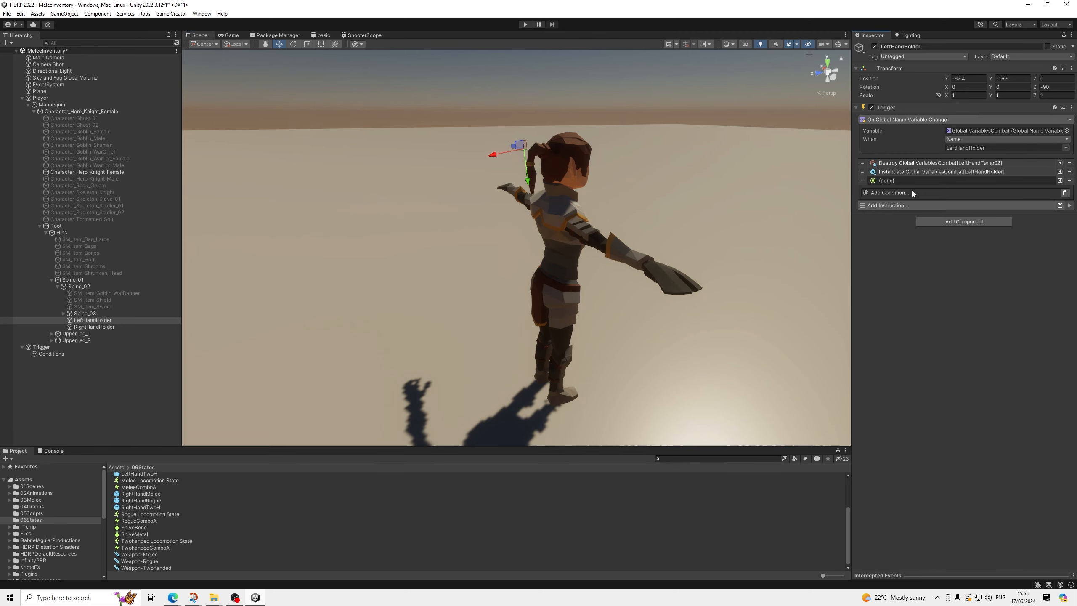
click(913, 193)
click(920, 183)
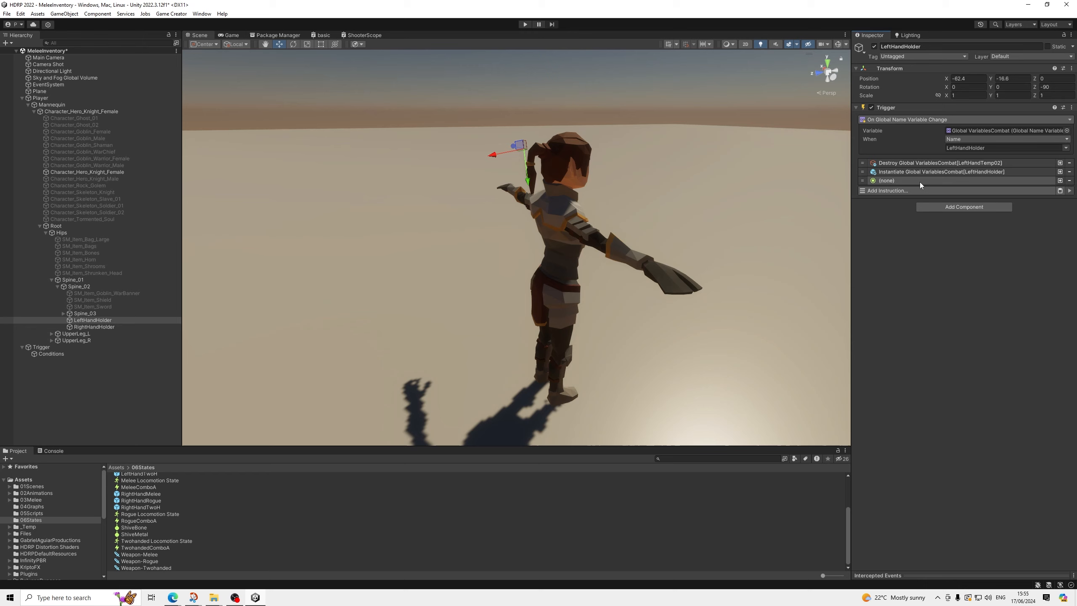
click(1070, 181)
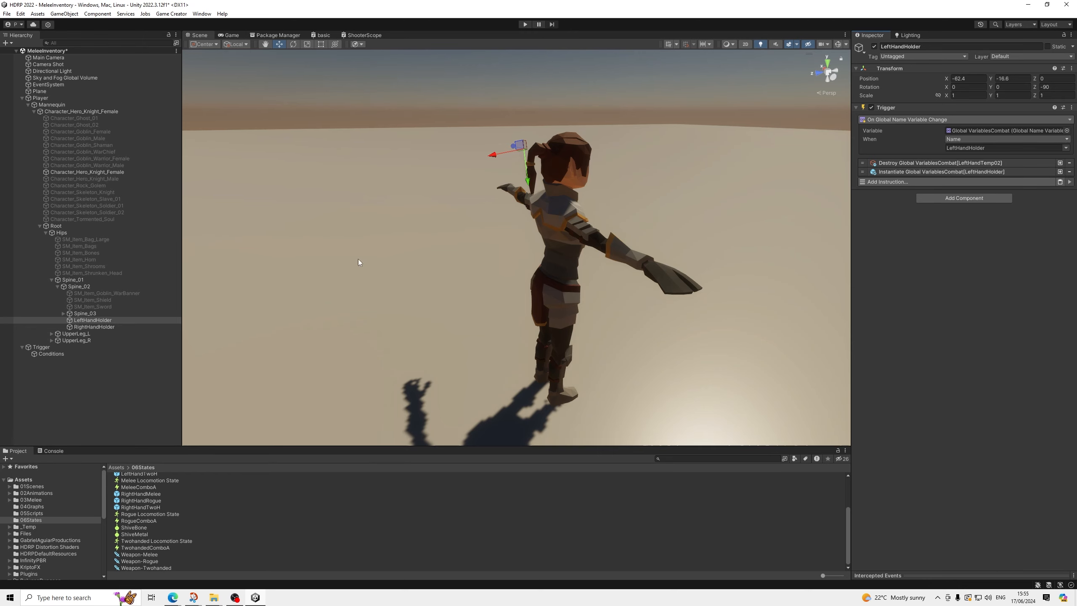
Step: Examine the RightHandHolder trigger's Instantiate instruction for its variable, position, rotation and parent settings
click(97, 327)
click(108, 322)
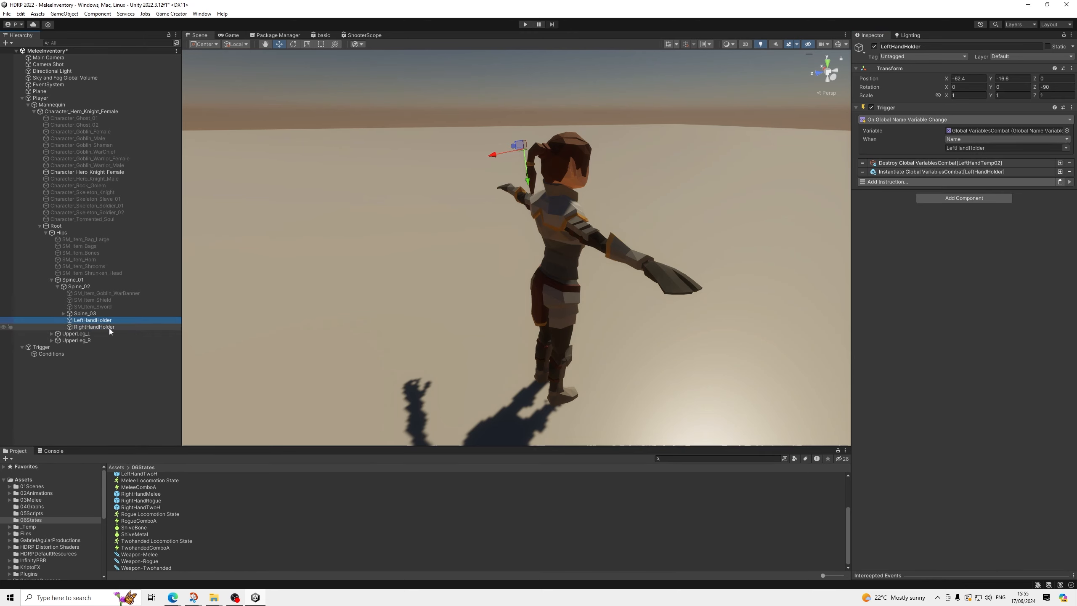
click(120, 325)
click(903, 166)
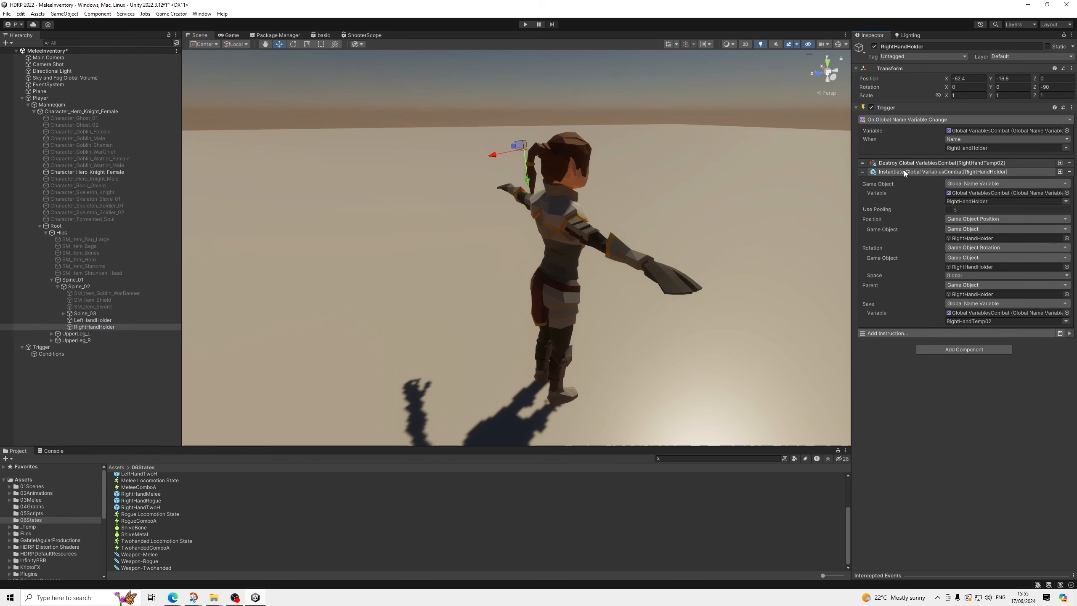
click(904, 171)
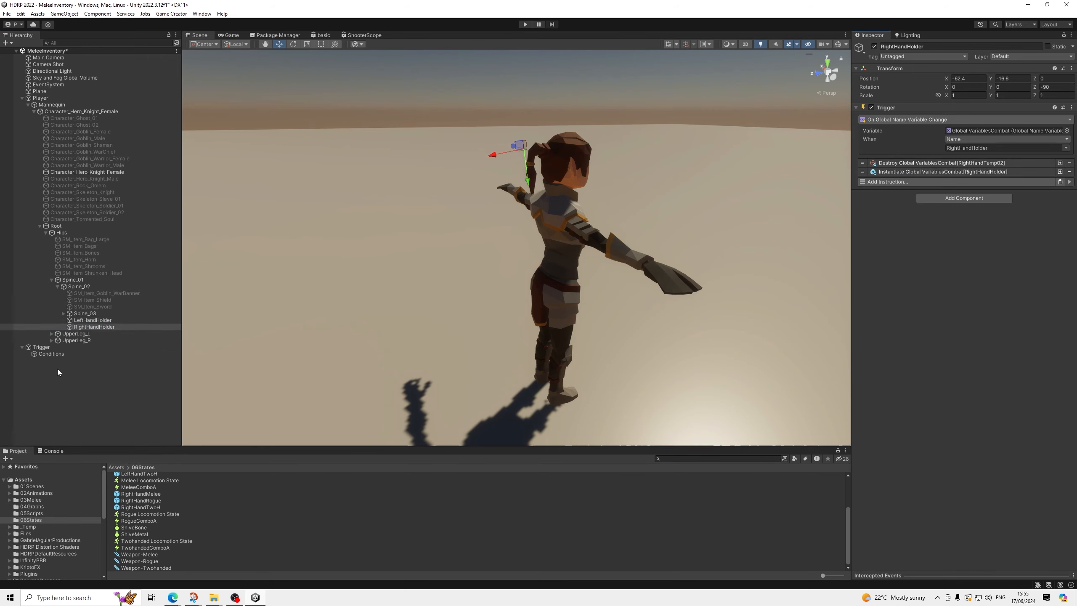
Step: Duplicate the Trigger's On Start Add HammerMetal instruction twice, assign ShiveBone and ShiveMetal as the added items, and save the scene
click(46, 348)
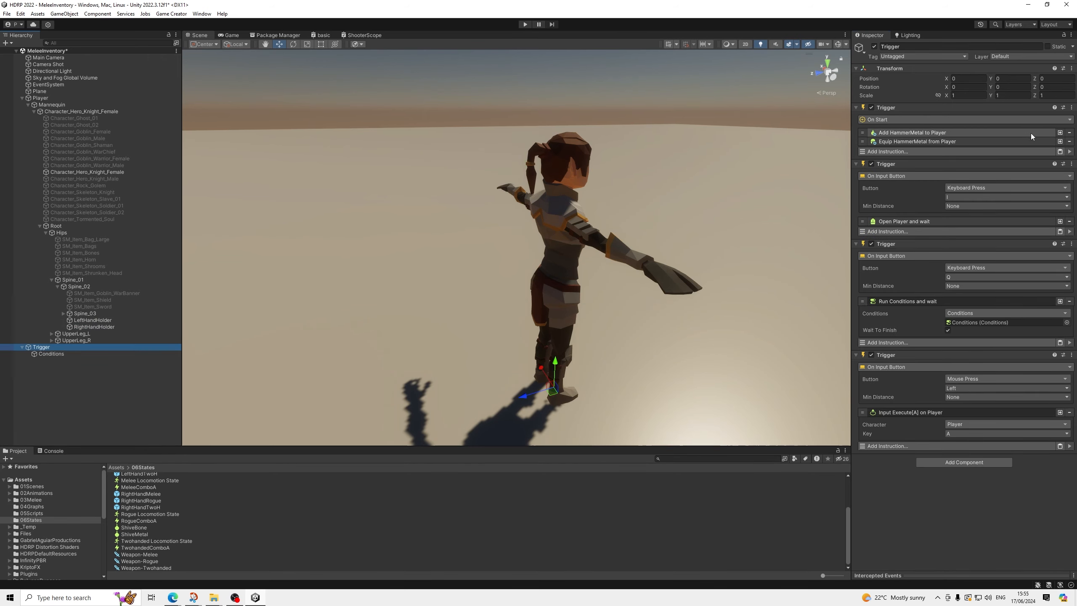
click(1061, 133)
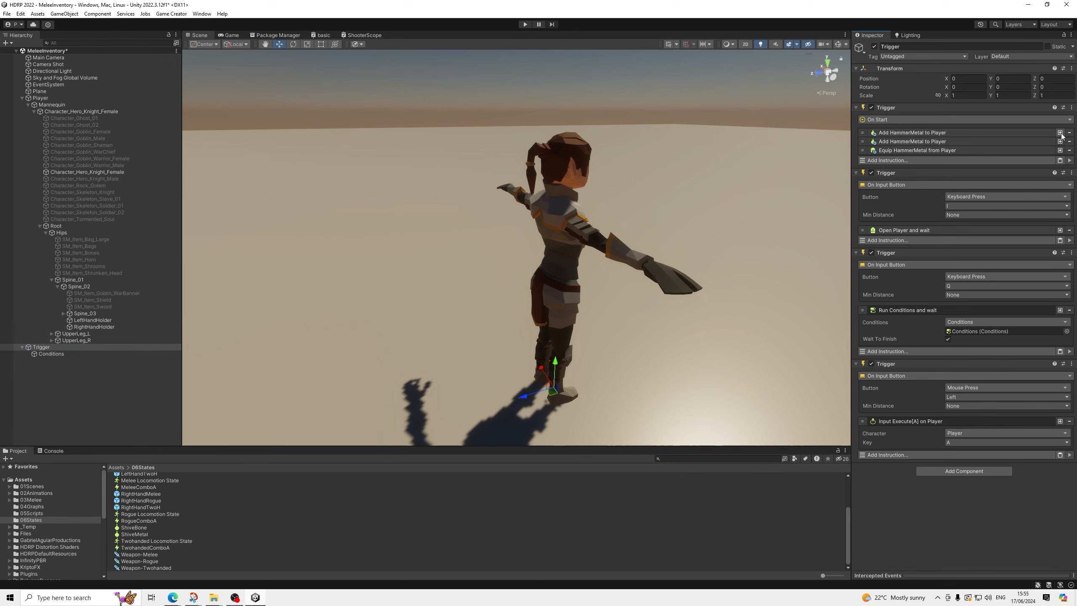
click(1060, 133)
click(939, 141)
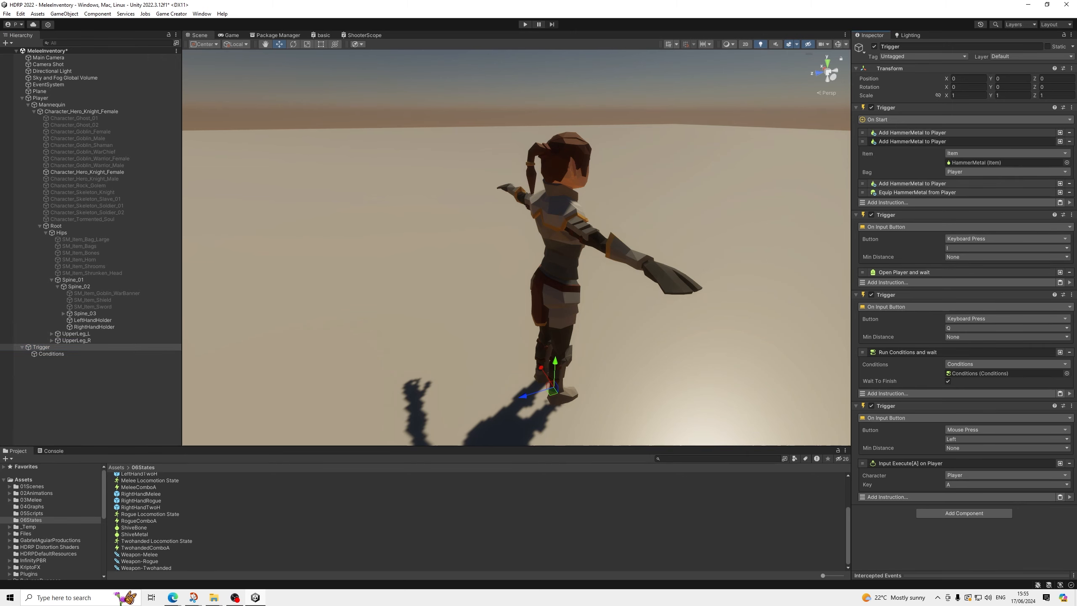
click(975, 163)
scroll(160, 542, down, 3)
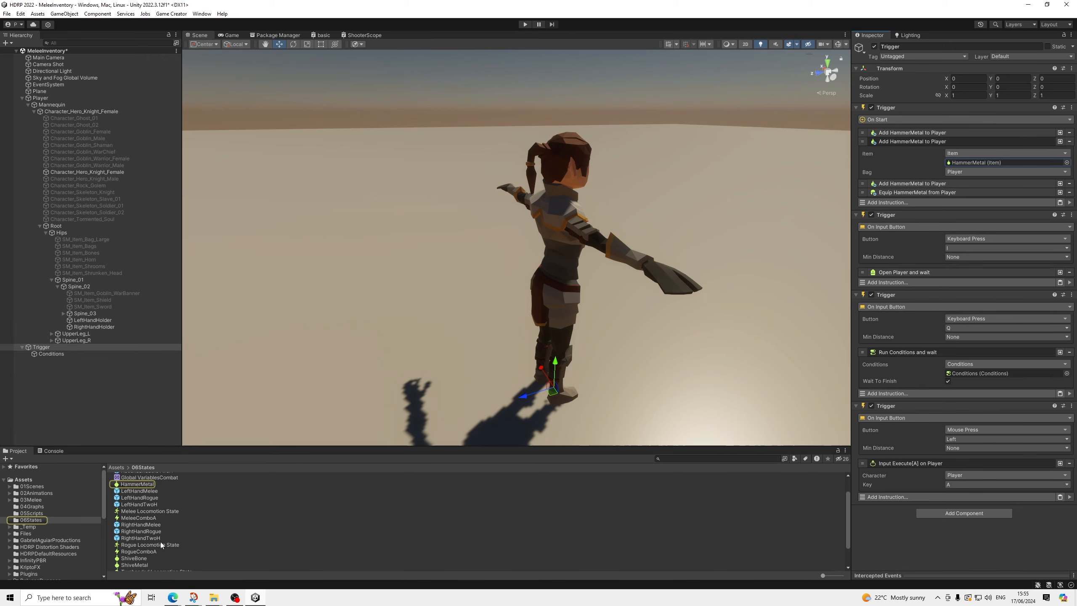
drag(136, 534, 981, 168)
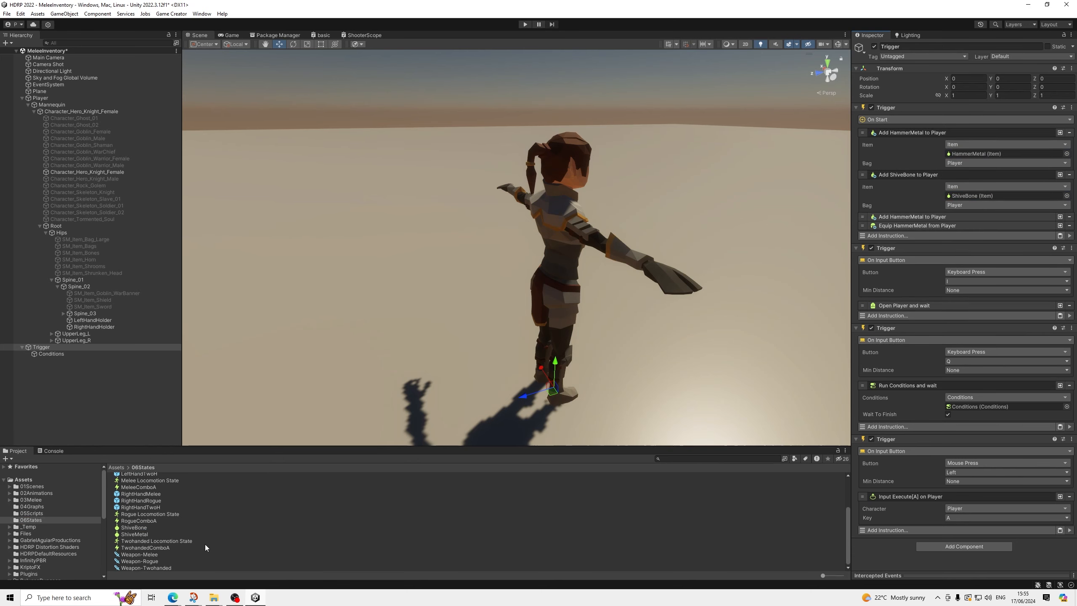
drag(138, 535, 976, 154)
click(7, 14)
click(22, 54)
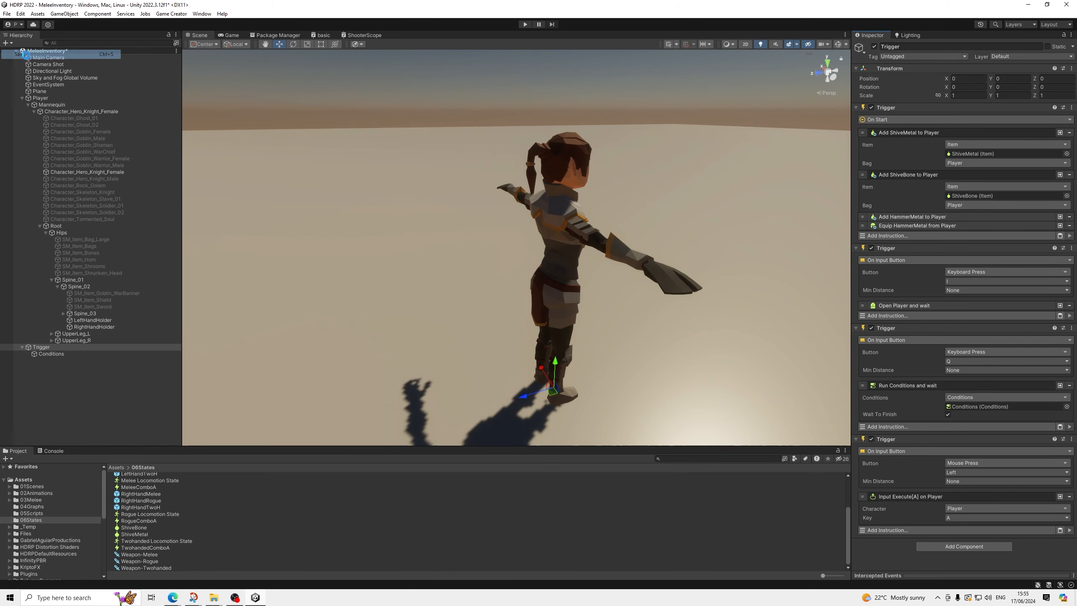
Step: Run the game, open the player's inventory and equip the Shive Bone item
click(526, 25)
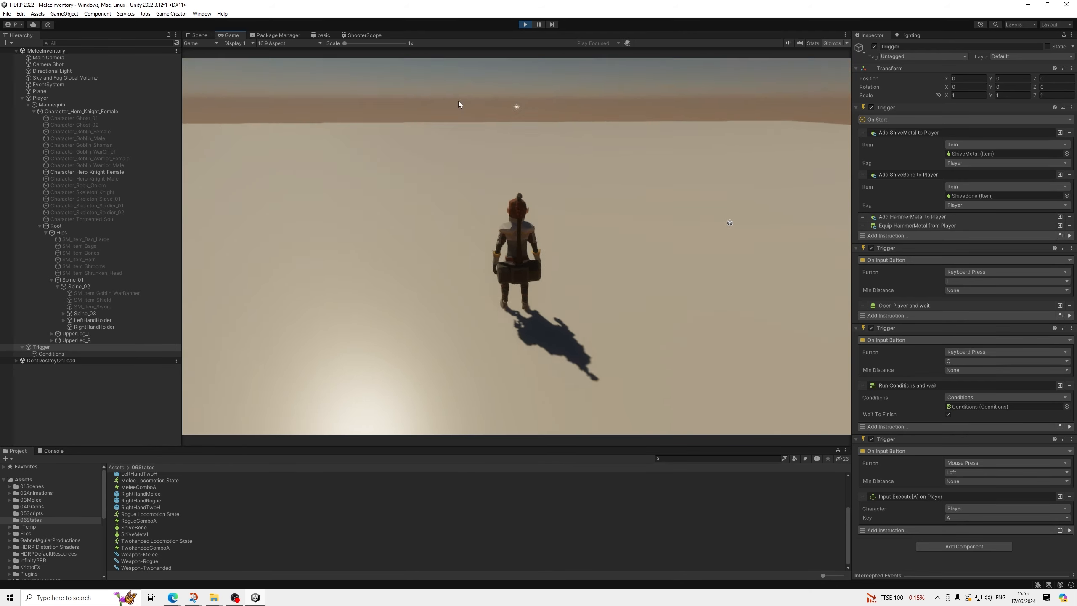
key(i)
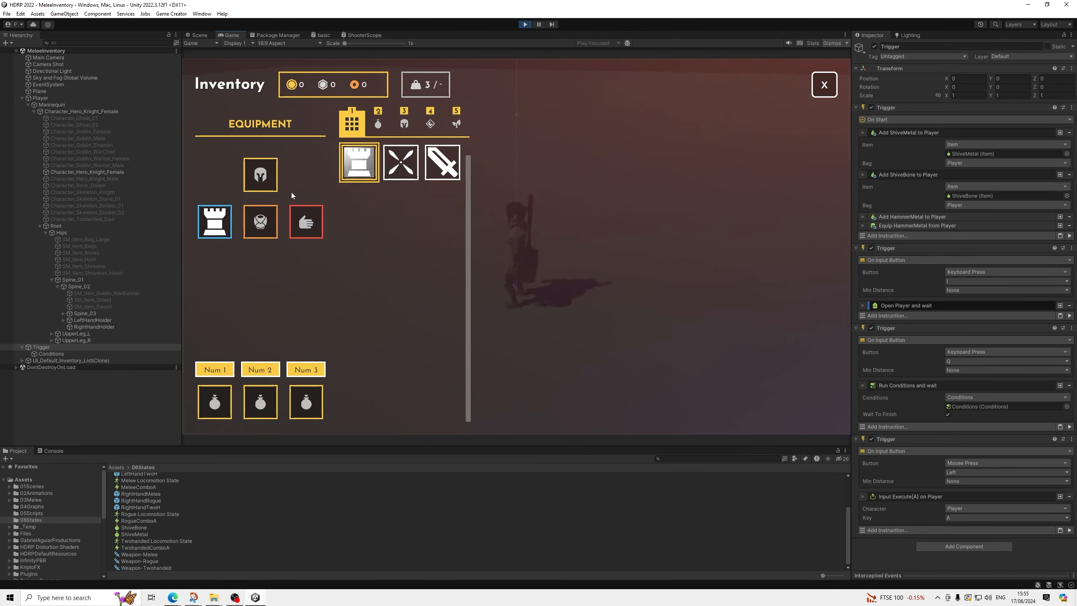
click(415, 160)
click(513, 258)
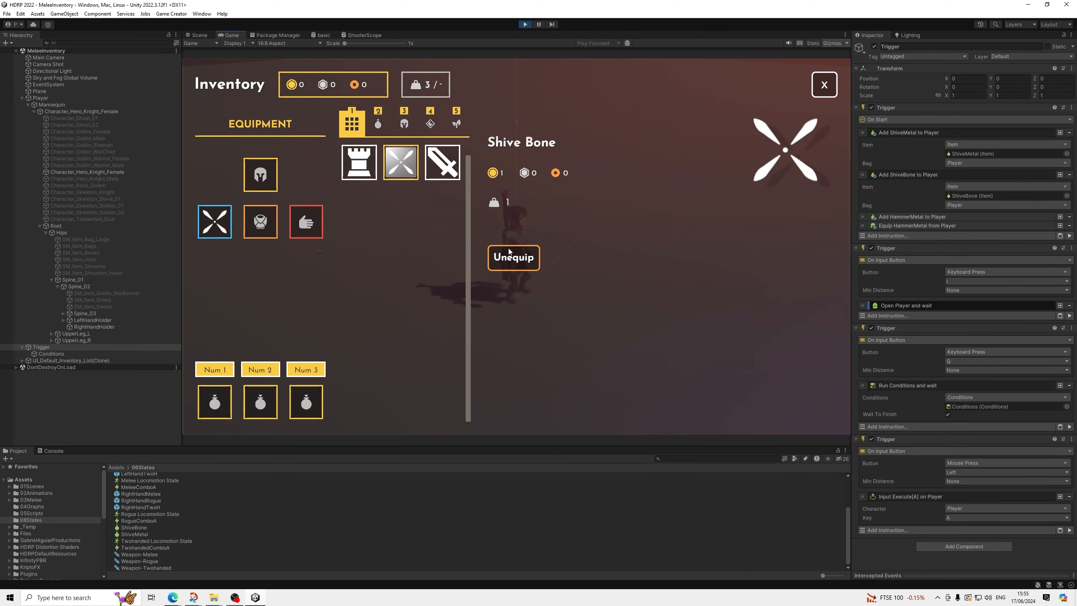
Step: Close the inventory, pause the running game and lower LeftHandHolder and RightHandHolder together along the character's back to X position -33.1
click(824, 85)
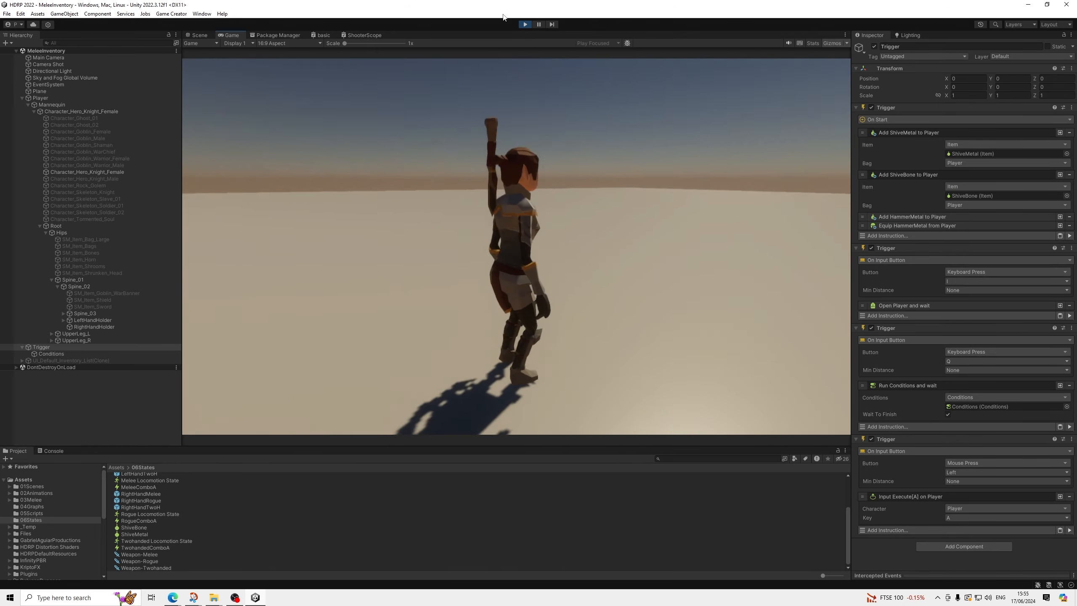
click(538, 24)
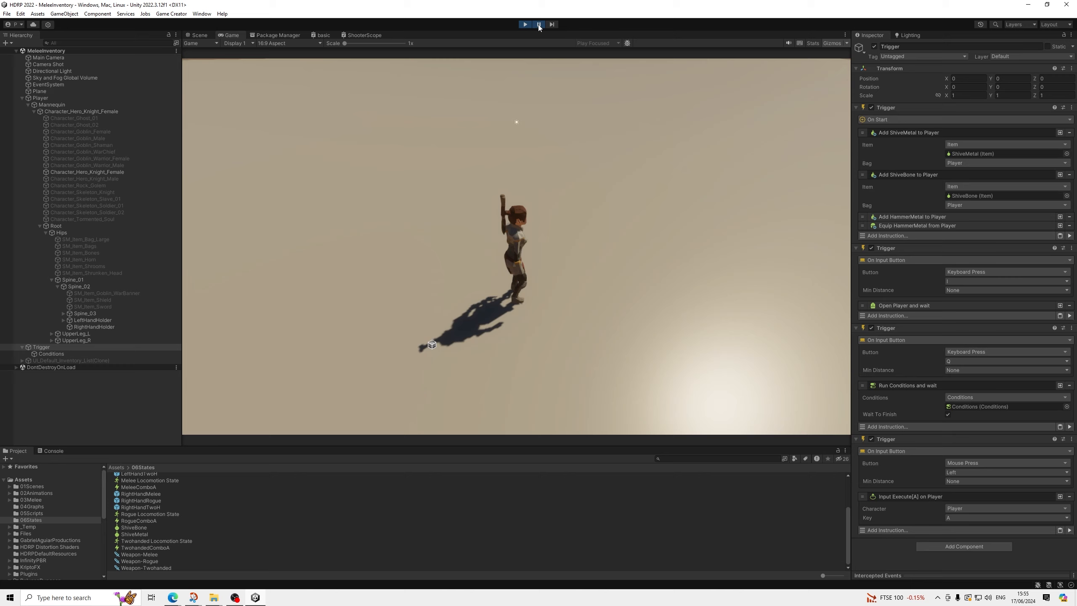
alt+drag(565, 155, 695, 225)
click(94, 327)
ctrl+click(93, 320)
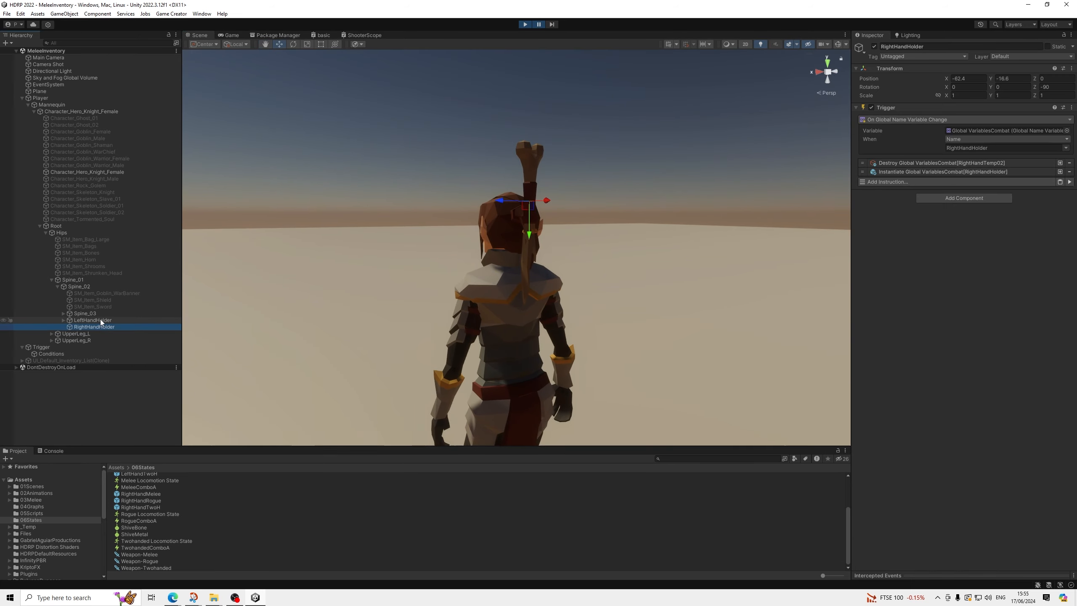
alt+drag(481, 232, 487, 331)
alt+drag(628, 278, 518, 250)
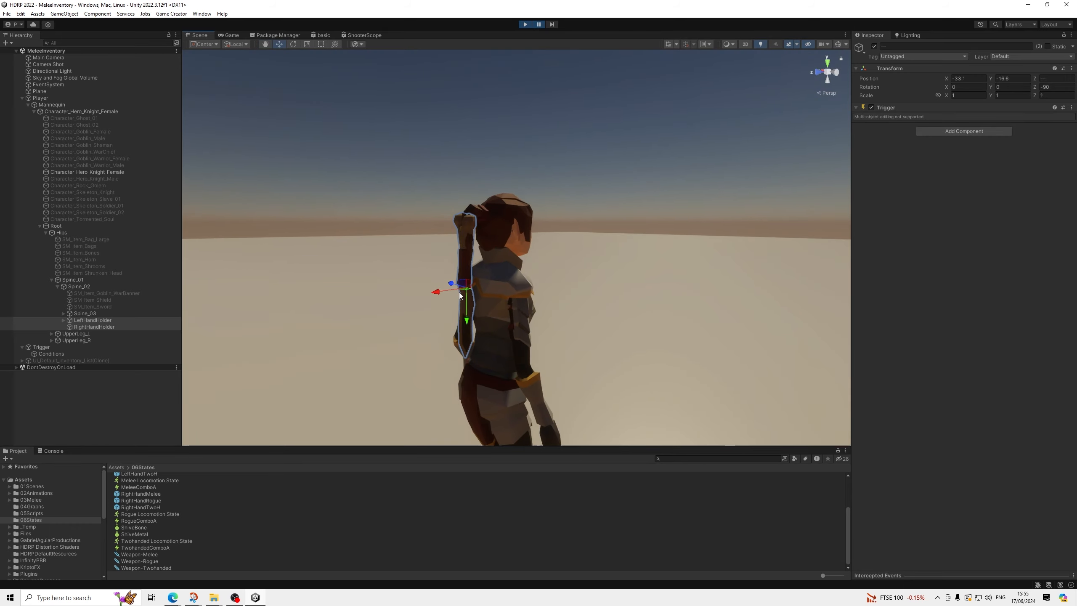
Step: Spread the two holders apart on the back, moving LeftHandHolder to Z 5.2 and RightHandHolder to about Z -7.6
click(86, 319)
alt+drag(283, 276, 698, 258)
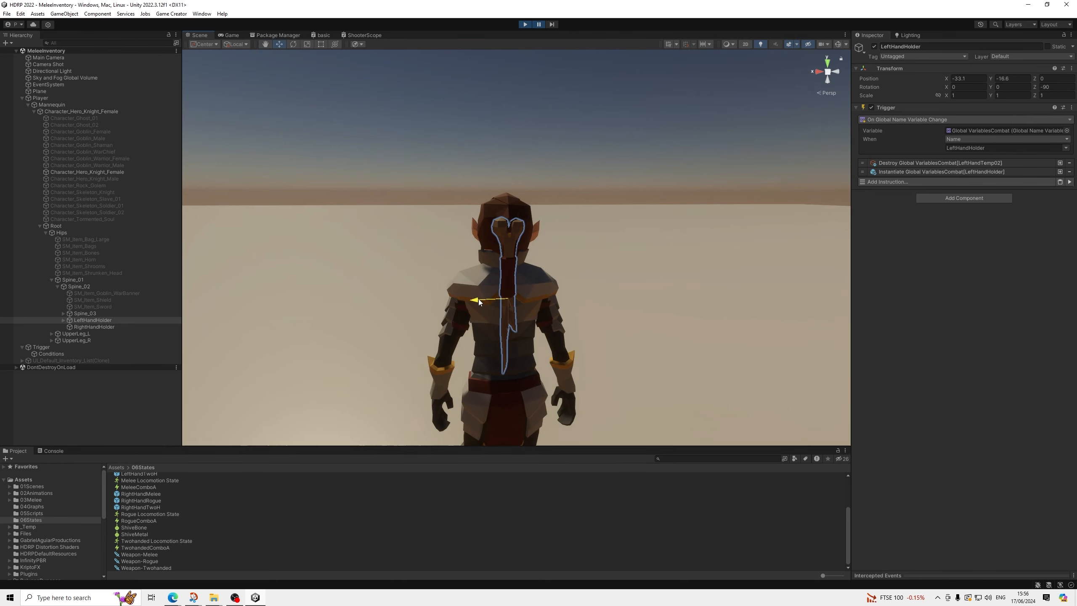
drag(479, 302, 466, 303)
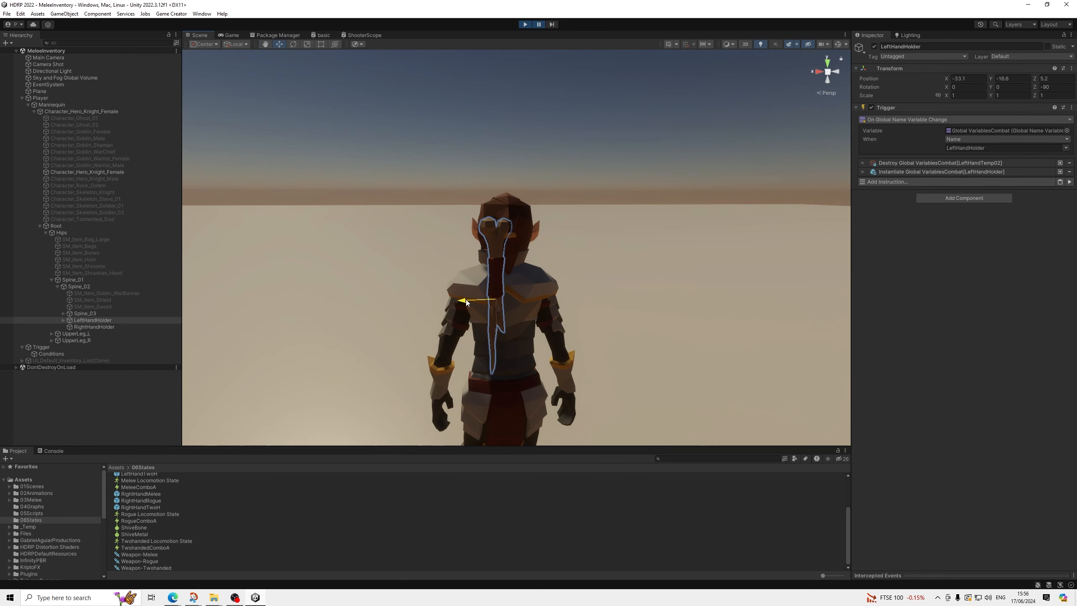
click(90, 327)
drag(477, 281, 501, 281)
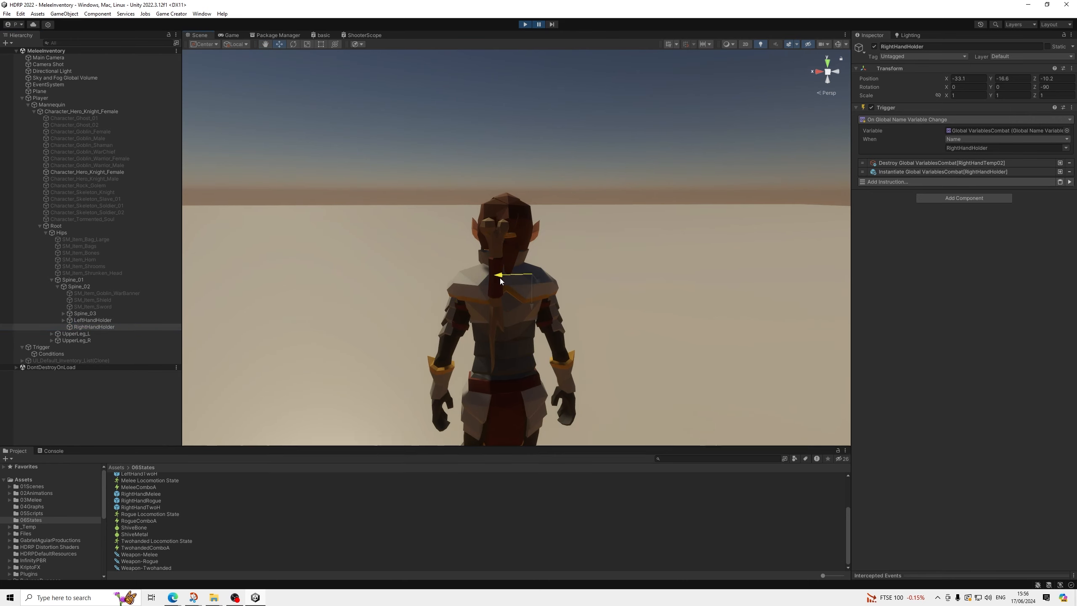
alt+drag(687, 263, 666, 284)
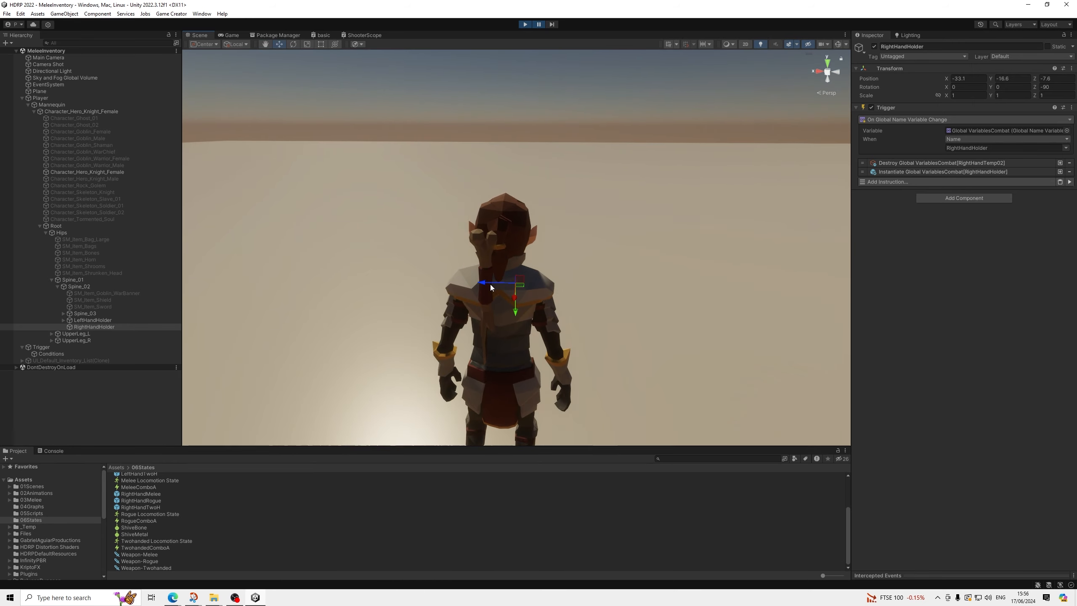
Step: Copy LeftHandHolder's adjusted Transform values, stop the game and paste them back onto LeftHandHolder
click(168, 320)
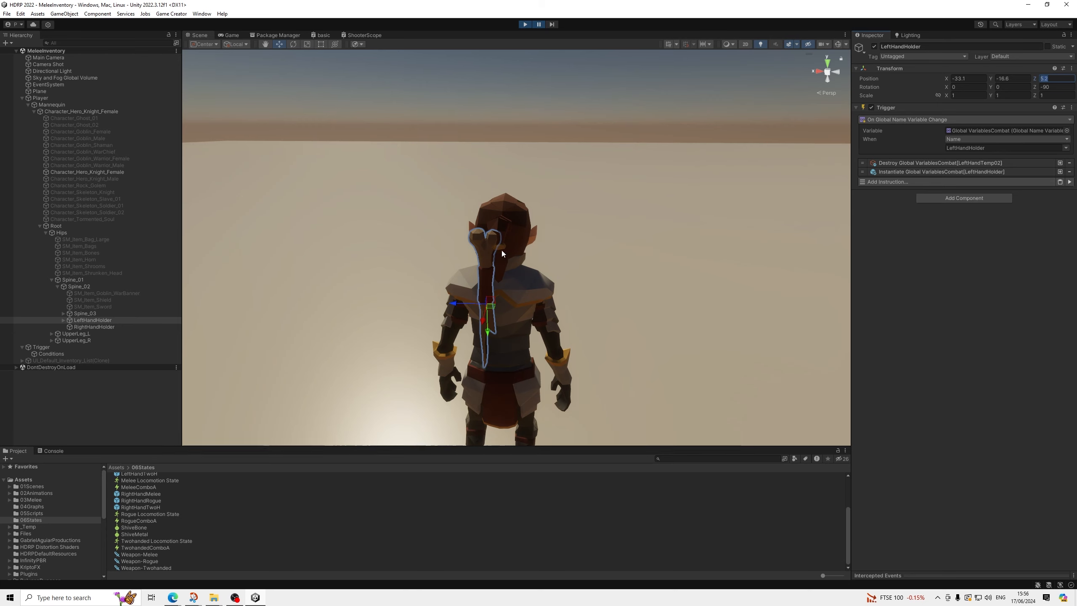
click(1072, 68)
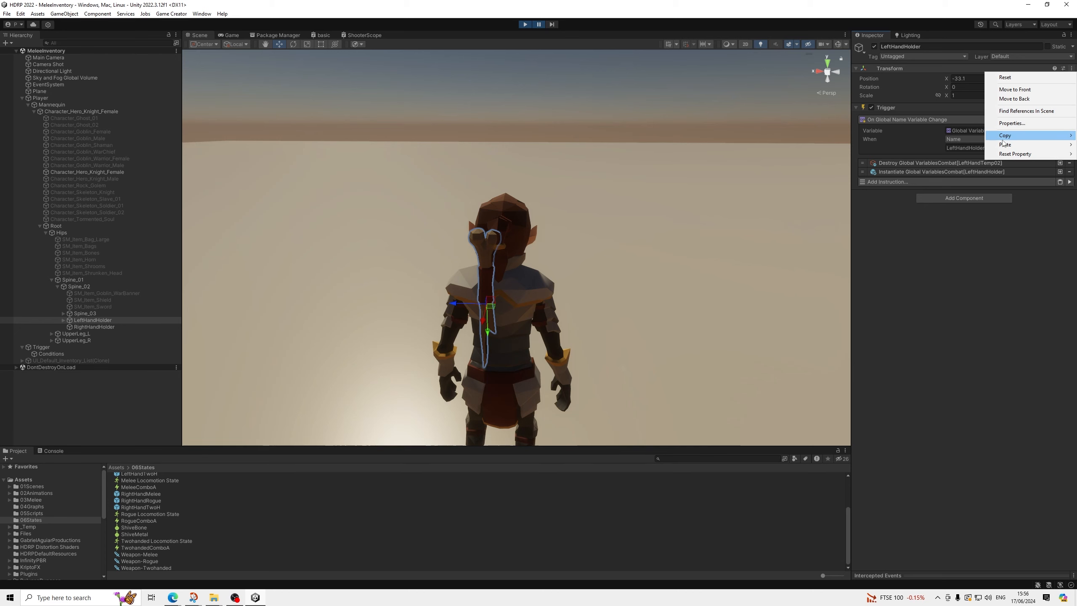
mouse_move(1017, 135)
click(931, 179)
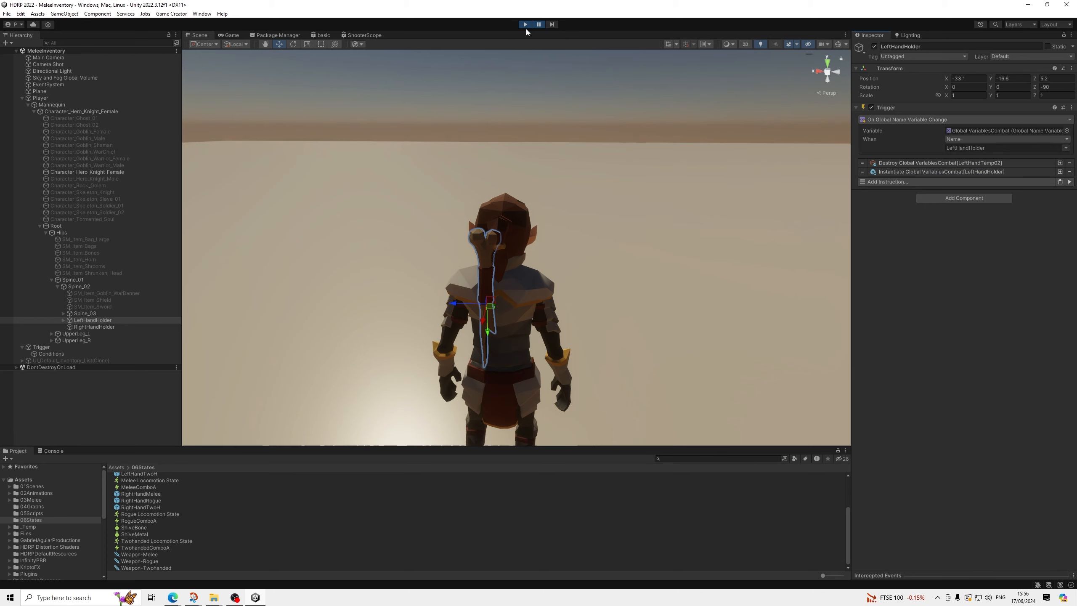
click(526, 24)
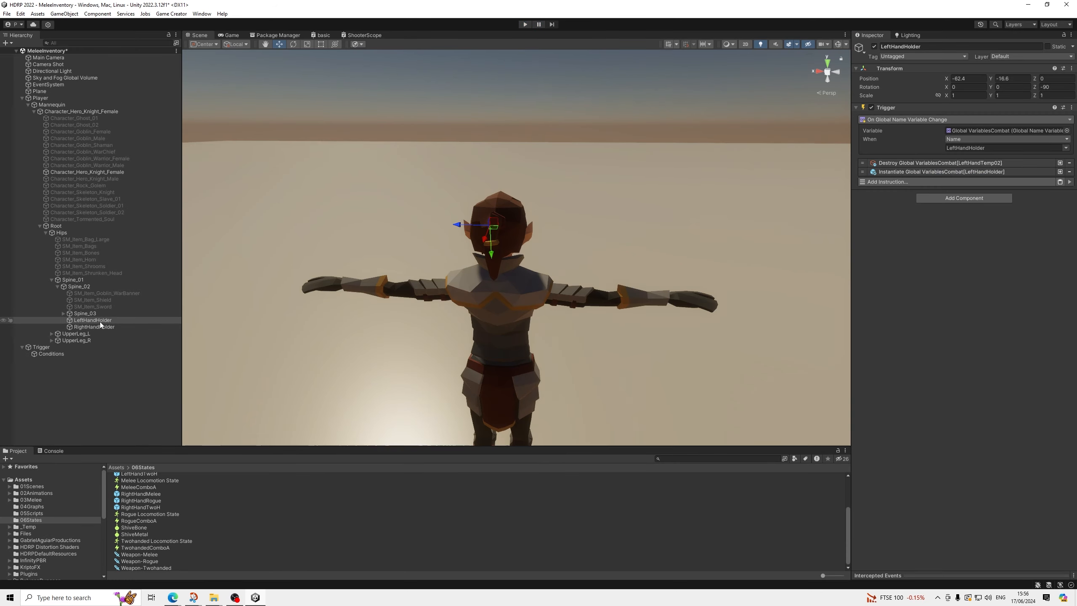
click(1072, 68)
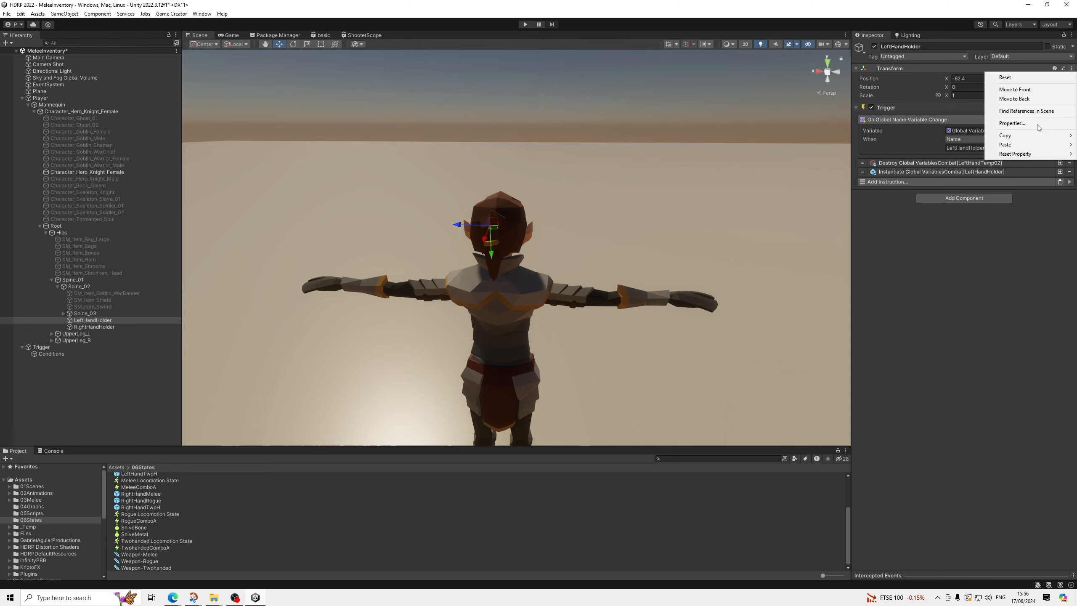
mouse_move(1018, 144)
click(949, 197)
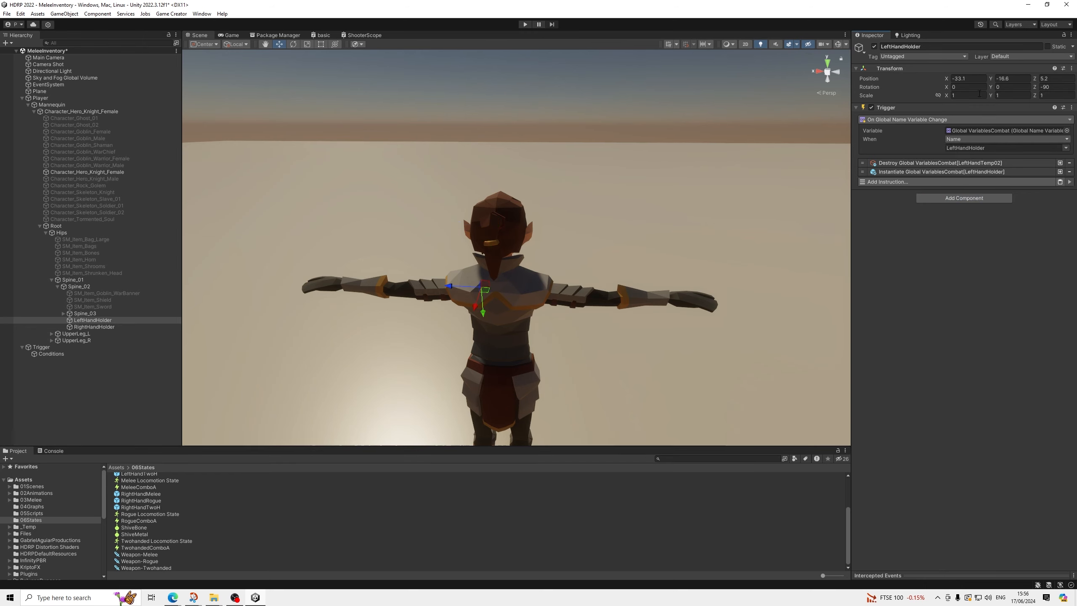
Step: Paste the copied Transform values onto RightHandHolder, set its Z position to -5.2 and compare it with LeftHandHolder
click(94, 327)
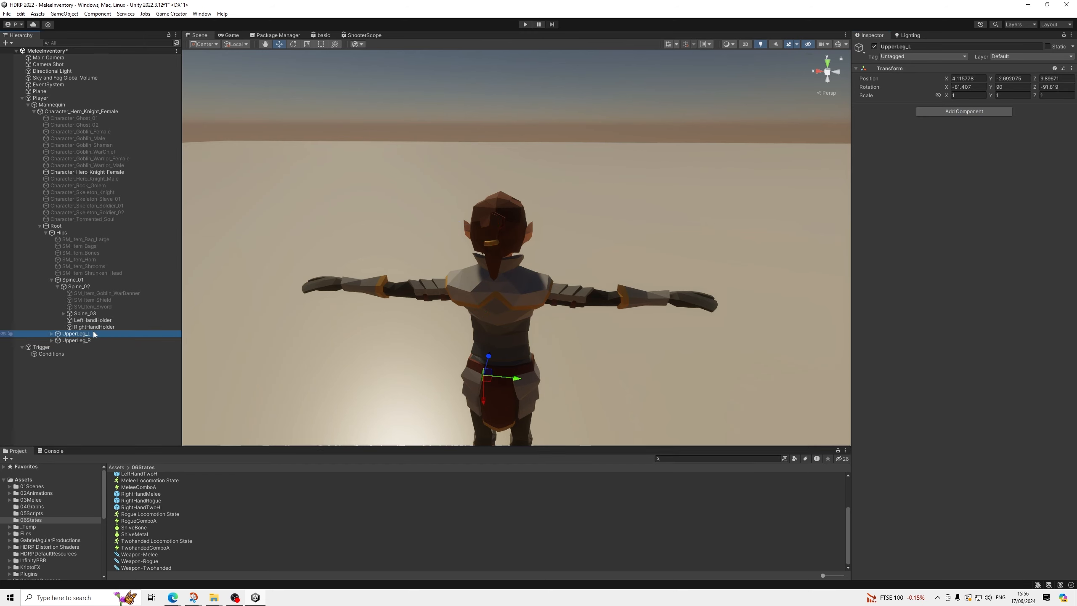
click(1060, 78)
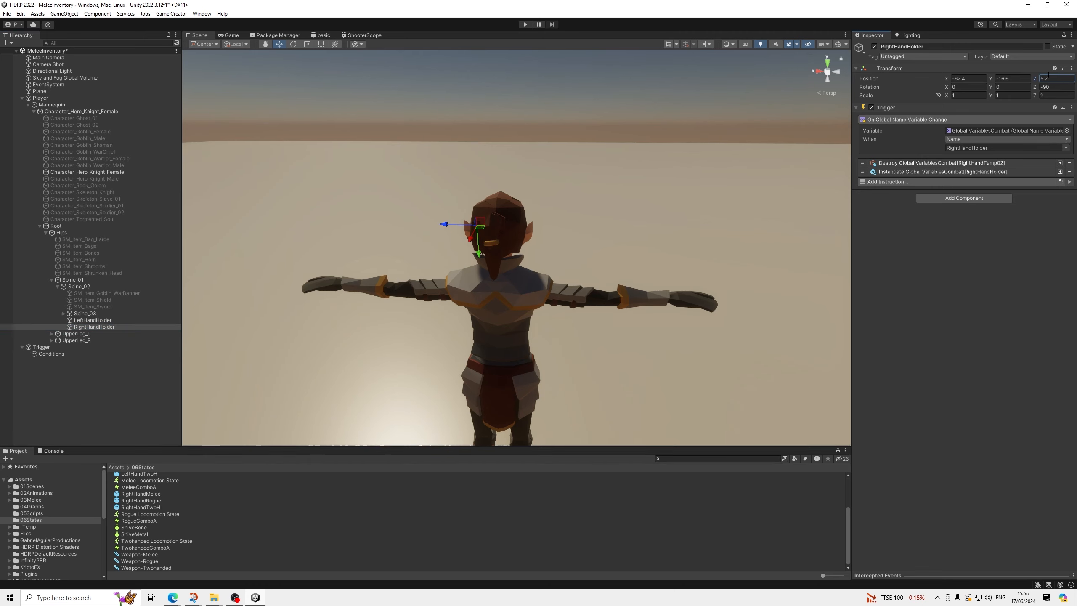
click(1072, 67)
mouse_move(998, 145)
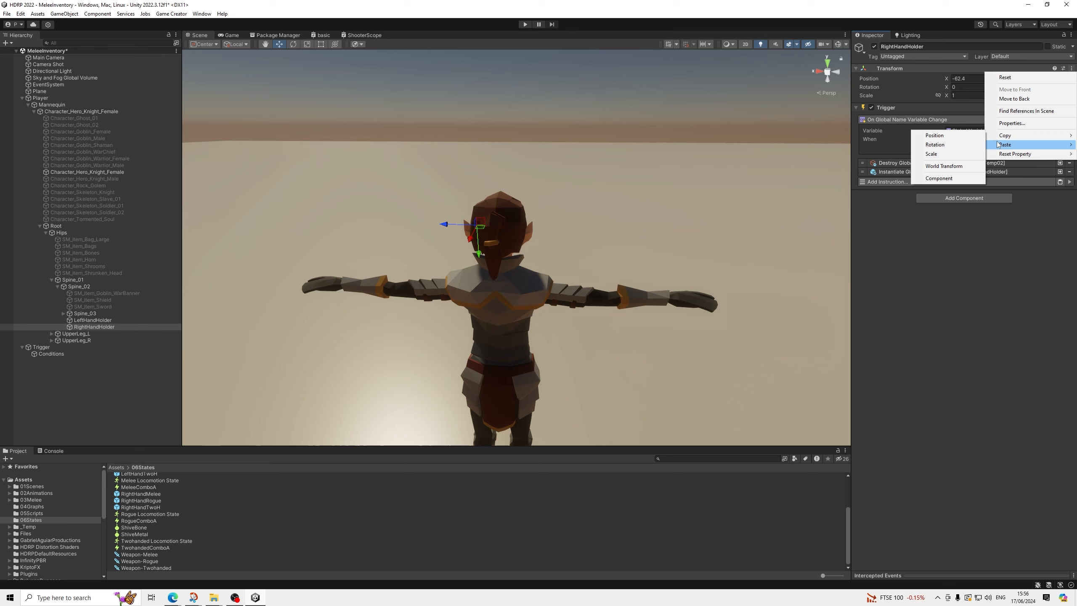
click(928, 199)
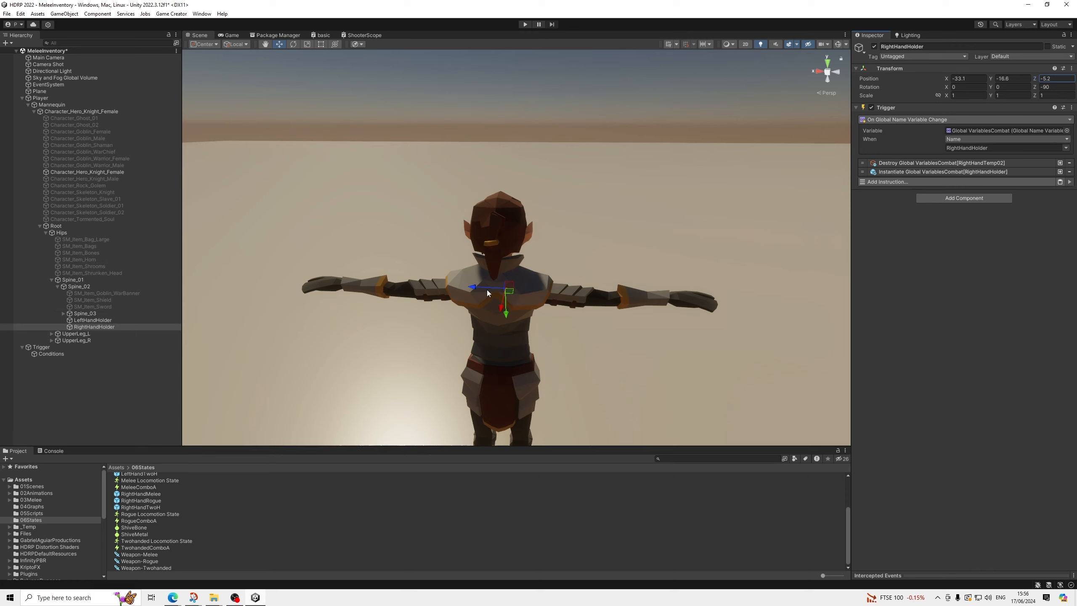
click(105, 326)
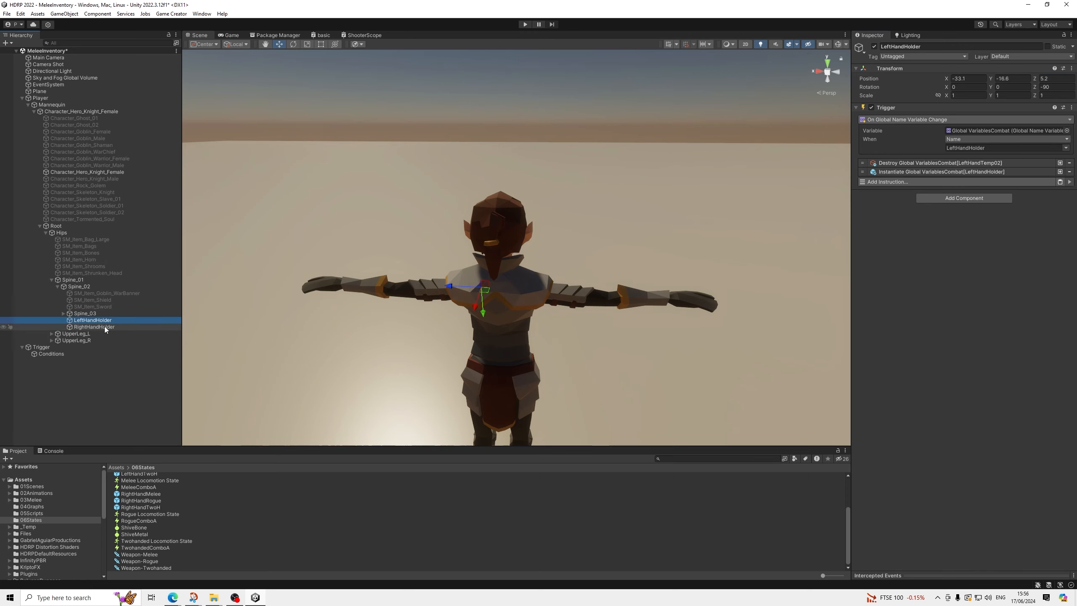
click(108, 320)
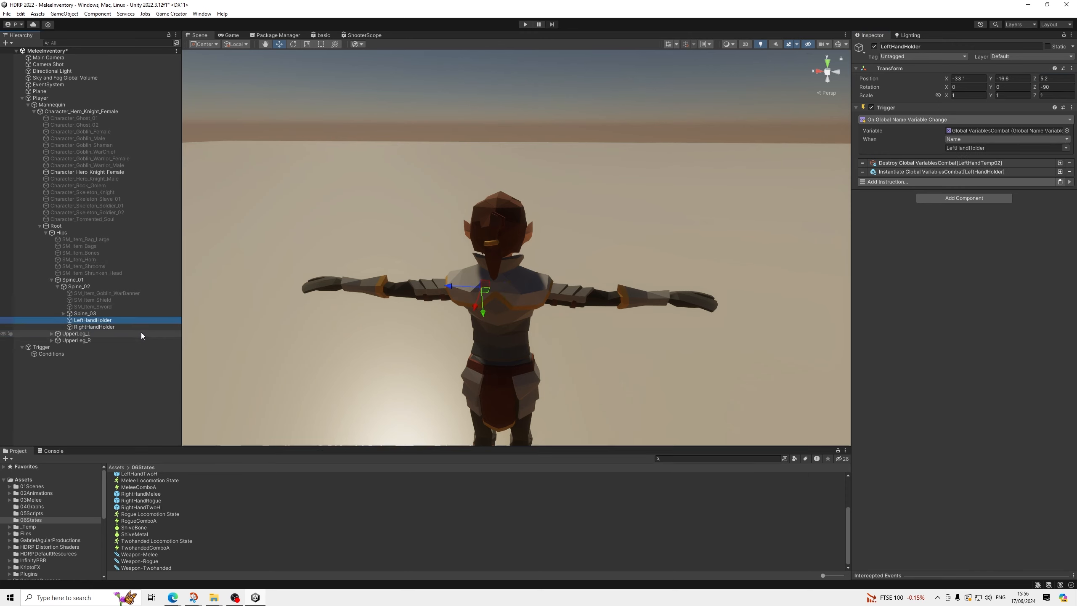
Step: In the ShiveBone item, duplicate the On Equip LeftHandHolder instruction and set the copy's variable to RightHandHolder
click(143, 528)
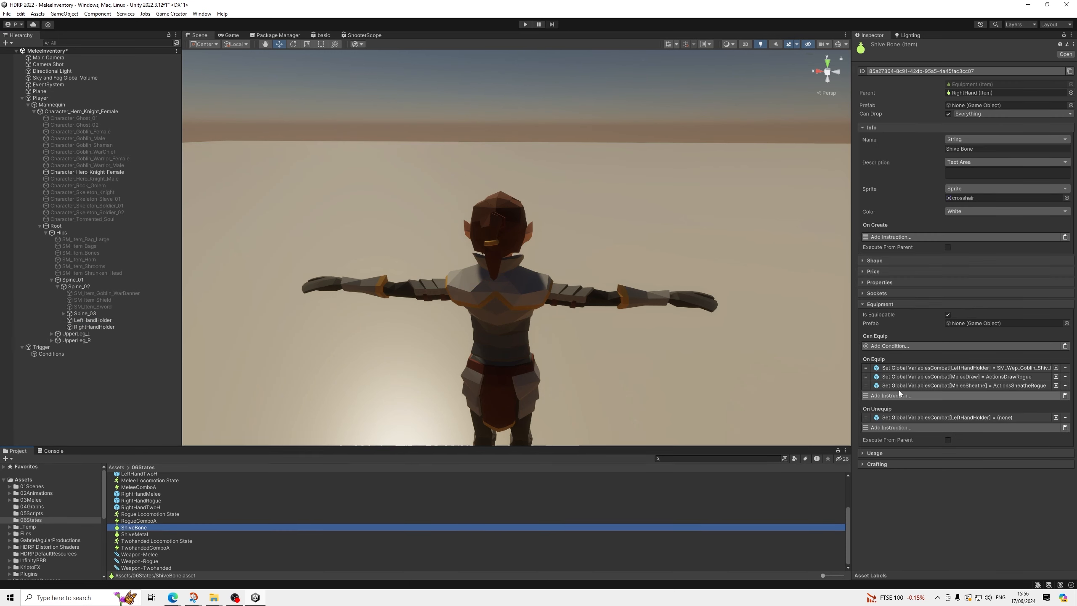
click(933, 368)
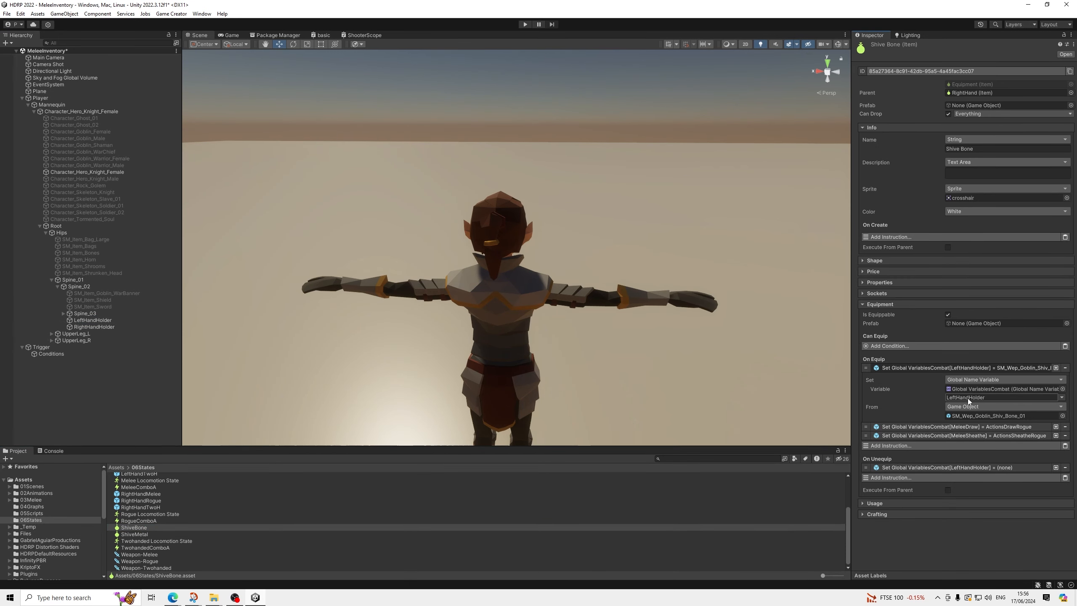
click(1057, 368)
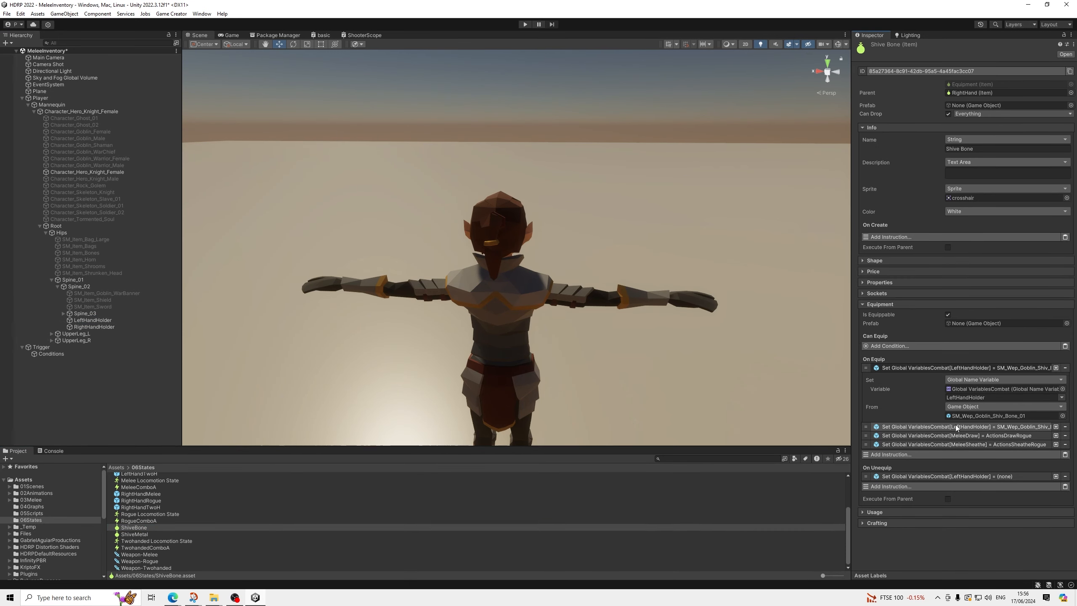
click(1056, 457)
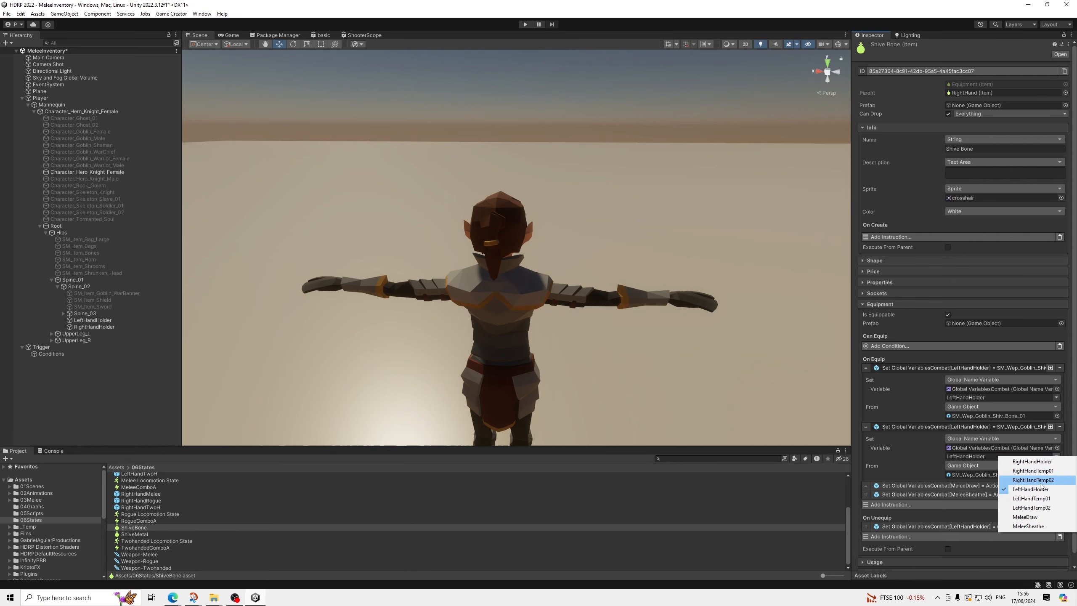
click(1030, 462)
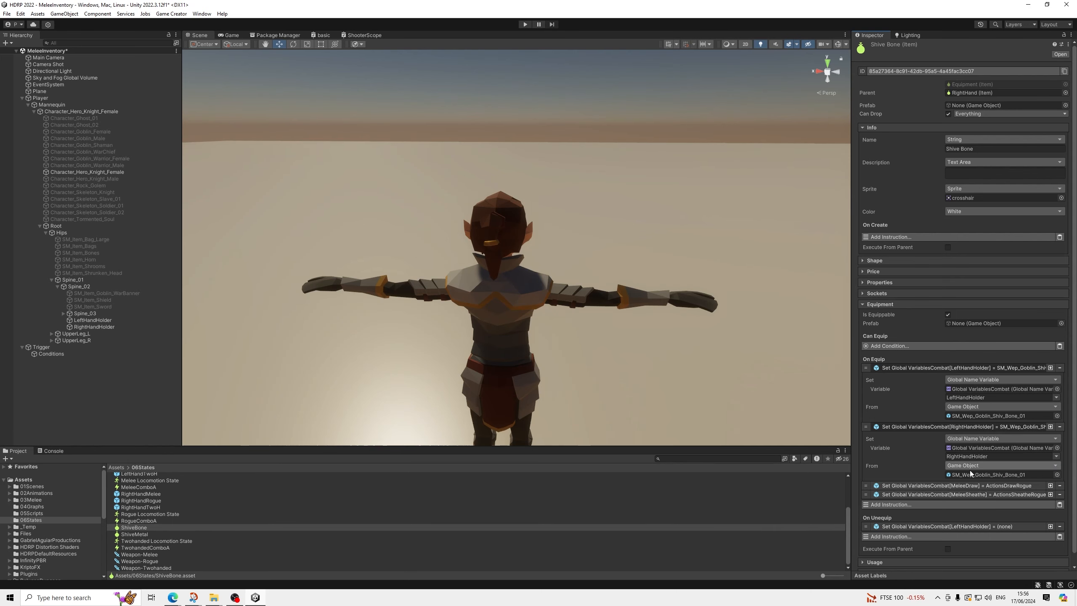
Step: In the ShiveMetal item, duplicate the On Equip LeftHandHolder instruction, set the copy's variable to RightHandHolder and compare it with ShiveBone
click(135, 534)
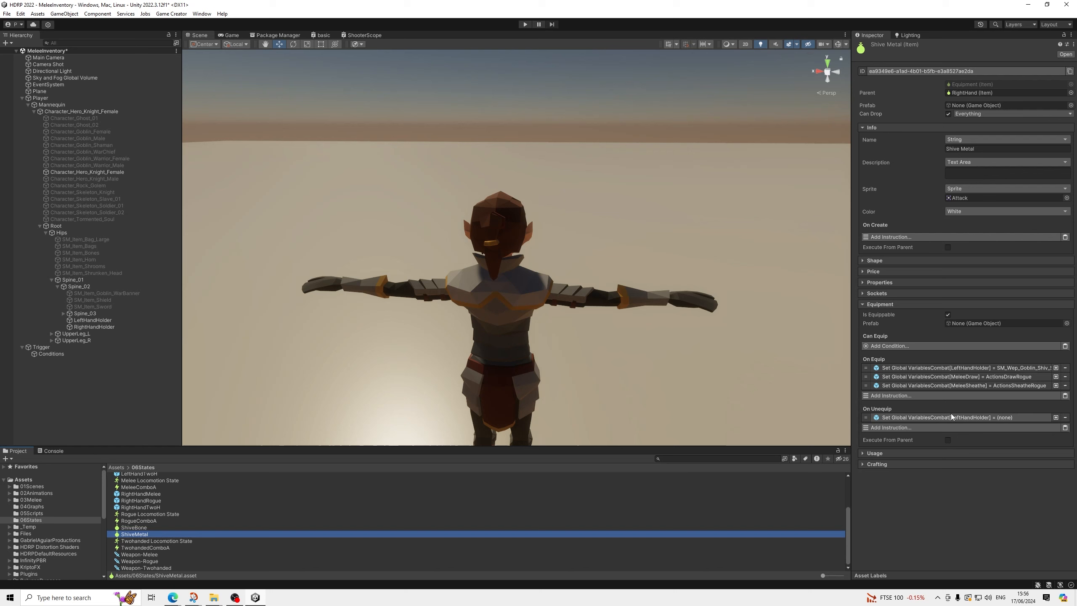
click(1055, 368)
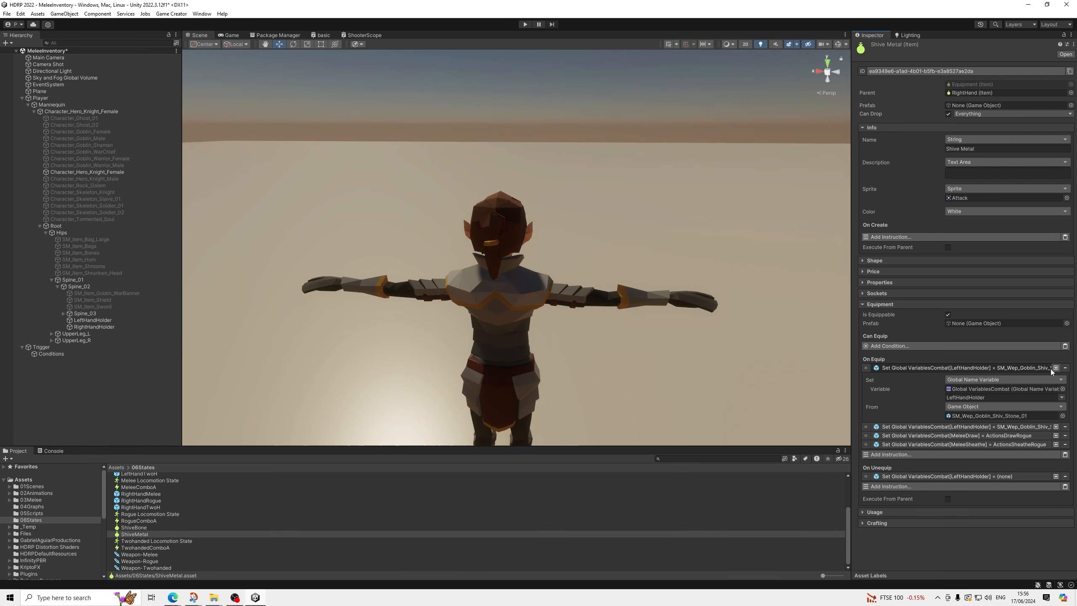
click(976, 426)
click(1058, 457)
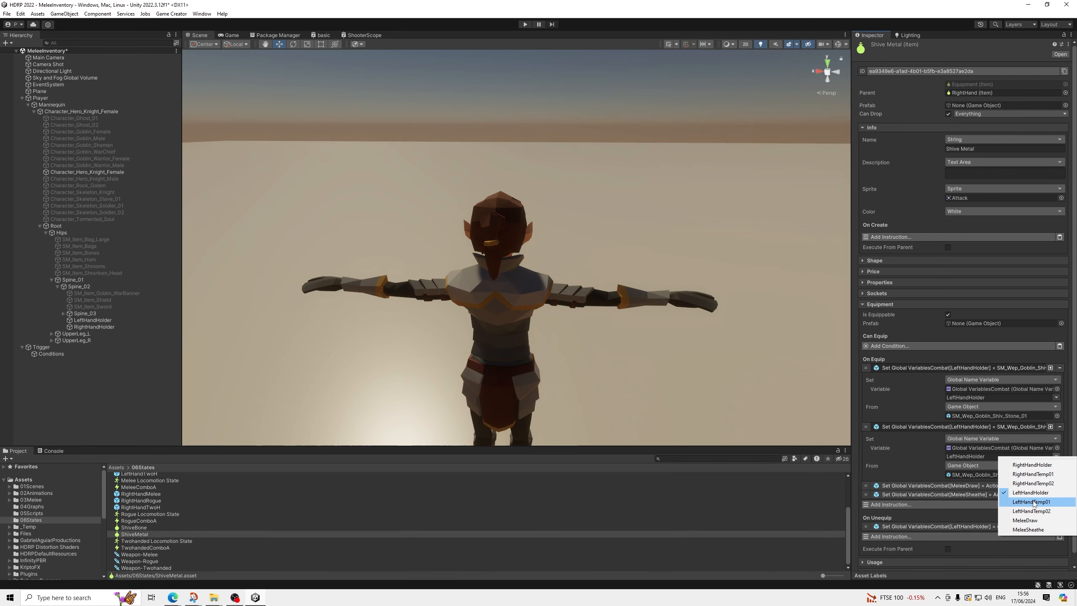
click(1032, 465)
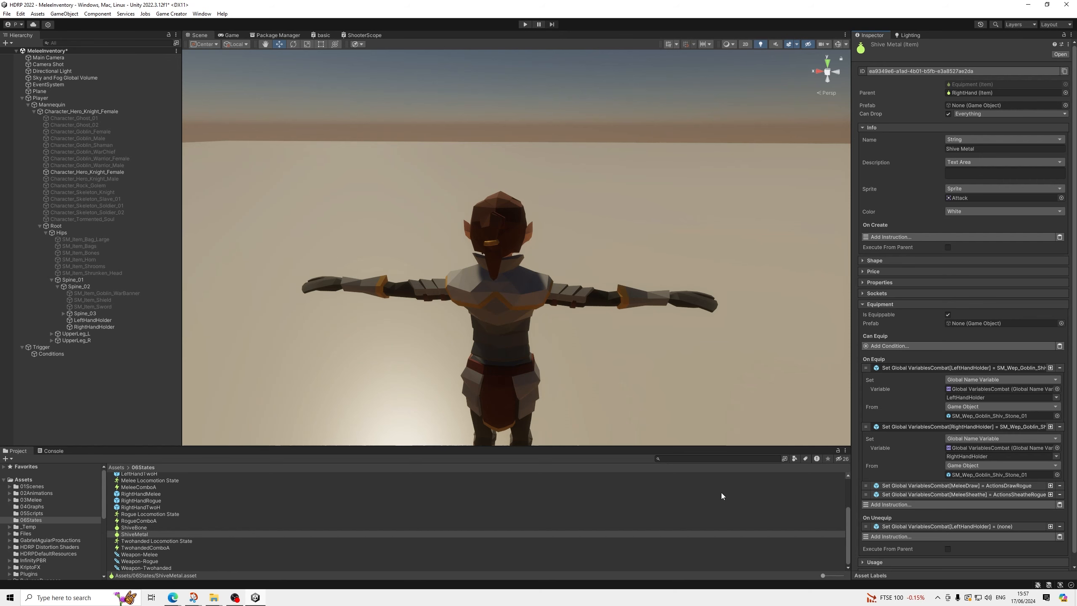
click(140, 529)
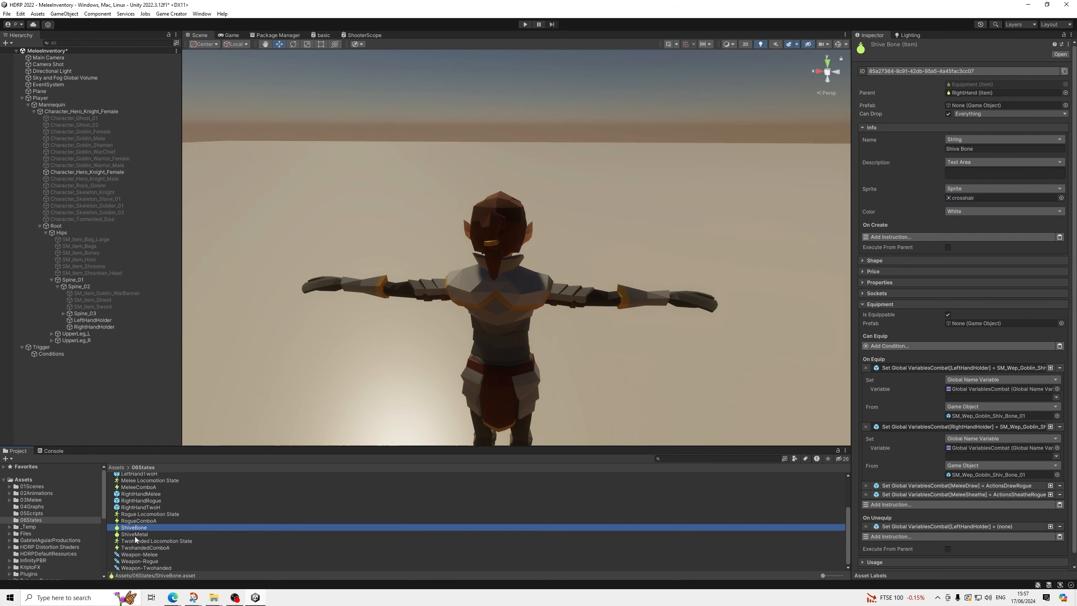
click(135, 535)
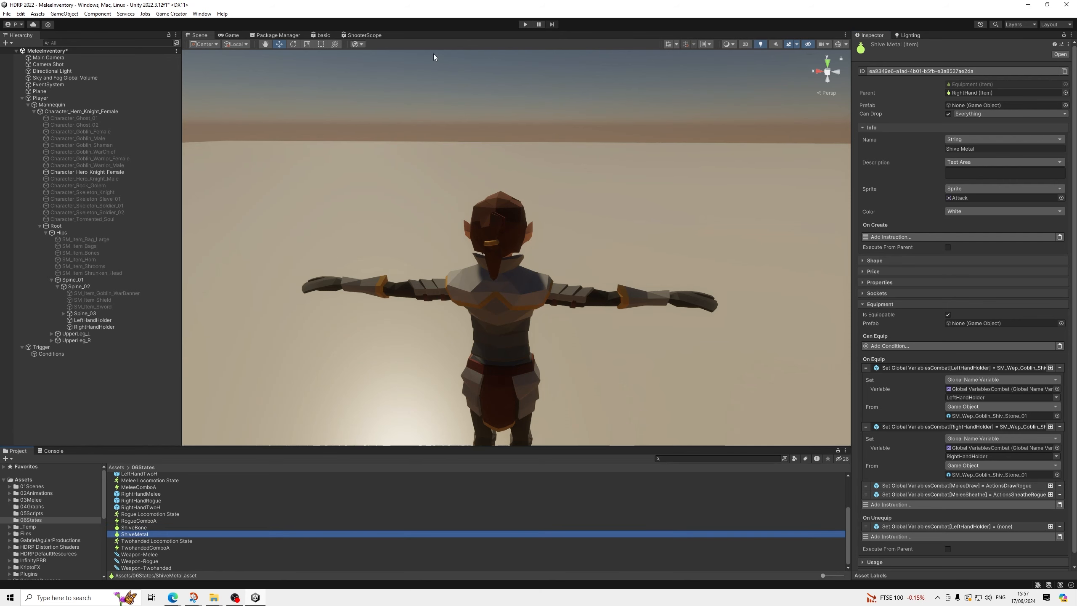
Step: Save the scene, run the game, walk the character forward and draw the equipped hammer
click(469, 24)
key(ctrl+s)
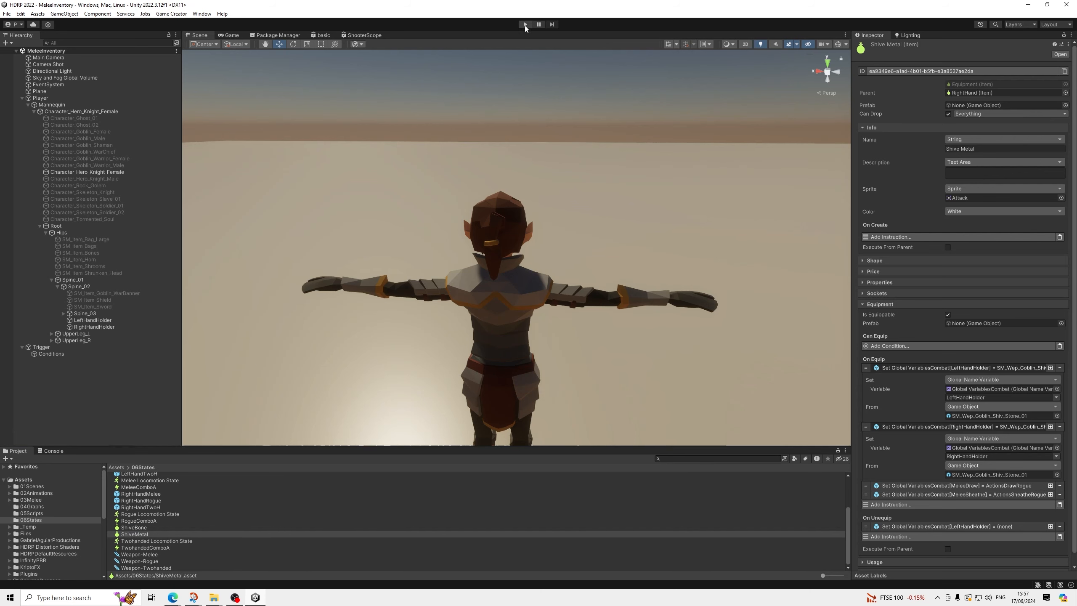
click(525, 24)
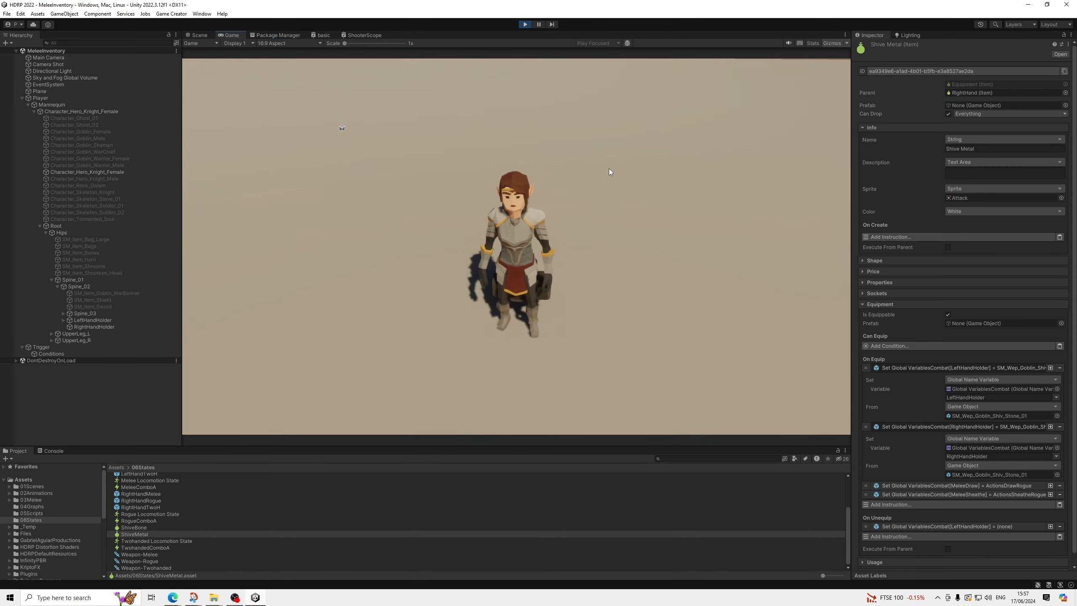
key(w)
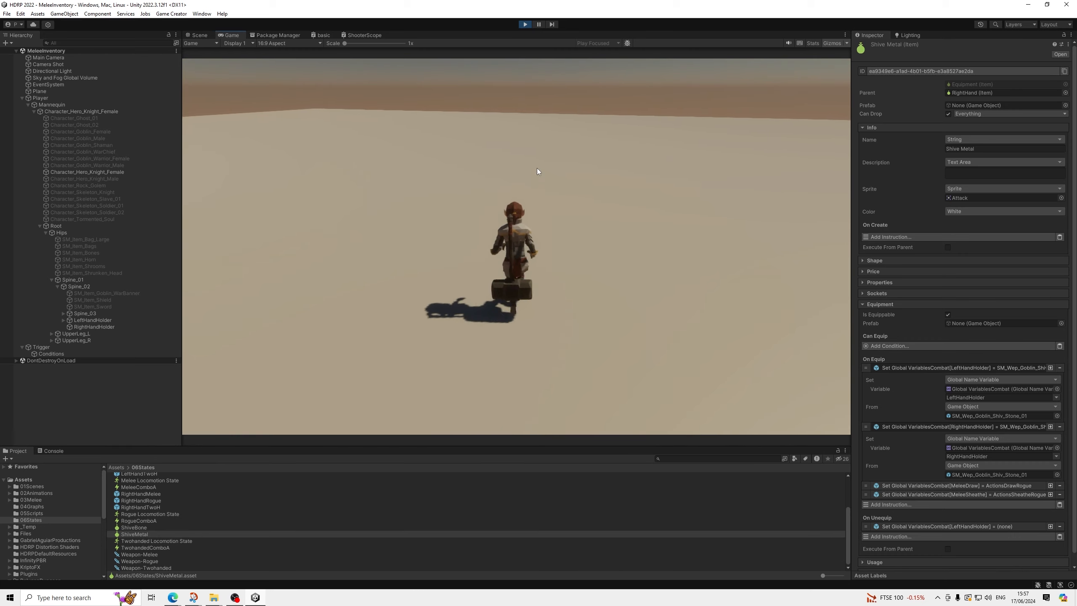
key(1)
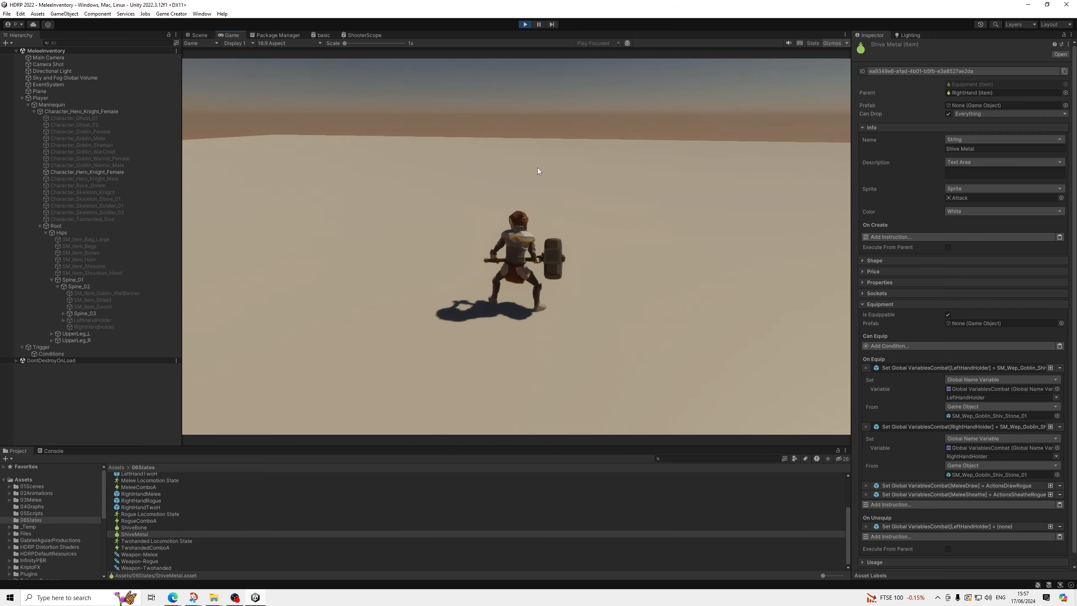
Step: Attack once with the drawn hammer and sheathe it
click(538, 168)
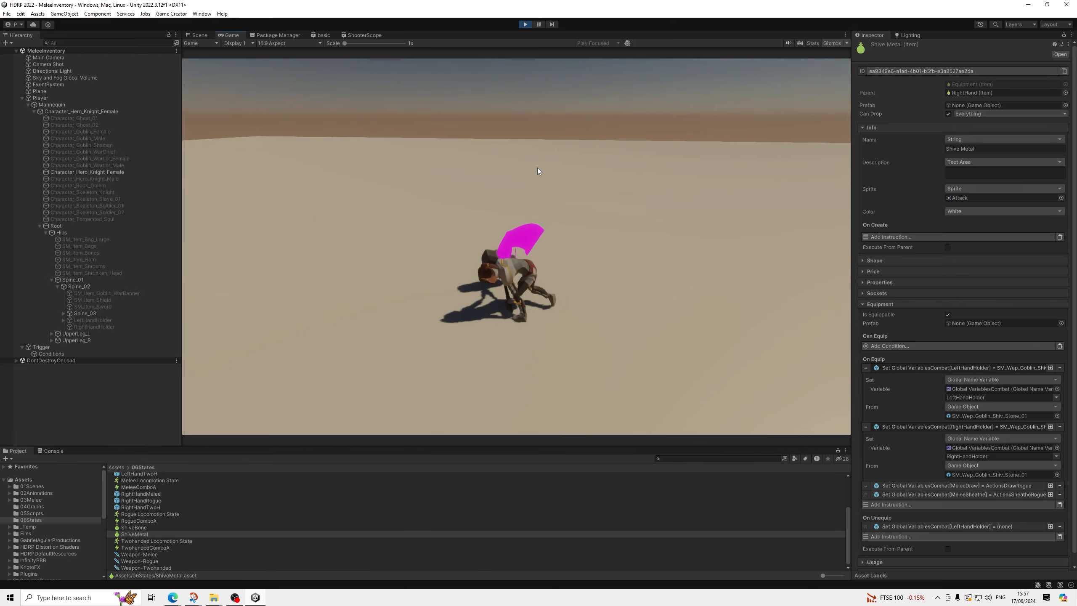
key(1)
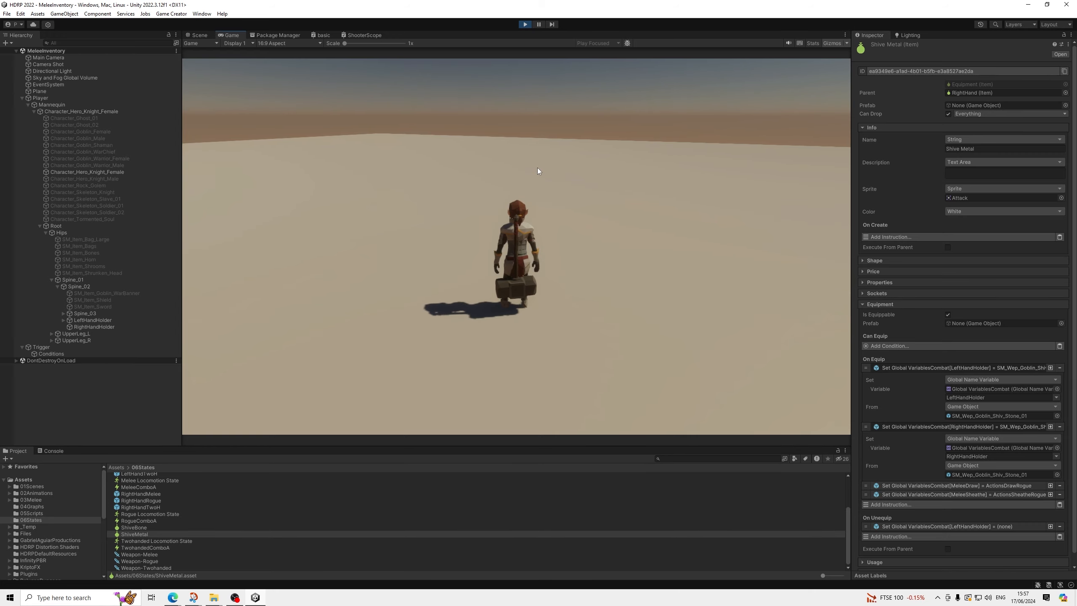
Step: Equip Shive Bone from the in-game inventory, close the inventory and test the draw and sheathe action
key(i)
click(401, 162)
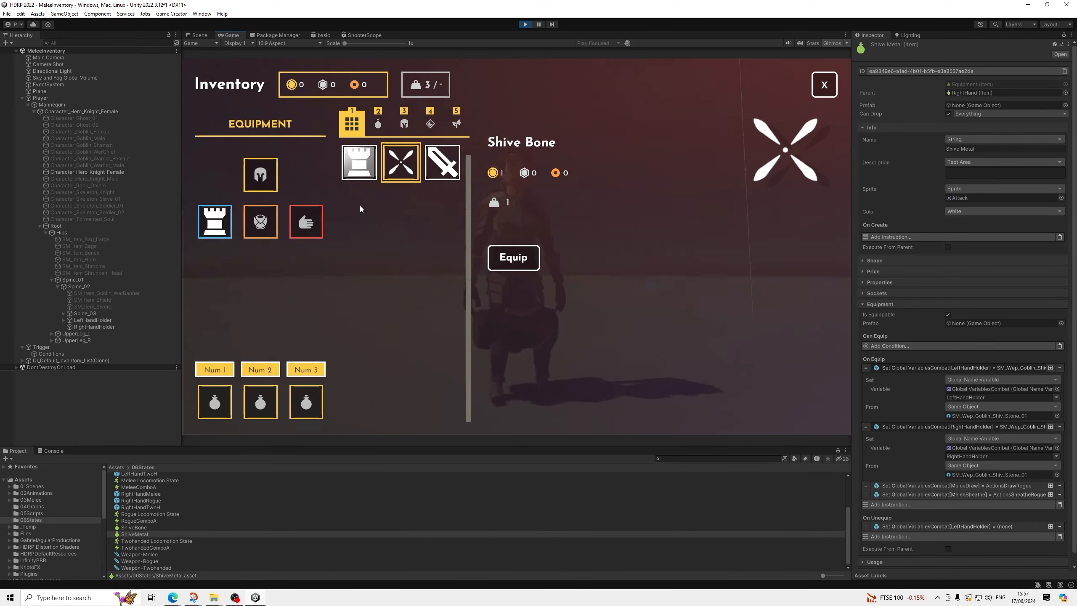
click(518, 259)
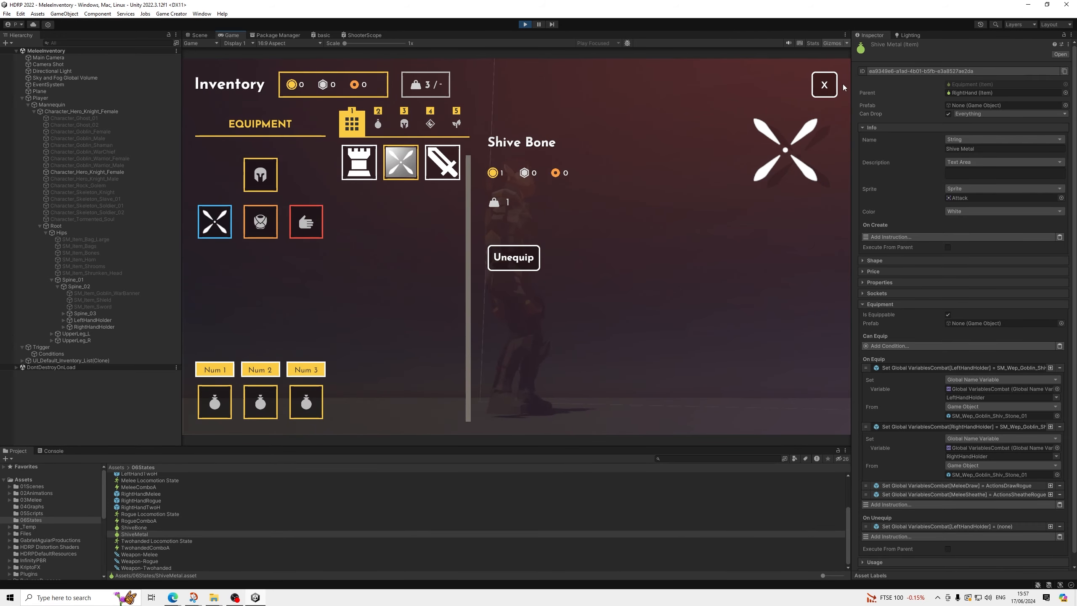
click(824, 87)
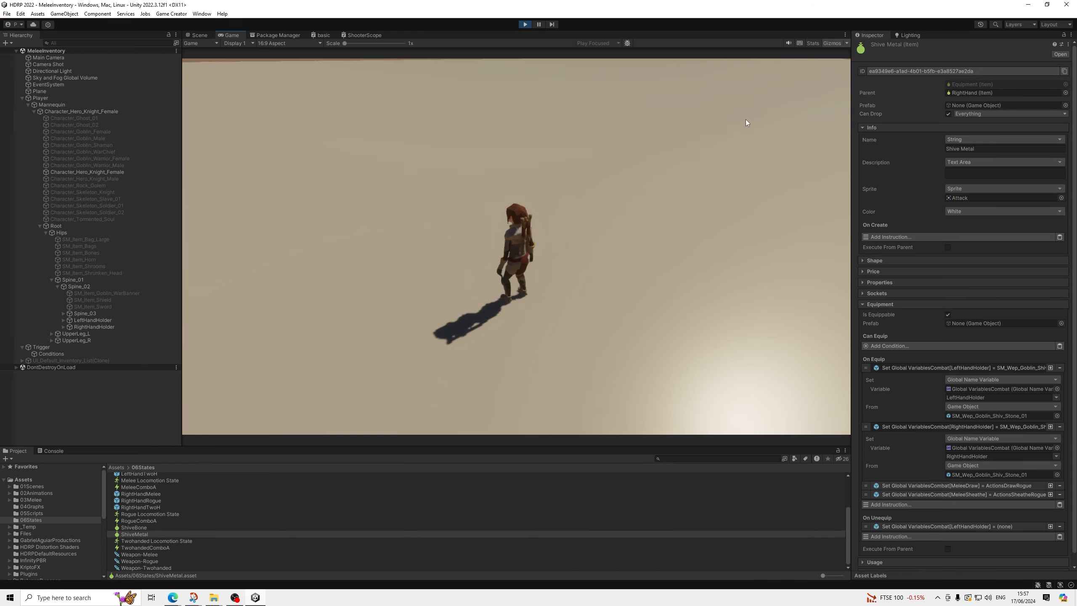
key(1)
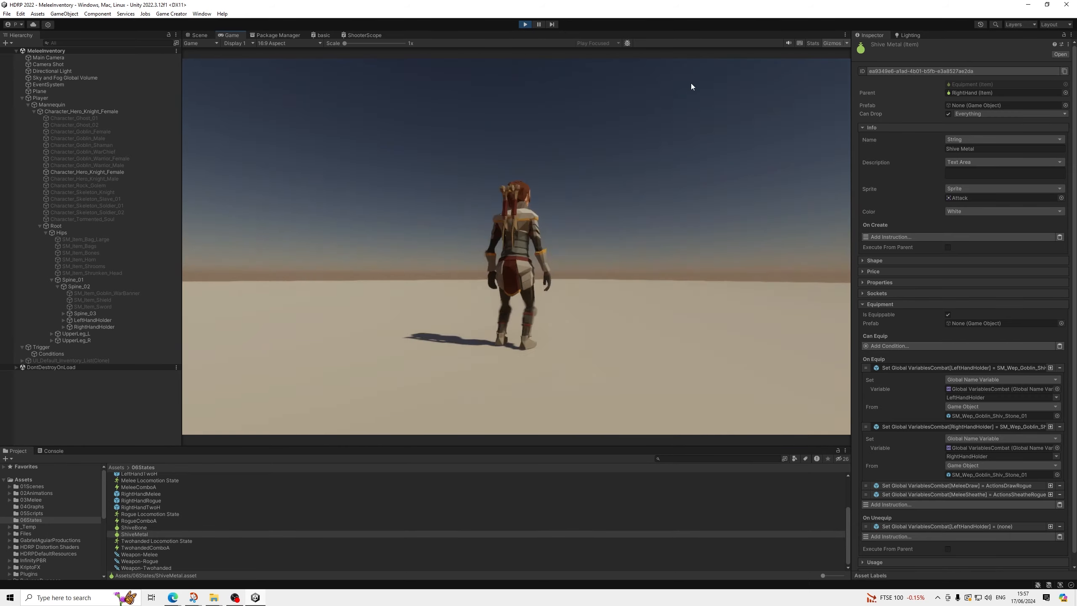
Step: Equip Shive Metal from the in-game inventory and return to the game
key(i)
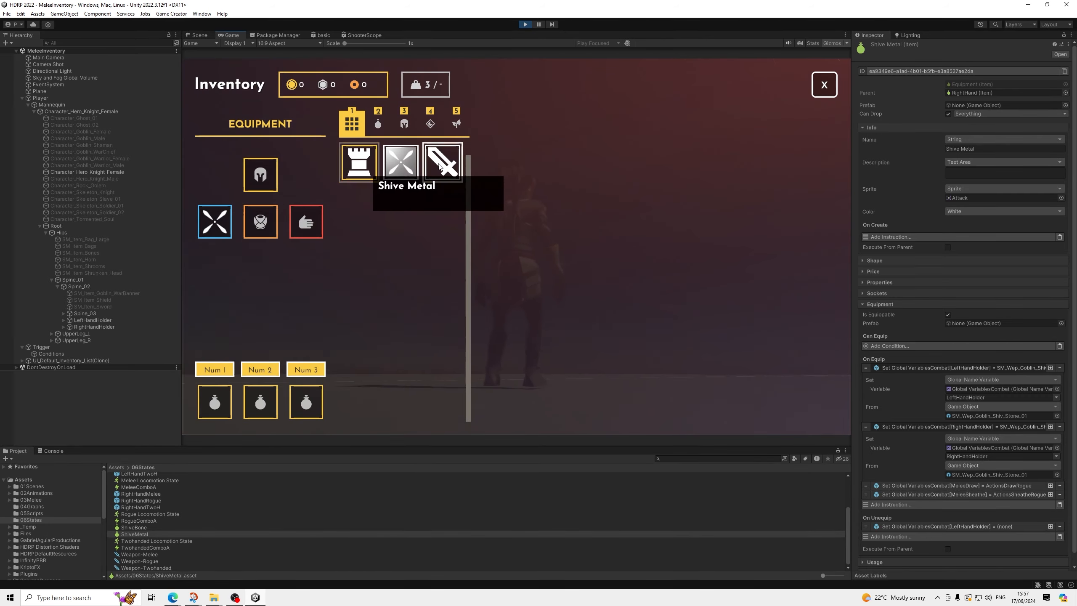
click(440, 166)
click(514, 256)
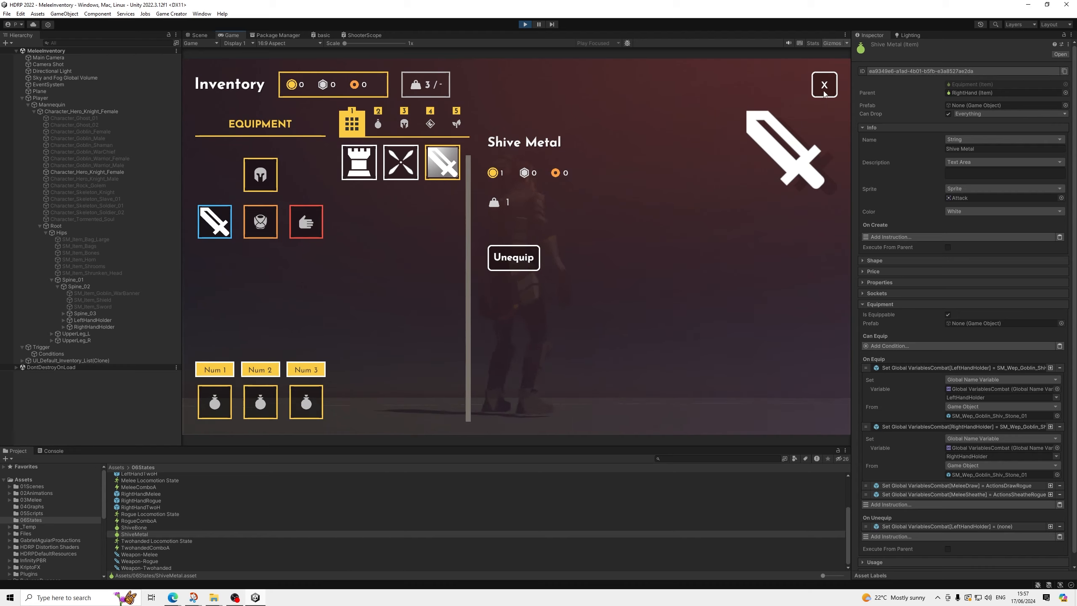
click(823, 92)
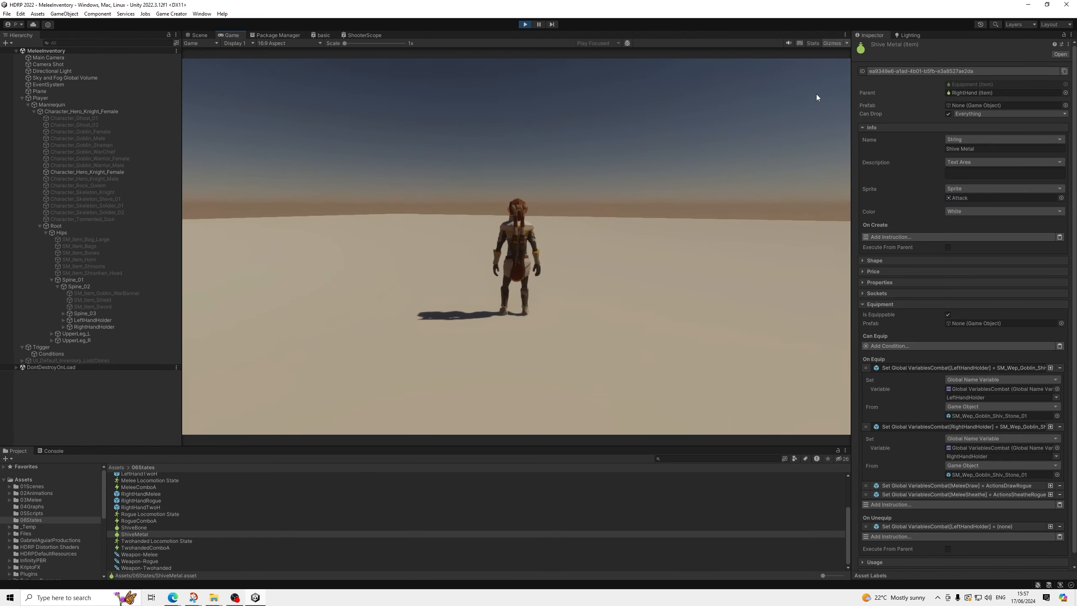
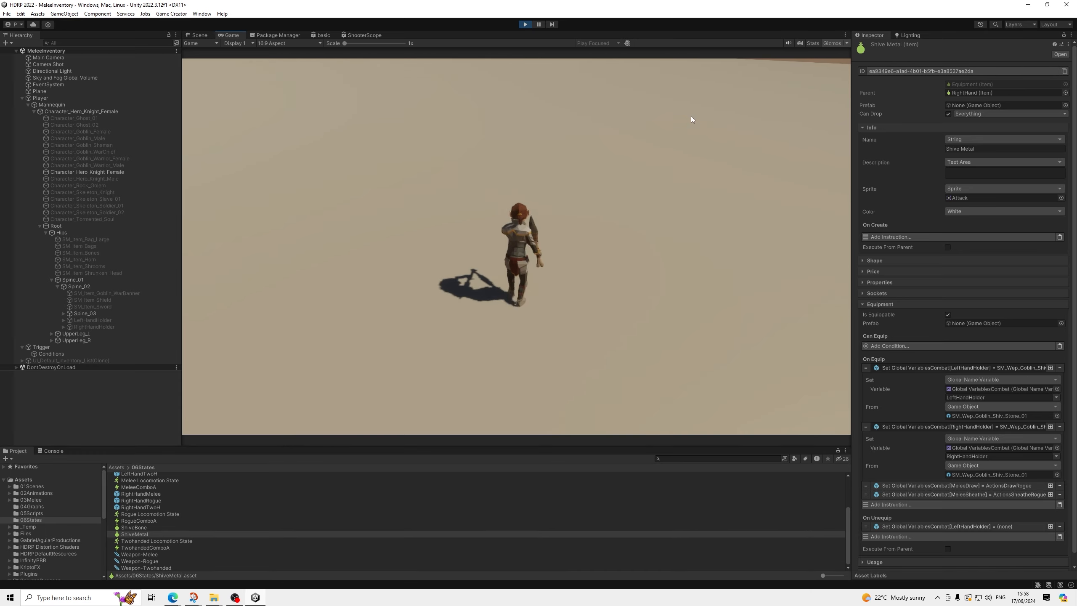
Step: Walk the character around while testing drawing, attacking with and sheathing the dual metal shivs
key(s)
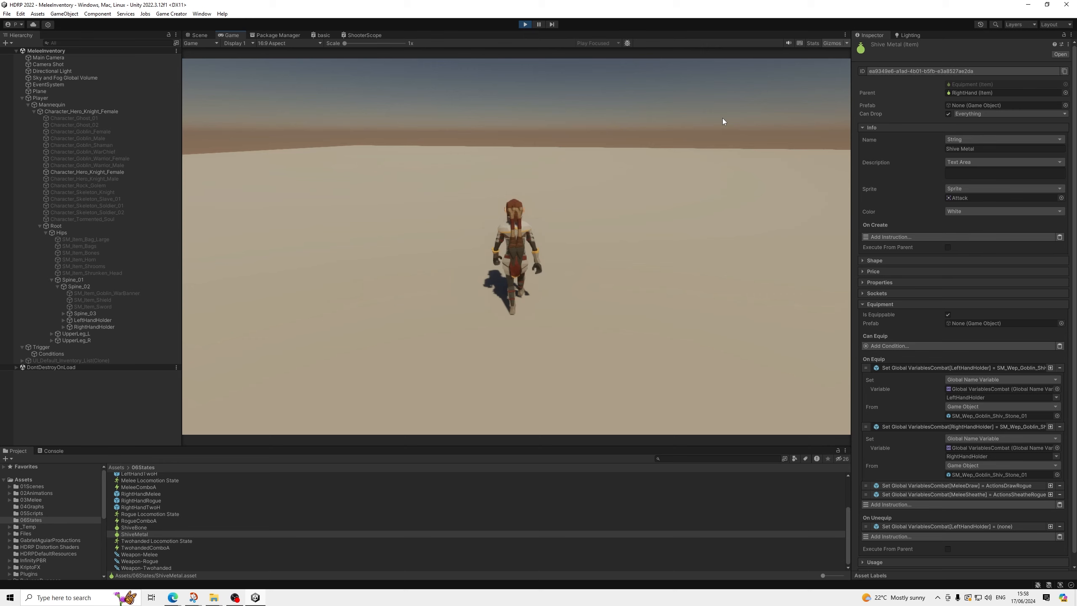
key(w)
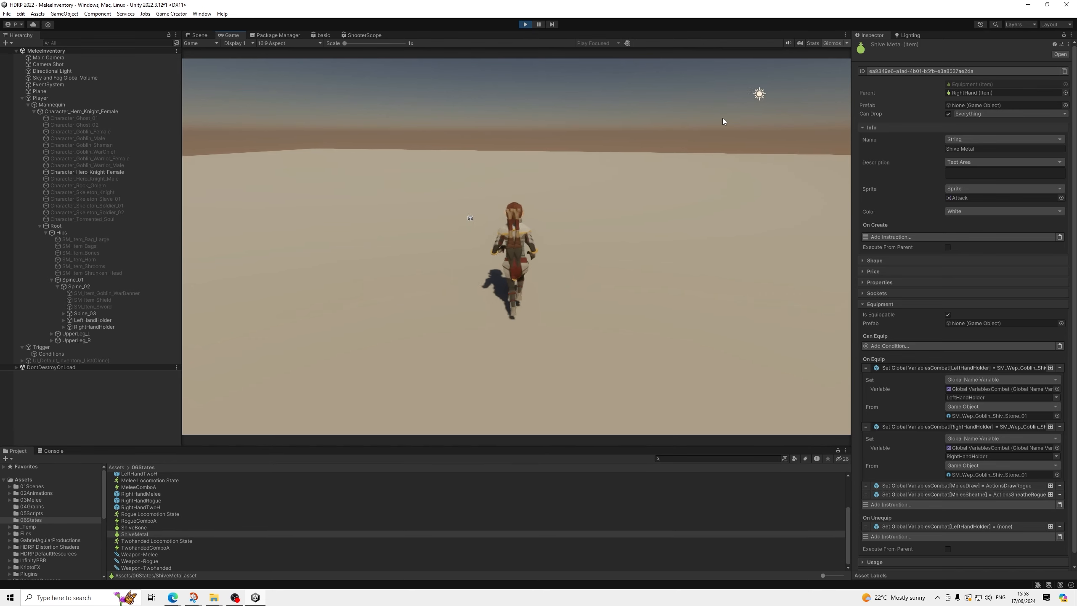
key(e)
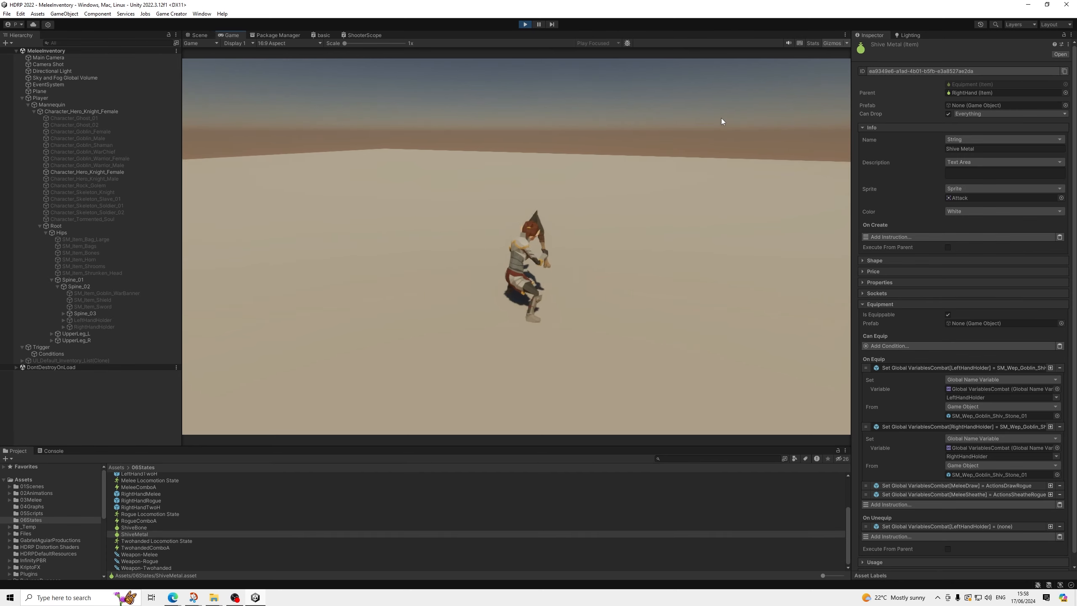
right_drag(721, 118, 698, 129)
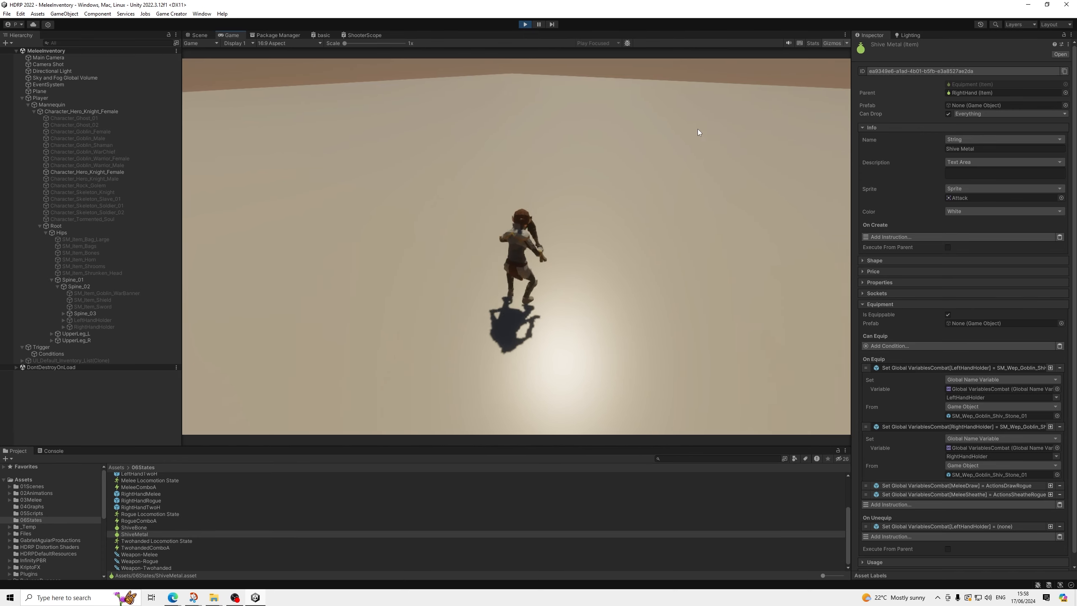
click(697, 130)
right_drag(697, 129, 698, 129)
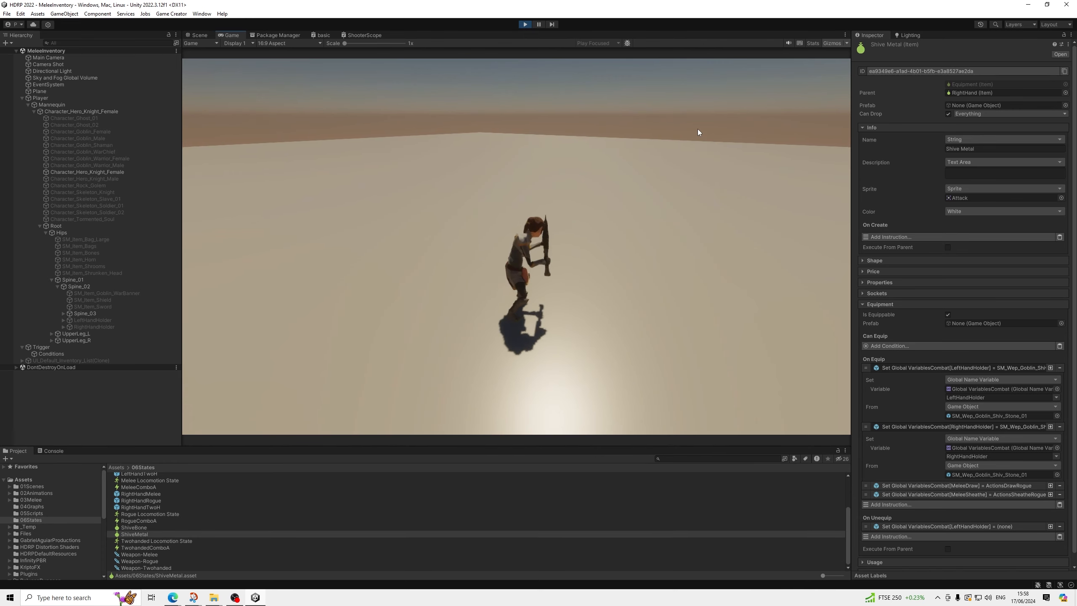
click(698, 129)
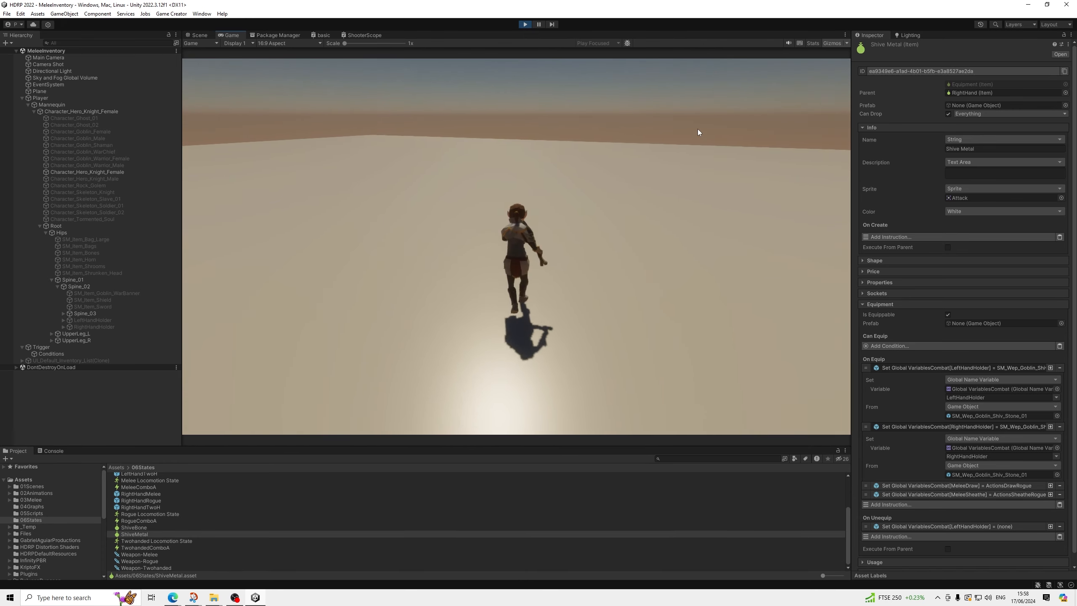
key(e)
key(w)
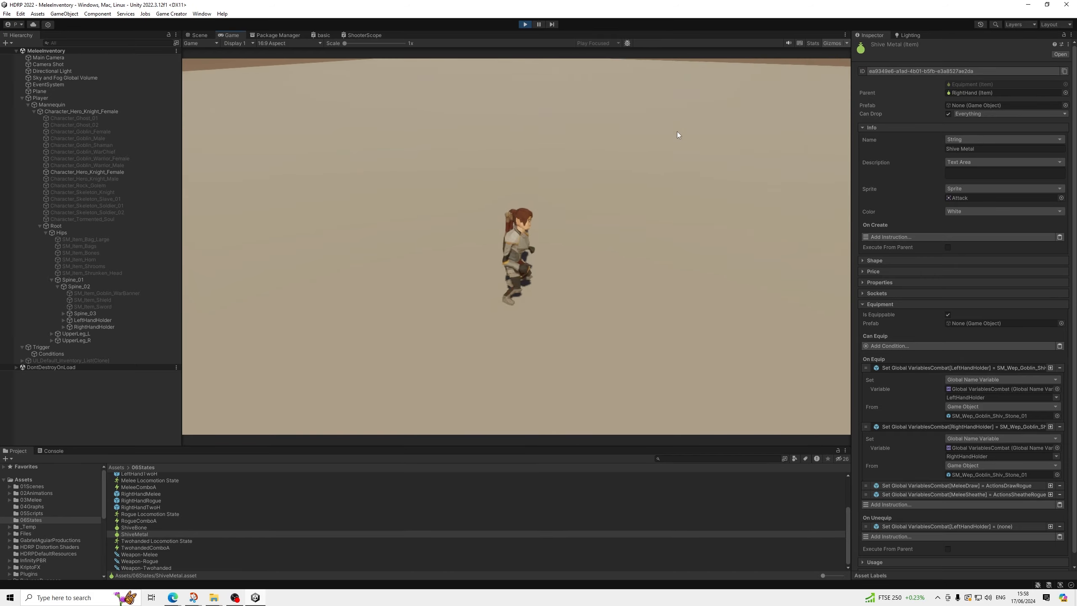
key(w)
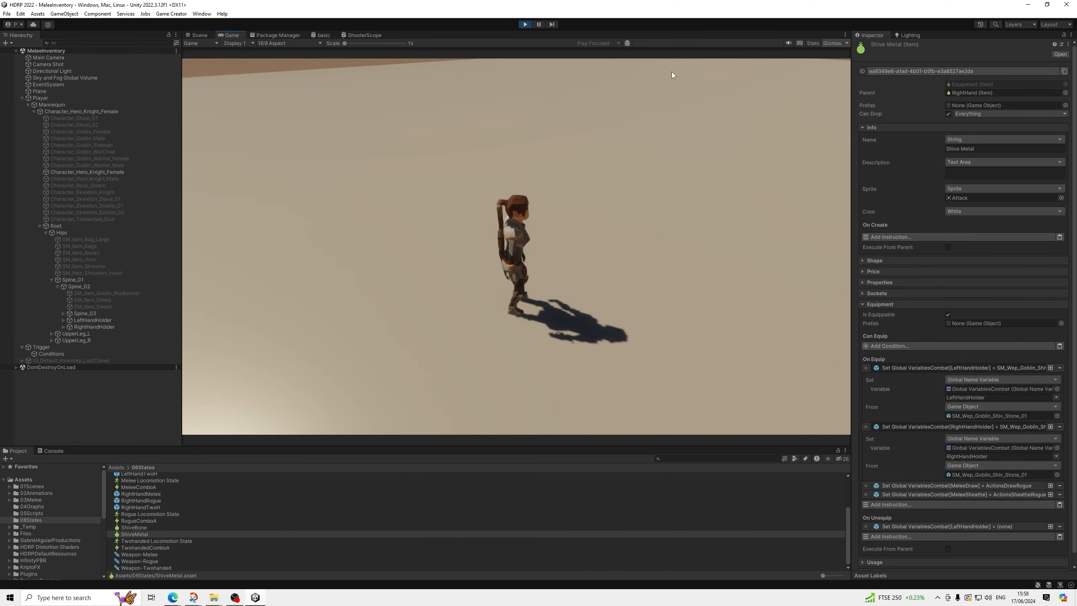
Step: Unequip Shive Metal in the in-game inventory, check the weapons on the character's back and stop the game
key(i)
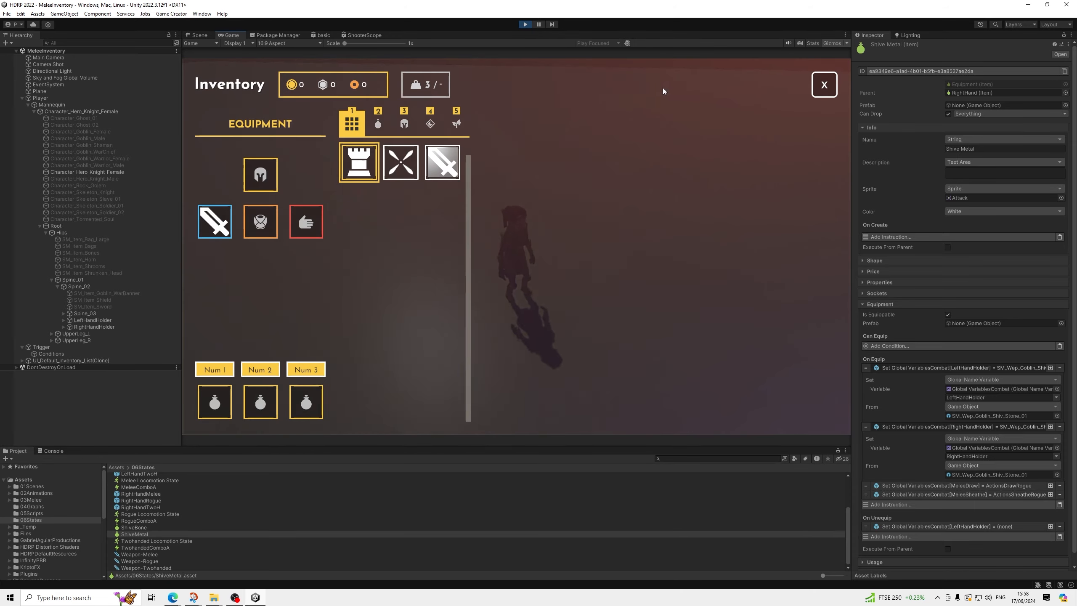
click(208, 224)
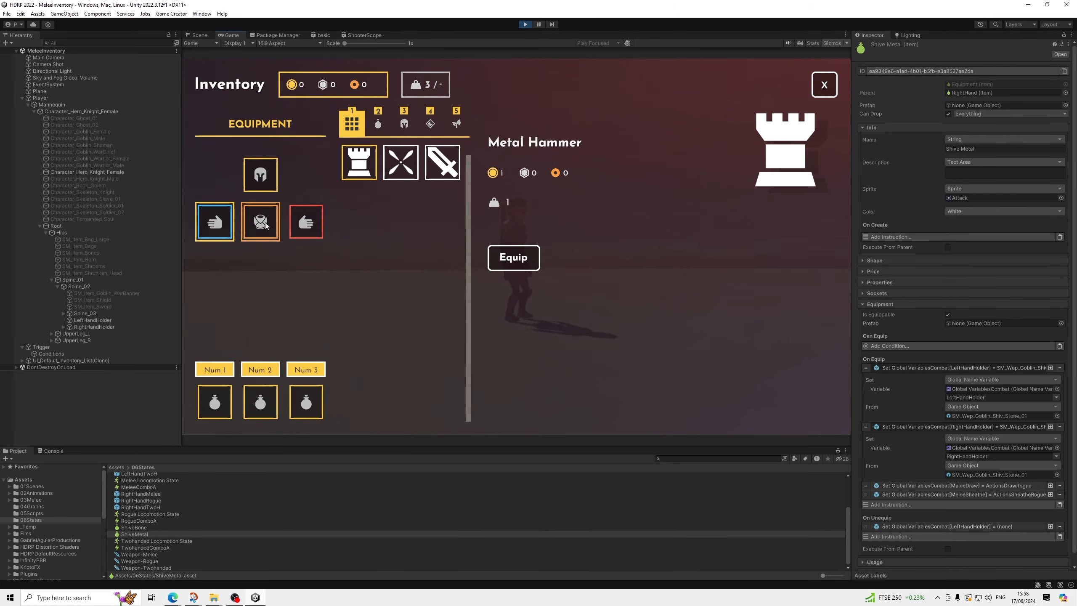
click(819, 87)
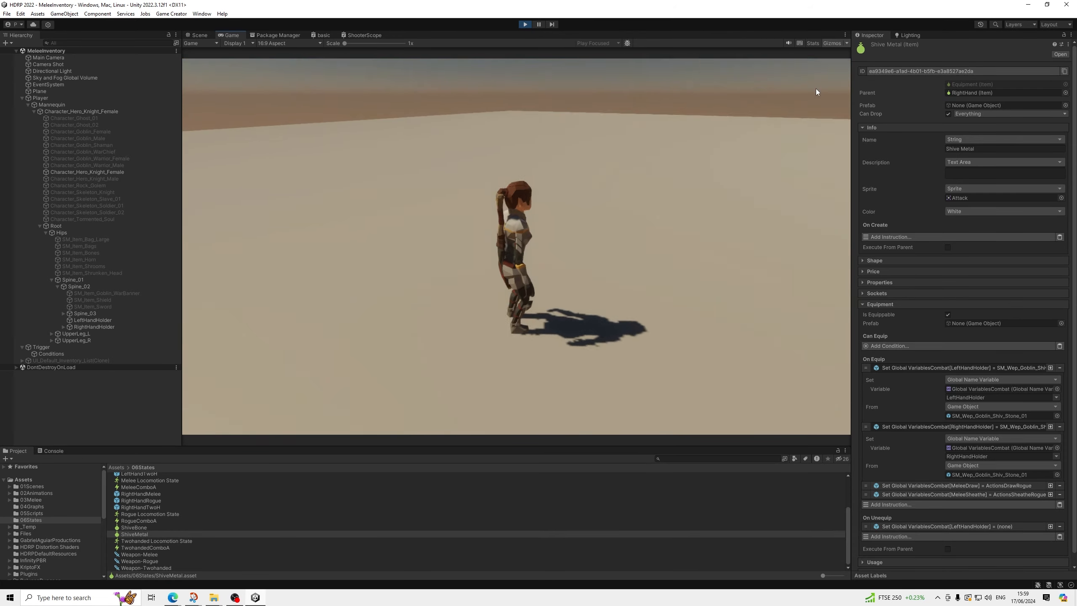
right_drag(584, 287, 590, 208)
click(591, 209)
click(525, 24)
Step: In the ShiveMetal item, duplicate the On Unequip LeftHandHolder instruction and set the copy's variable to RightHandHolder
click(144, 535)
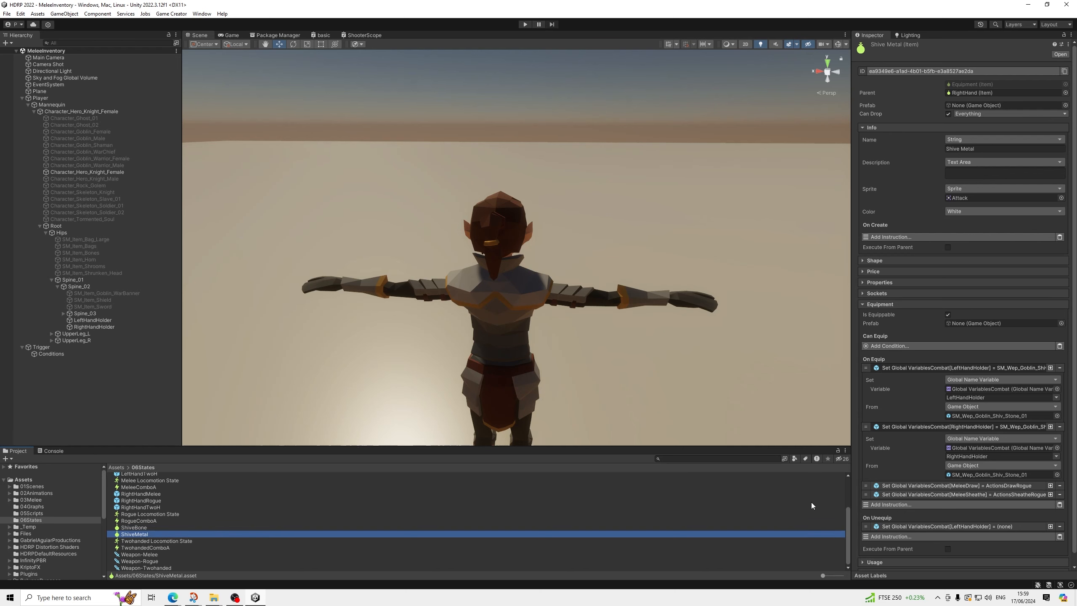
click(929, 526)
scroll(963, 519, down, 3)
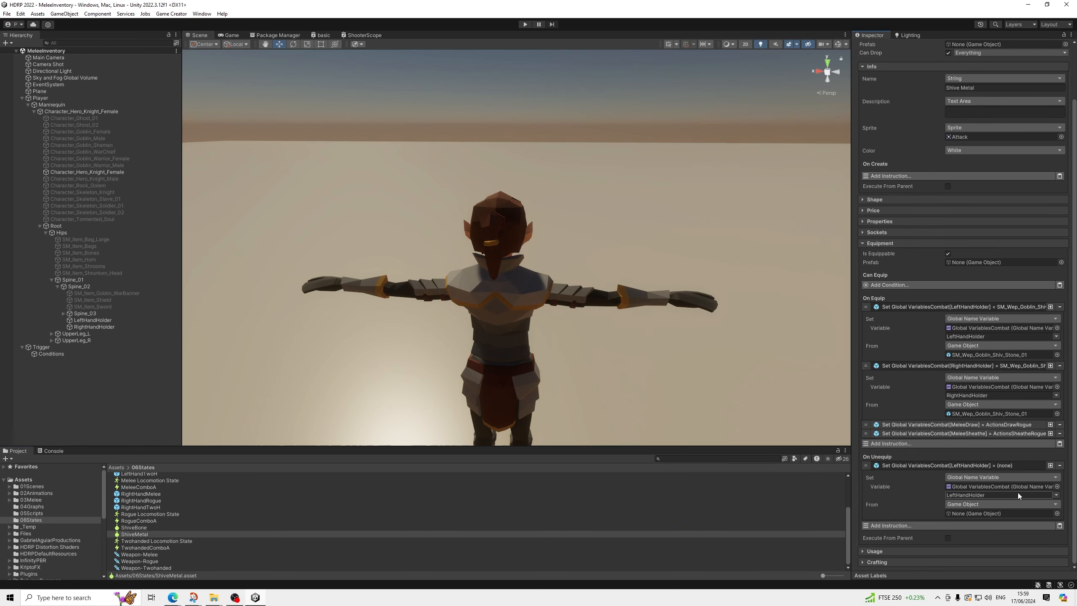
click(1051, 466)
scroll(920, 544, down, 2)
click(931, 526)
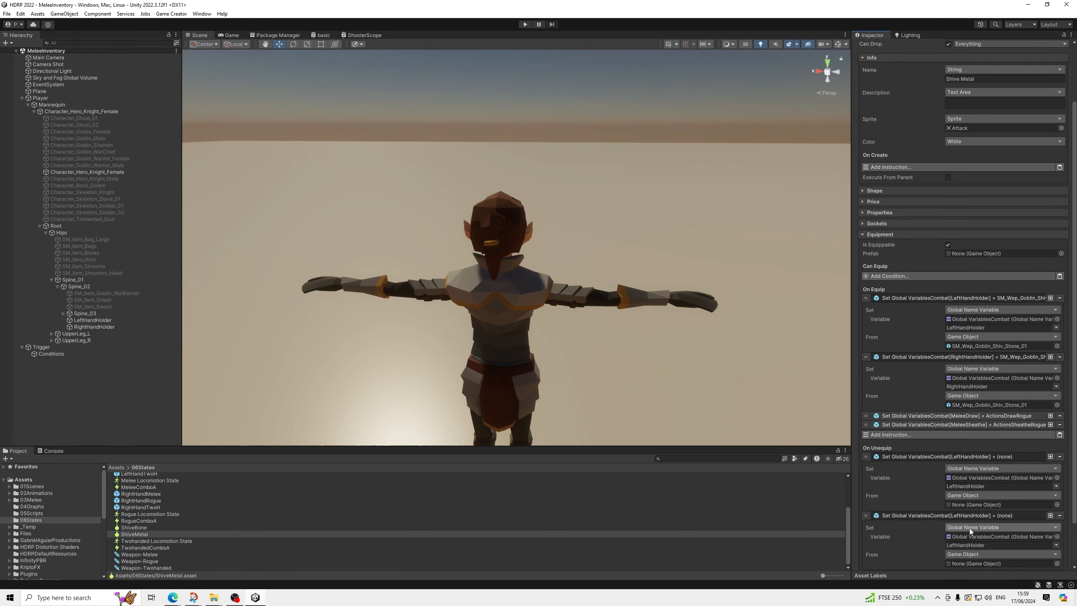
scroll(969, 528, down, 2)
click(1056, 500)
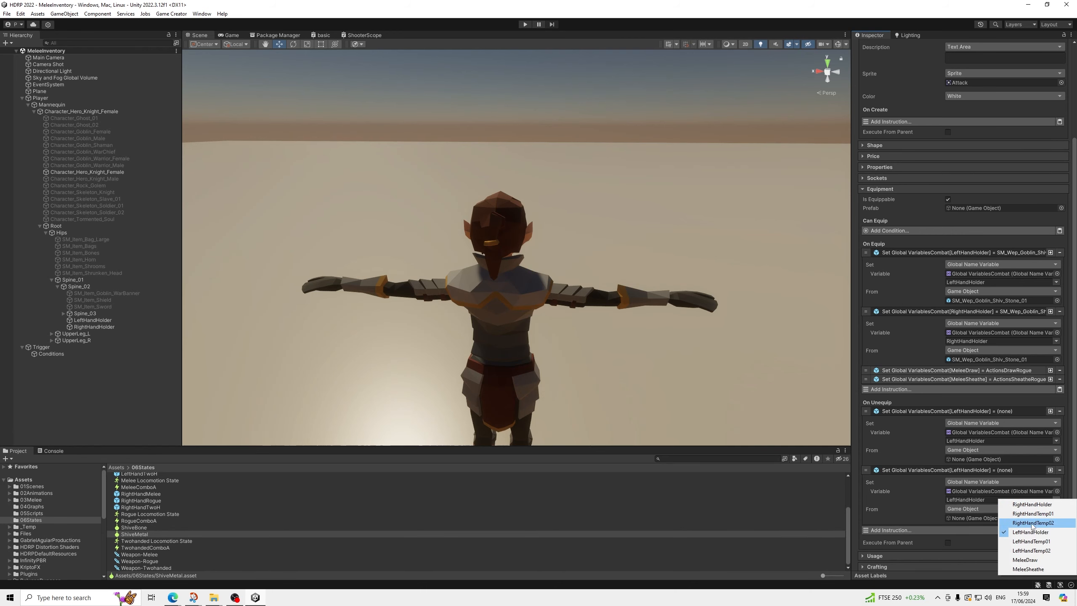
click(1033, 505)
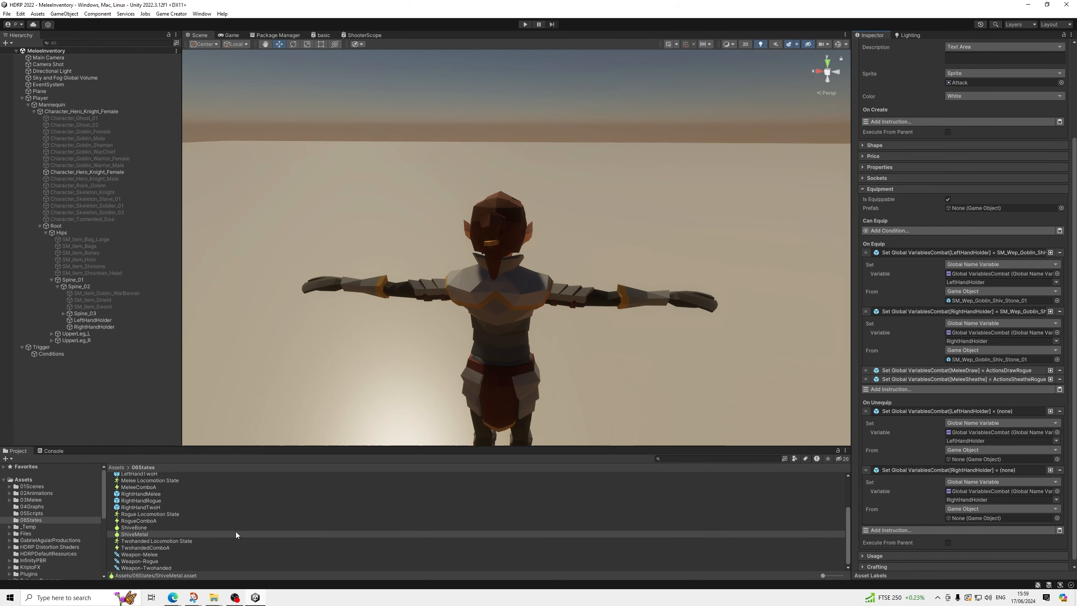
Step: In the ShiveBone item, duplicate the On Unequip LeftHandHolder instruction and set the copy's variable to RightHandHolder
click(133, 527)
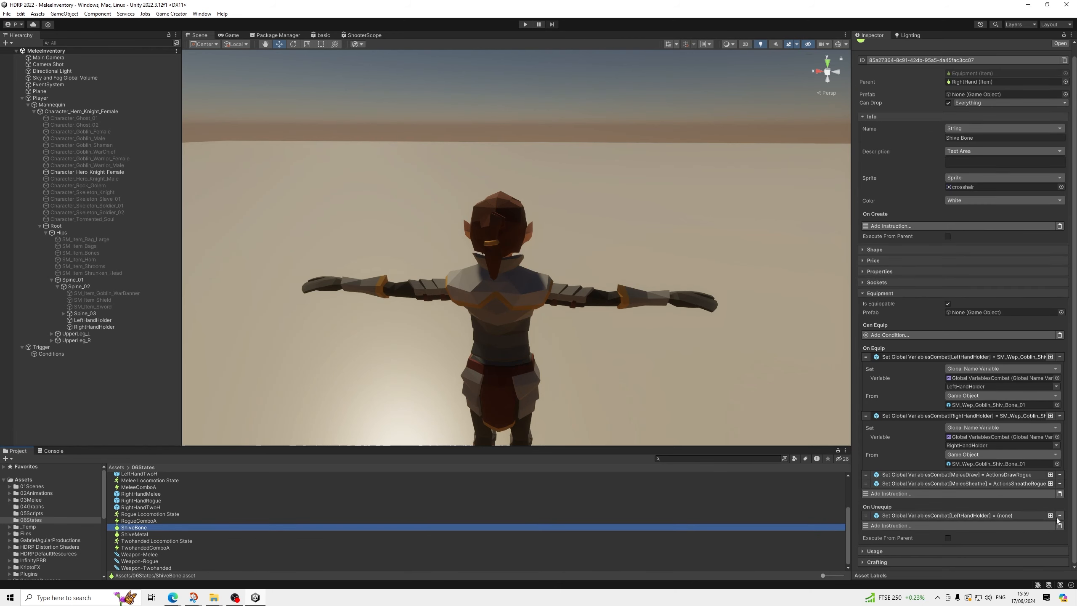
click(1050, 515)
click(976, 524)
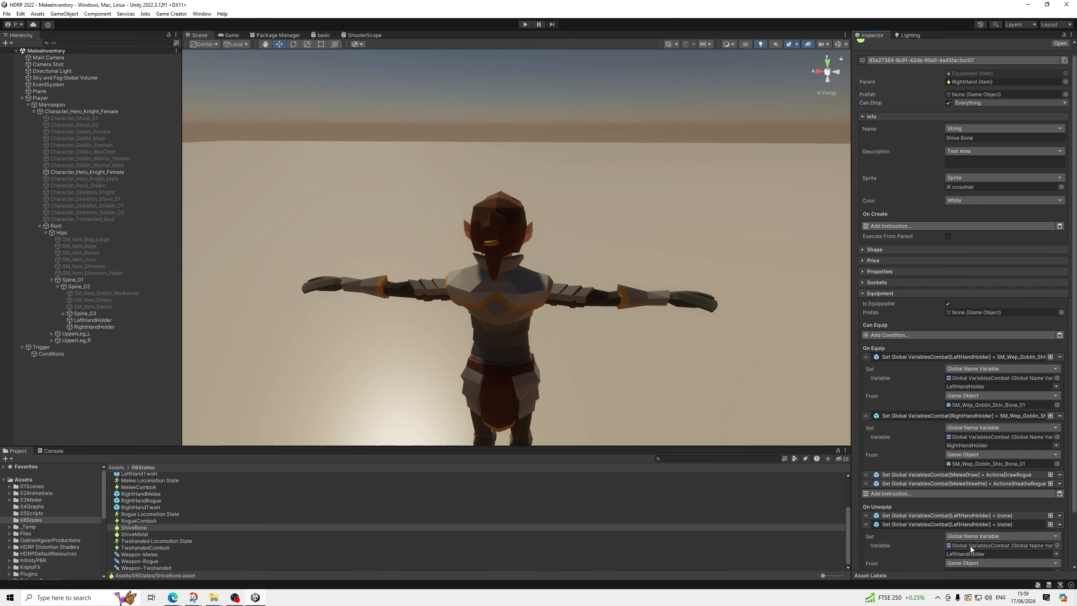
click(1036, 554)
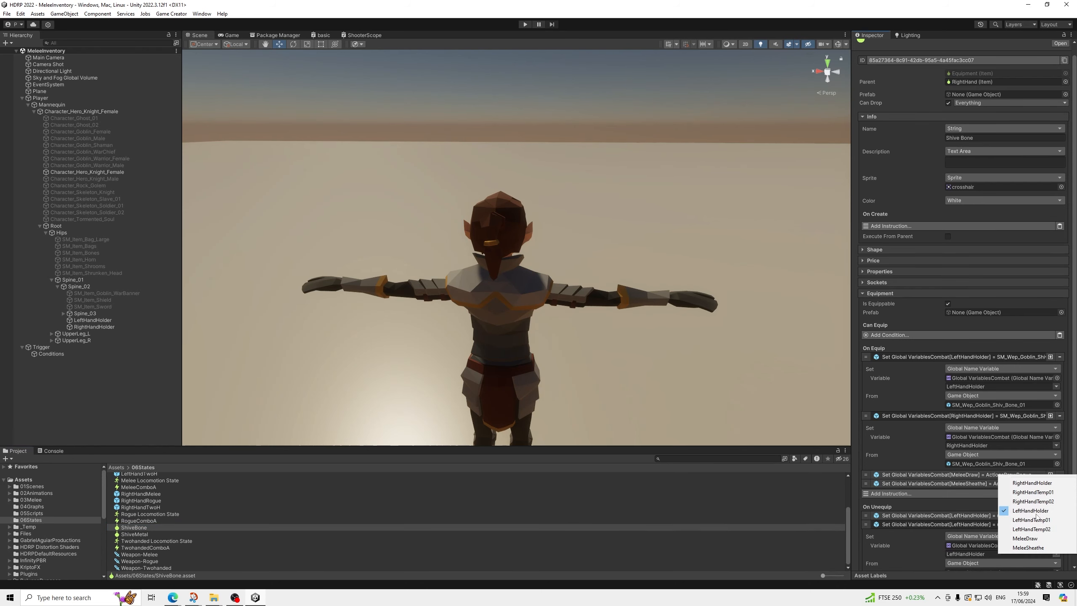
click(1035, 484)
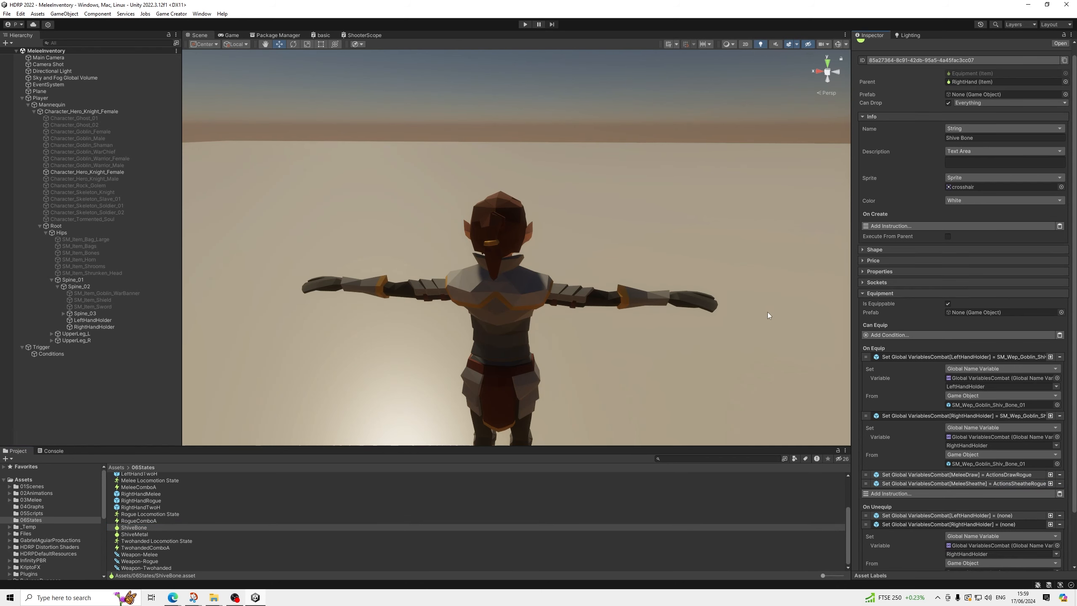
click(613, 89)
scroll(616, 153, down, 3)
alt+drag(450, 238, 866, 214)
scroll(582, 319, down, 1)
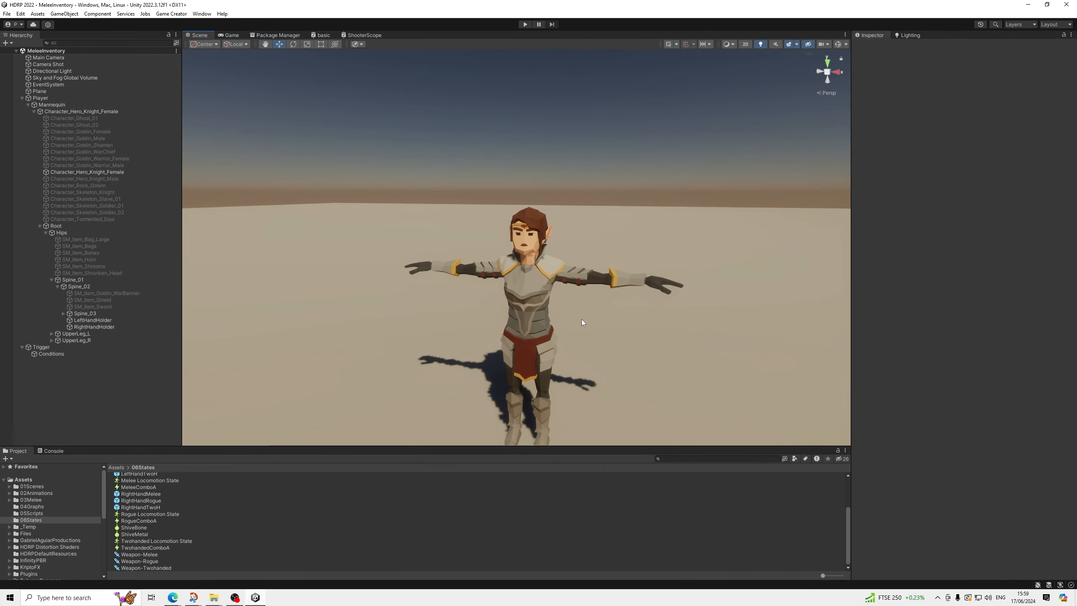
scroll(582, 297, down, 1)
alt+drag(511, 275, 459, 281)
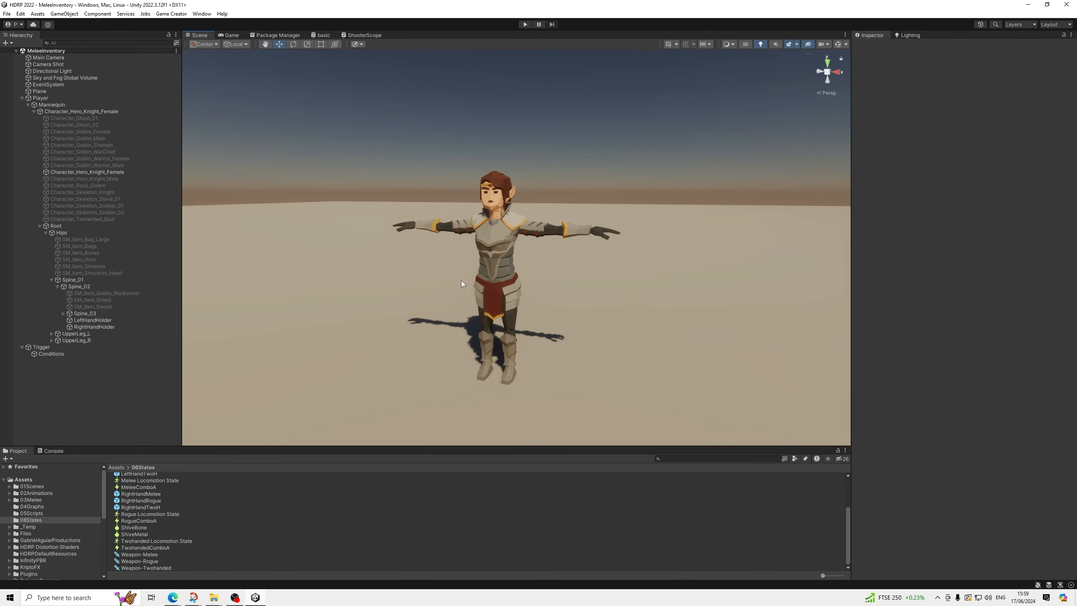